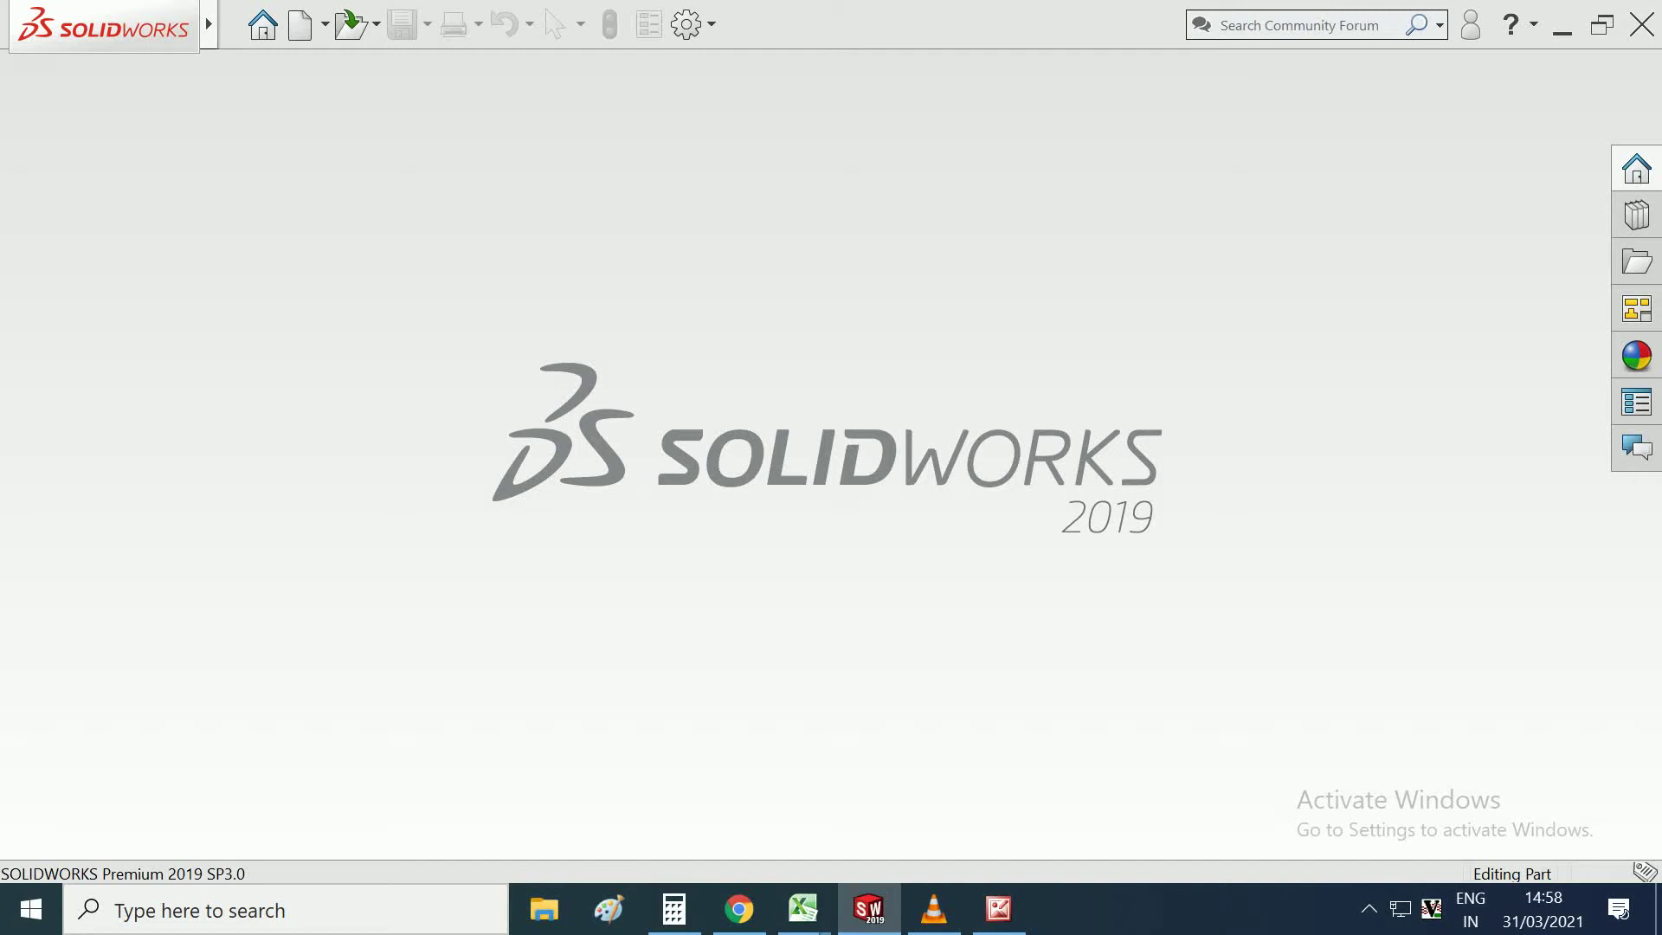
# Create a new blank part, Part5, with the Features tools showing.
pyautogui.click(301, 23)
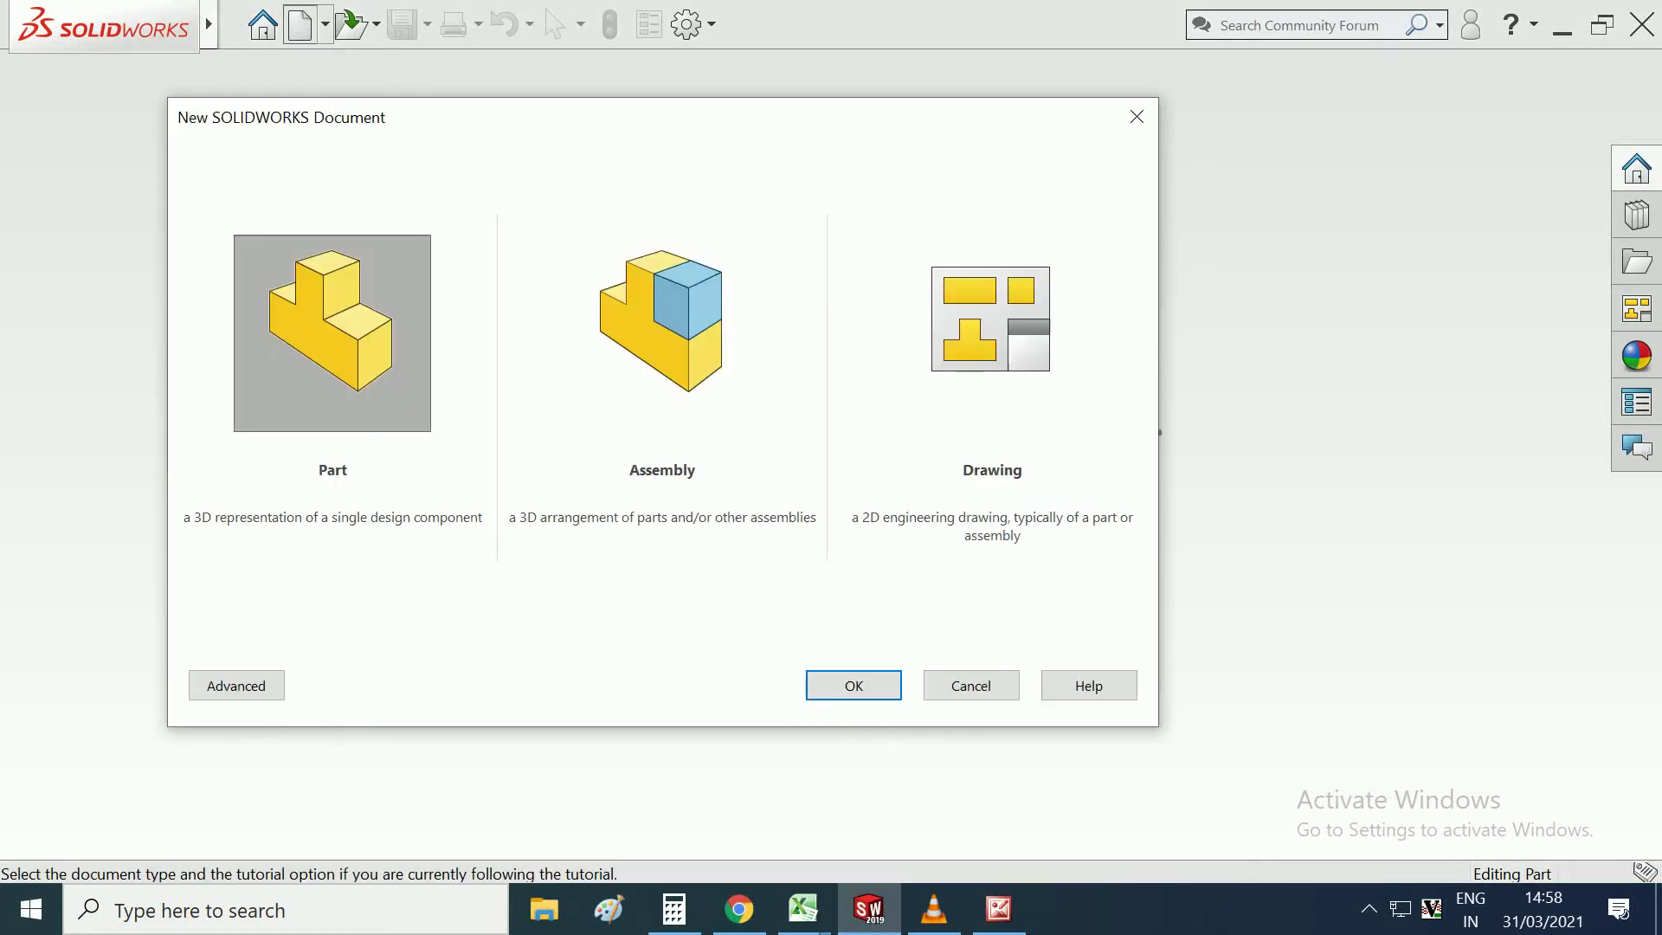
pyautogui.click(853, 686)
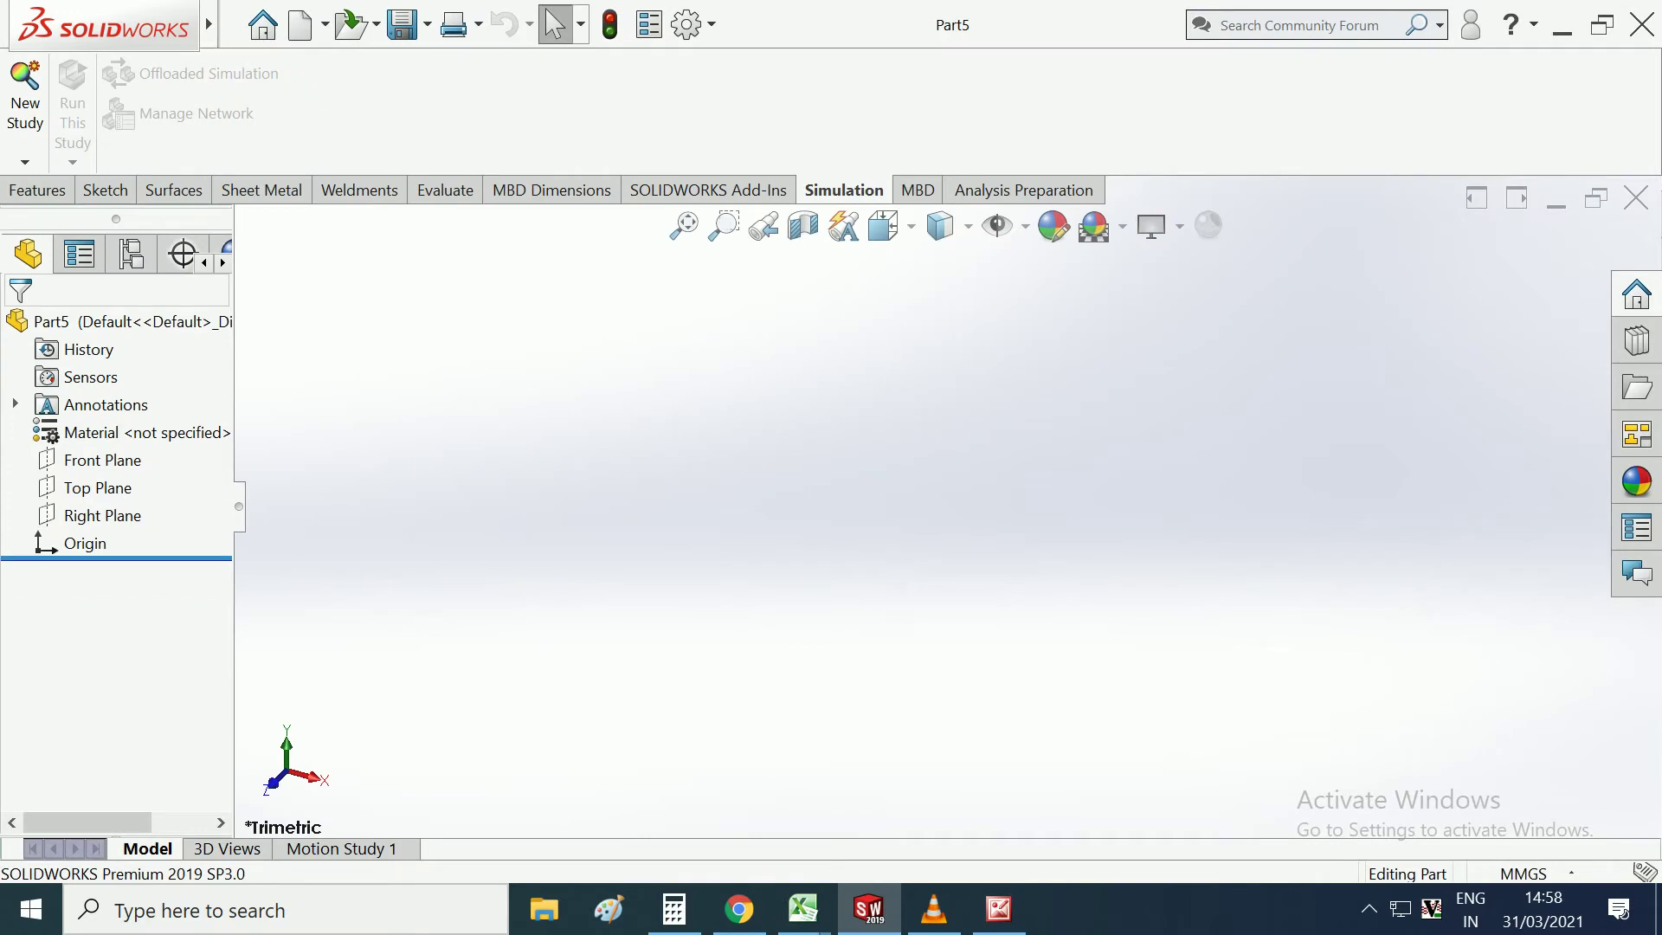
pyautogui.click(38, 190)
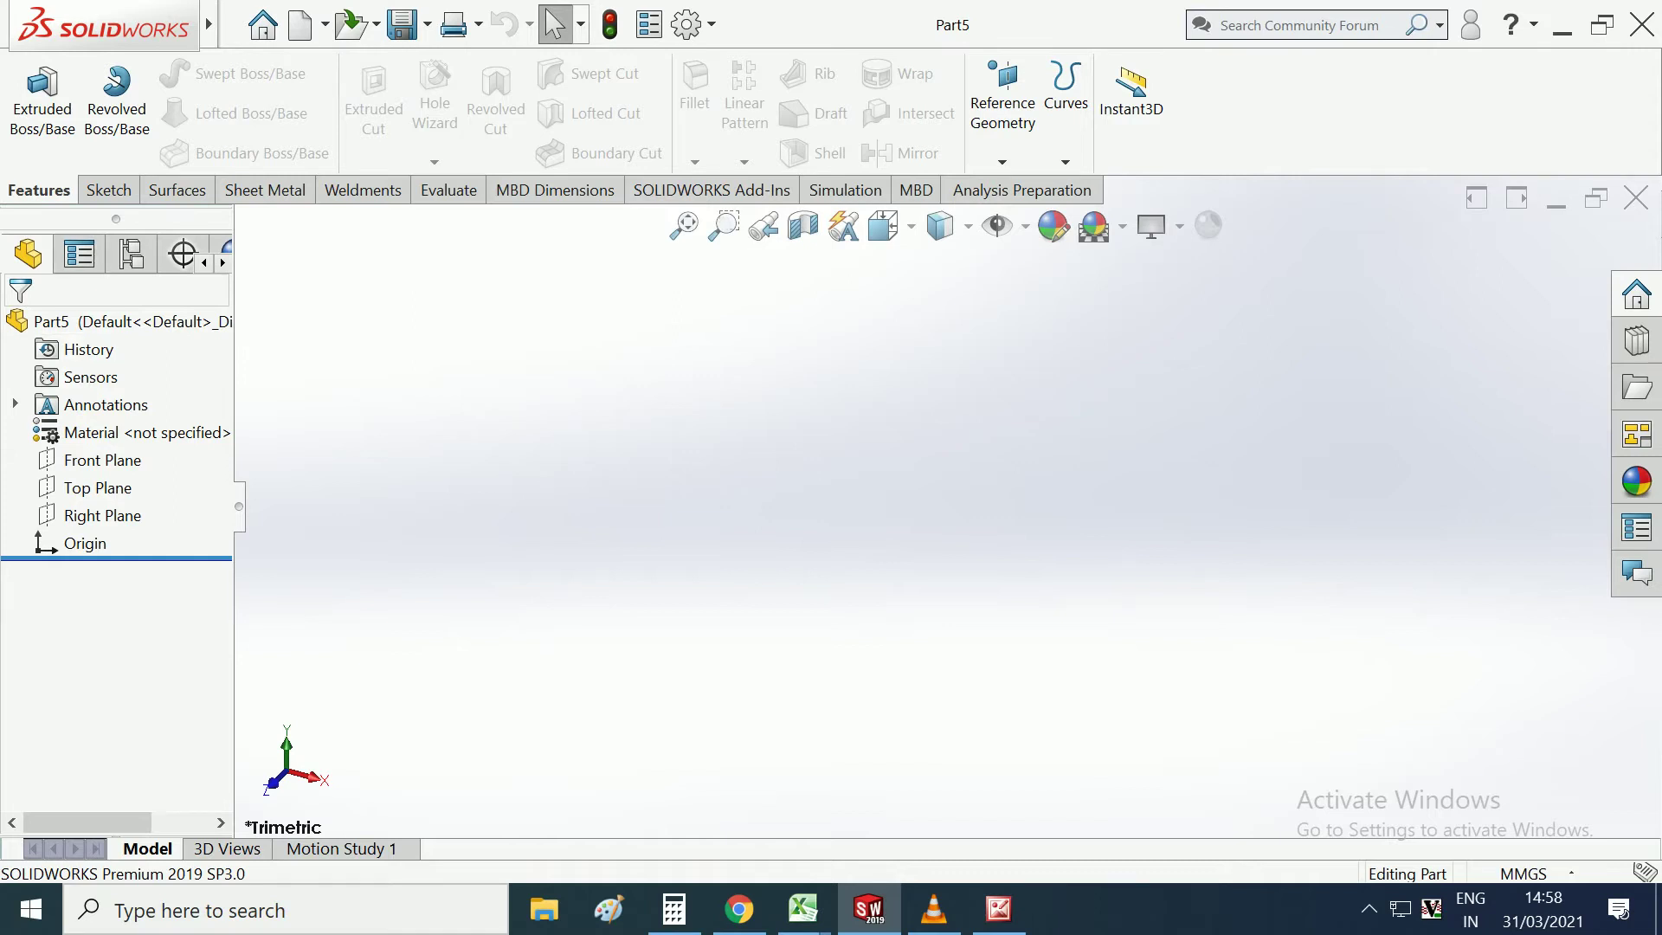
pyautogui.click(97, 487)
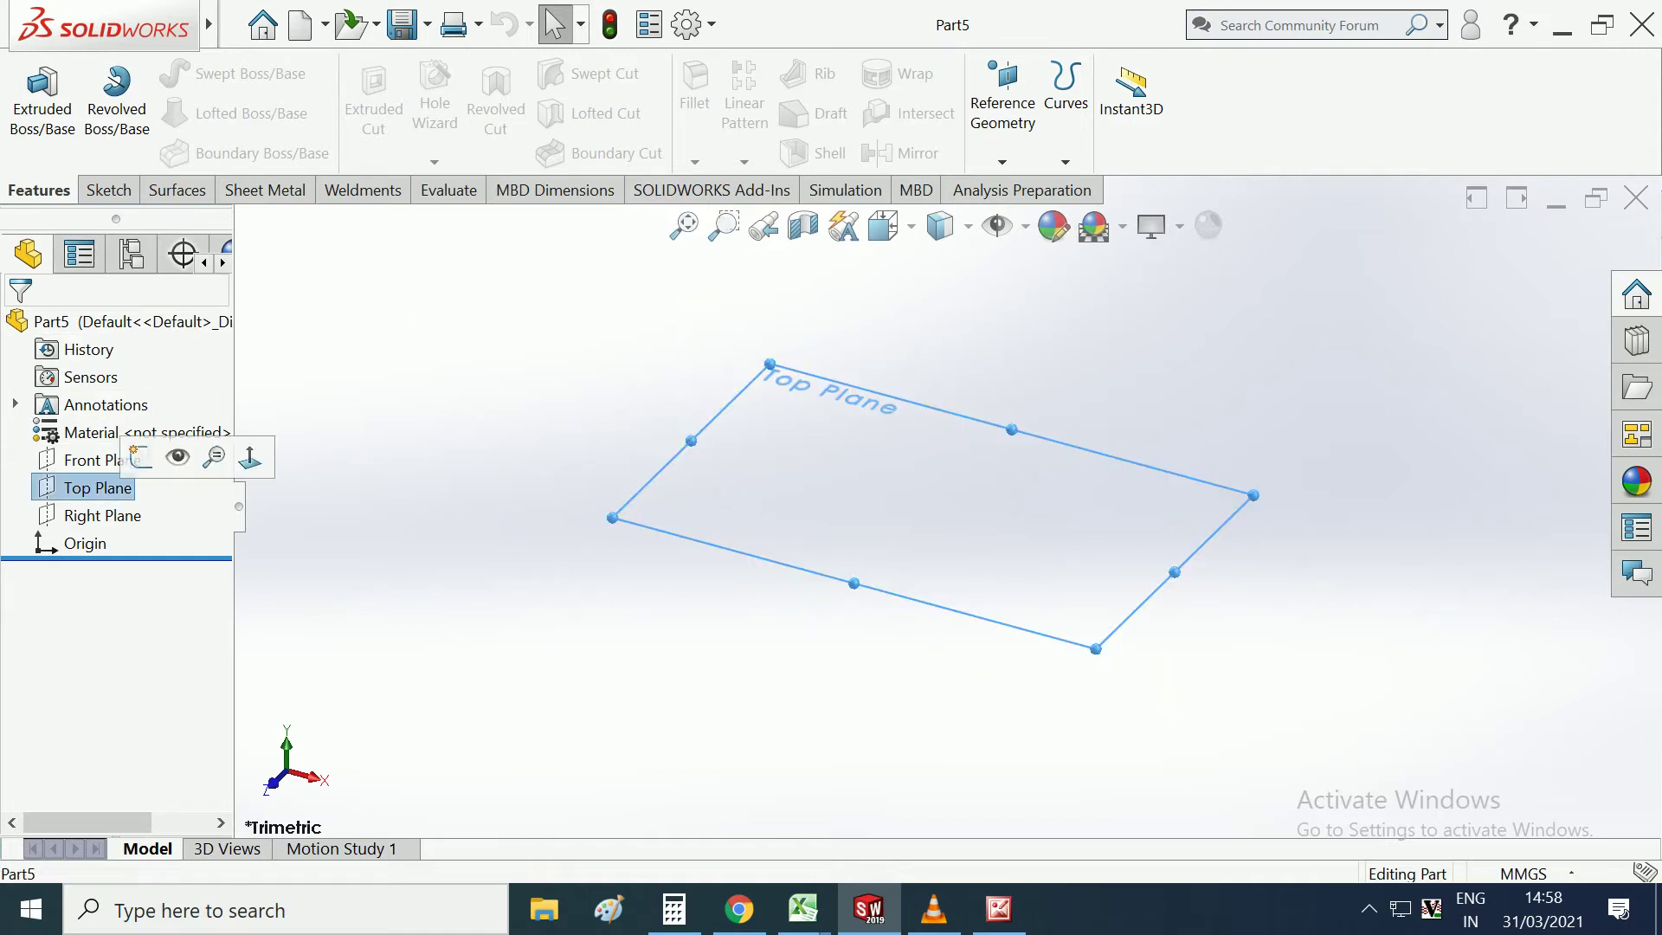
# On the Top Plane, sketch a closed four-line rectangle with its bottom edge centred on the origin.
pyautogui.click(139, 456)
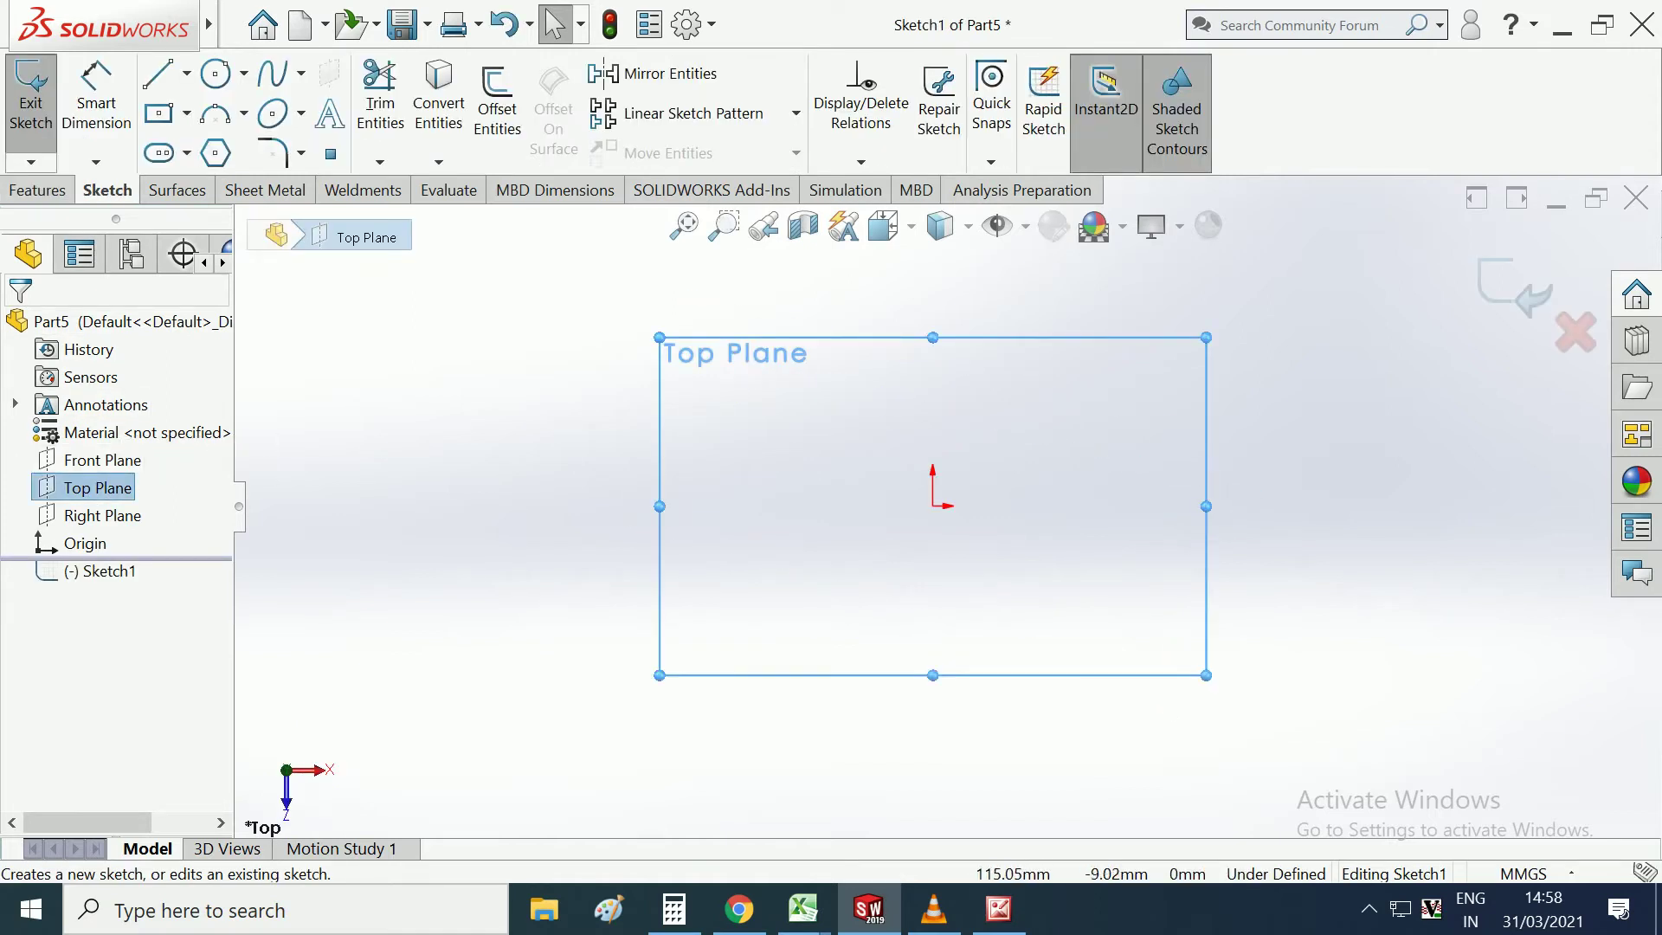
pyautogui.press('Escape')
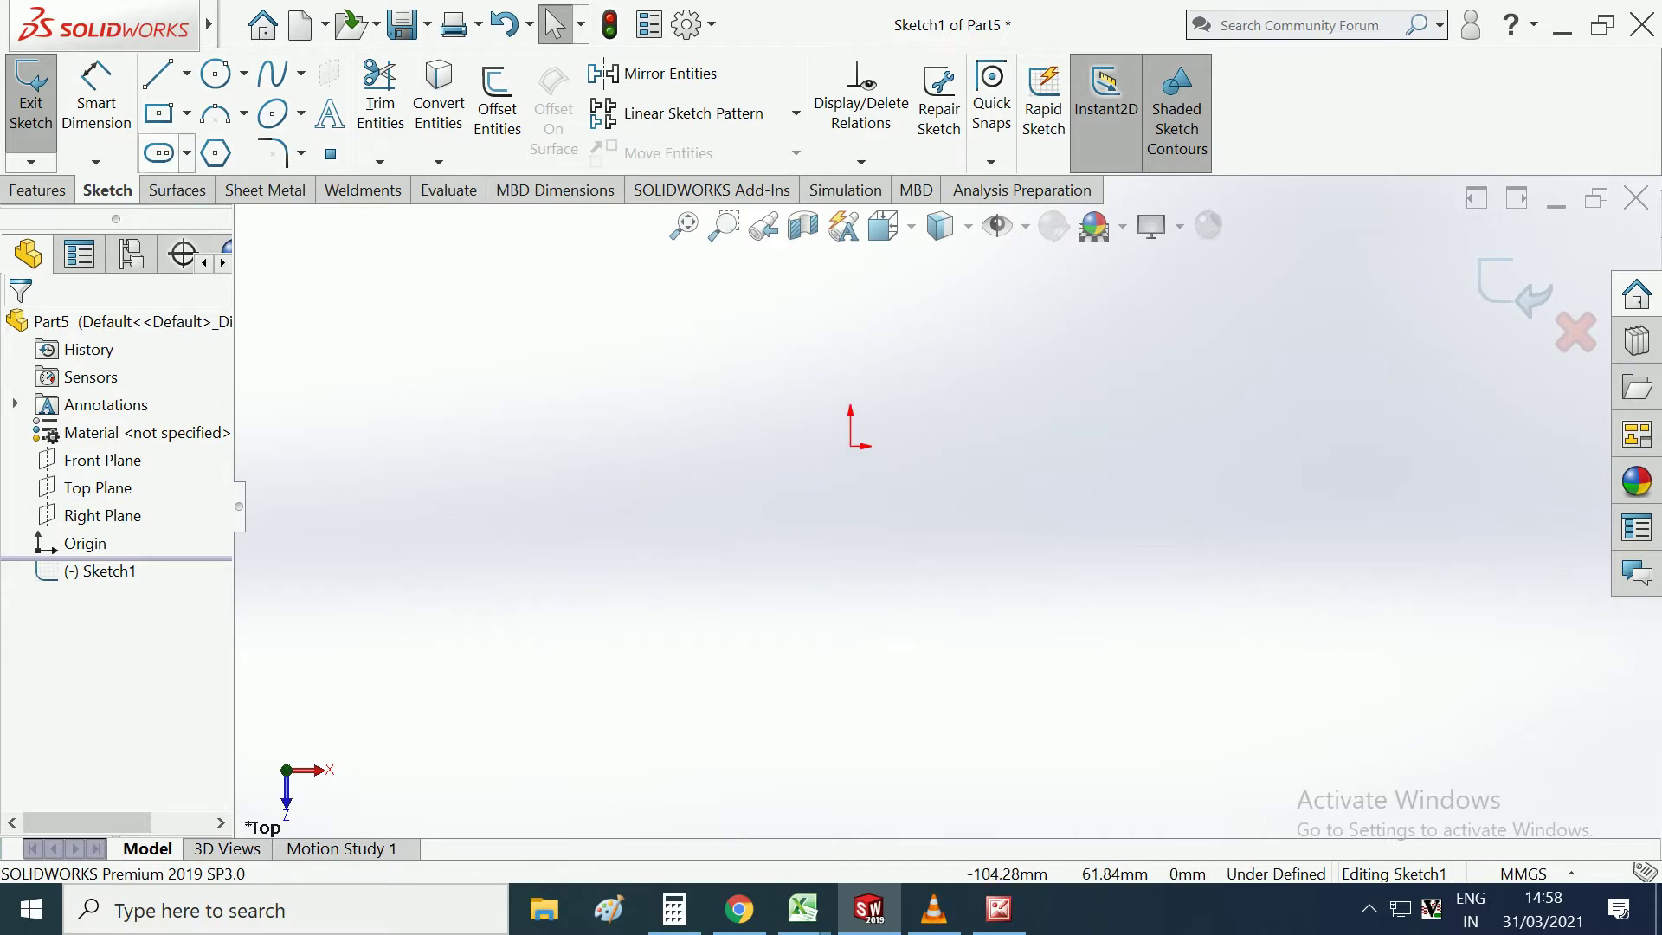
pyautogui.click(186, 73)
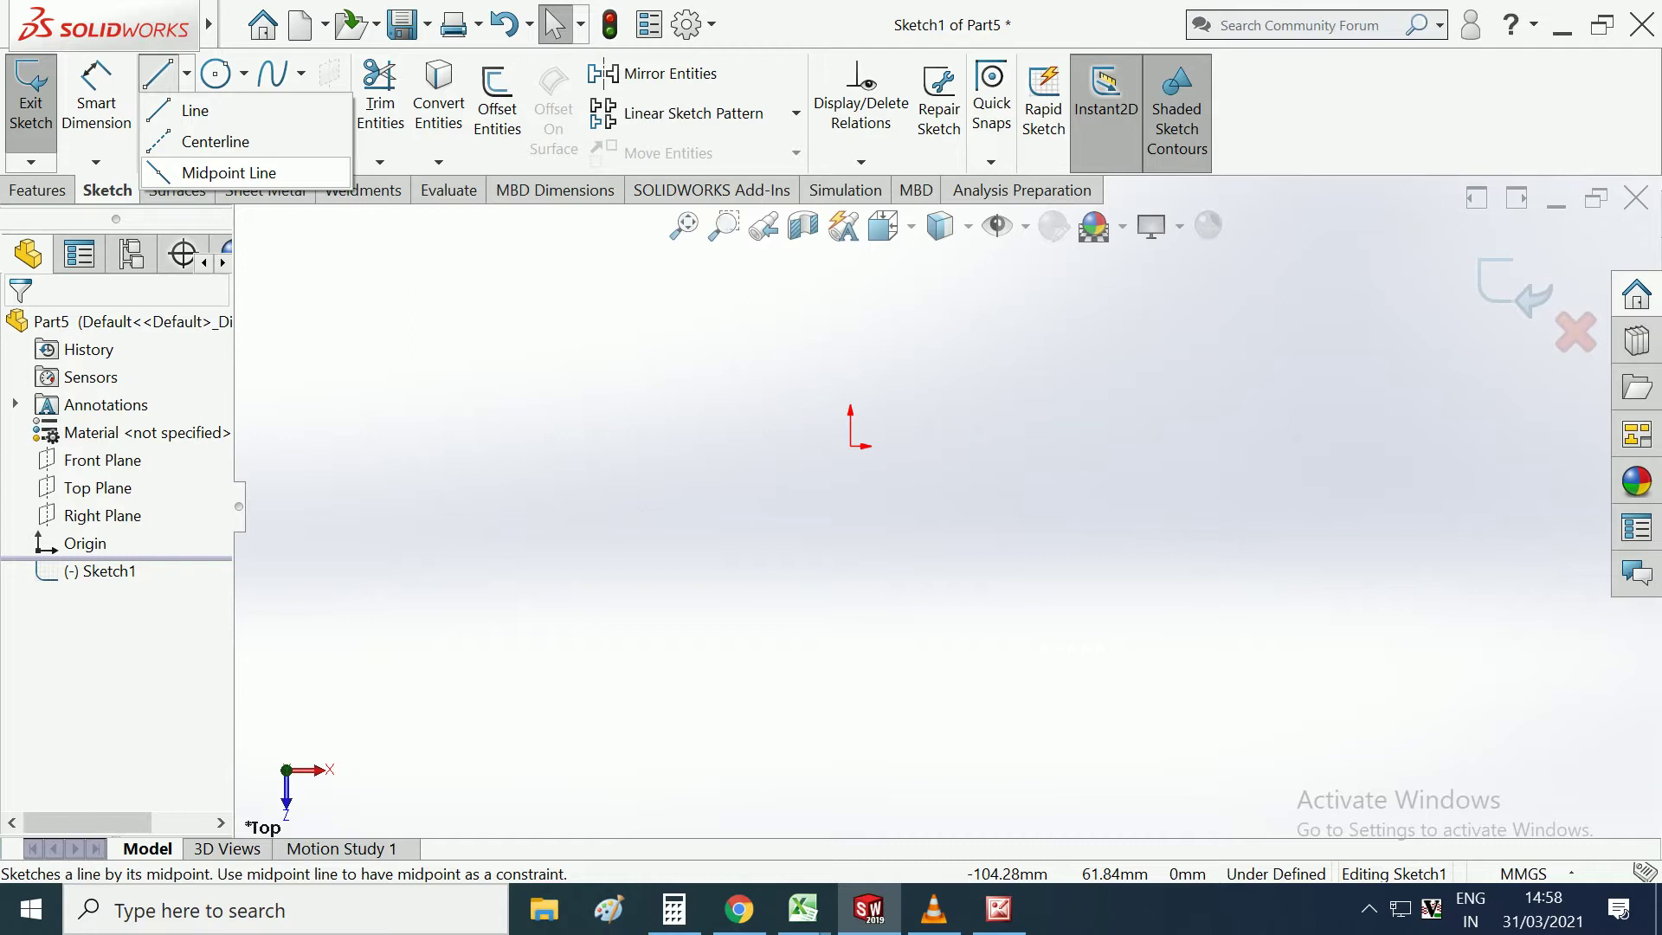
pyautogui.click(225, 172)
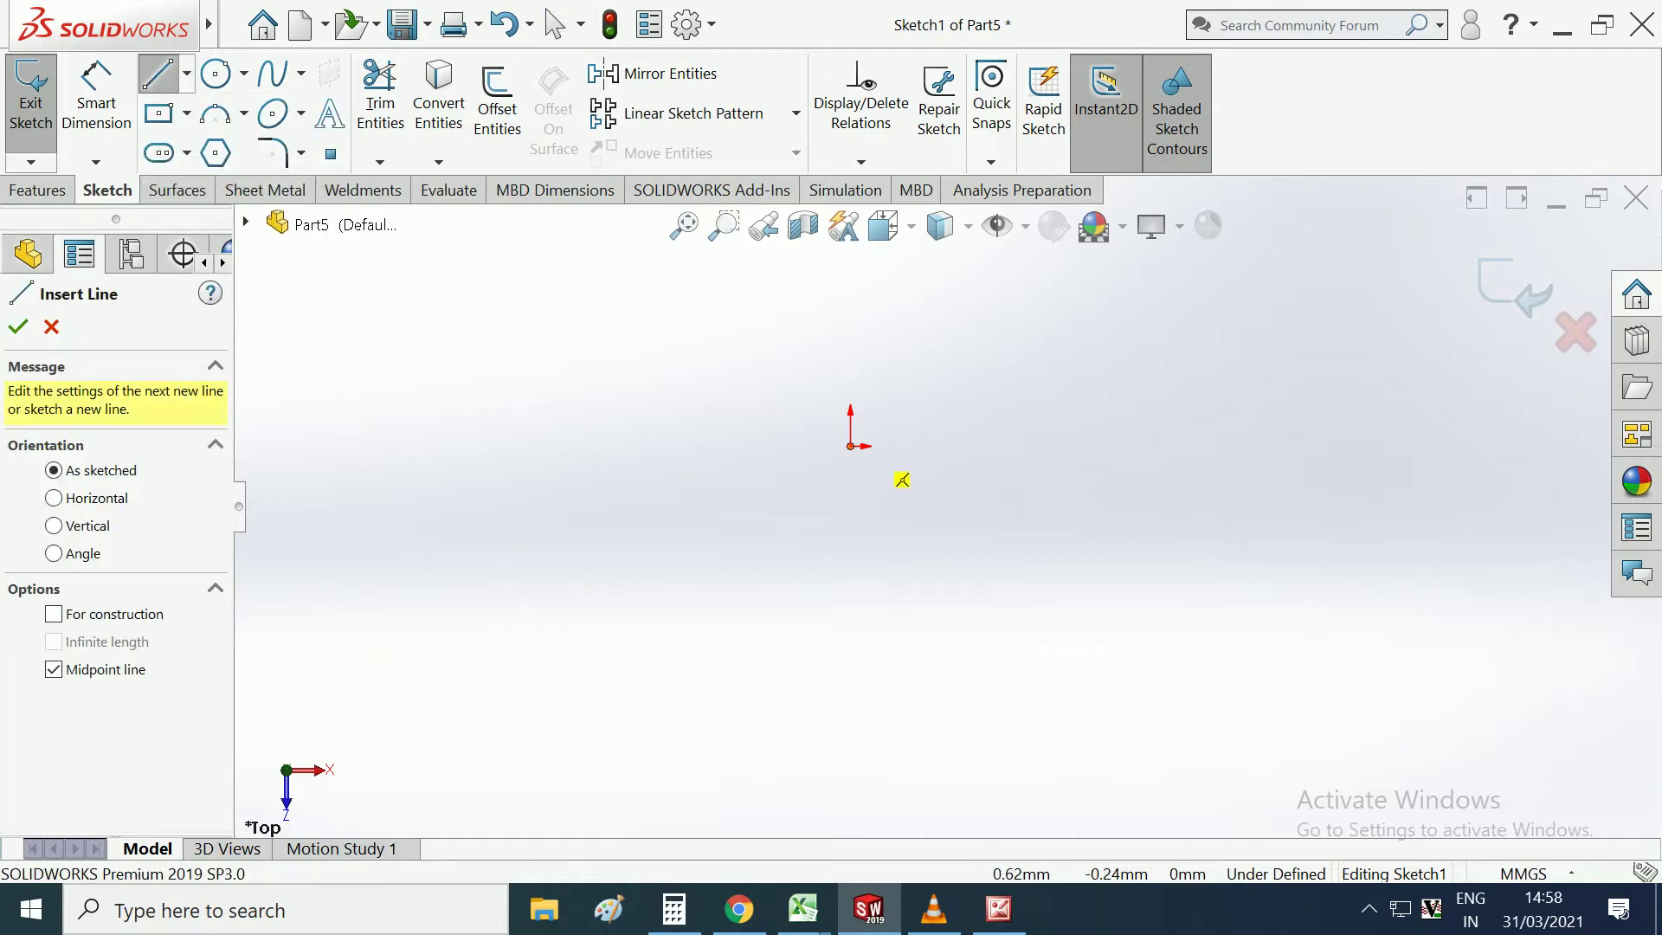
pyautogui.click(851, 446)
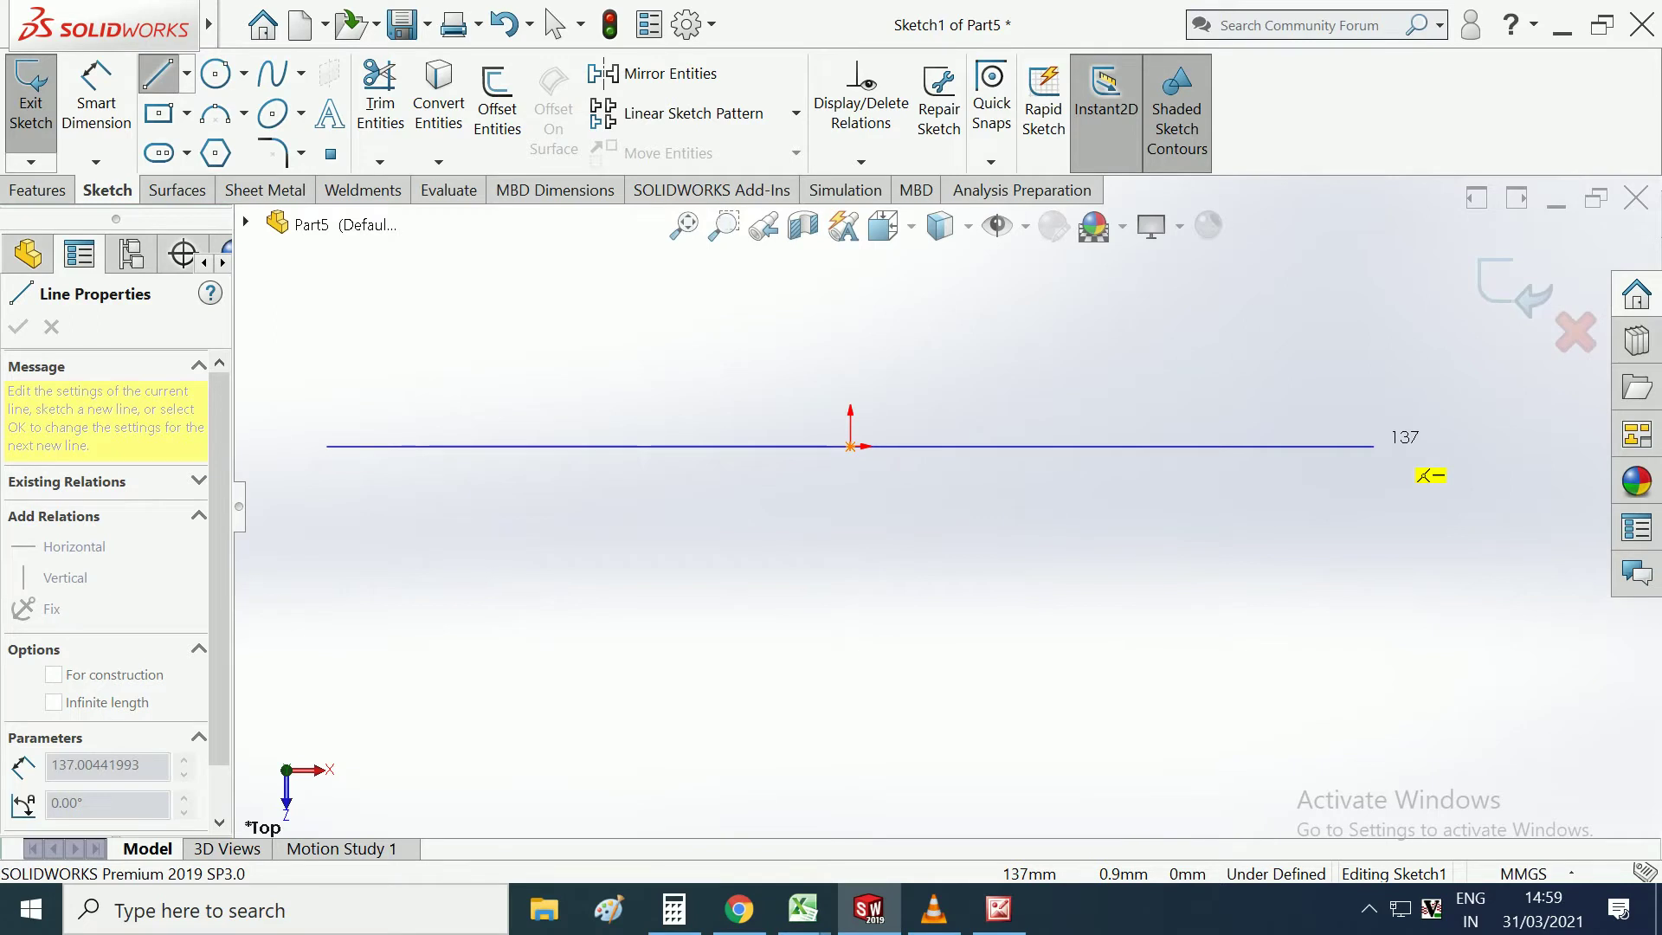
pyautogui.click(1374, 446)
pyautogui.press('z')
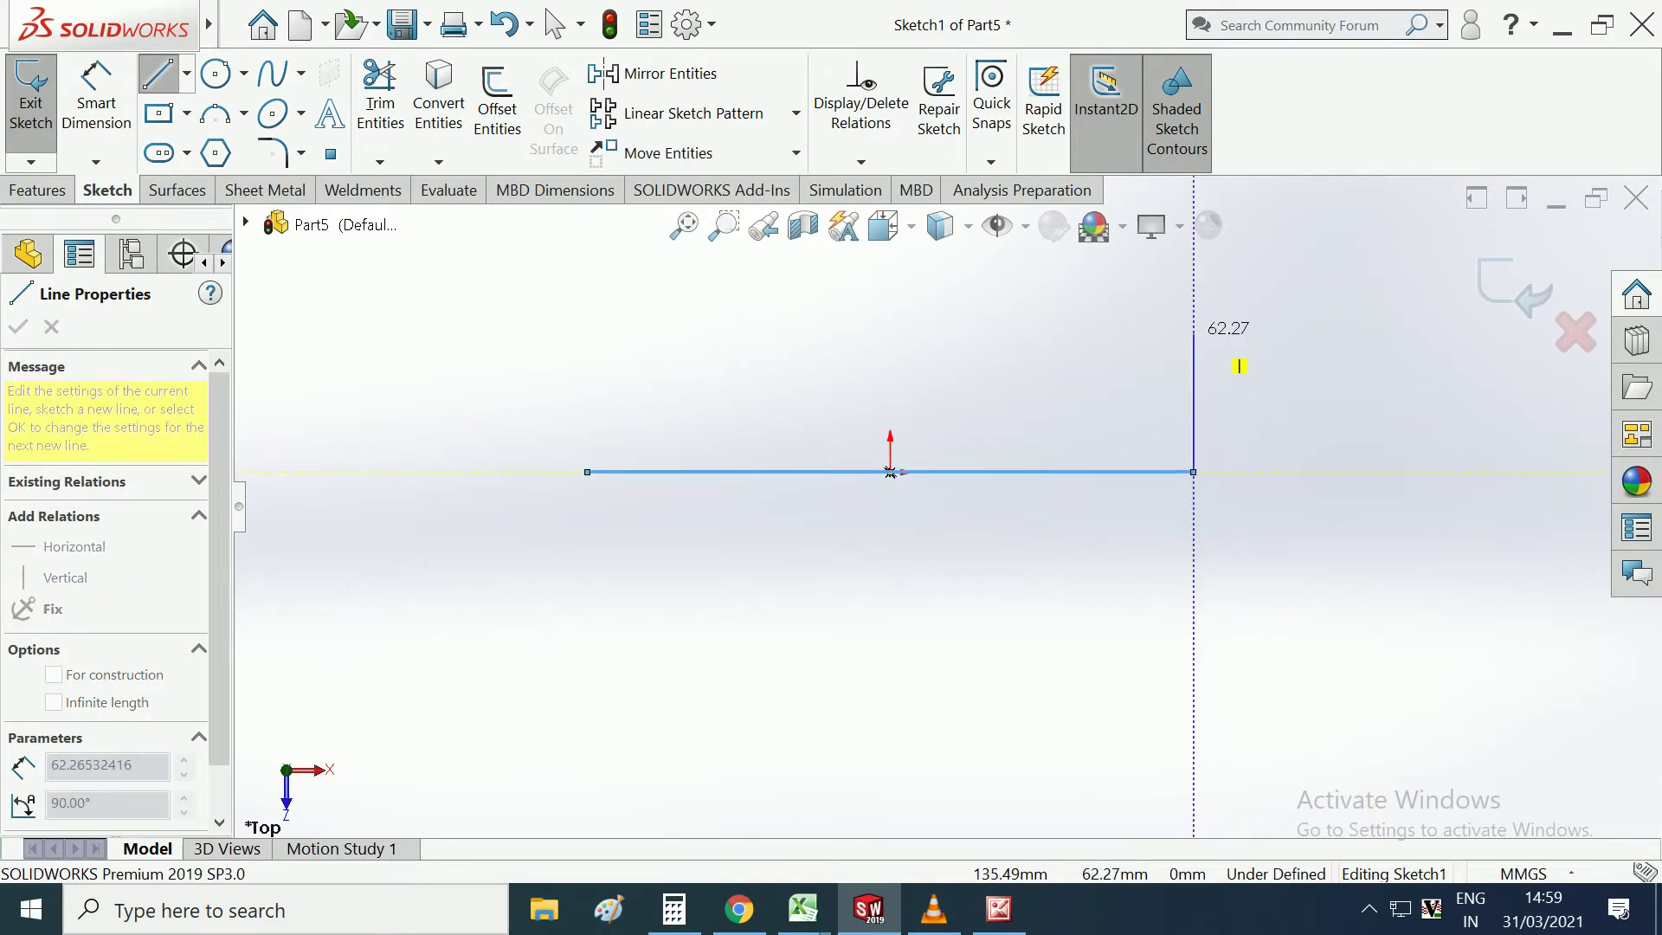
pyautogui.click(1193, 333)
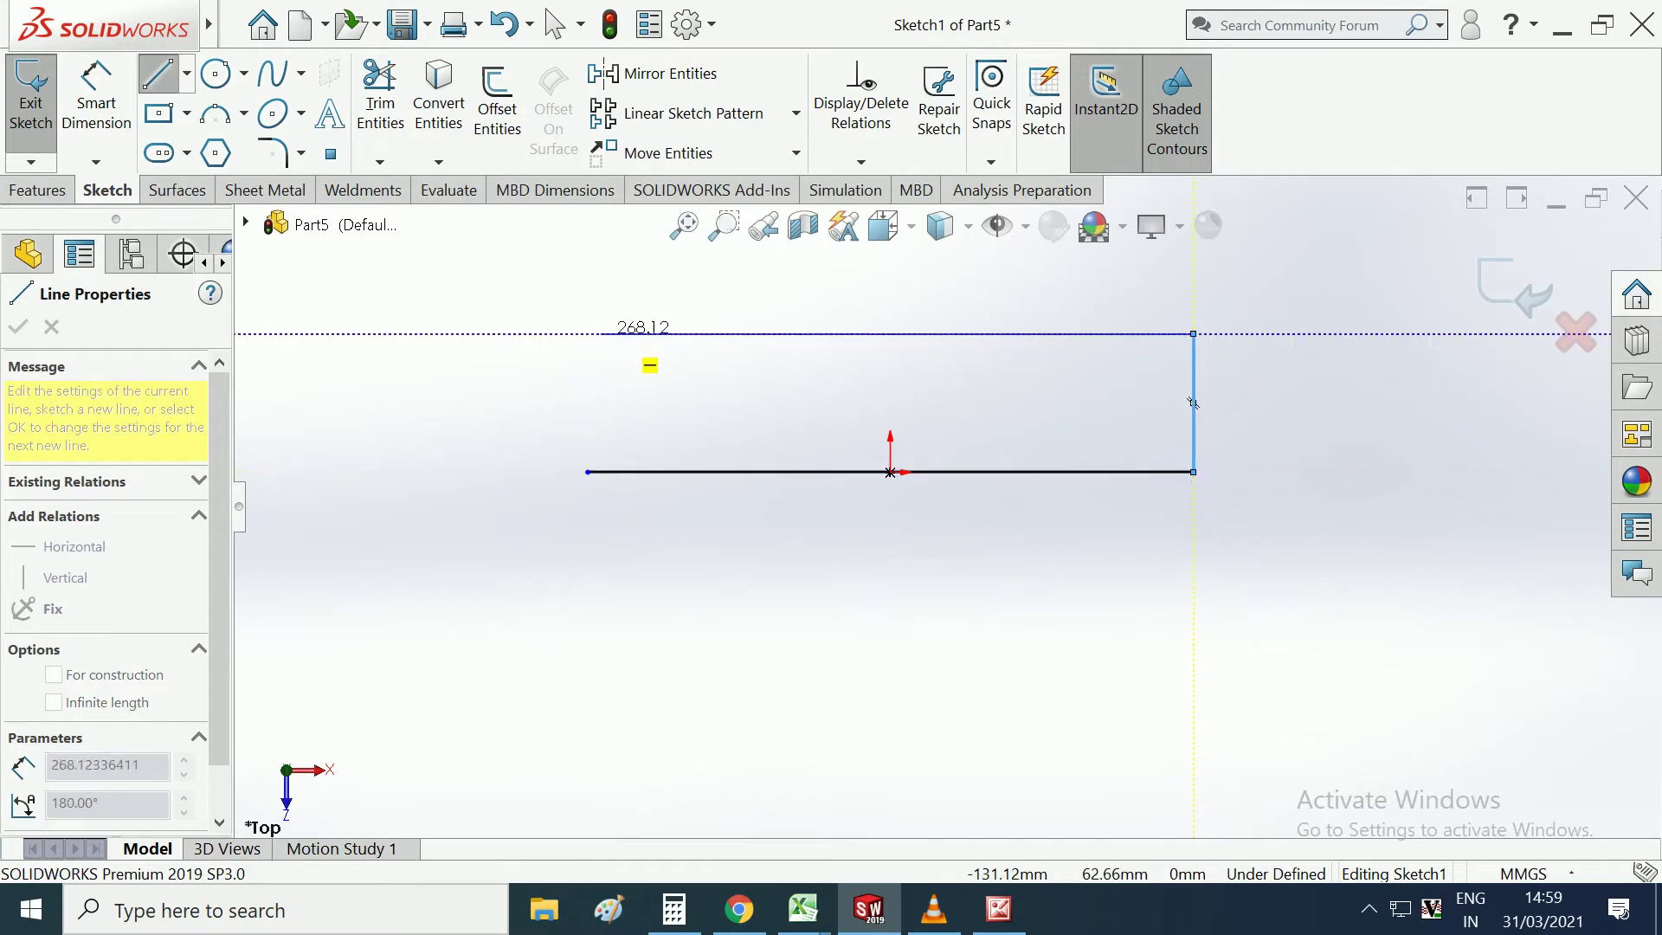
pyautogui.click(588, 334)
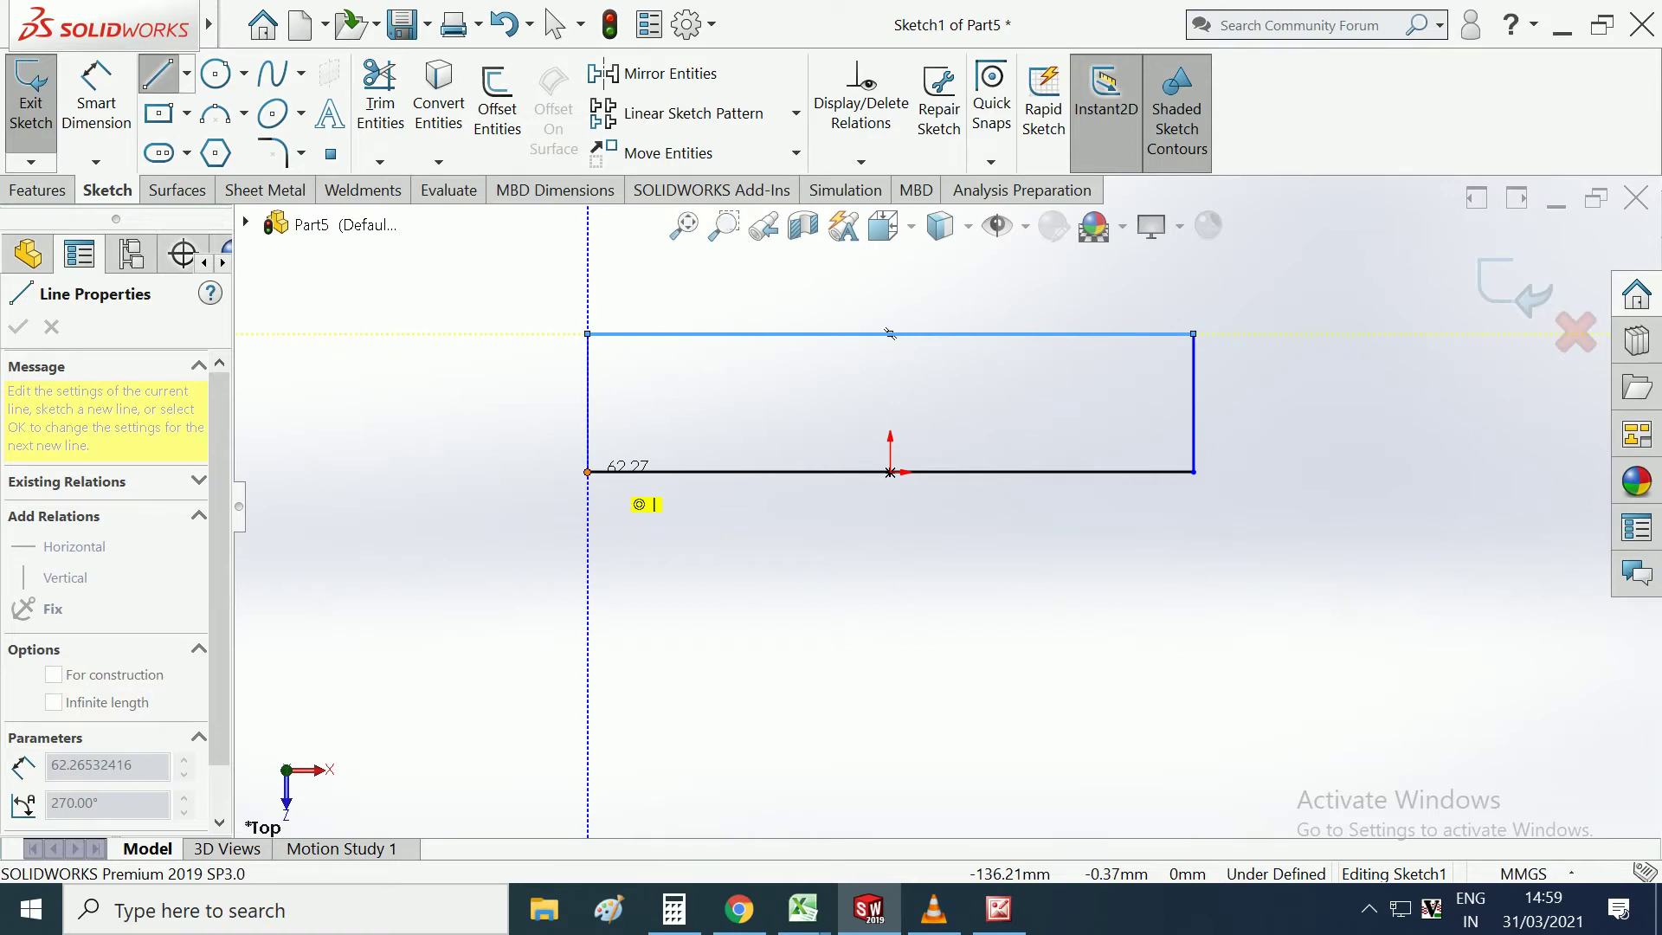
pyautogui.click(588, 472)
pyautogui.click(96, 95)
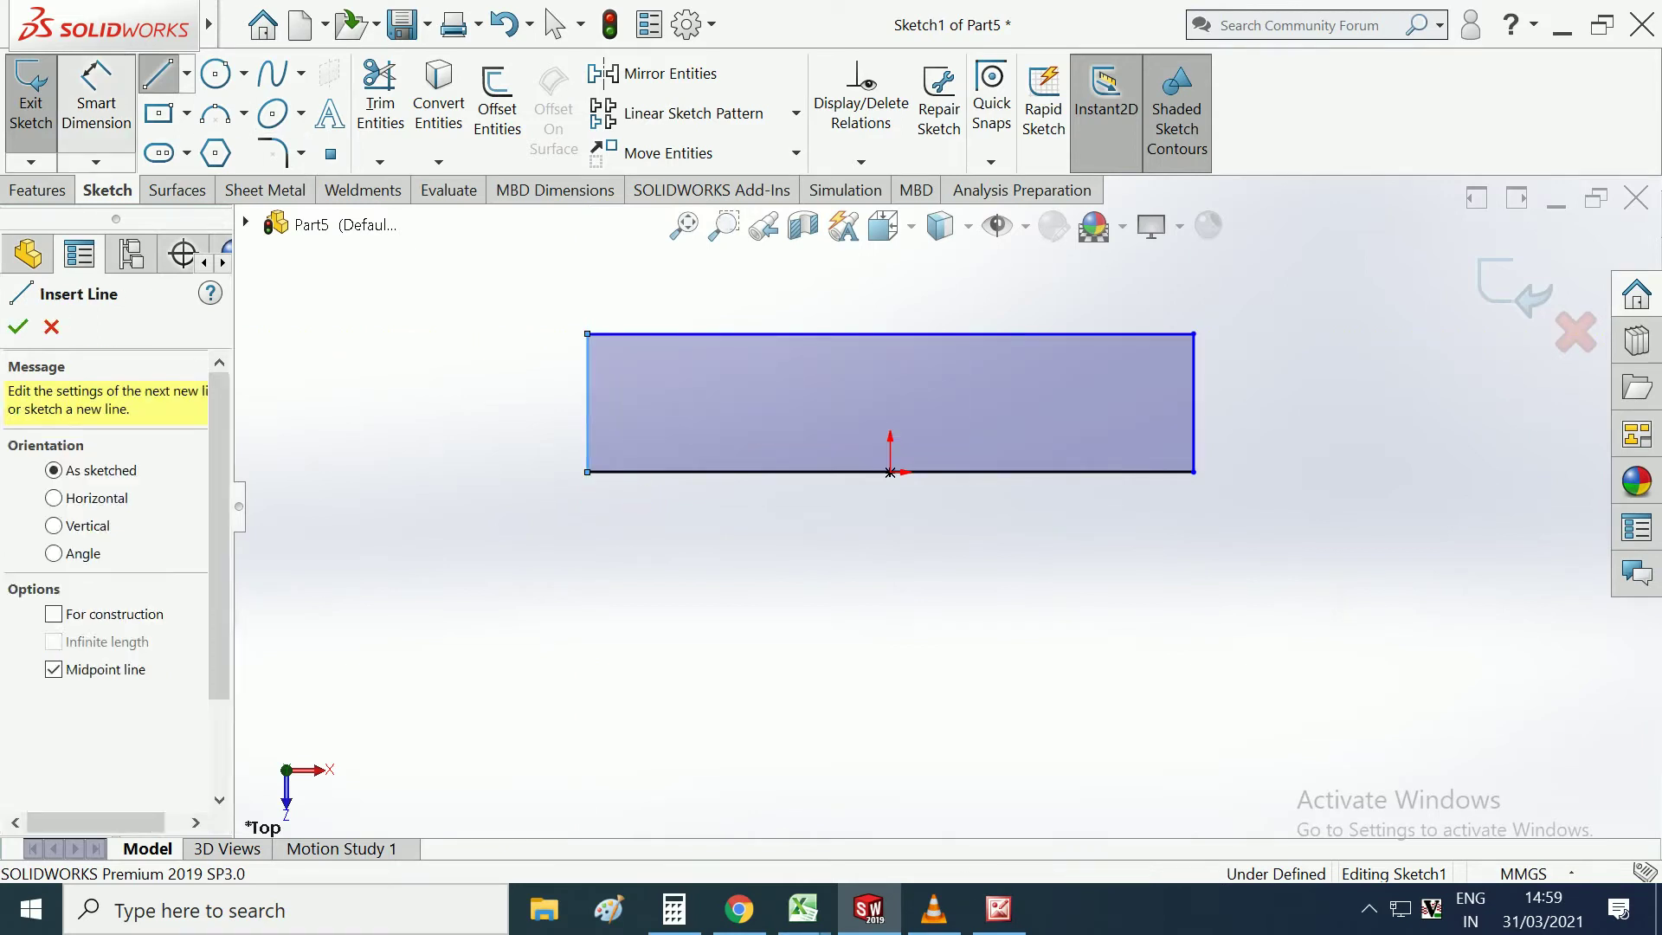
pyautogui.click(1193, 403)
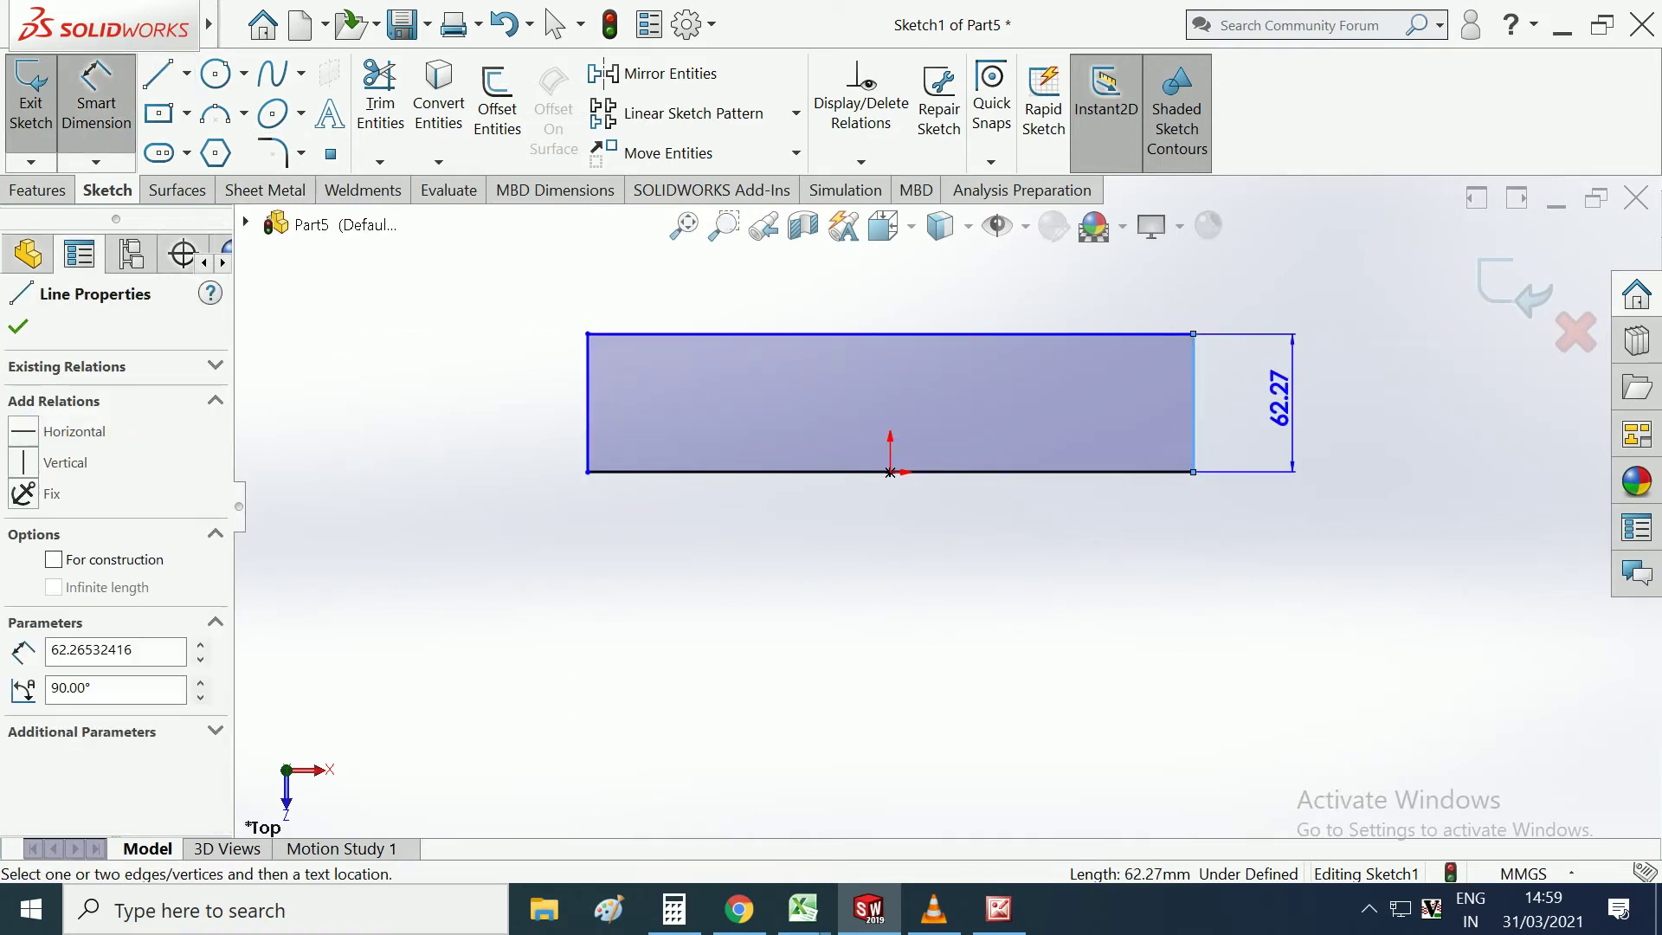
# Dimension the rectangle's right edge to a 500 mm height.
pyautogui.click(1280, 400)
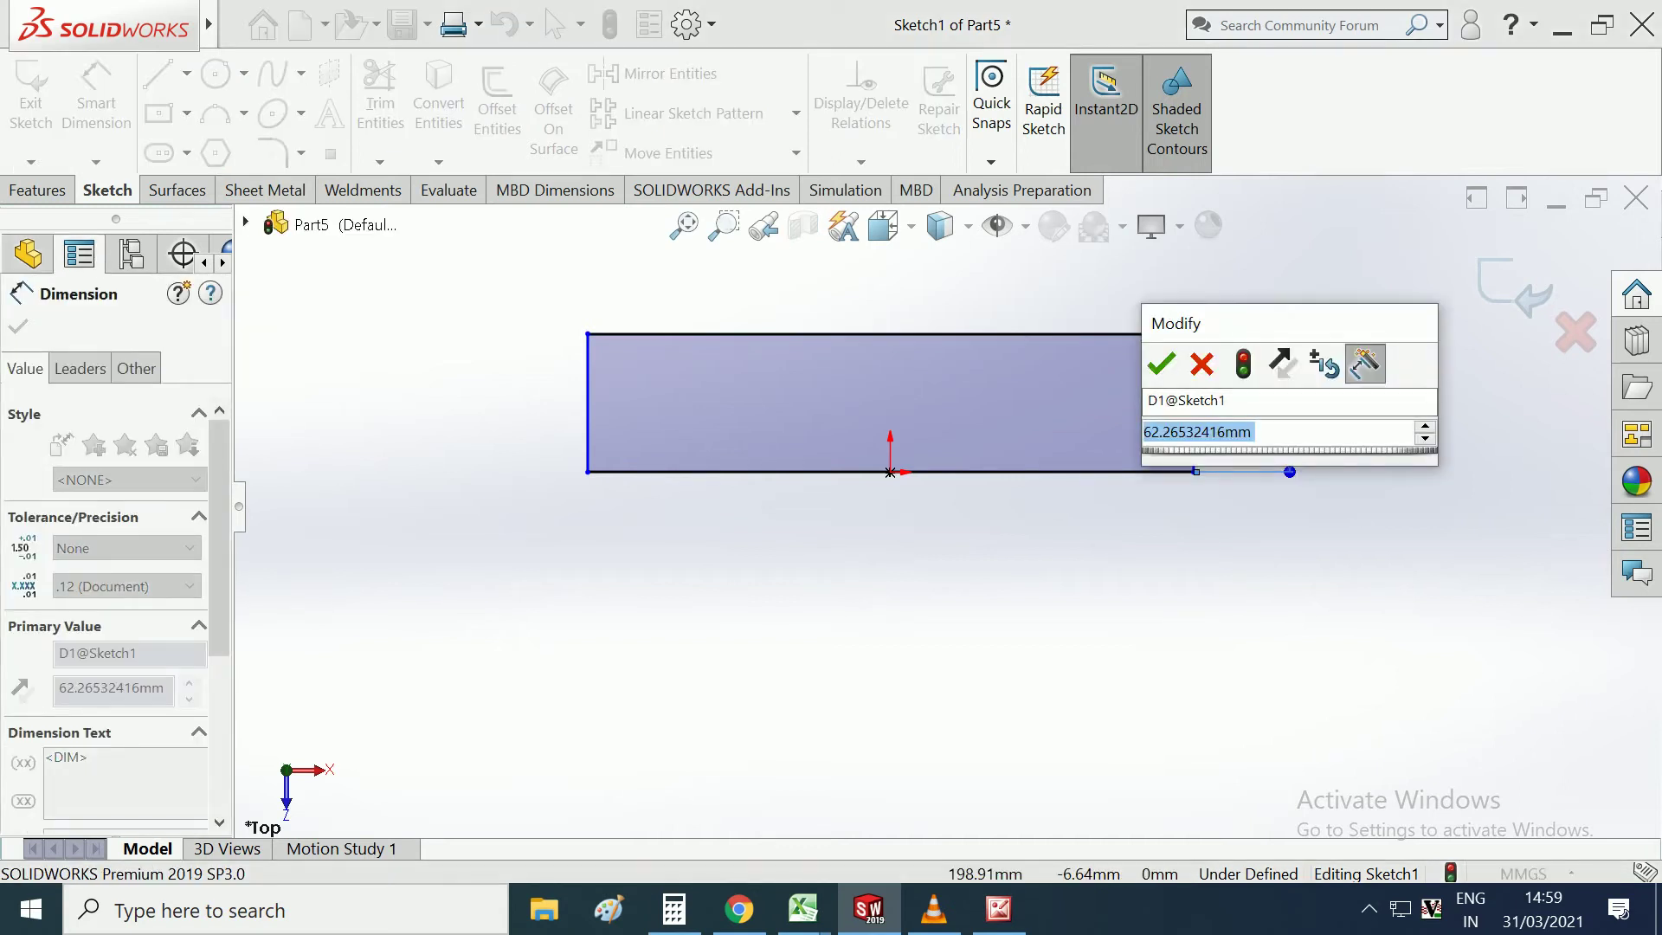
pyautogui.write('50')
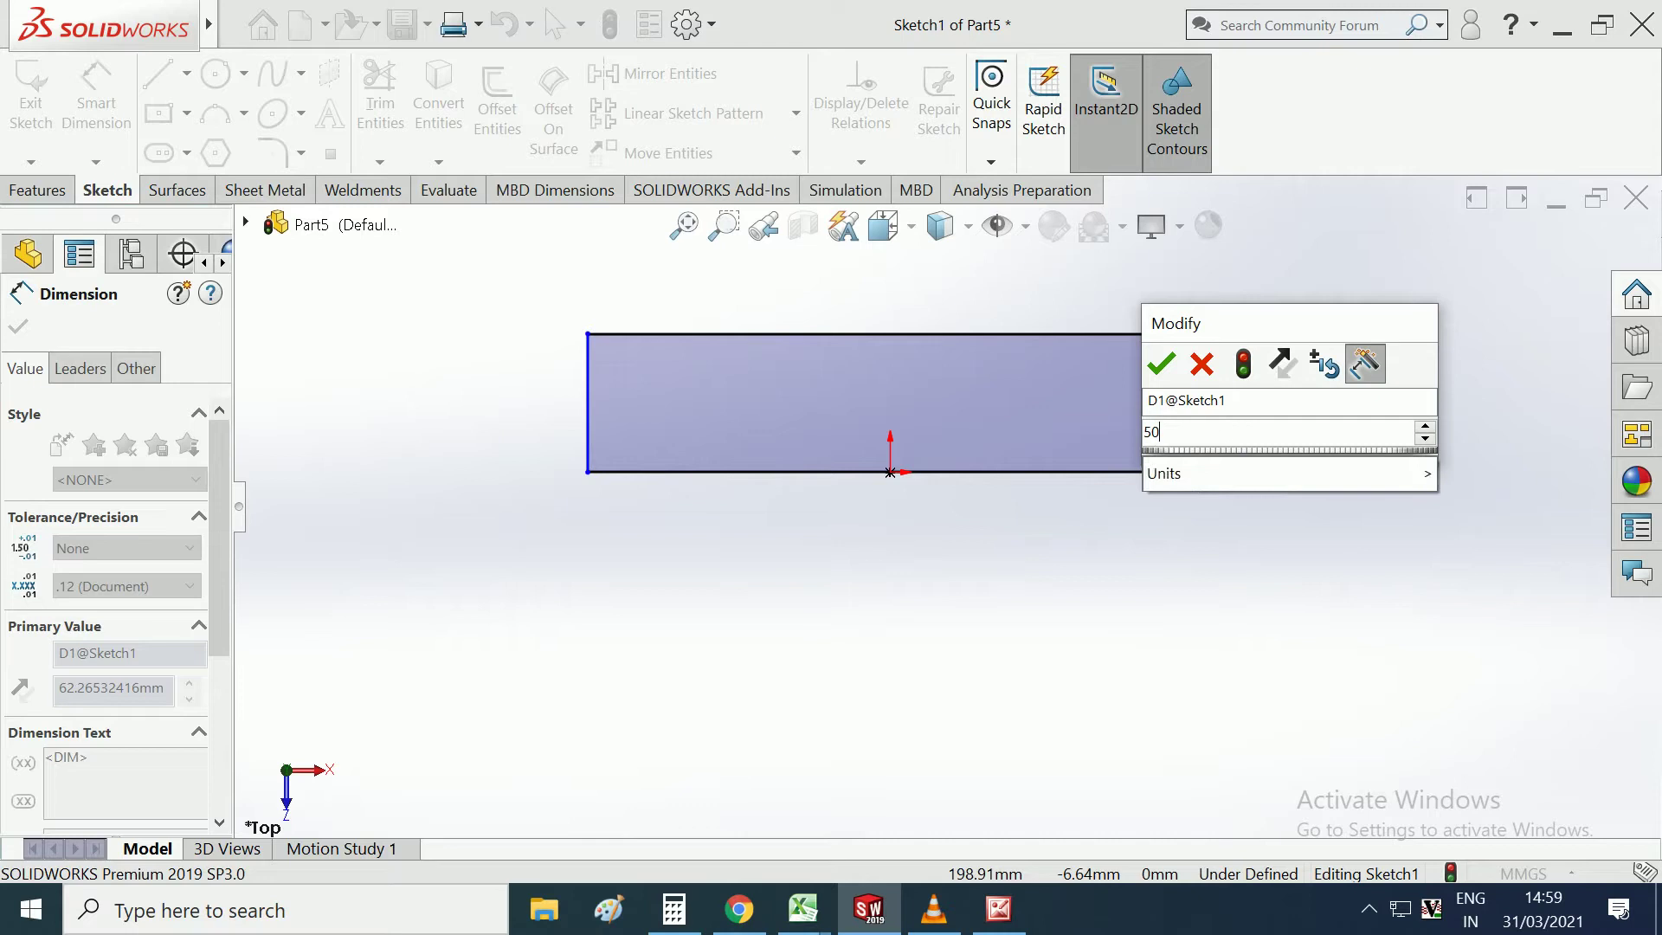
pyautogui.press('Return')
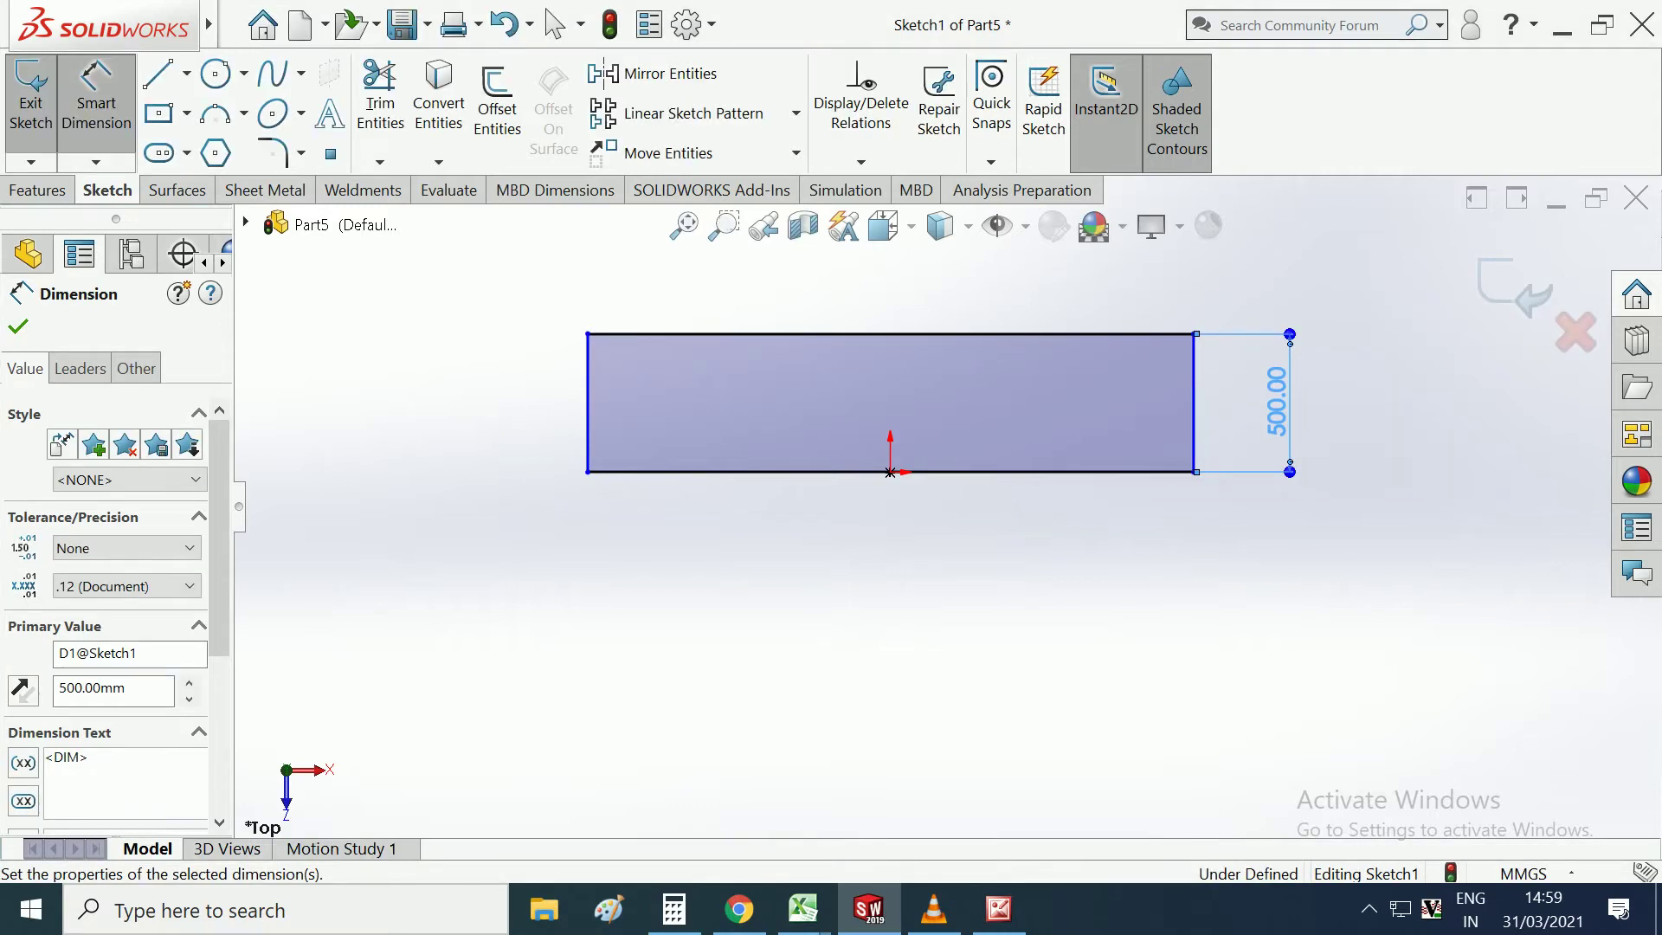
pyautogui.press('Escape')
pyautogui.scroll(2, 944, 504)
# Dimension the rectangle's top edge to a 2200 mm width.
pyautogui.click(908, 387)
pyautogui.click(808, 339)
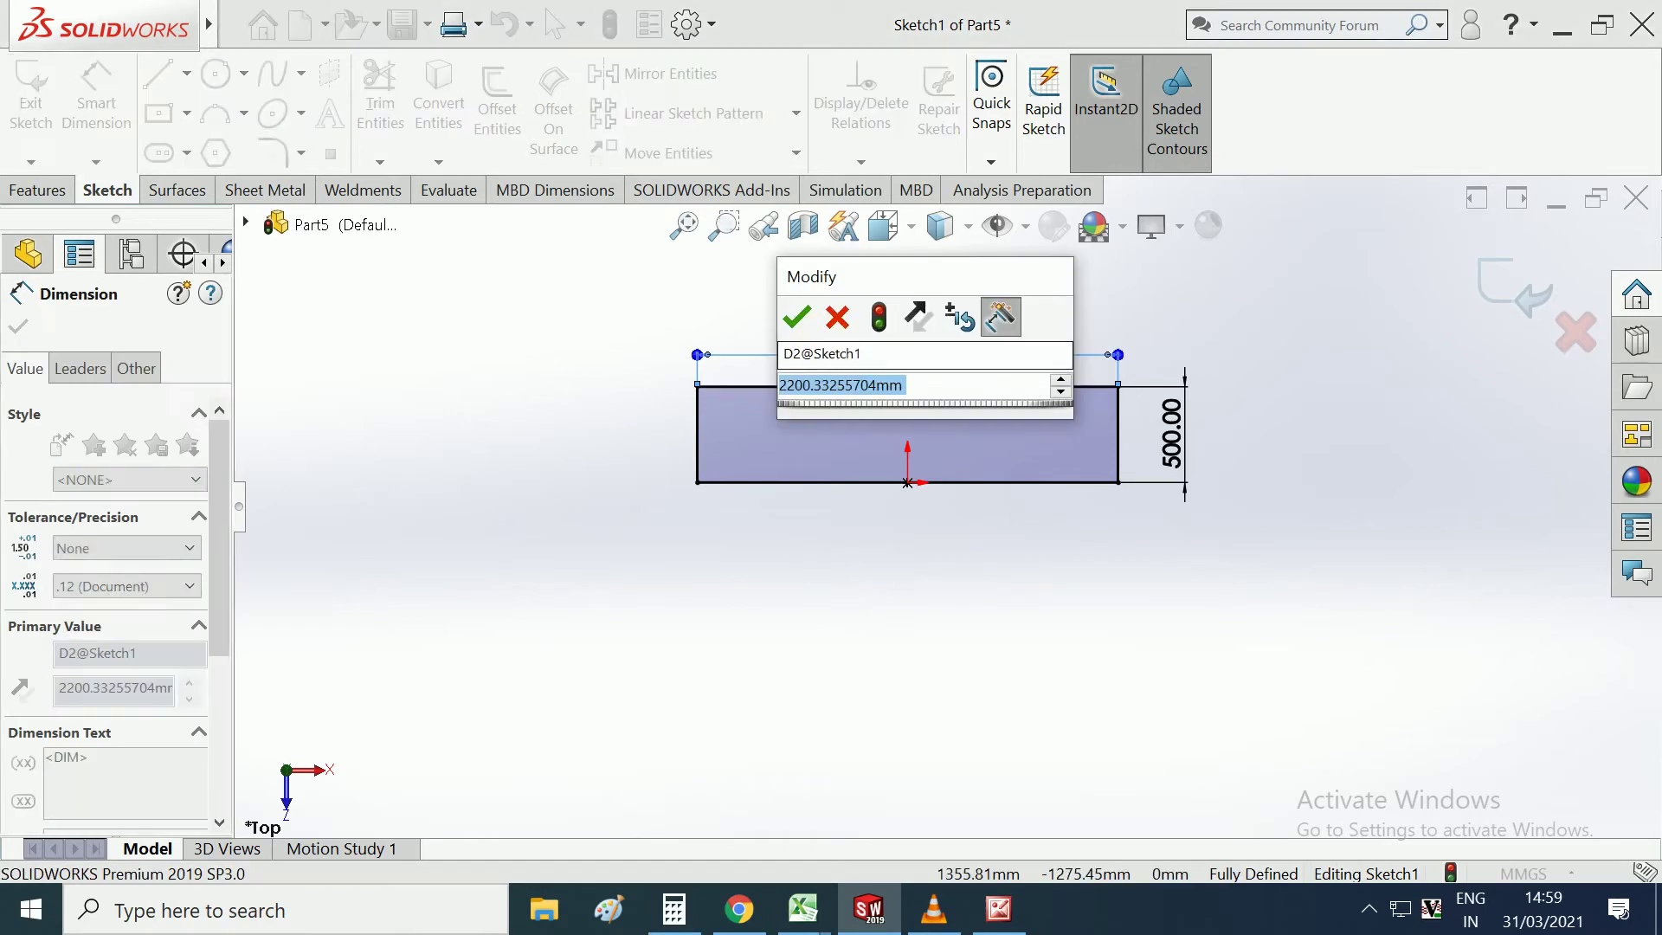
pyautogui.write('2200')
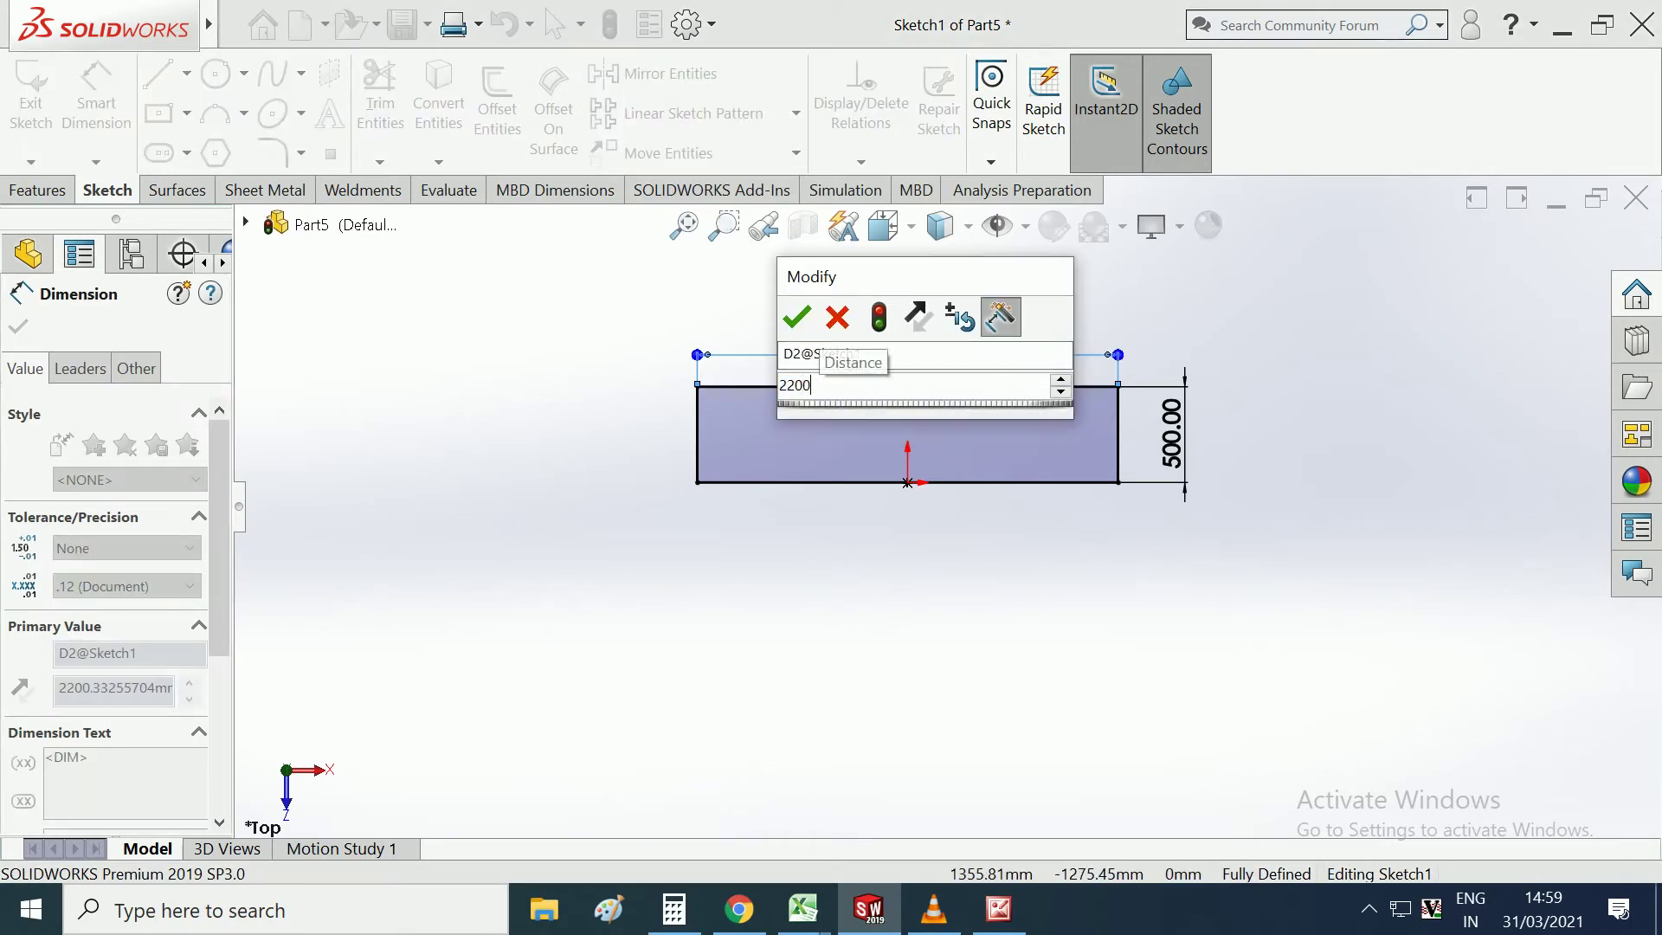
pyautogui.press('Return')
pyautogui.press('Escape')
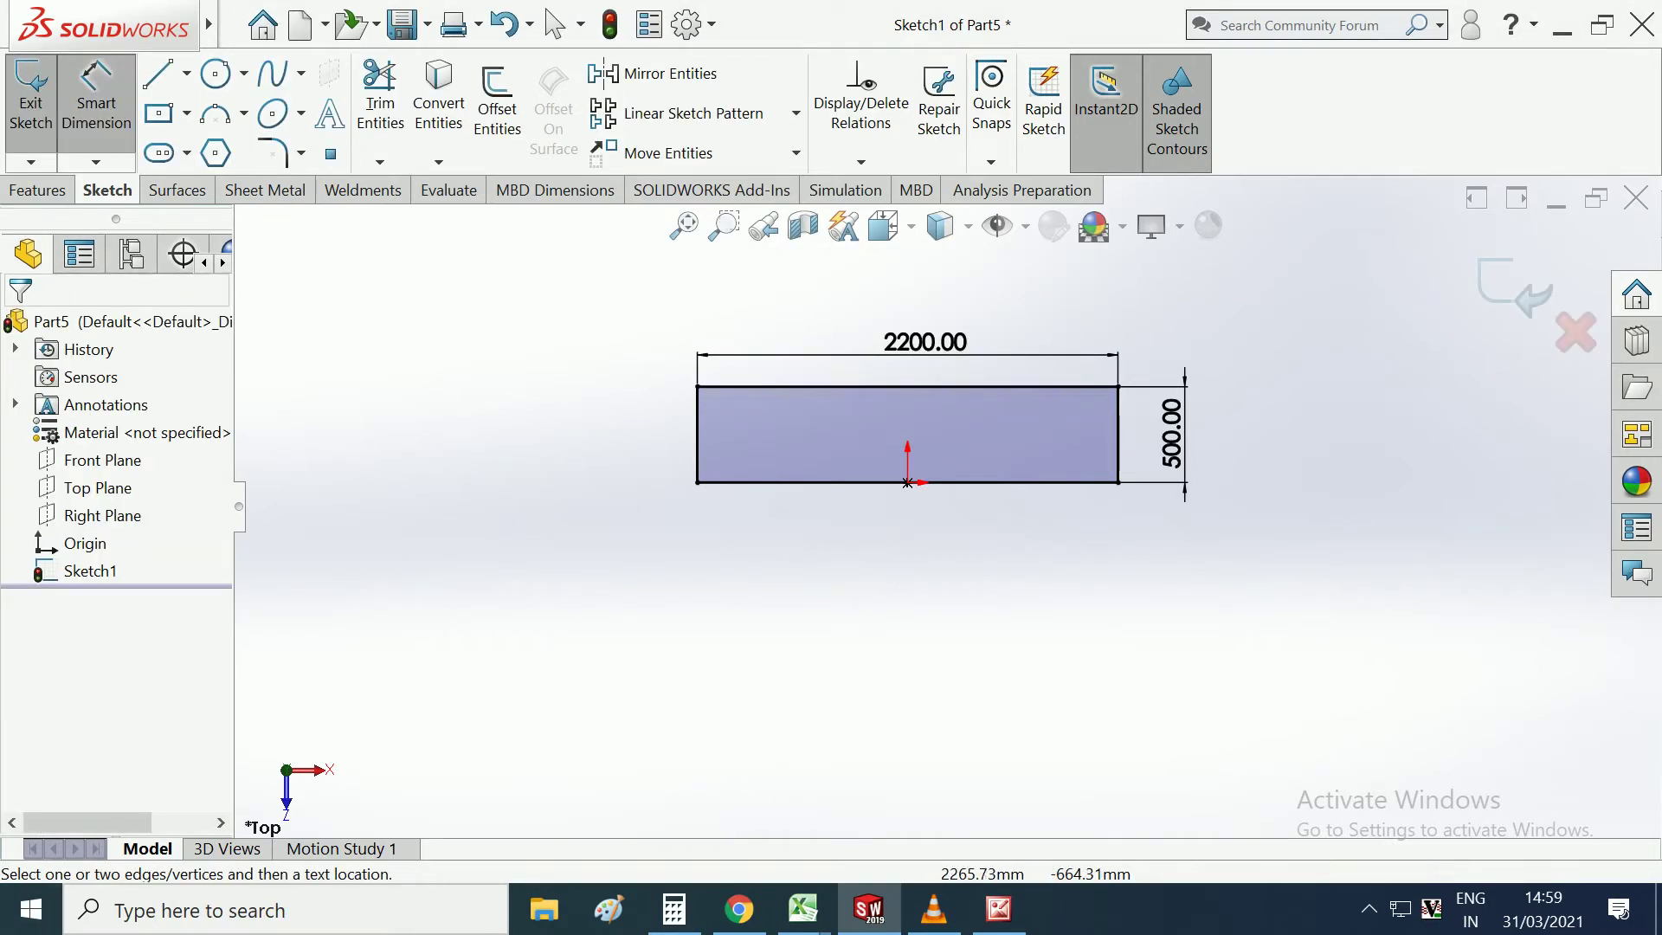
pyautogui.scroll(-2, 1099, 329)
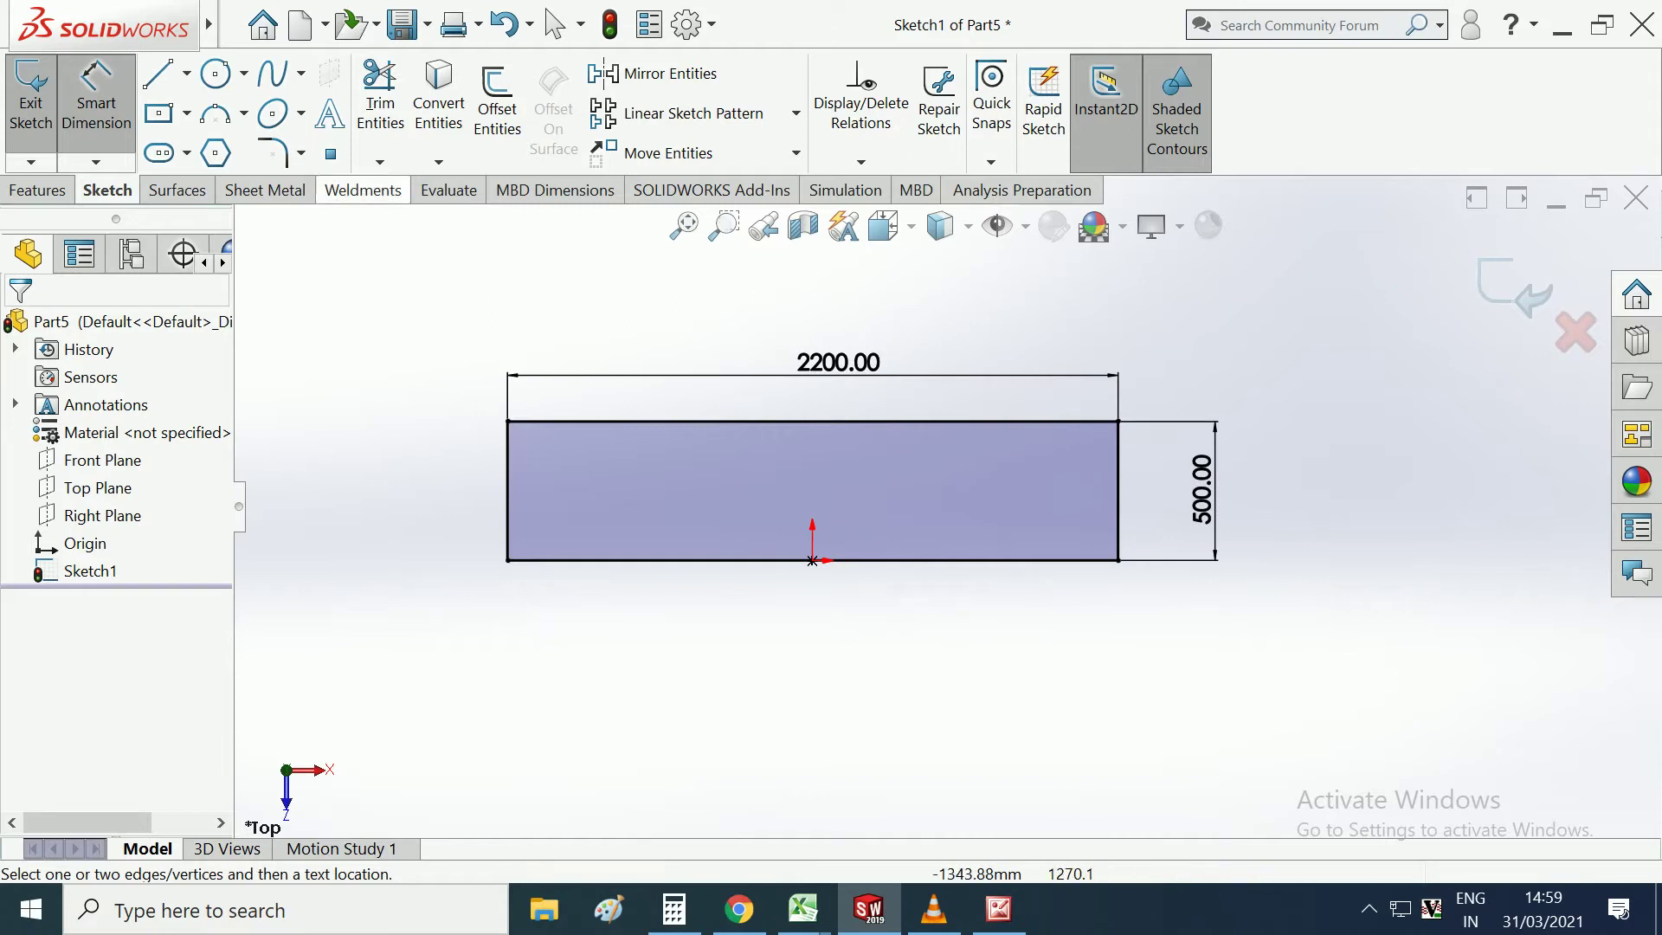
# Draw two crossing diagonals corner to corner across the rectangle.
pyautogui.click(159, 73)
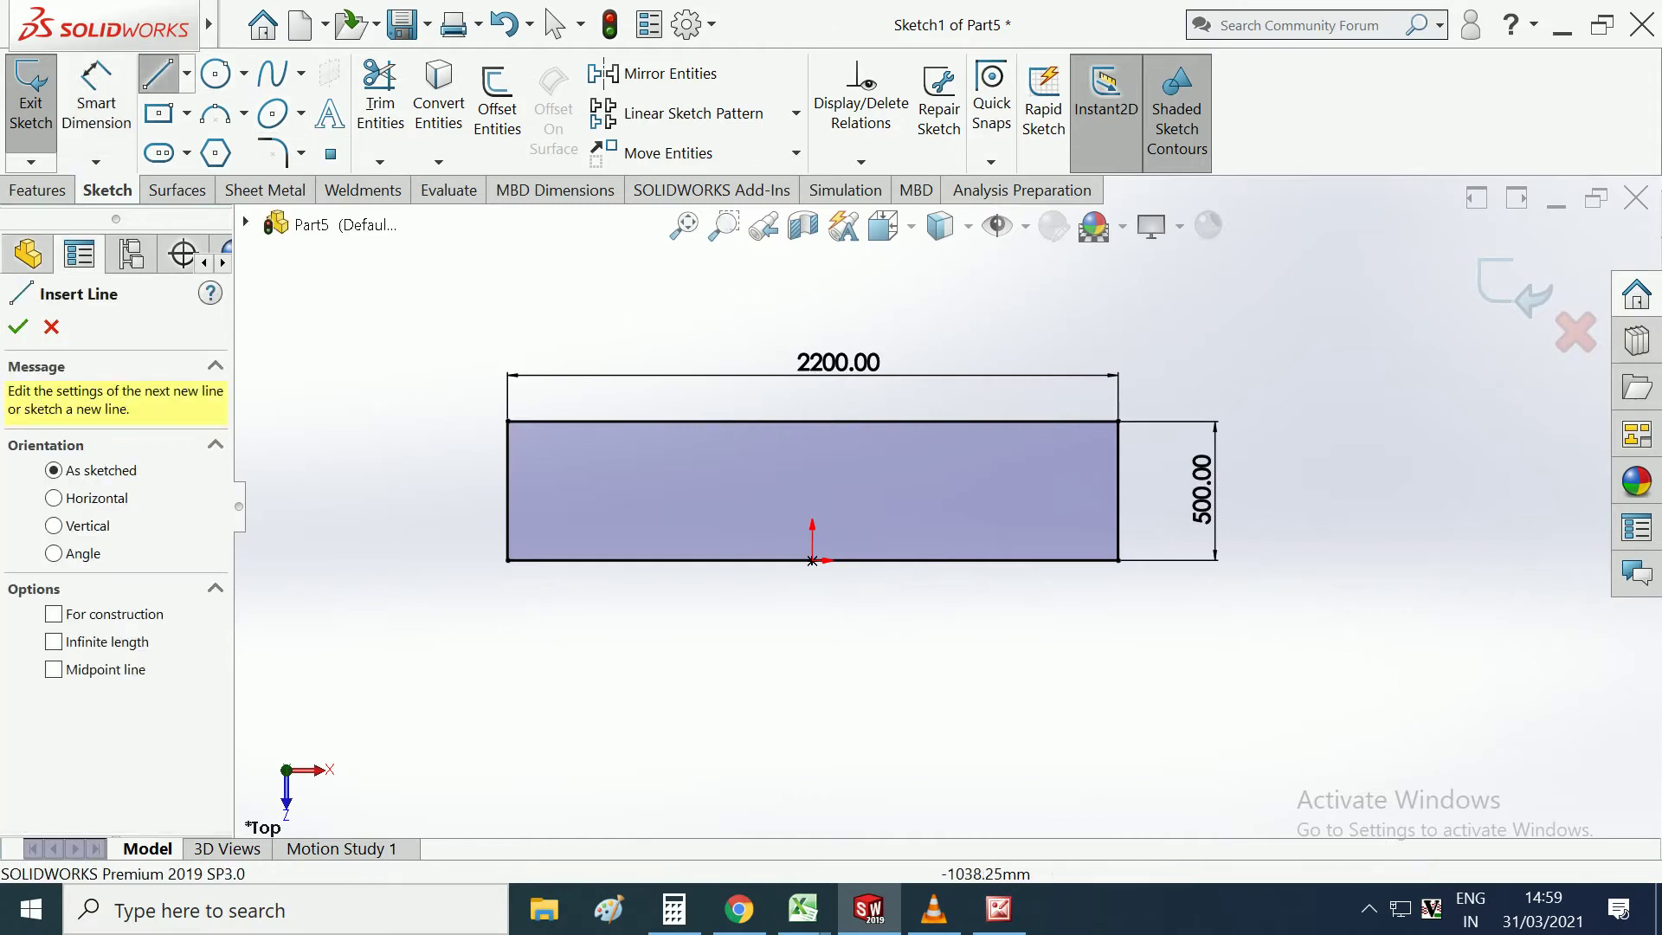
pyautogui.click(508, 422)
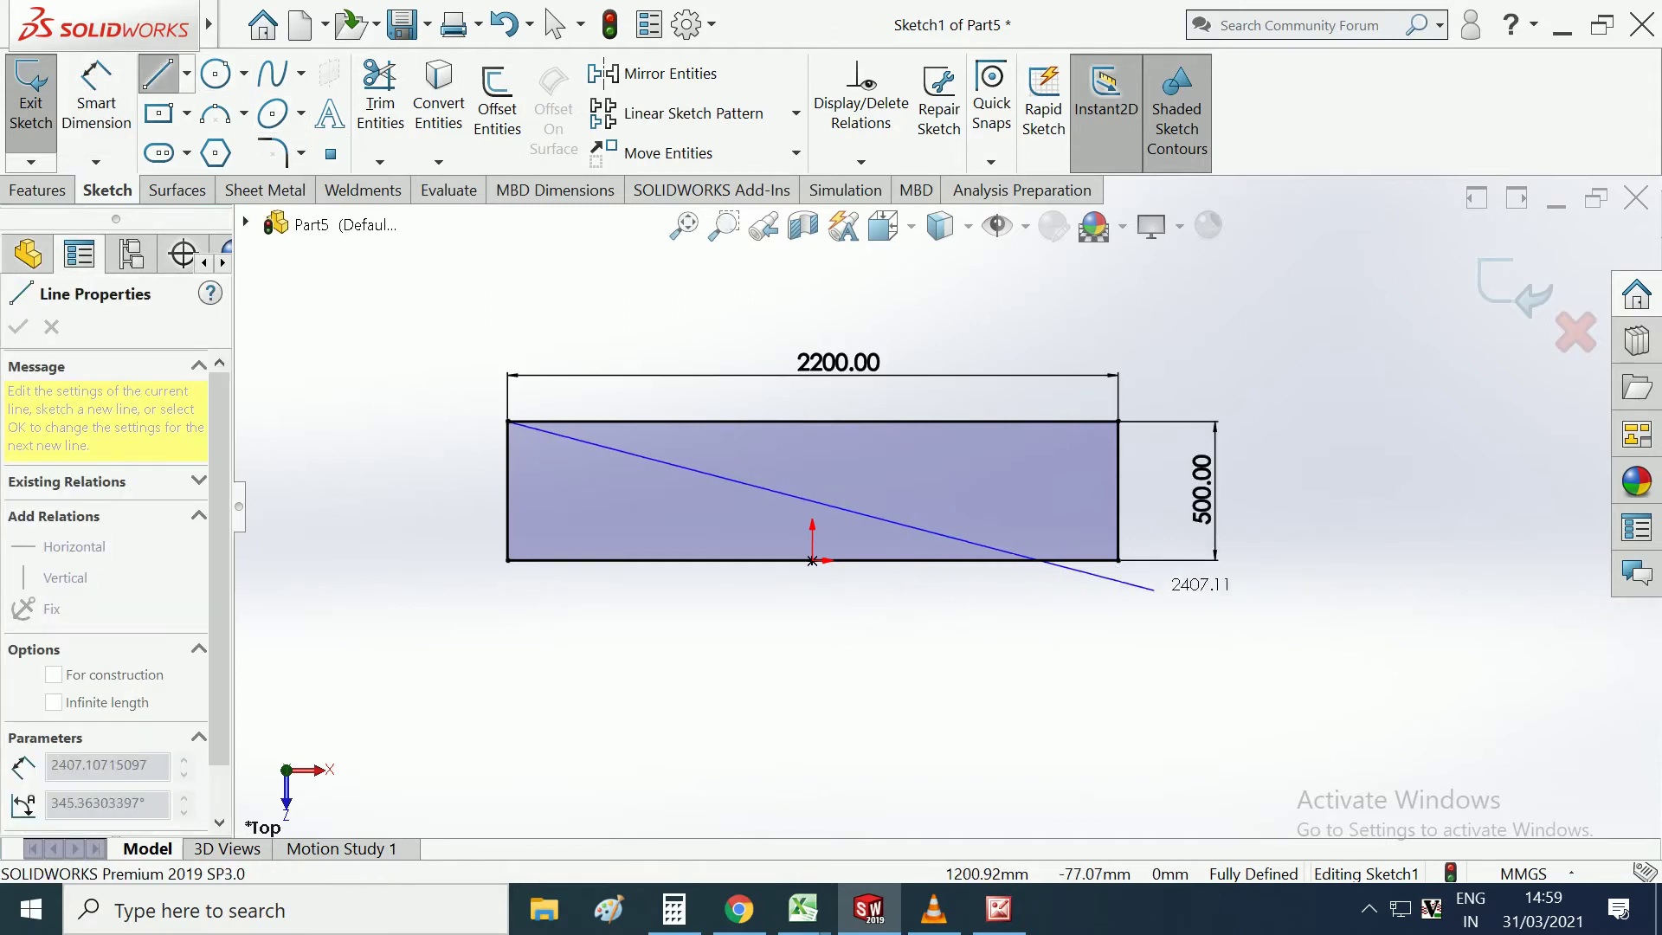
pyautogui.click(1119, 560)
pyautogui.press('Escape')
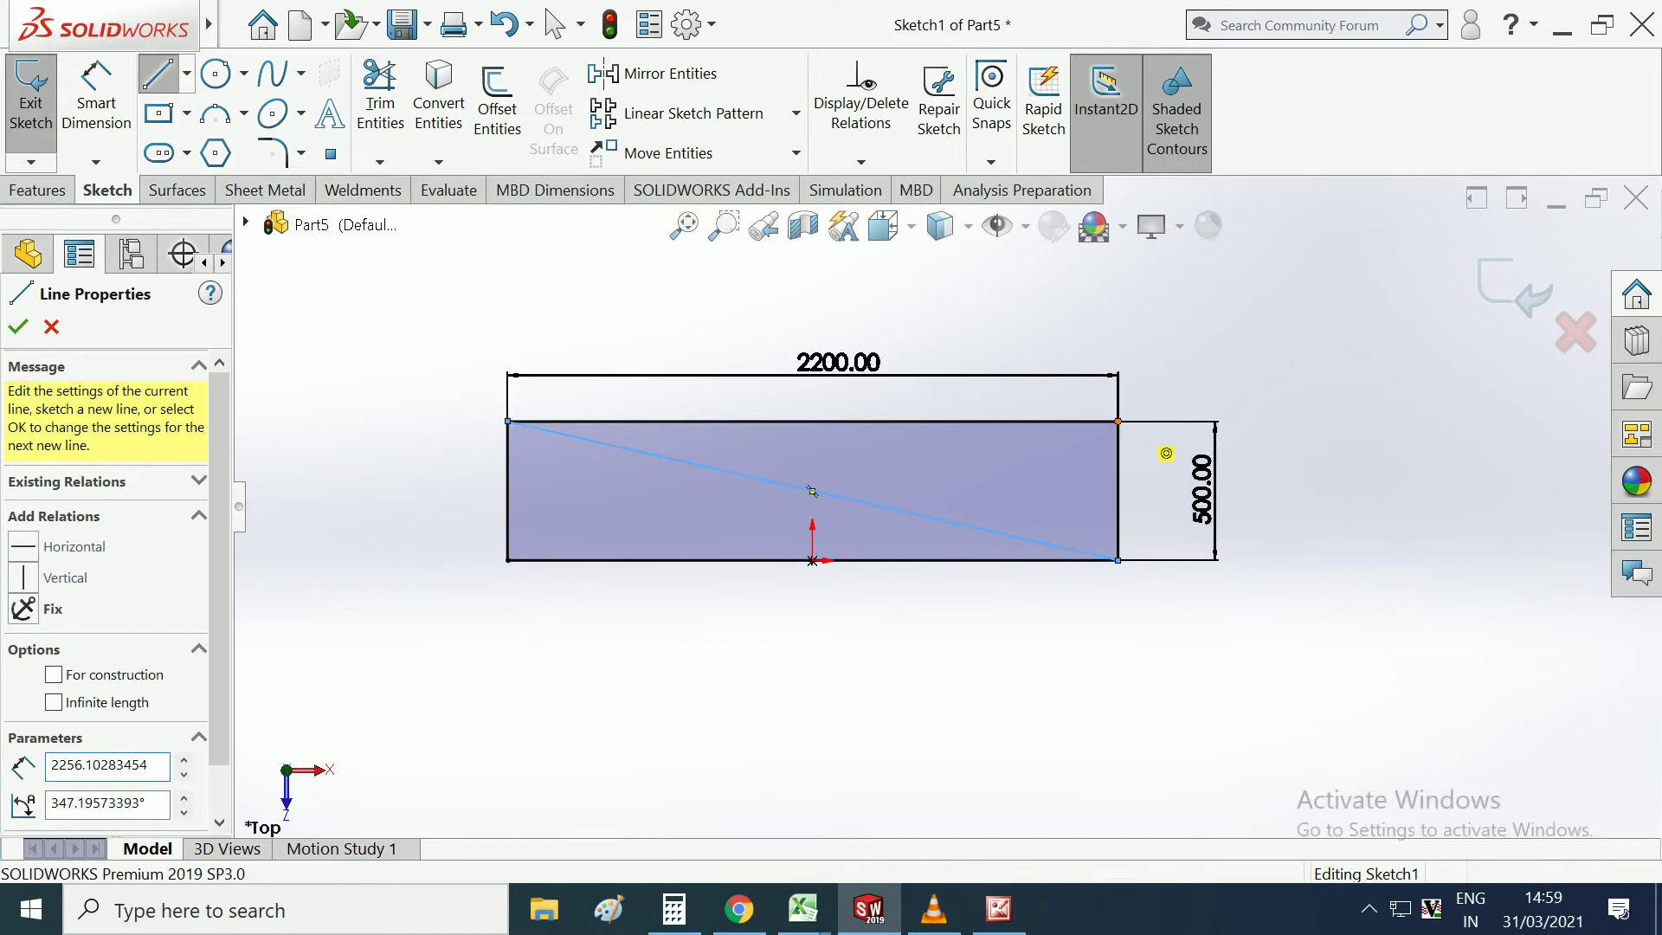
pyautogui.click(1119, 421)
pyautogui.click(509, 561)
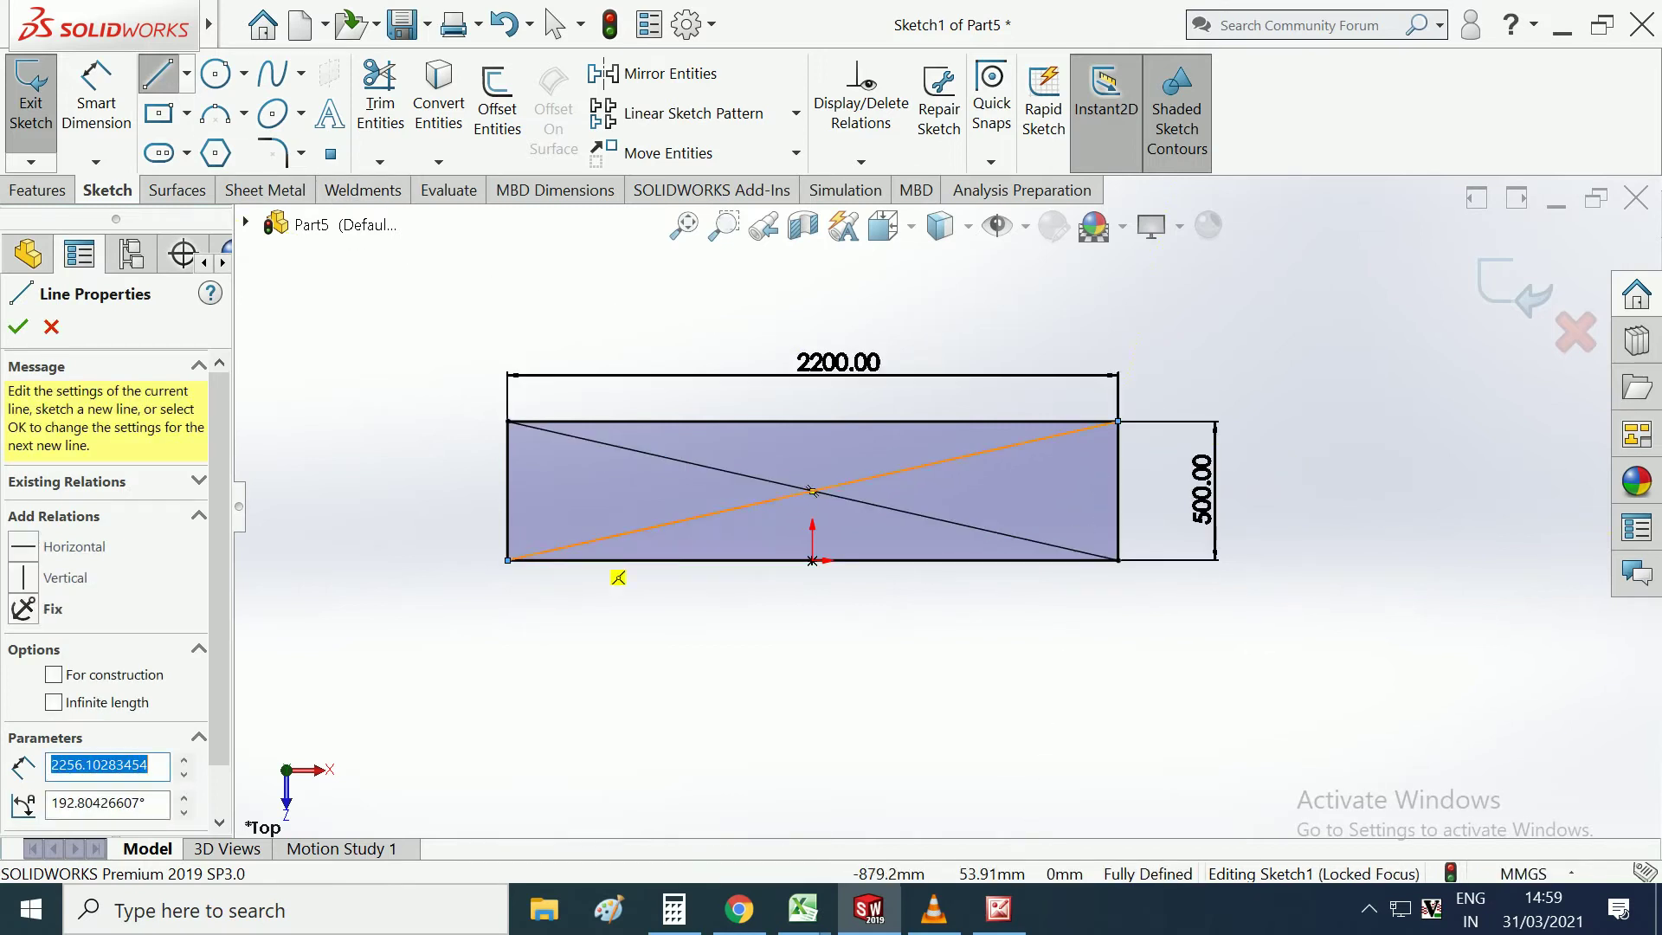
pyautogui.scroll(-3, 927, 515)
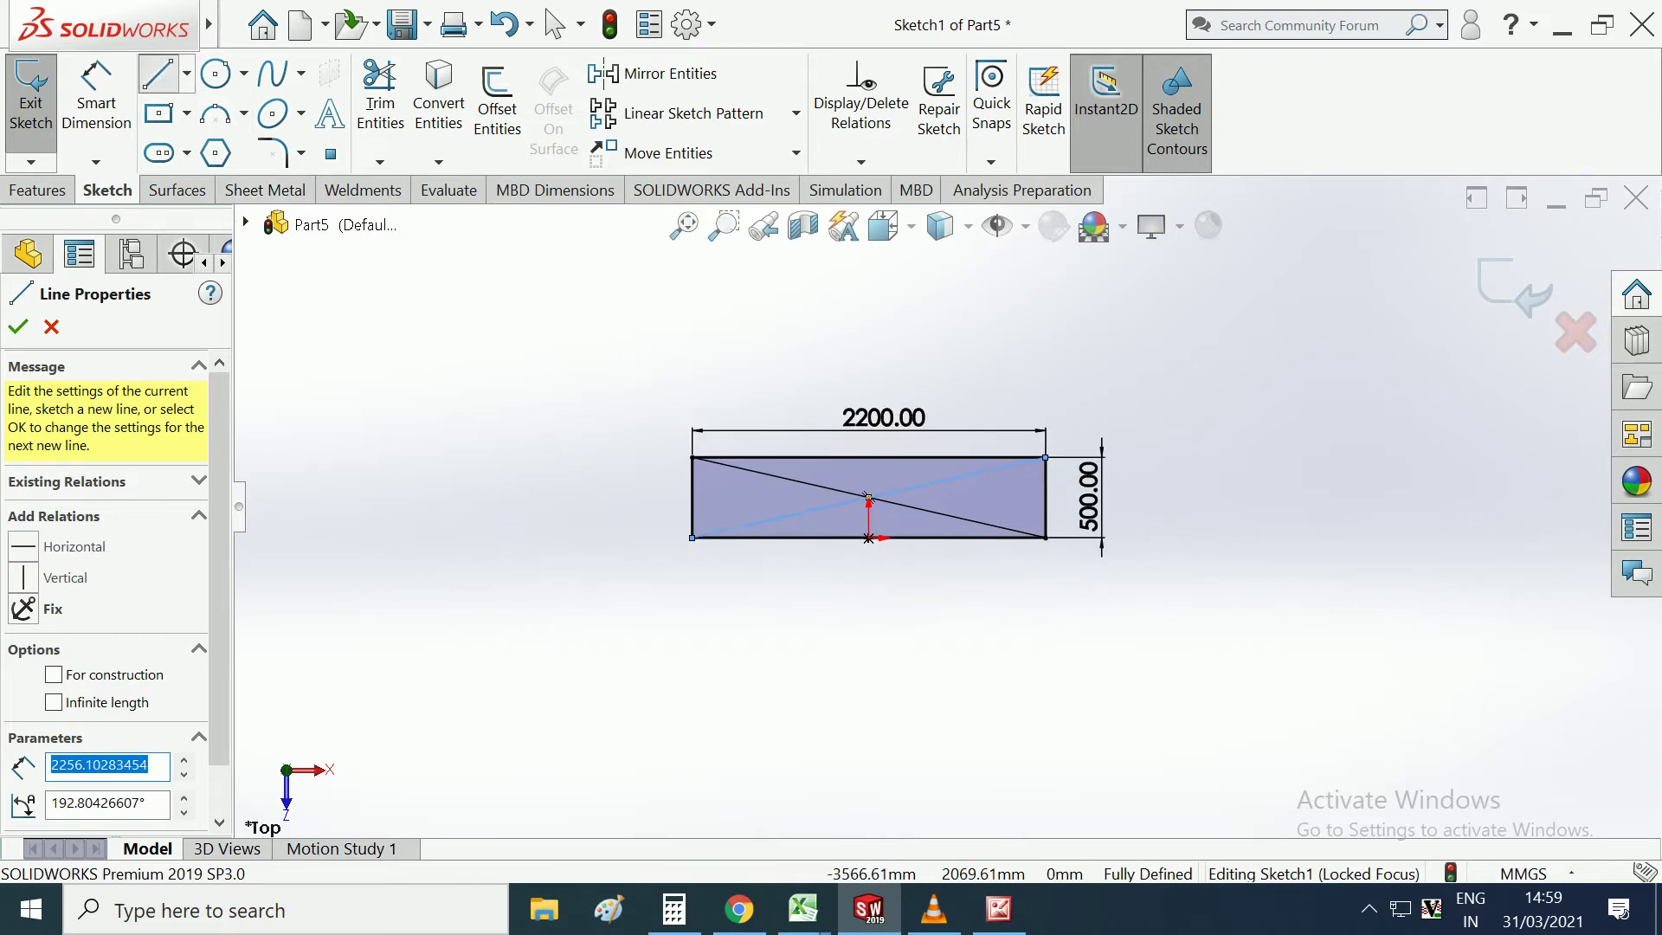
pyautogui.press('Escape')
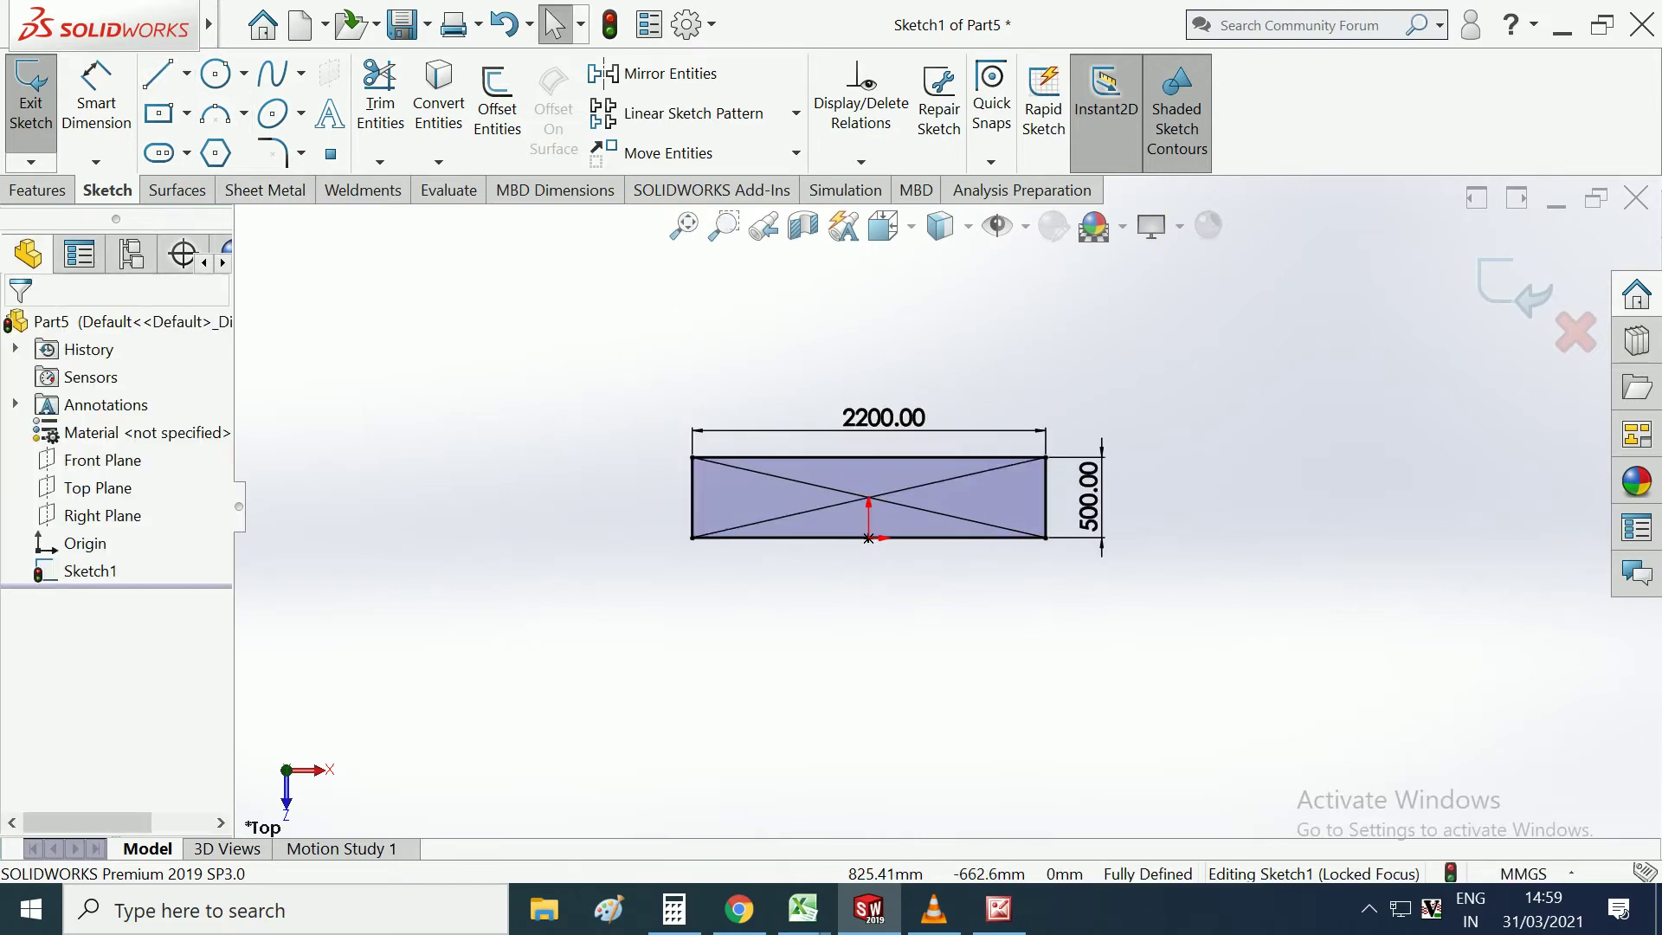
# Return to the Top view and begin a centerline at the bottom edge's midpoint.
pyautogui.moveTo(1015, 653); pyautogui.dragTo(953, 520, button='middle')
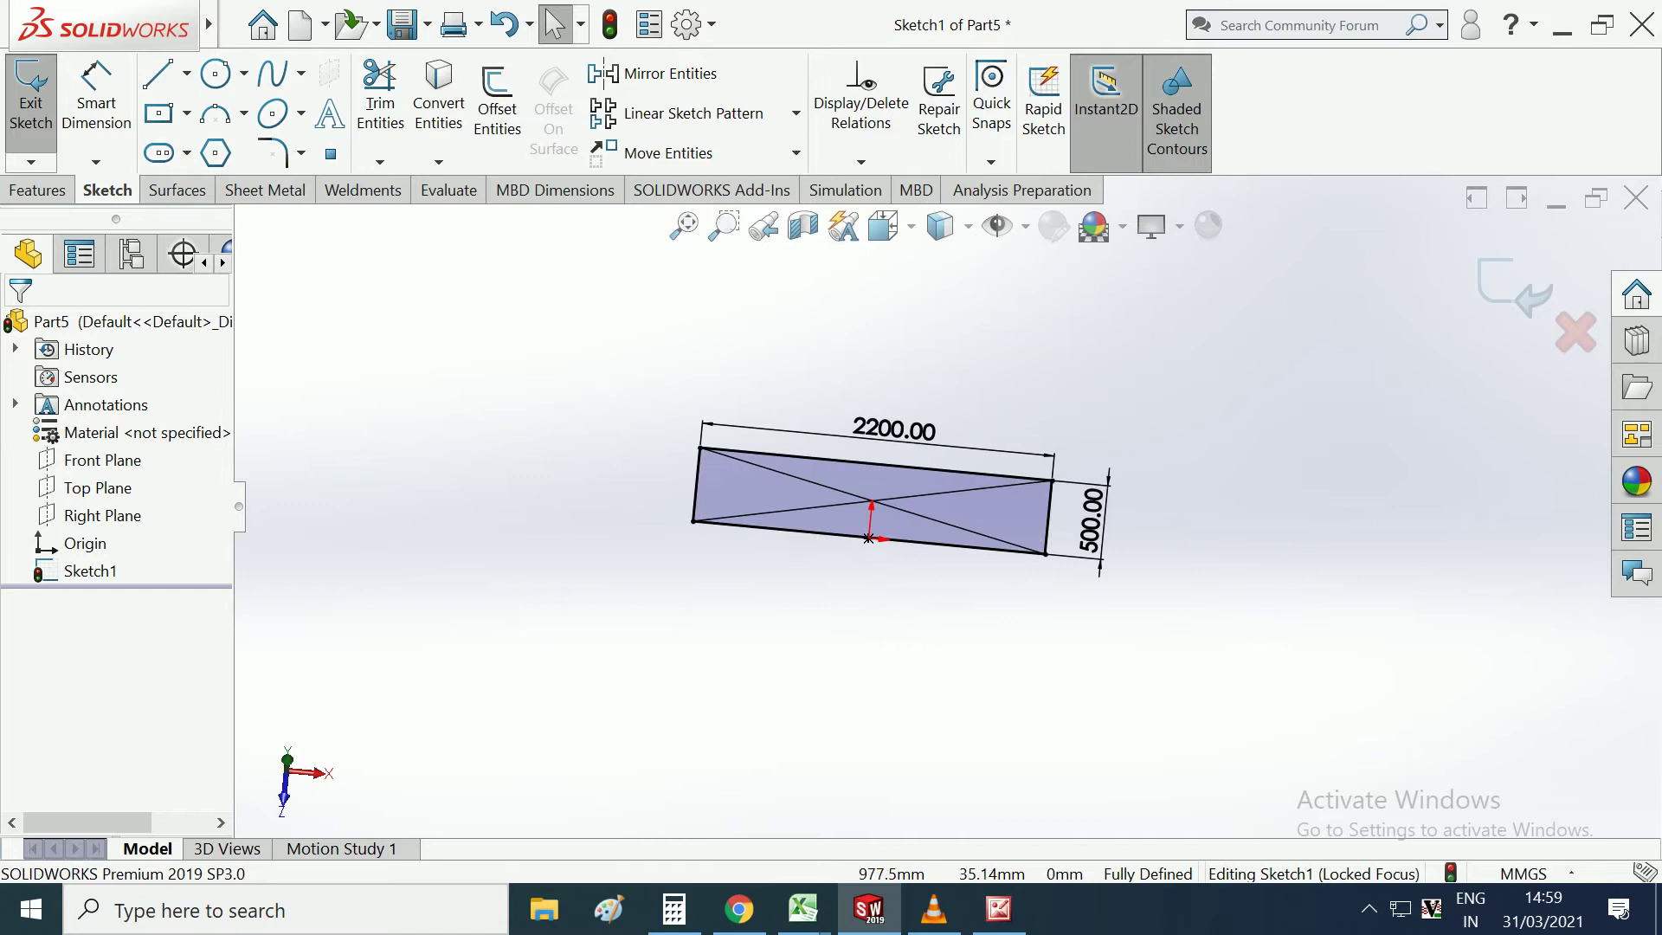
pyautogui.click(883, 227)
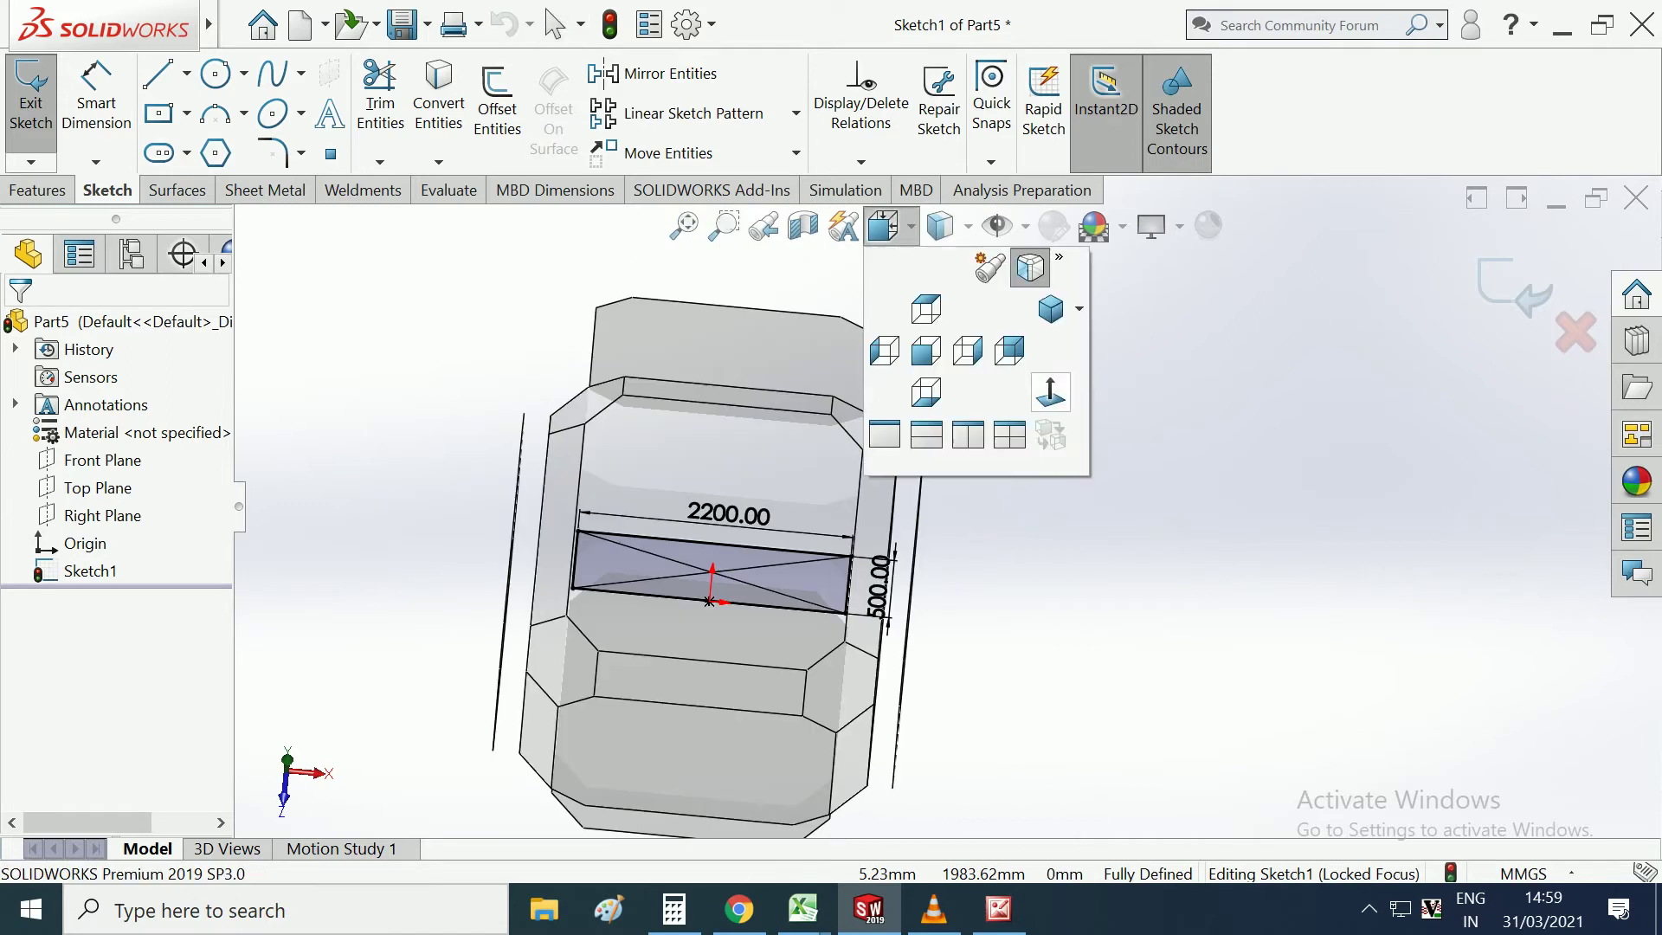
pyautogui.click(991, 267)
pyautogui.keyDown('ctrl'); pyautogui.moveTo(1055, 422); pyautogui.dragTo(1008, 361, button='middle'); pyautogui.keyUp('ctrl')
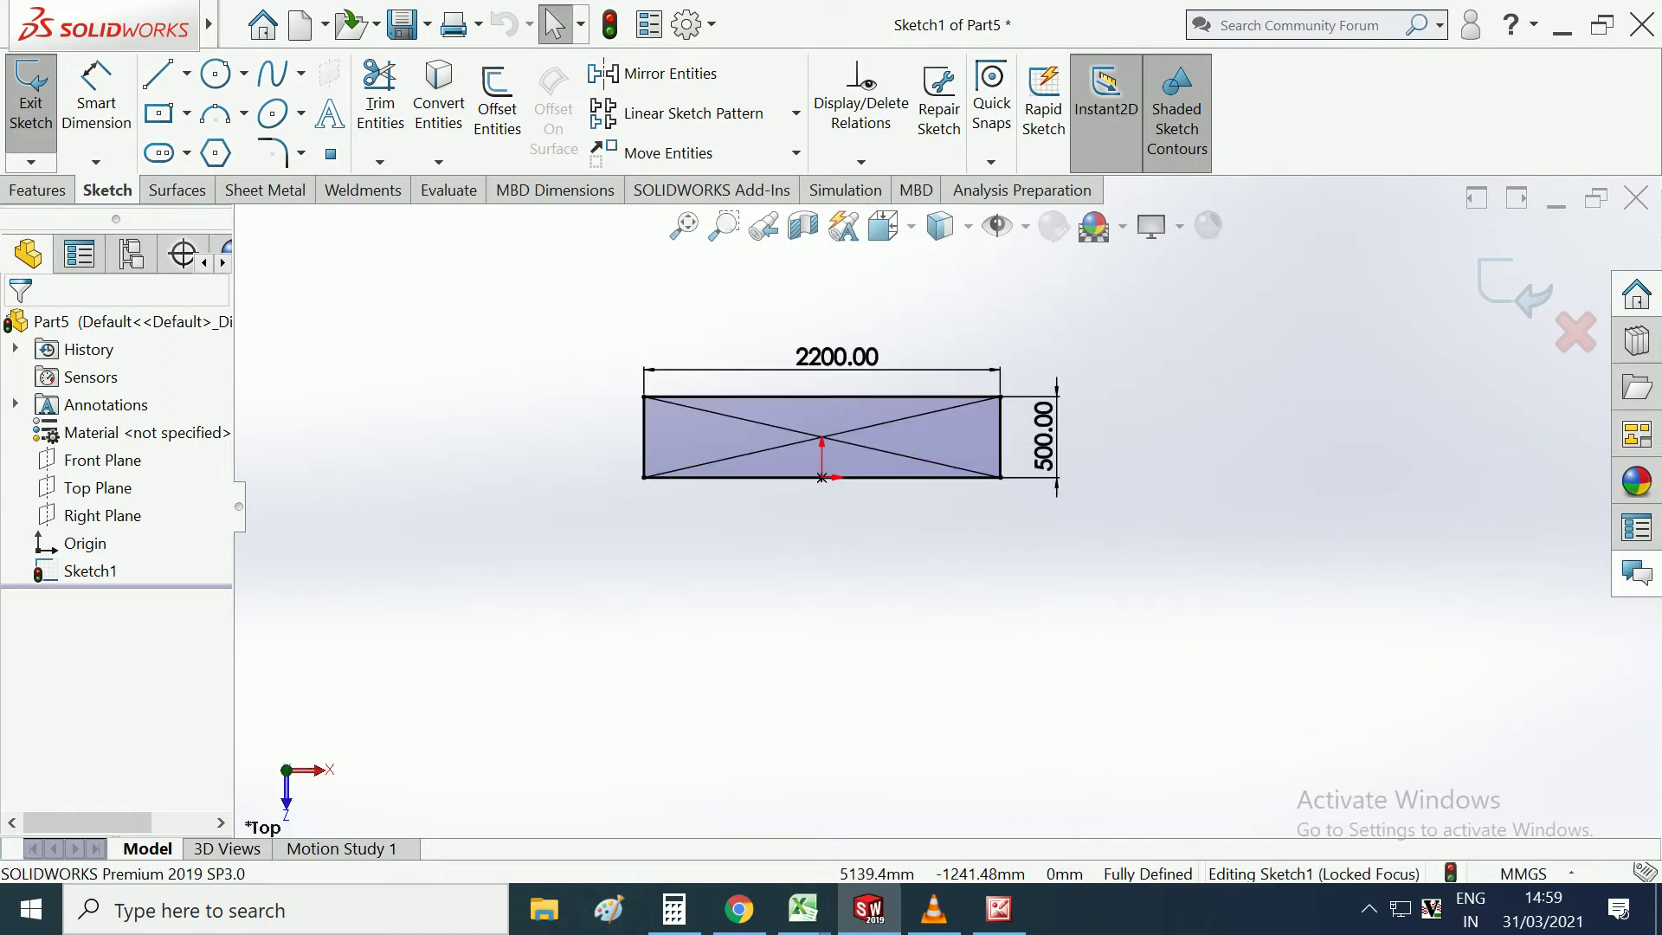
pyautogui.click(186, 72)
pyautogui.click(217, 141)
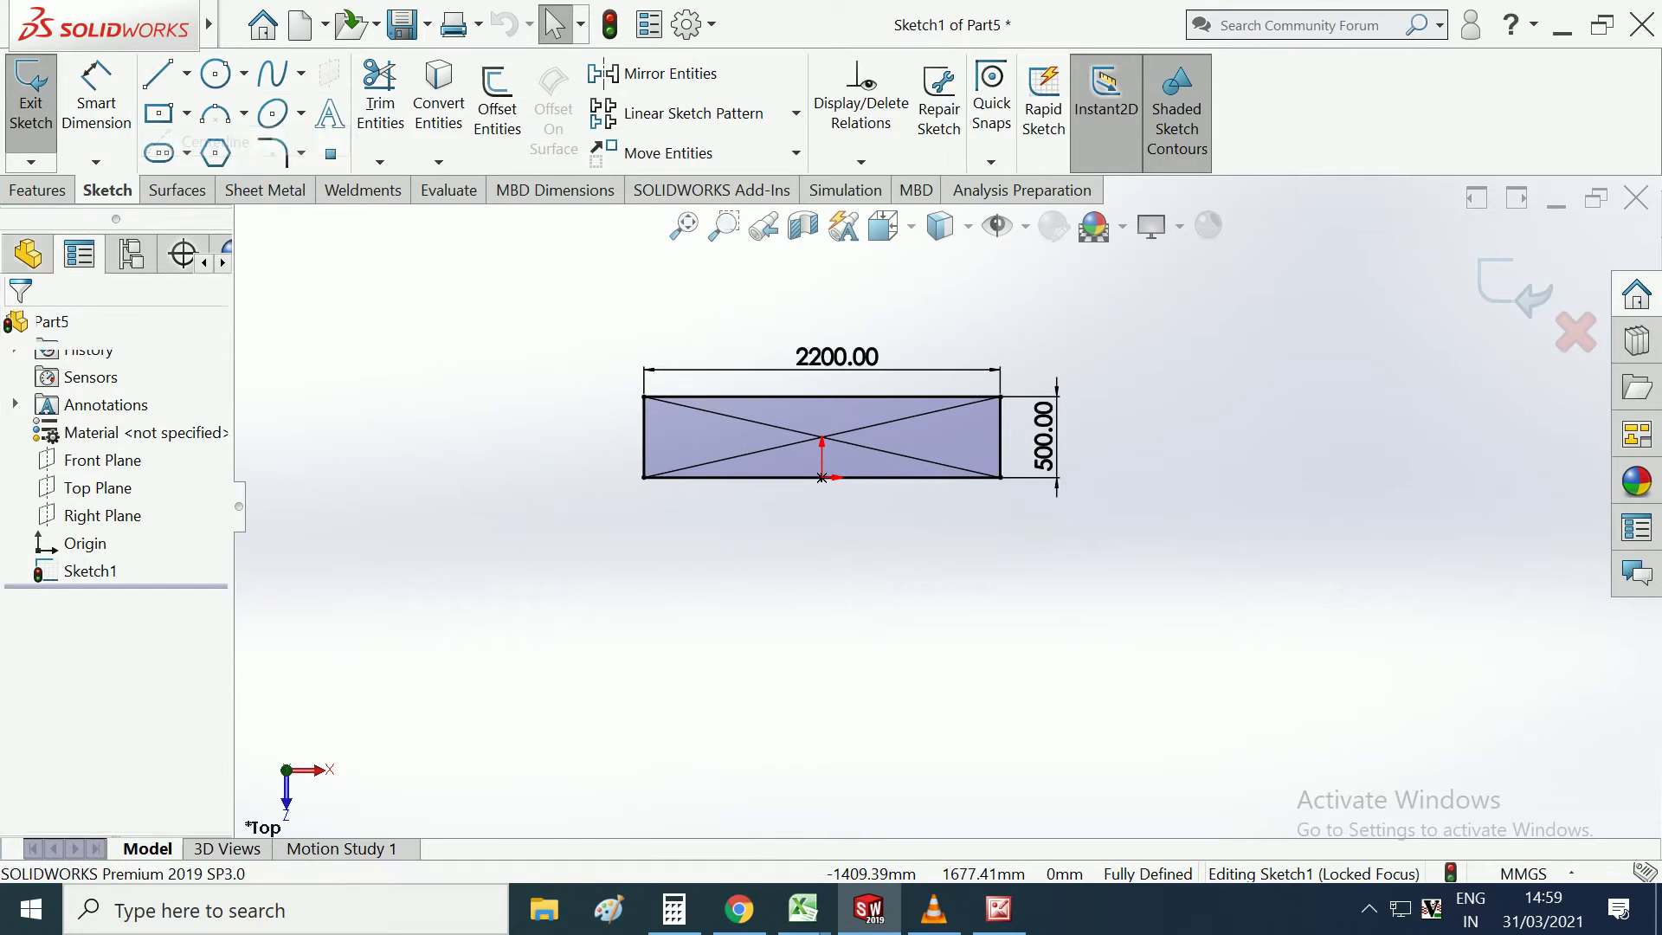
pyautogui.click(822, 477)
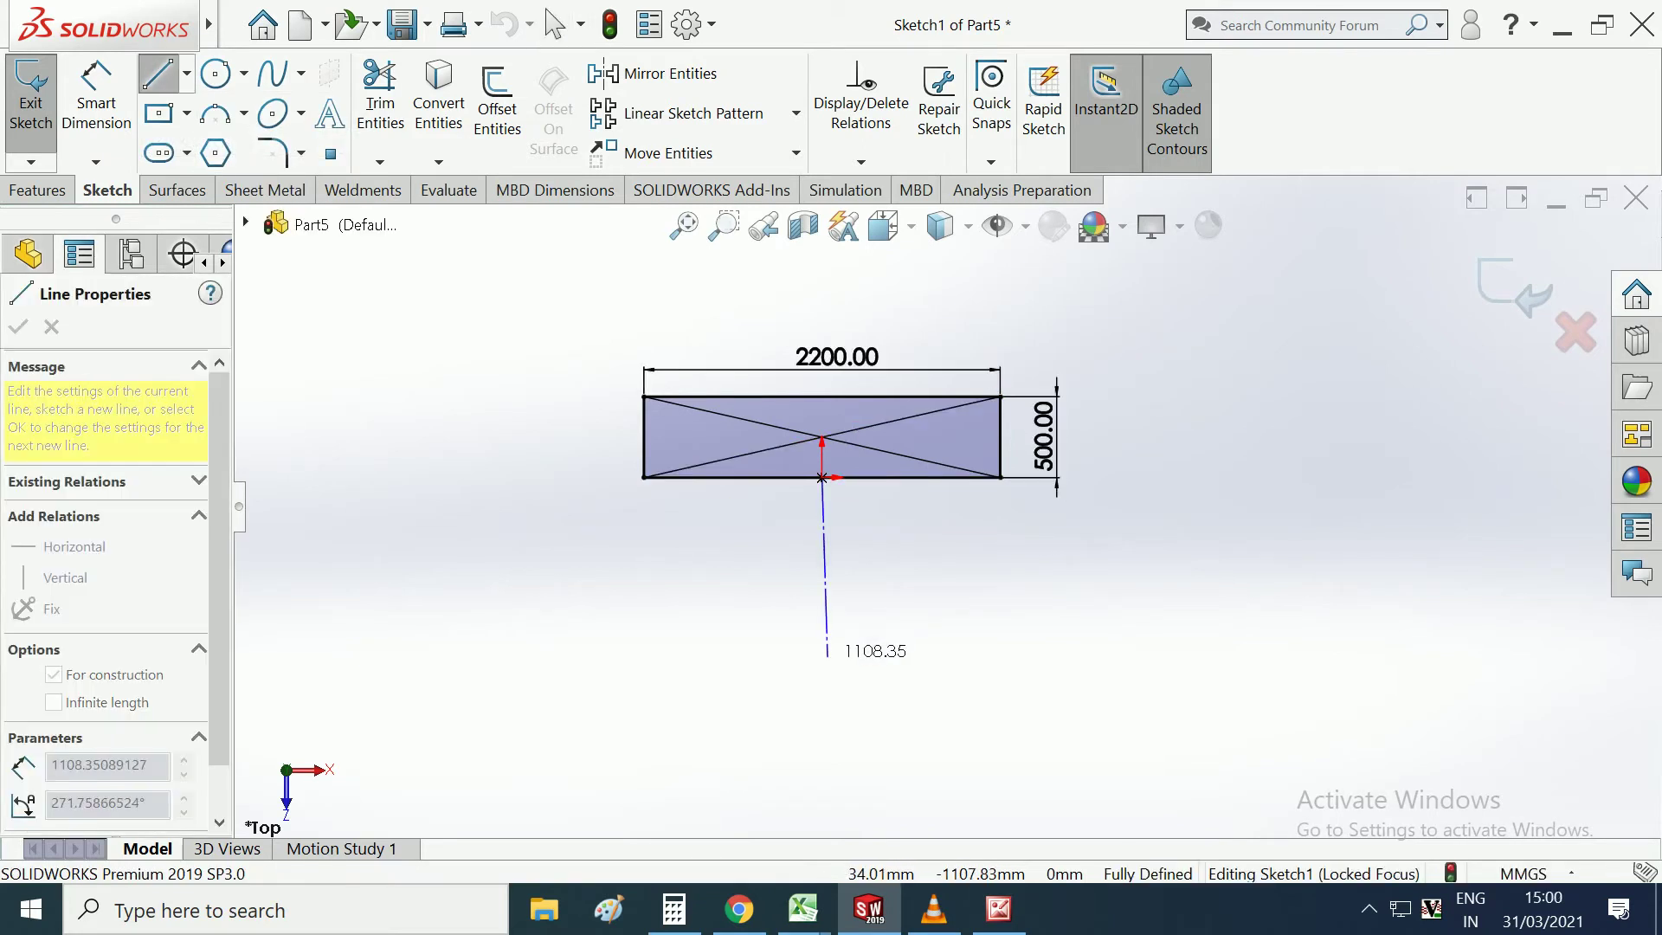
# End the centerline below the rectangle and draw a horizontal midpoint line centred on it.
pyautogui.click(821, 659)
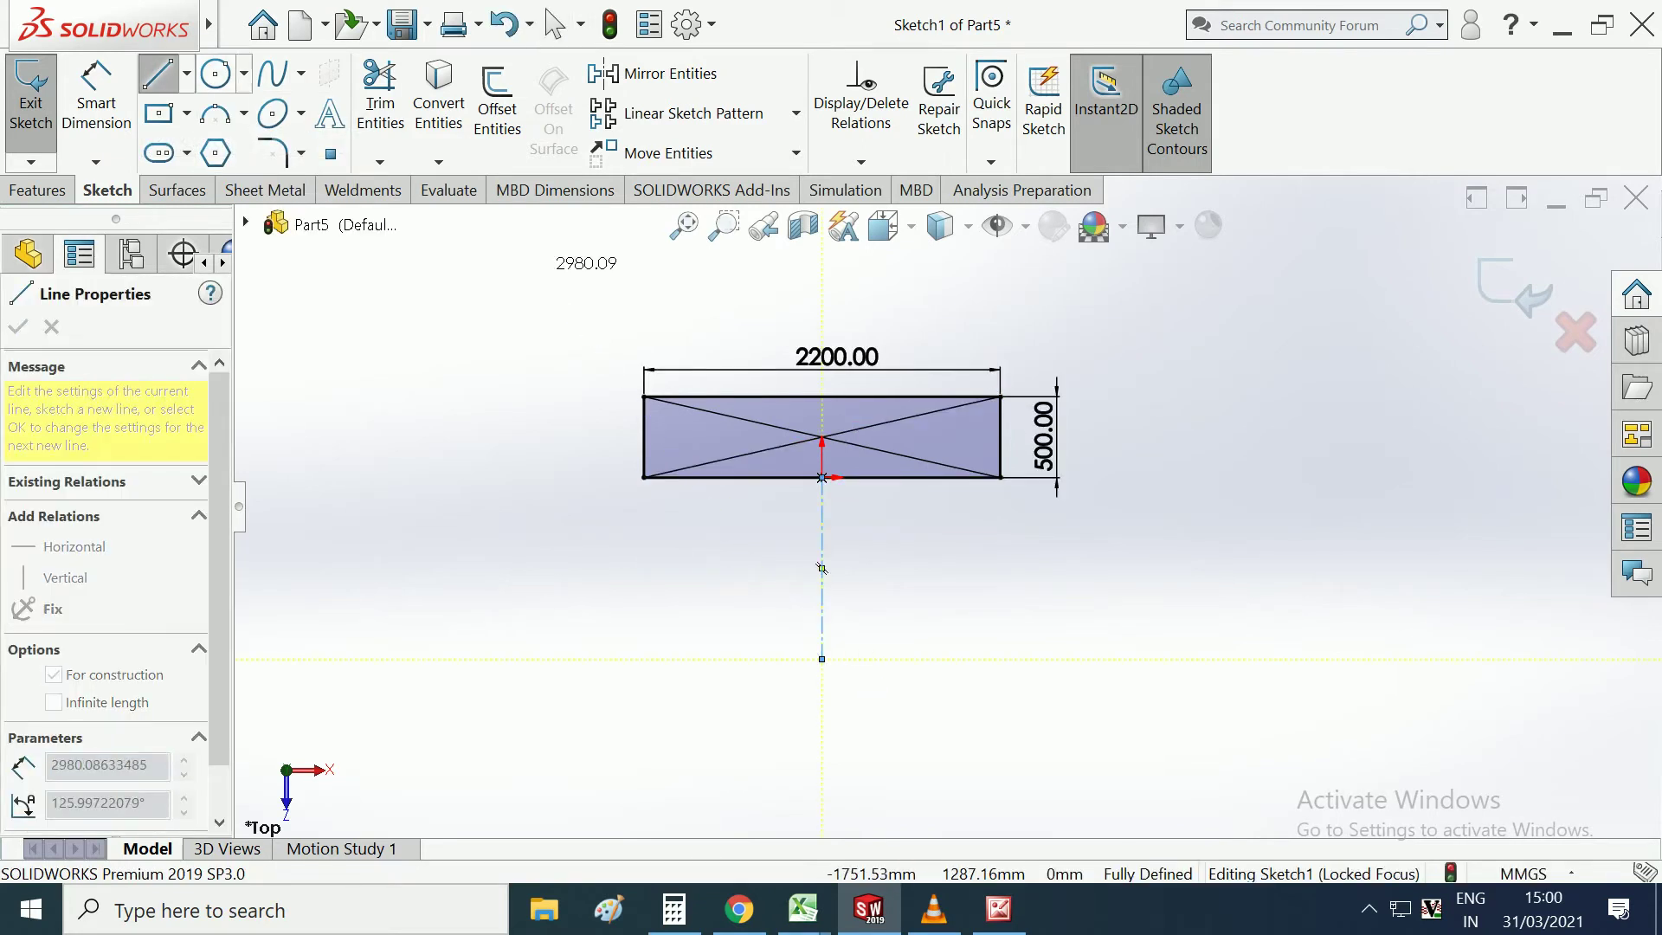
pyautogui.click(186, 73)
pyautogui.click(229, 173)
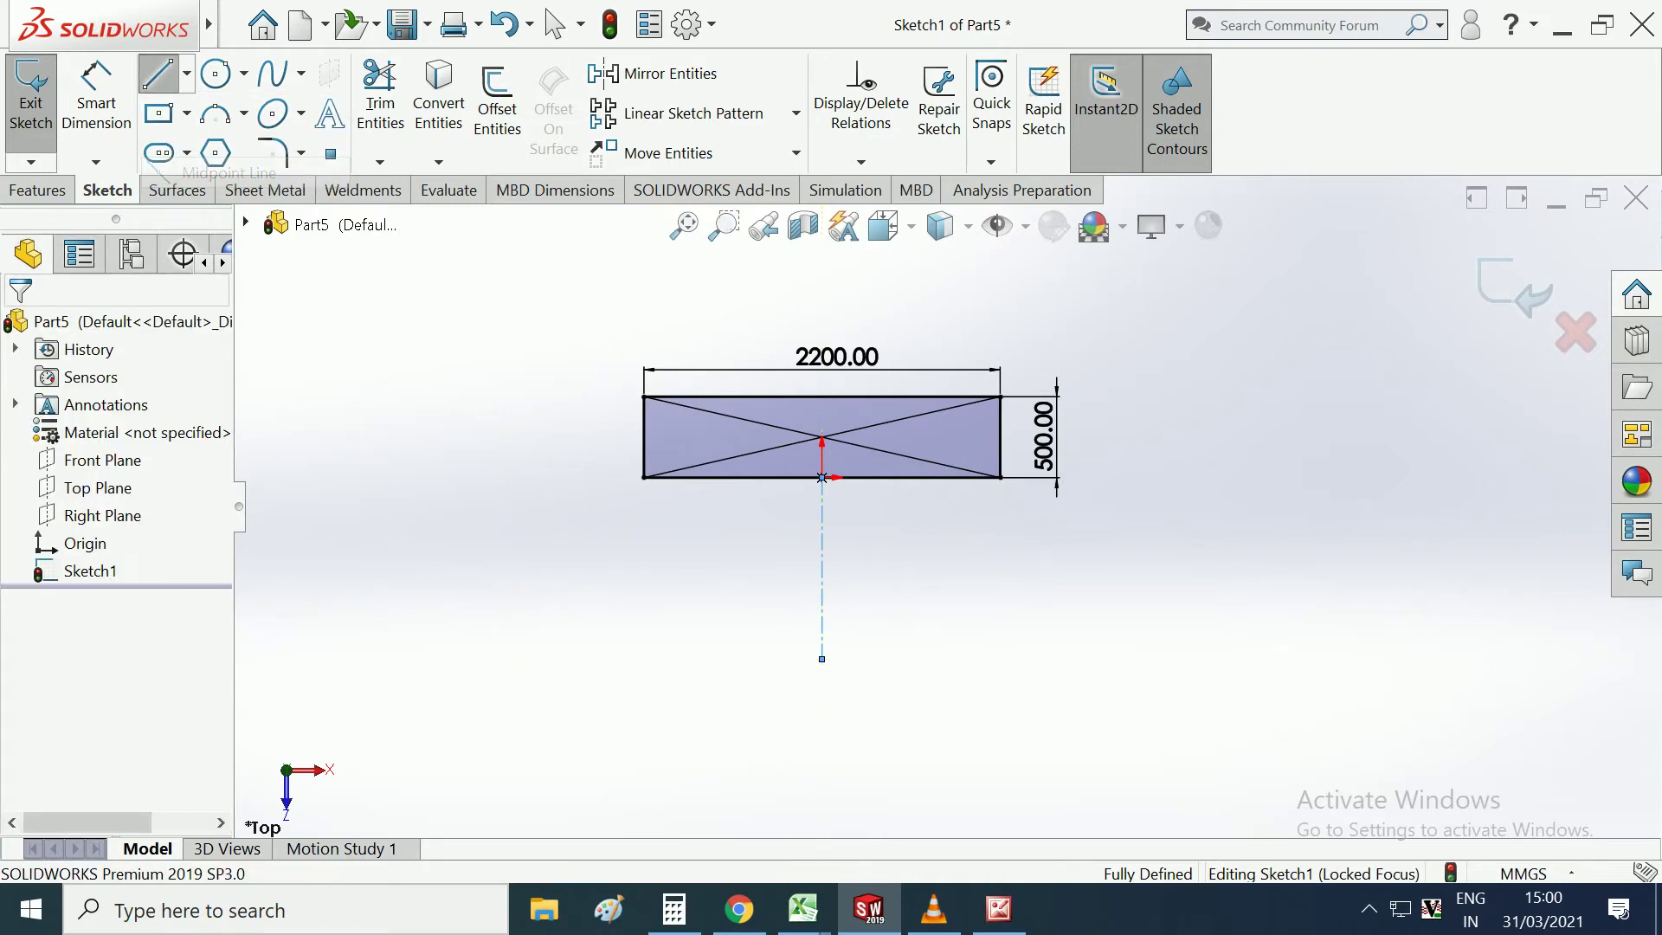
pyautogui.scroll(-3, 821, 569)
pyautogui.scroll(-1, 844, 572)
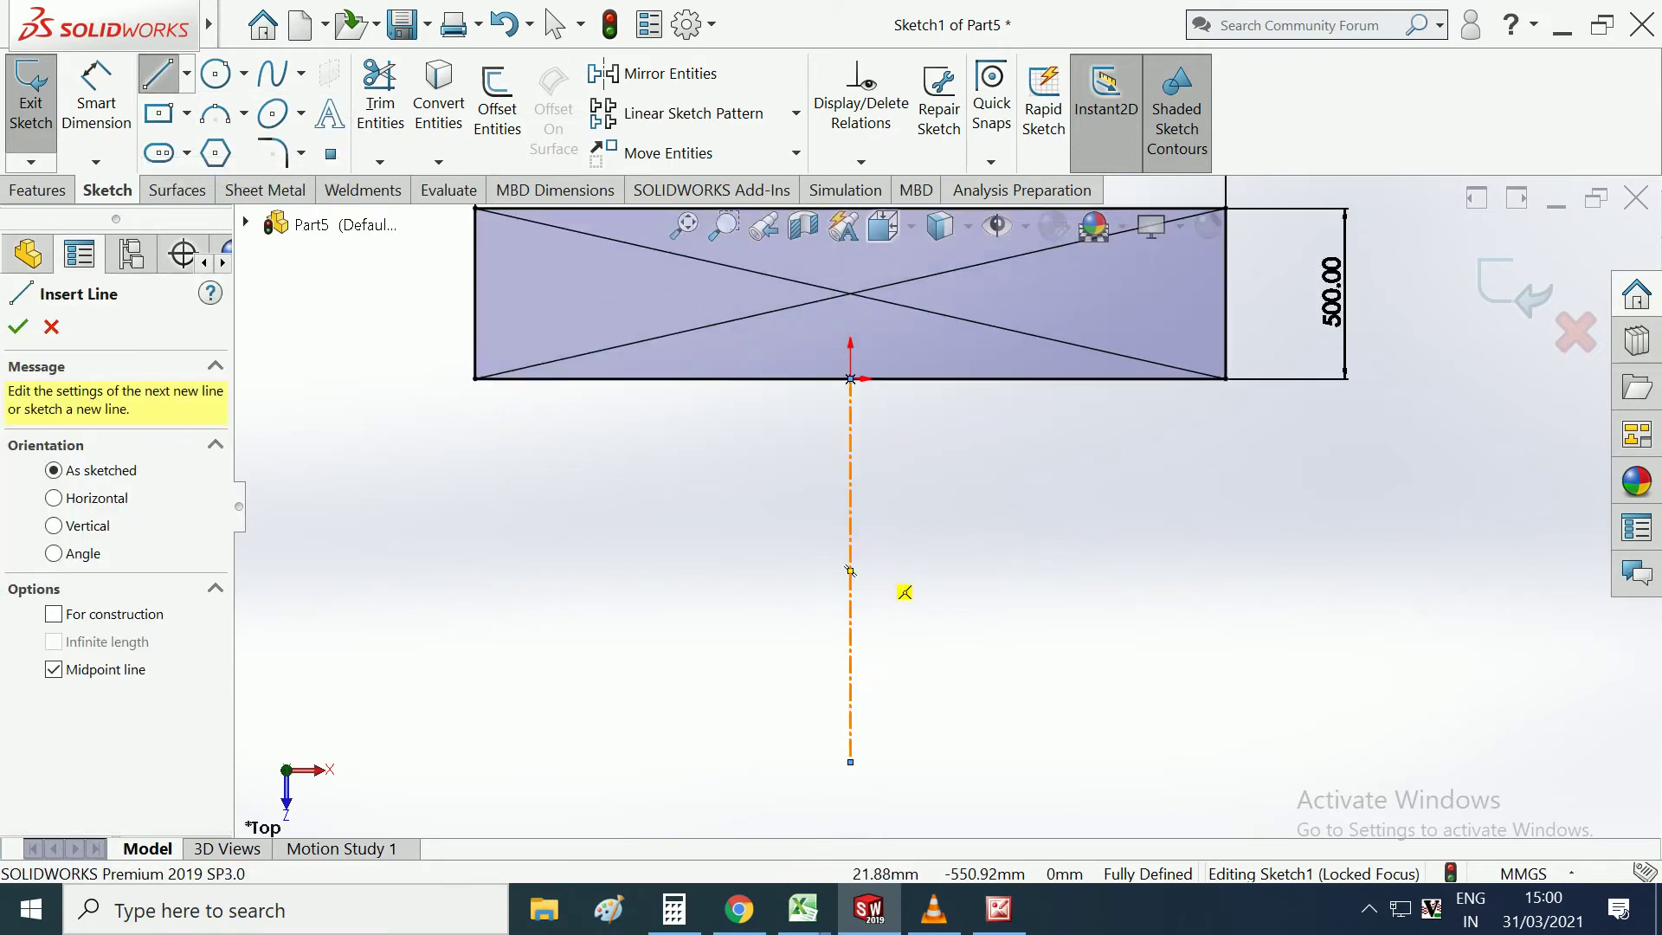
pyautogui.click(850, 590)
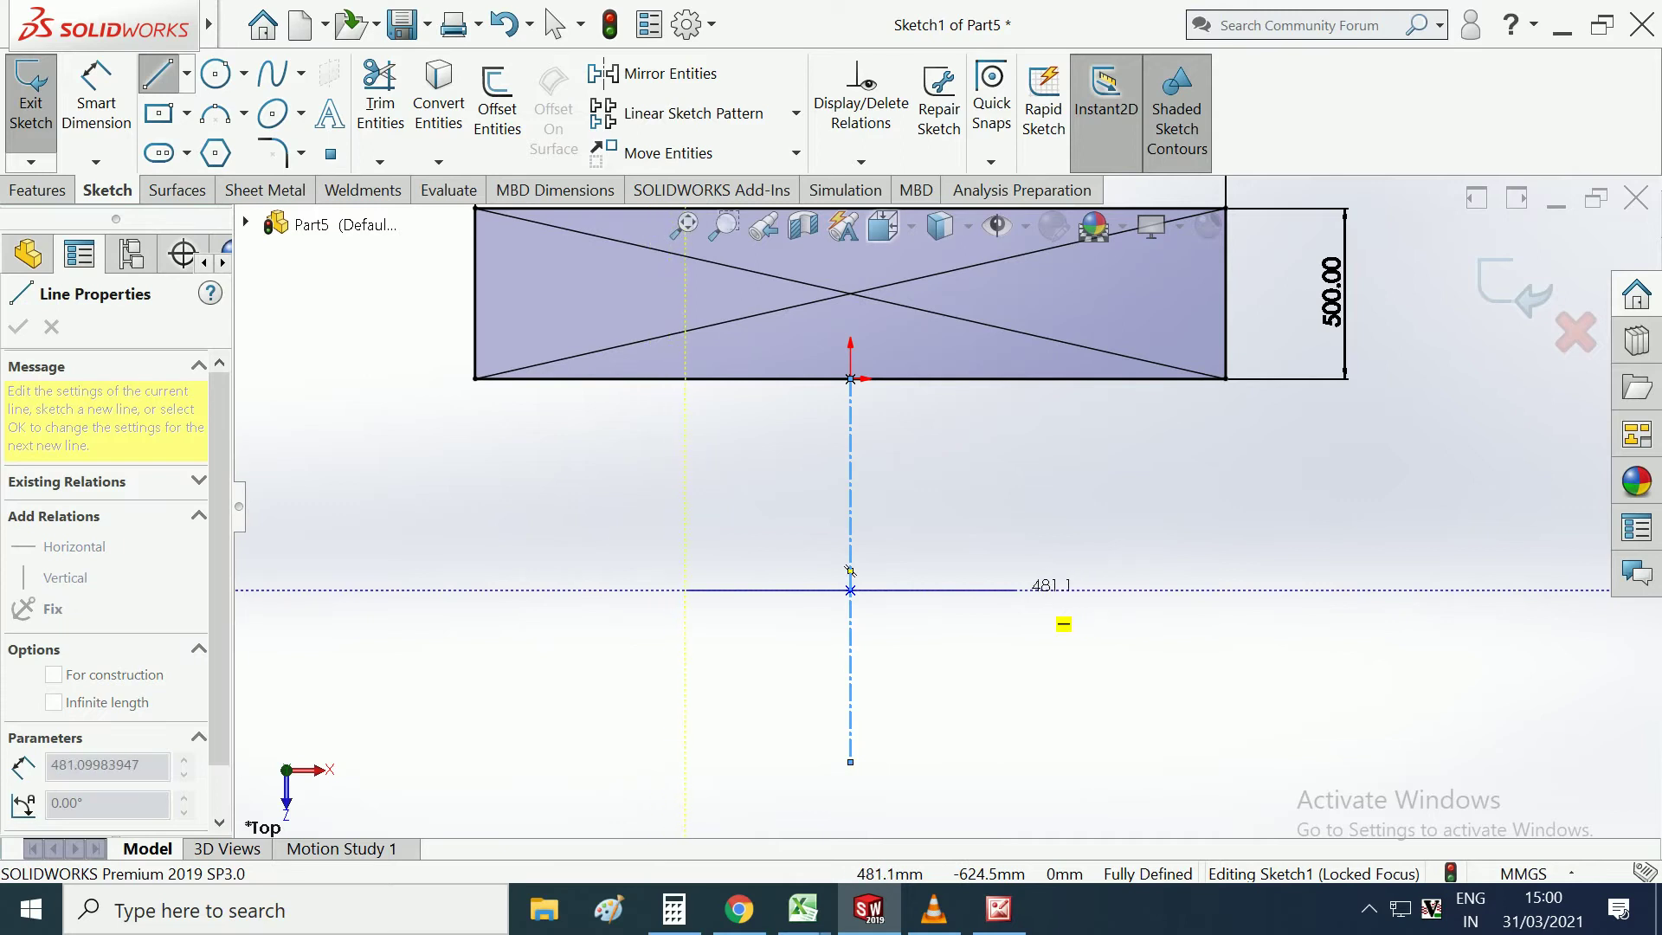
pyautogui.click(1016, 589)
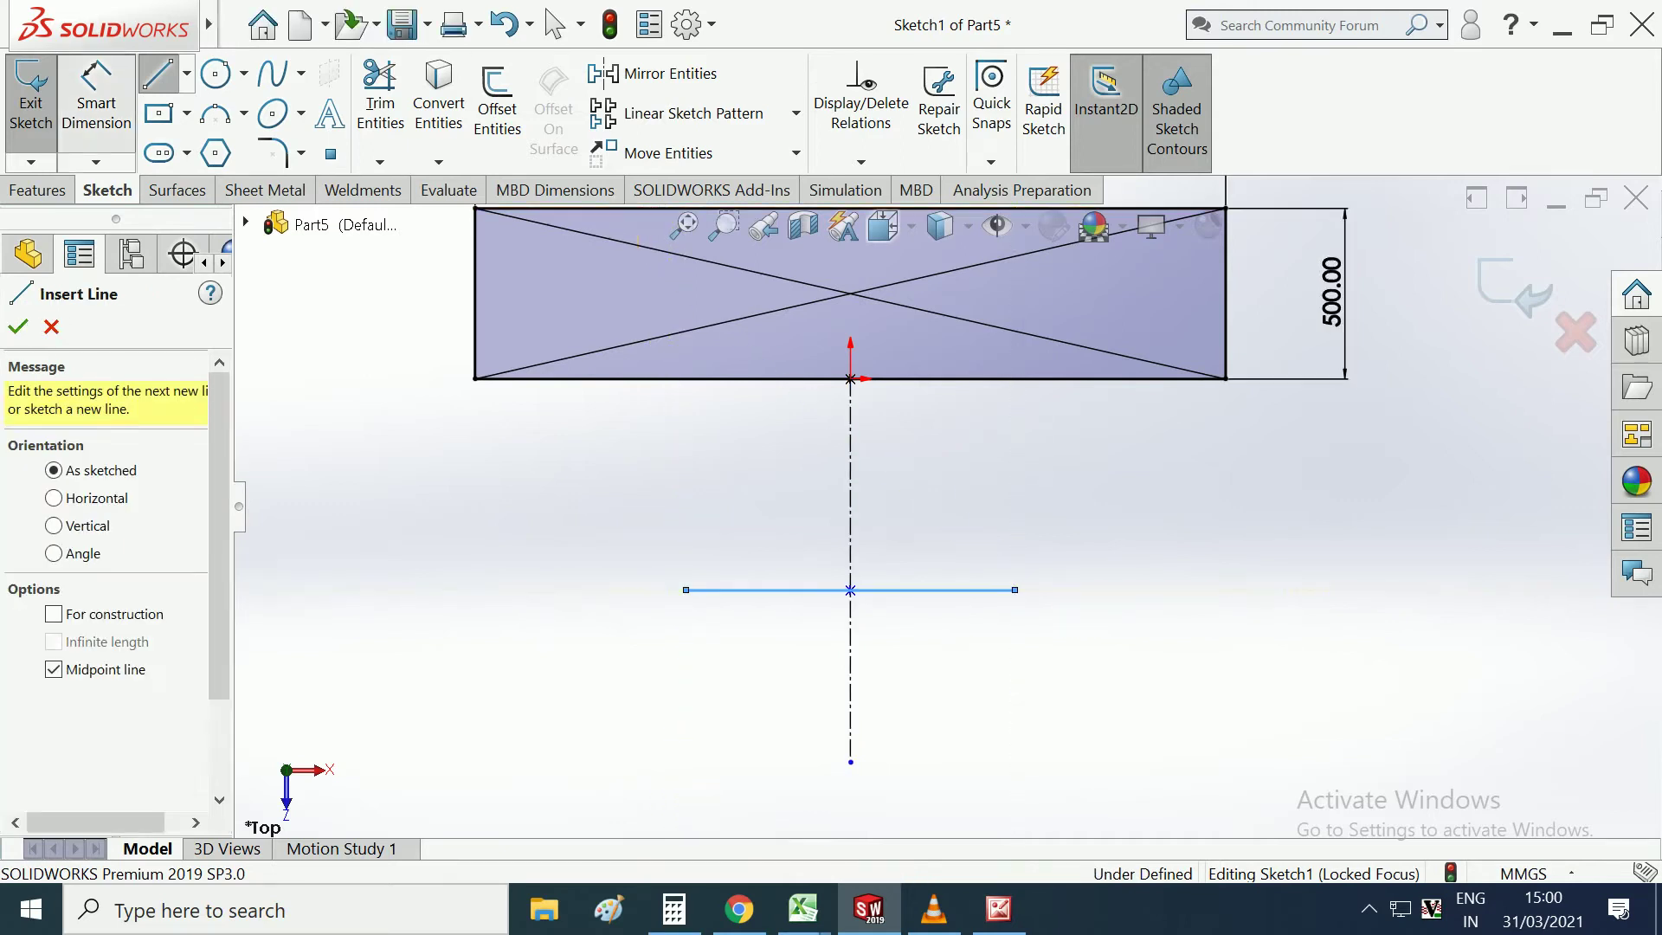
pyautogui.press('Escape')
pyautogui.scroll(2, 944, 506)
# Place the horizontal line 600 mm below the bottom edge and make it 1000 mm long.
pyautogui.click(922, 555)
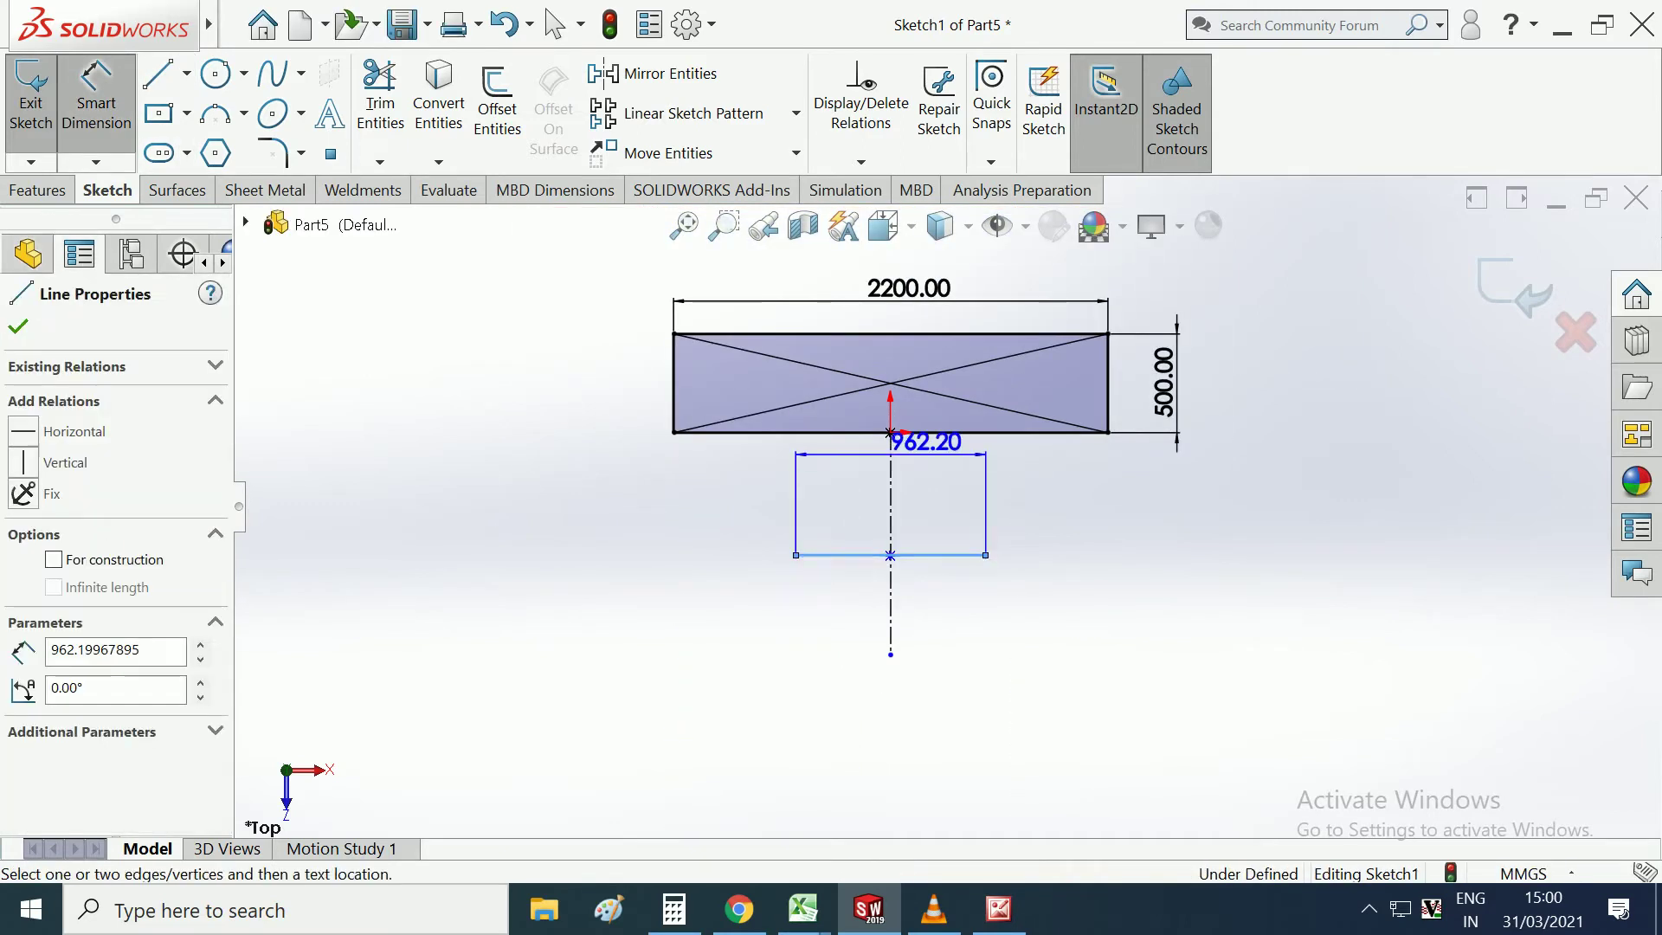
pyautogui.click(931, 432)
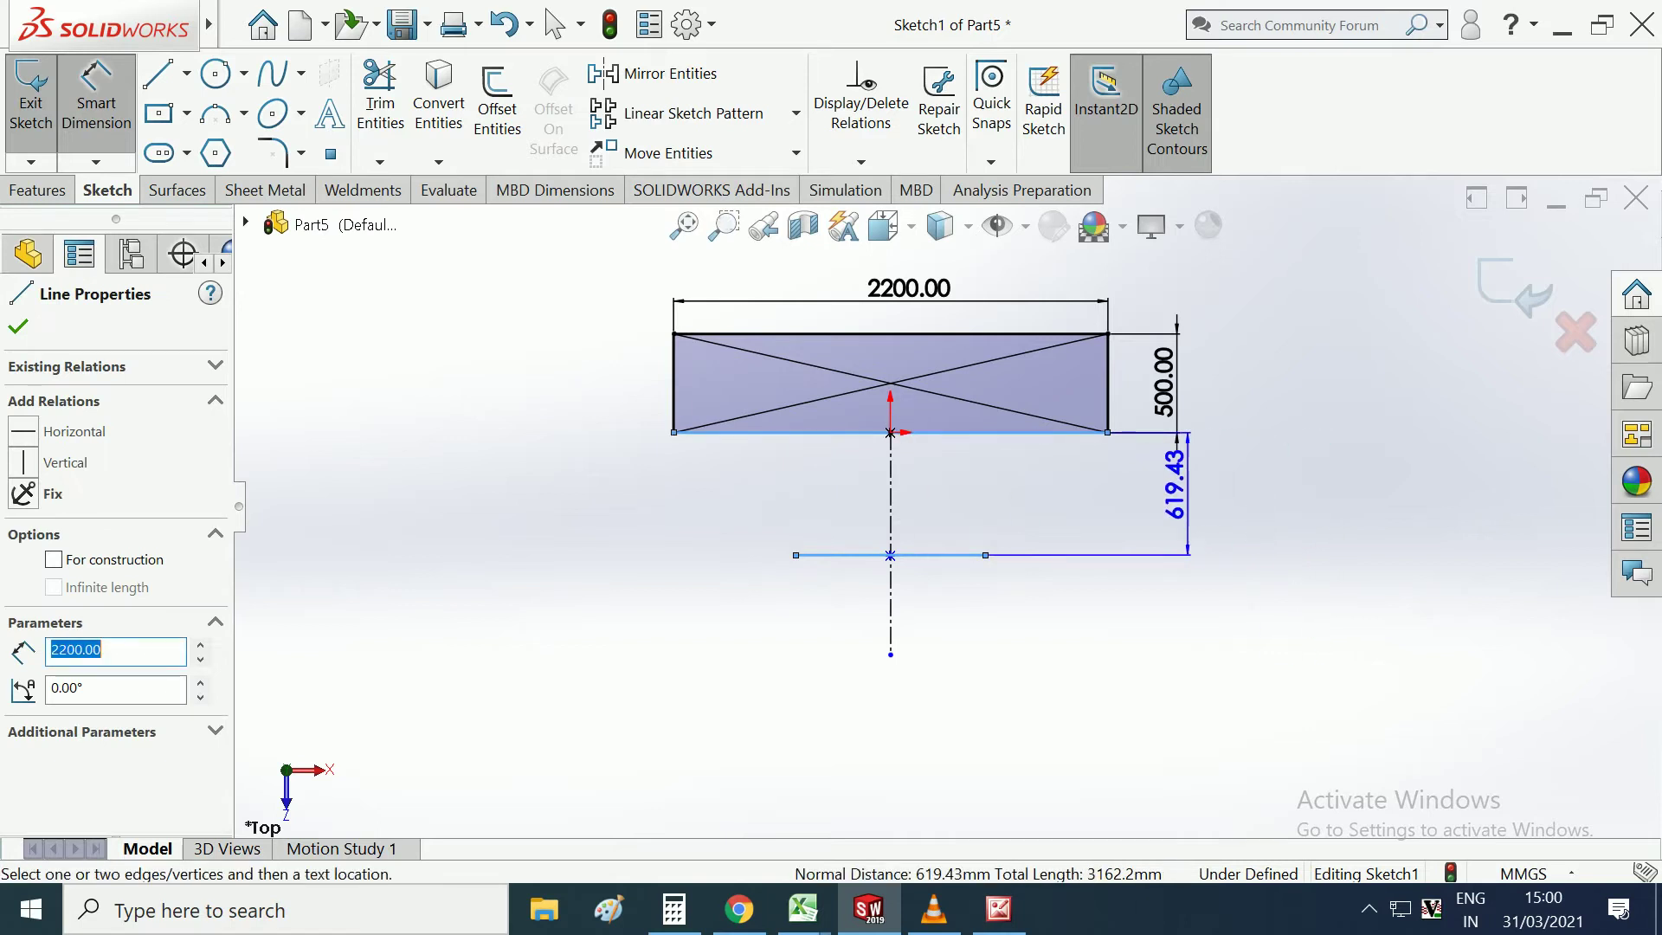
pyautogui.click(1177, 489)
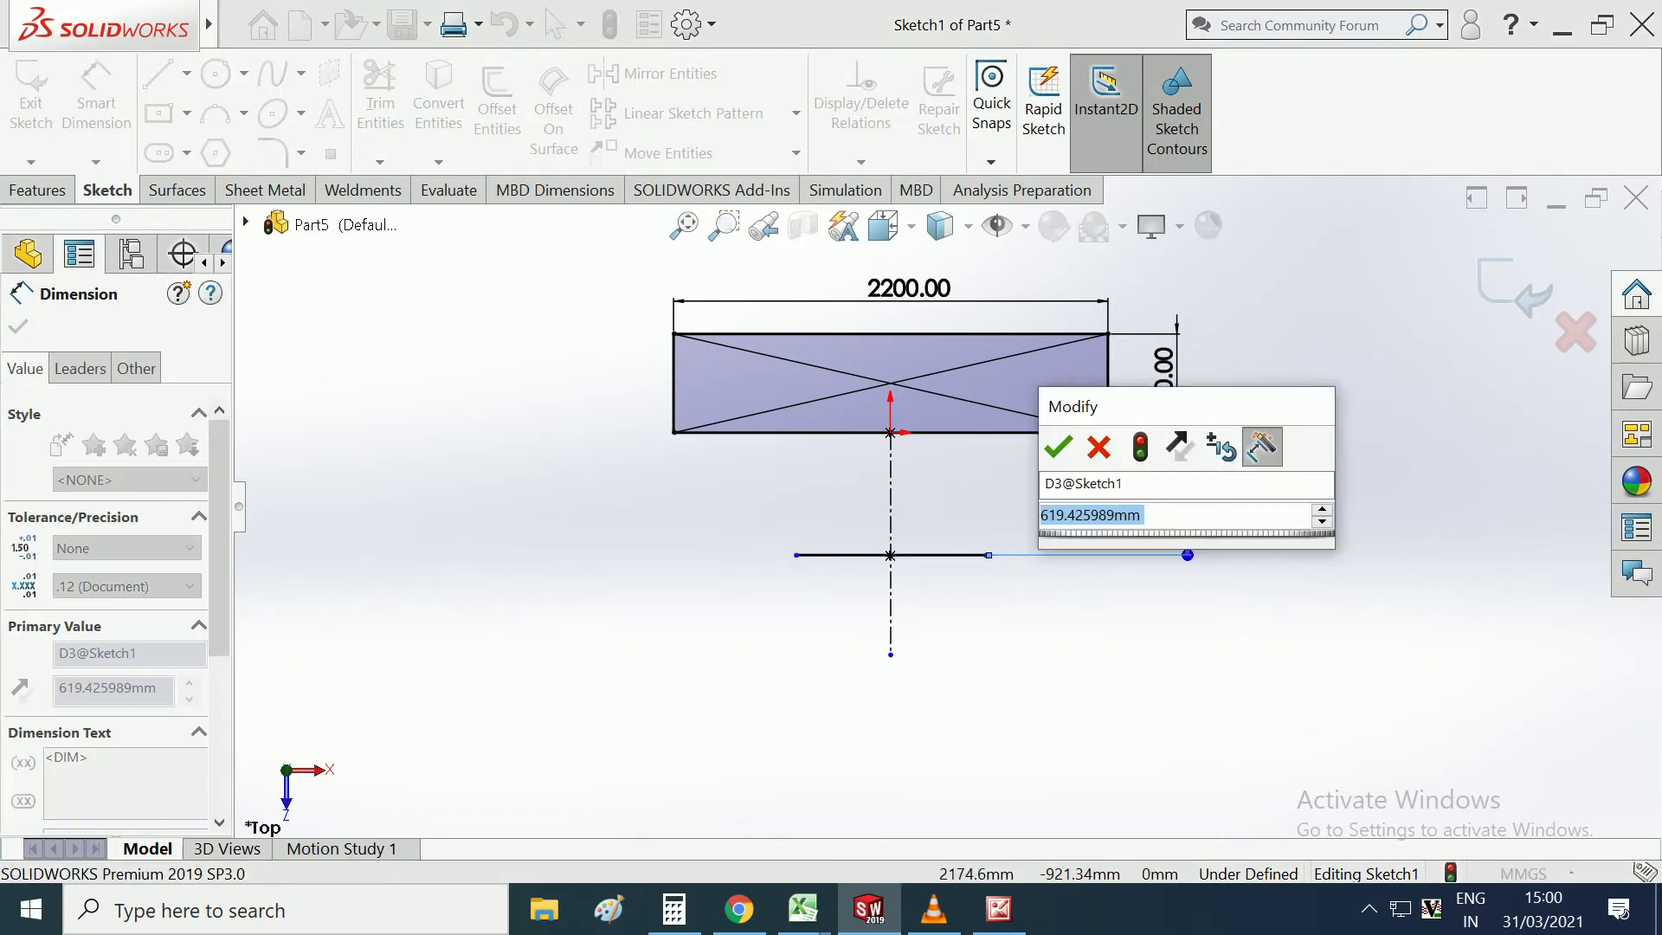
pyautogui.write('600')
pyautogui.press('Return')
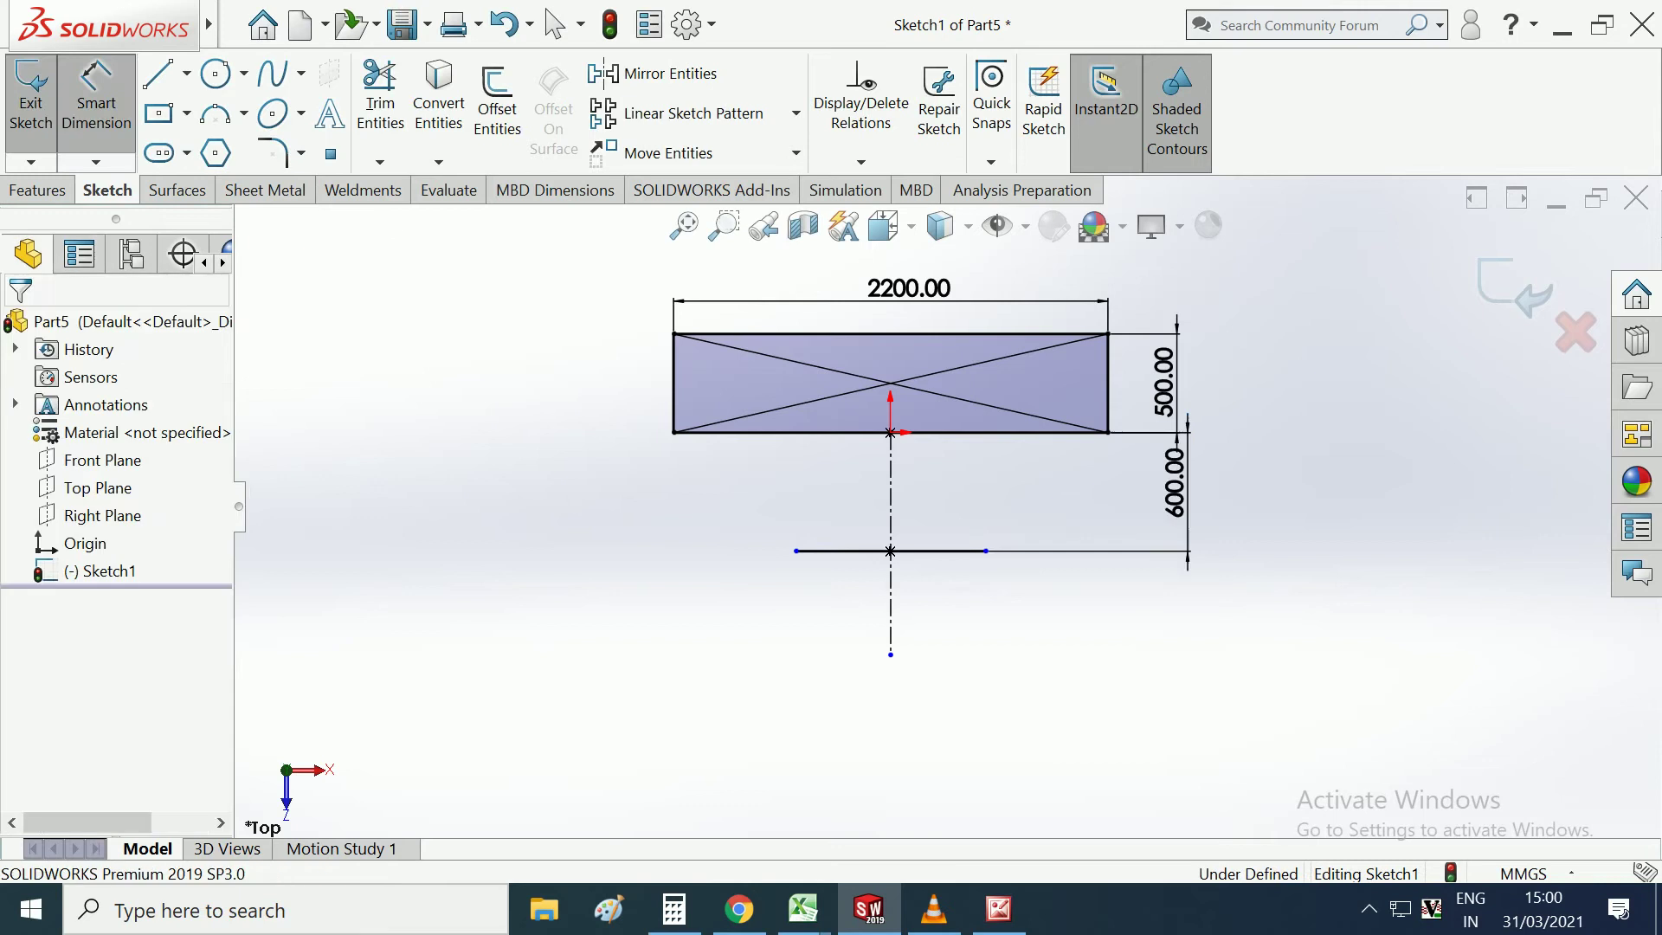
pyautogui.click(933, 551)
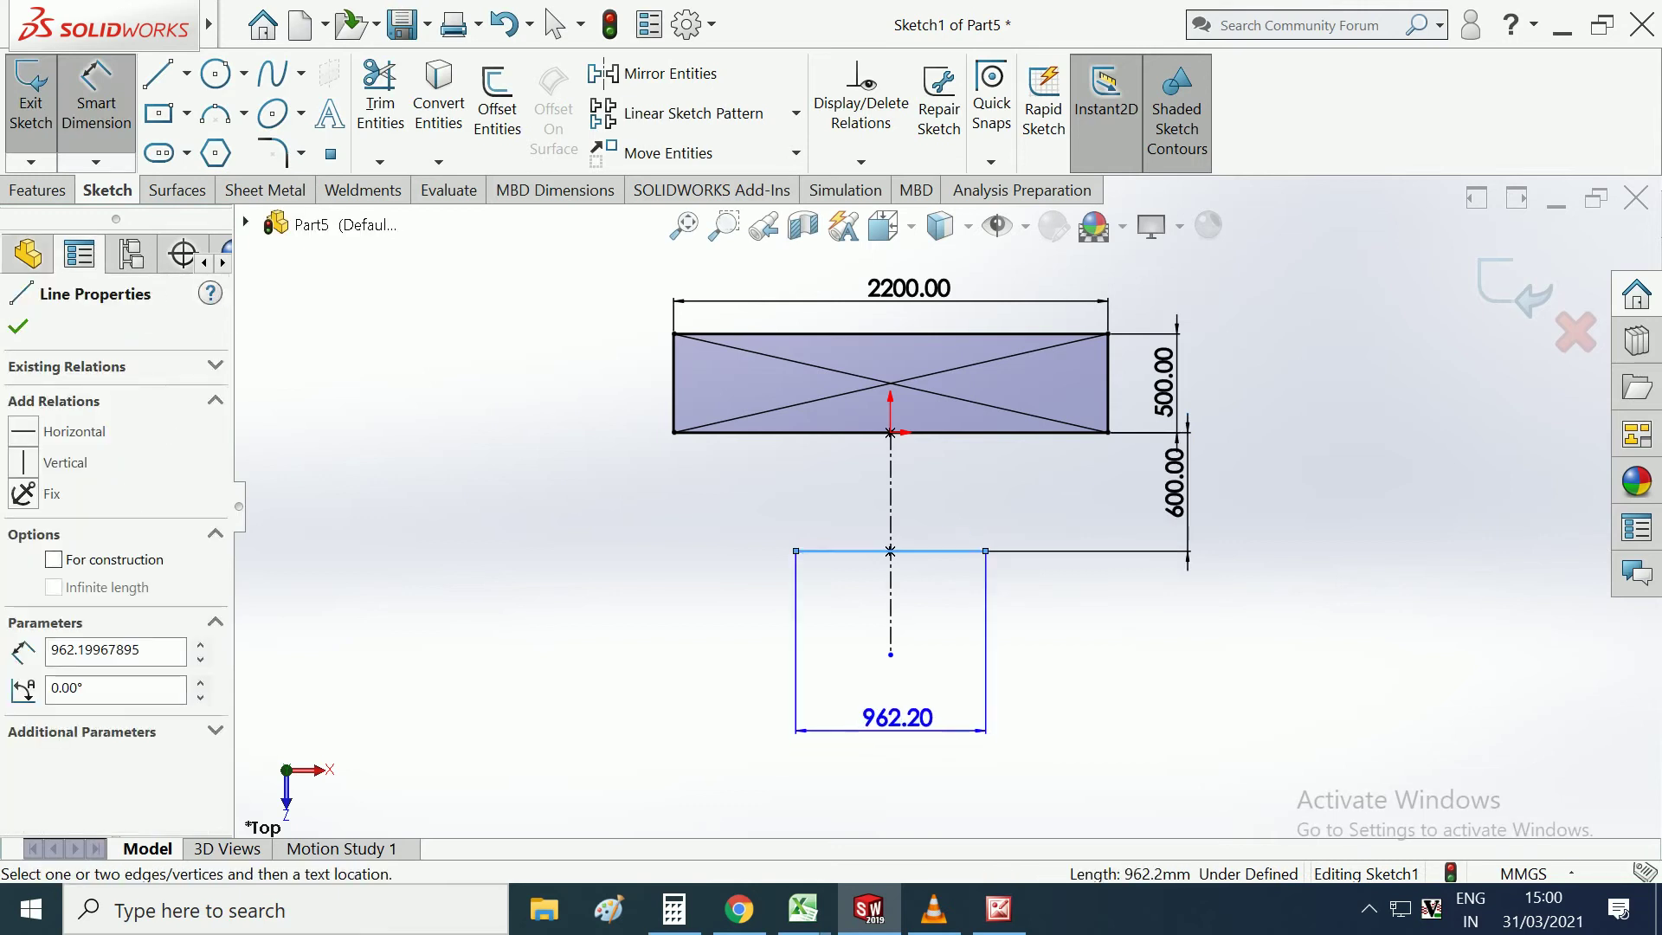
pyautogui.click(892, 732)
pyautogui.write('1000')
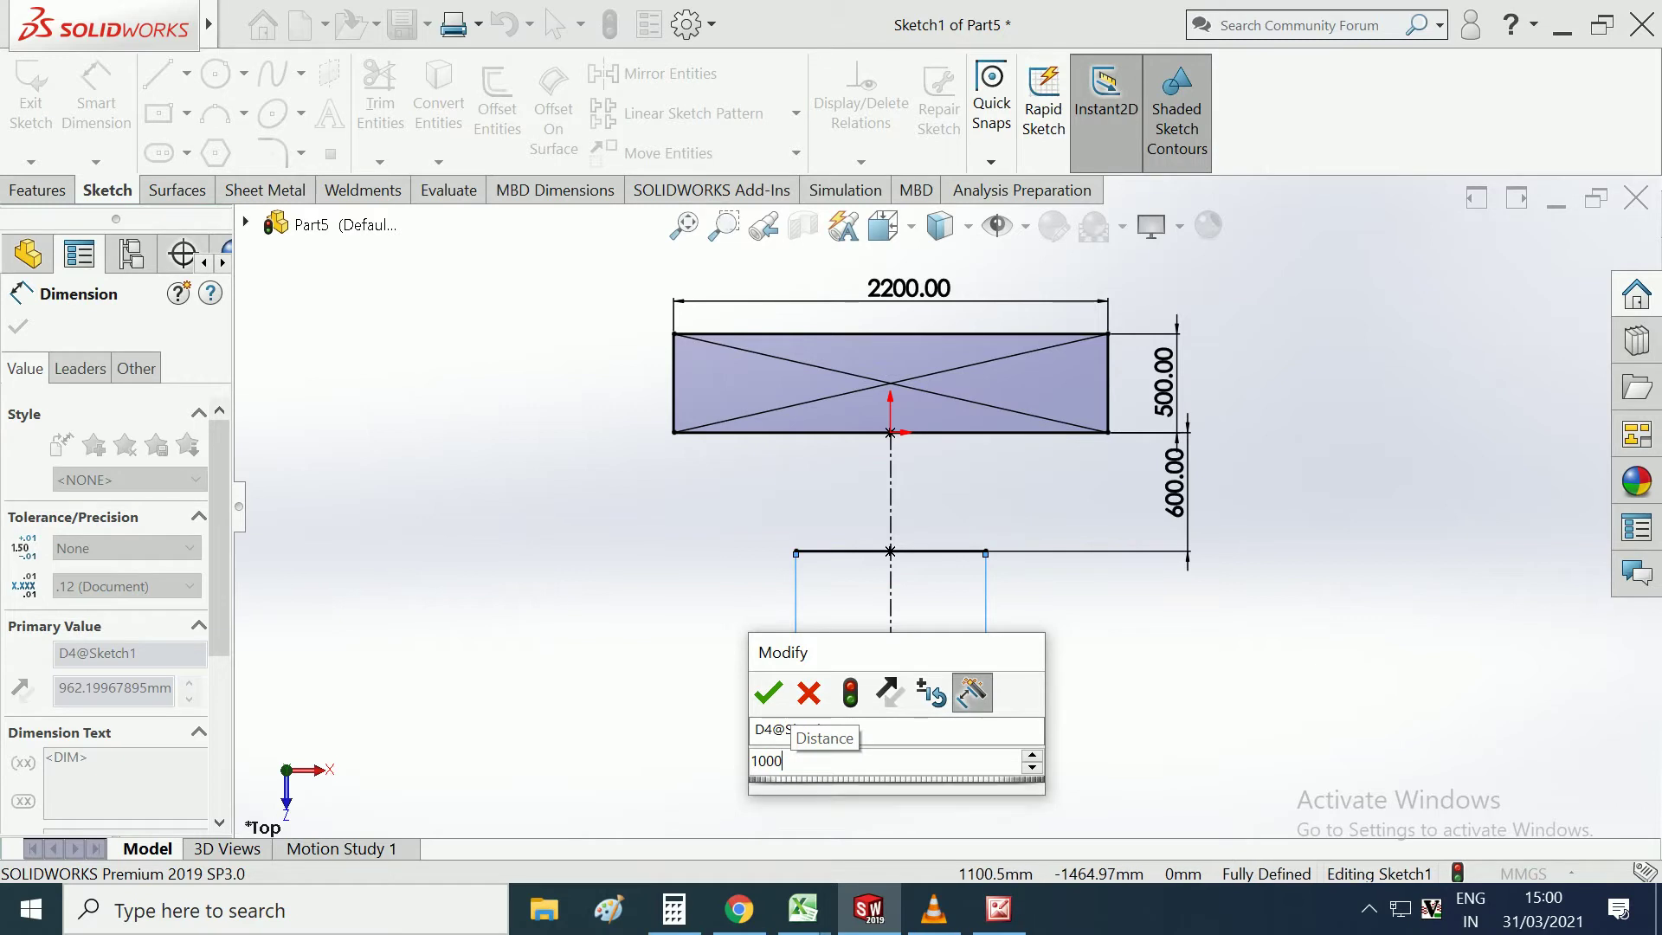
pyautogui.press('Return')
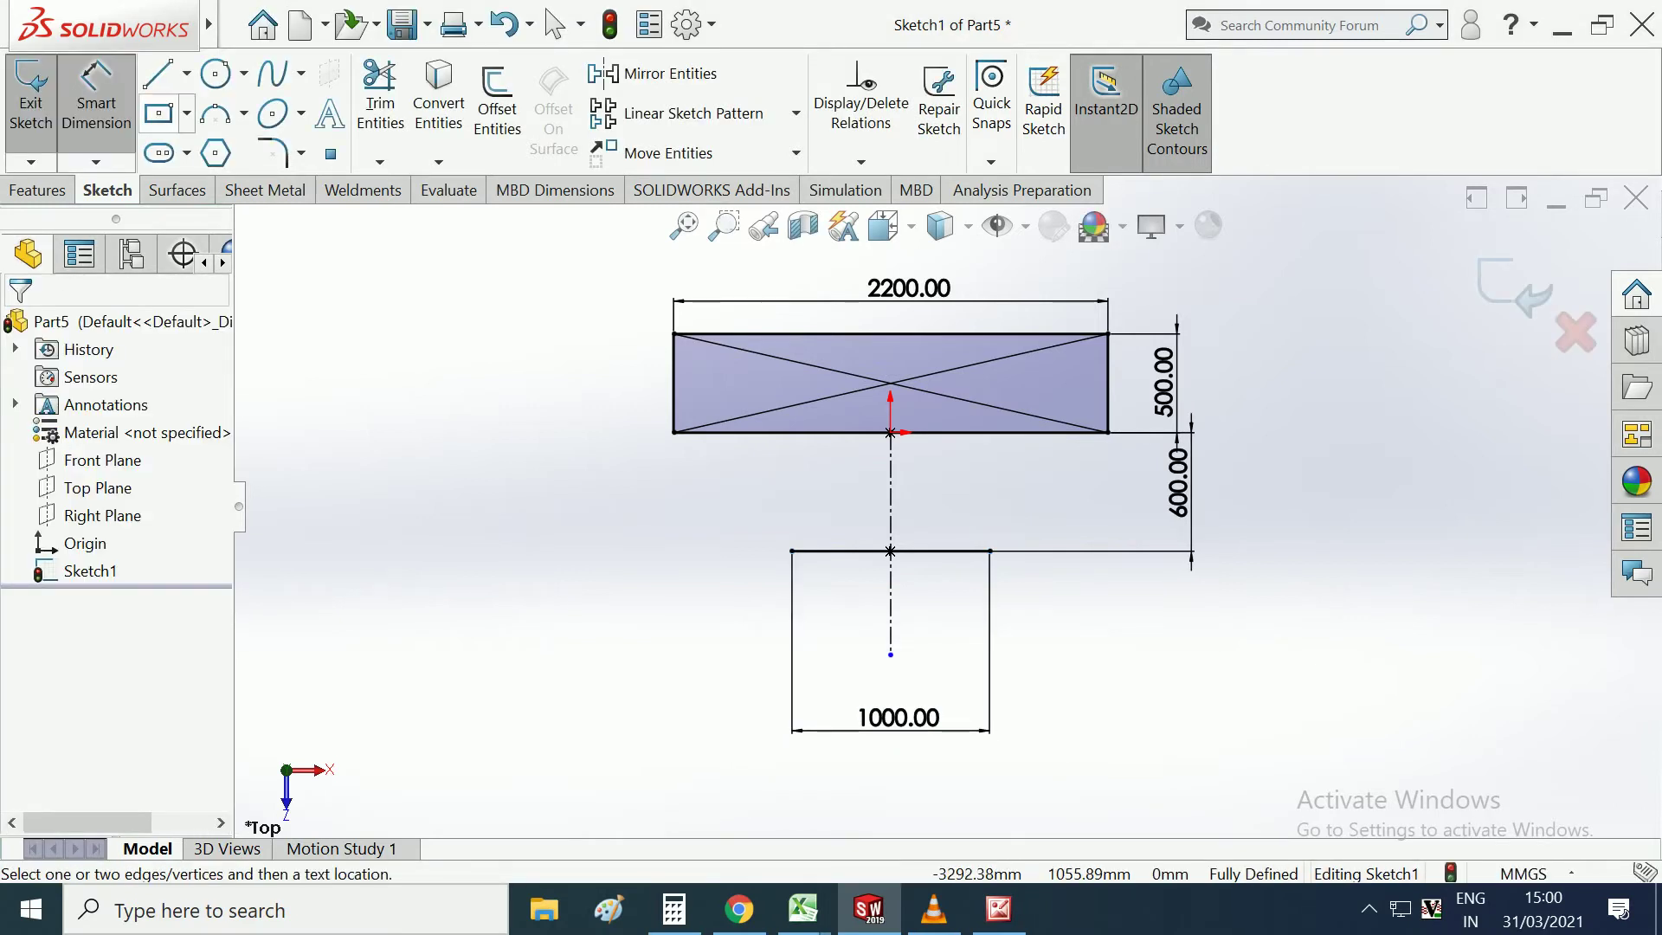
# Draw a slanted line from the rectangle's bottom-left corner to the lower line's left end.
pyautogui.press('l')
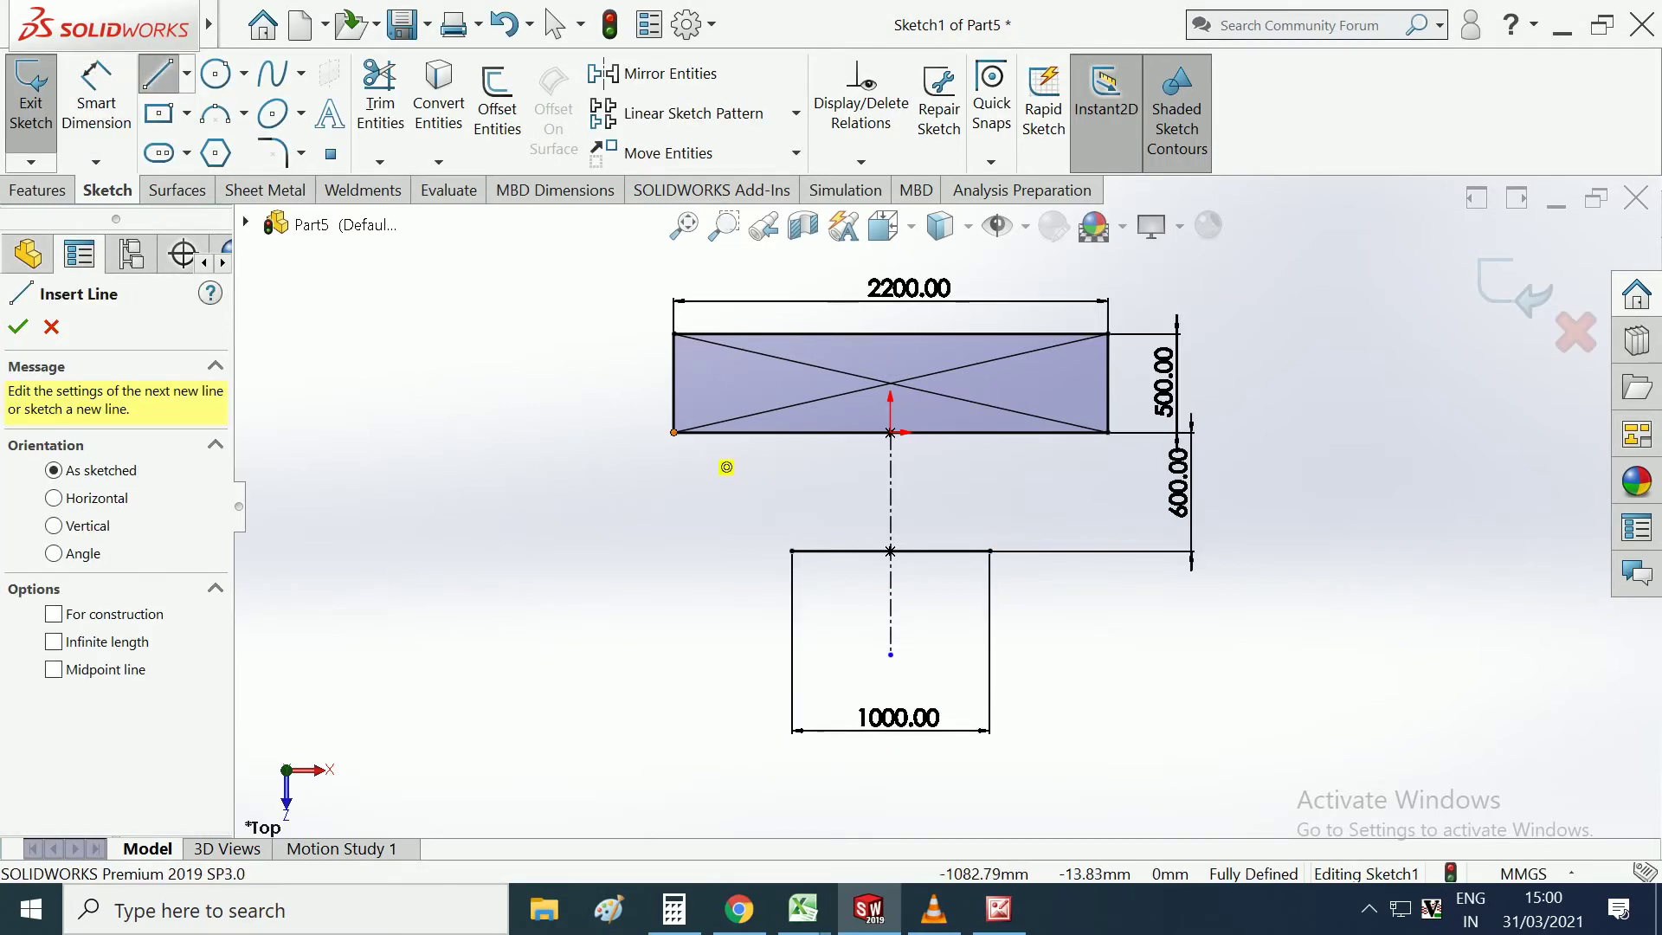
pyautogui.click(675, 432)
pyautogui.doubleClick(794, 552)
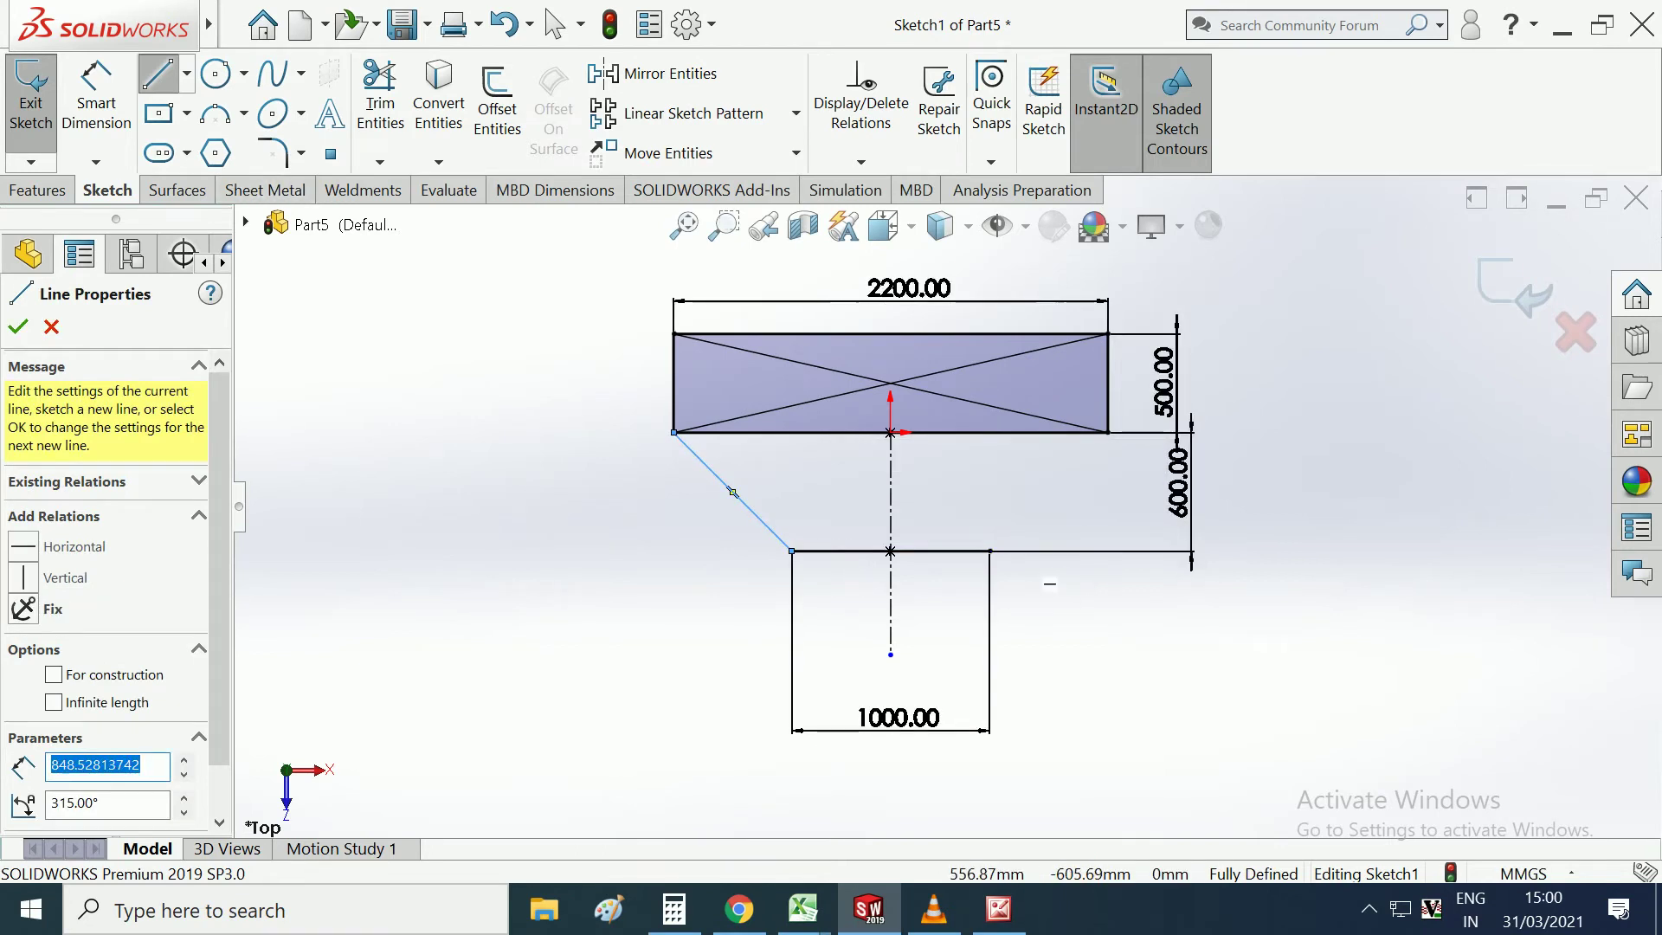
# Draw the matching slanted line from the lower line's right end to the bottom-right corner.
pyautogui.click(990, 550)
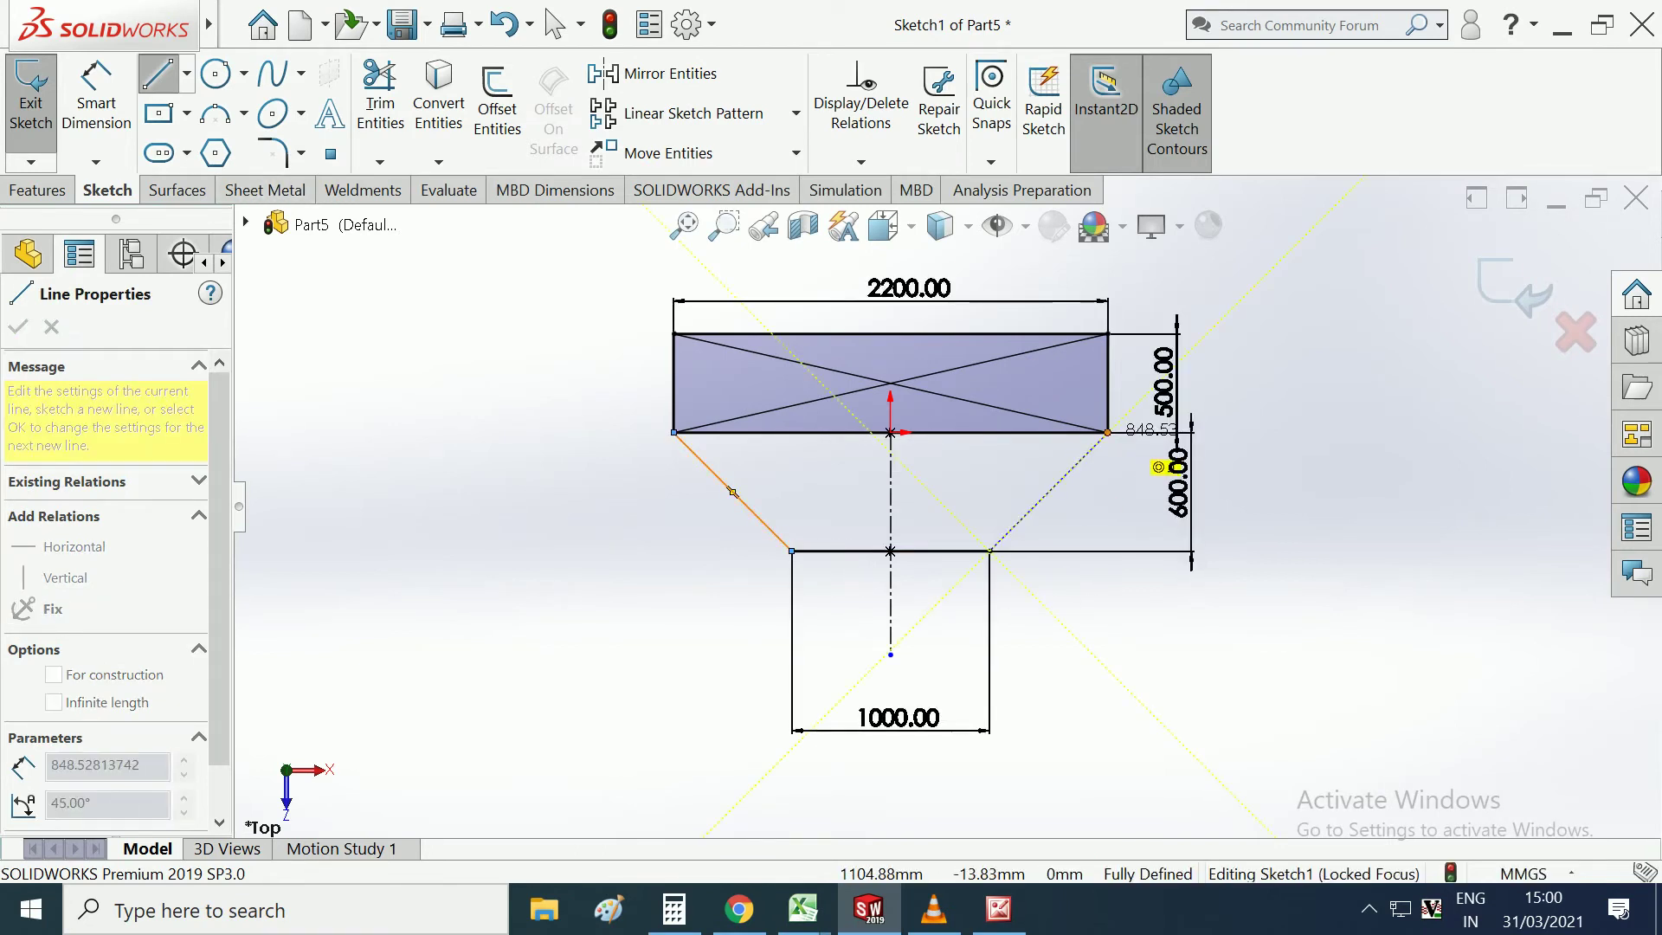
pyautogui.doubleClick(1108, 432)
pyautogui.click(157, 74)
pyautogui.click(554, 24)
pyautogui.press('f')
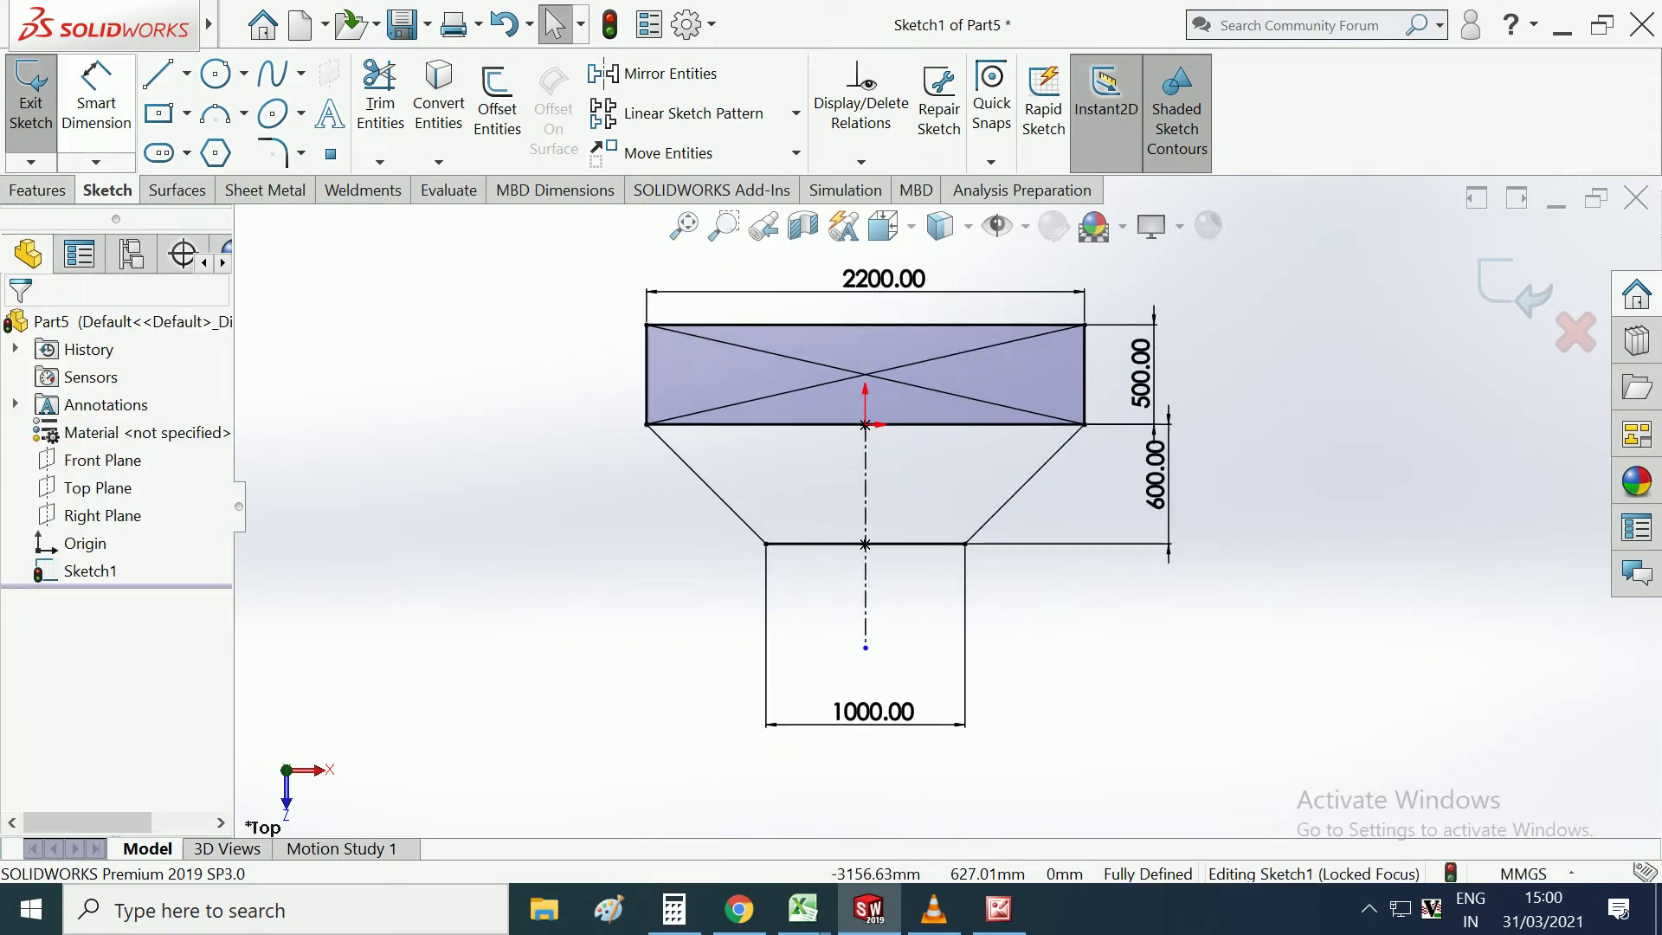
# Add two crossing braces from the lower line's ends to the opposite bottom corners.
pyautogui.click(157, 73)
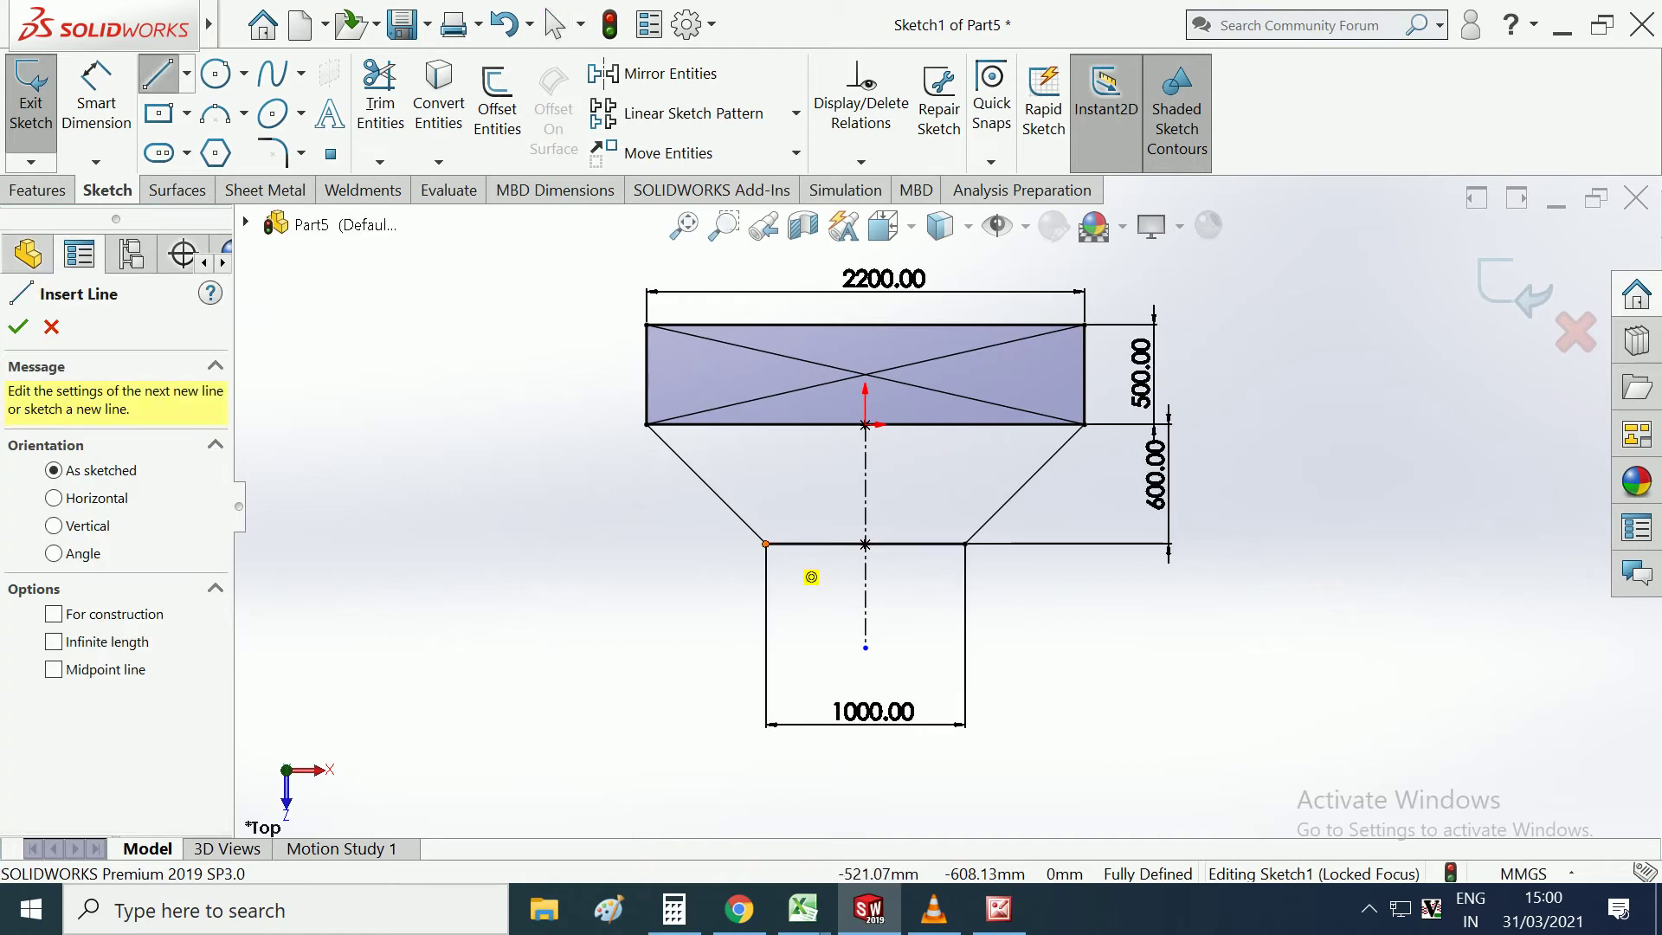
pyautogui.click(766, 543)
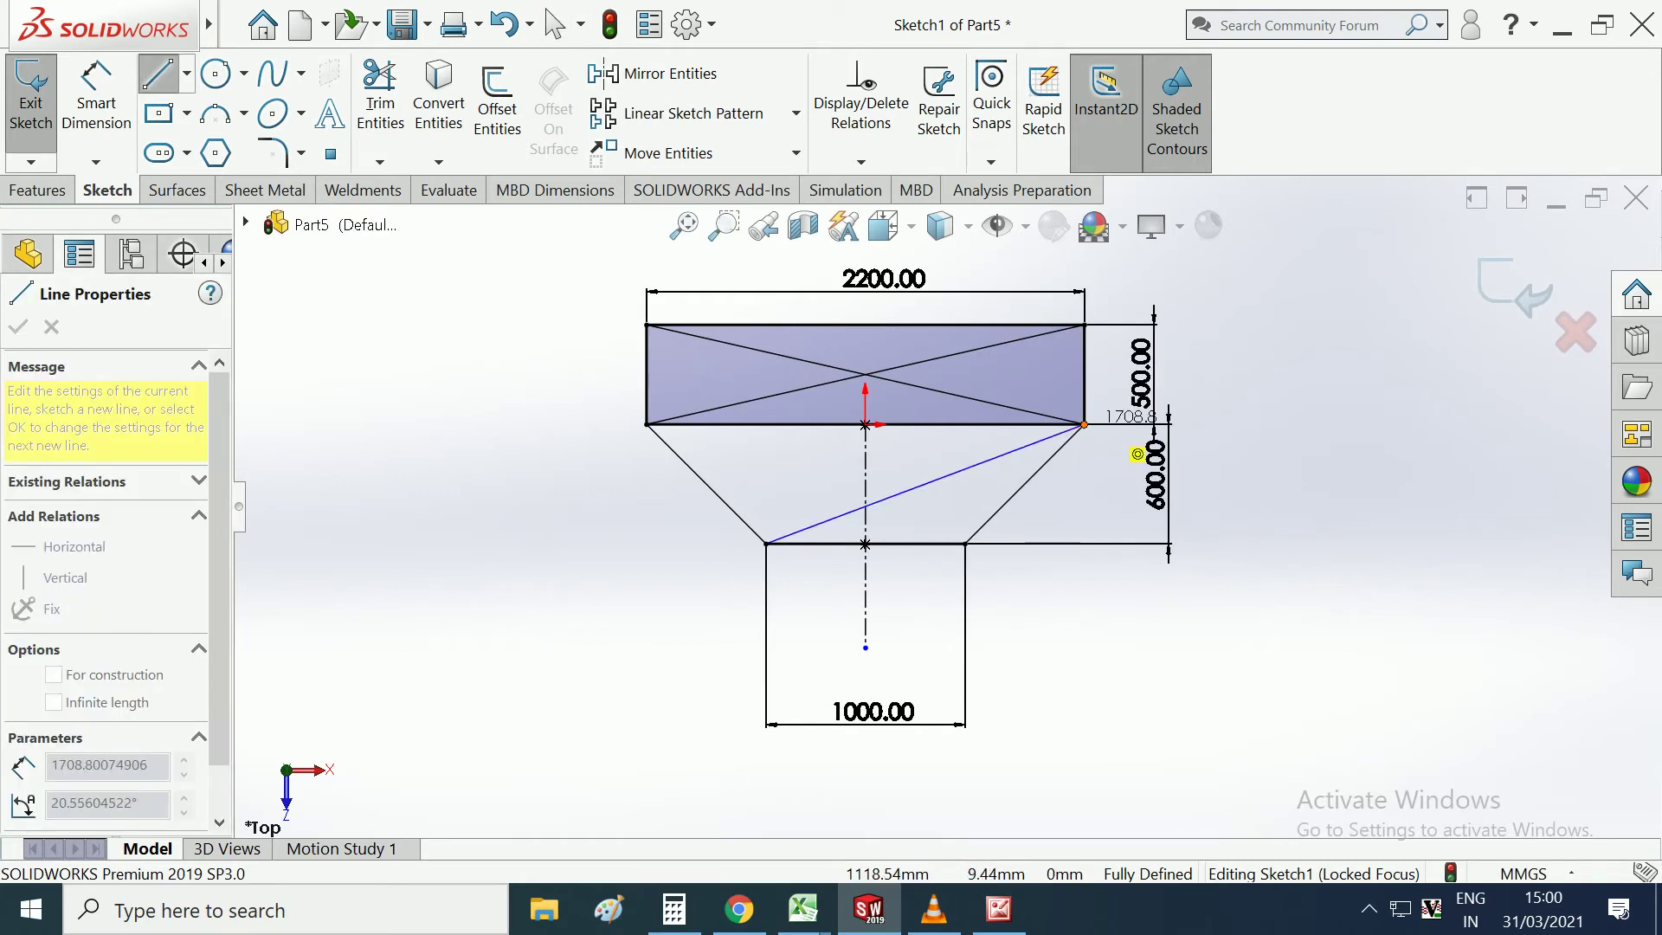
pyautogui.doubleClick(1084, 424)
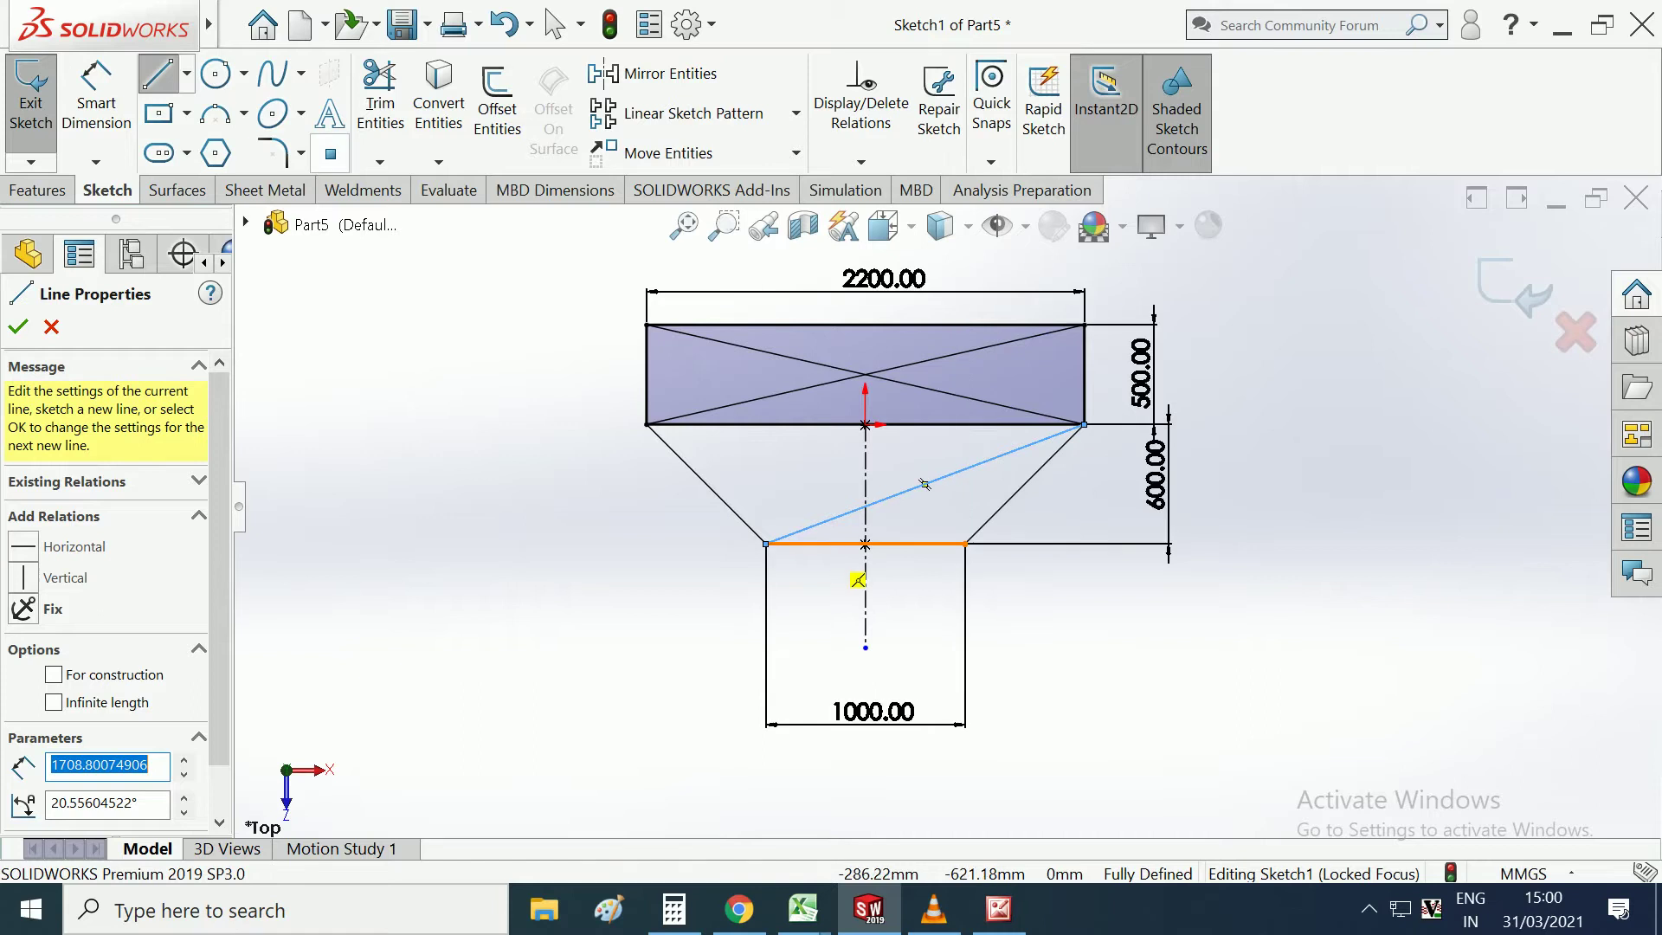
pyautogui.click(965, 544)
pyautogui.doubleClick(646, 424)
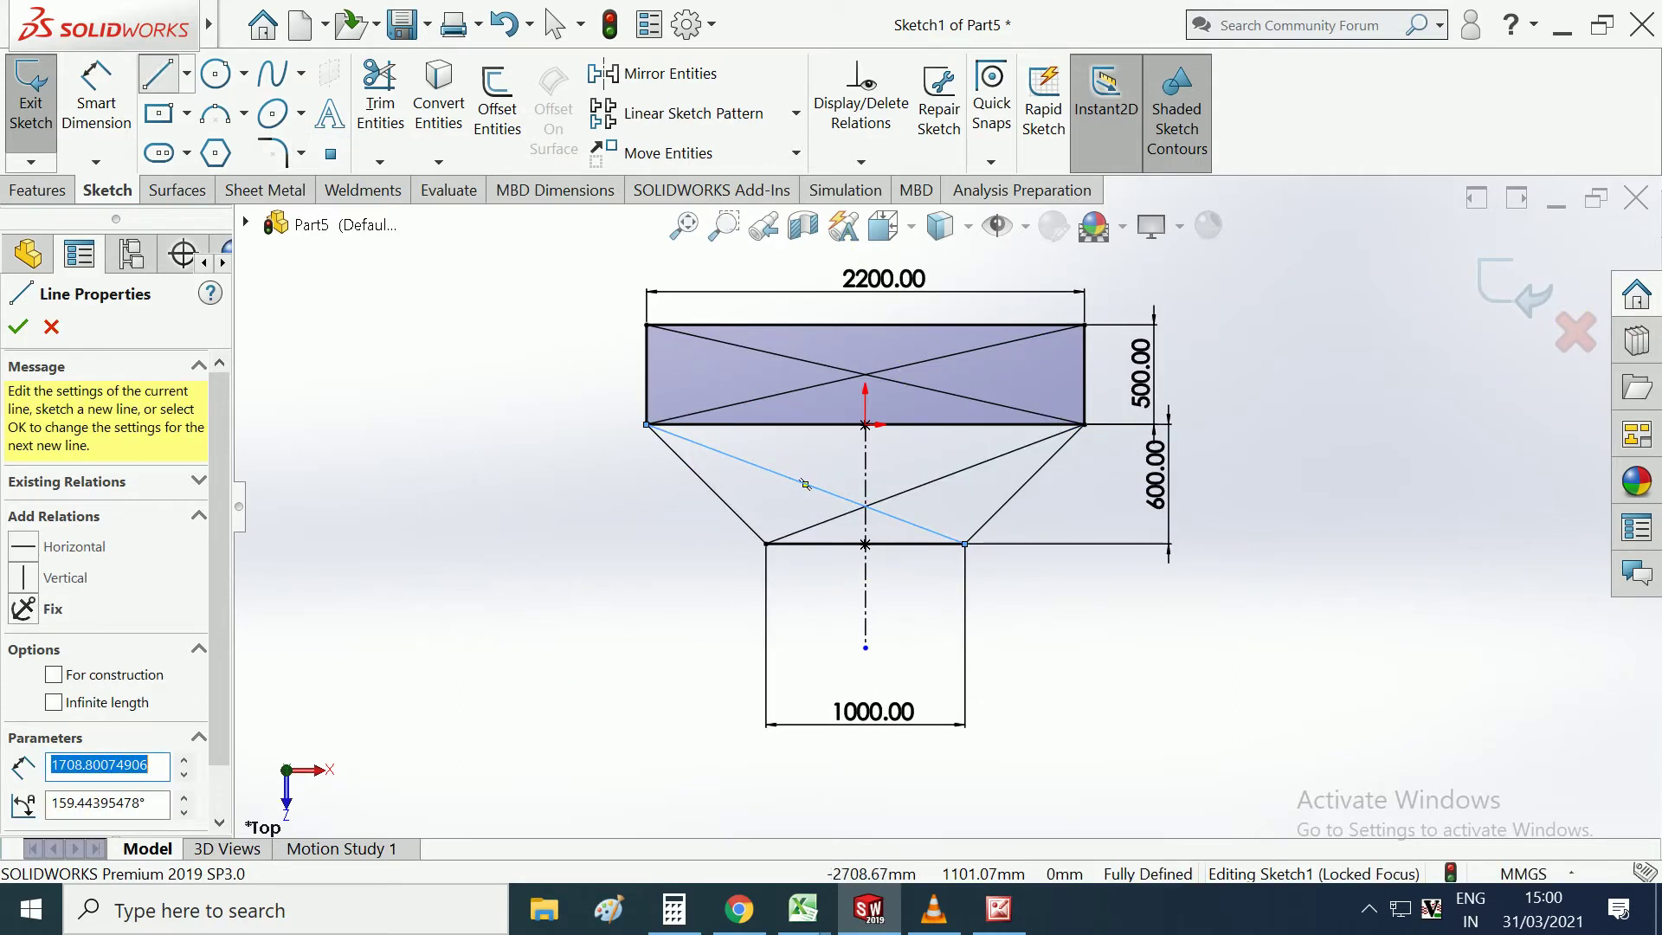
pyautogui.press('Escape')
pyautogui.press('Escape')
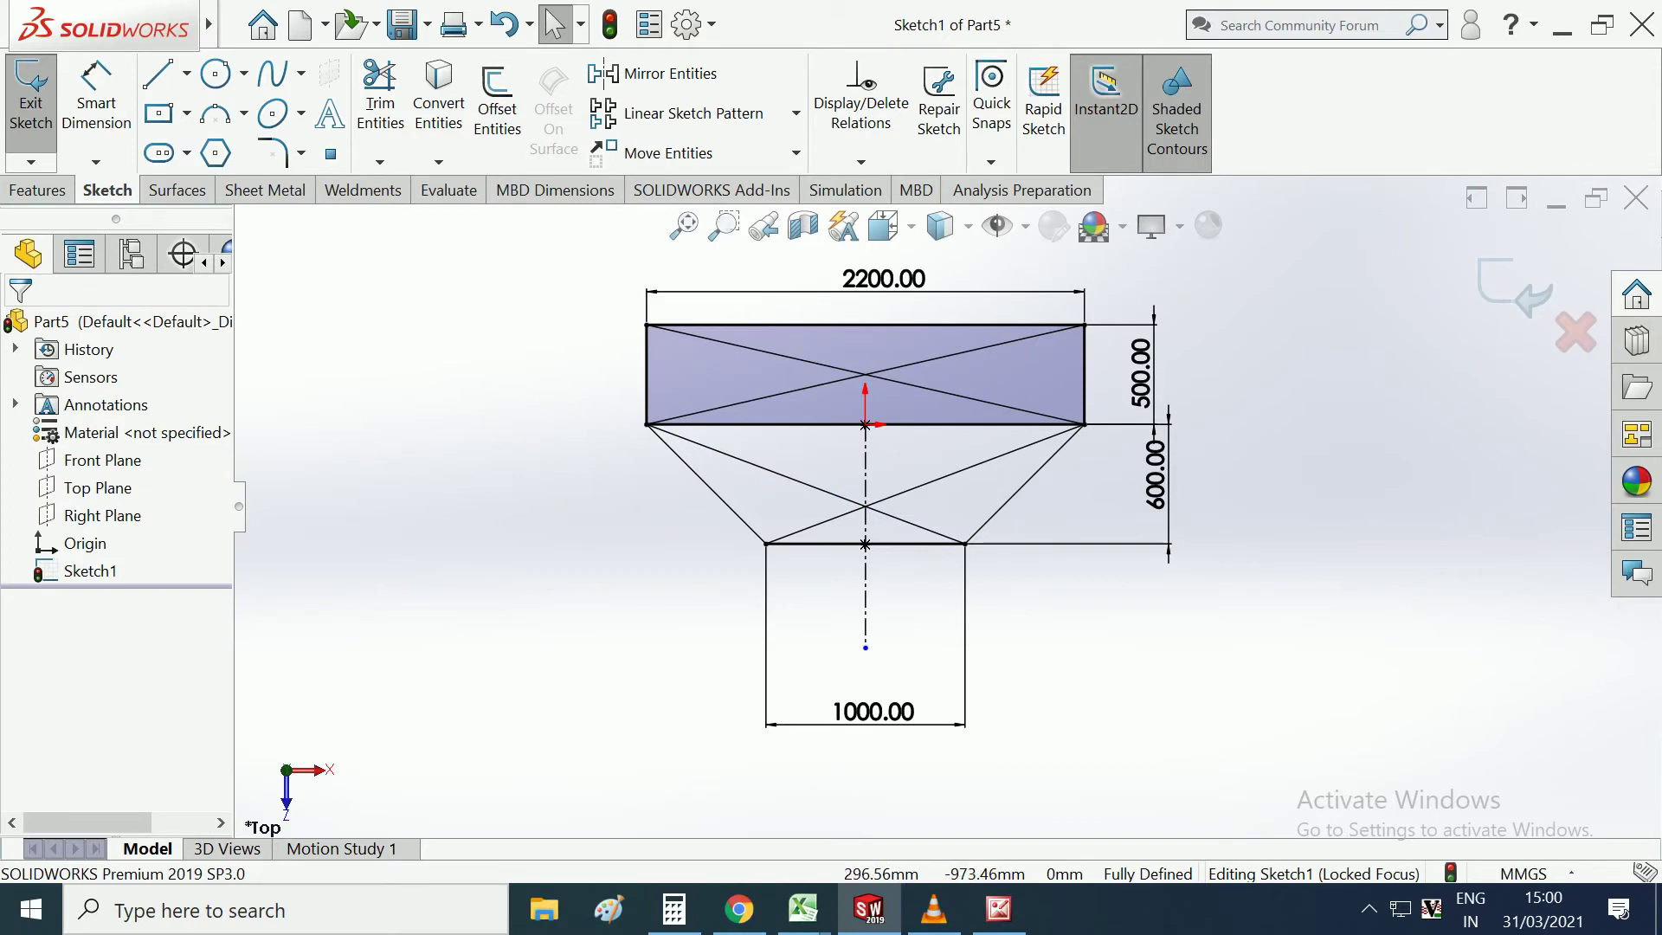
pyautogui.moveTo(924, 618); pyautogui.dragTo(1013, 554, button='middle')
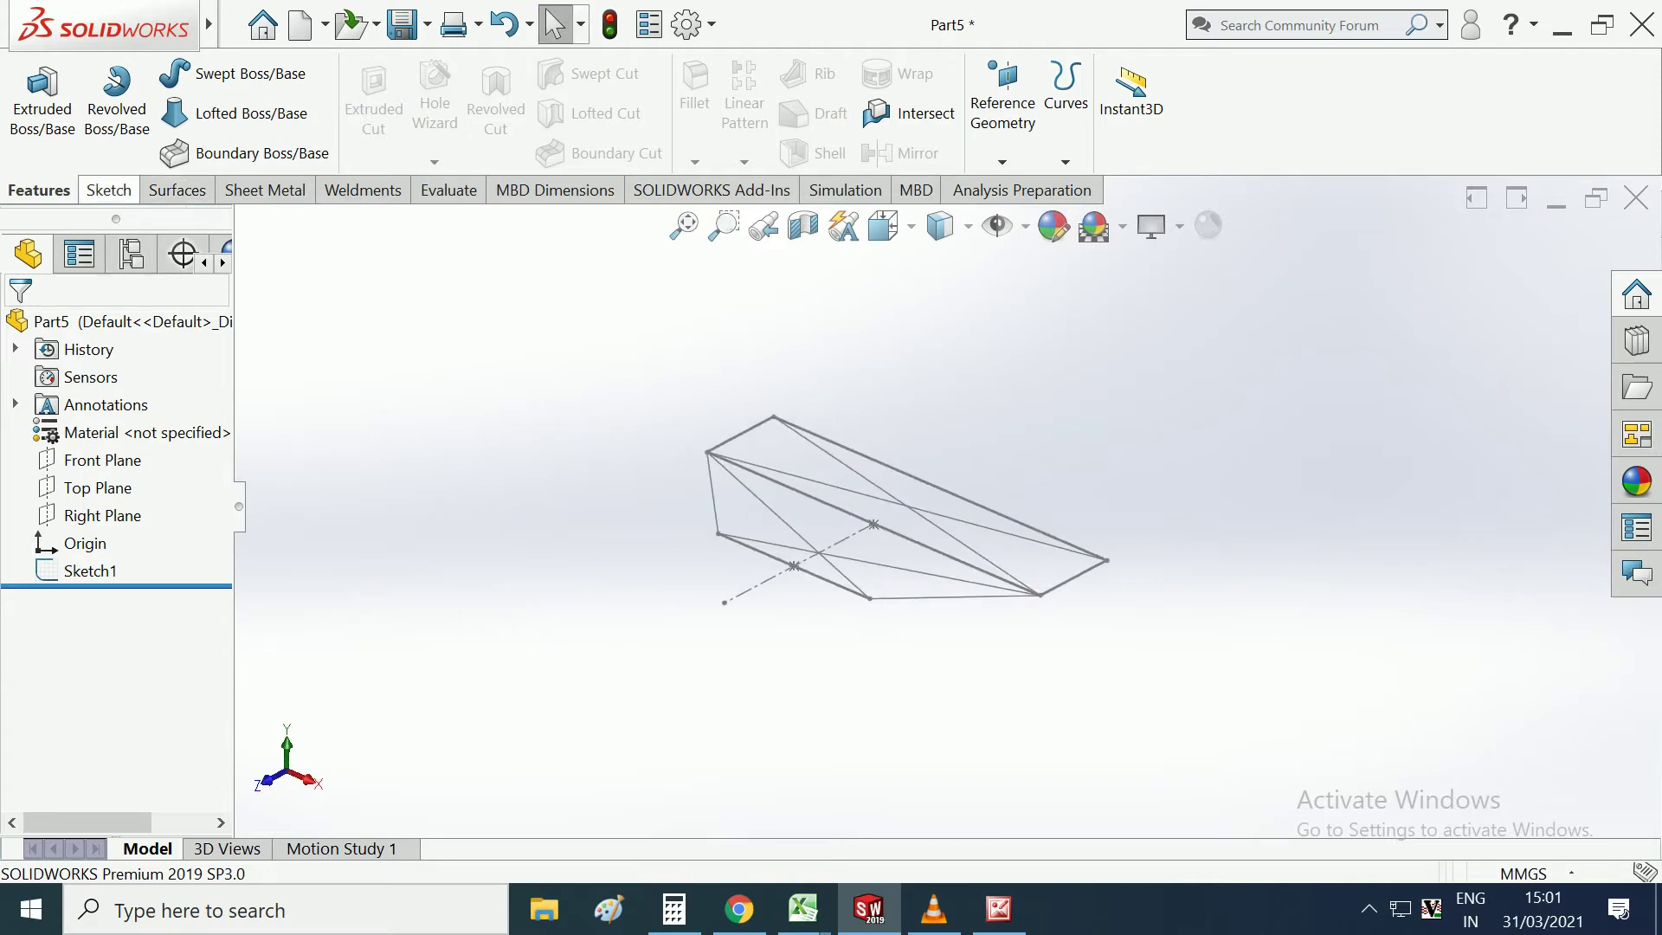
# Start a new 3D sketch, 3DSketch1, from the Sketch tab's sketch dropdown.
pyautogui.click(107, 190)
pyautogui.click(30, 161)
pyautogui.click(52, 214)
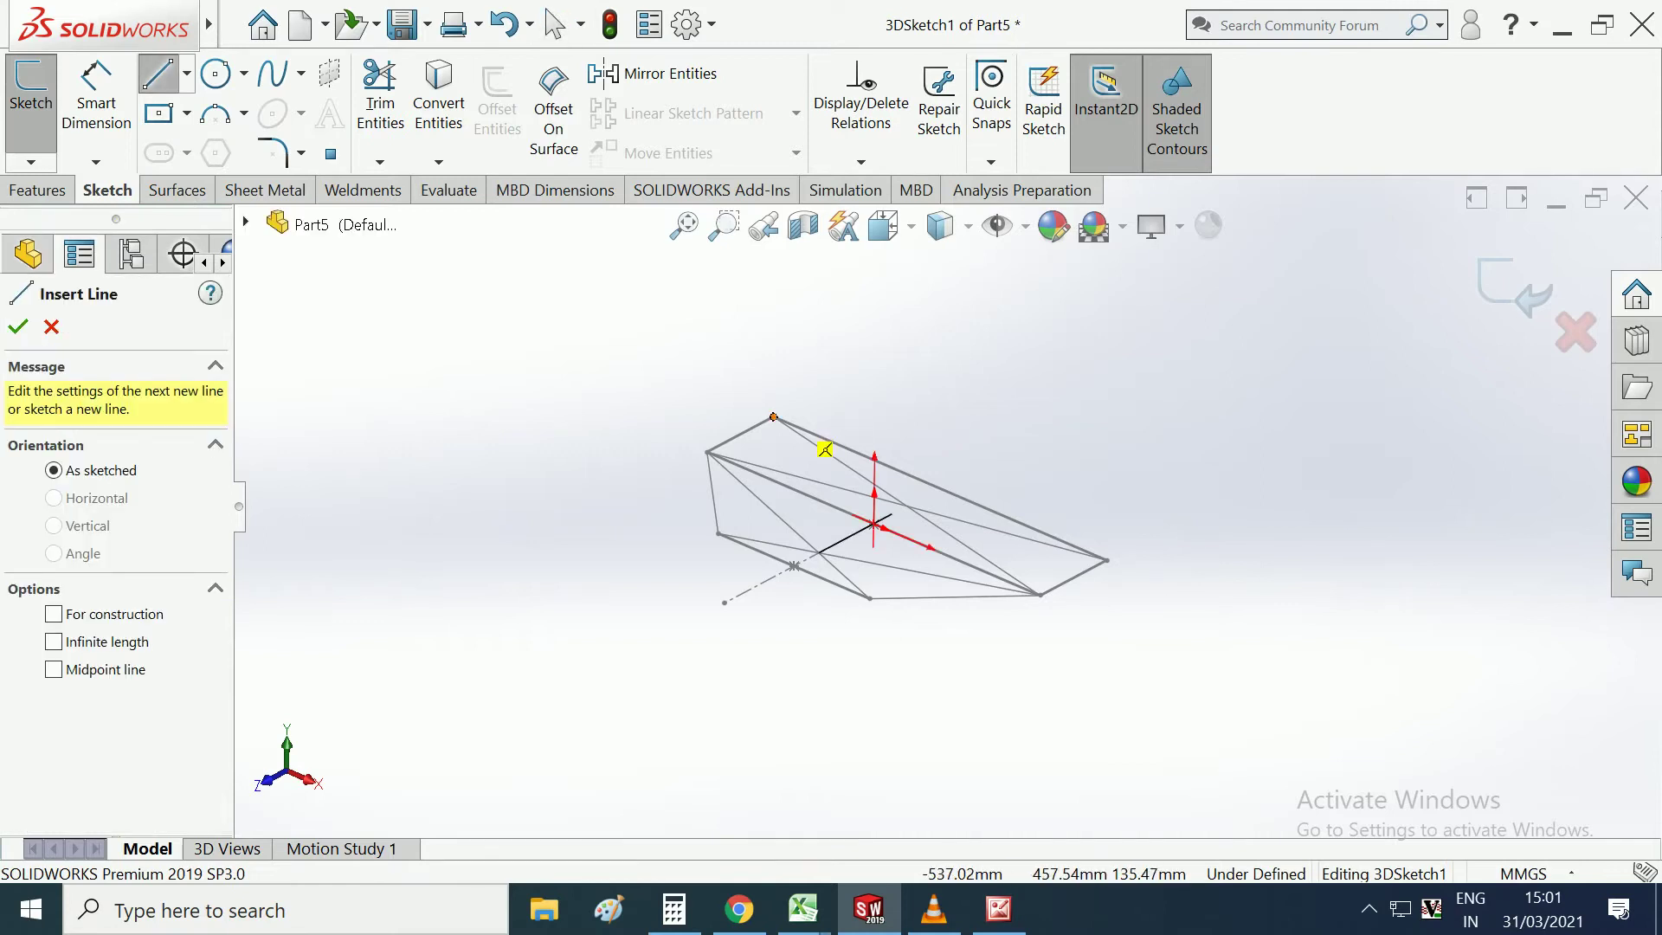
# Draw the first two vertical posts rising from truss corners.
pyautogui.click(774, 417)
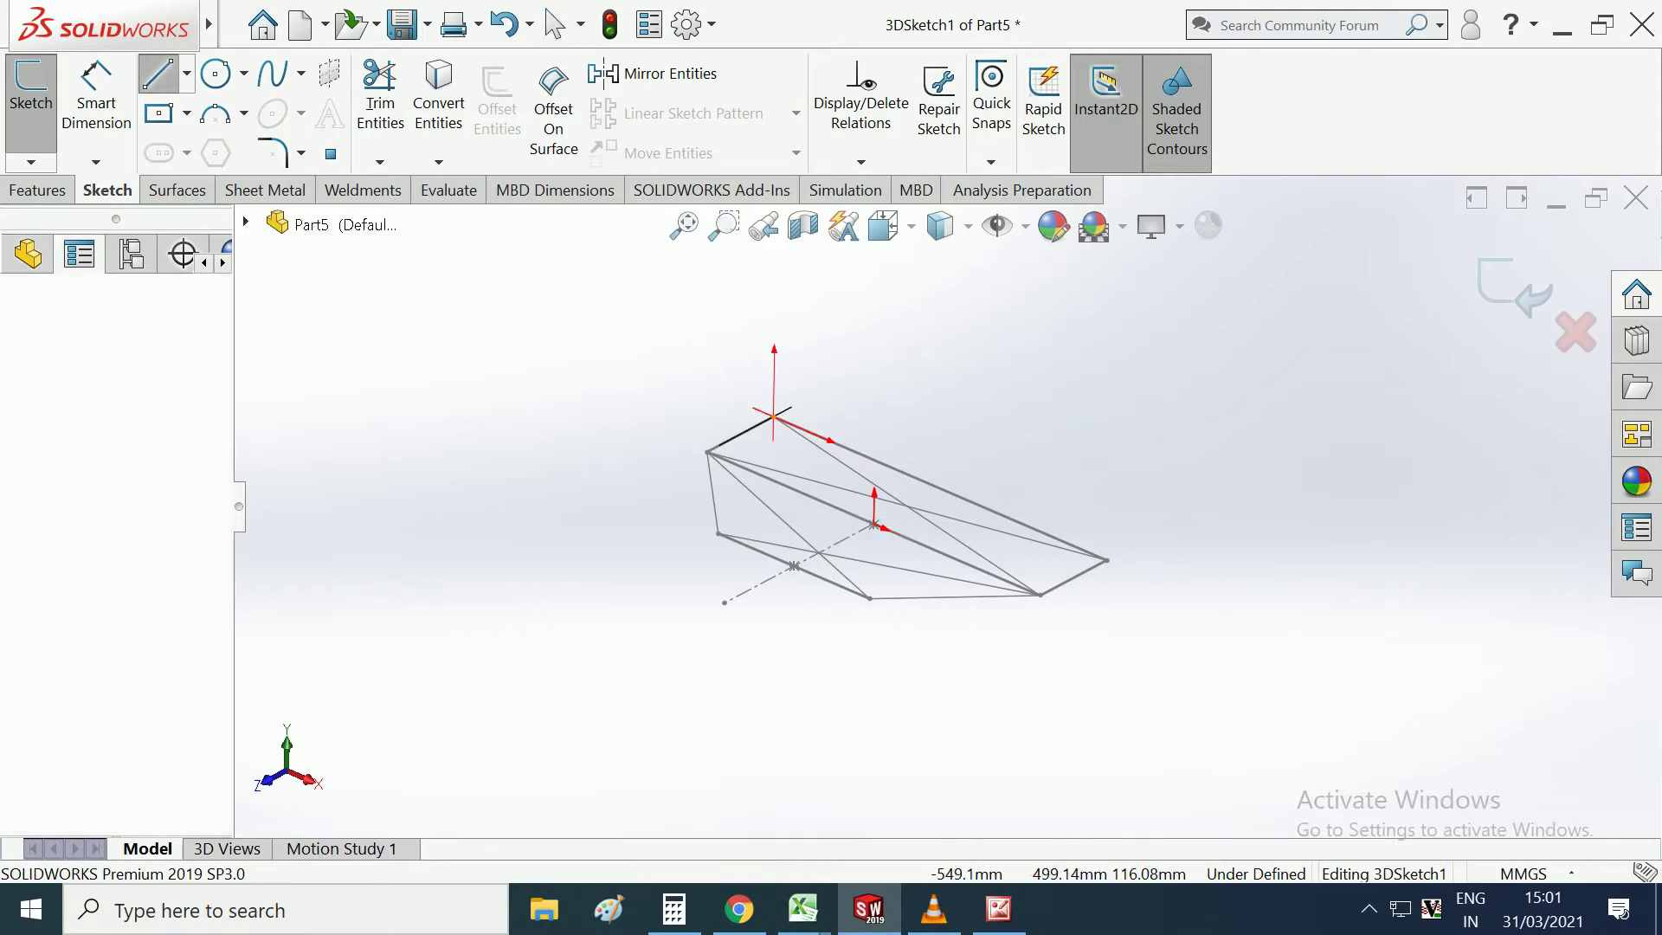
pyautogui.click(836, 299)
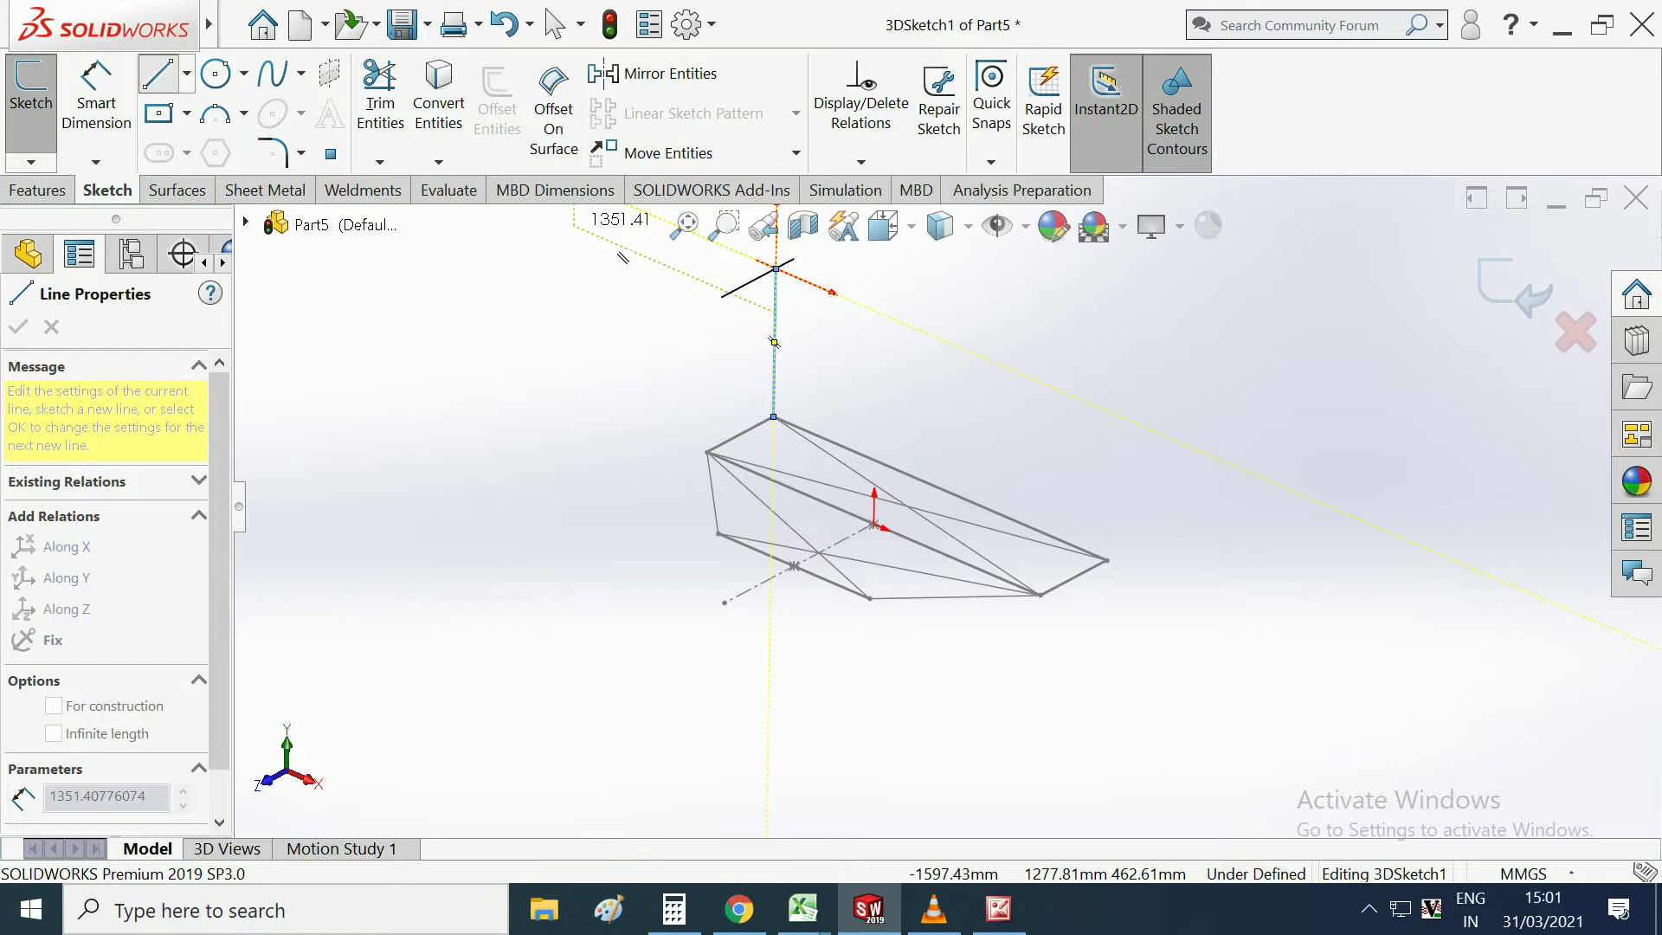
pyautogui.press('Escape')
pyautogui.click(159, 74)
pyautogui.scroll(3, 944, 505)
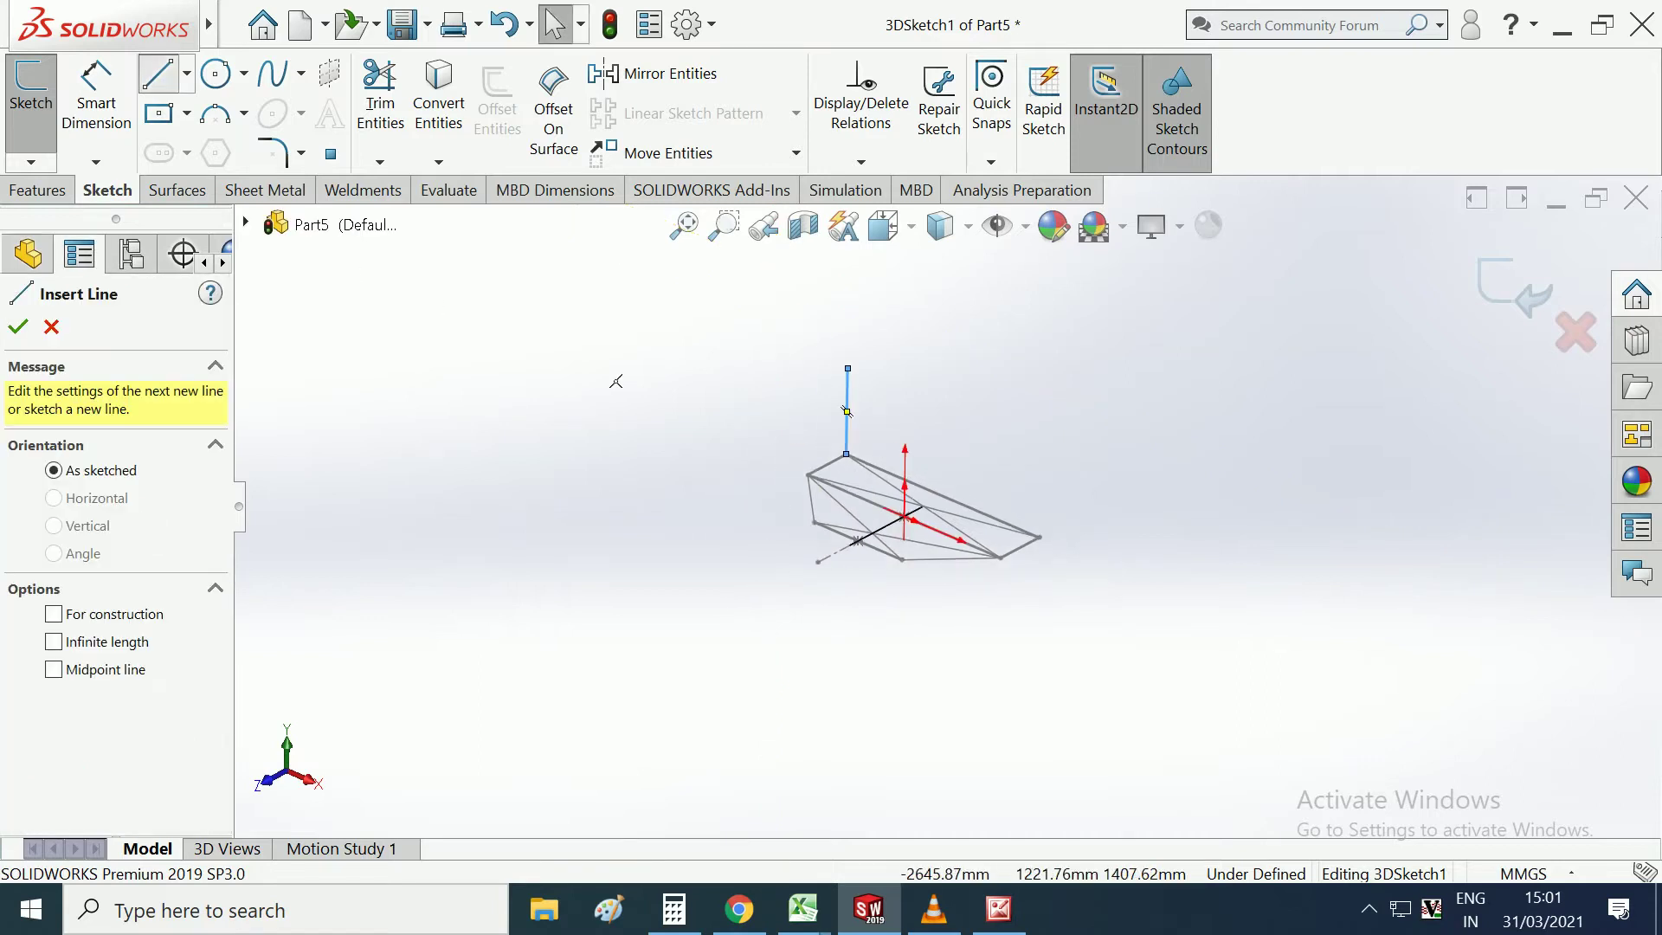
pyautogui.click(809, 475)
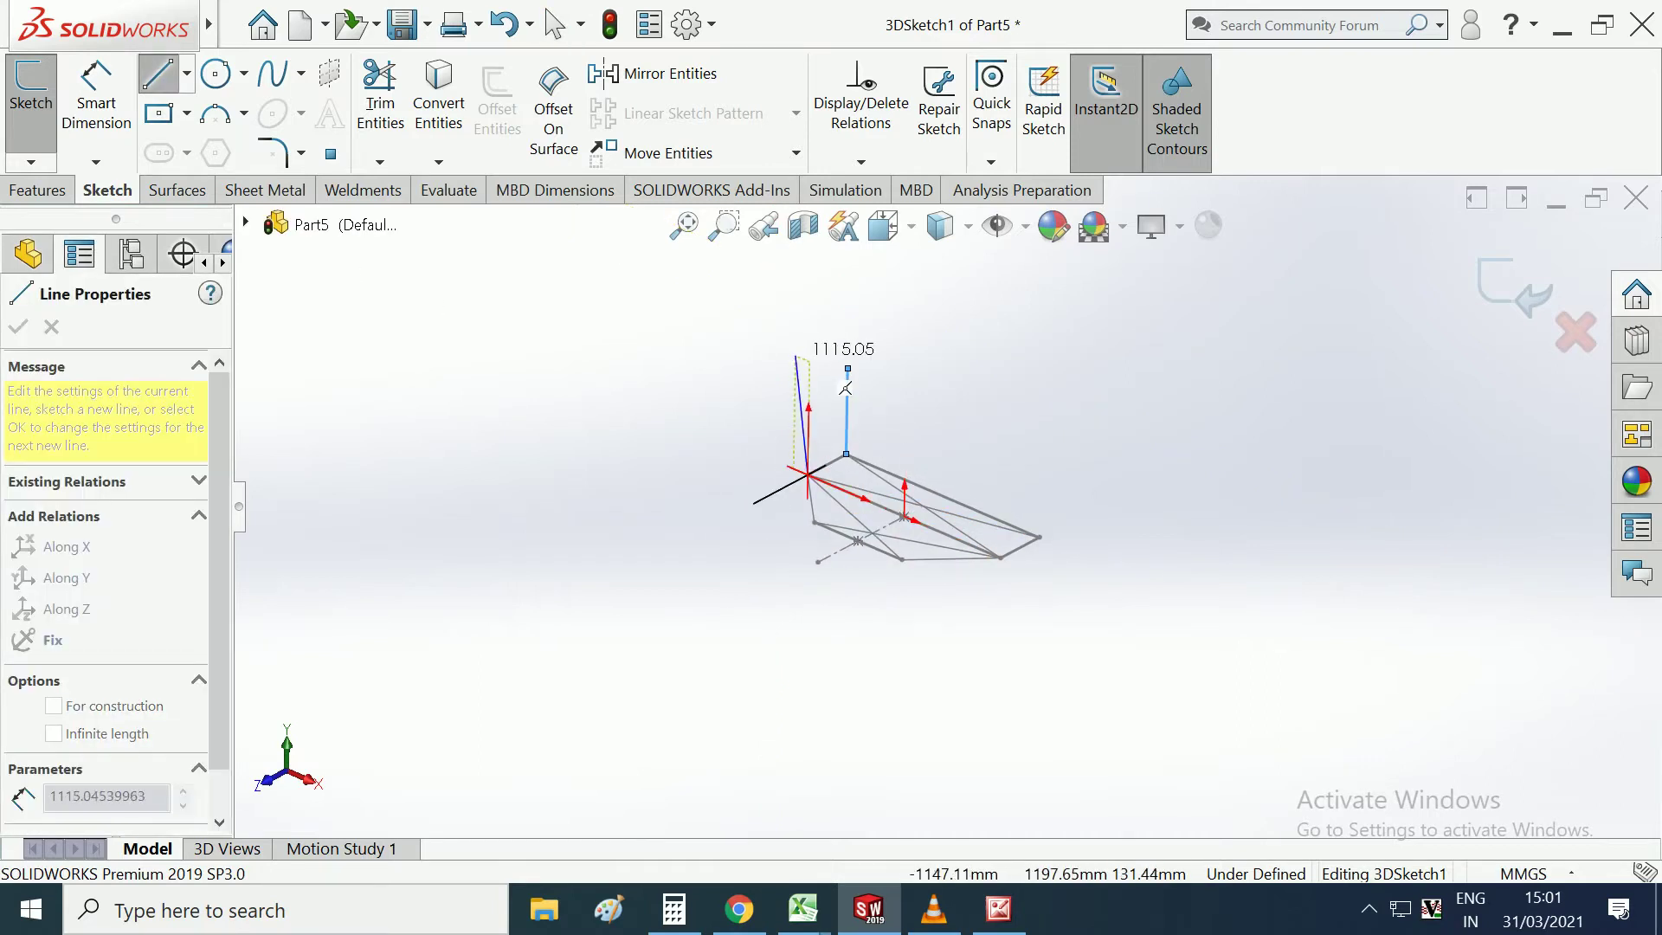
pyautogui.click(877, 404)
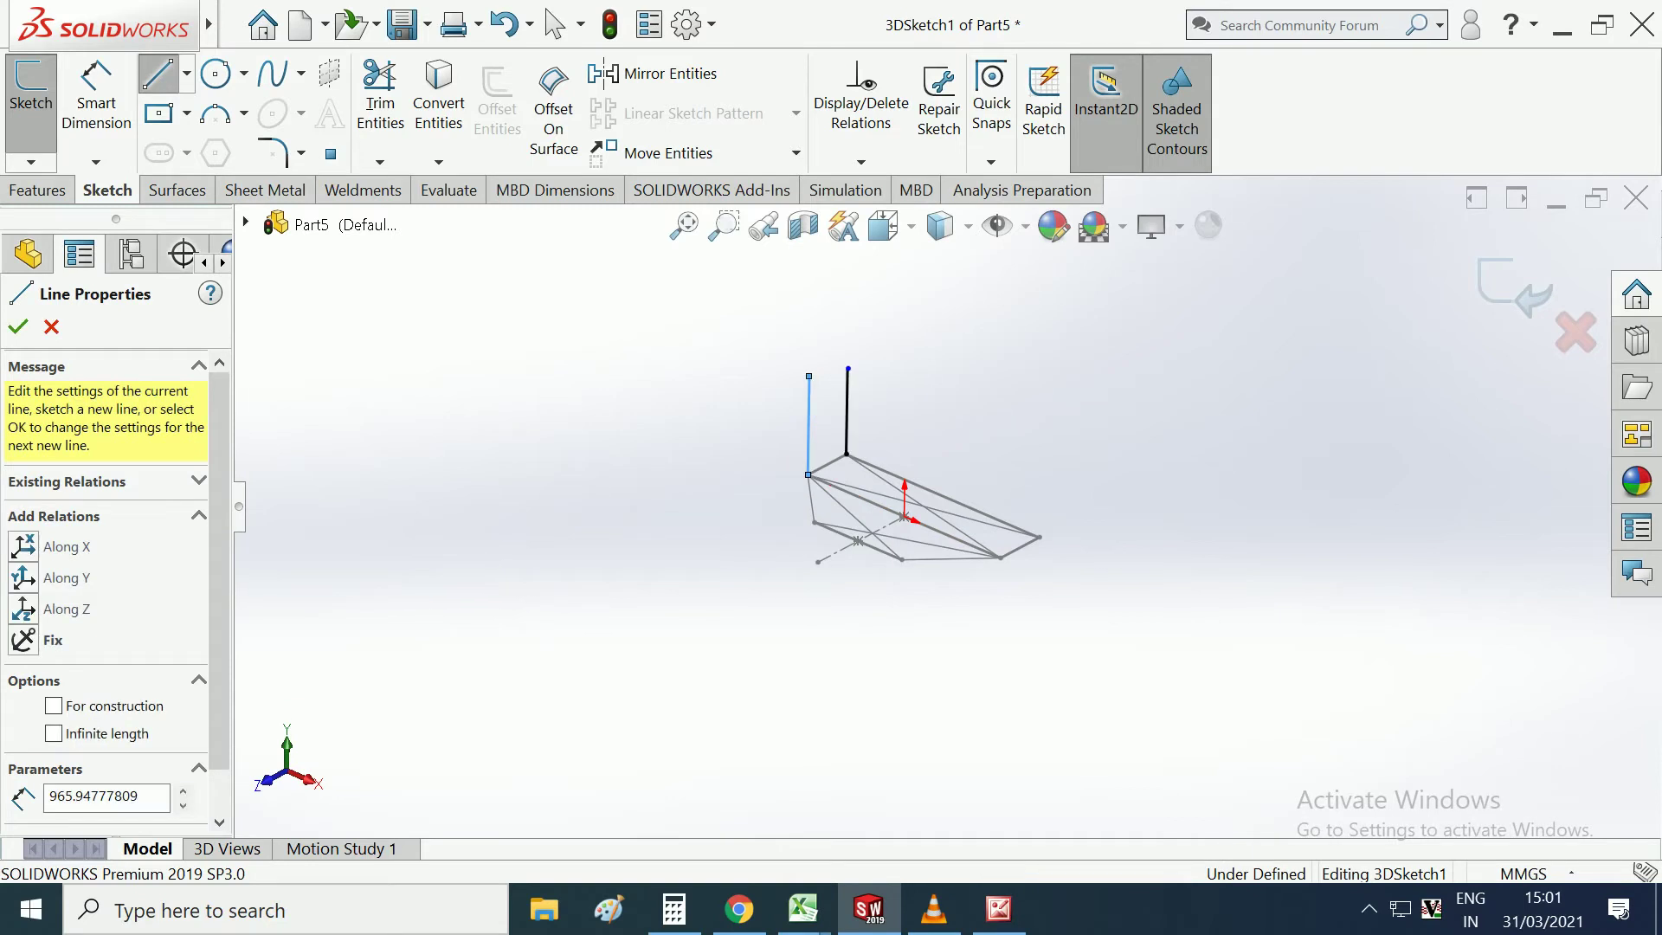
pyautogui.click(158, 73)
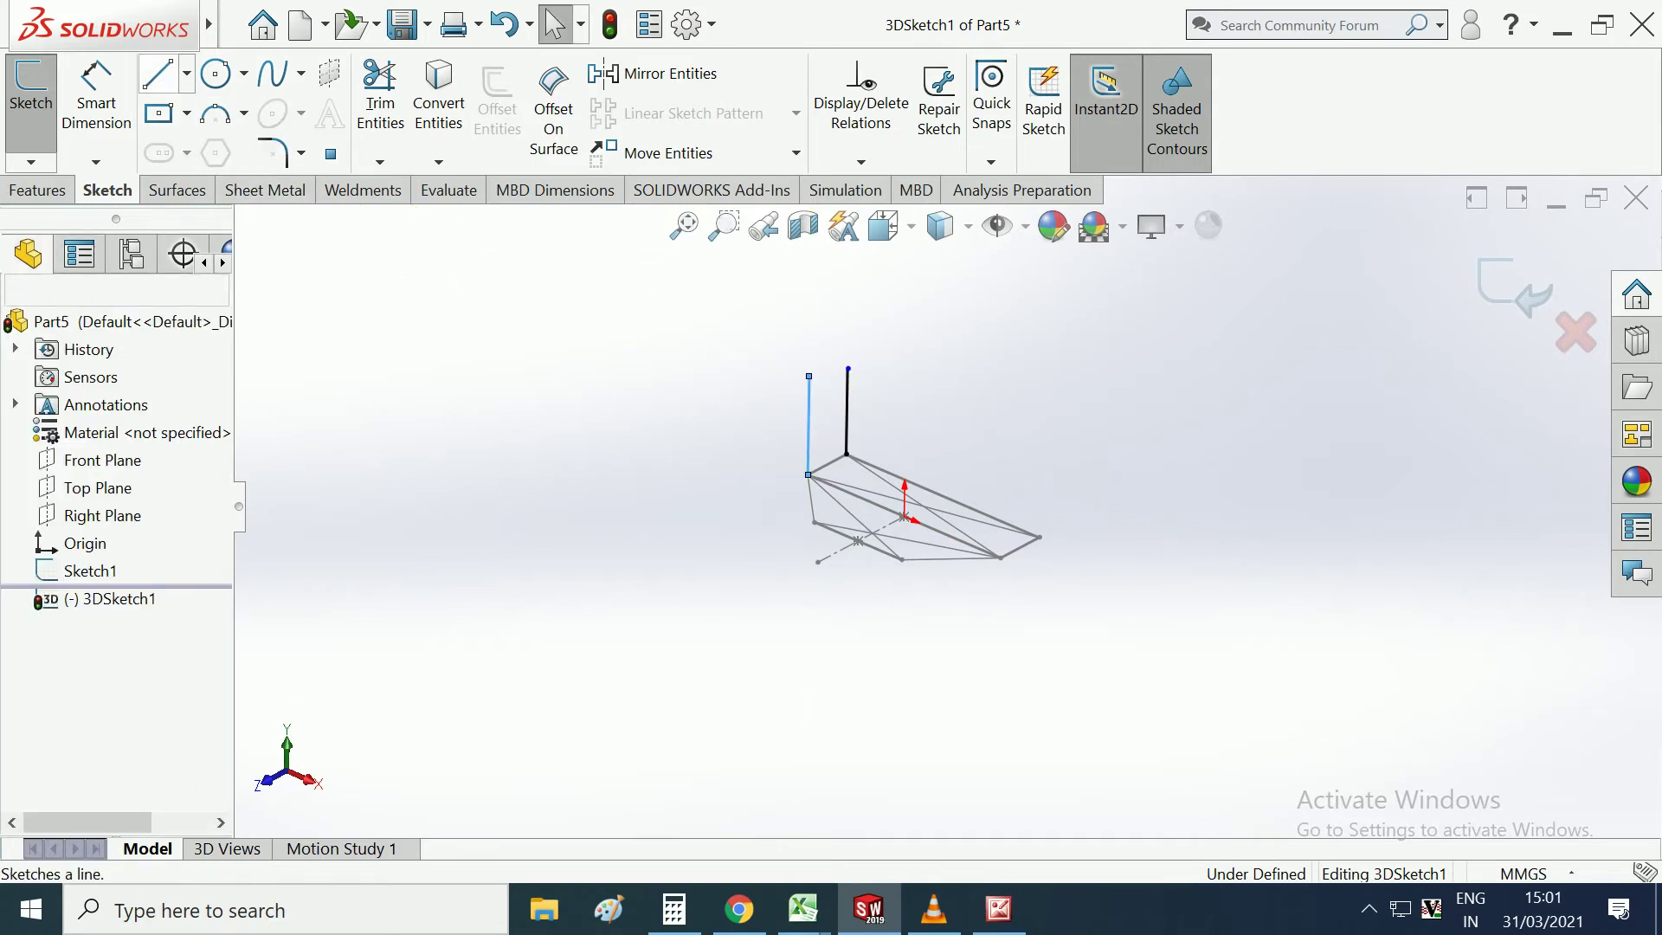
pyautogui.click(158, 74)
pyautogui.scroll(-3, 1081, 548)
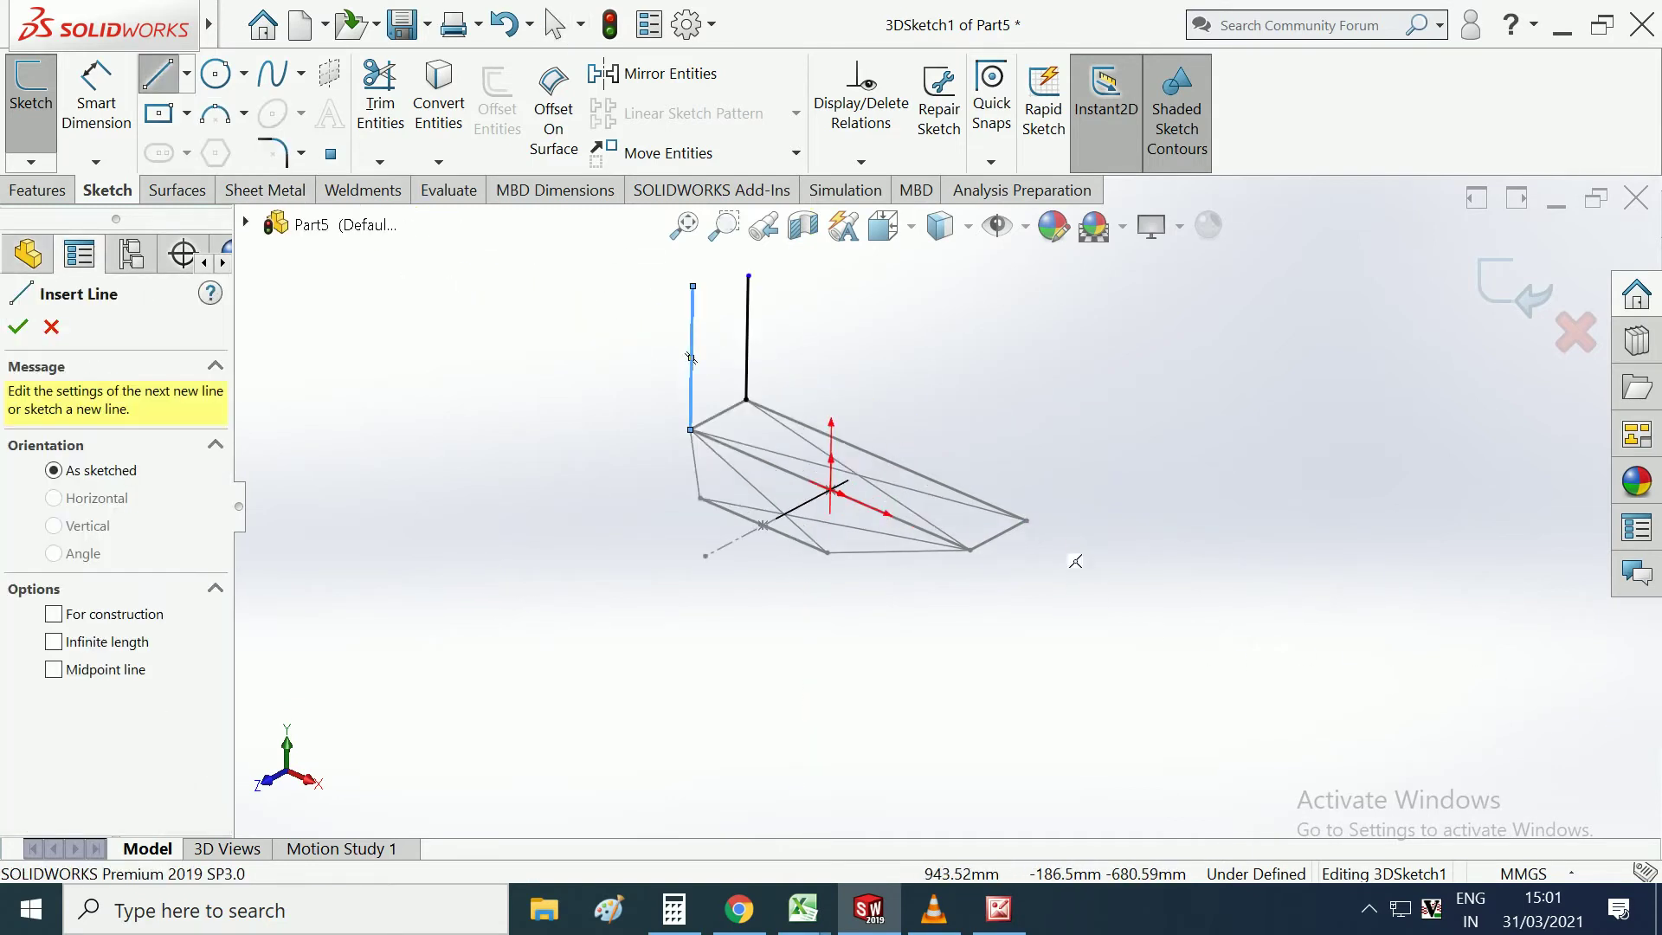
# Add two more vertical posts at the right corner joint and the next base joint.
pyautogui.click(1026, 520)
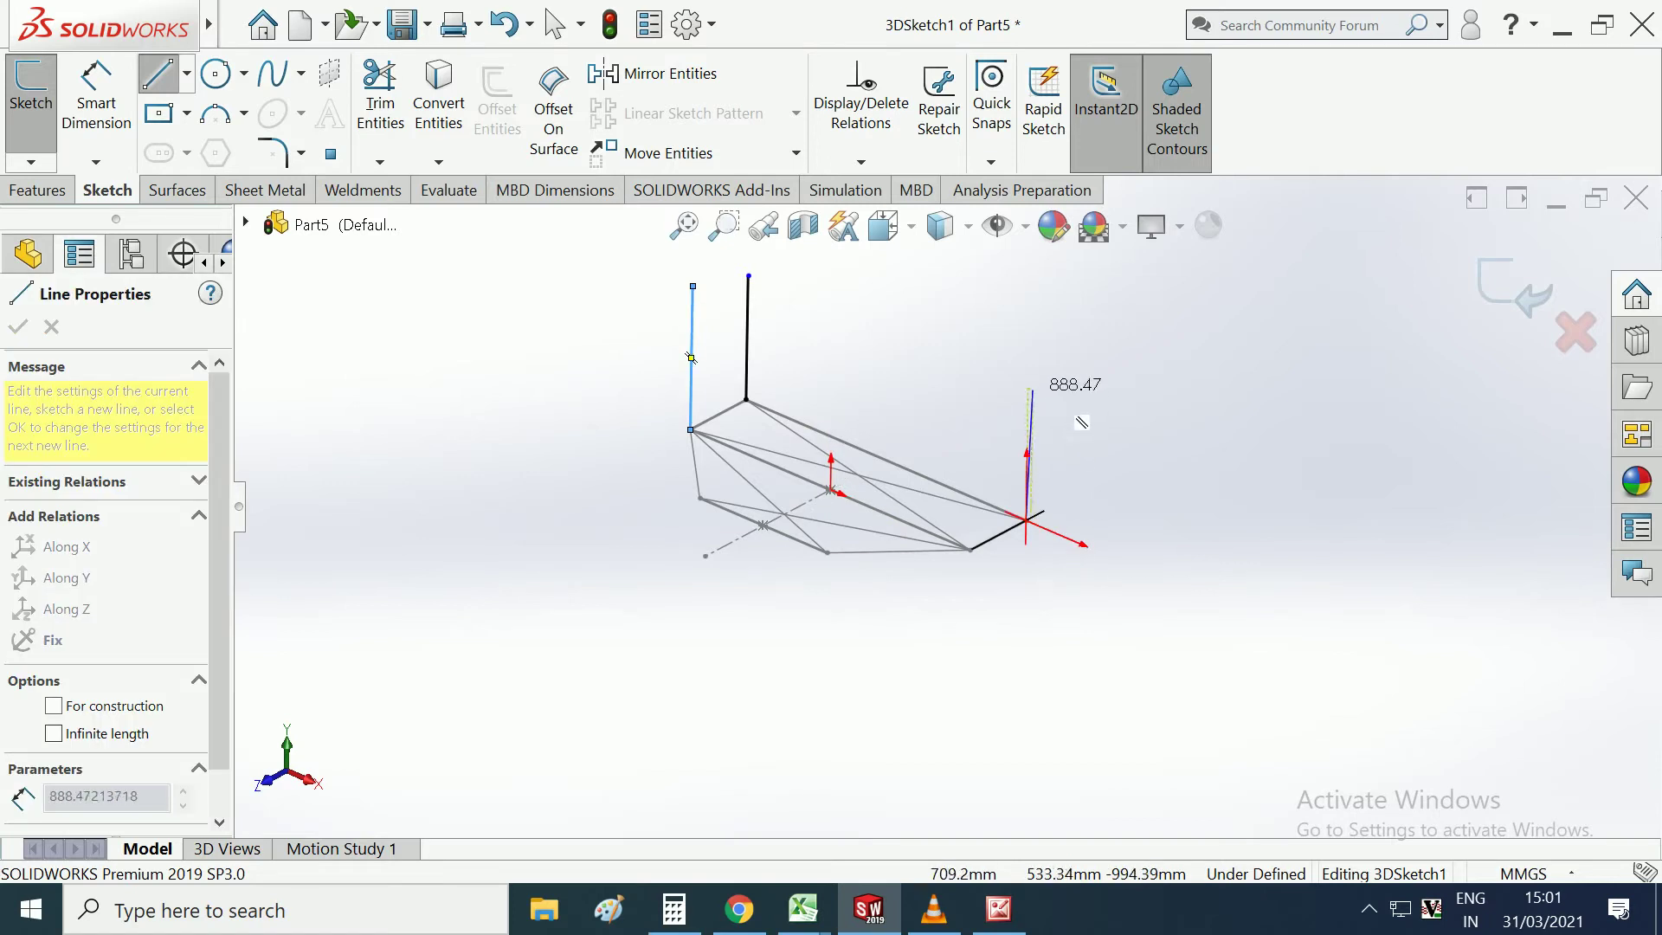
pyautogui.click(1028, 381)
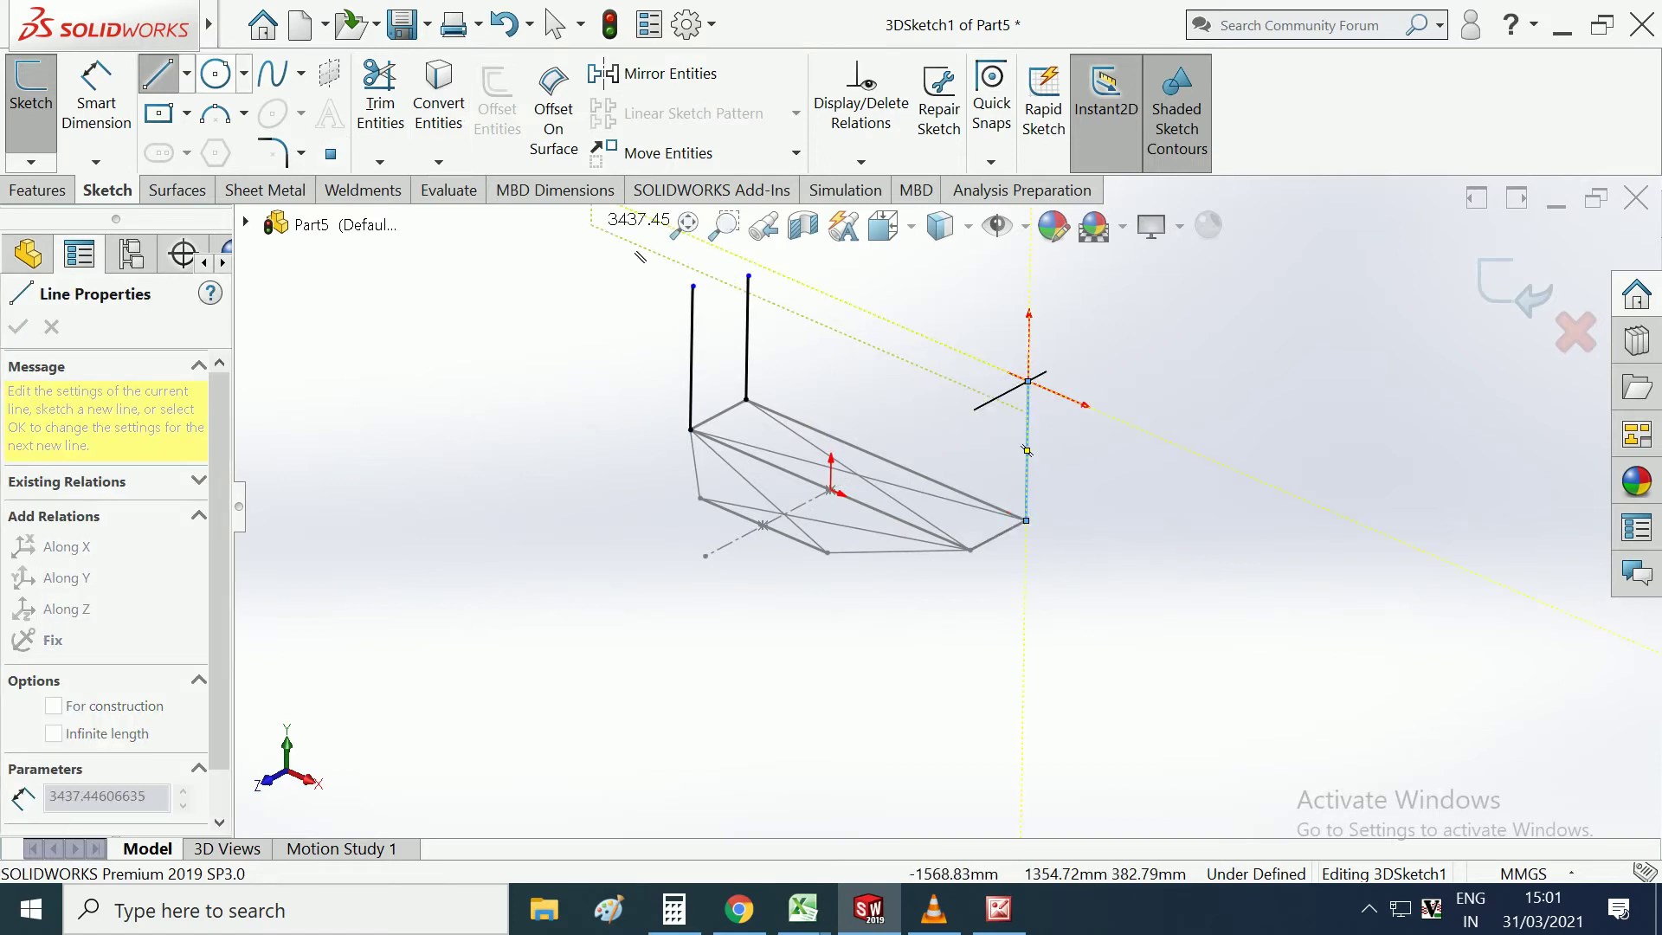
pyautogui.click(158, 74)
pyautogui.click(158, 74)
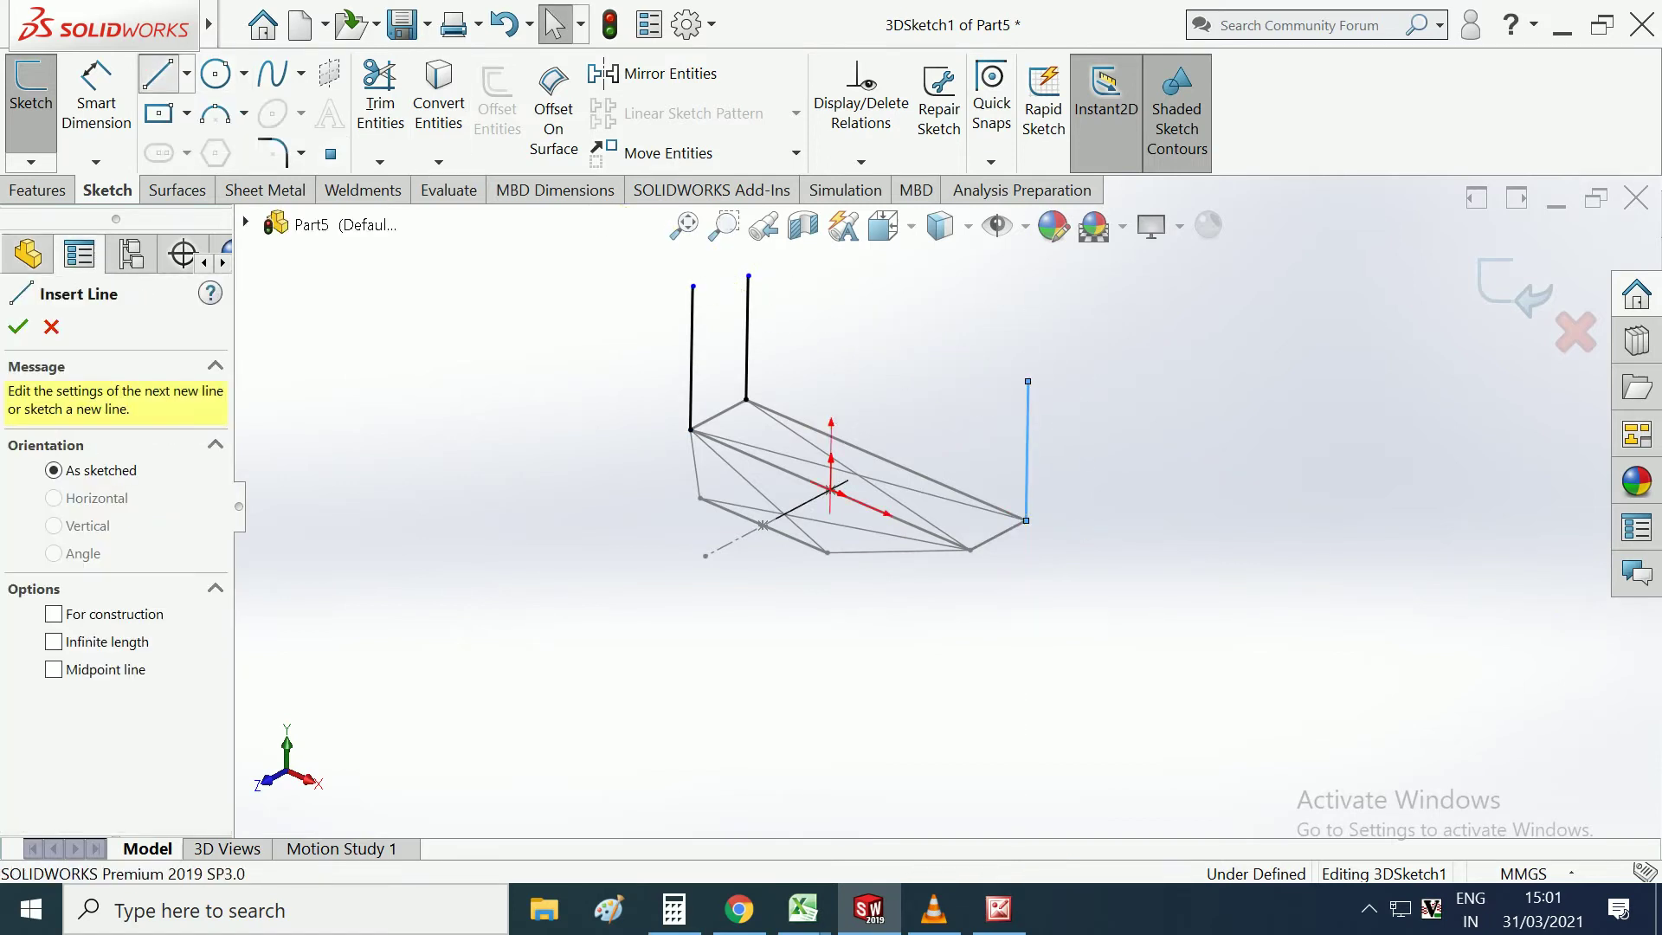
pyautogui.click(970, 550)
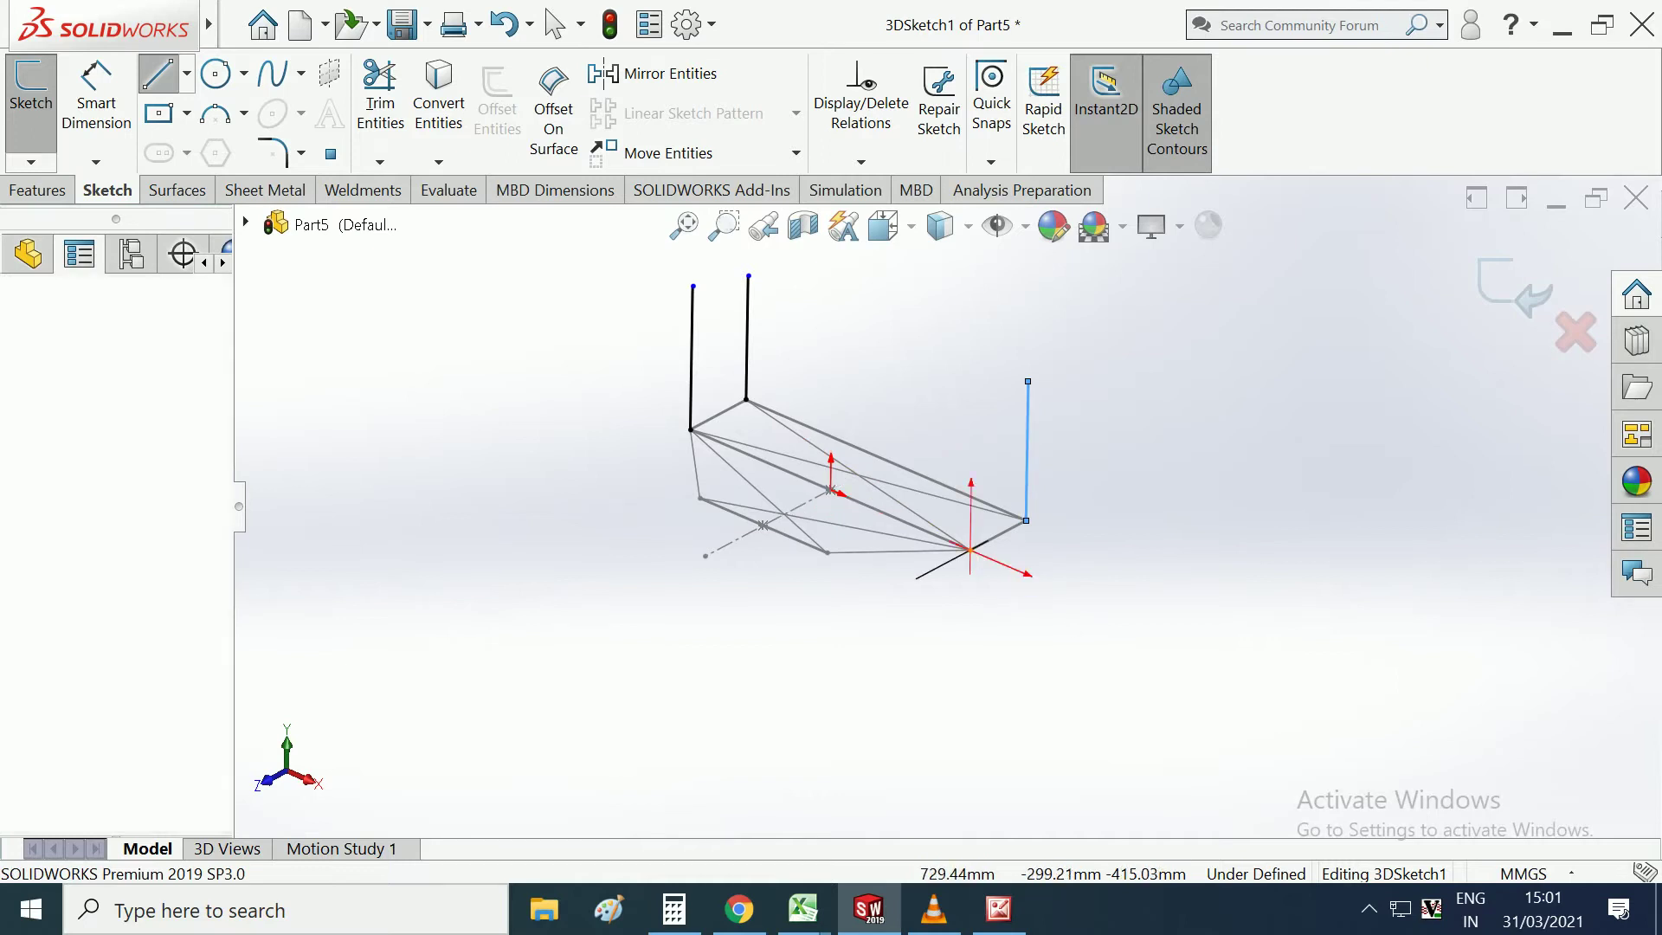
pyautogui.doubleClick(1033, 431)
pyautogui.click(970, 550)
pyautogui.press('Escape')
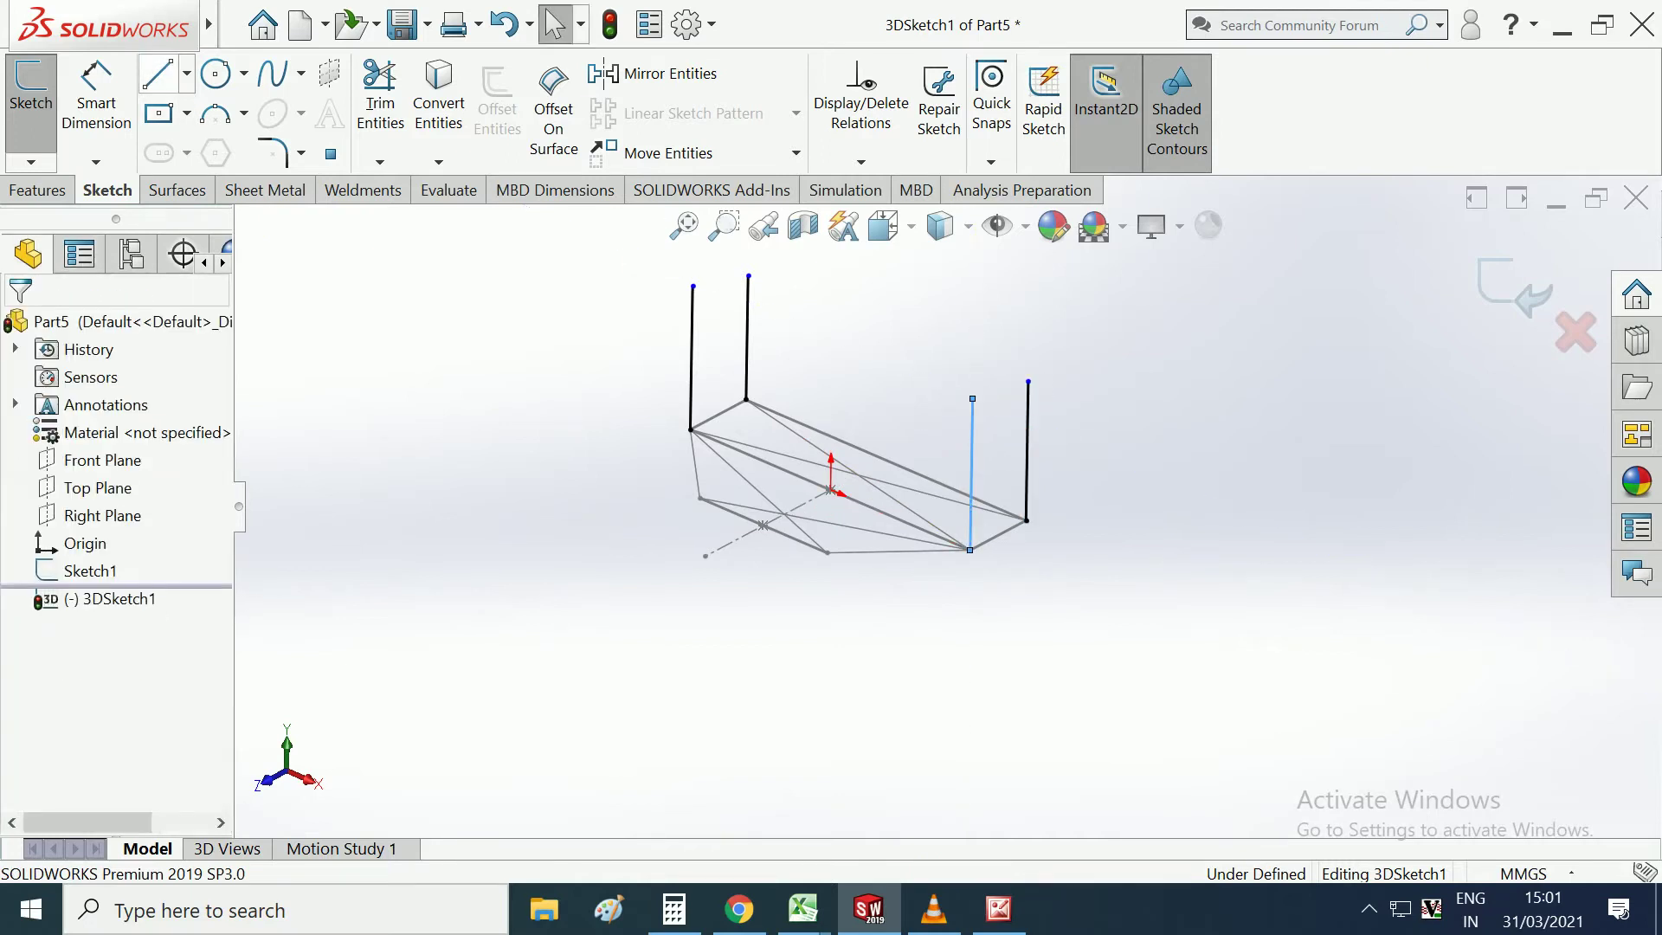
pyautogui.click(159, 74)
# Orbit around the frame and add the last two posts at the remaining base joints.
pyautogui.moveTo(649, 526)
pyautogui.mouseDown(button='middle')
pyautogui.moveTo(932, 612)
pyautogui.moveTo(909, 594)
pyautogui.mouseUp(button='middle')
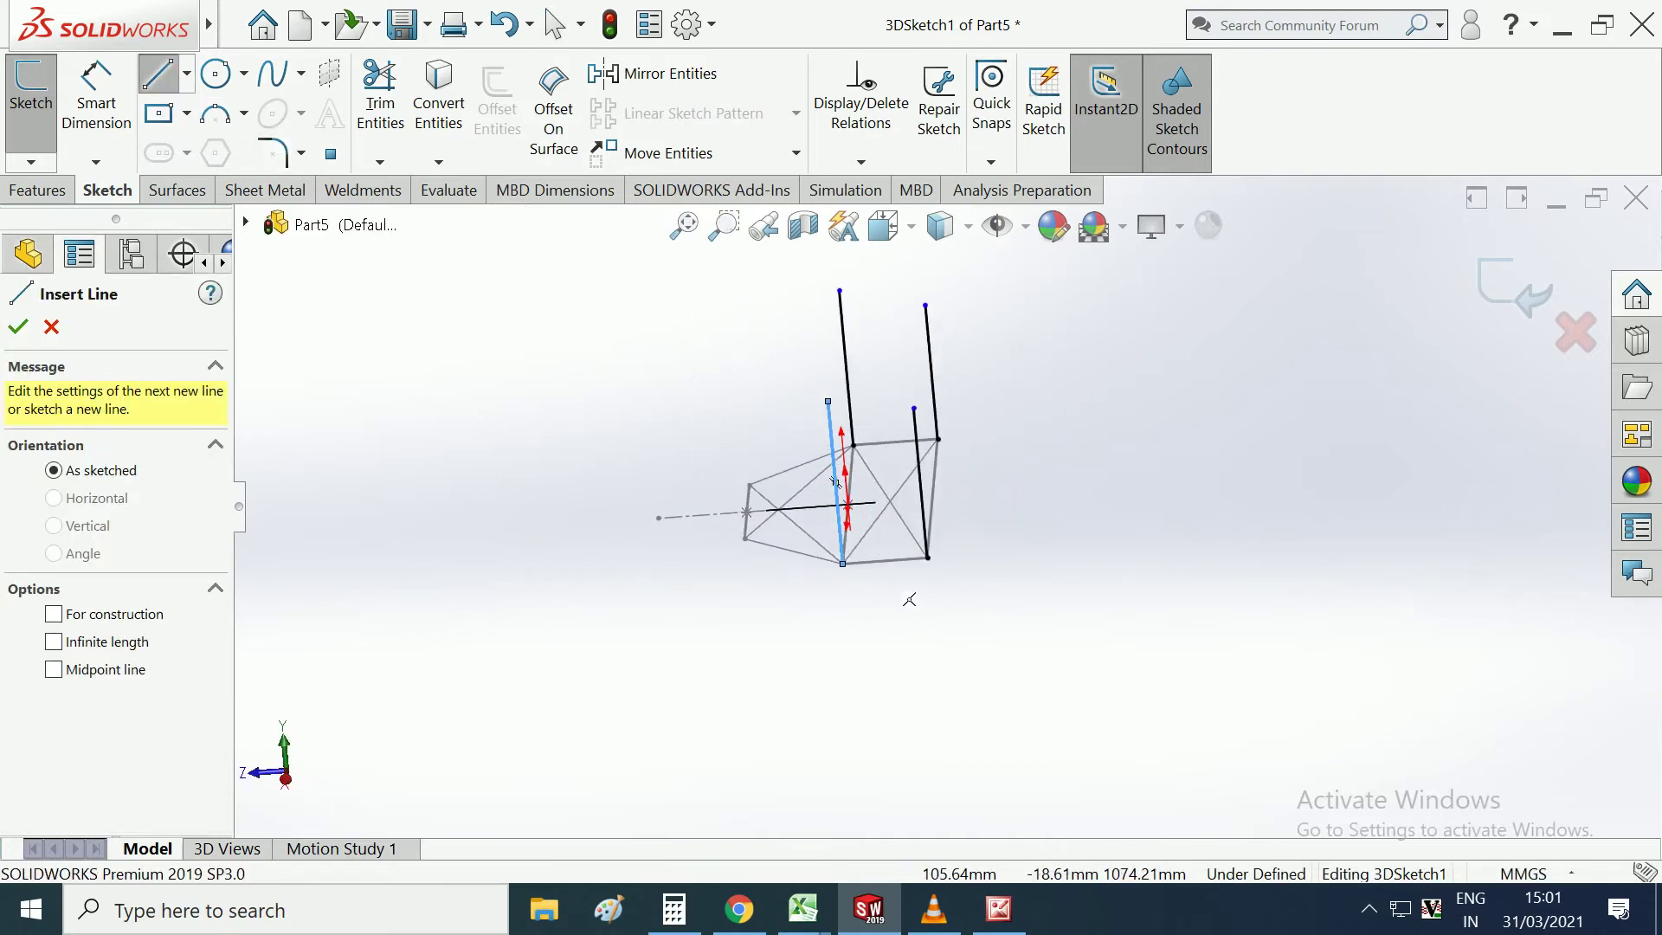
pyautogui.click(750, 486)
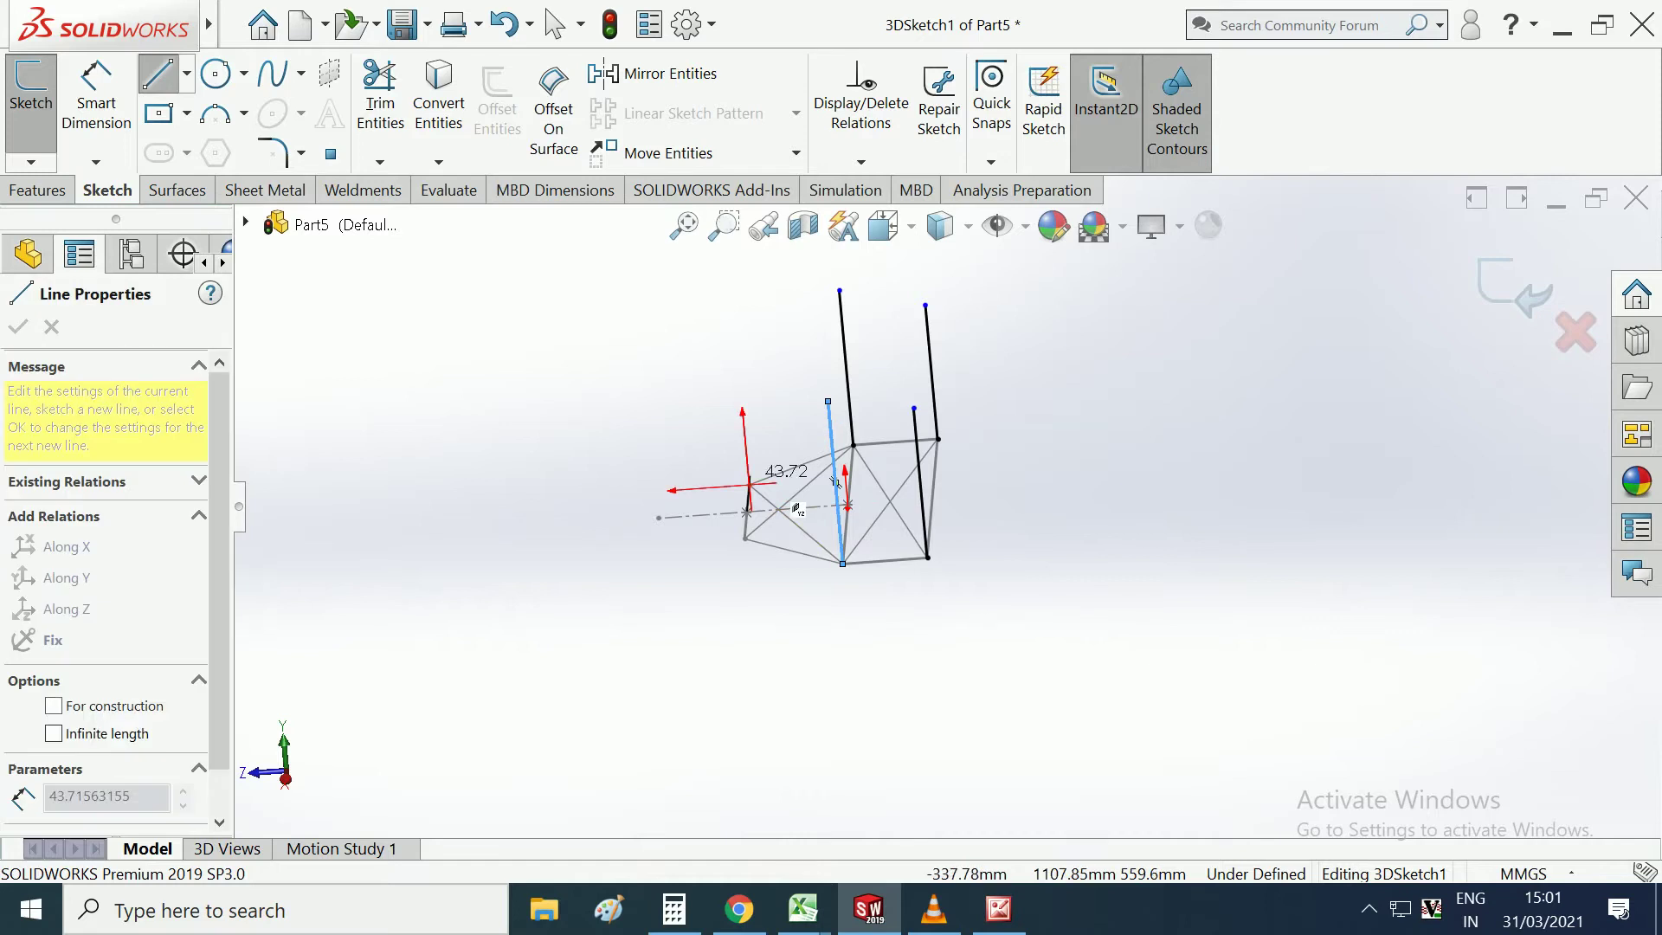
pyautogui.click(736, 332)
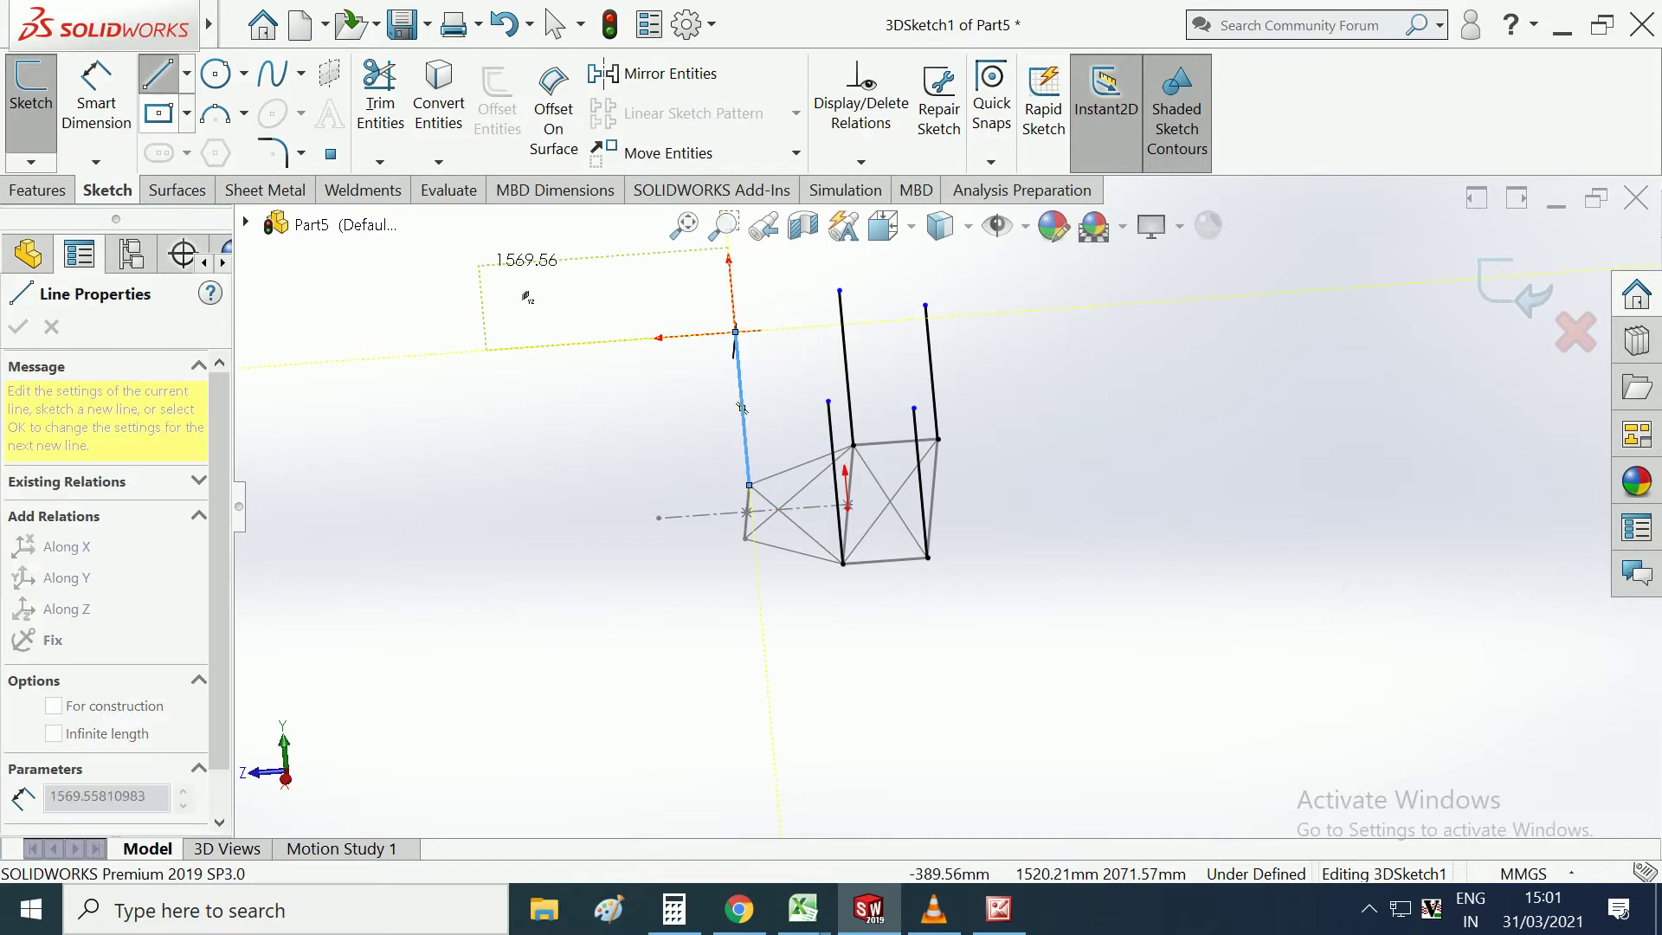
pyautogui.click(158, 77)
pyautogui.click(158, 76)
pyautogui.moveTo(972, 445)
pyautogui.mouseDown(button='middle')
pyautogui.moveTo(849, 561)
pyautogui.moveTo(711, 490)
pyautogui.mouseUp(button='middle')
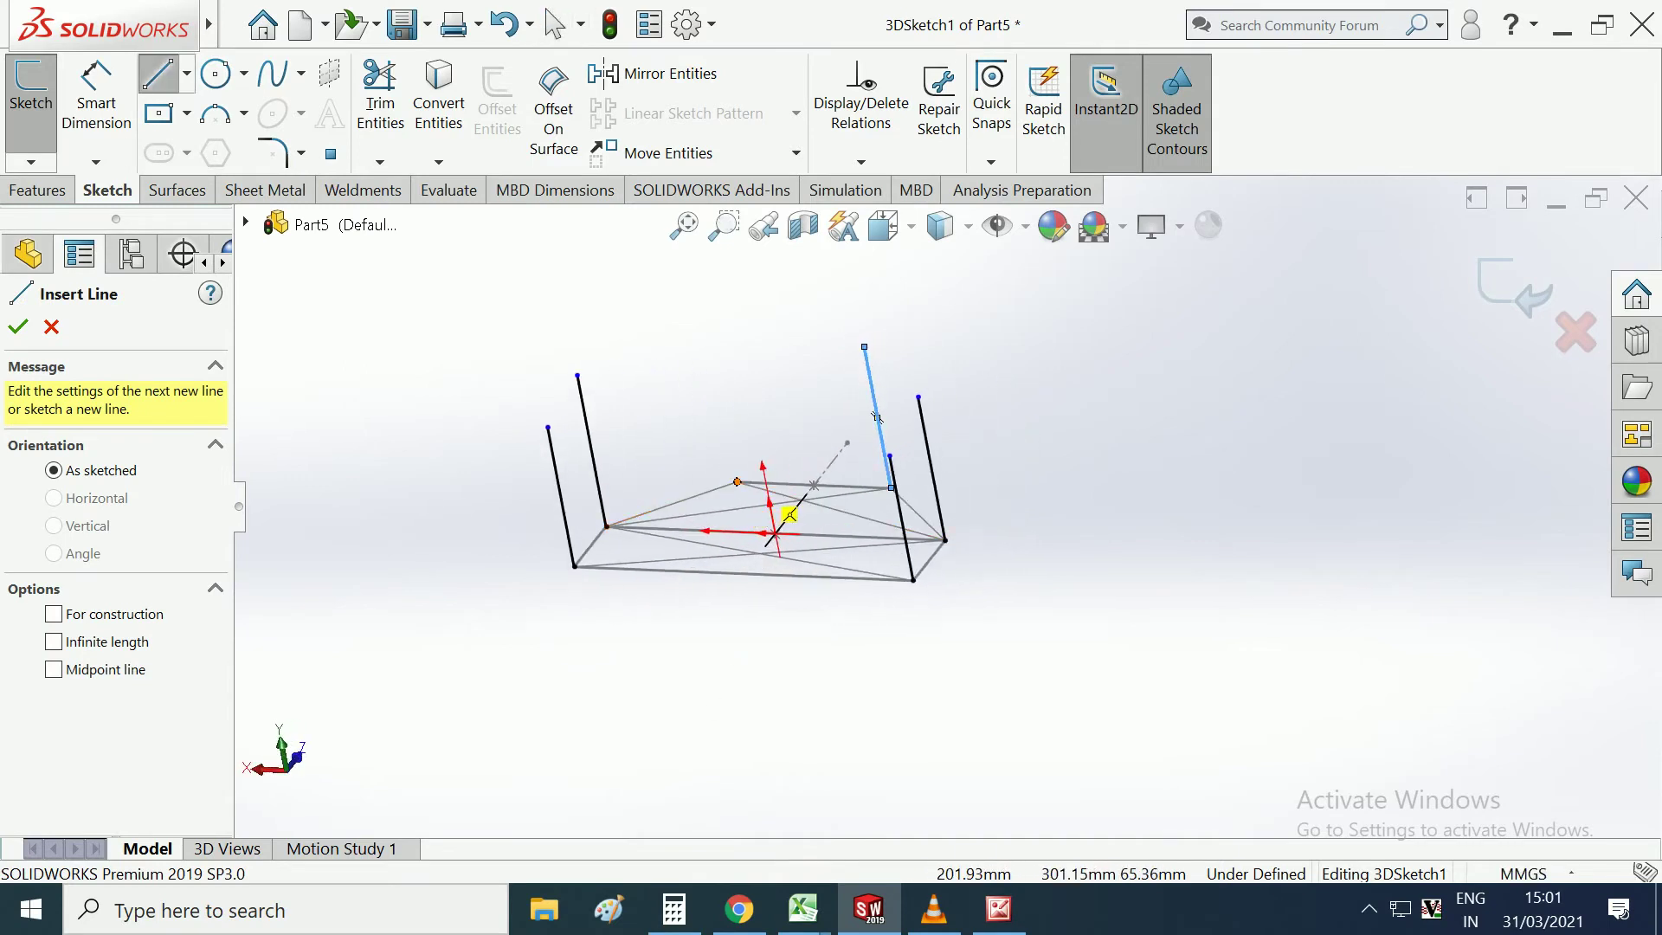
pyautogui.click(736, 482)
pyautogui.click(710, 345)
pyautogui.press('Escape')
pyautogui.moveTo(521, 297); pyautogui.dragTo(684, 294, button='middle')
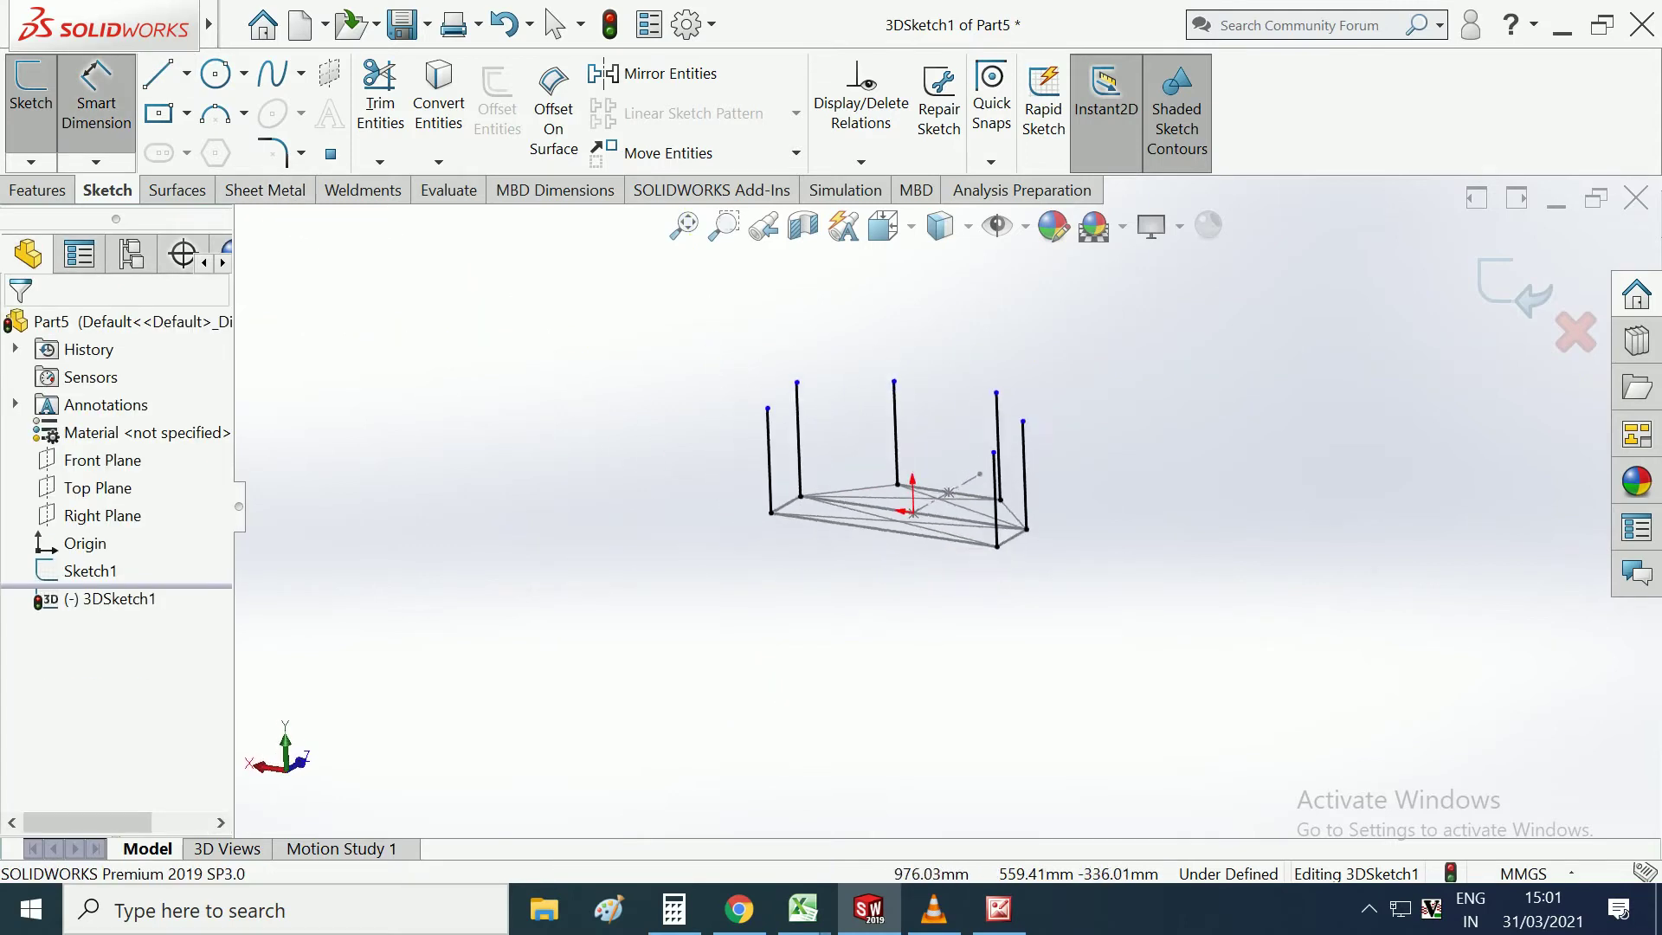
# Give the front vertical post a 500 mm length dimension.
pyautogui.scroll(-2, 632, 485)
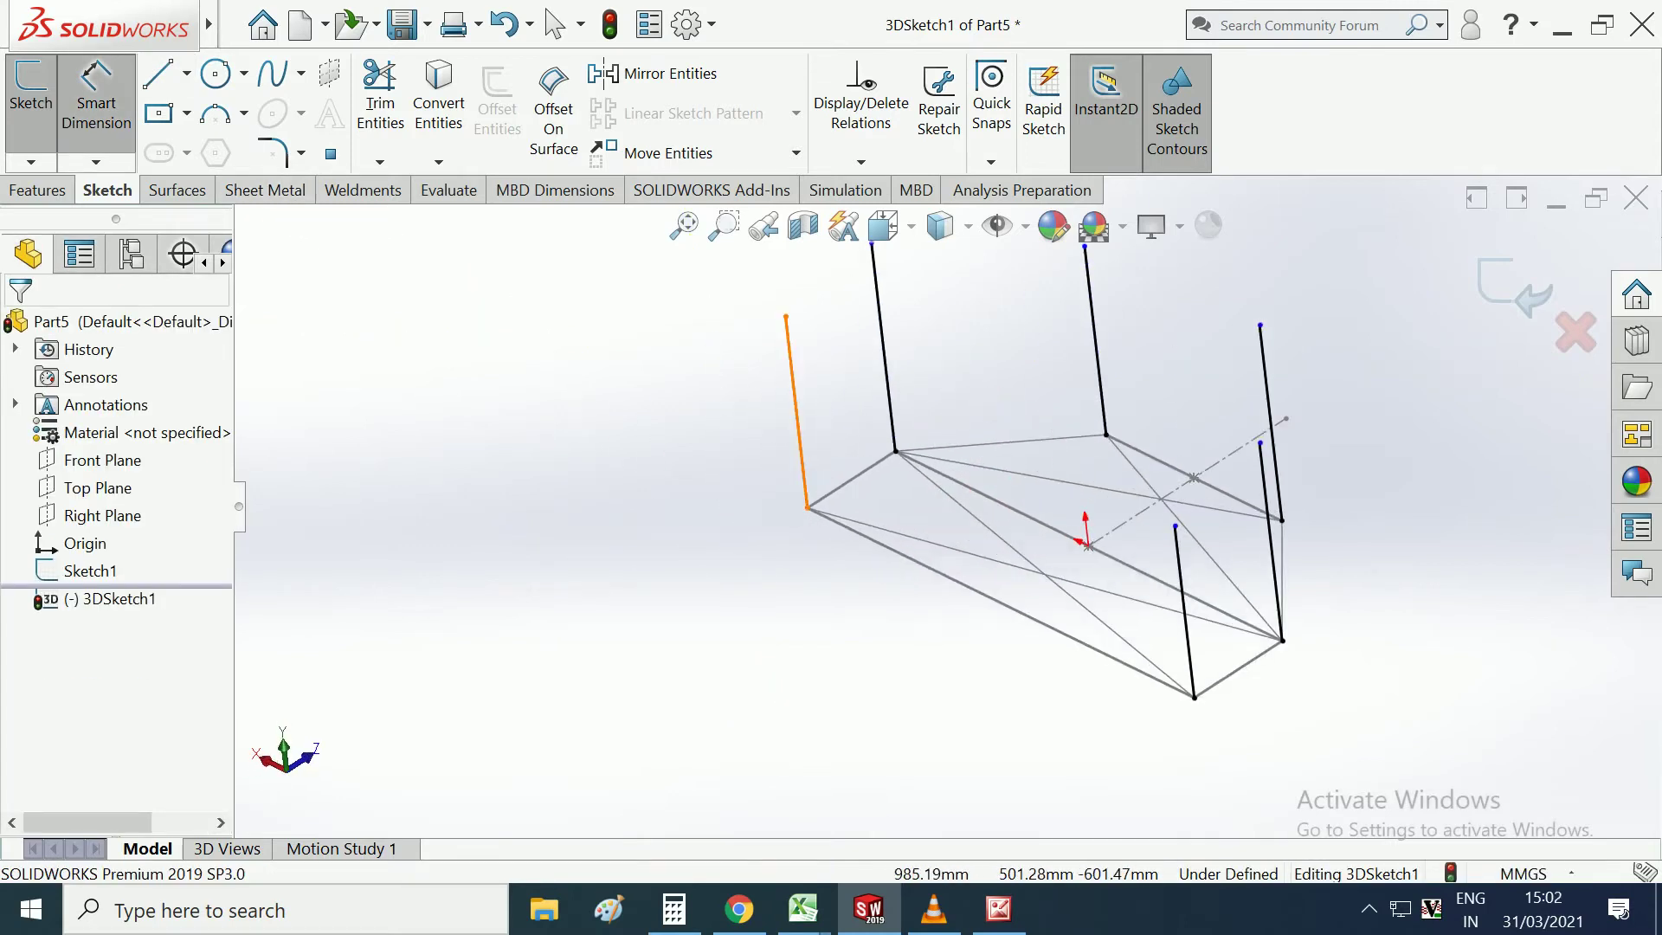
pyautogui.click(796, 412)
pyautogui.click(756, 436)
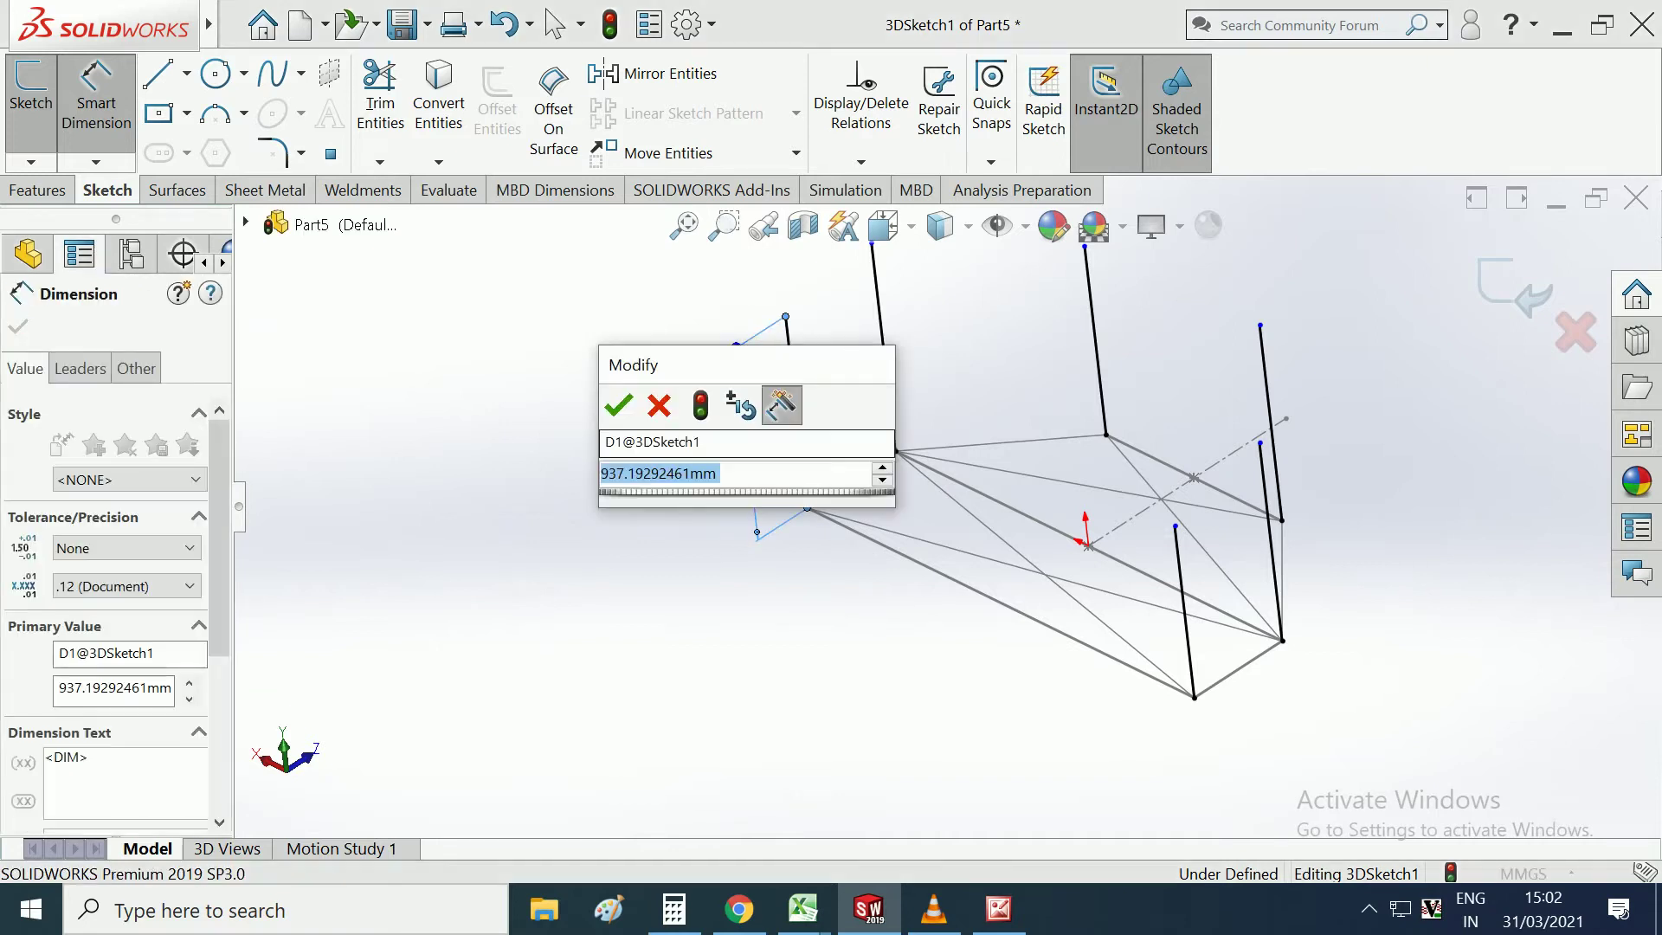
pyautogui.write('500')
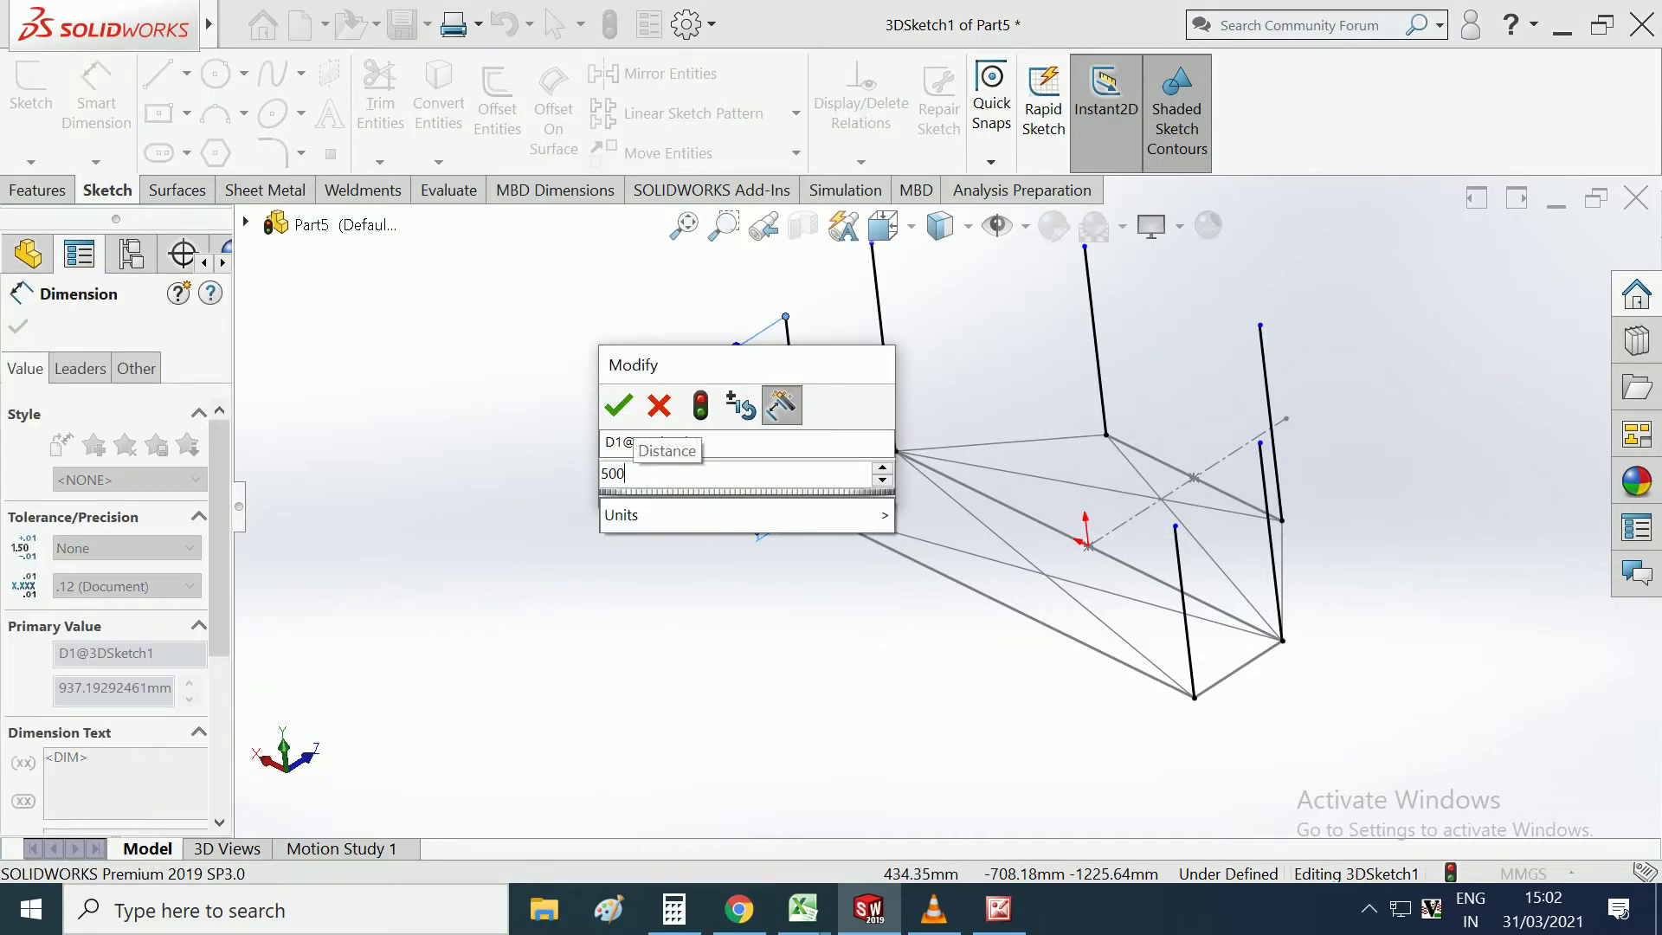
pyautogui.press('Return')
pyautogui.scroll(5, 944, 506)
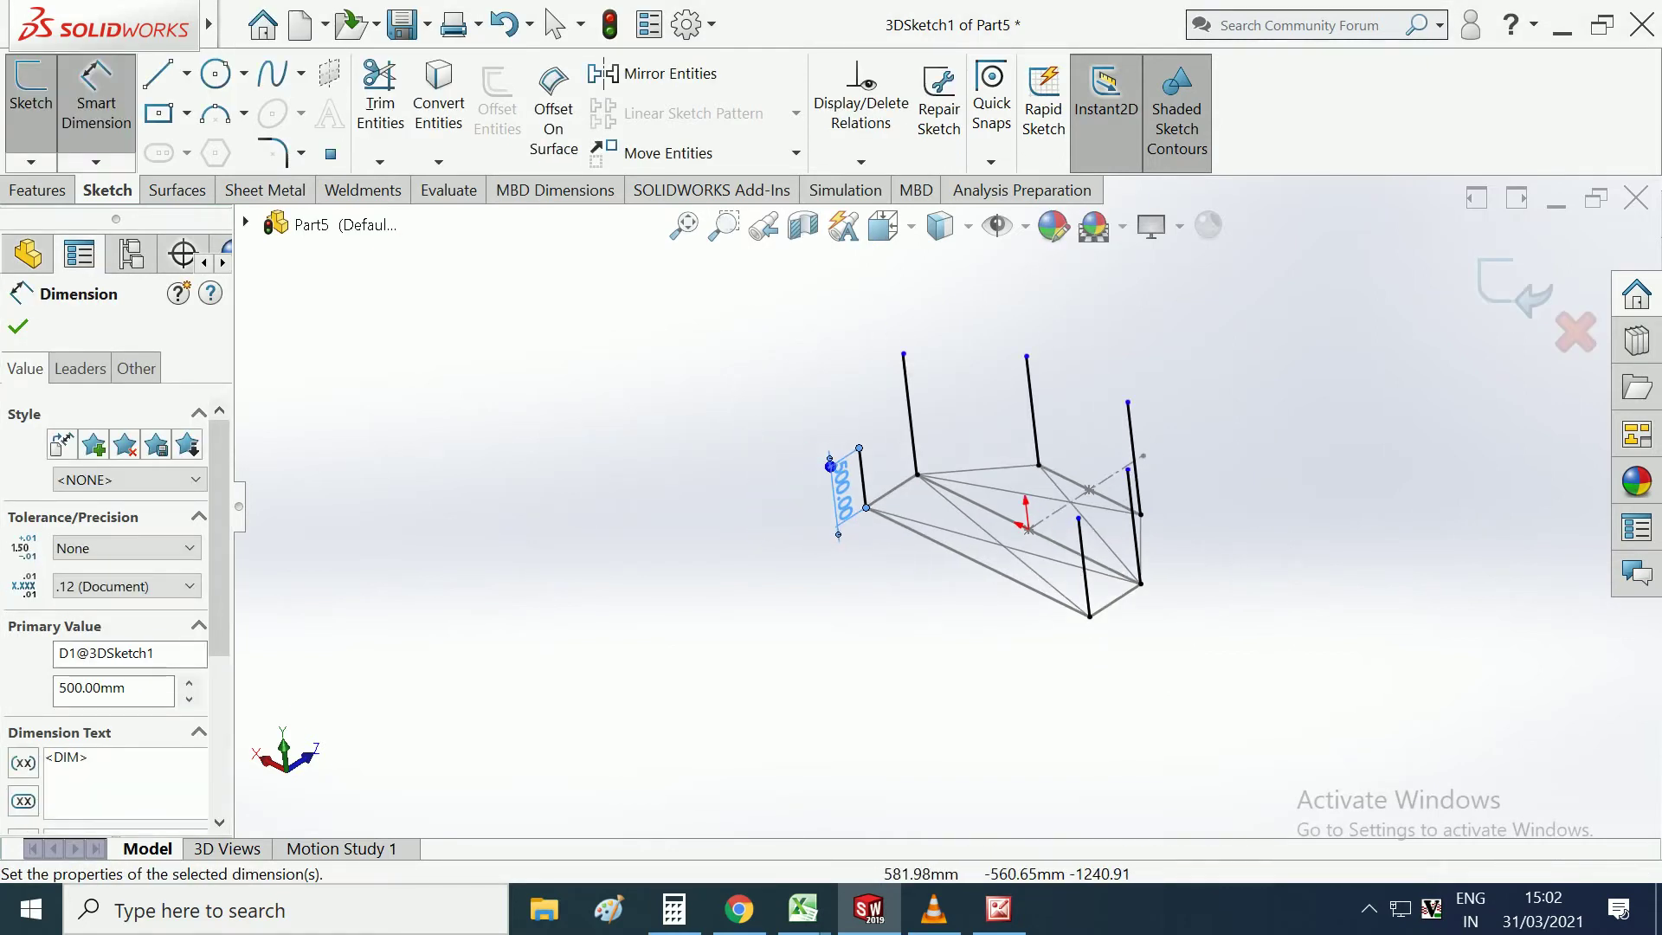
pyautogui.press('Escape')
pyautogui.press('Escape')
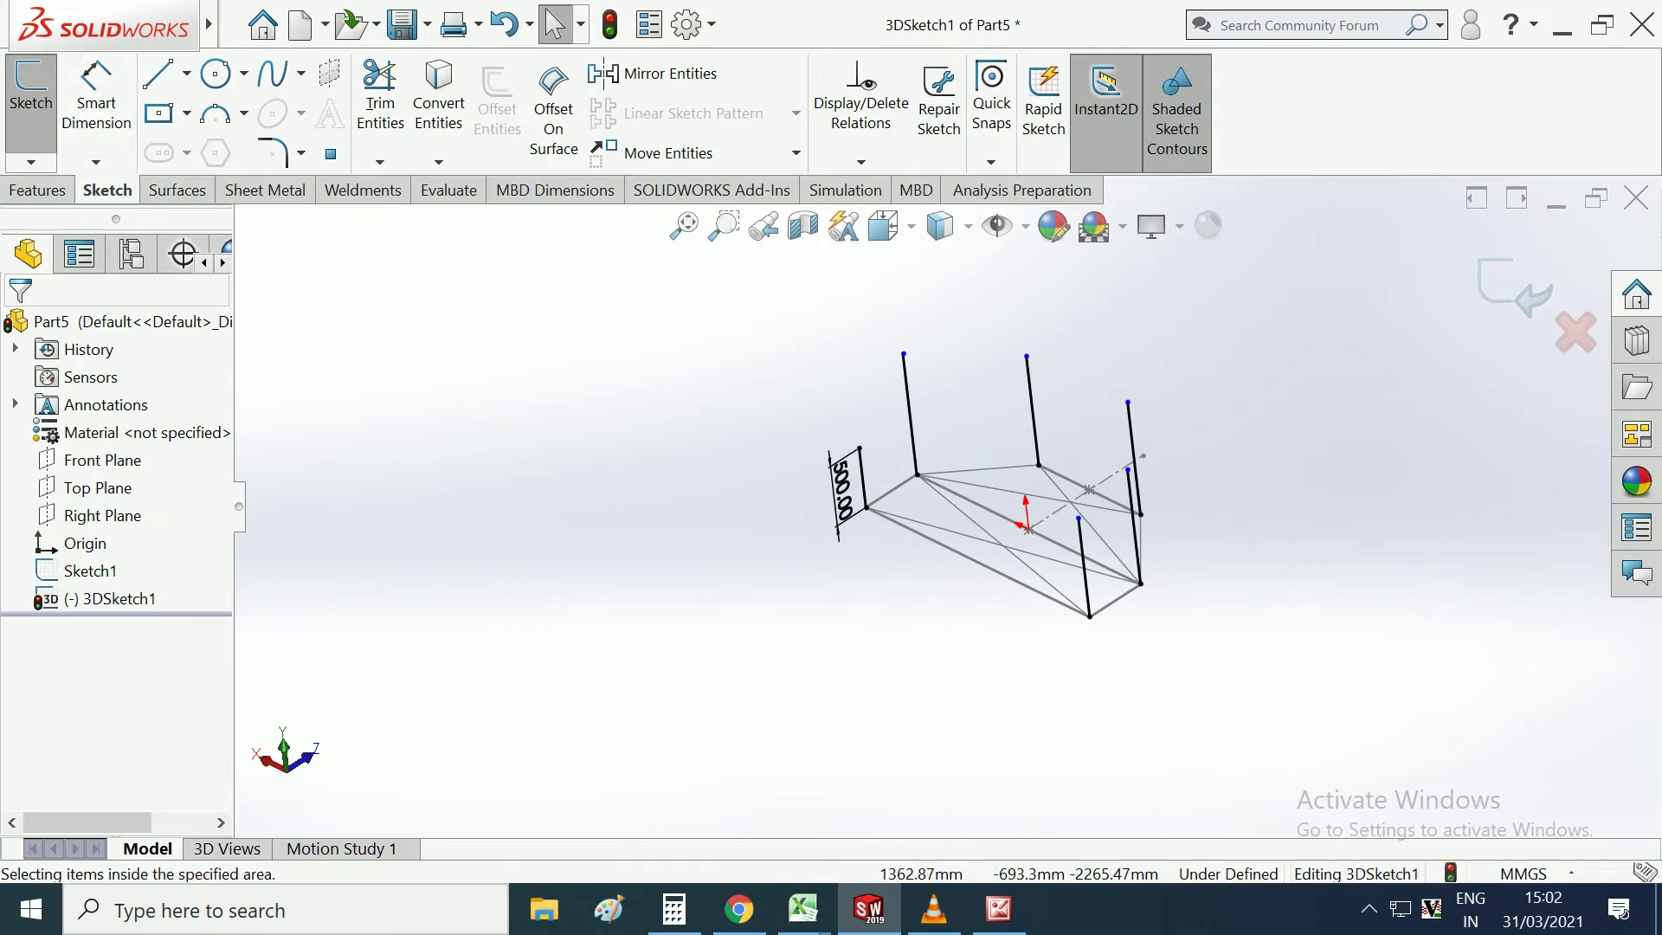
pyautogui.scroll(-2, 1355, 411)
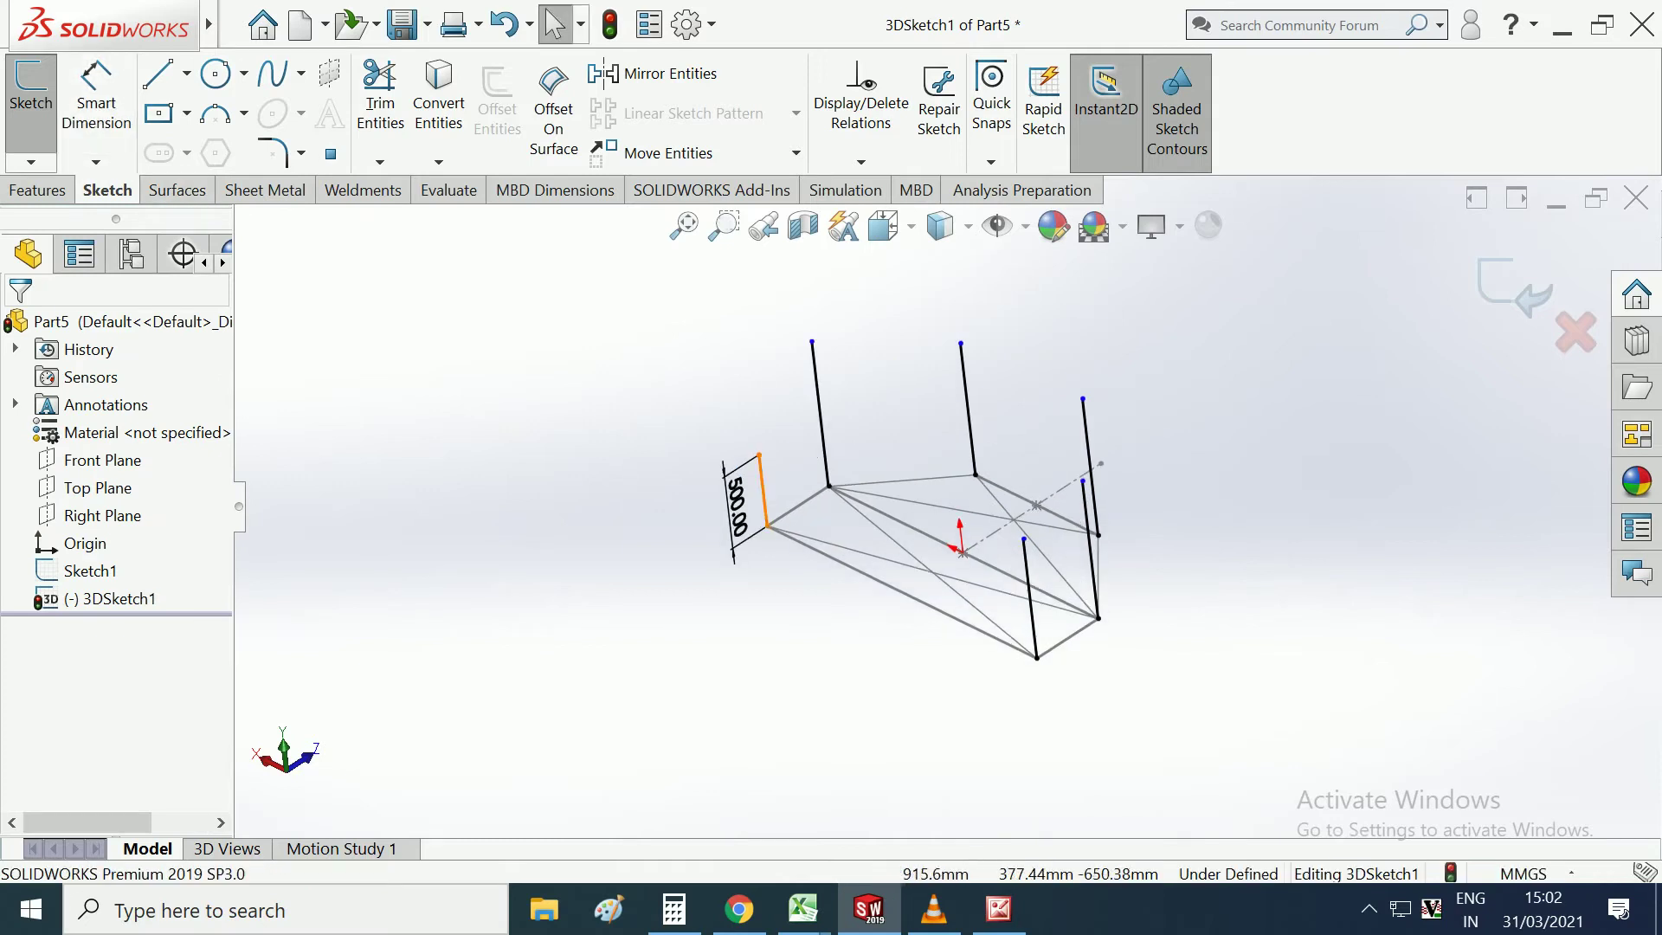
pyautogui.click(762, 489)
# Select all six vertical posts and apply an Equal relation to them.
pyautogui.rightClick(762, 489)
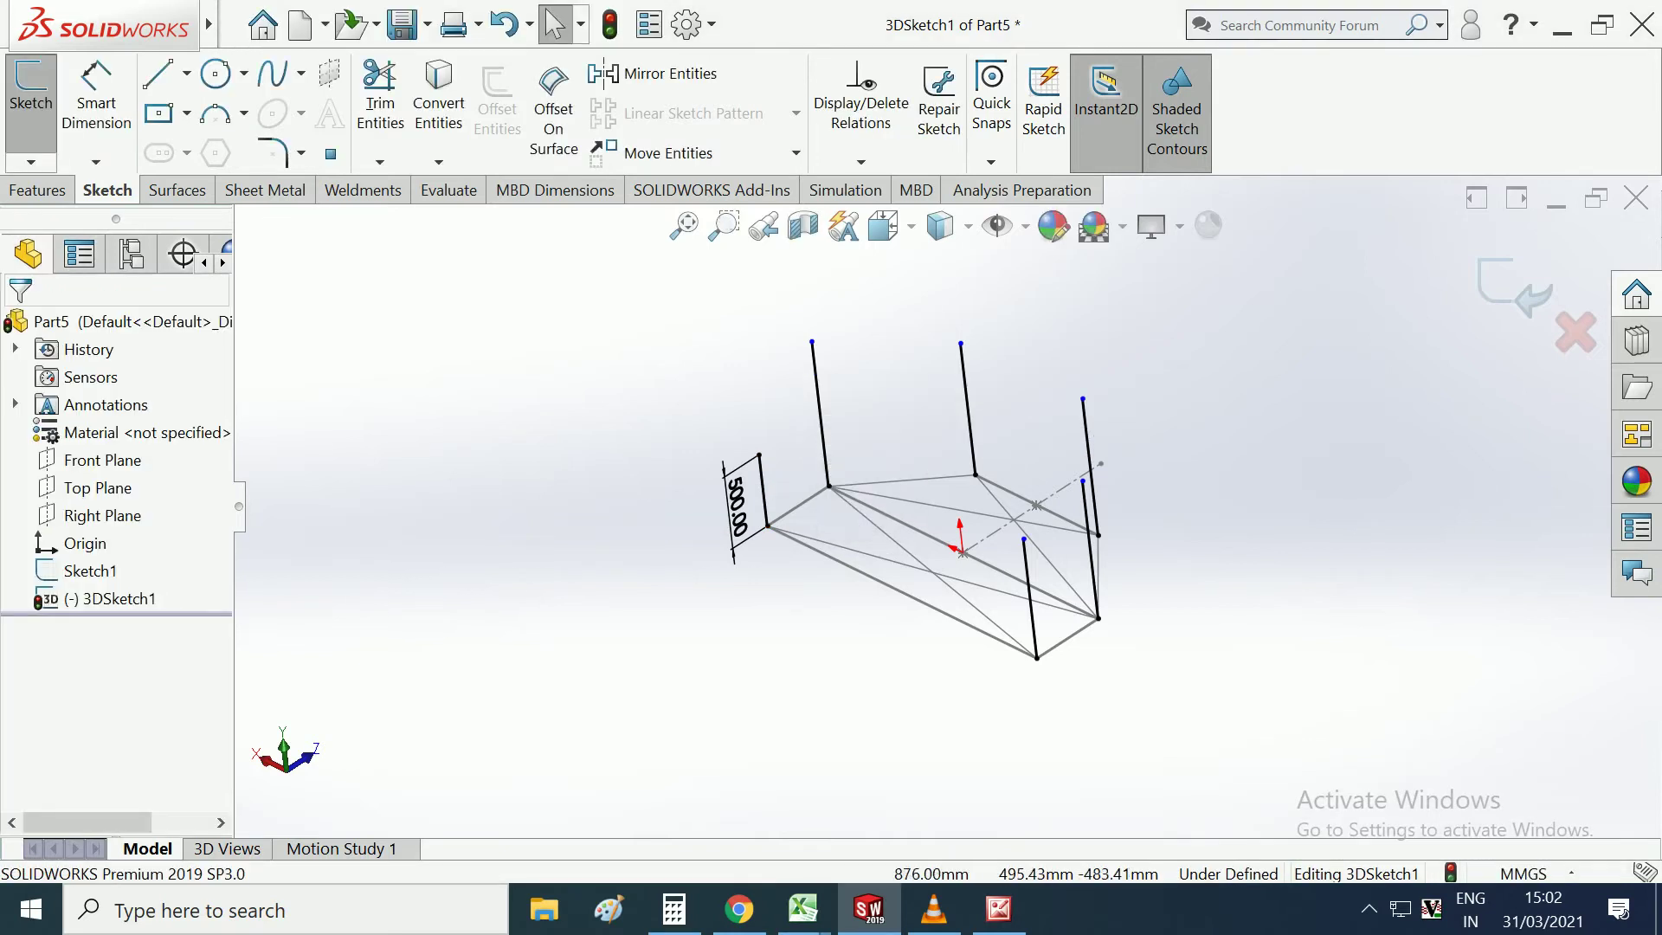
pyautogui.click(762, 490)
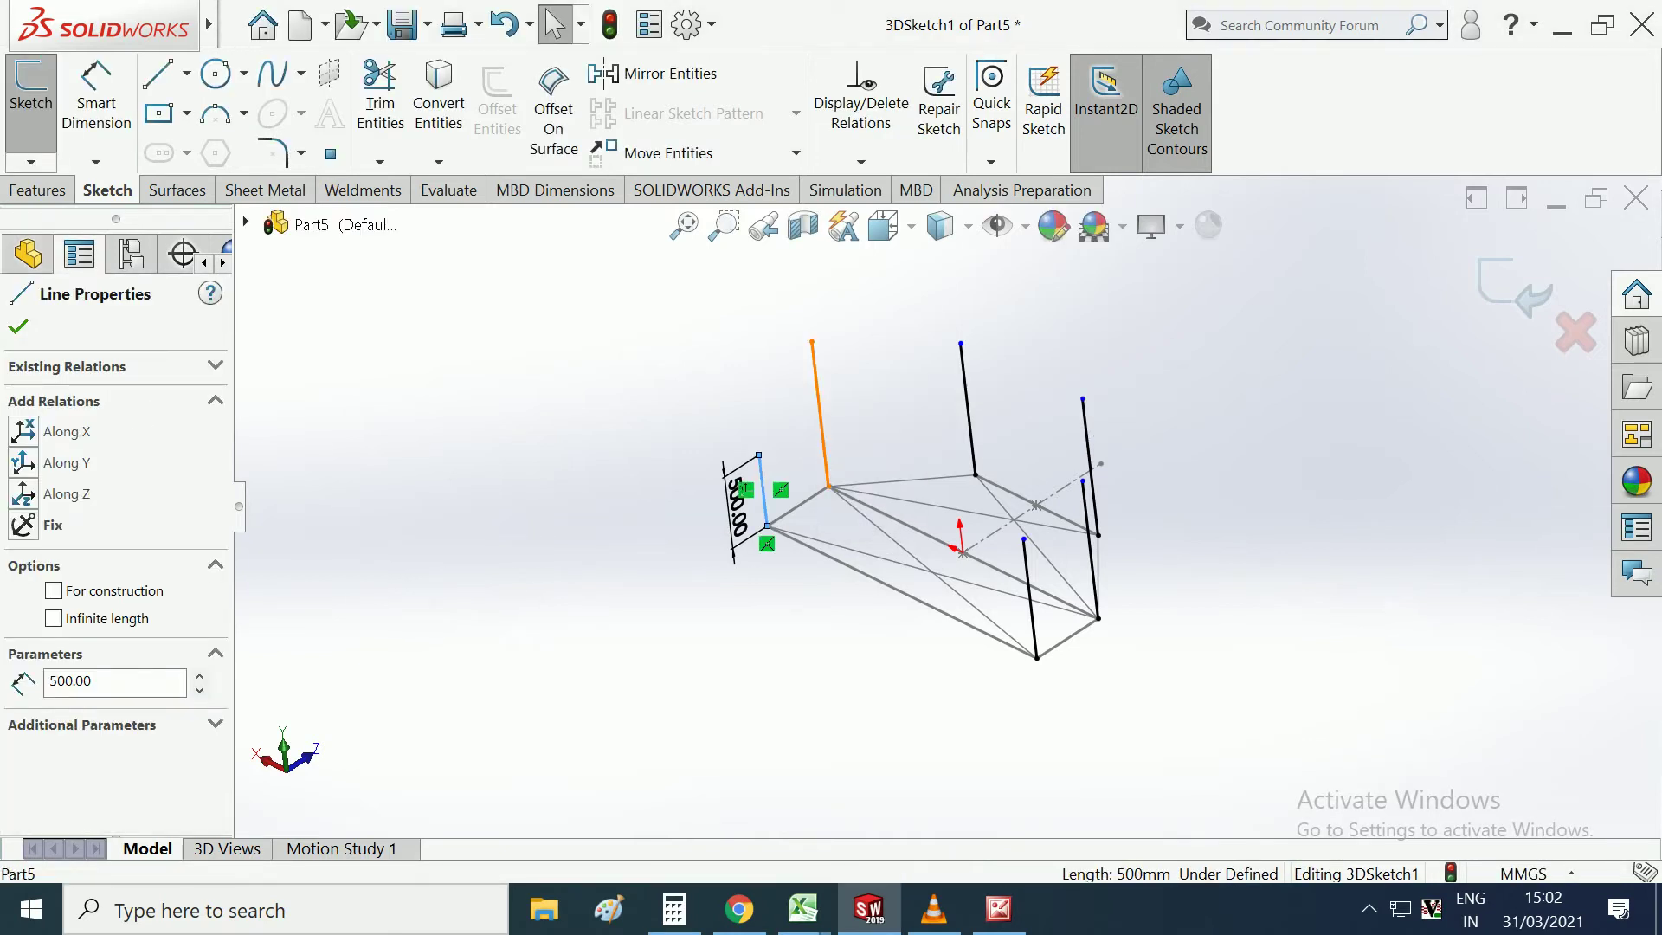
pyautogui.keyDown('ctrl'); pyautogui.click(821, 414); pyautogui.keyUp('ctrl')
pyautogui.keyDown('ctrl'); pyautogui.click(968, 407); pyautogui.keyUp('ctrl')
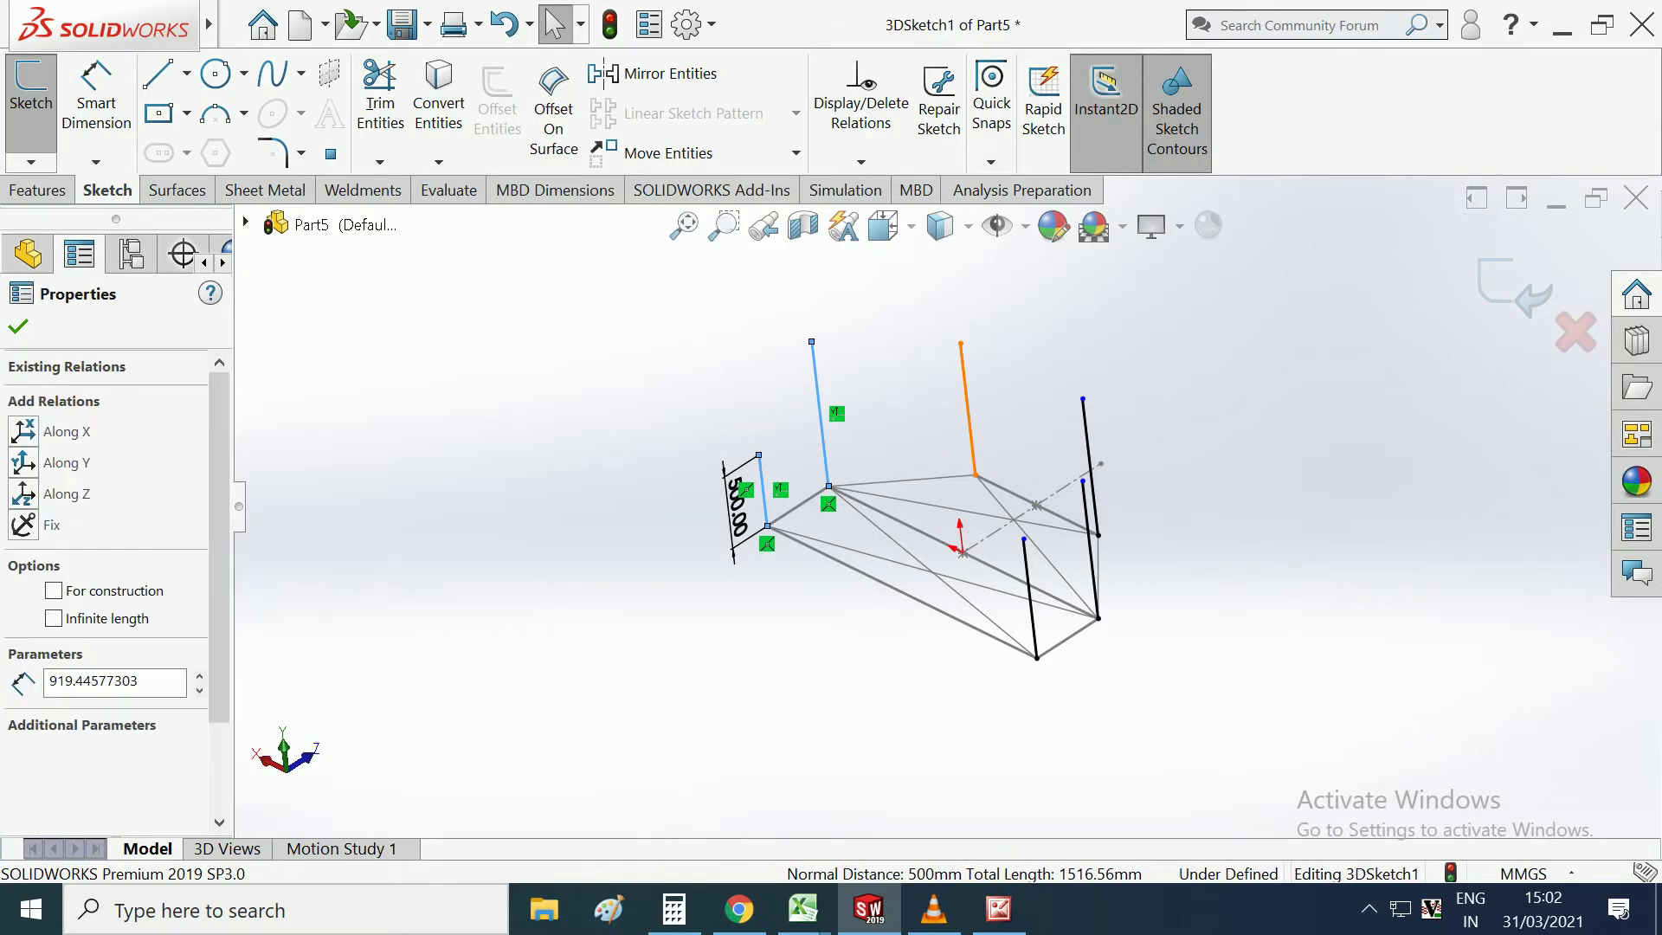
pyautogui.keyDown('ctrl'); pyautogui.click(1090, 468); pyautogui.keyUp('ctrl')
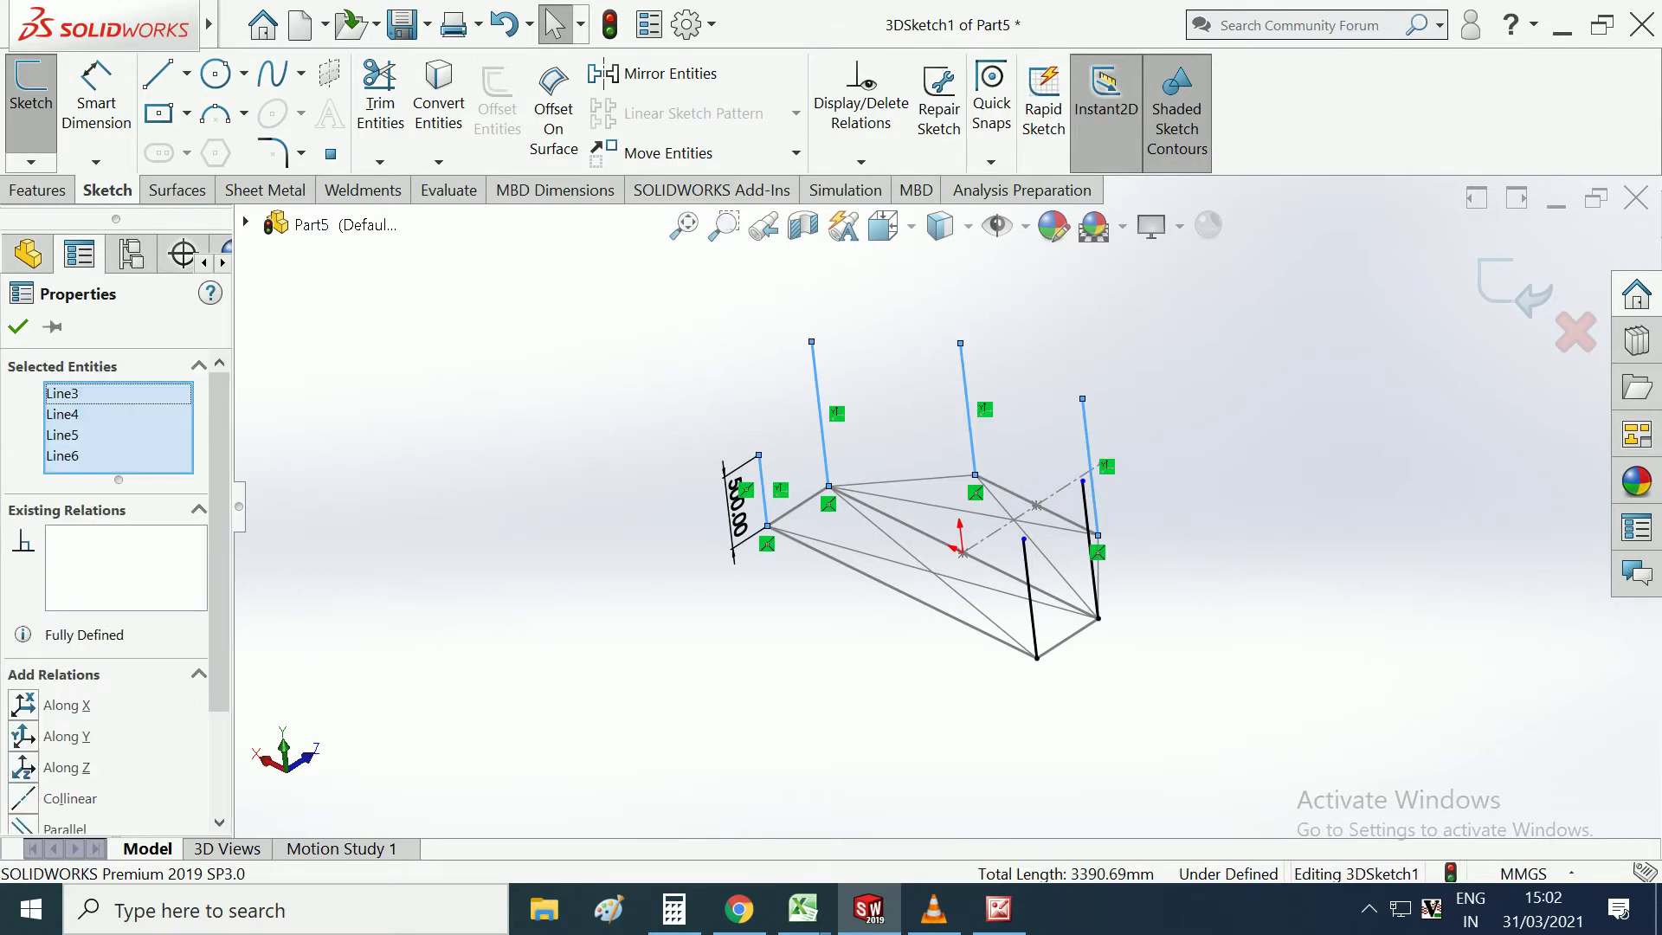
pyautogui.keyDown('ctrl'); pyautogui.click(1089, 554); pyautogui.keyUp('ctrl')
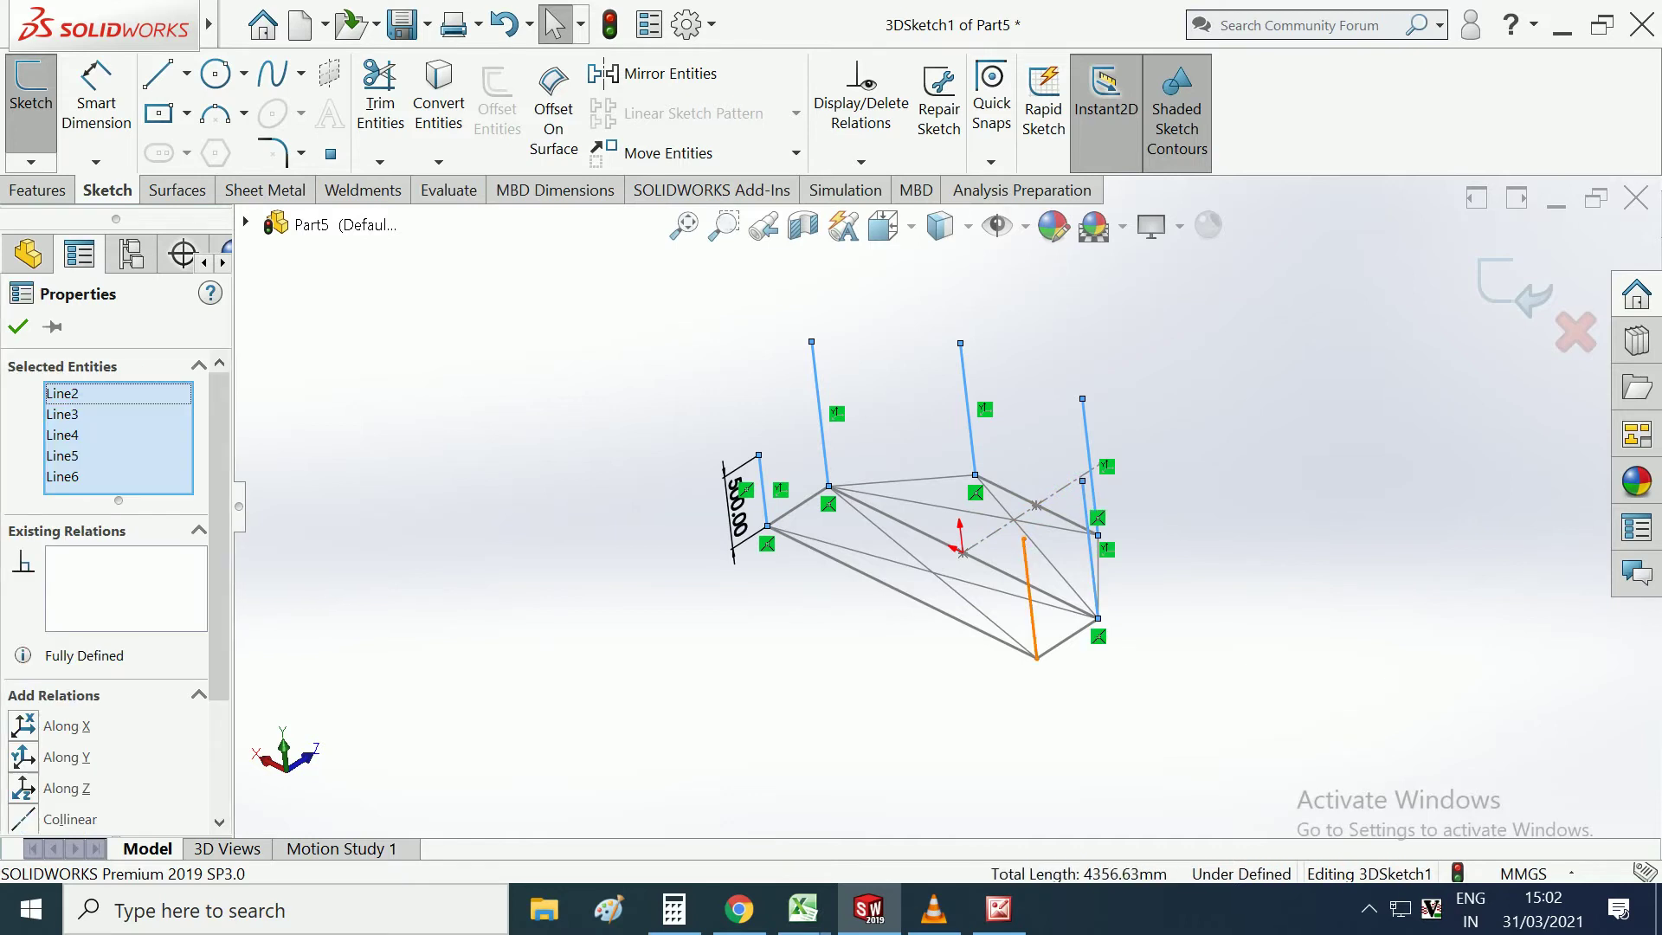
pyautogui.keyDown('ctrl'); pyautogui.click(1031, 598); pyautogui.keyUp('ctrl')
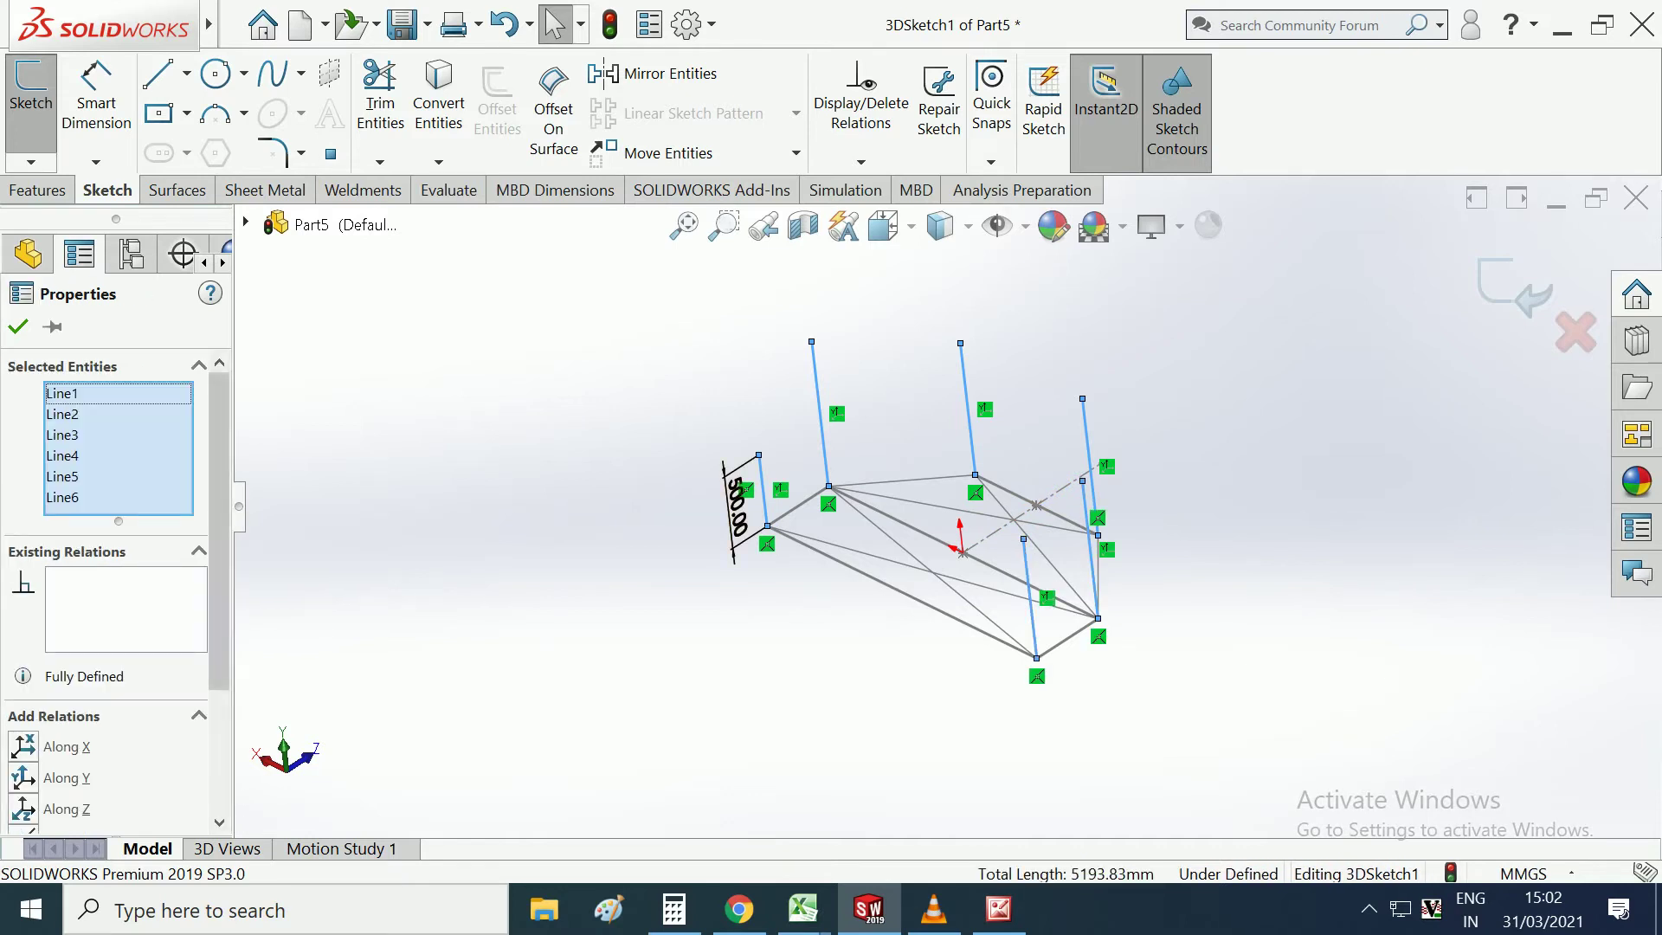
pyautogui.scroll(-3, 113, 607)
pyautogui.click(23, 754)
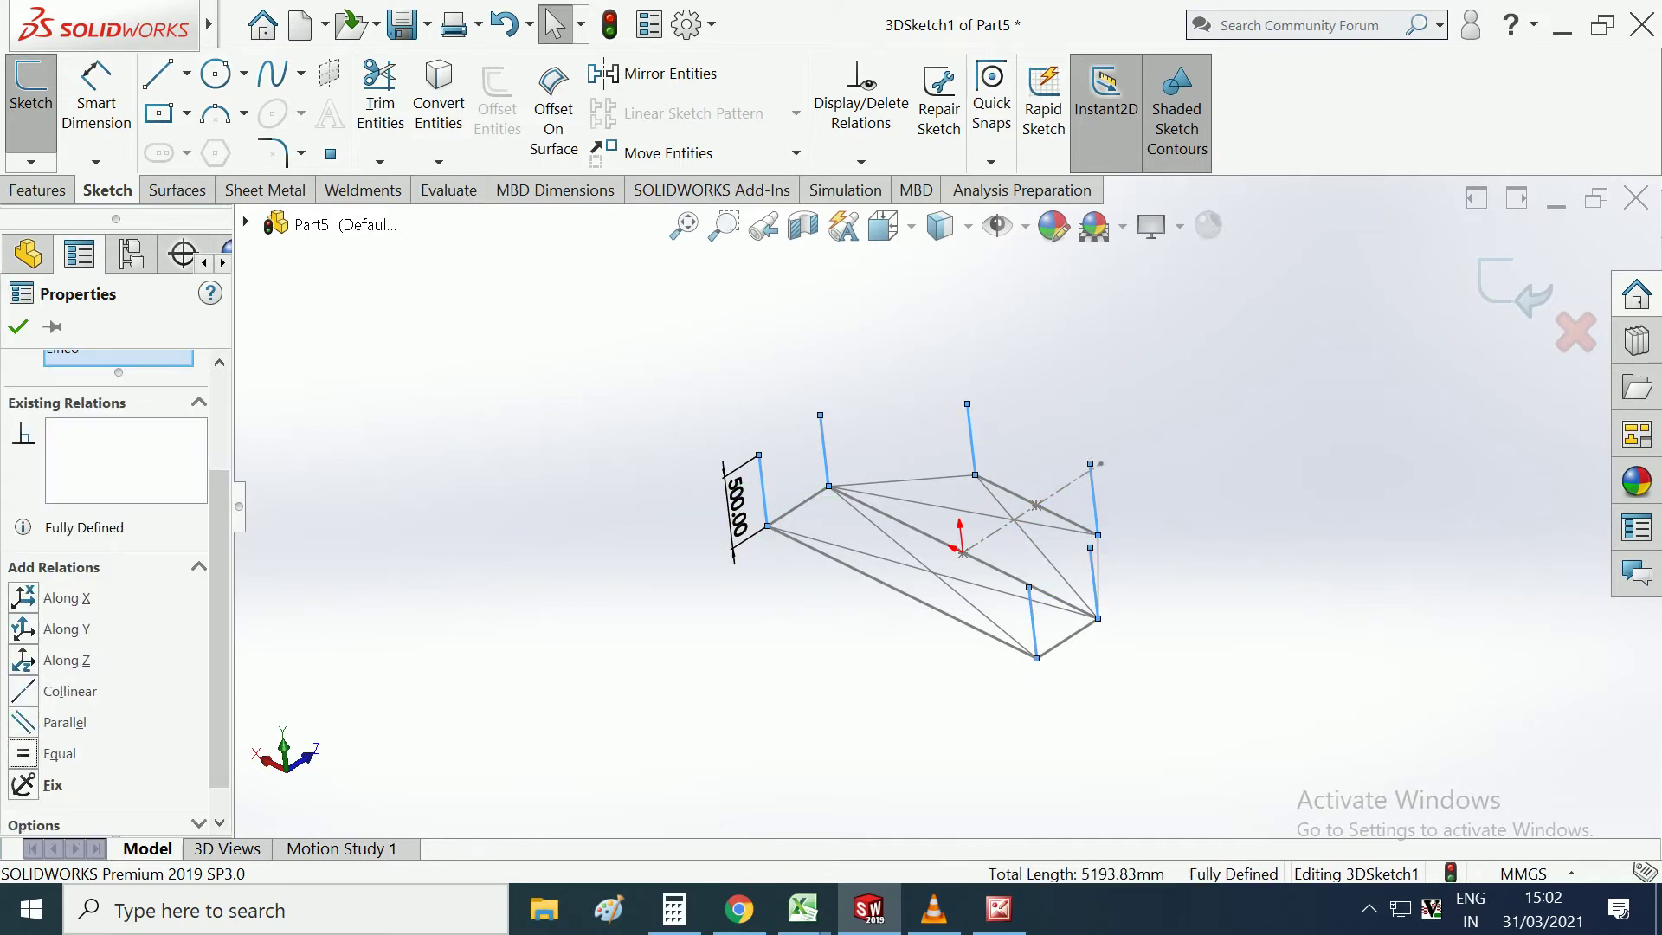
pyautogui.press('Escape')
pyautogui.moveTo(952, 528); pyautogui.dragTo(1004, 554, button='middle')
# Draw top members joining the tops of the left and middle posts.
pyautogui.press('f')
pyautogui.moveTo(780, 520)
pyautogui.mouseDown(button='middle')
pyautogui.moveTo(952, 519)
pyautogui.moveTo(831, 485)
pyautogui.mouseUp(button='middle')
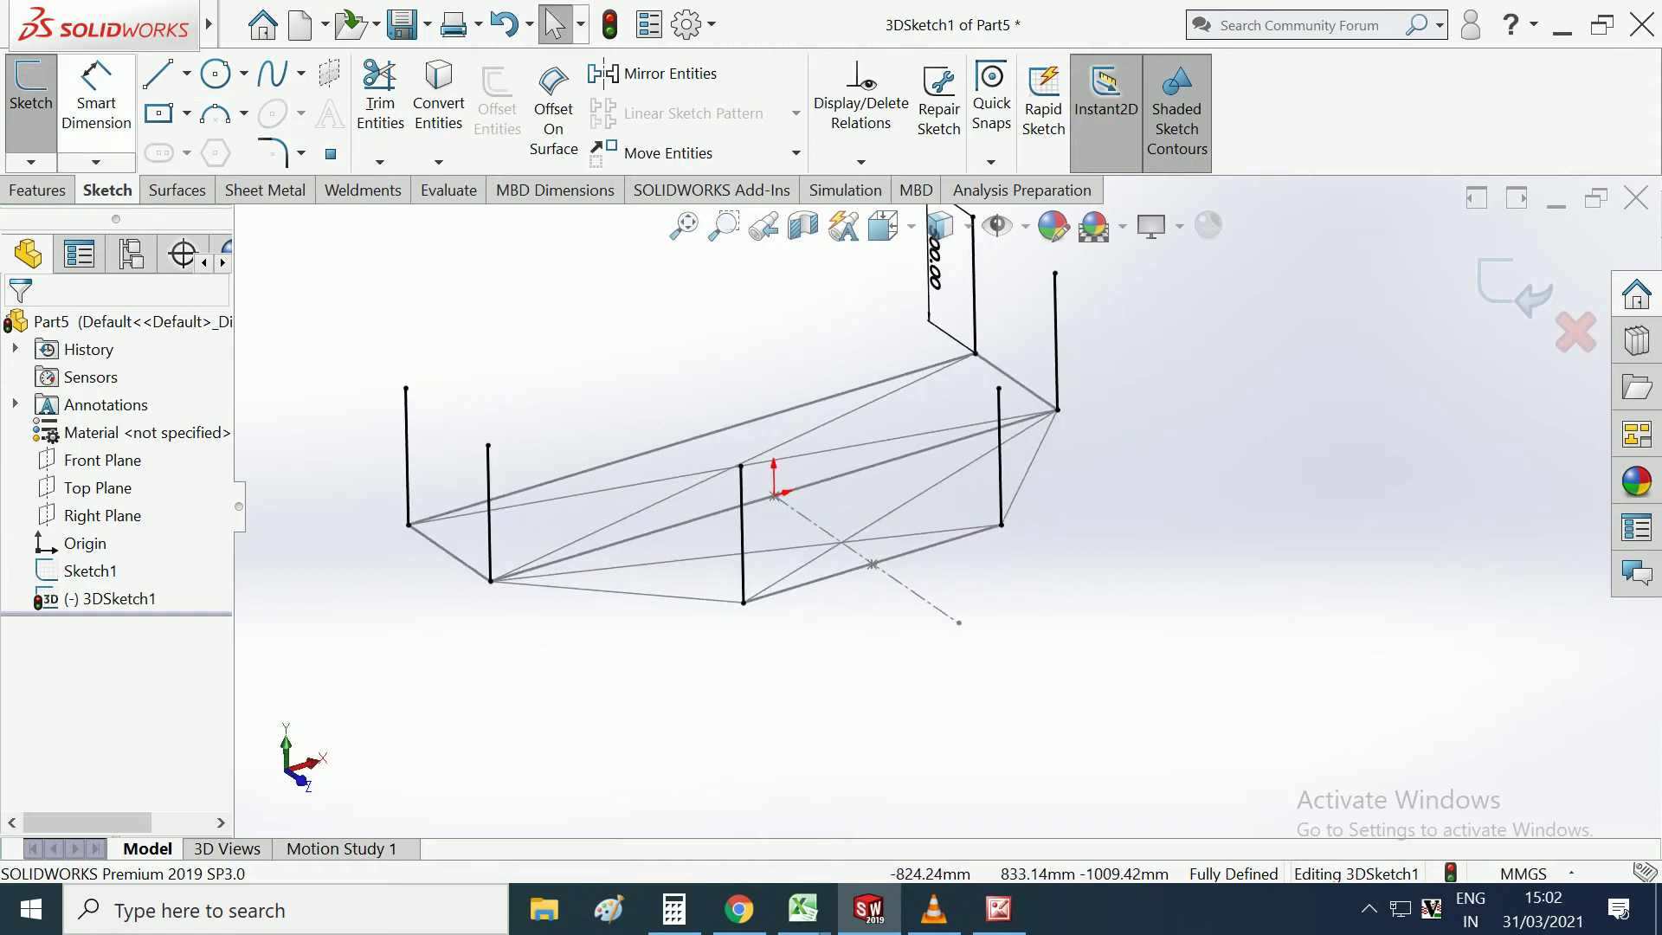
pyautogui.click(159, 73)
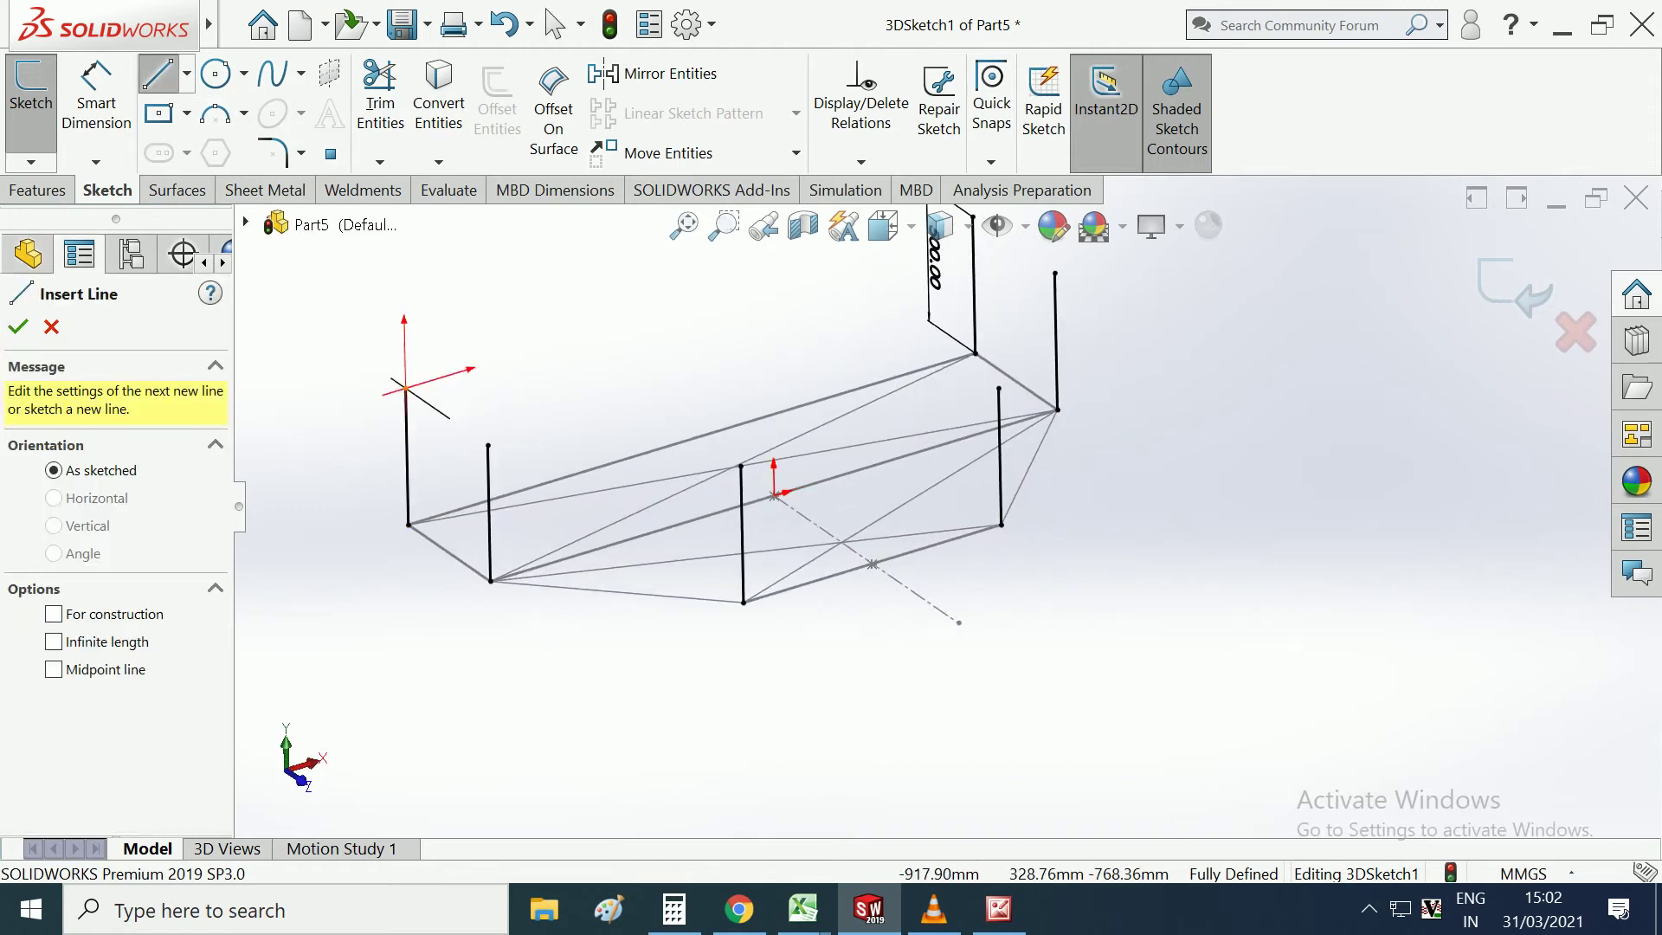
pyautogui.click(406, 389)
pyautogui.doubleClick(488, 444)
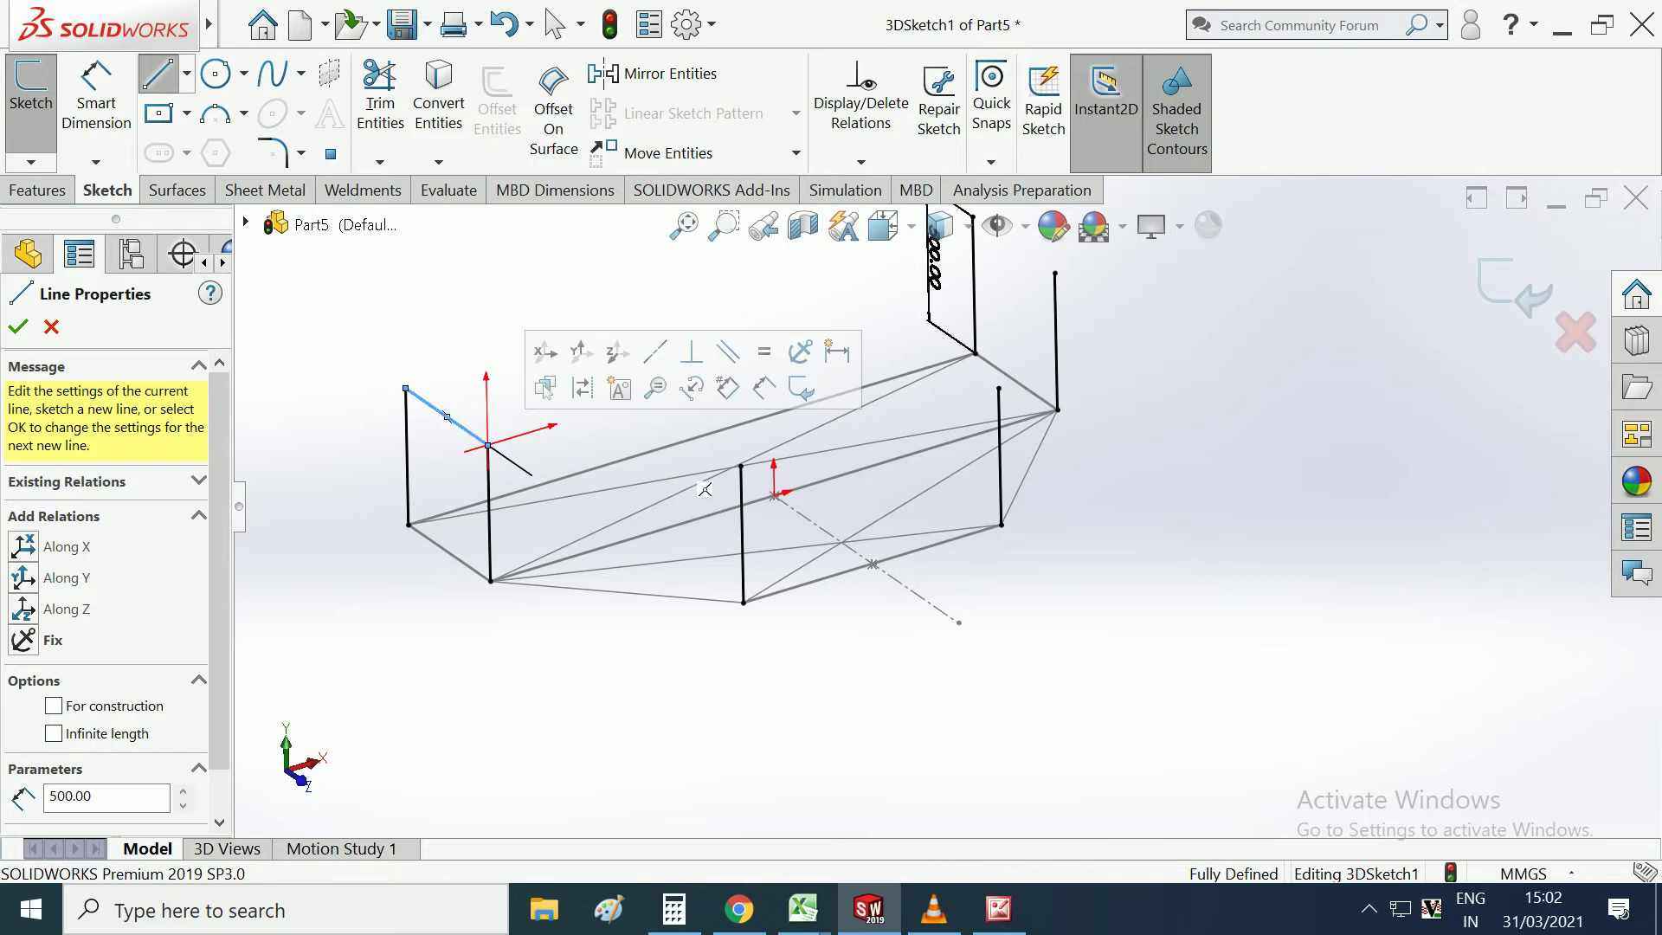
pyautogui.moveTo(766, 494); pyautogui.dragTo(544, 456, button='middle')
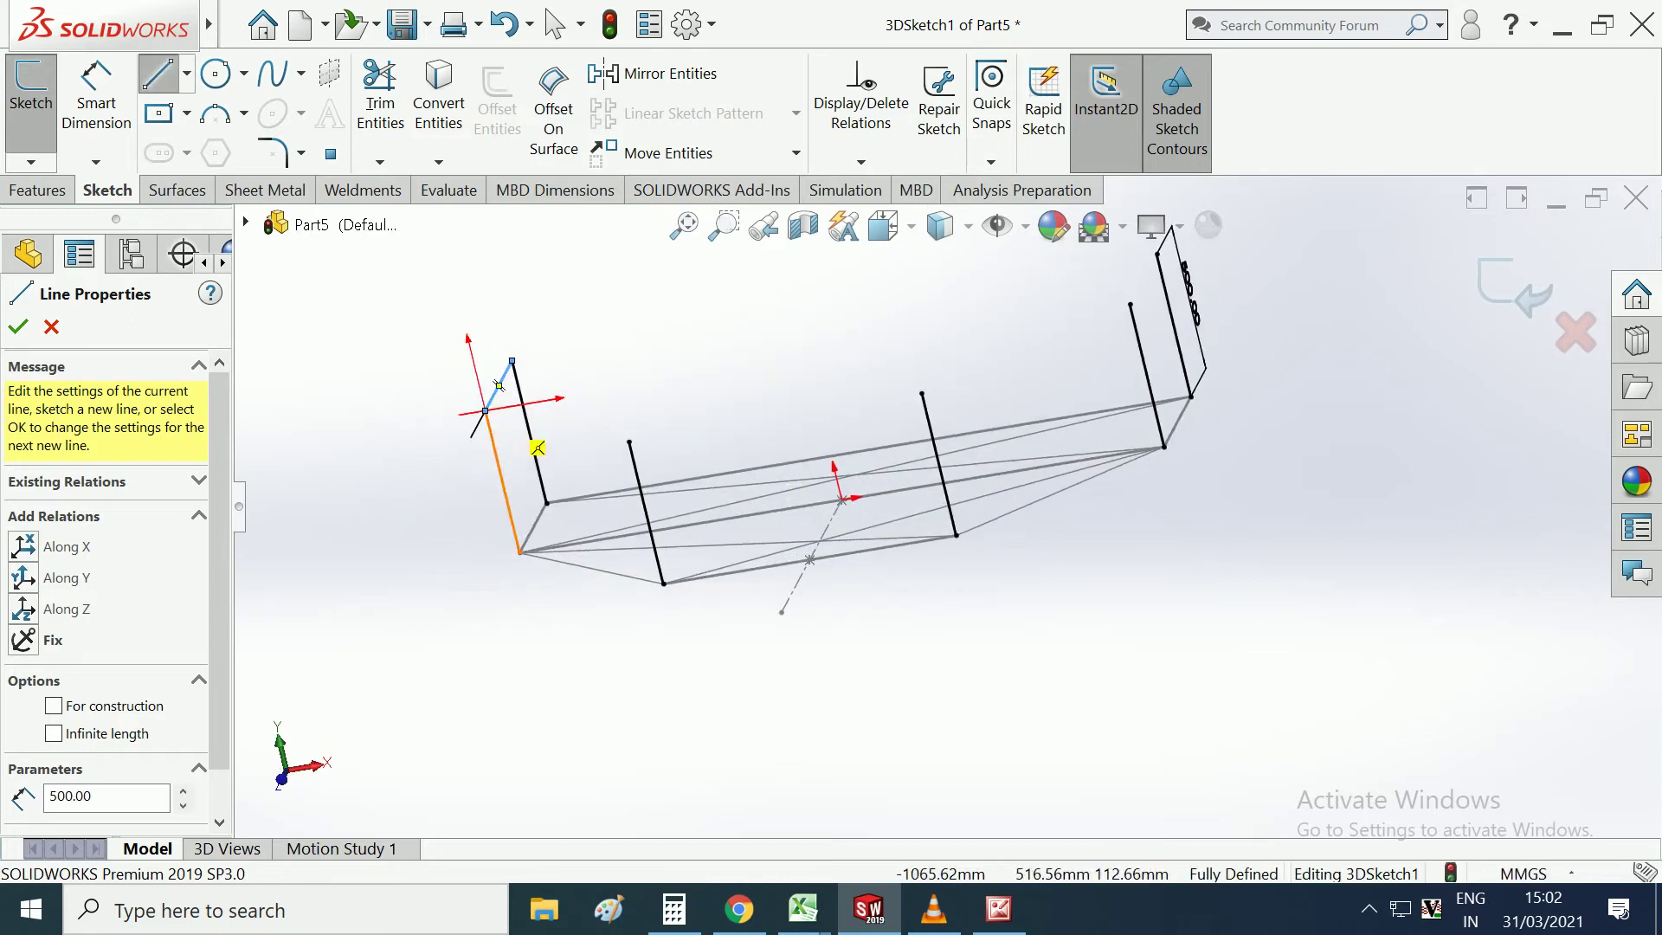
pyautogui.click(485, 410)
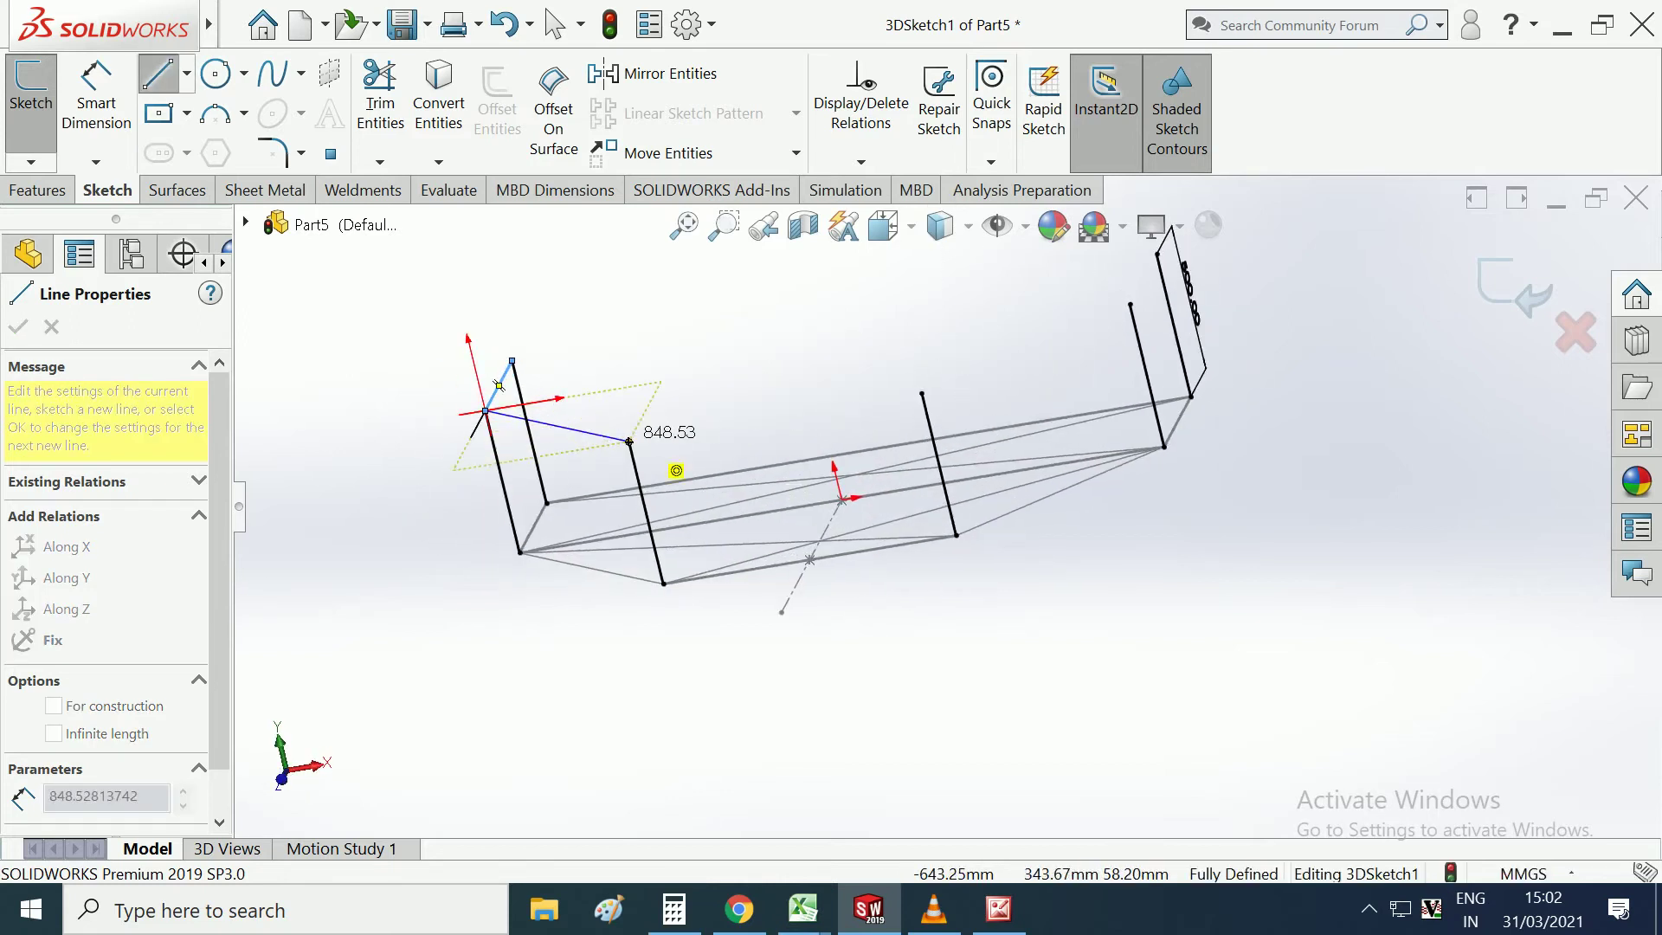
pyautogui.doubleClick(629, 442)
pyautogui.click(629, 442)
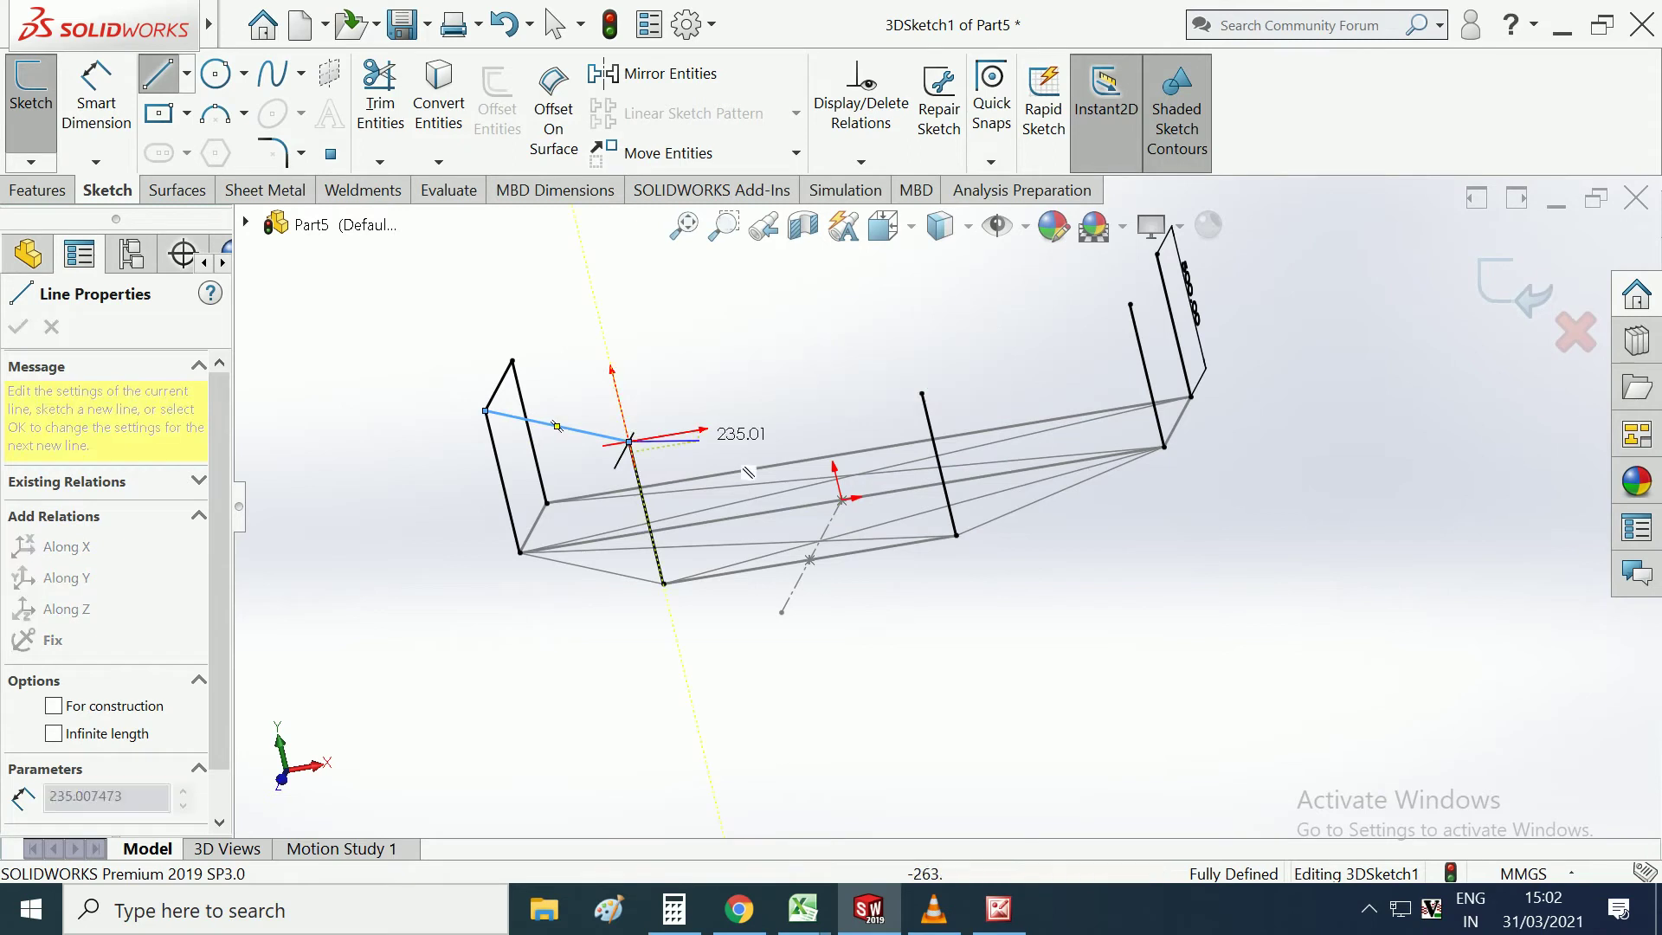
pyautogui.doubleClick(1005, 424)
# Draw the remaining top members, including the 2200 mm edge that closes the upper outline.
pyautogui.moveTo(978, 421)
pyautogui.mouseDown(button='middle')
pyautogui.moveTo(901, 585)
pyautogui.moveTo(947, 490)
pyautogui.mouseUp(button='middle')
pyautogui.click(878, 426)
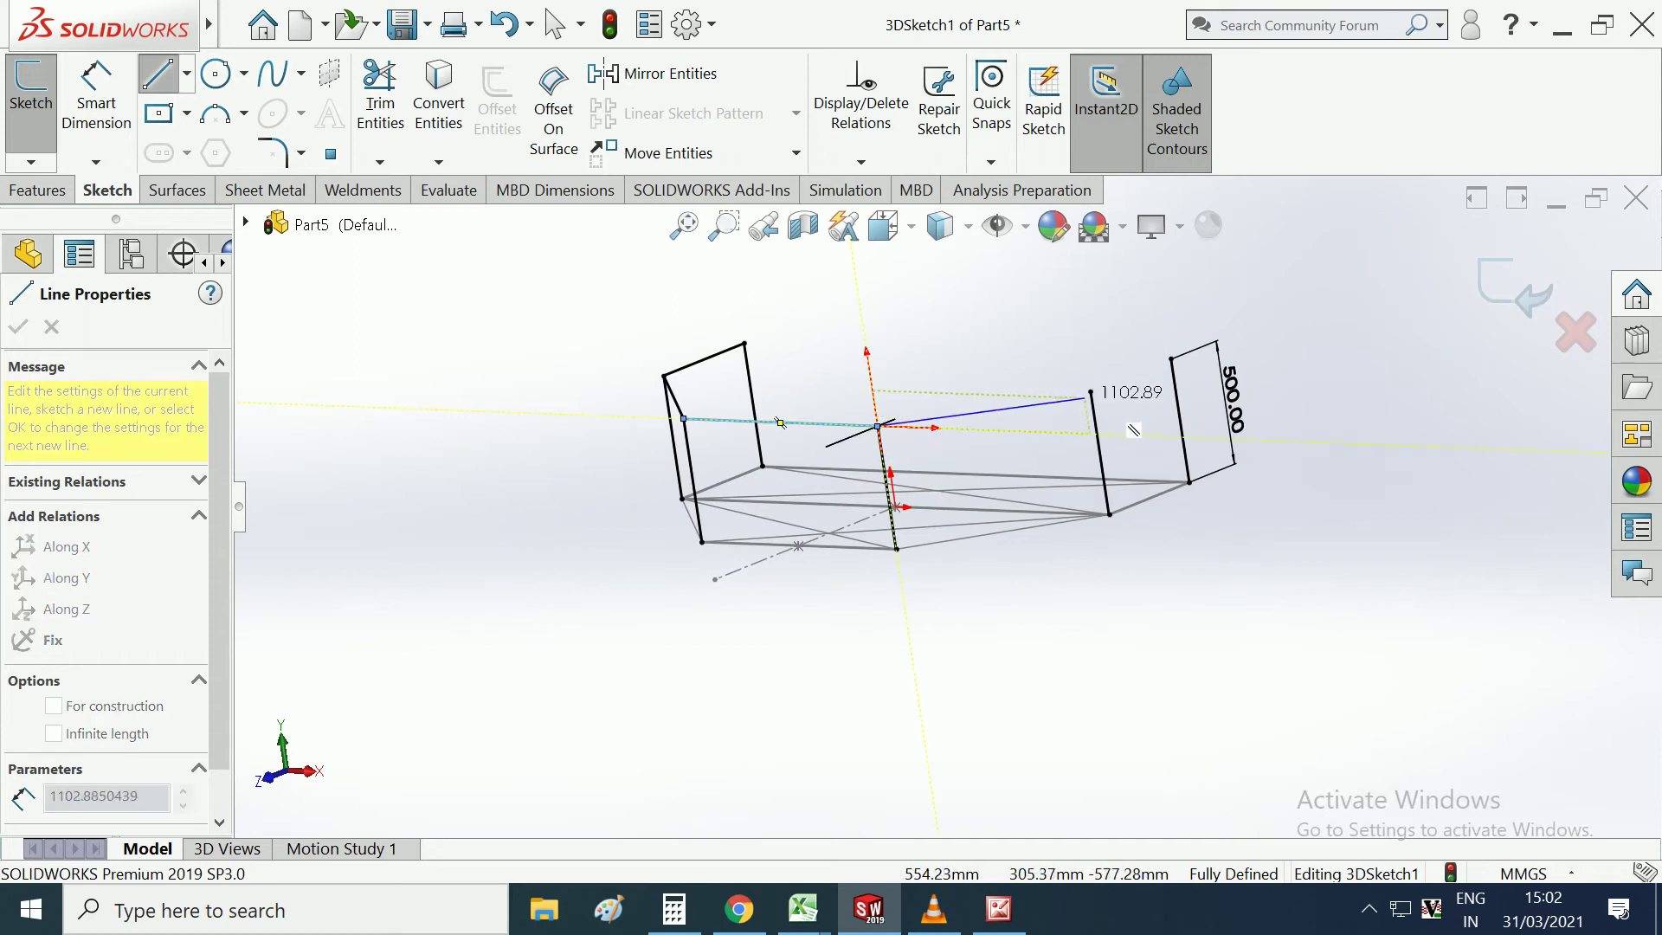
pyautogui.doubleClick(1091, 393)
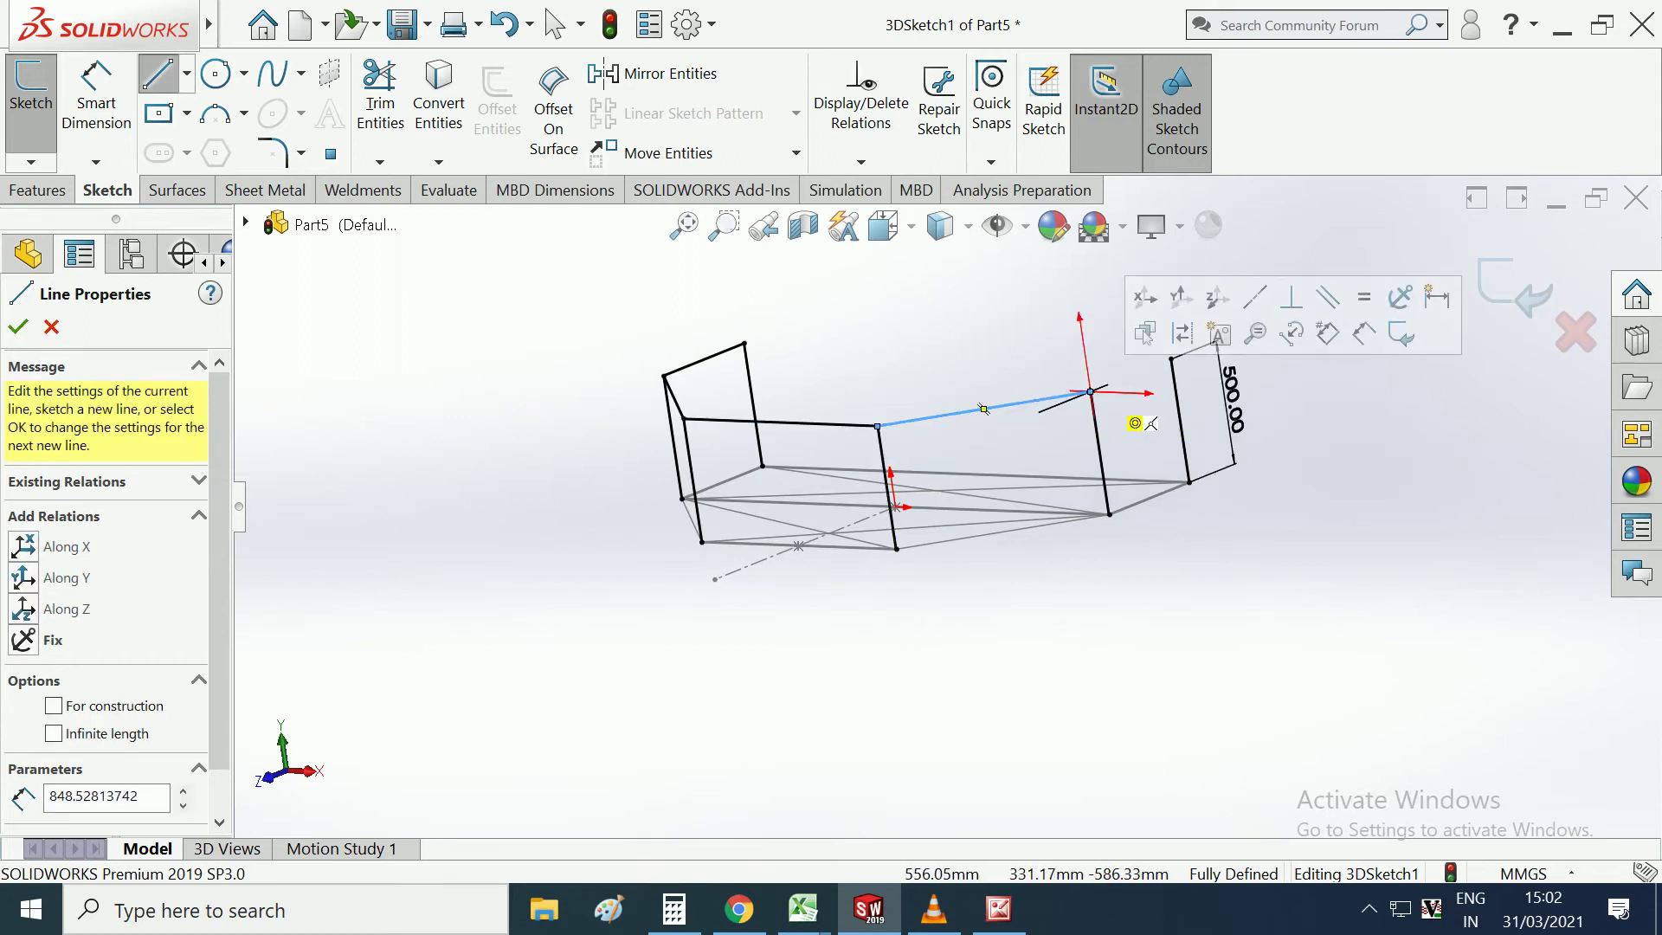
pyautogui.doubleClick(1219, 391)
pyautogui.moveTo(1219, 391)
pyautogui.mouseDown(button='middle')
pyautogui.moveTo(524, 483)
pyautogui.moveTo(947, 445)
pyautogui.mouseUp(button='middle')
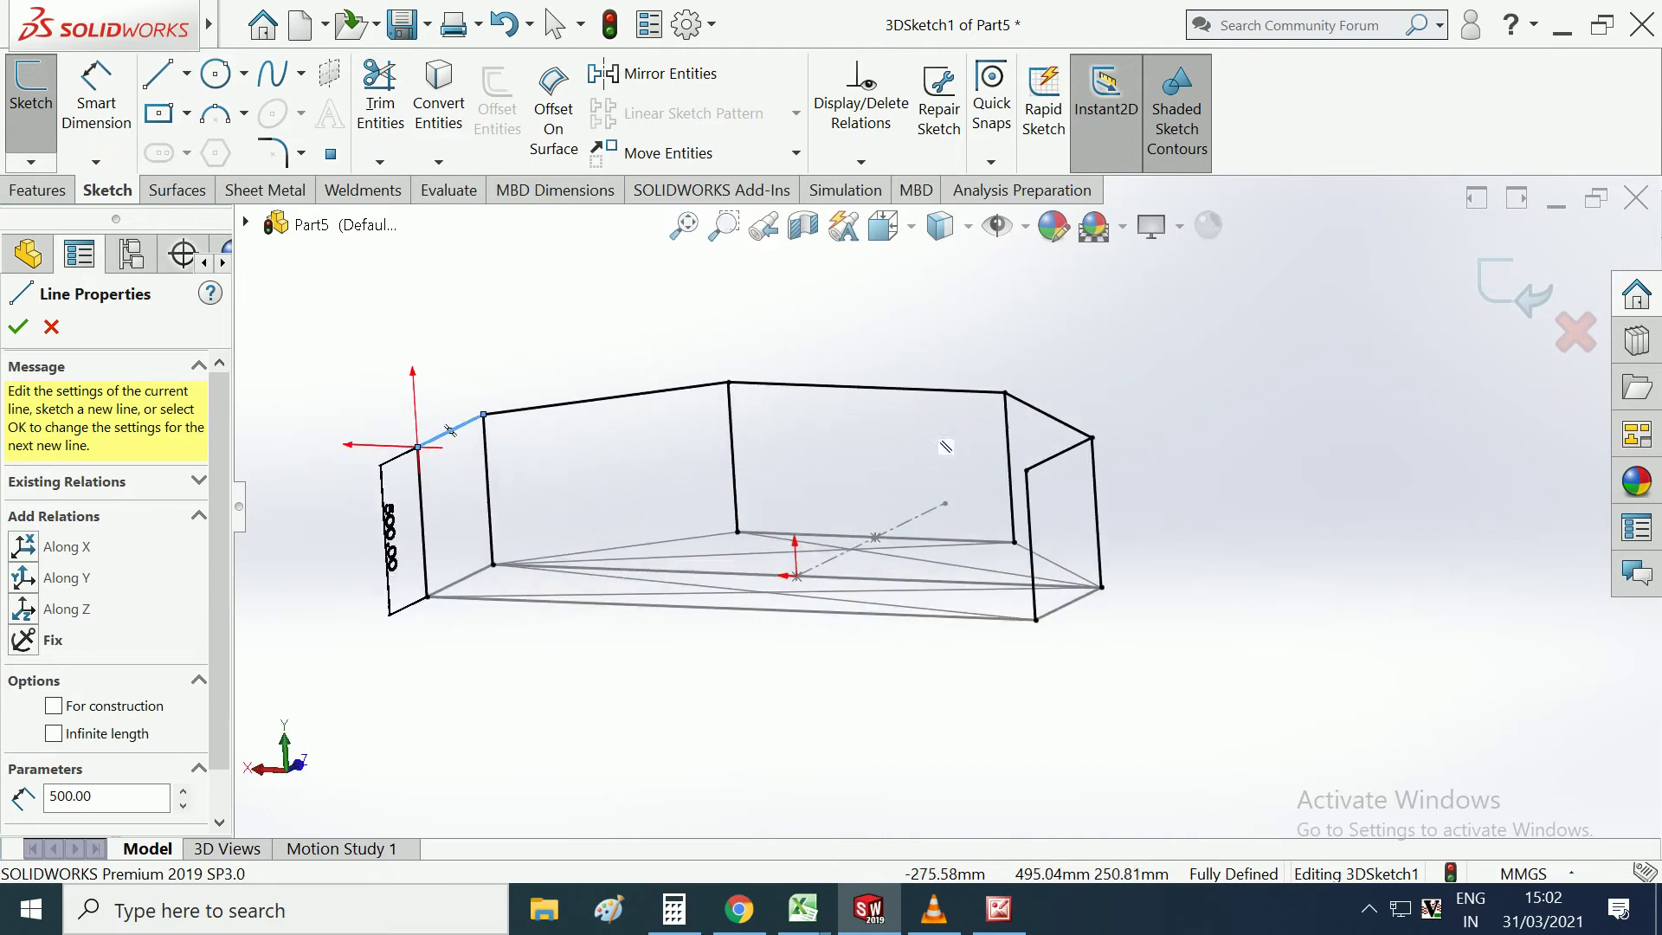
pyautogui.click(418, 446)
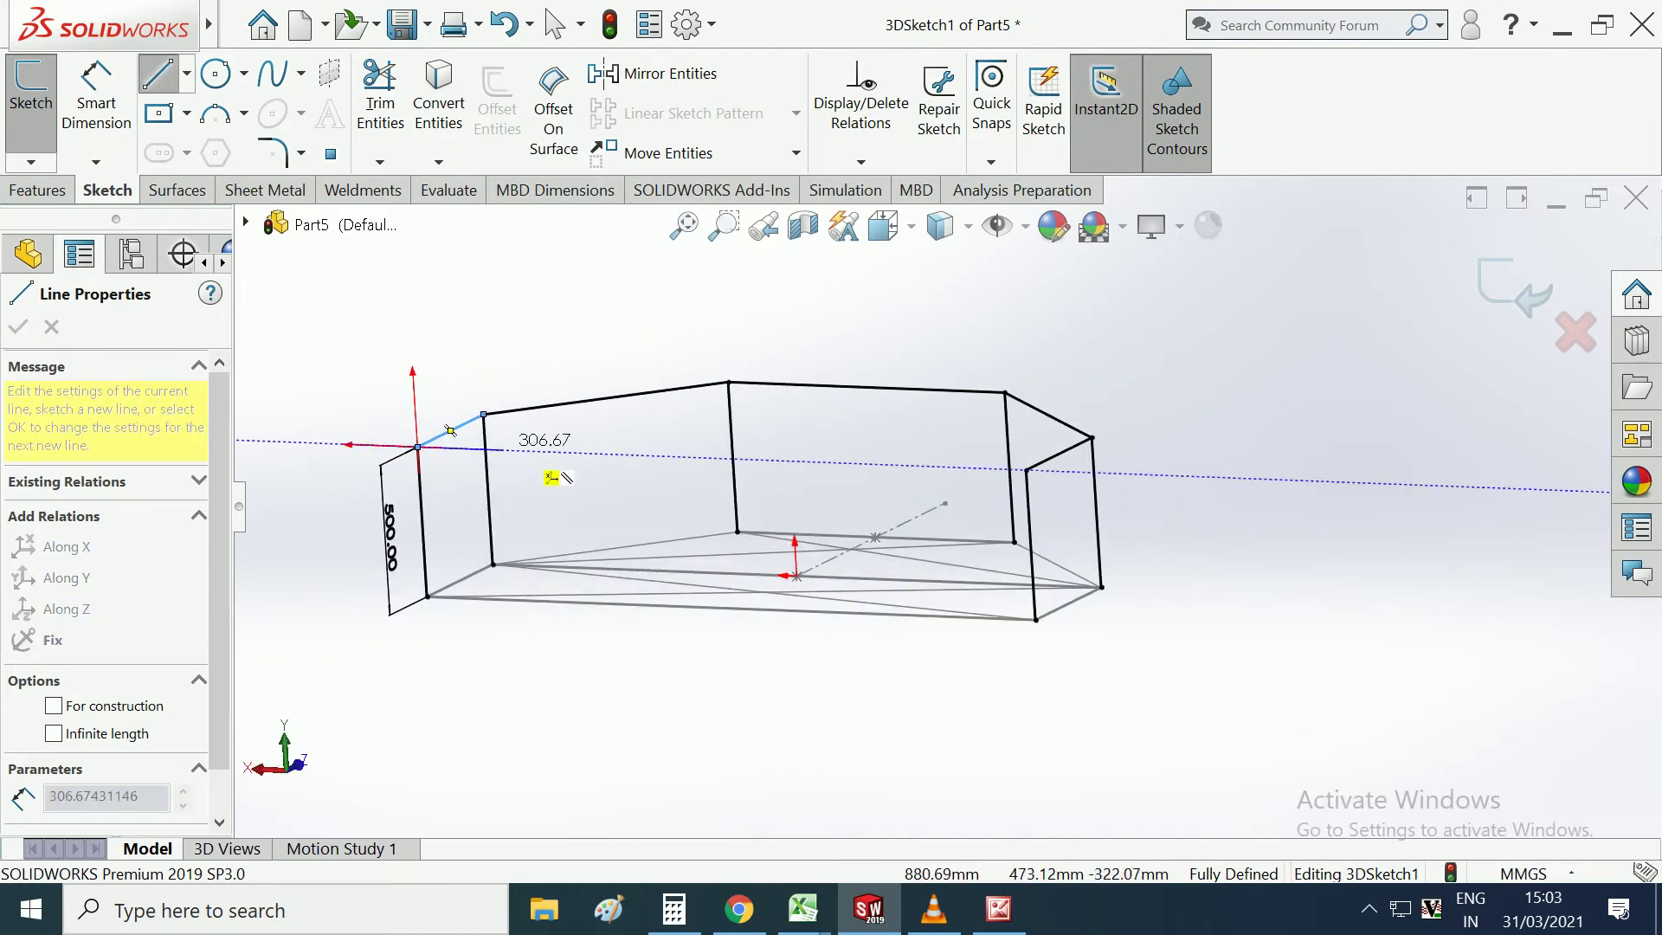
pyautogui.click(1026, 470)
# Draw a 500 mm vertical post from the front top edge to the bottom edge.
pyautogui.moveTo(797, 396)
pyautogui.mouseDown(button='middle')
pyautogui.moveTo(720, 545)
pyautogui.moveTo(745, 539)
pyautogui.mouseUp(button='middle')
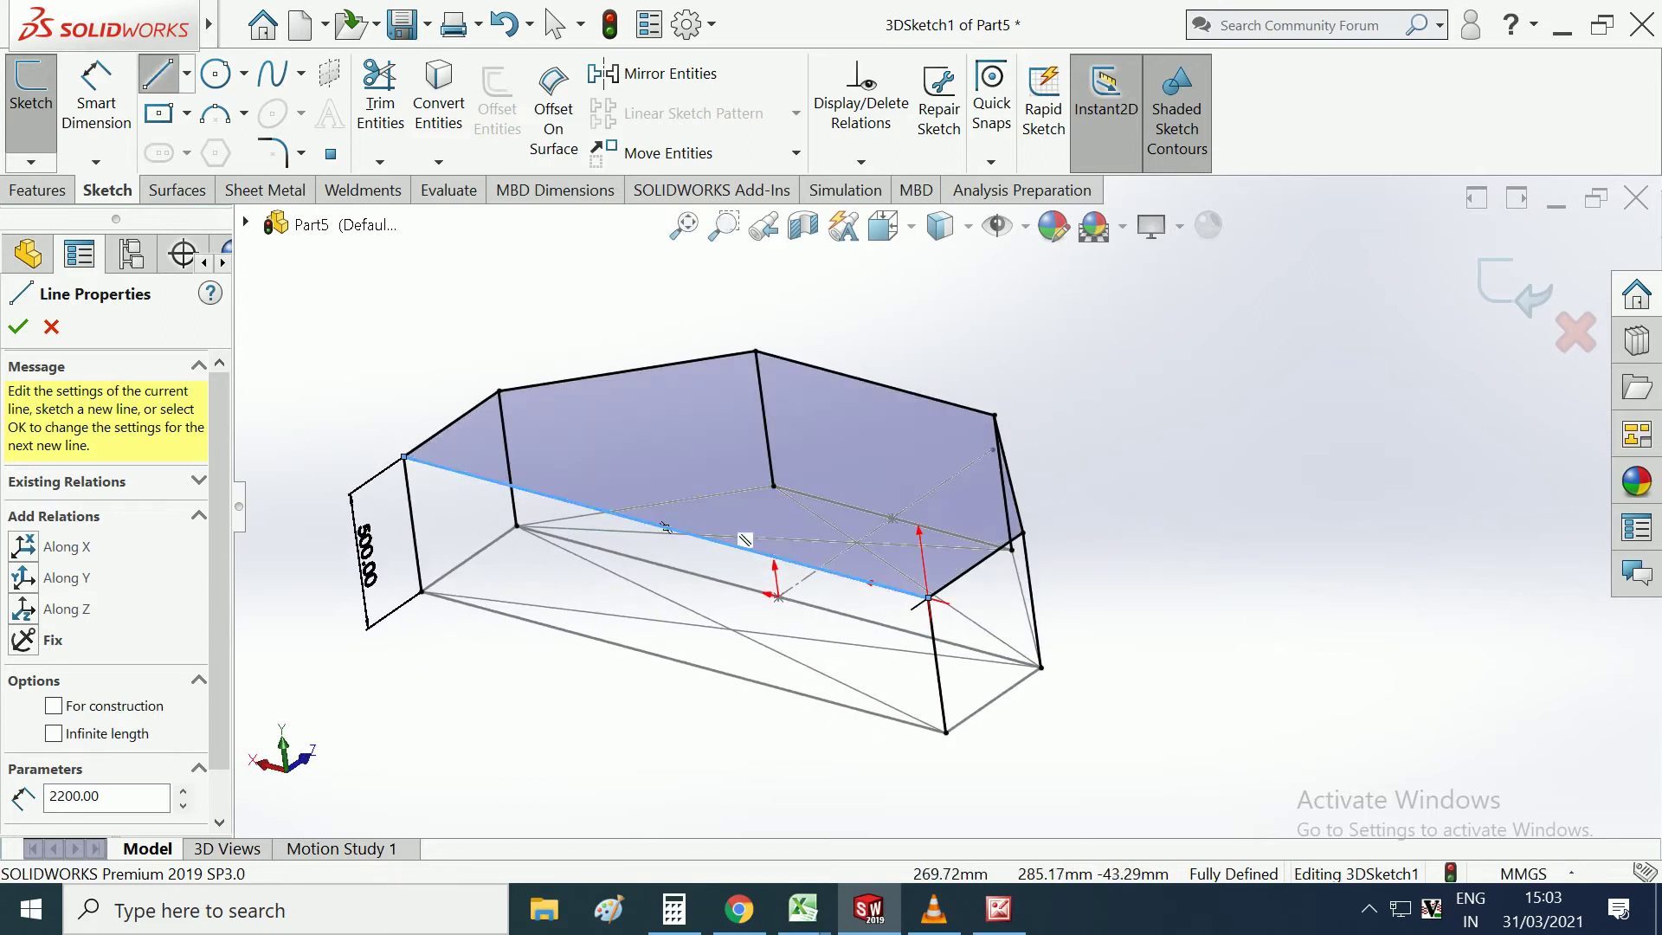
pyautogui.click(666, 527)
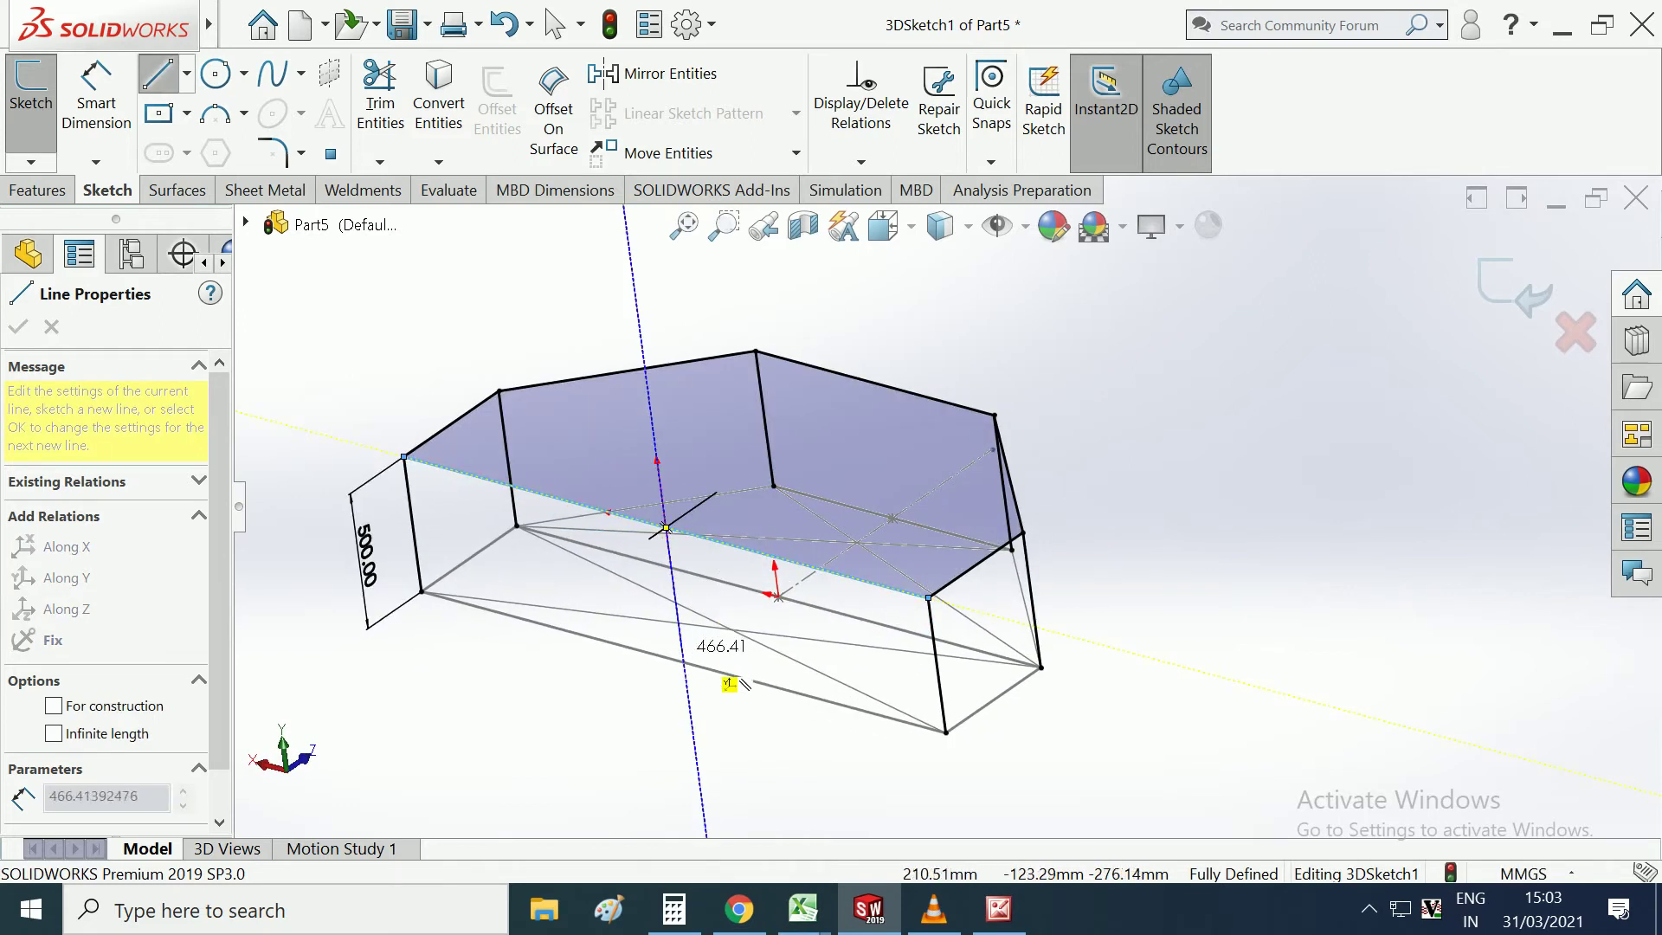
pyautogui.click(684, 663)
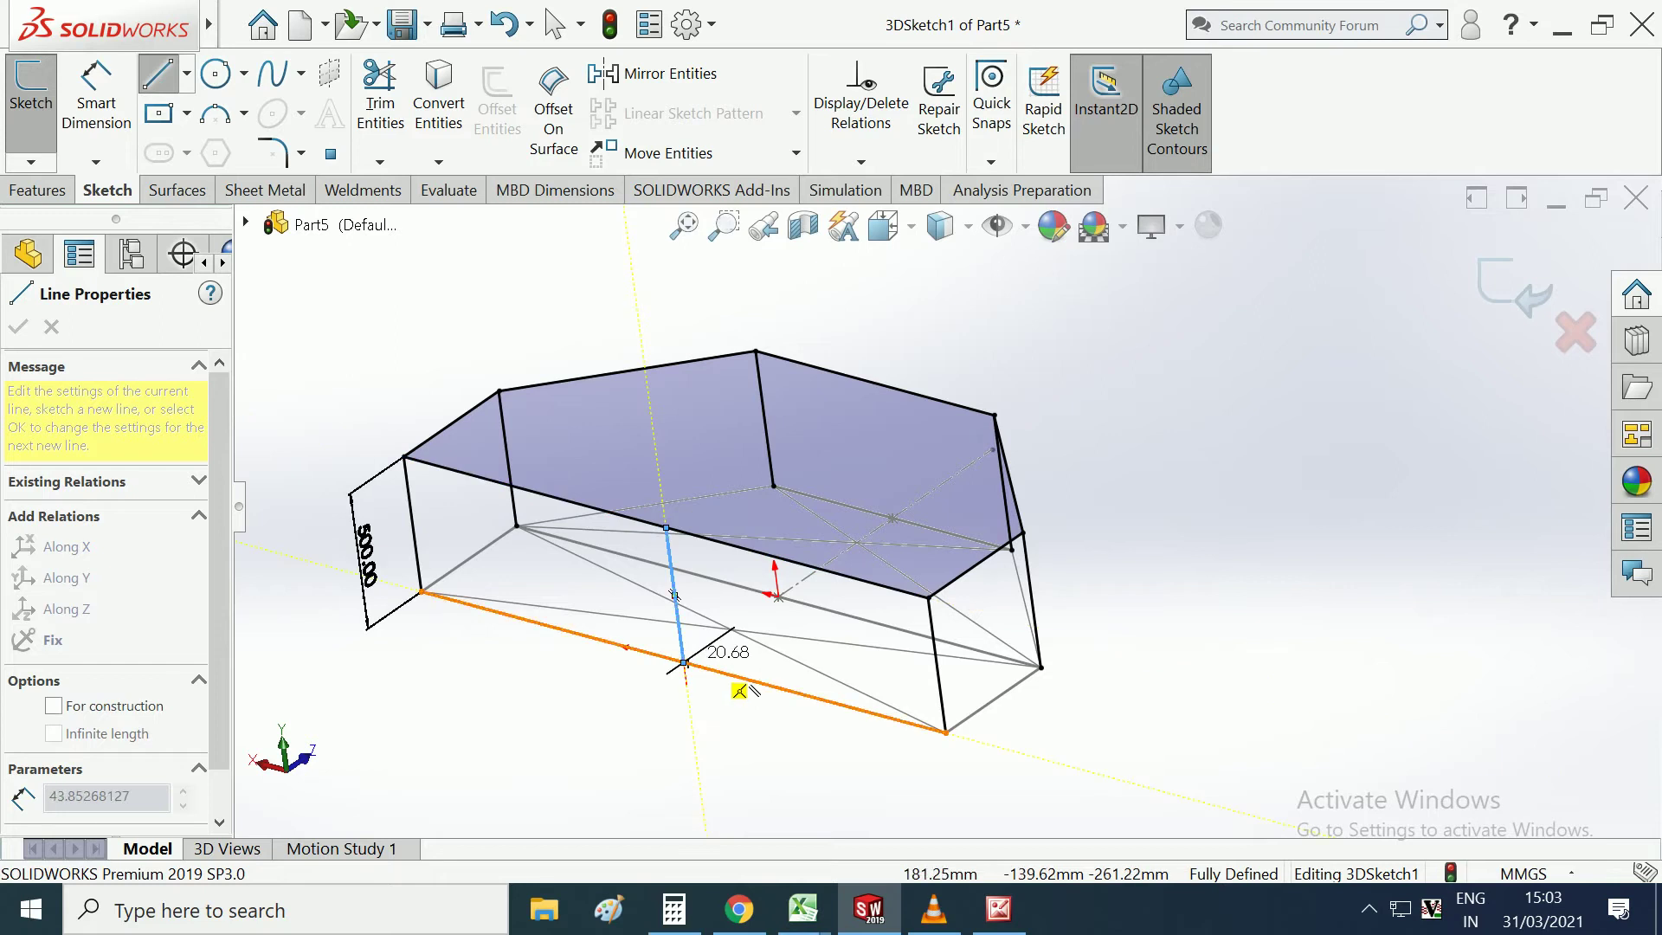
pyautogui.press('Escape')
pyautogui.press('Escape')
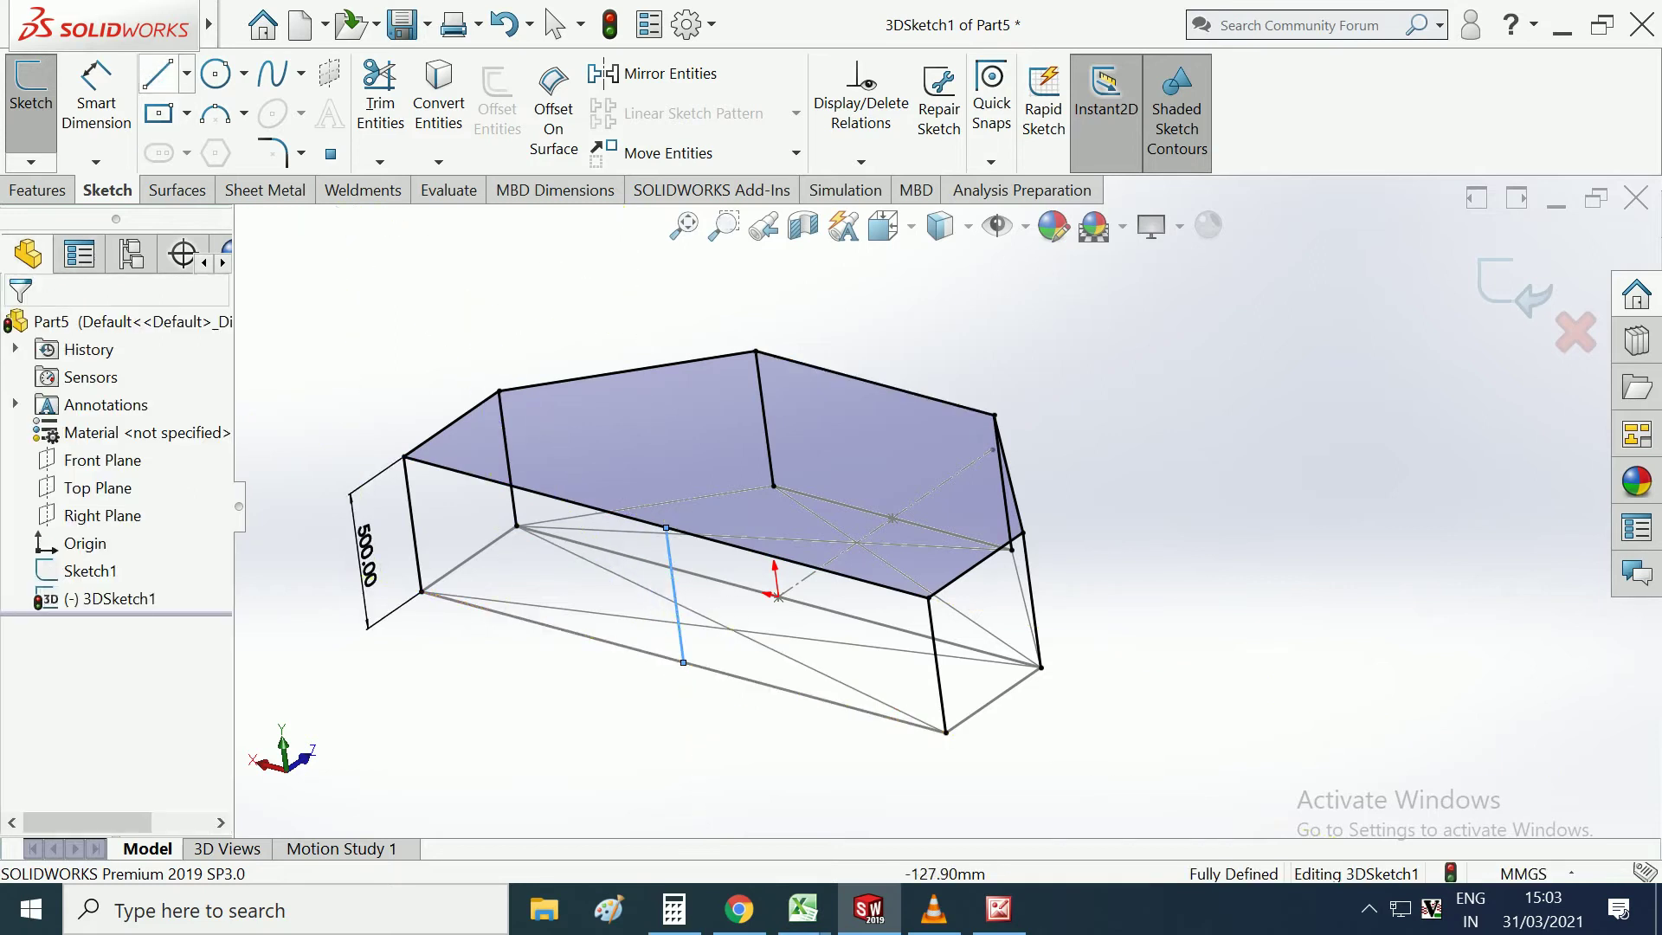
pyautogui.press('Escape')
pyautogui.moveTo(935, 485)
pyautogui.mouseDown(button='middle')
pyautogui.moveTo(1007, 211)
pyautogui.moveTo(840, 528)
pyautogui.moveTo(845, 511)
pyautogui.mouseUp(button='middle')
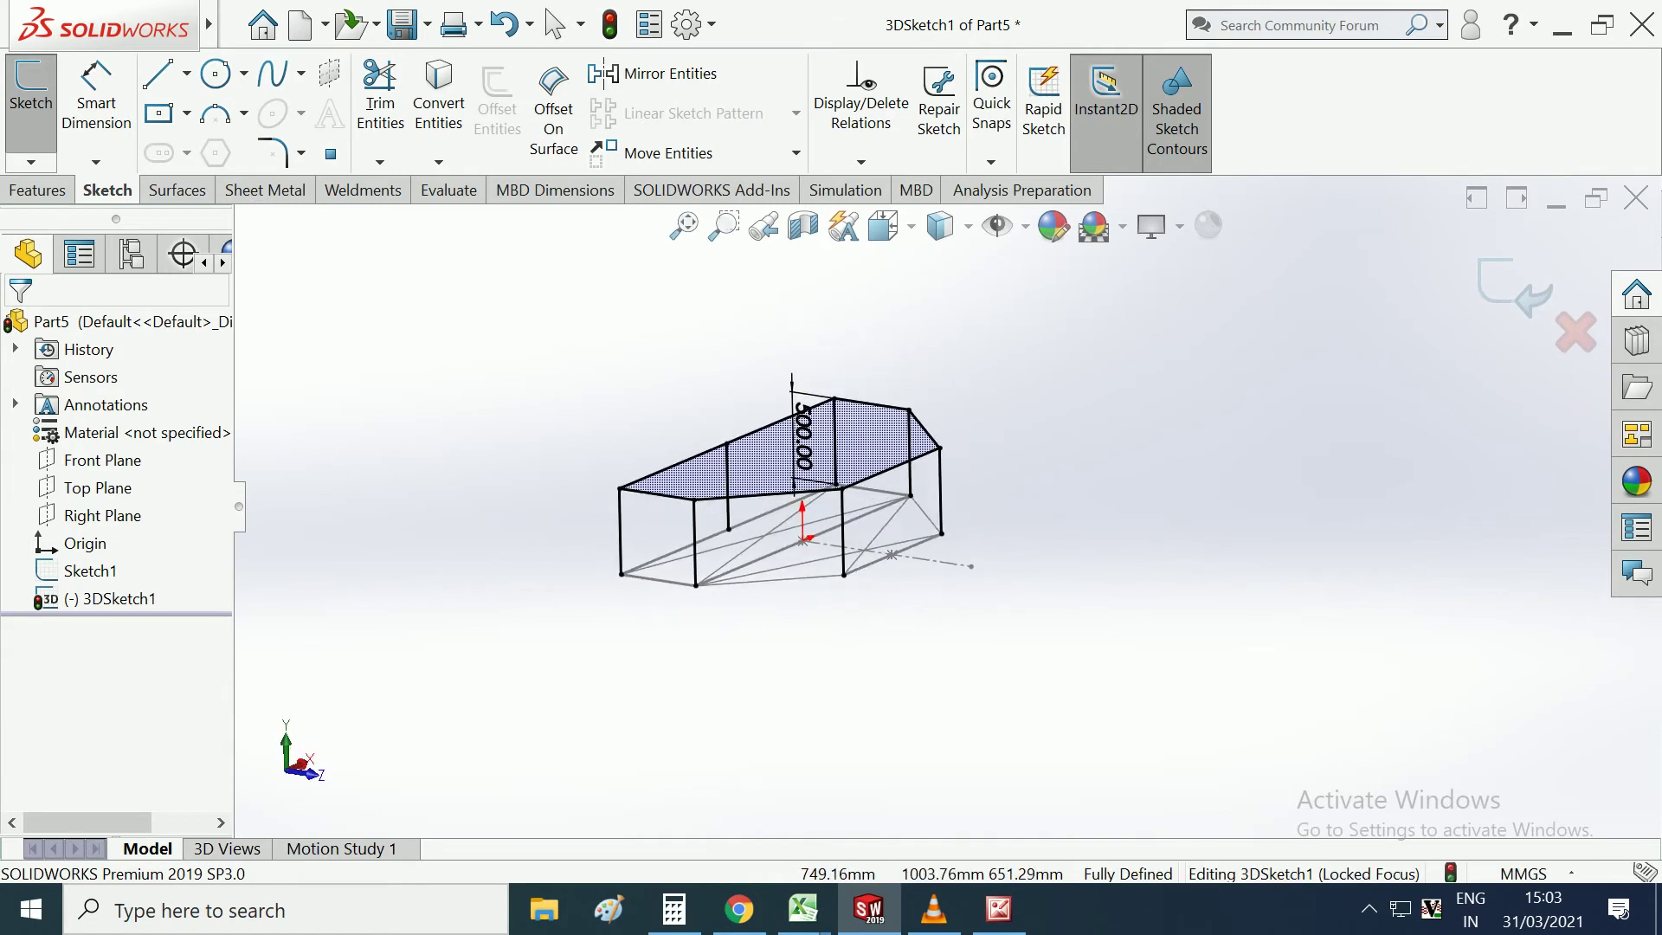
# Sketch two crossing diagonal braces on the frame's end panel.
pyautogui.press('l')
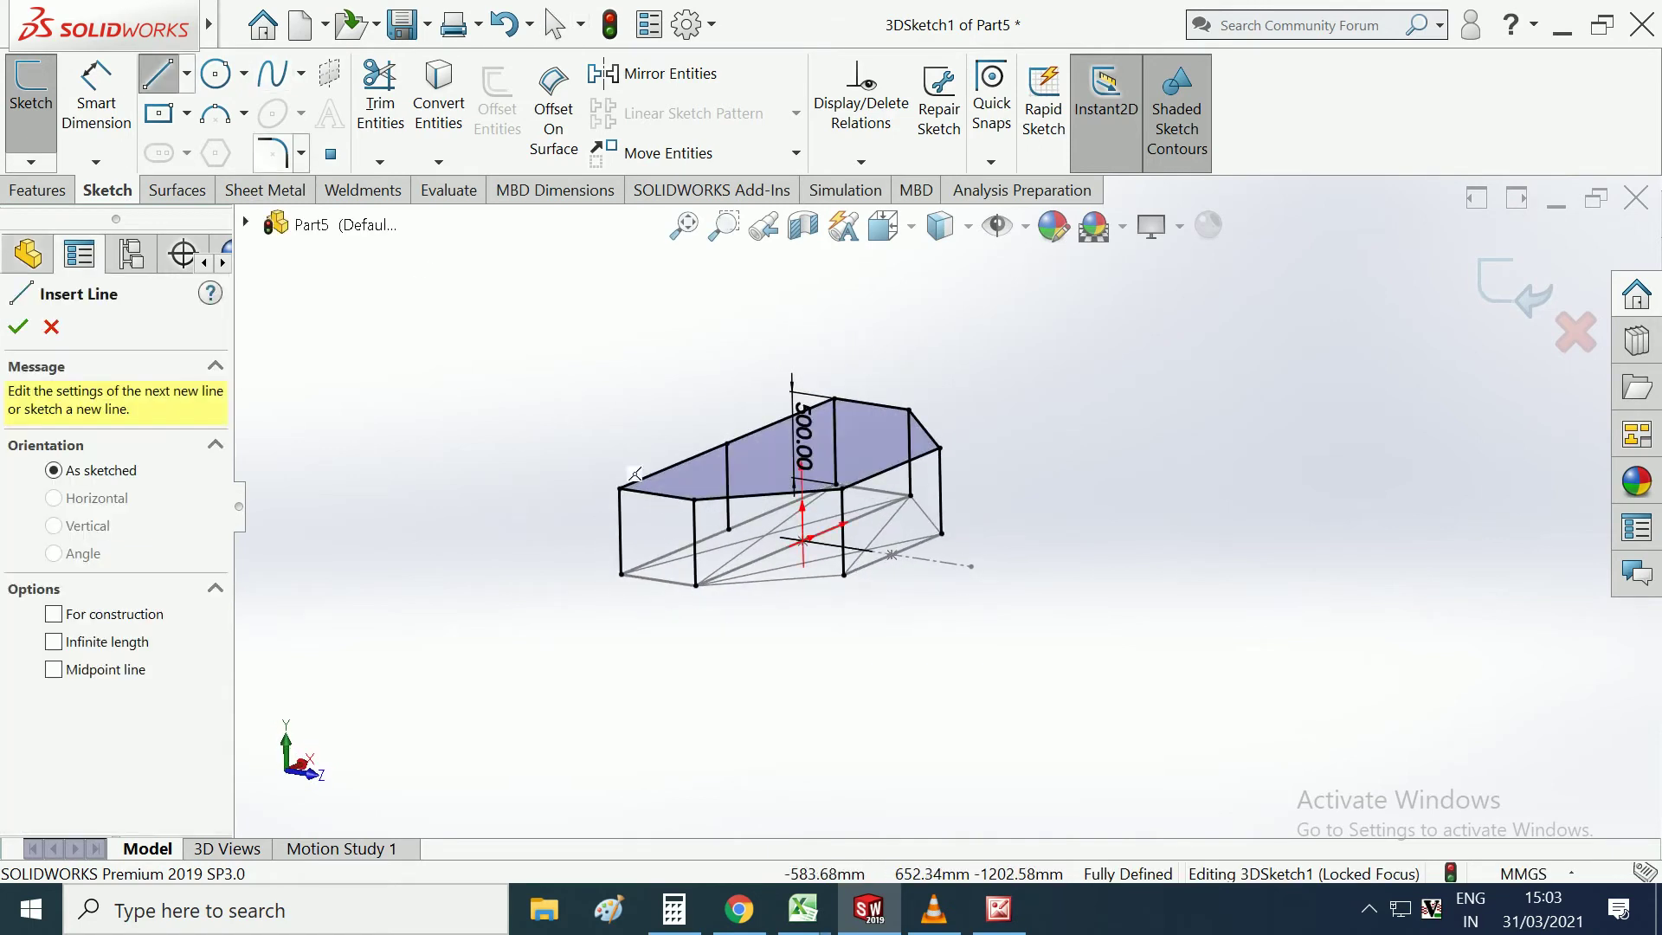
pyautogui.scroll(-4, 658, 519)
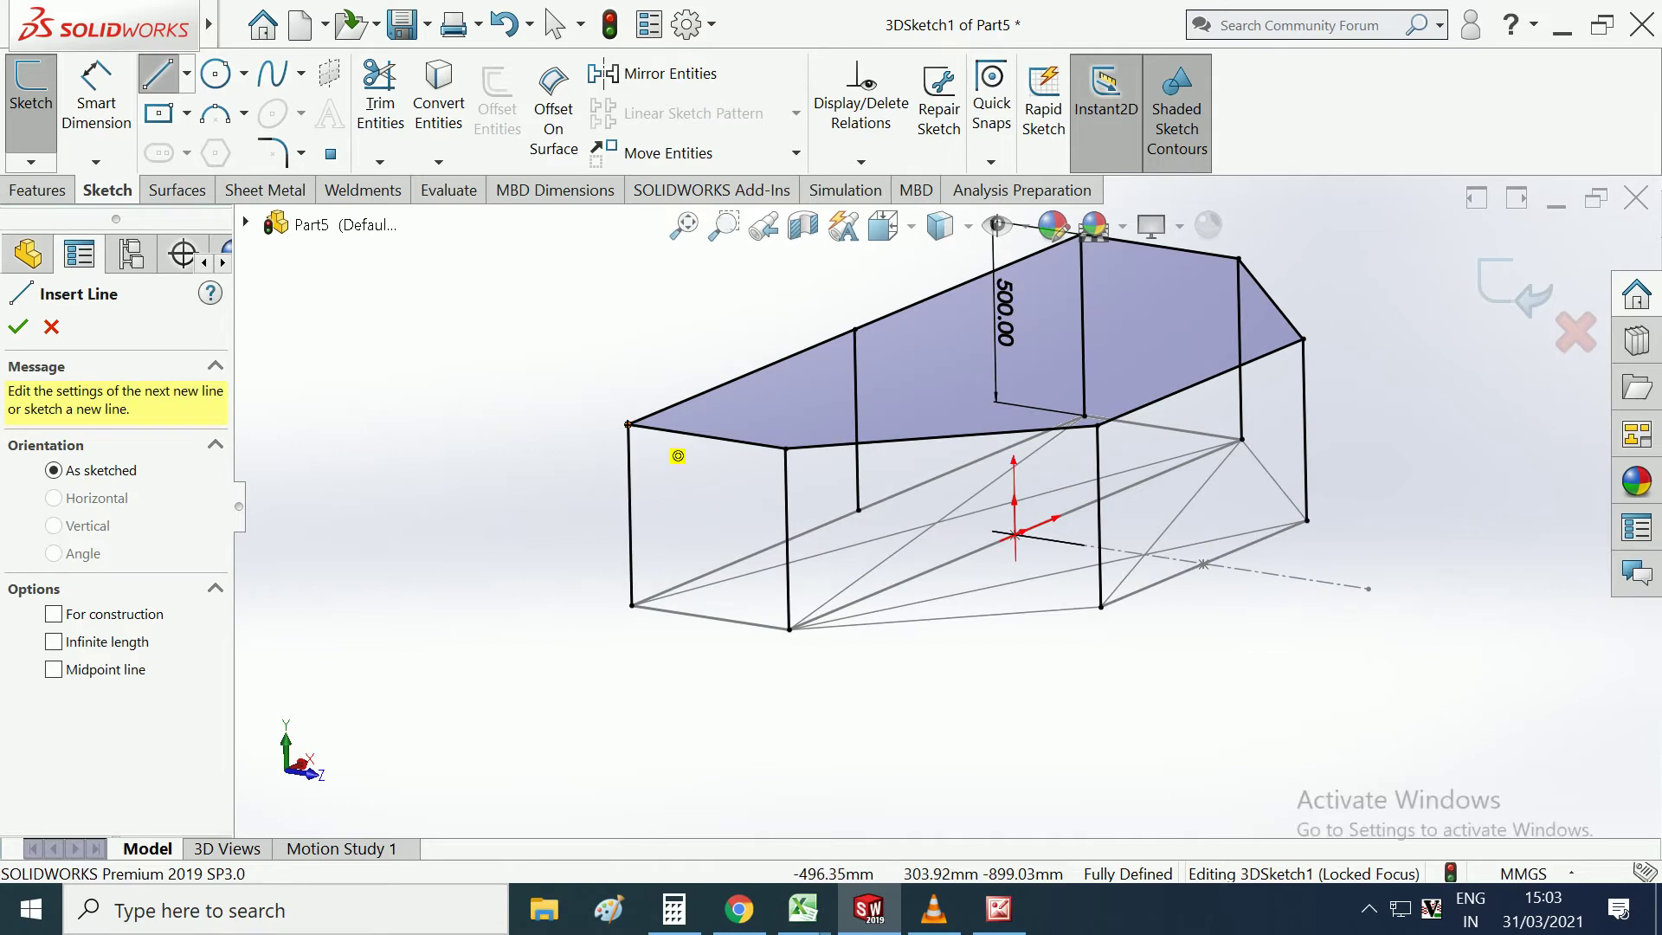
pyautogui.click(628, 425)
pyautogui.click(789, 629)
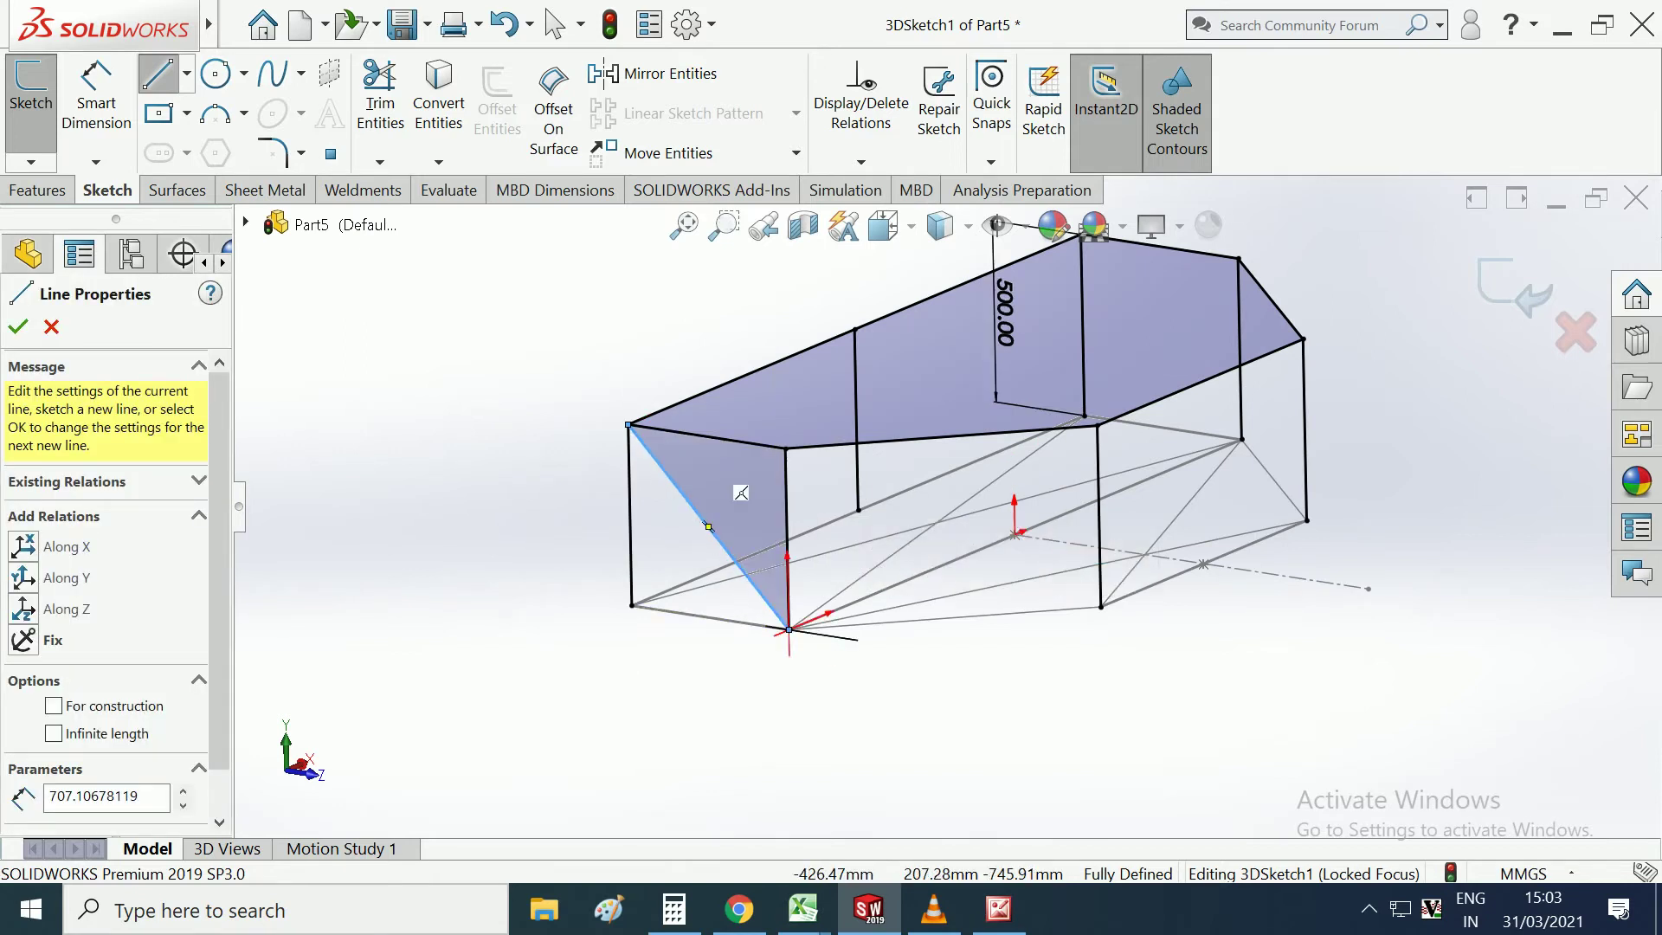
pyautogui.click(785, 448)
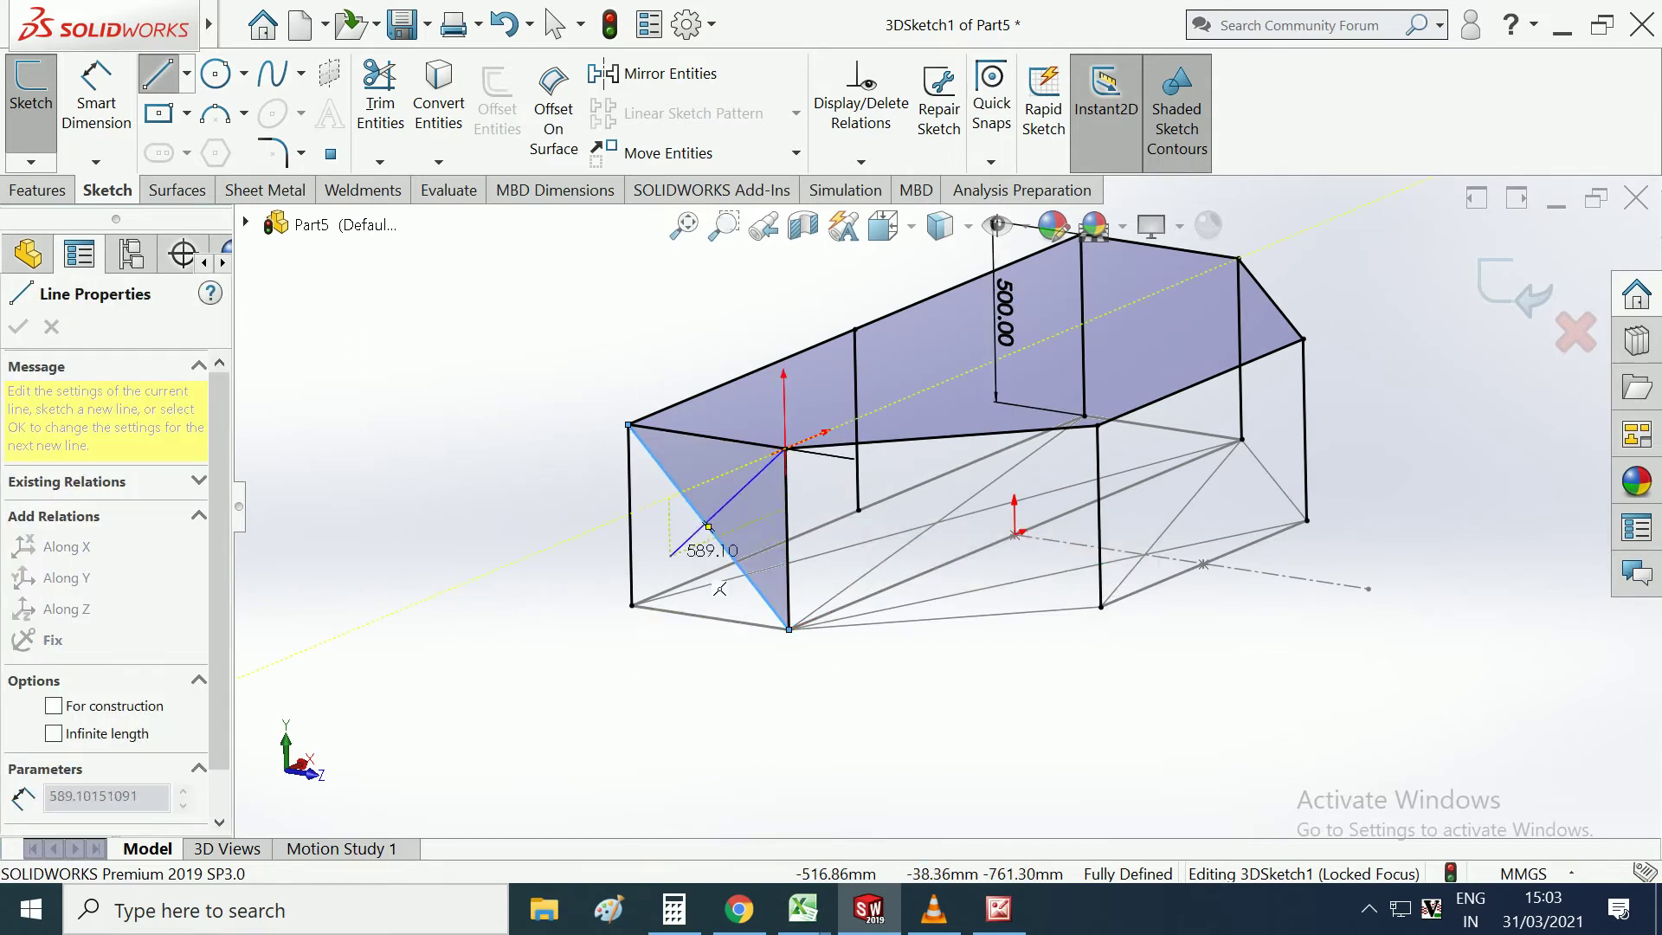
pyautogui.click(632, 605)
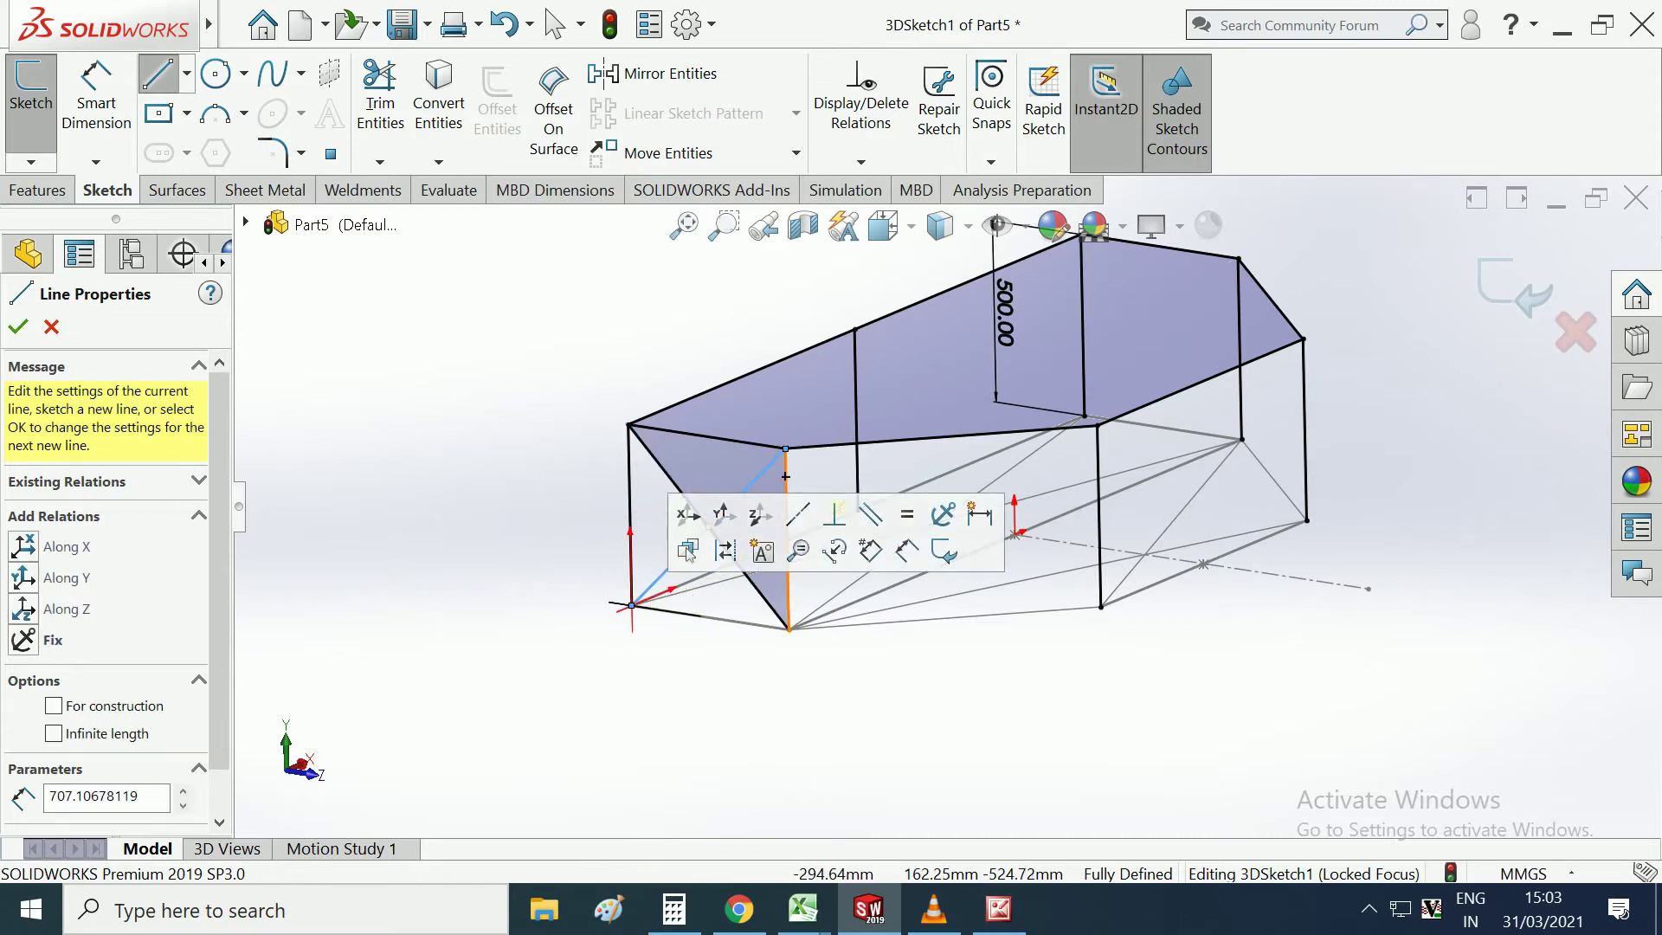
# Sketch two crossing diagonal braces across the front bays.
pyautogui.moveTo(710, 554); pyautogui.dragTo(760, 519, button='middle')
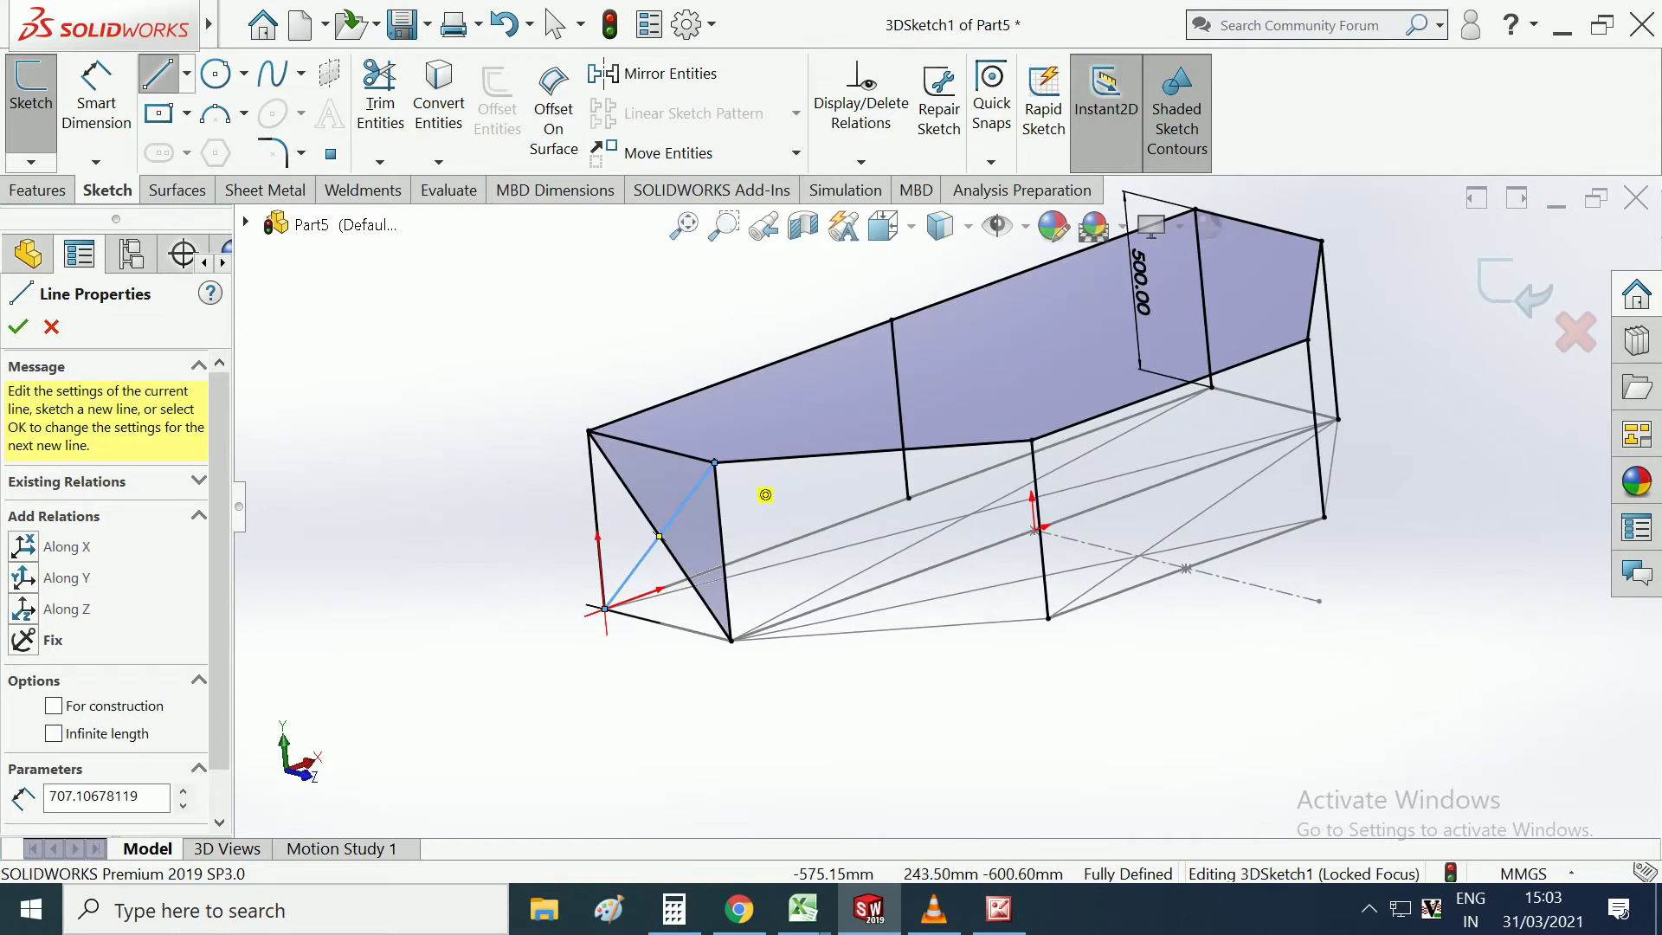
pyautogui.click(714, 463)
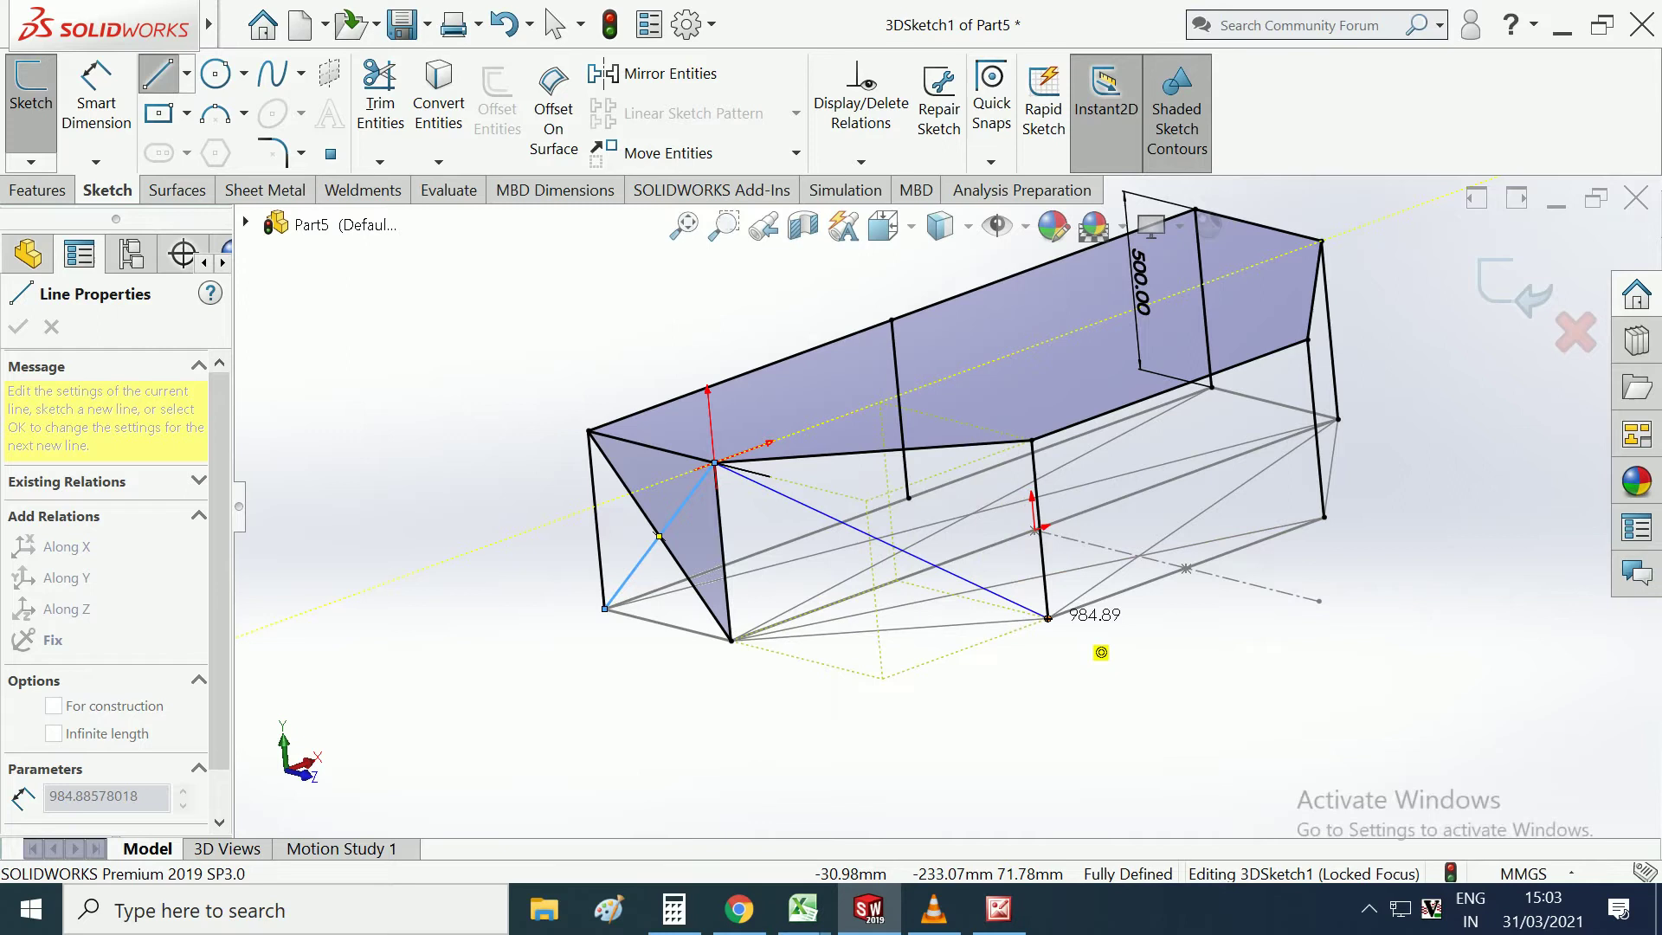
pyautogui.click(1048, 618)
pyautogui.click(1031, 441)
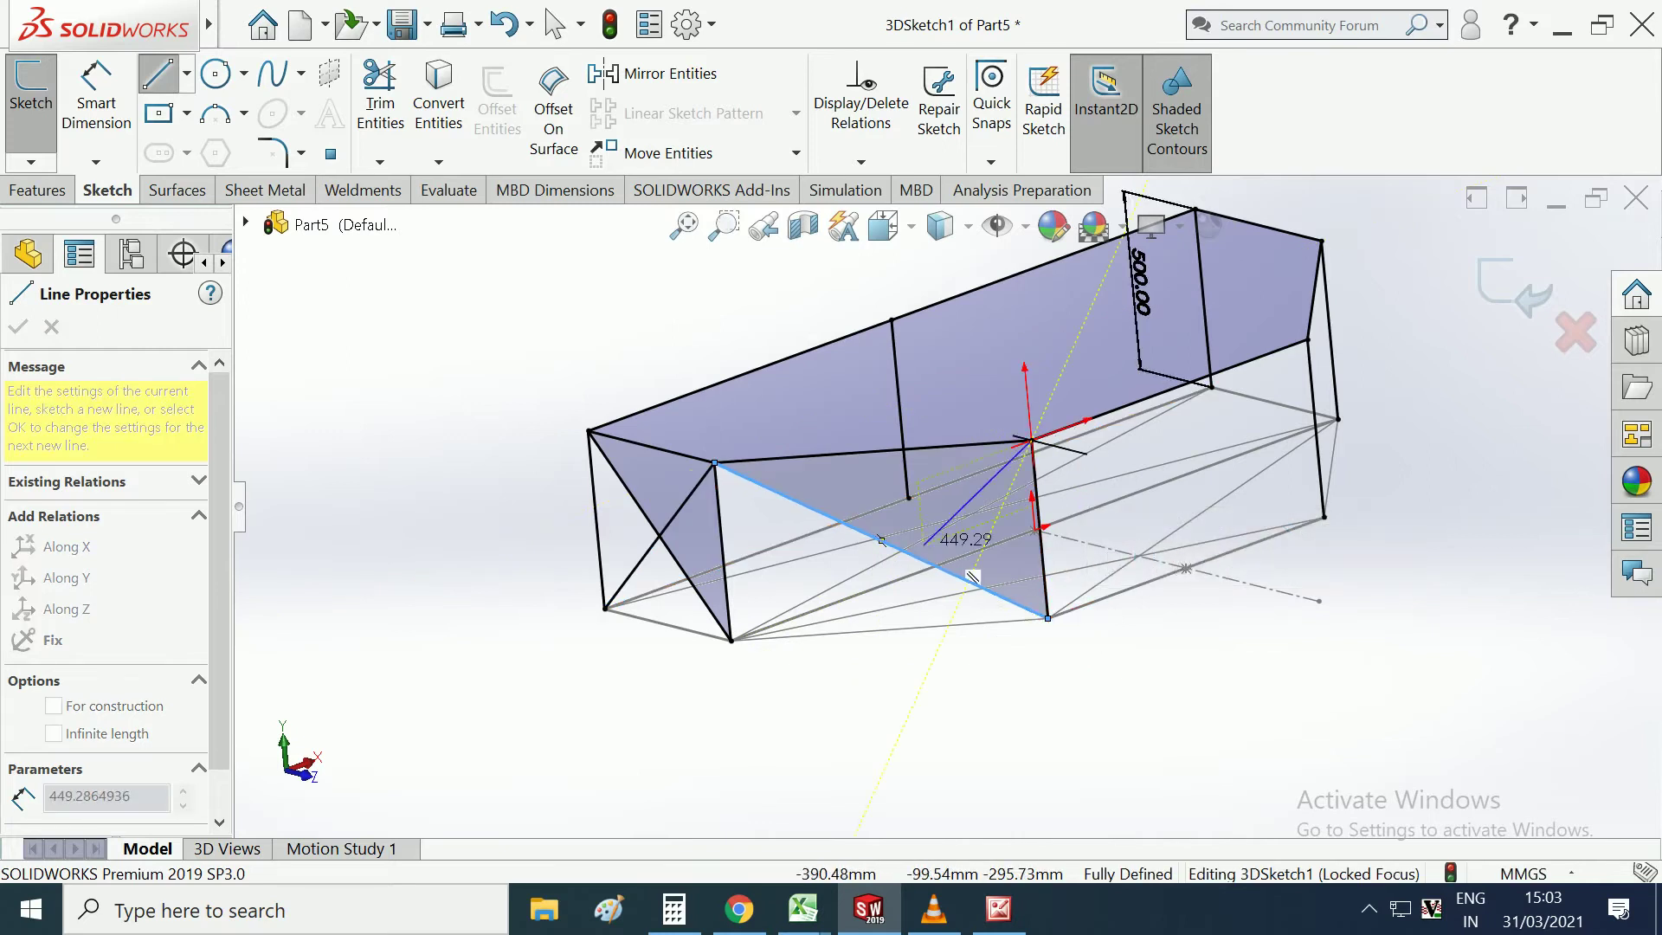
pyautogui.click(732, 641)
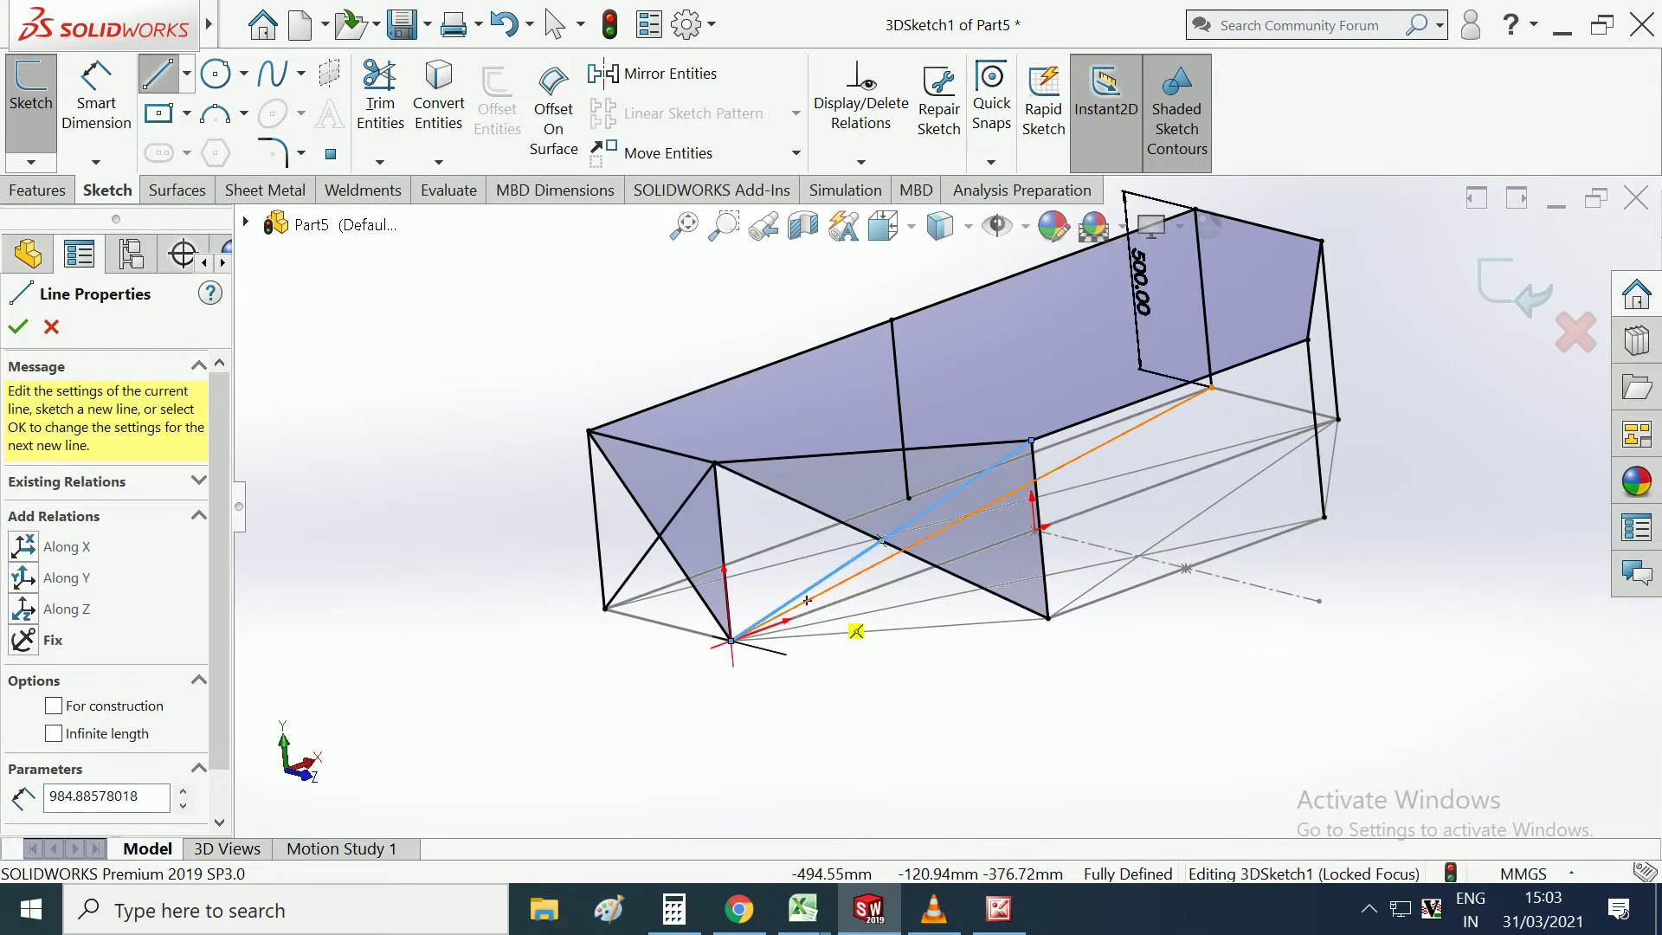
pyautogui.moveTo(732, 640); pyautogui.dragTo(979, 447, button='middle')
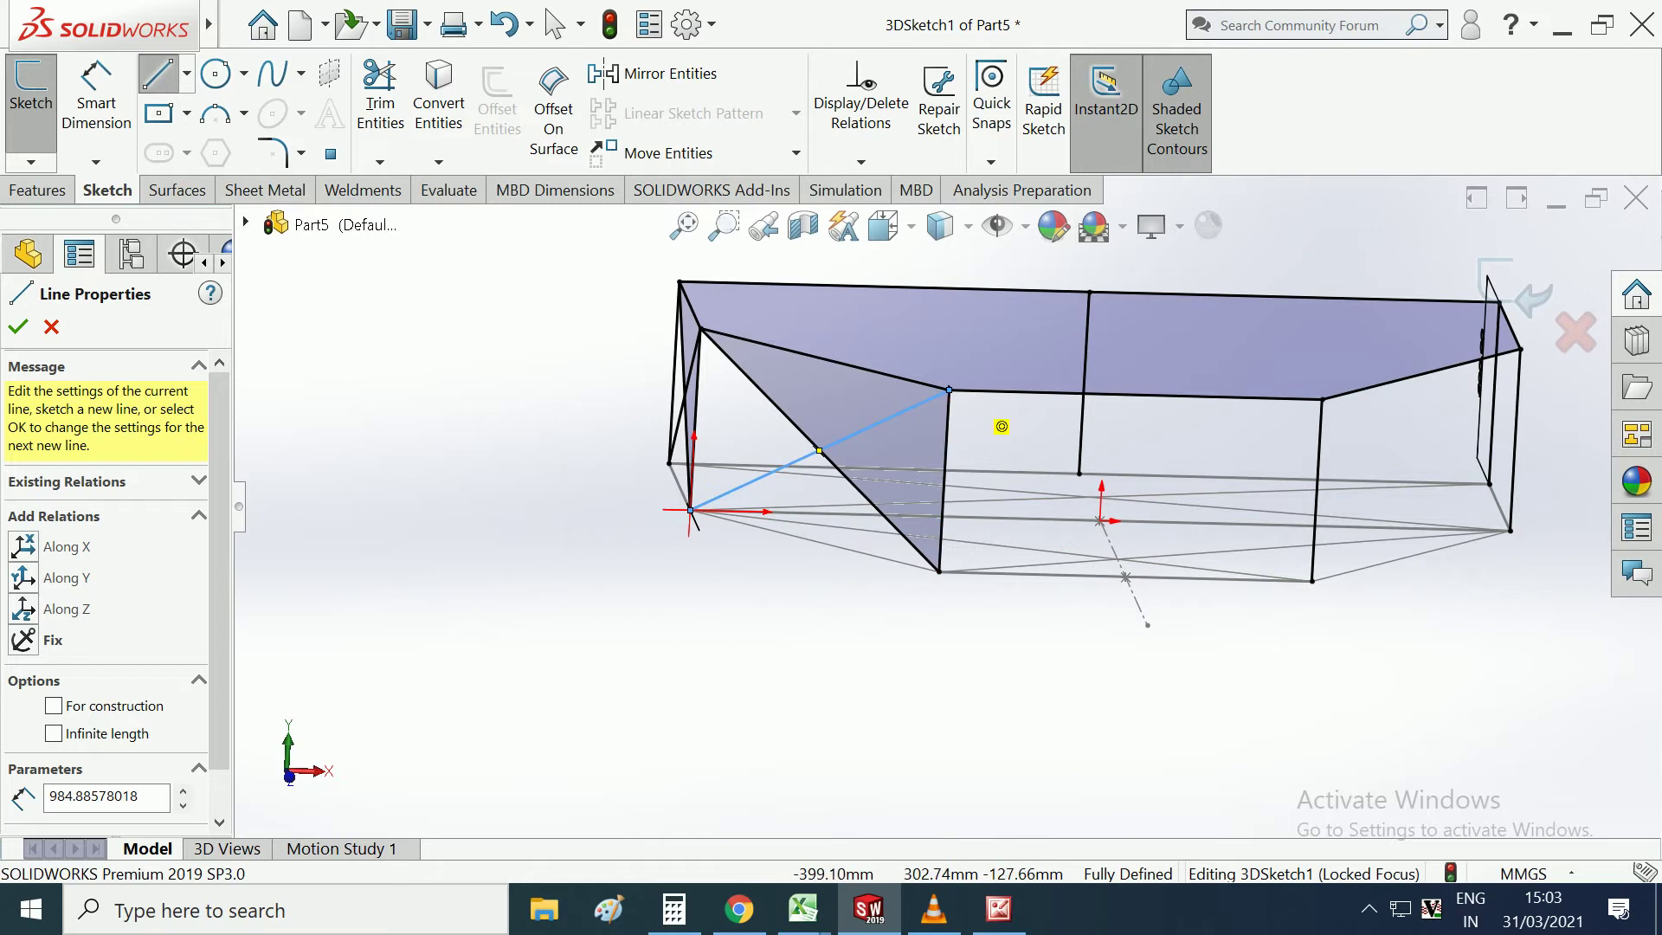
# Add two crossing diagonal braces on the next side panel.
pyautogui.click(949, 391)
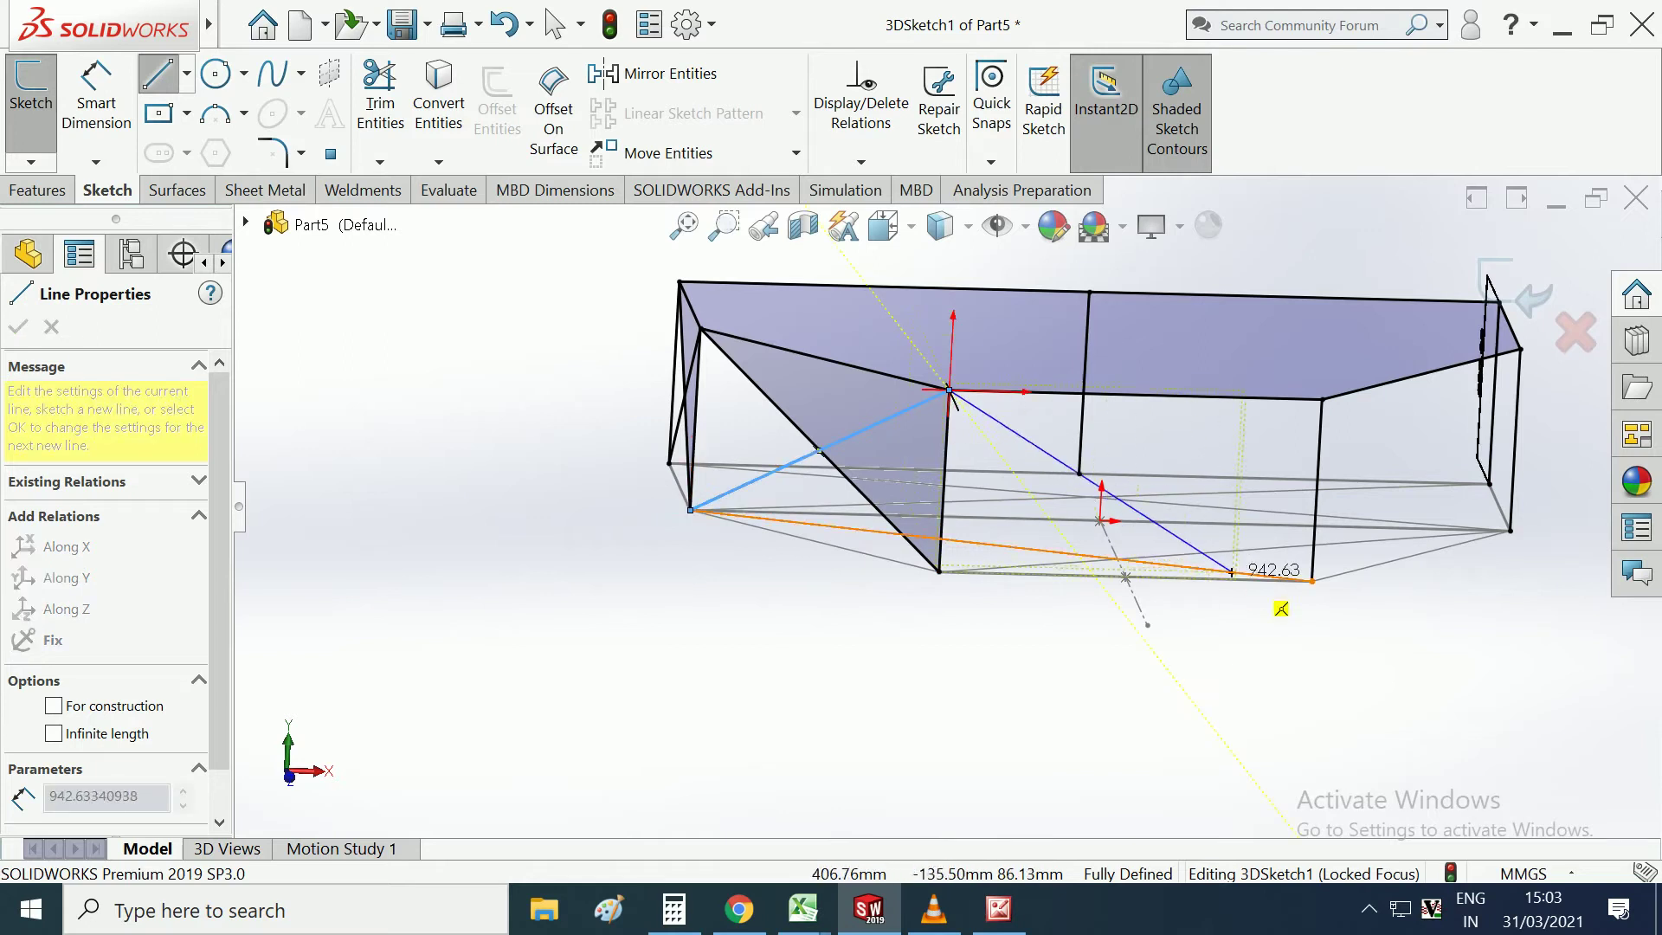
pyautogui.click(1363, 614)
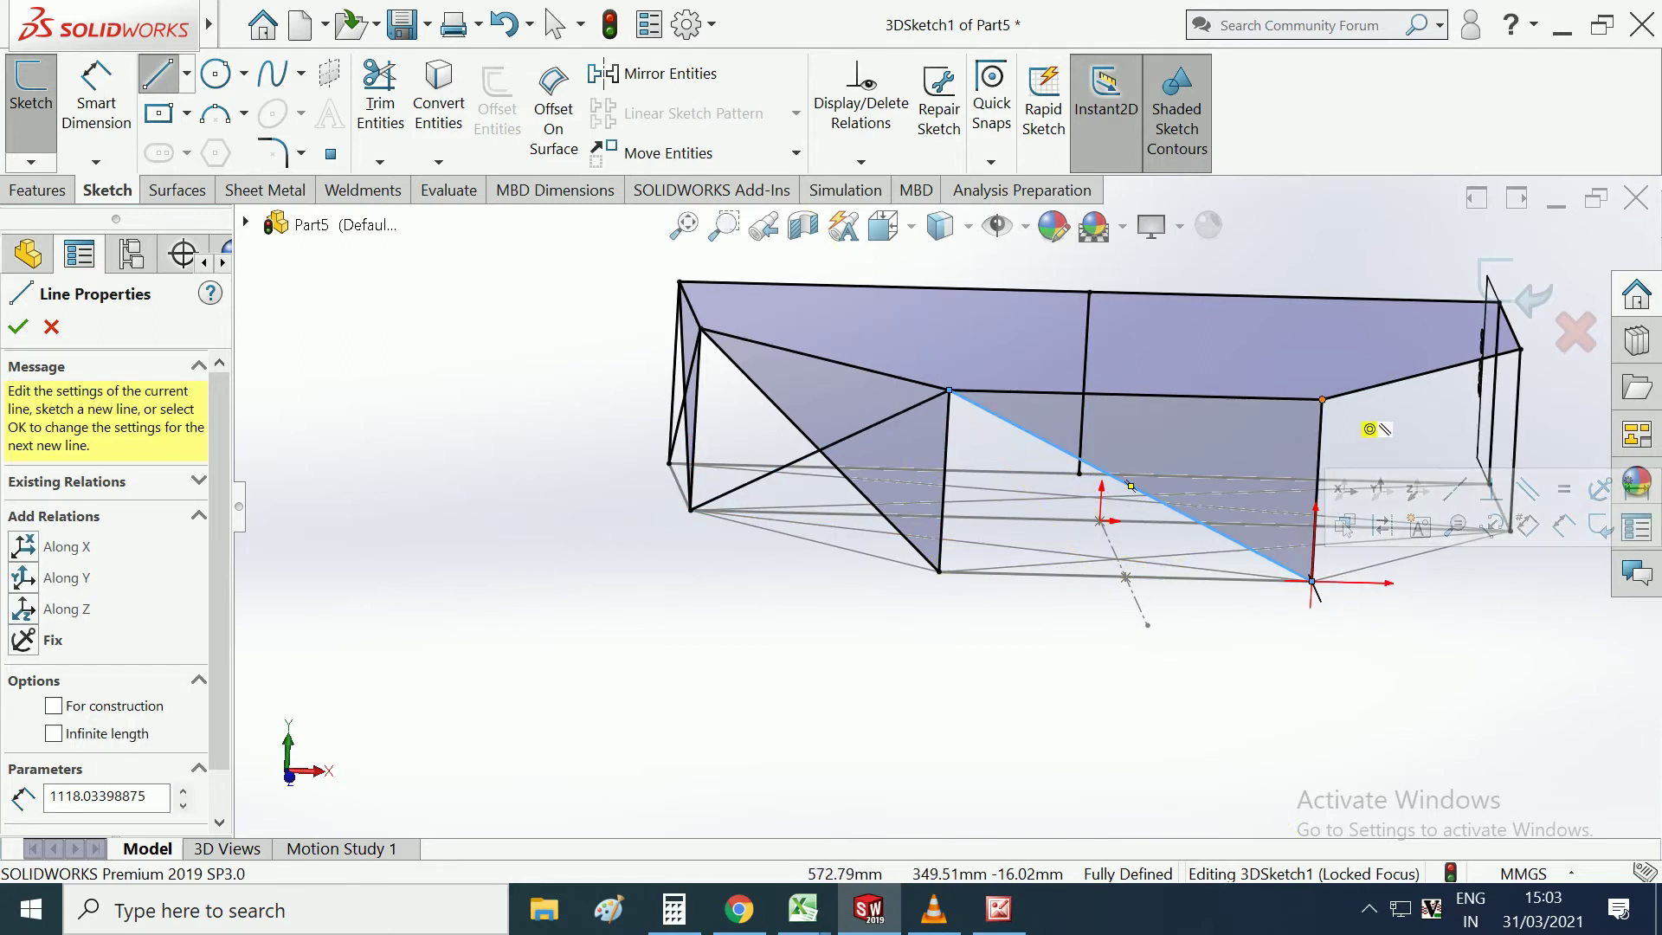
pyautogui.click(1322, 400)
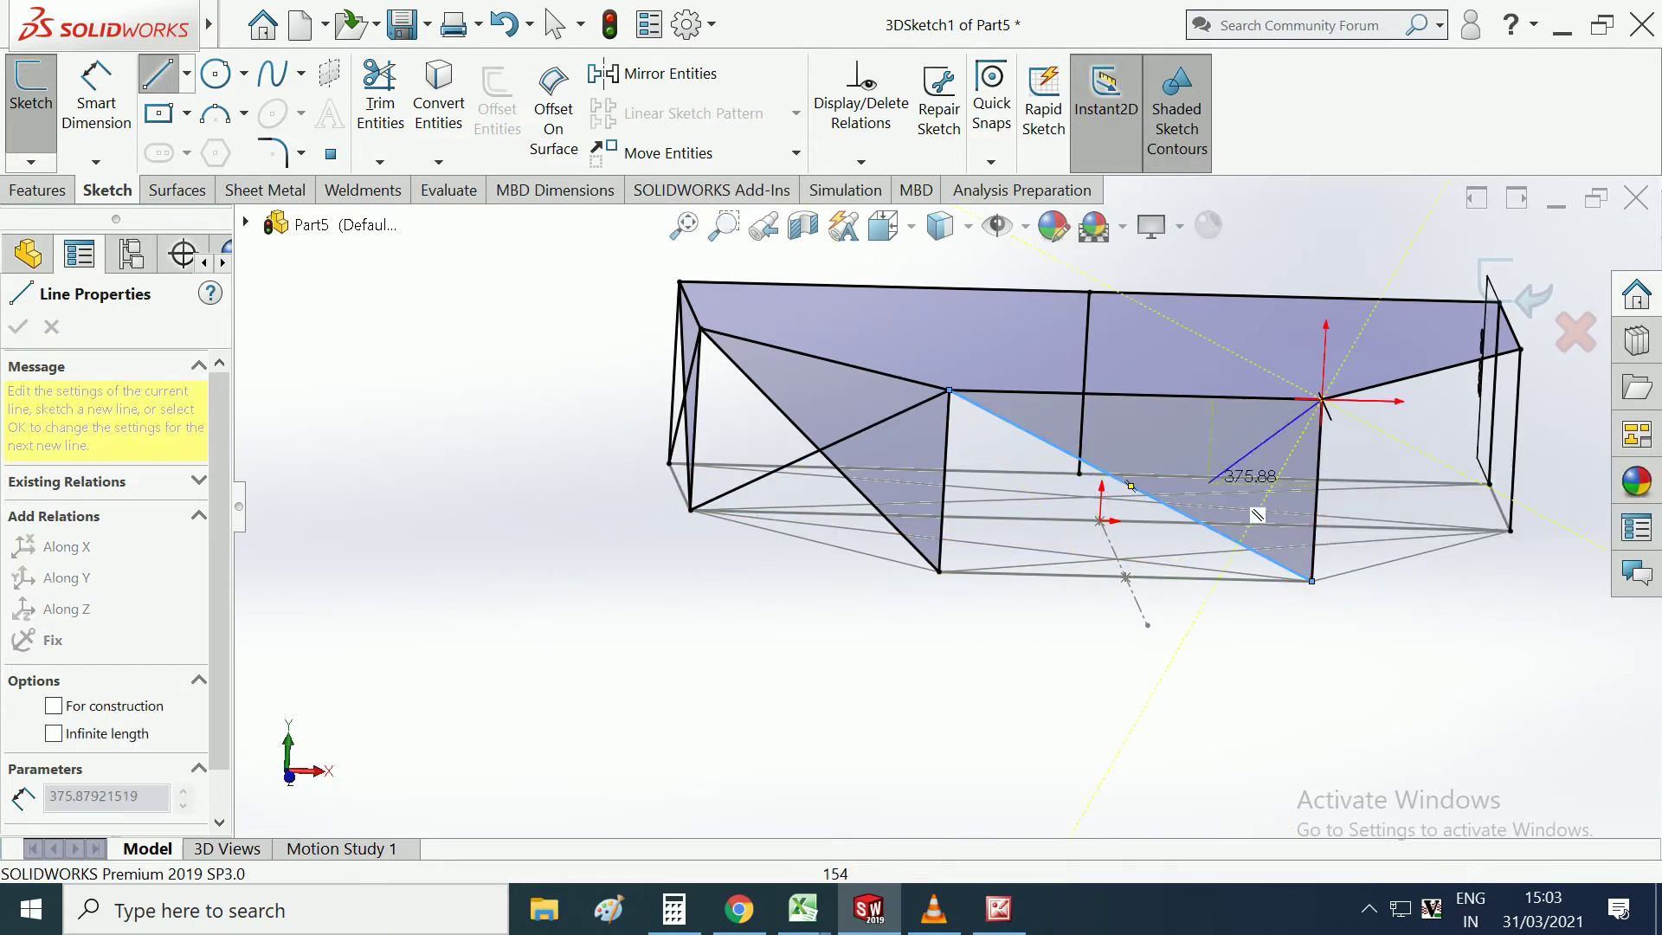
pyautogui.click(996, 597)
pyautogui.moveTo(996, 597); pyautogui.dragTo(1216, 446, button='middle')
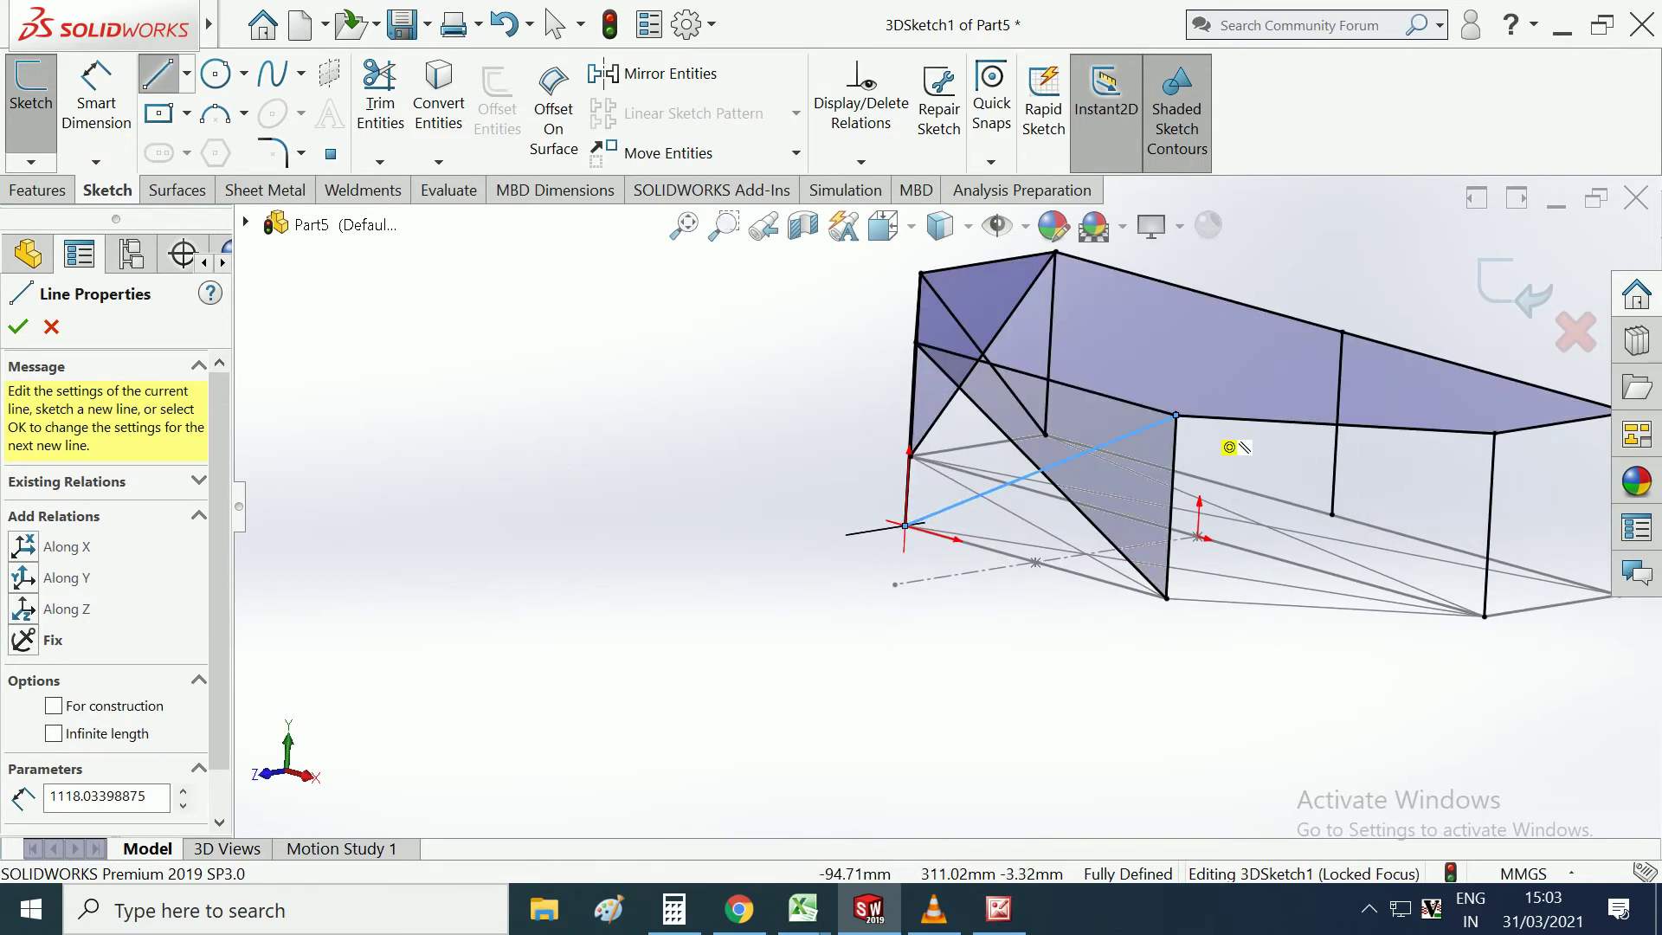
# Add crossing diagonal braces on the far side panel.
pyautogui.click(1176, 415)
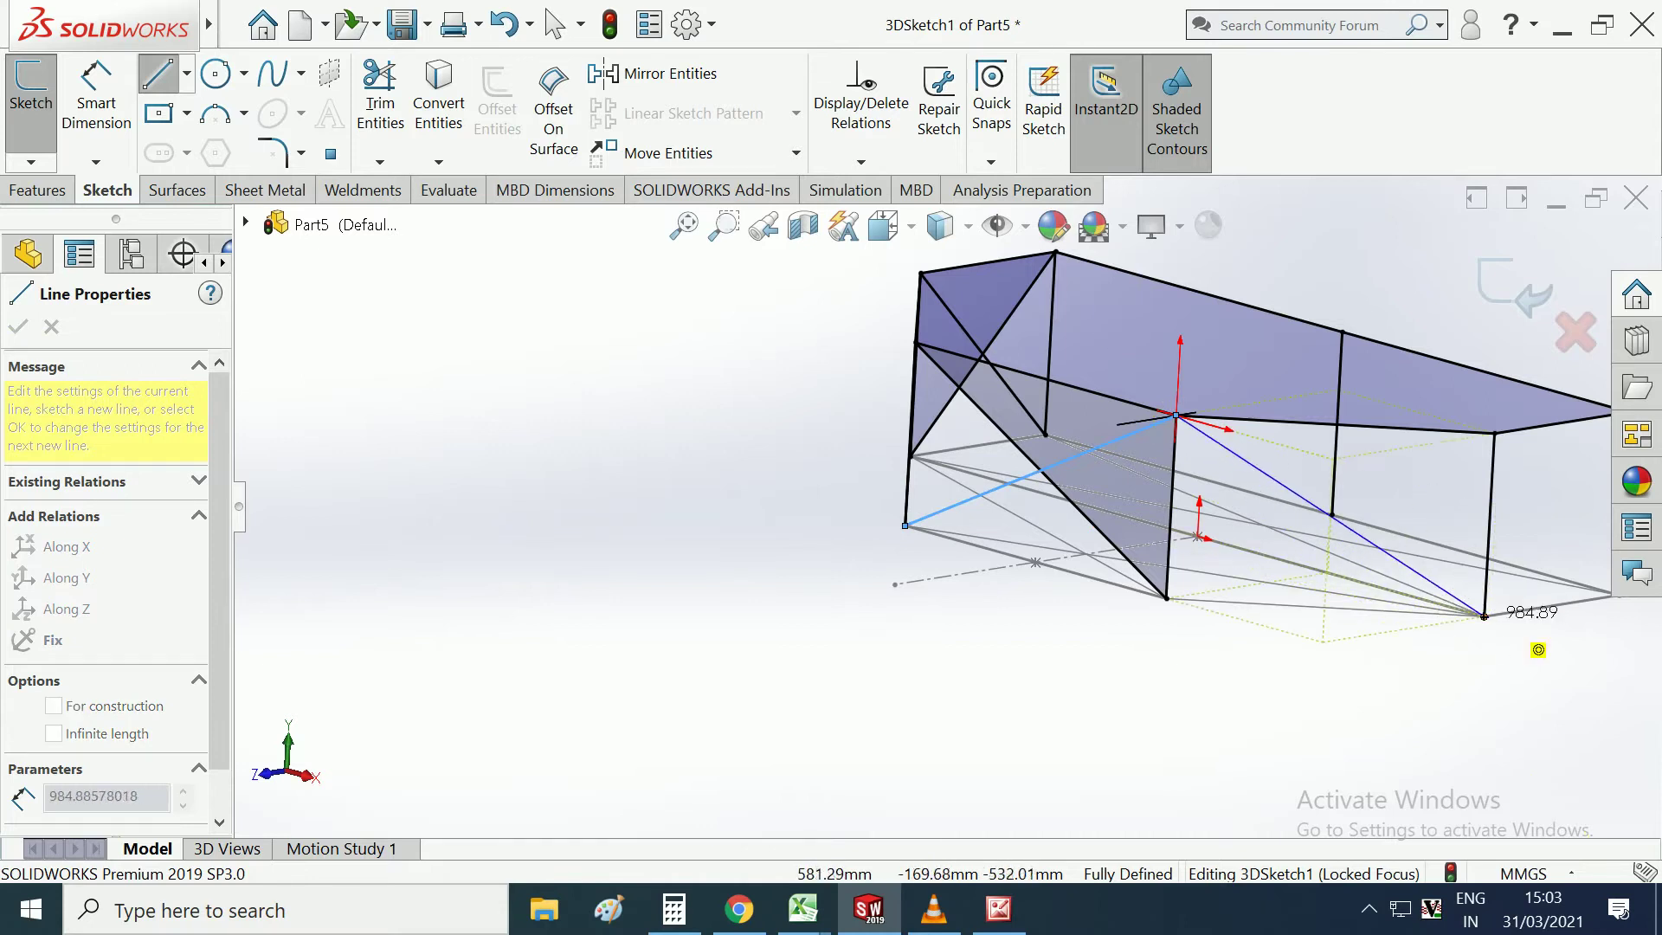
pyautogui.click(1484, 616)
pyautogui.click(1495, 431)
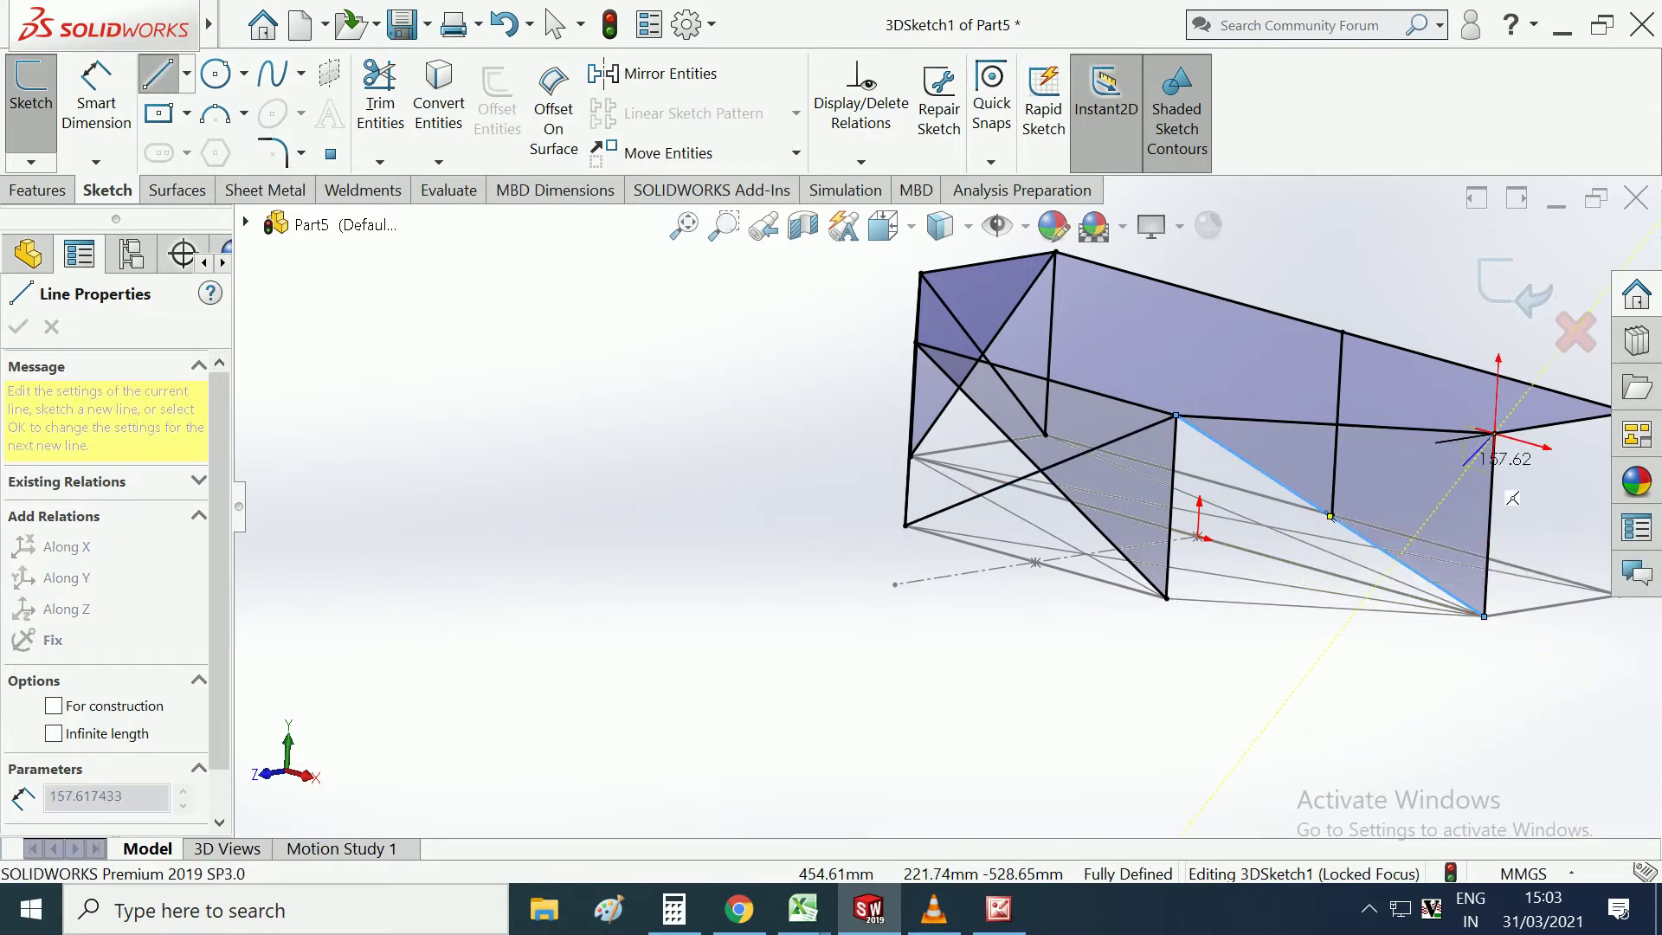
pyautogui.click(1208, 618)
pyautogui.moveTo(1208, 619); pyautogui.dragTo(1186, 532, button='middle')
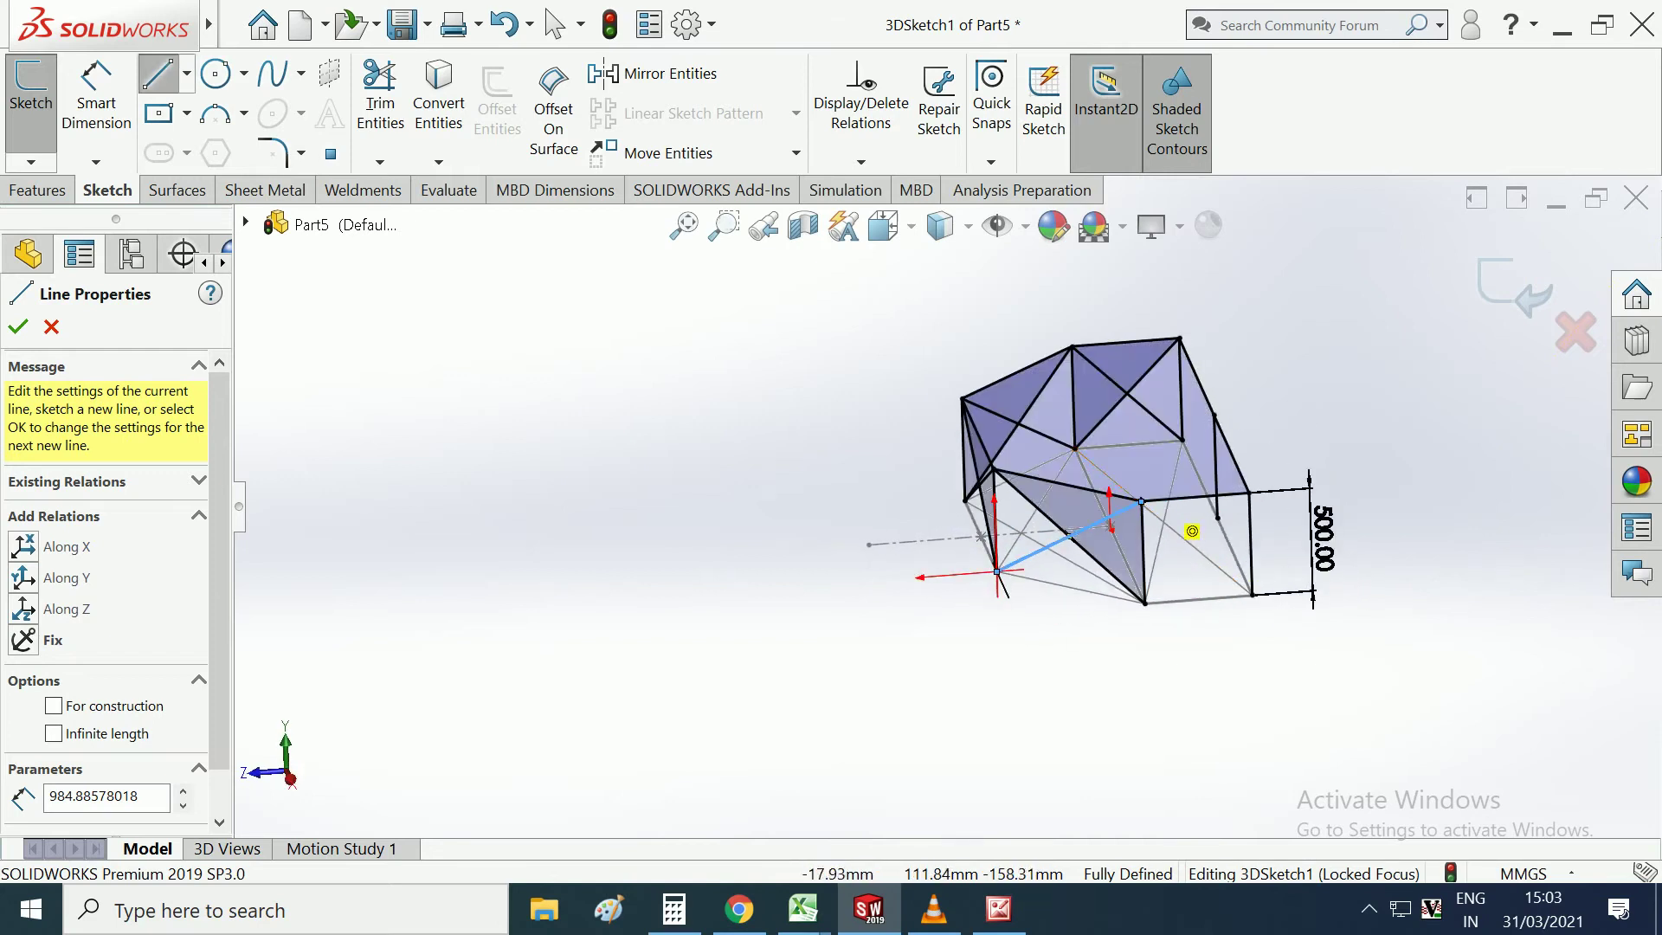
# Brace the end panel with a 707 mm diagonal and finish line drawing.
pyautogui.click(1141, 502)
pyautogui.click(1252, 594)
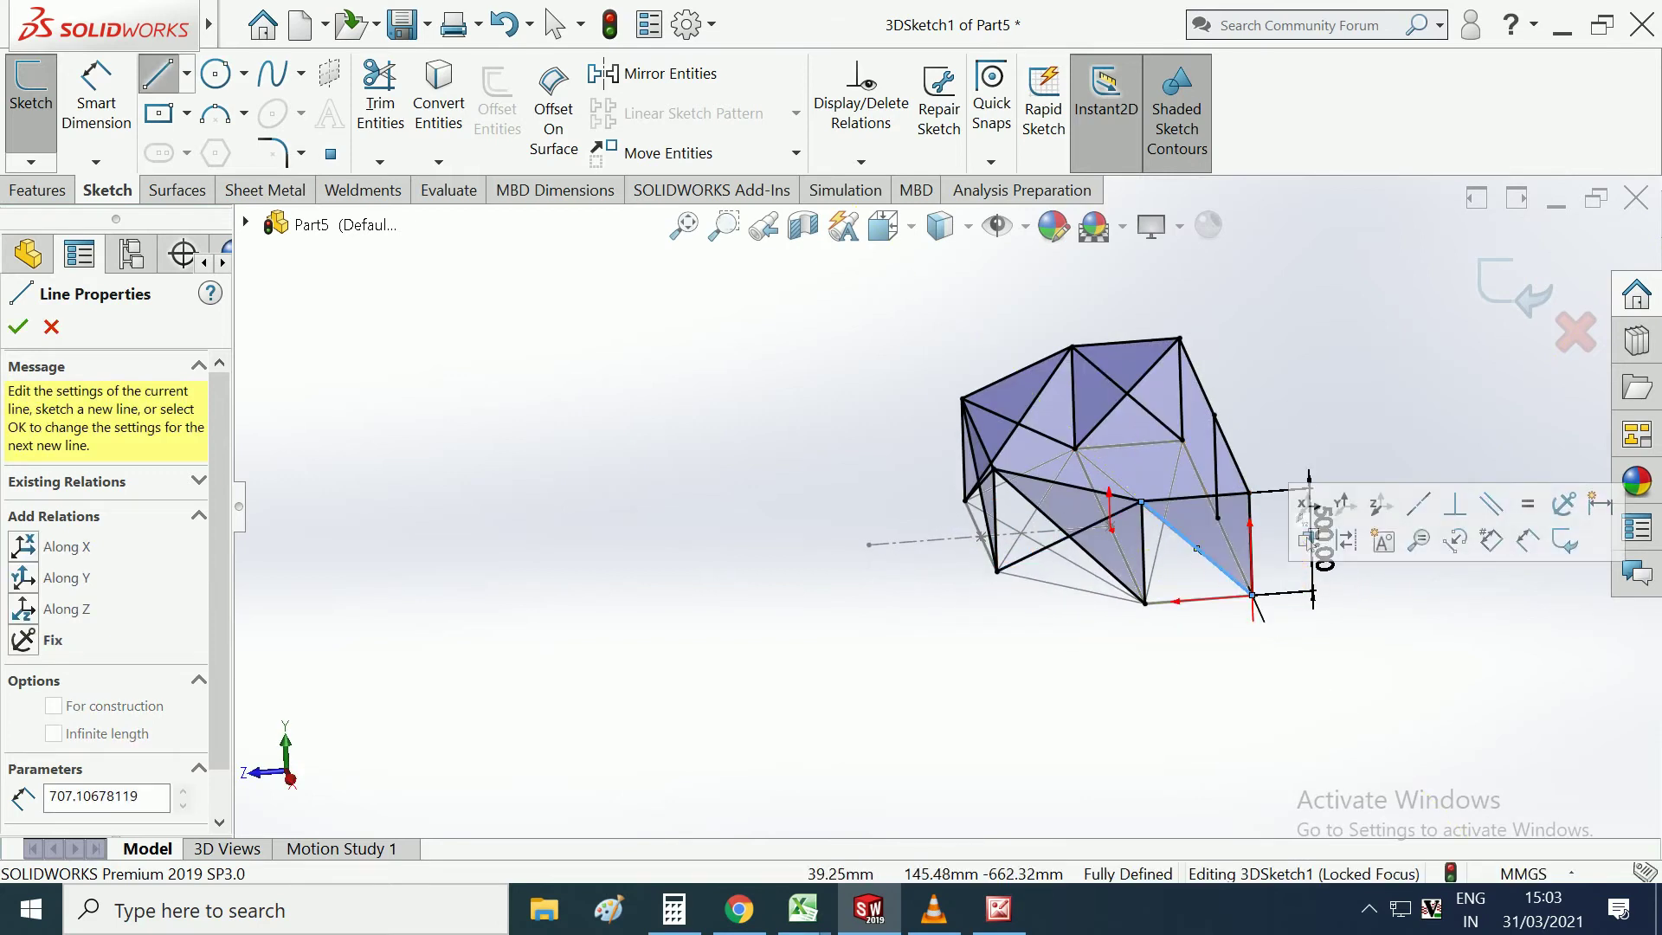
pyautogui.click(1249, 494)
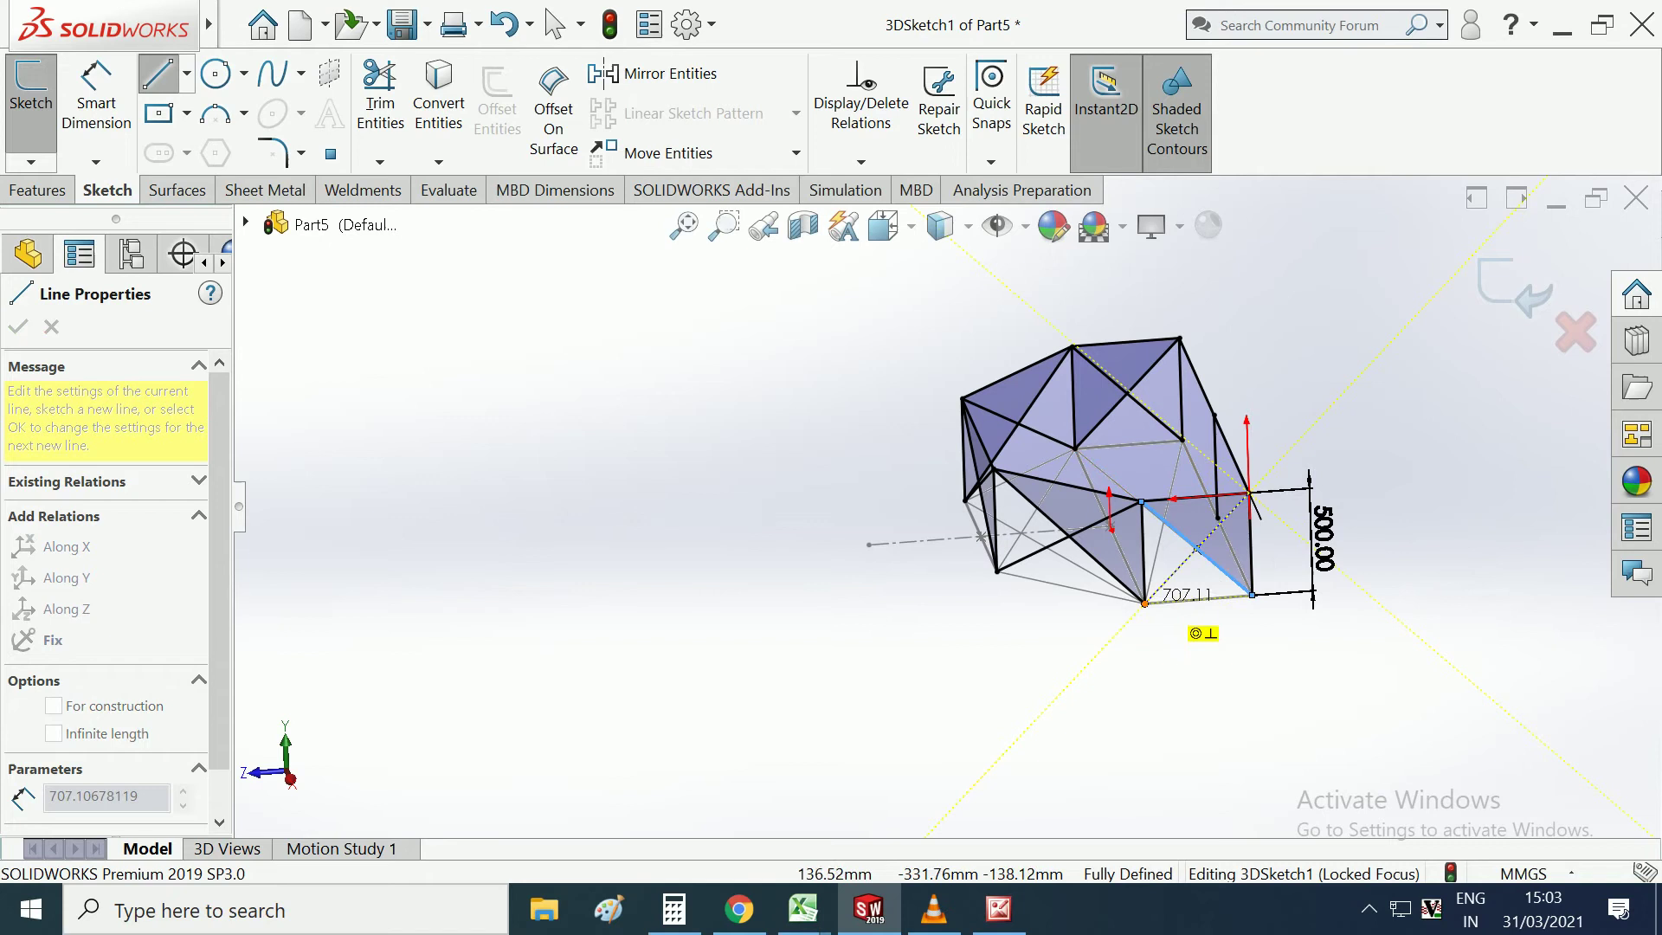
pyautogui.moveTo(1225, 638); pyautogui.dragTo(881, 282, button='middle')
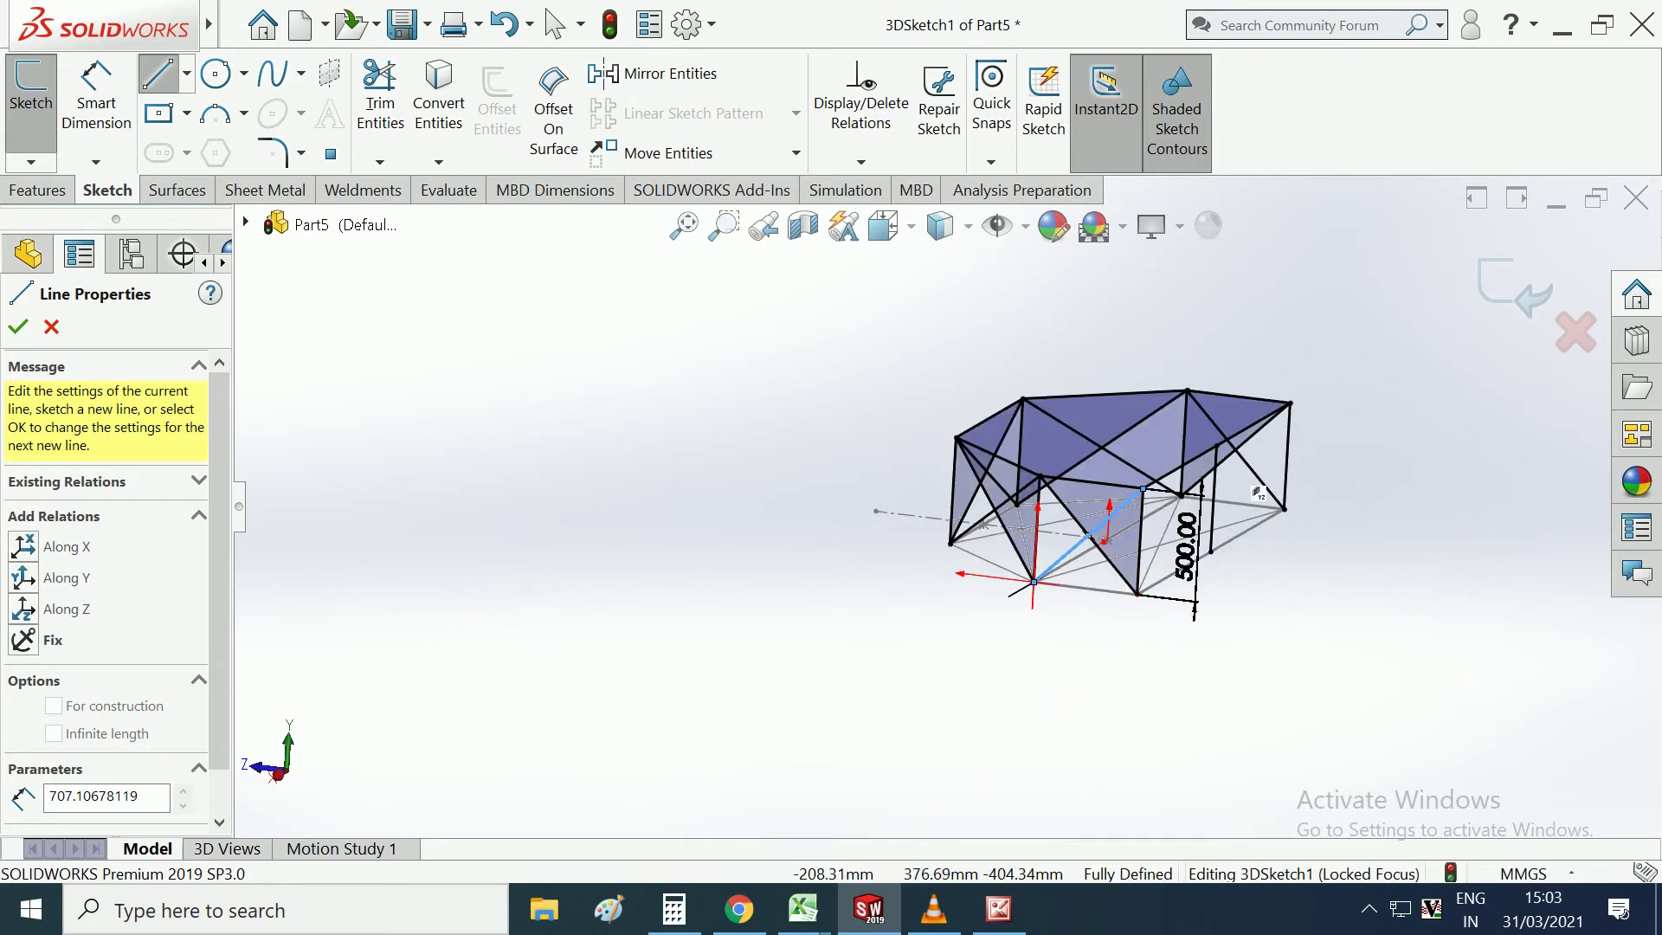
pyautogui.press('Escape')
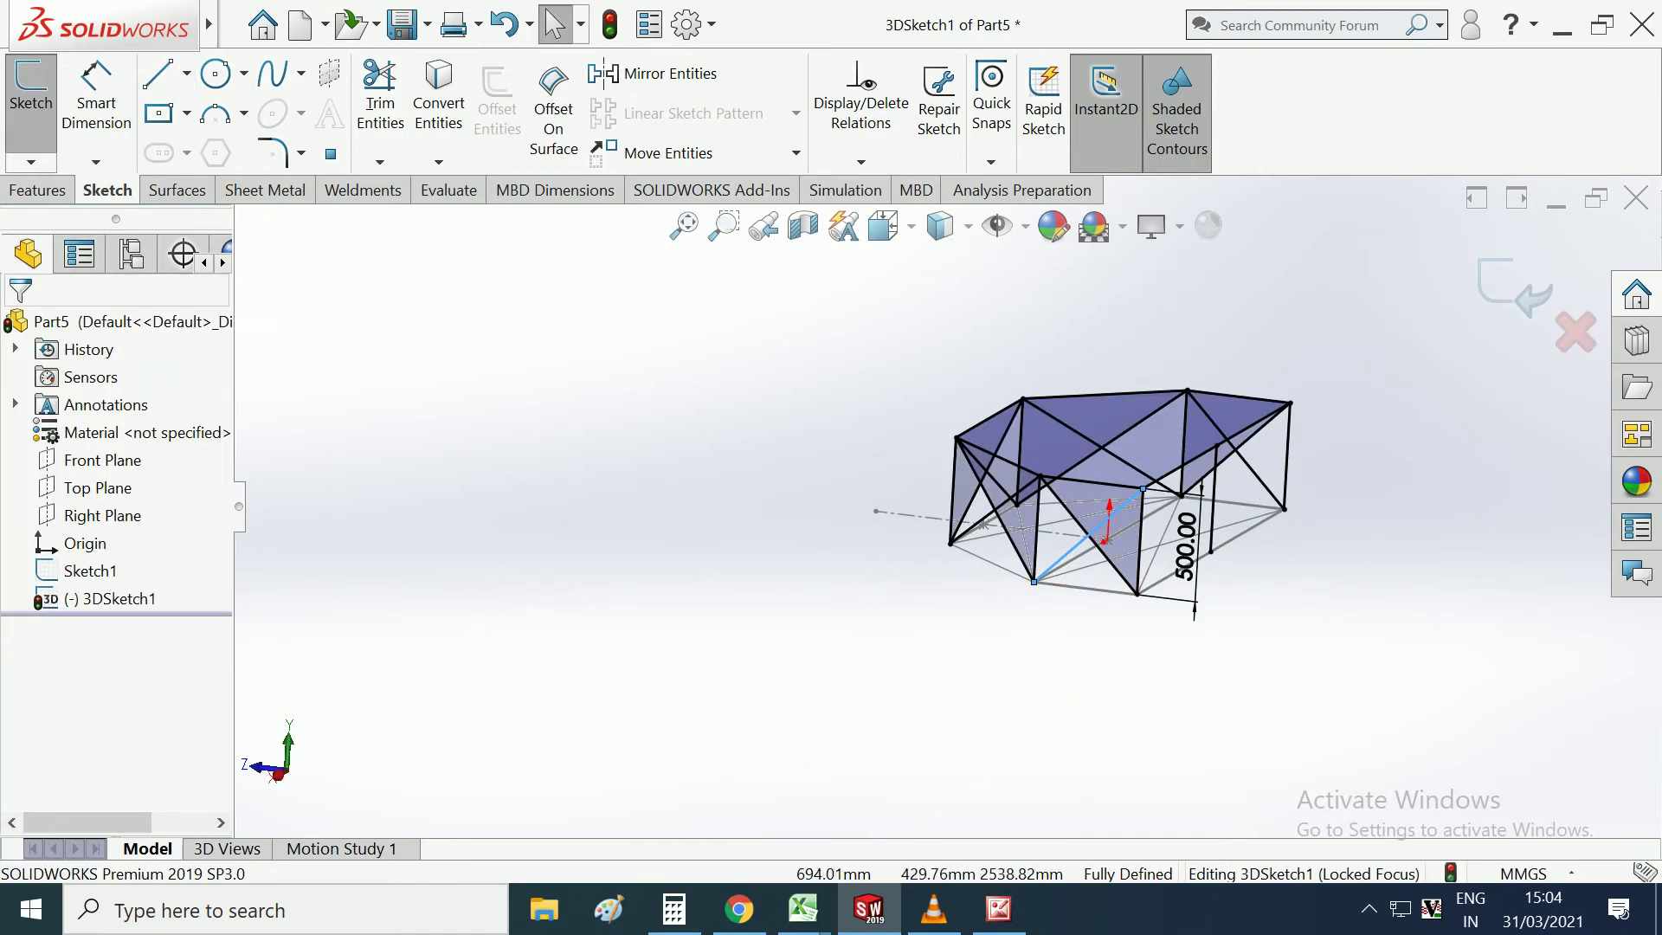
# Fit the frame in view and draw a vertical member from the top edge to the base.
pyautogui.moveTo(1089, 535); pyautogui.dragTo(823, 546, button='middle')
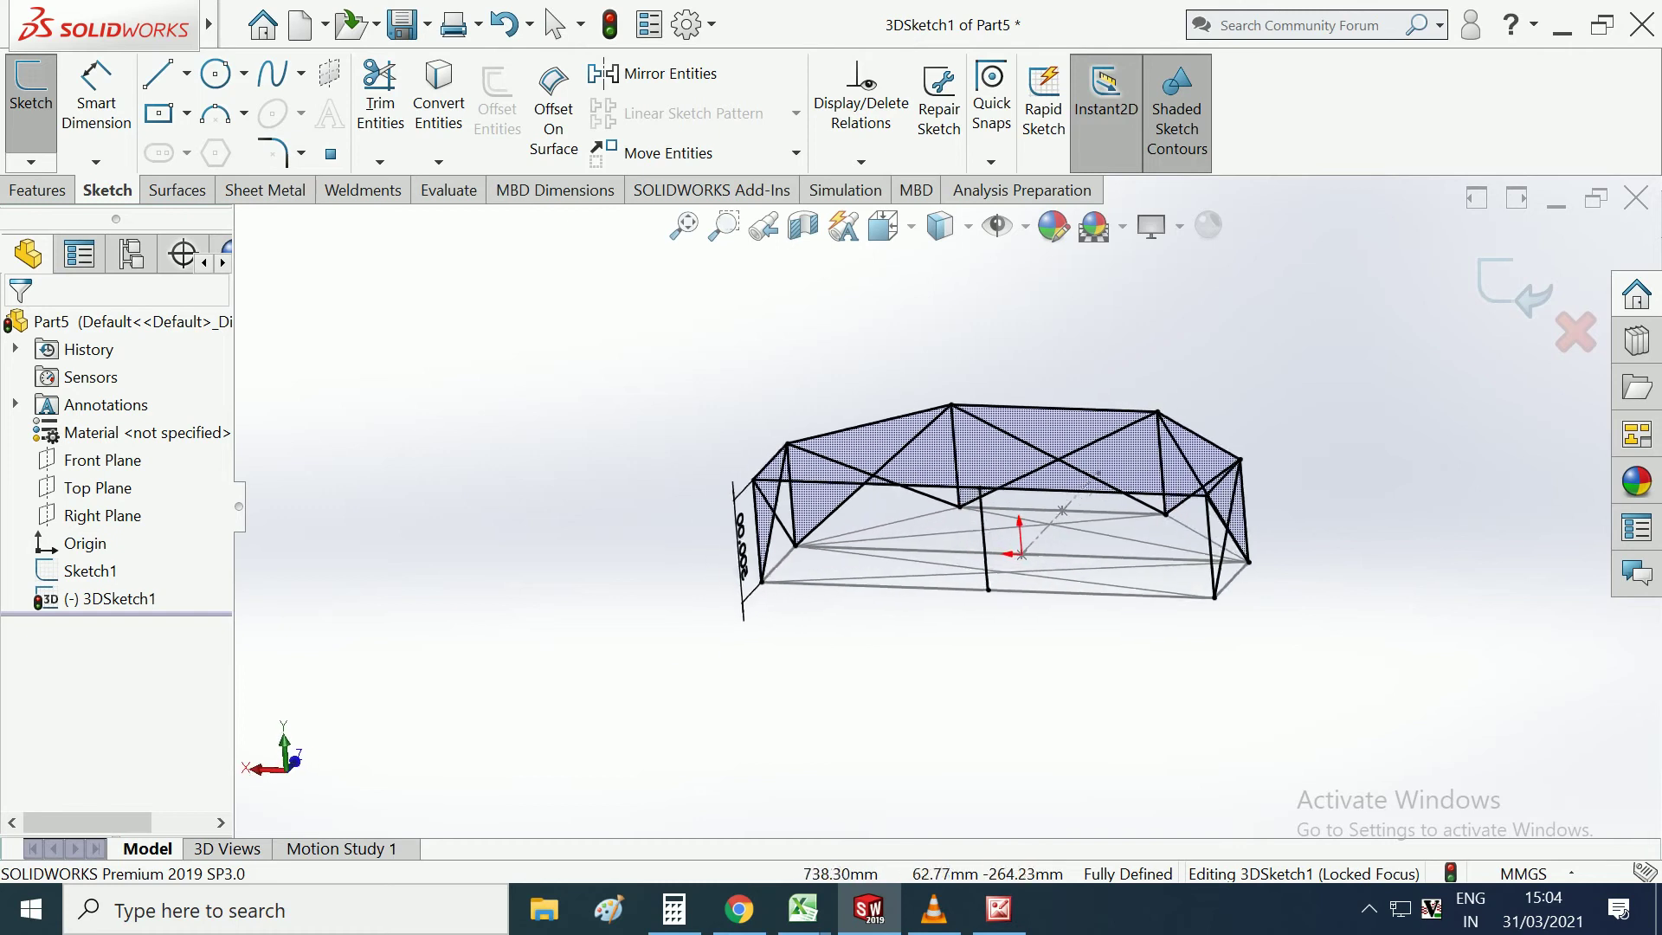
pyautogui.press('f')
pyautogui.click(948, 494)
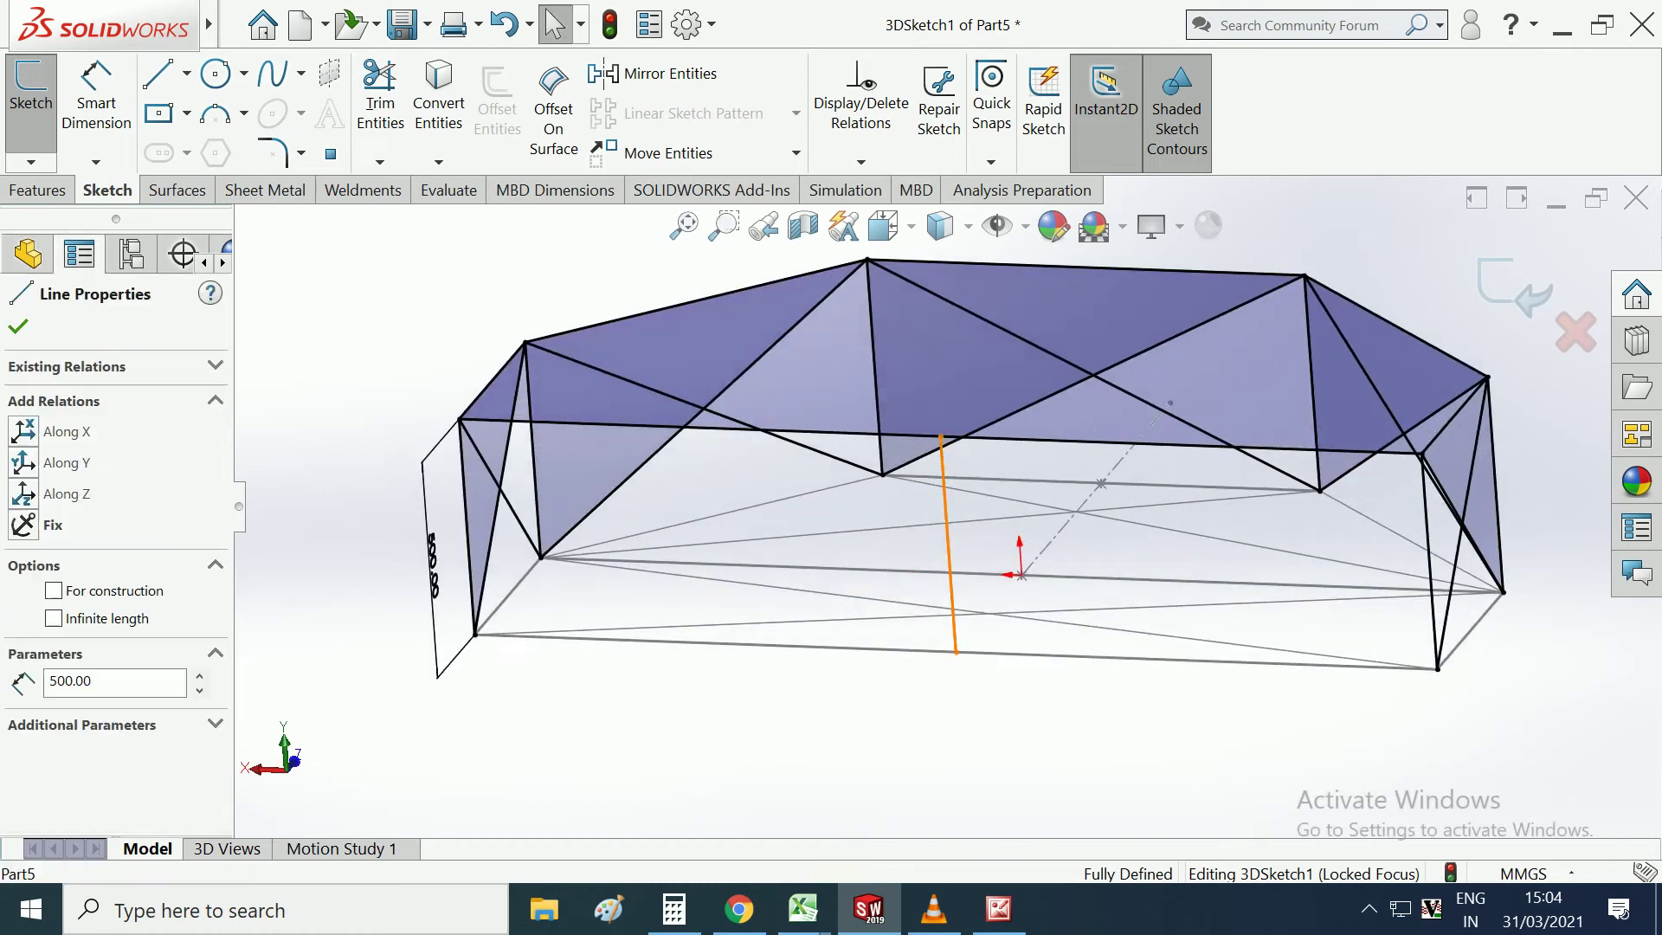
pyautogui.press('Escape')
pyautogui.scroll(2, 948, 493)
pyautogui.press('Left')
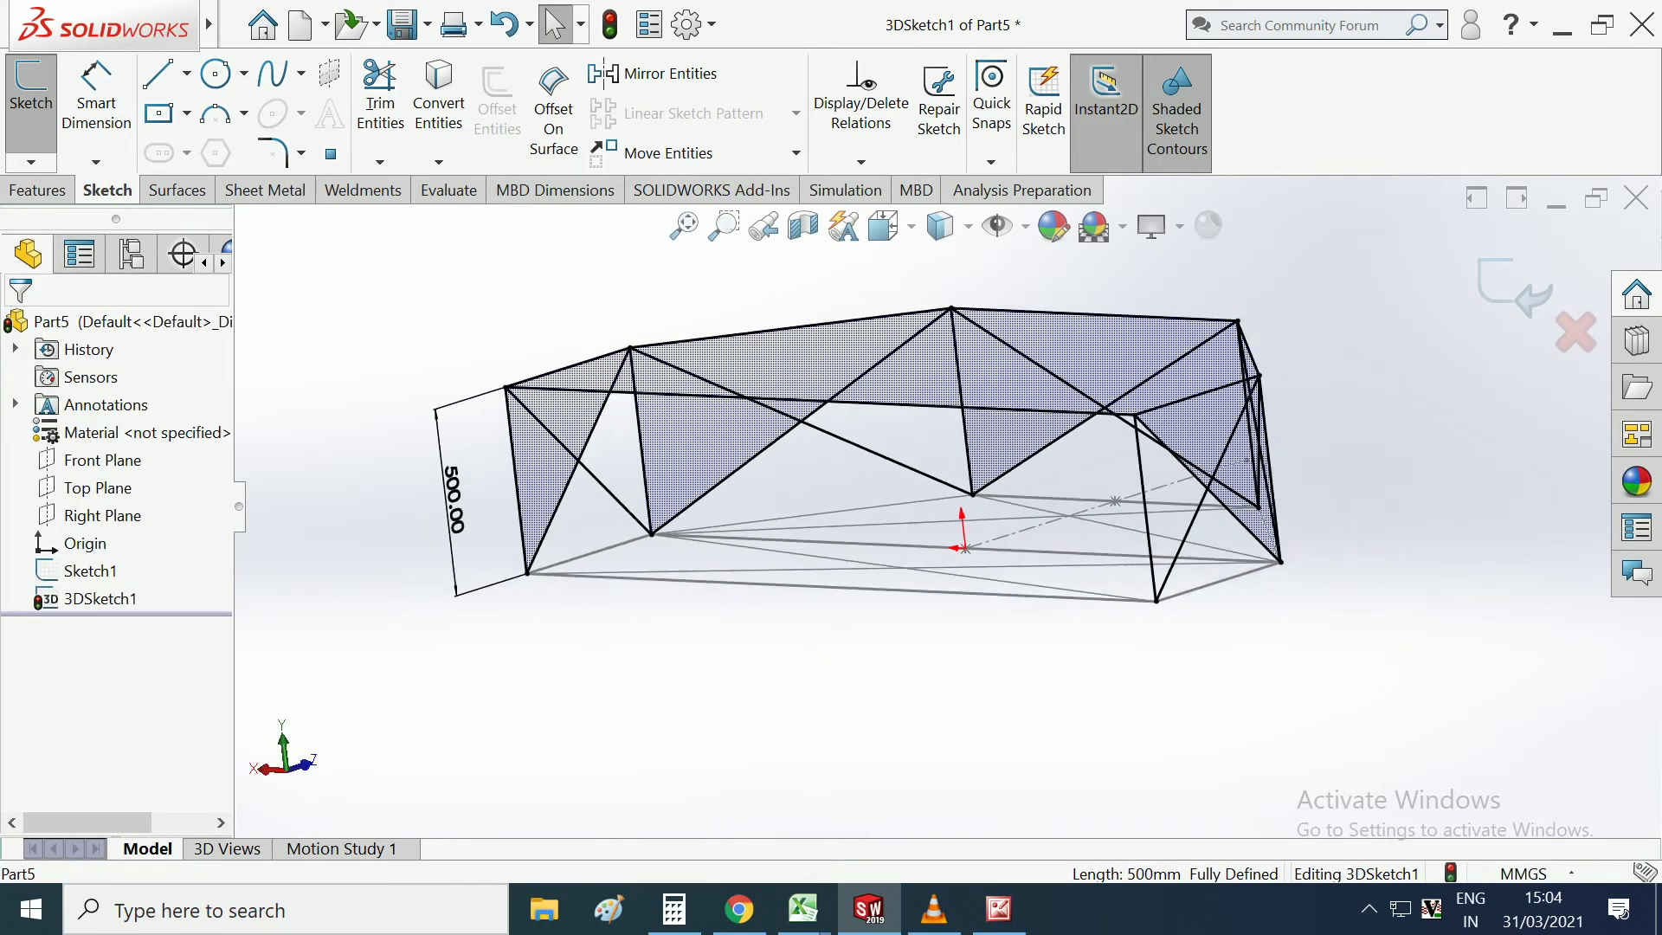
pyautogui.click(158, 73)
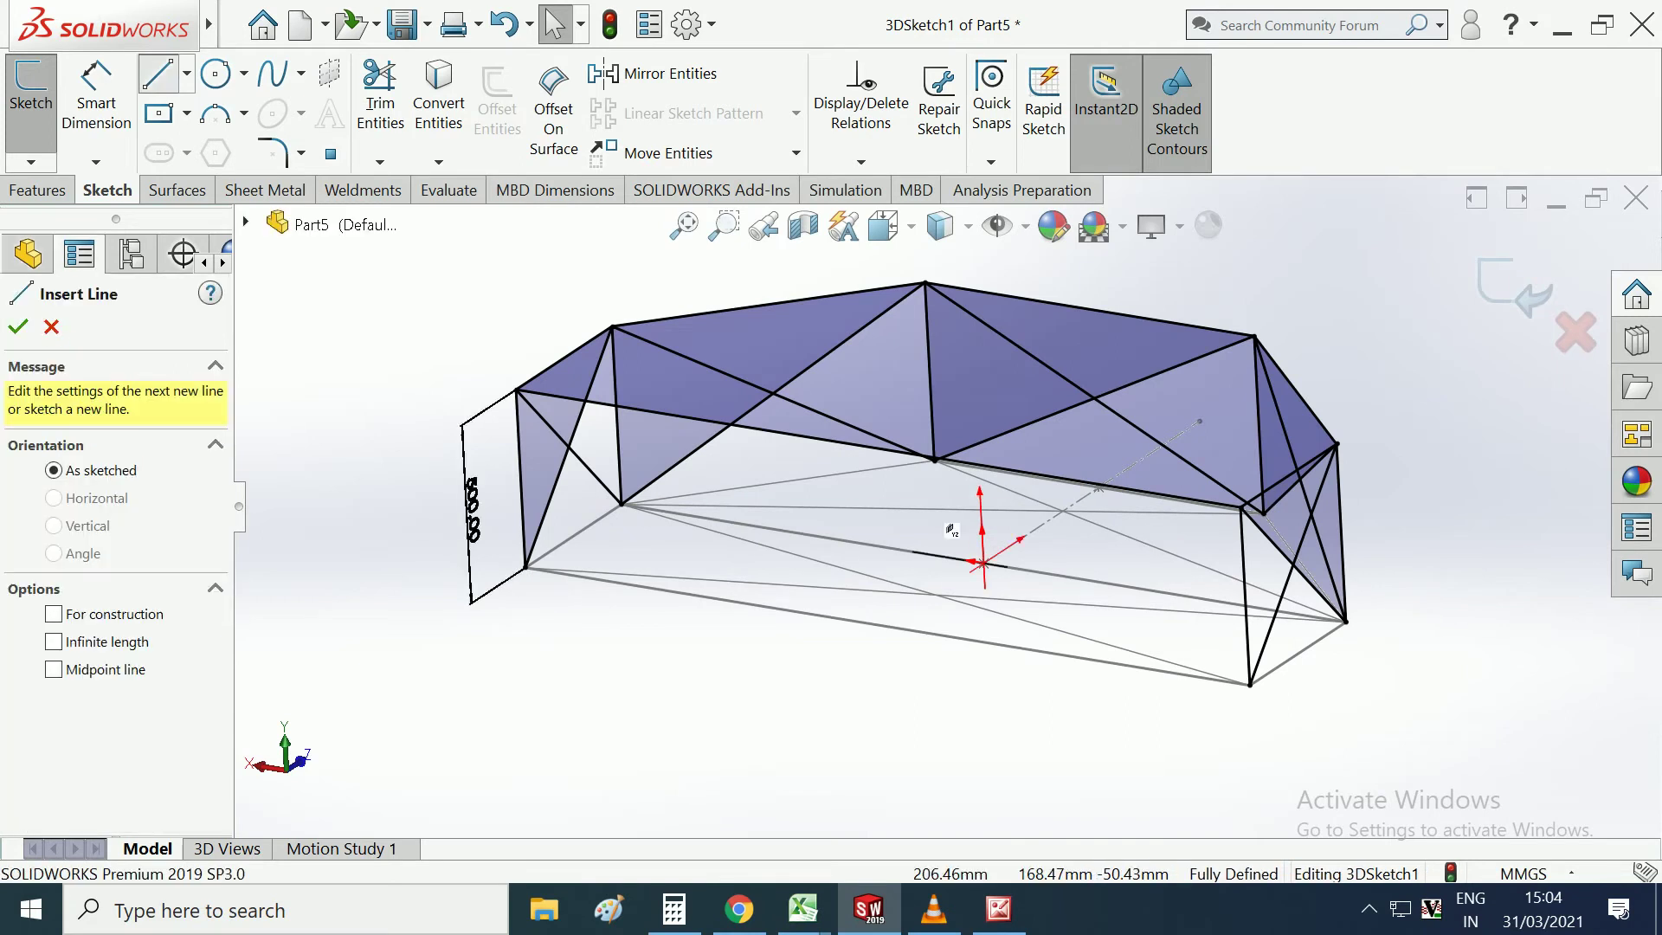
pyautogui.click(763, 430)
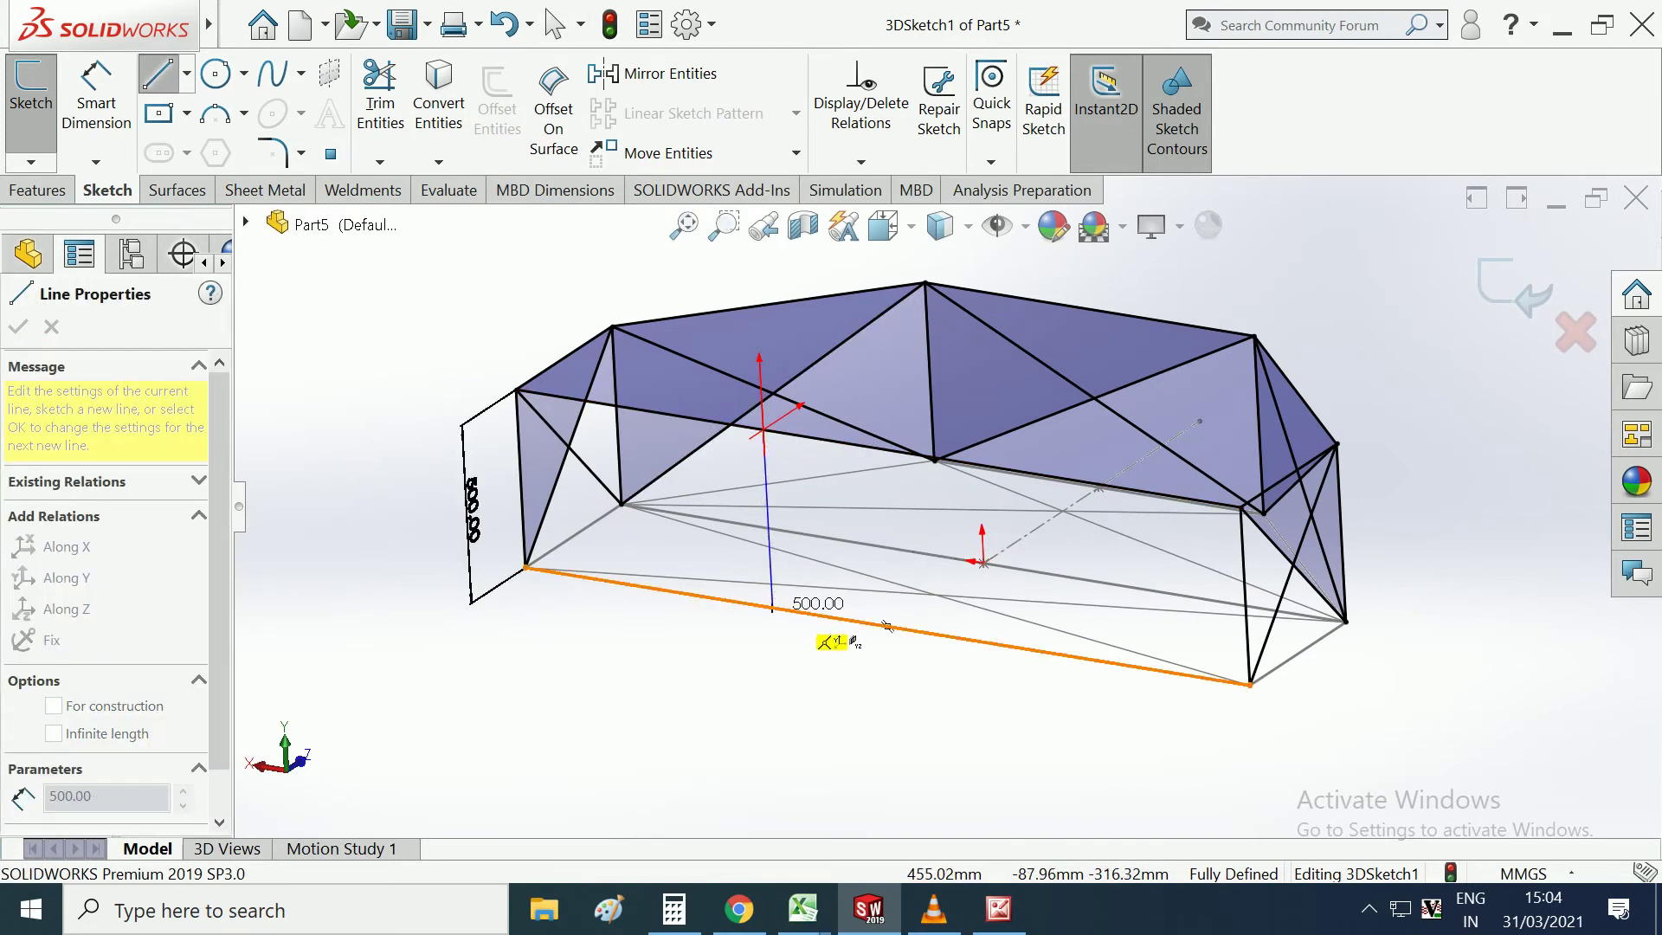
pyautogui.press('Escape')
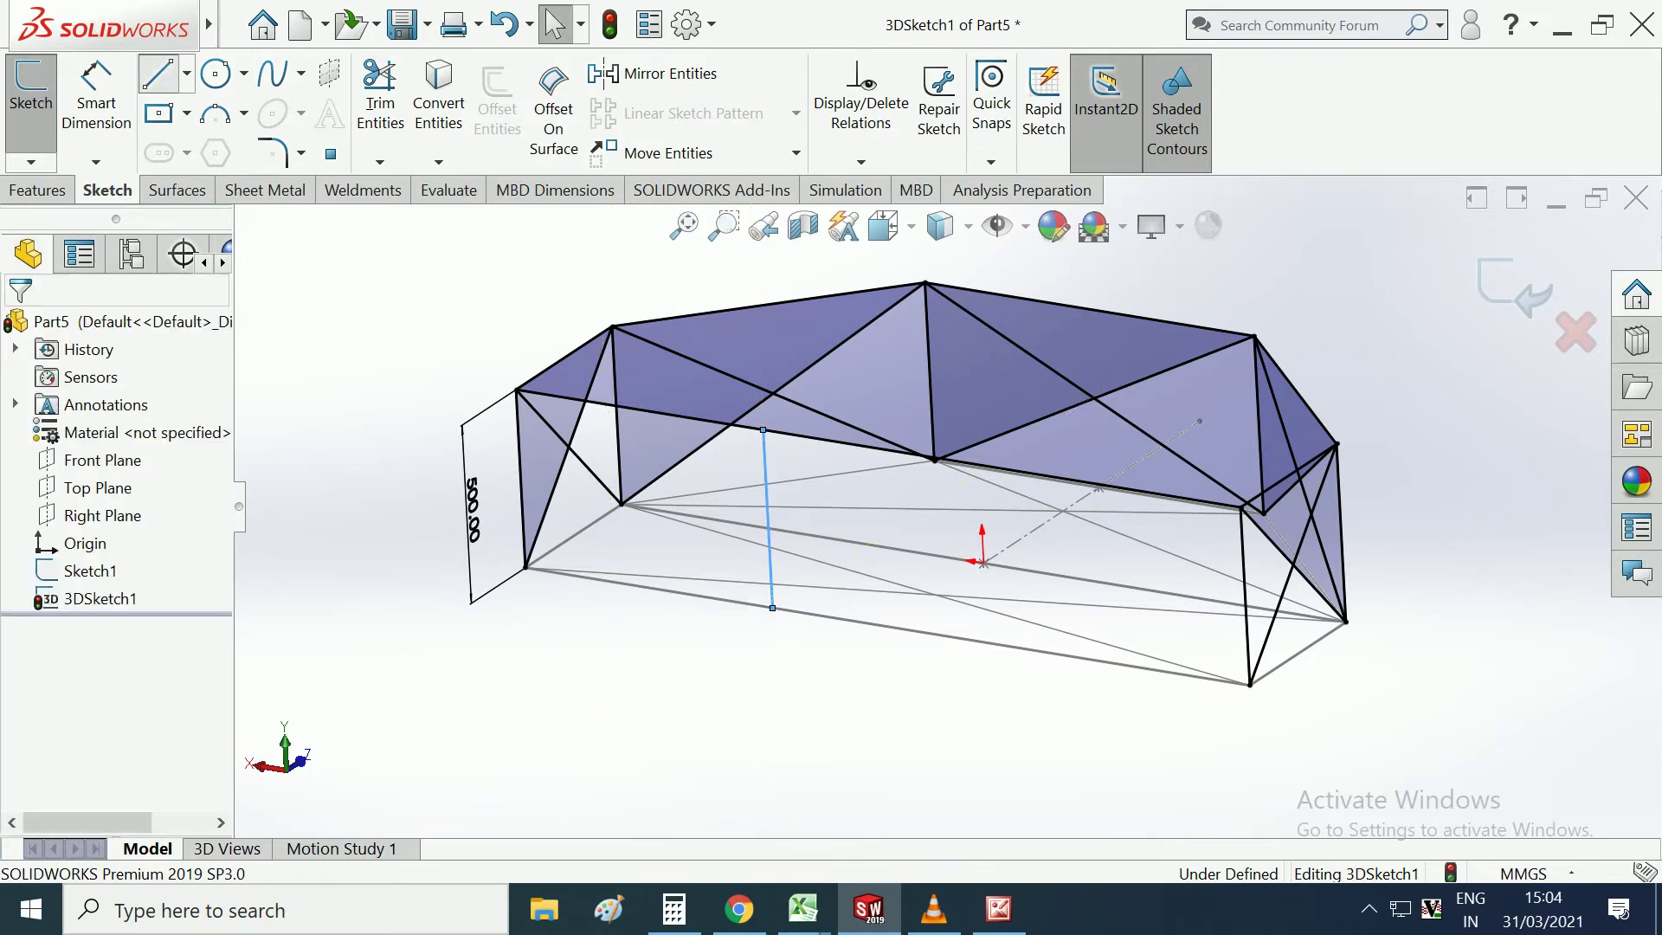
pyautogui.press('Return')
# Draw a second vertical member on the opposite long side, top edge to base.
pyautogui.moveTo(1047, 542)
pyautogui.mouseDown(button='middle')
pyautogui.moveTo(1128, 606)
pyautogui.moveTo(1143, 554)
pyautogui.moveTo(1186, 541)
pyautogui.mouseUp(button='middle')
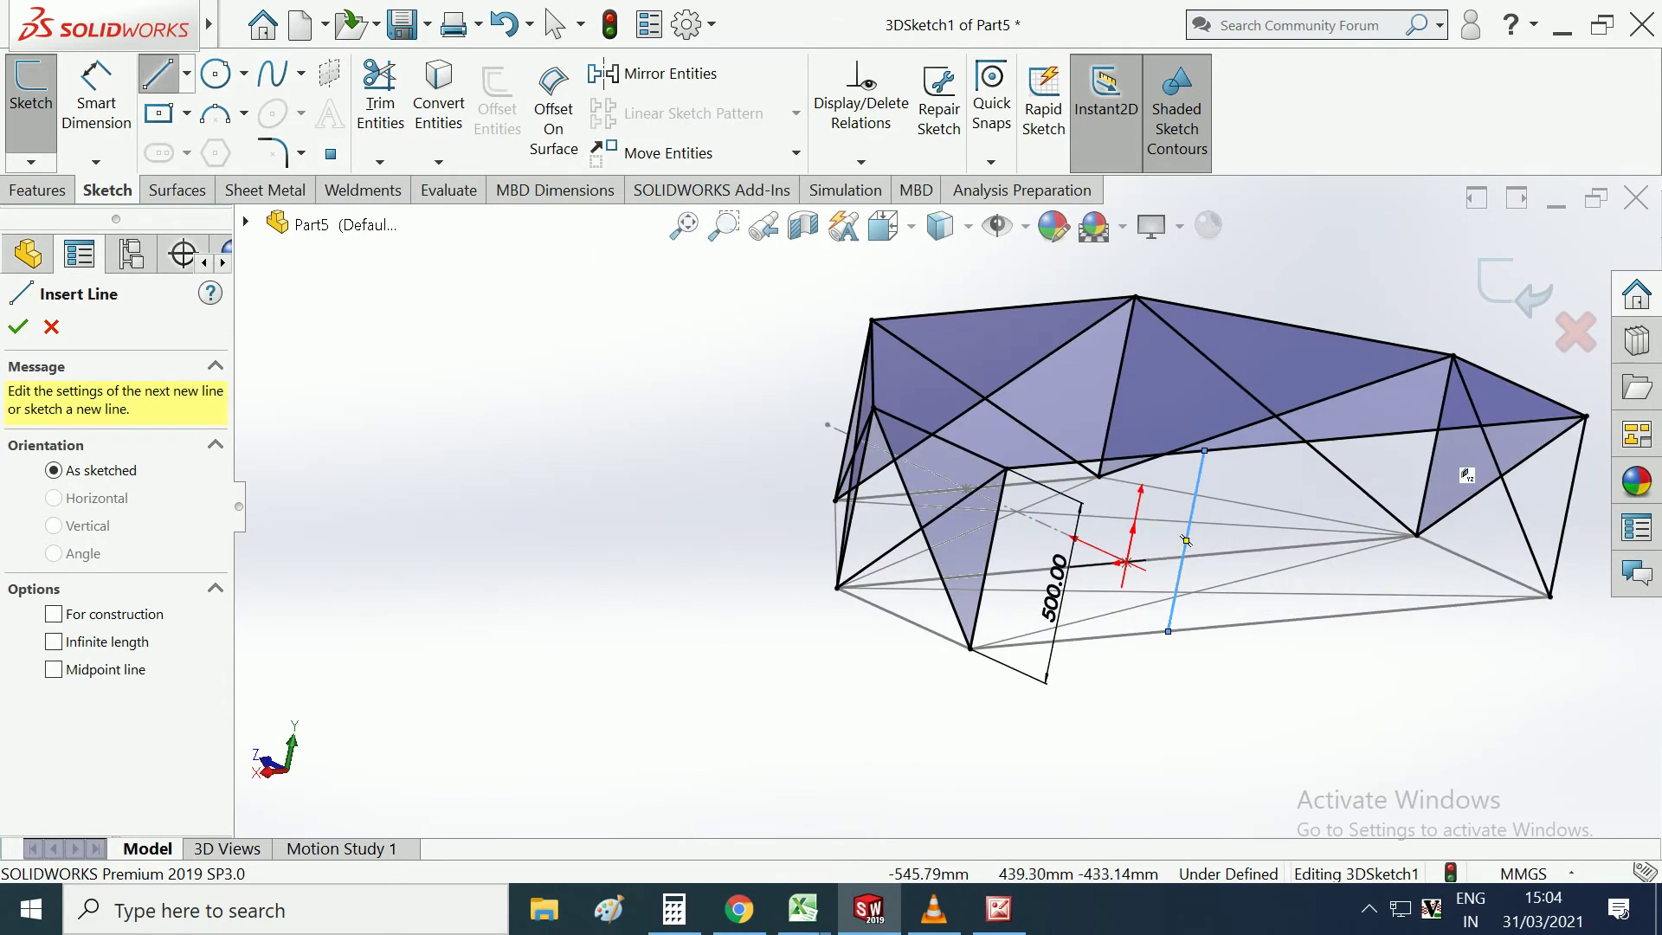
pyautogui.click(1401, 432)
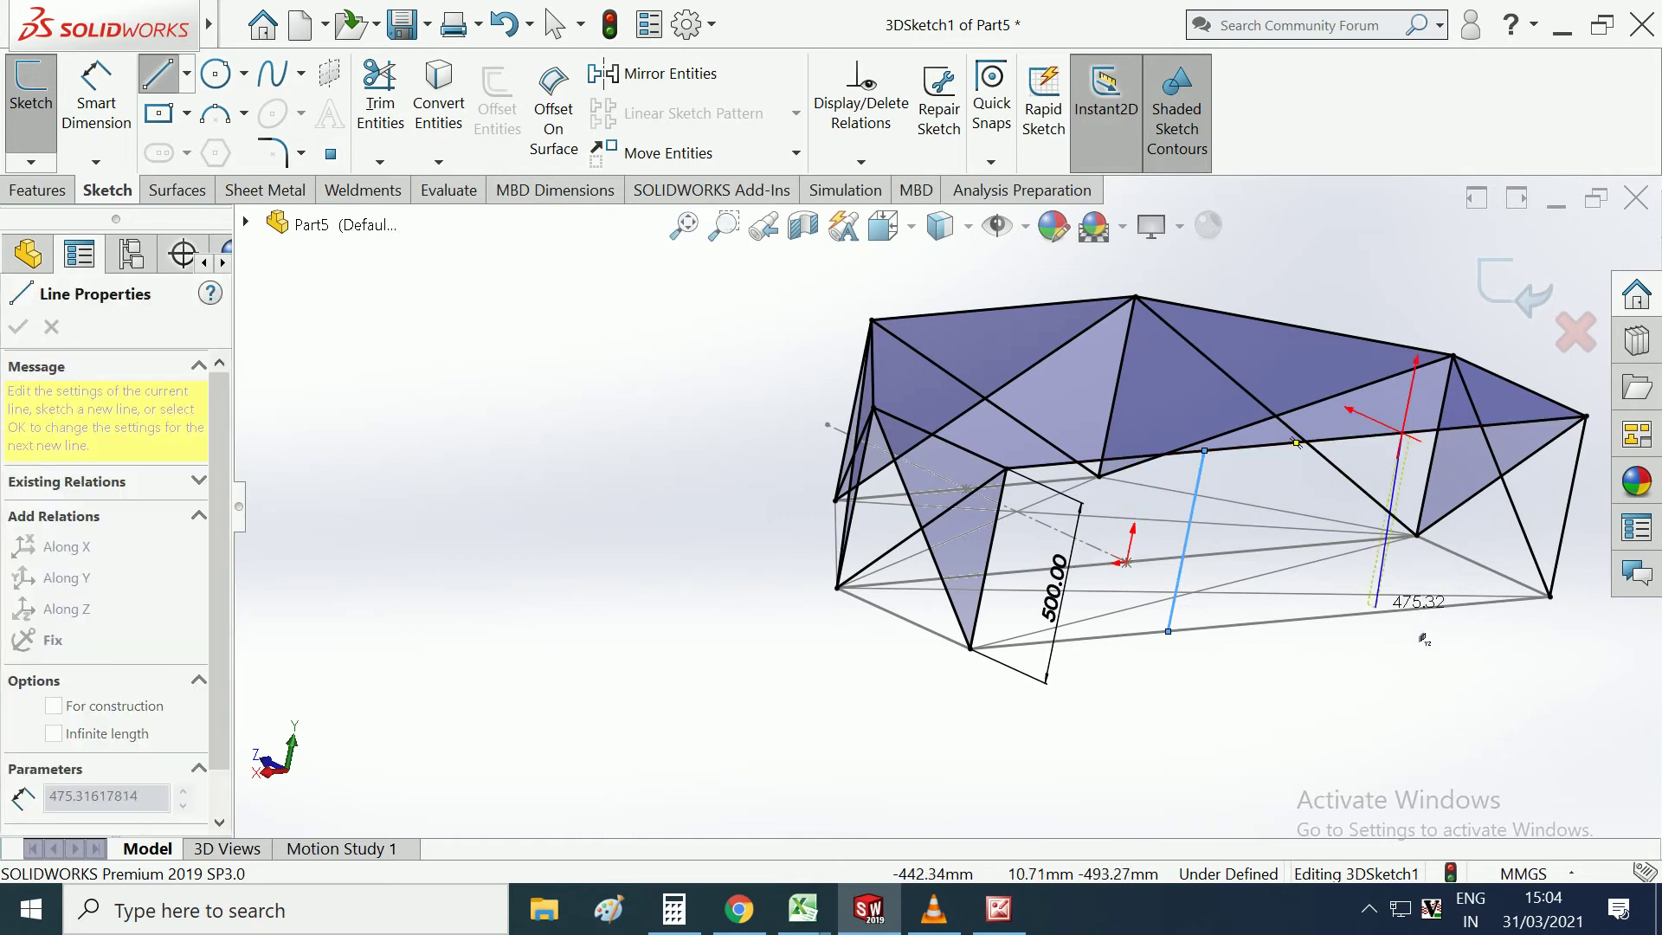
pyautogui.moveTo(1411, 632)
pyautogui.mouseDown(button='middle')
pyautogui.moveTo(1035, 619)
pyautogui.moveTo(758, 640)
pyautogui.moveTo(820, 485)
pyautogui.moveTo(909, 467)
pyautogui.mouseUp(button='middle')
pyautogui.click(820, 470)
pyautogui.press('Escape')
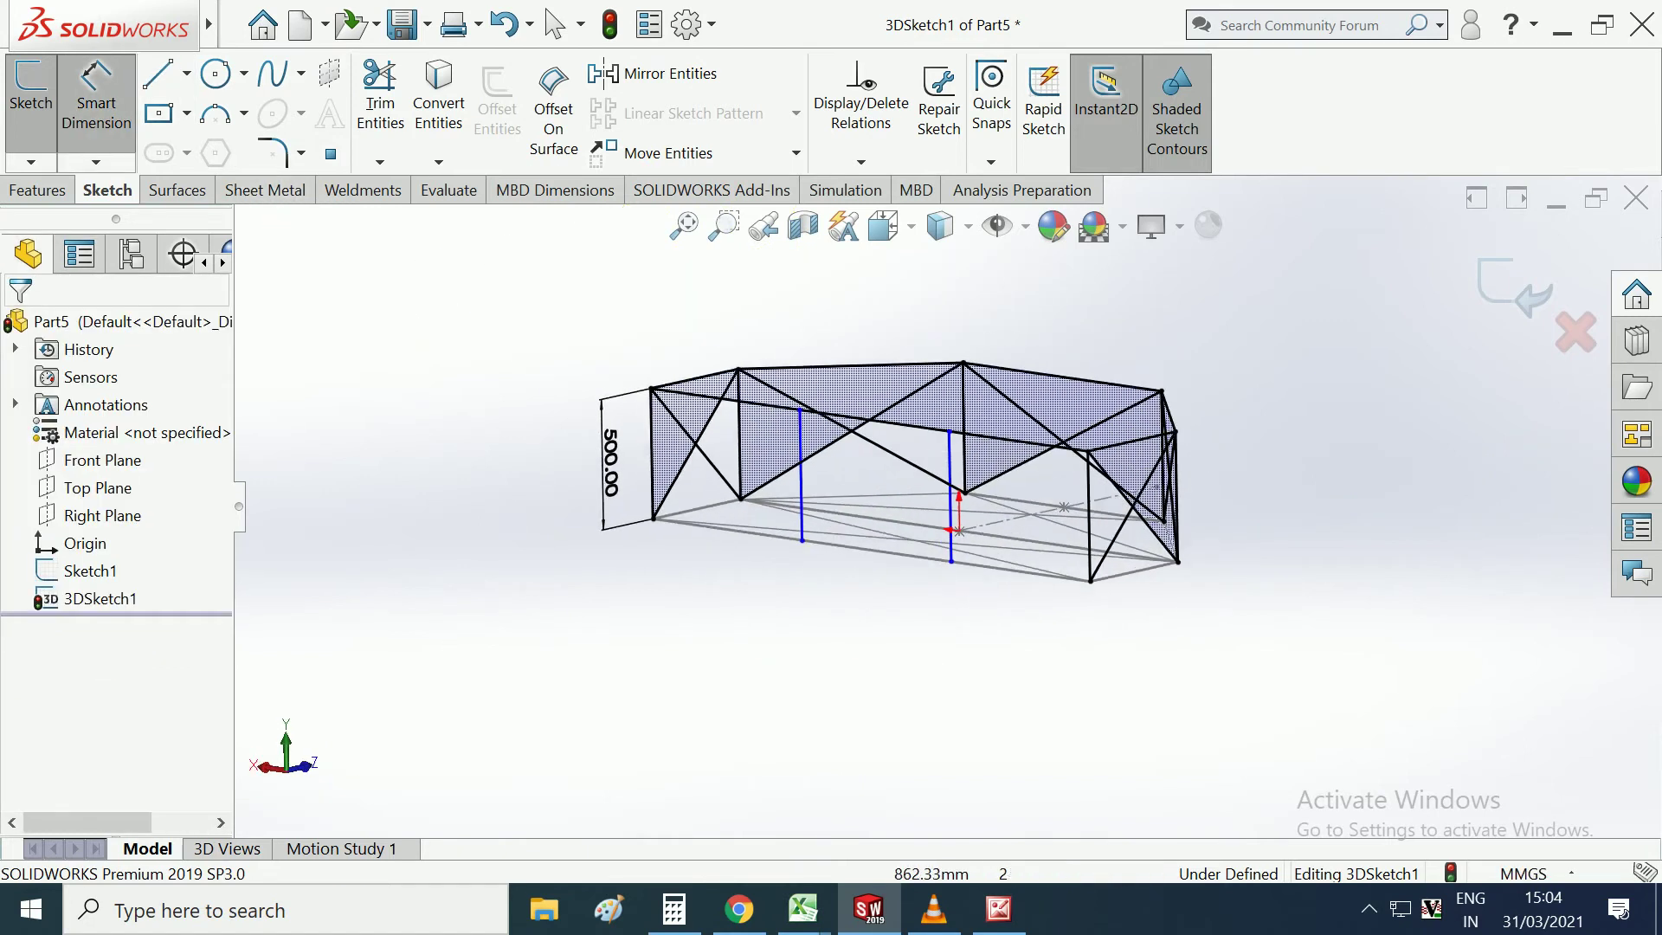
# Dimension the left new vertical member 750 mm from the left end post.
pyautogui.click(651, 451)
pyautogui.click(803, 471)
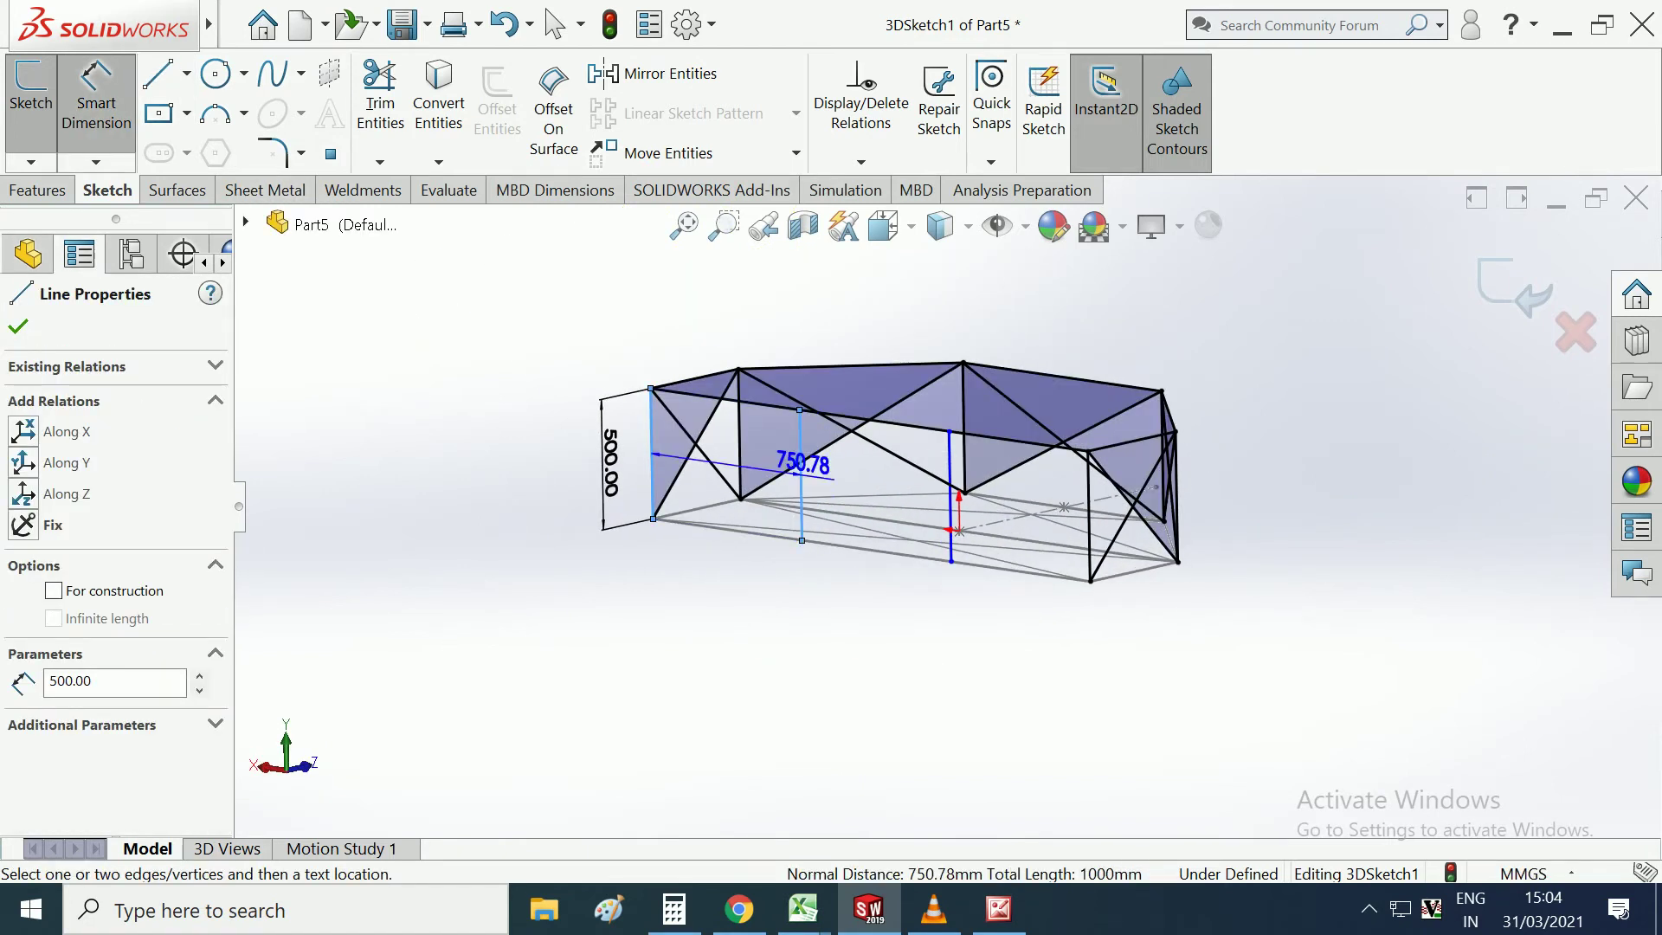
pyautogui.click(699, 576)
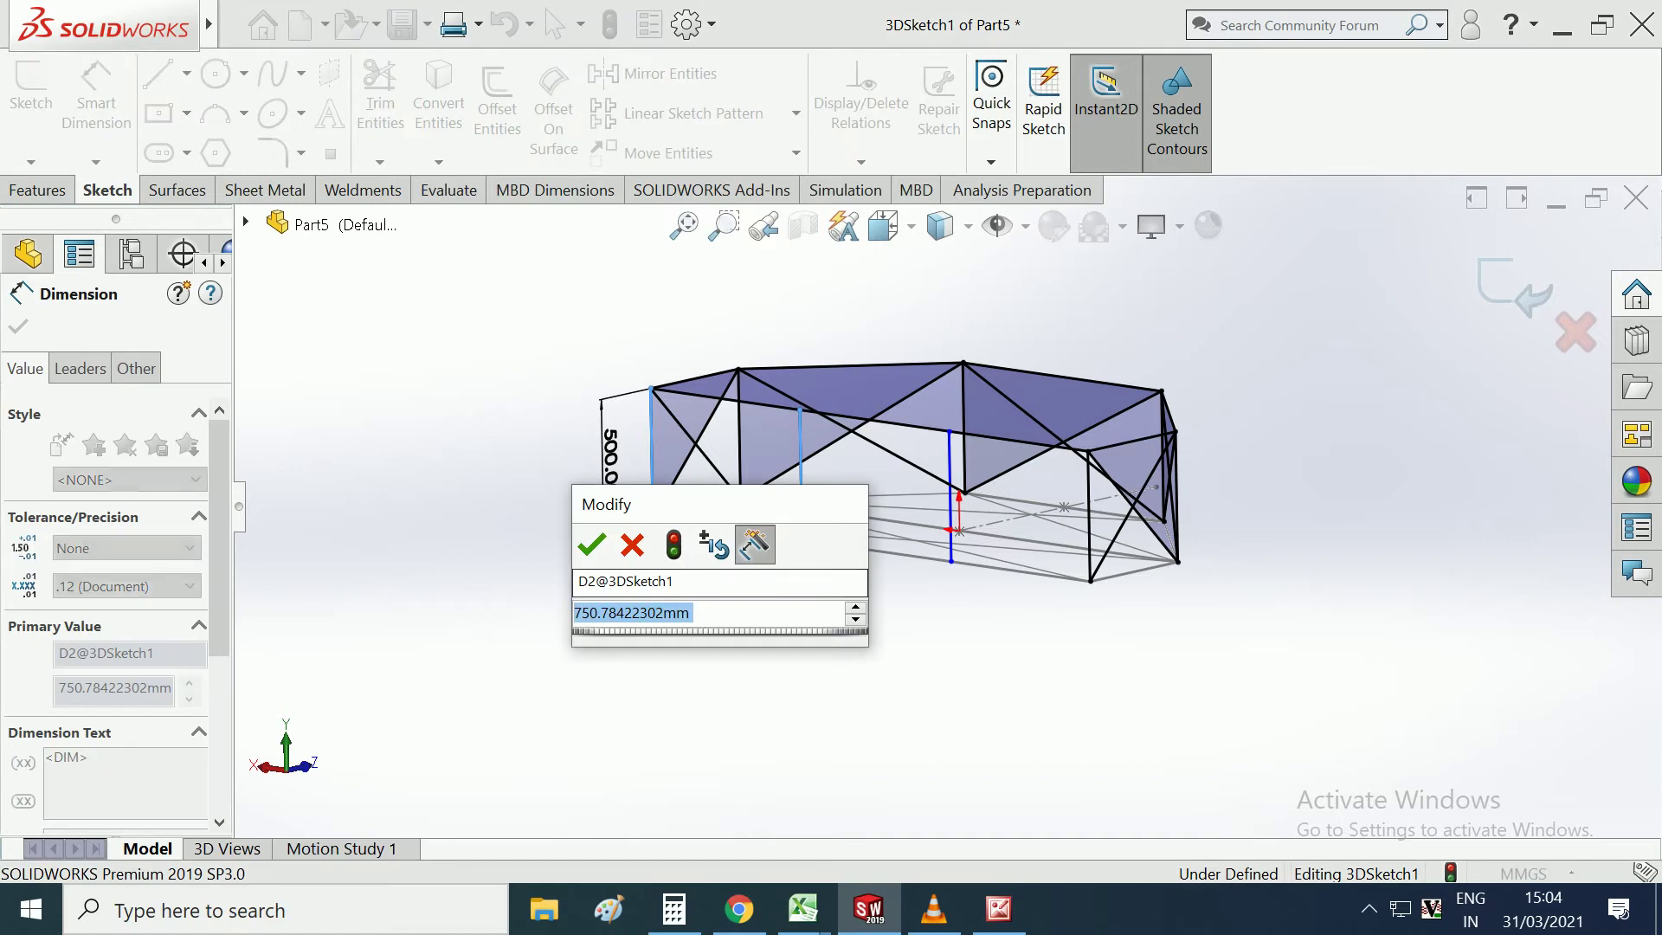
pyautogui.write('750')
pyautogui.press('Return')
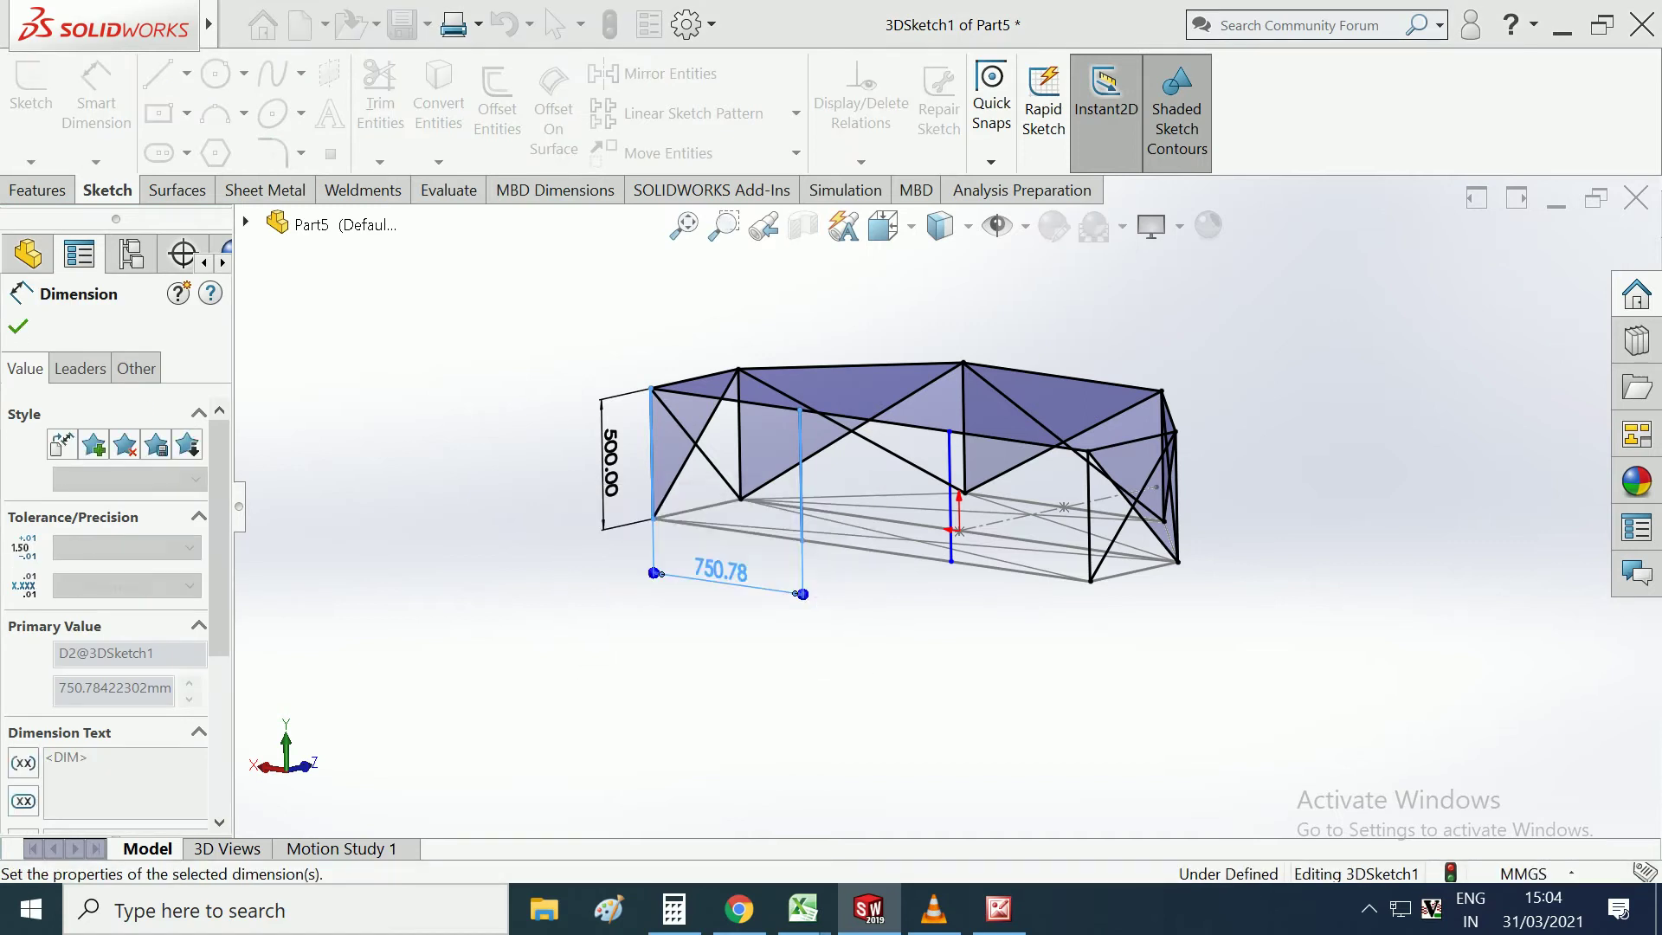
pyautogui.press('Escape')
# Dimension the right new vertical member 750 mm from the right end post.
pyautogui.scroll(-2, 961, 532)
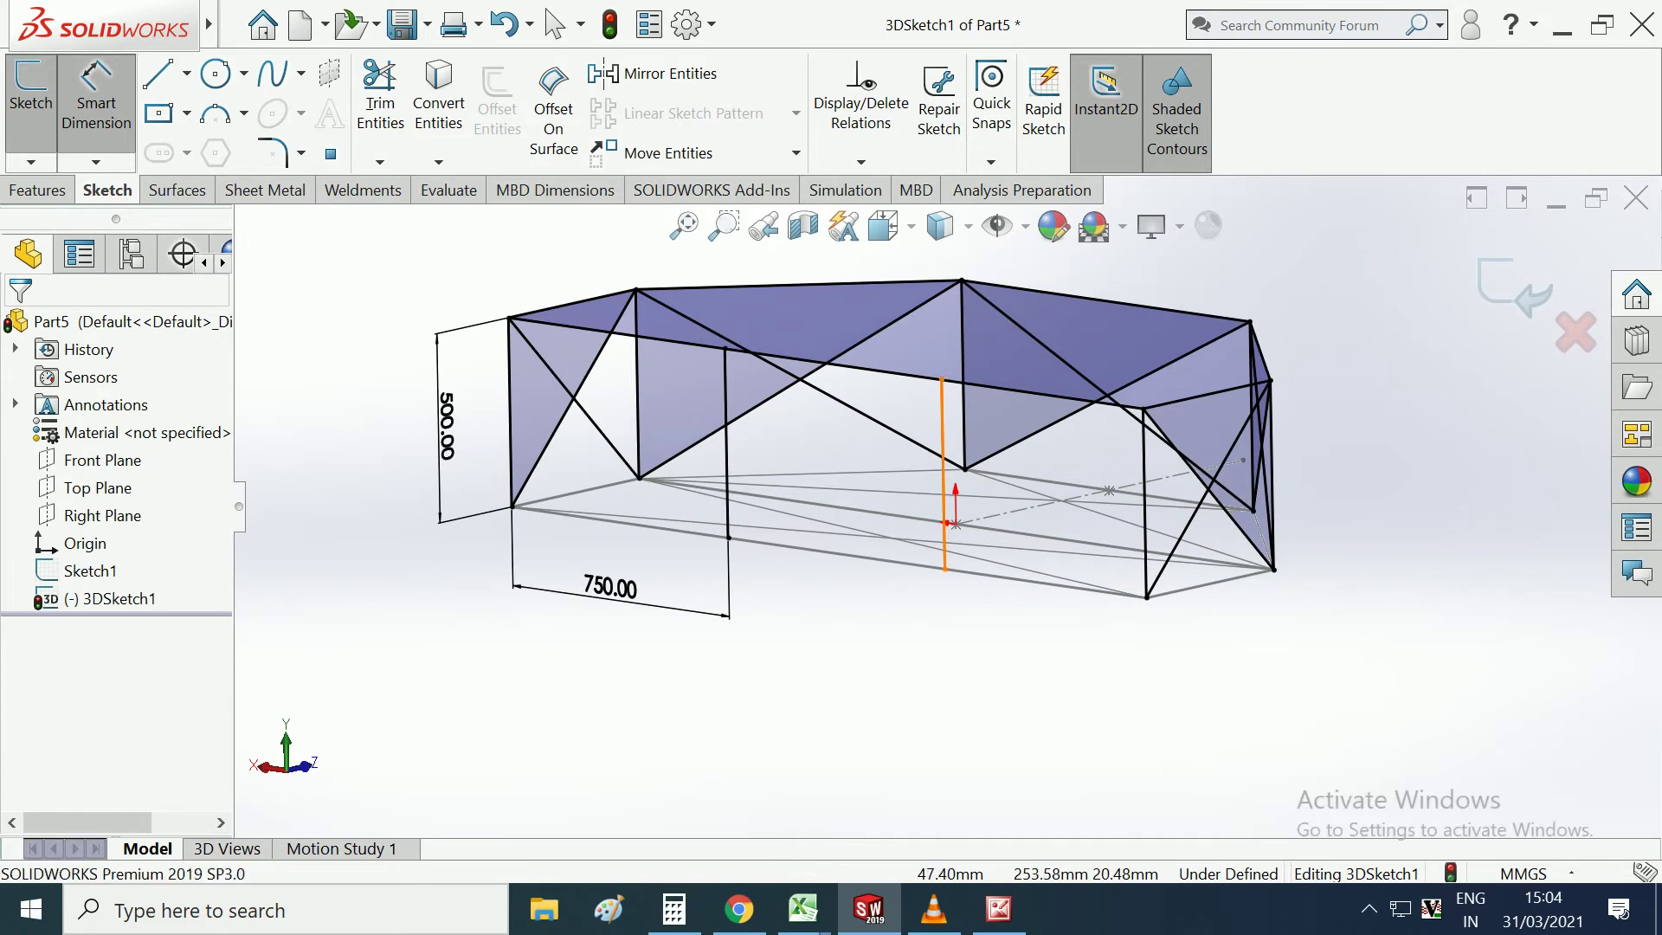
pyautogui.click(943, 468)
pyautogui.click(1145, 502)
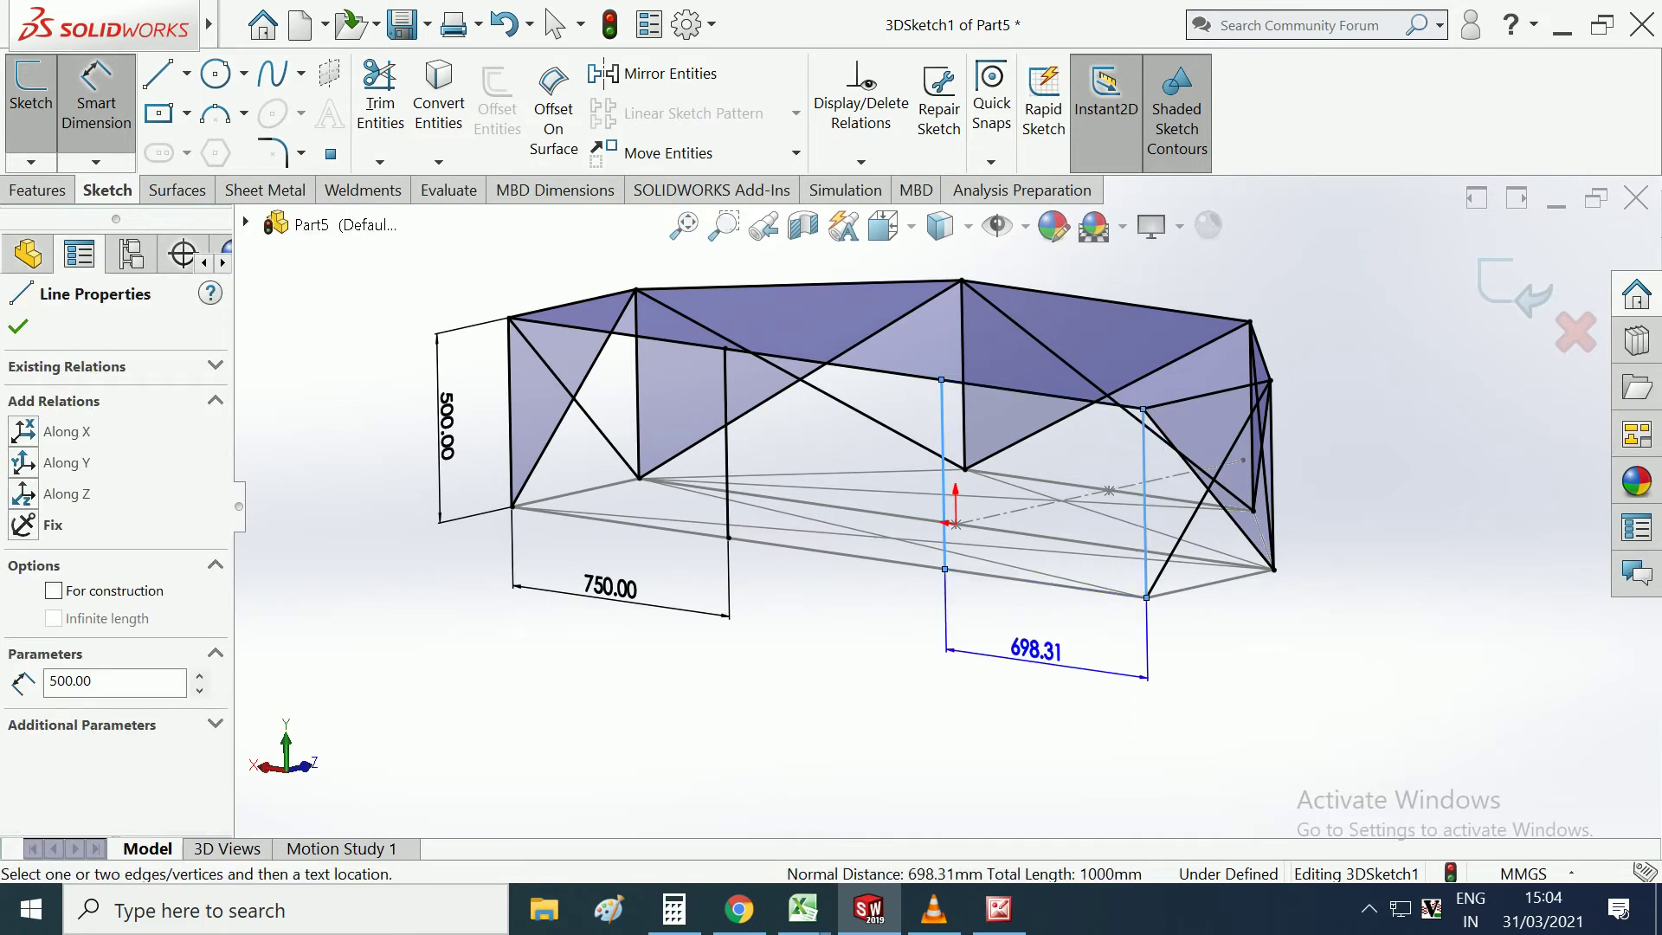
pyautogui.click(1039, 653)
pyautogui.write('750')
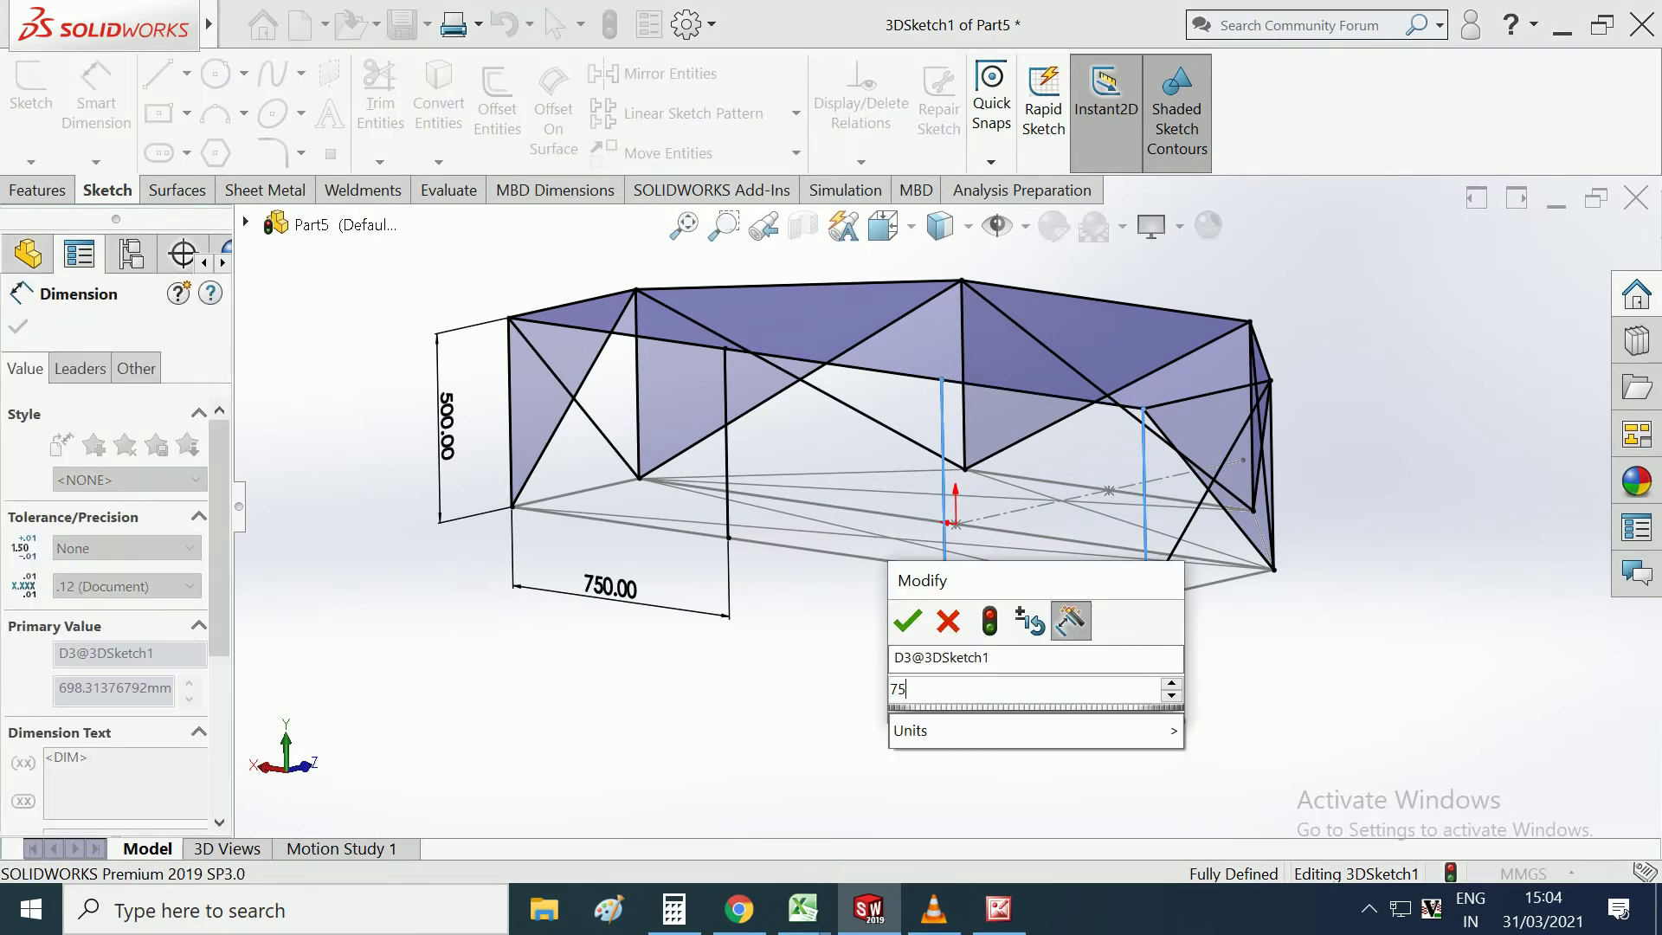
pyautogui.press('Return')
pyautogui.press('Escape')
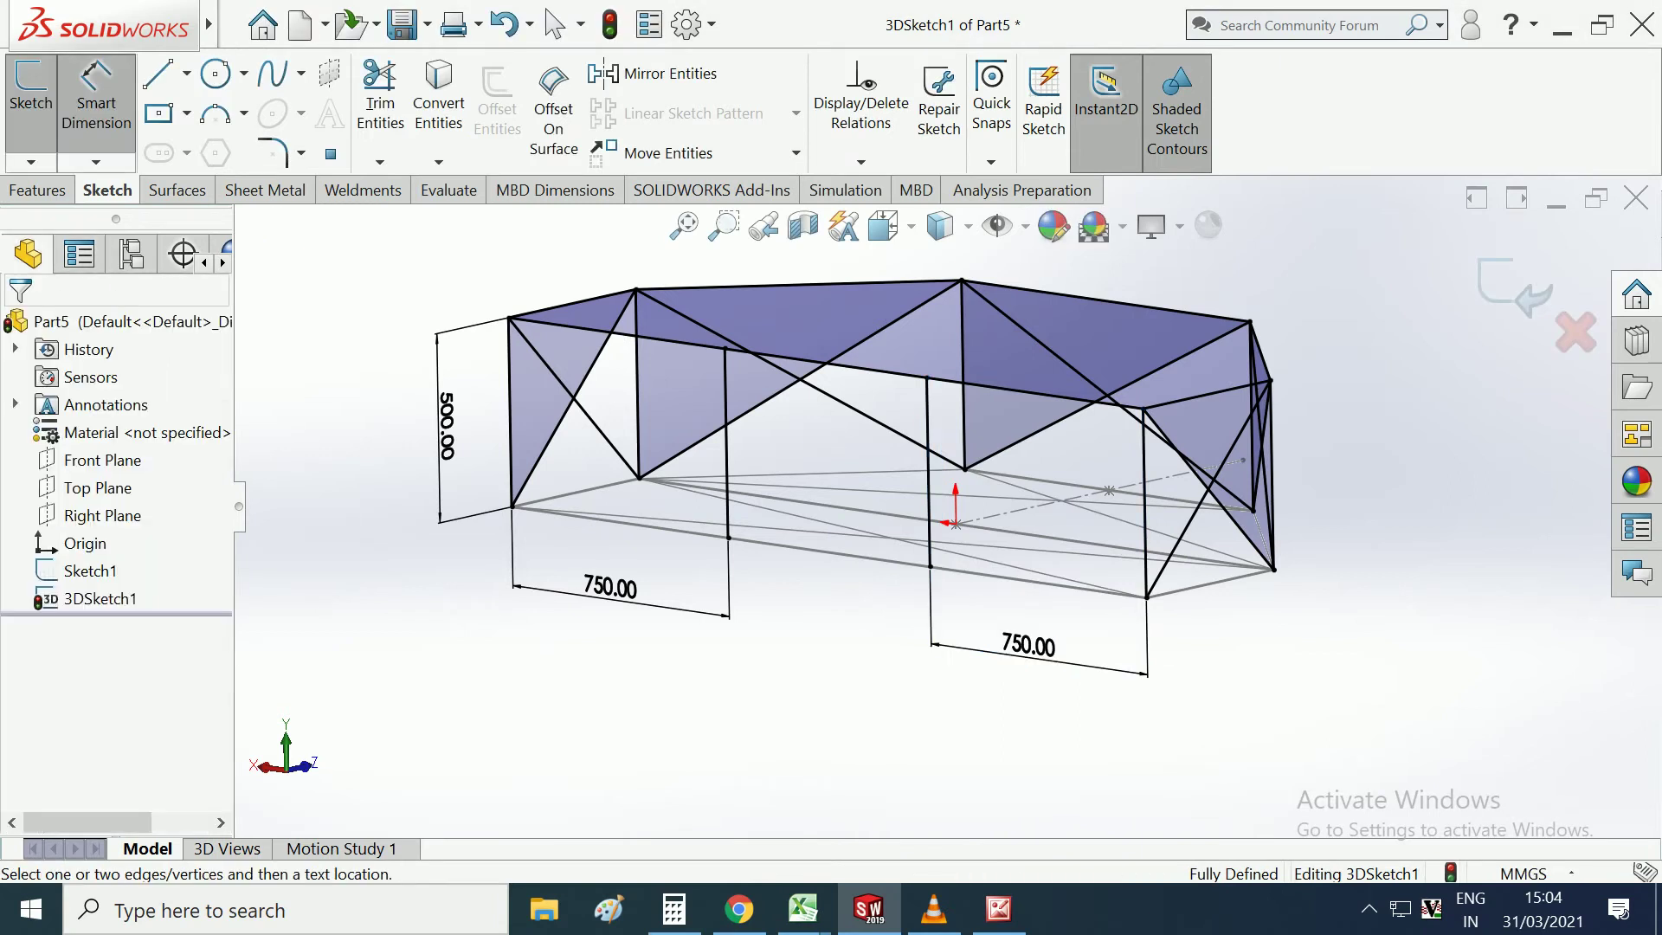
# Draw crossing diagonal braces in the left 750 mm bay.
pyautogui.press('l')
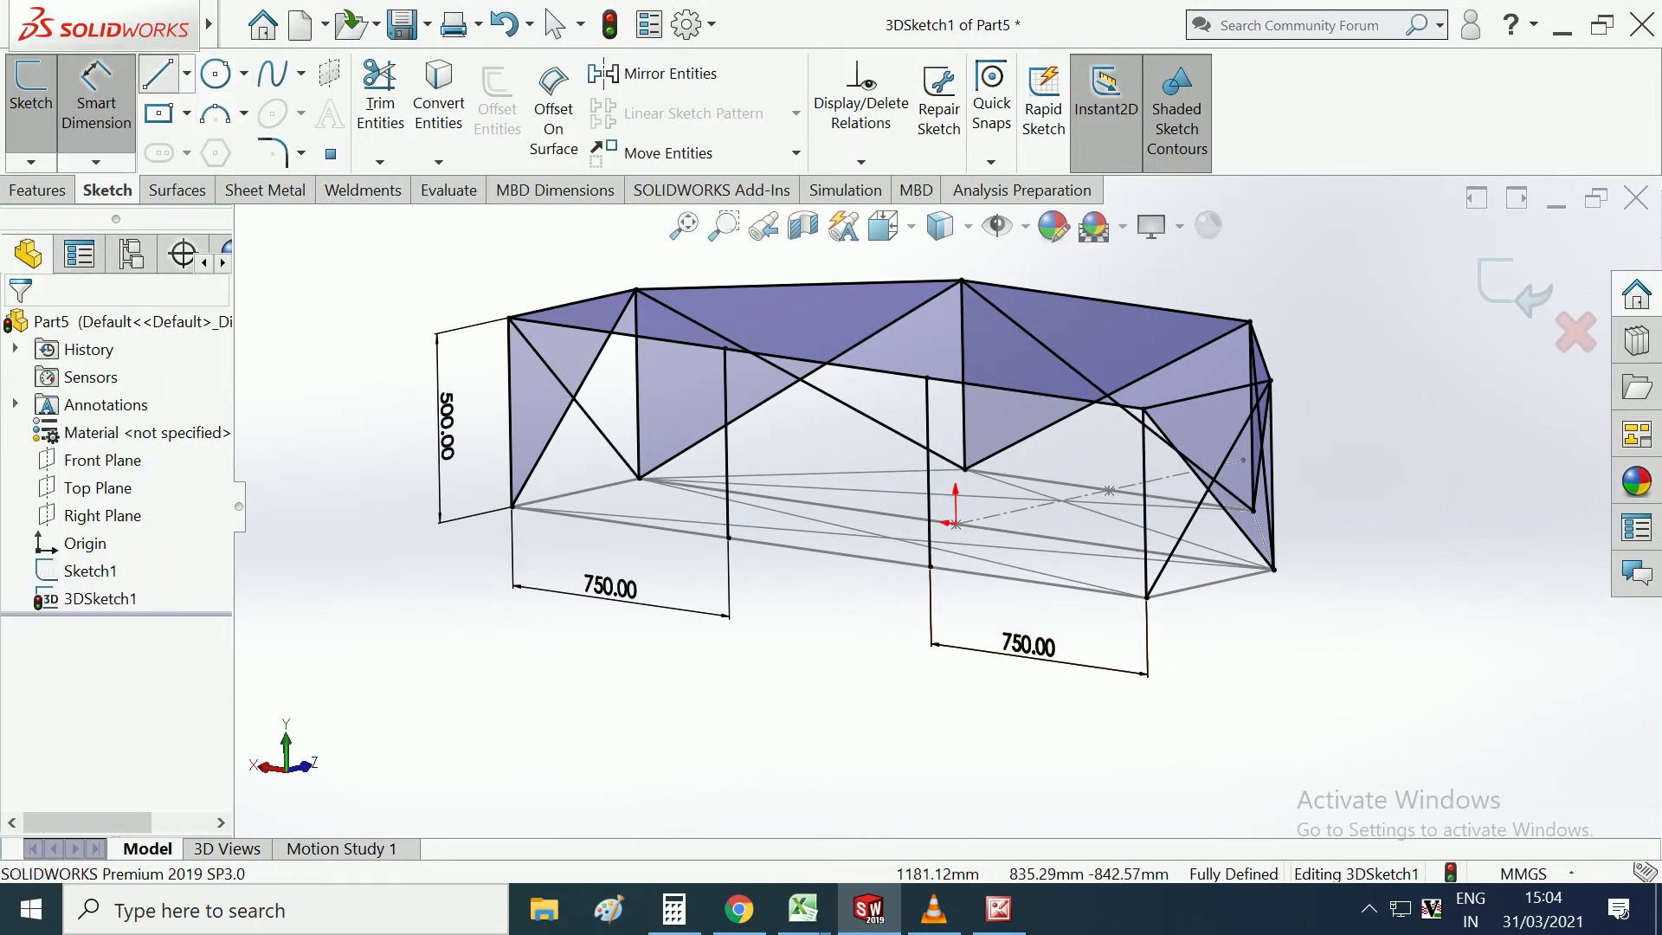
pyautogui.scroll(-1, 442, 347)
pyautogui.scroll(-2, 441, 347)
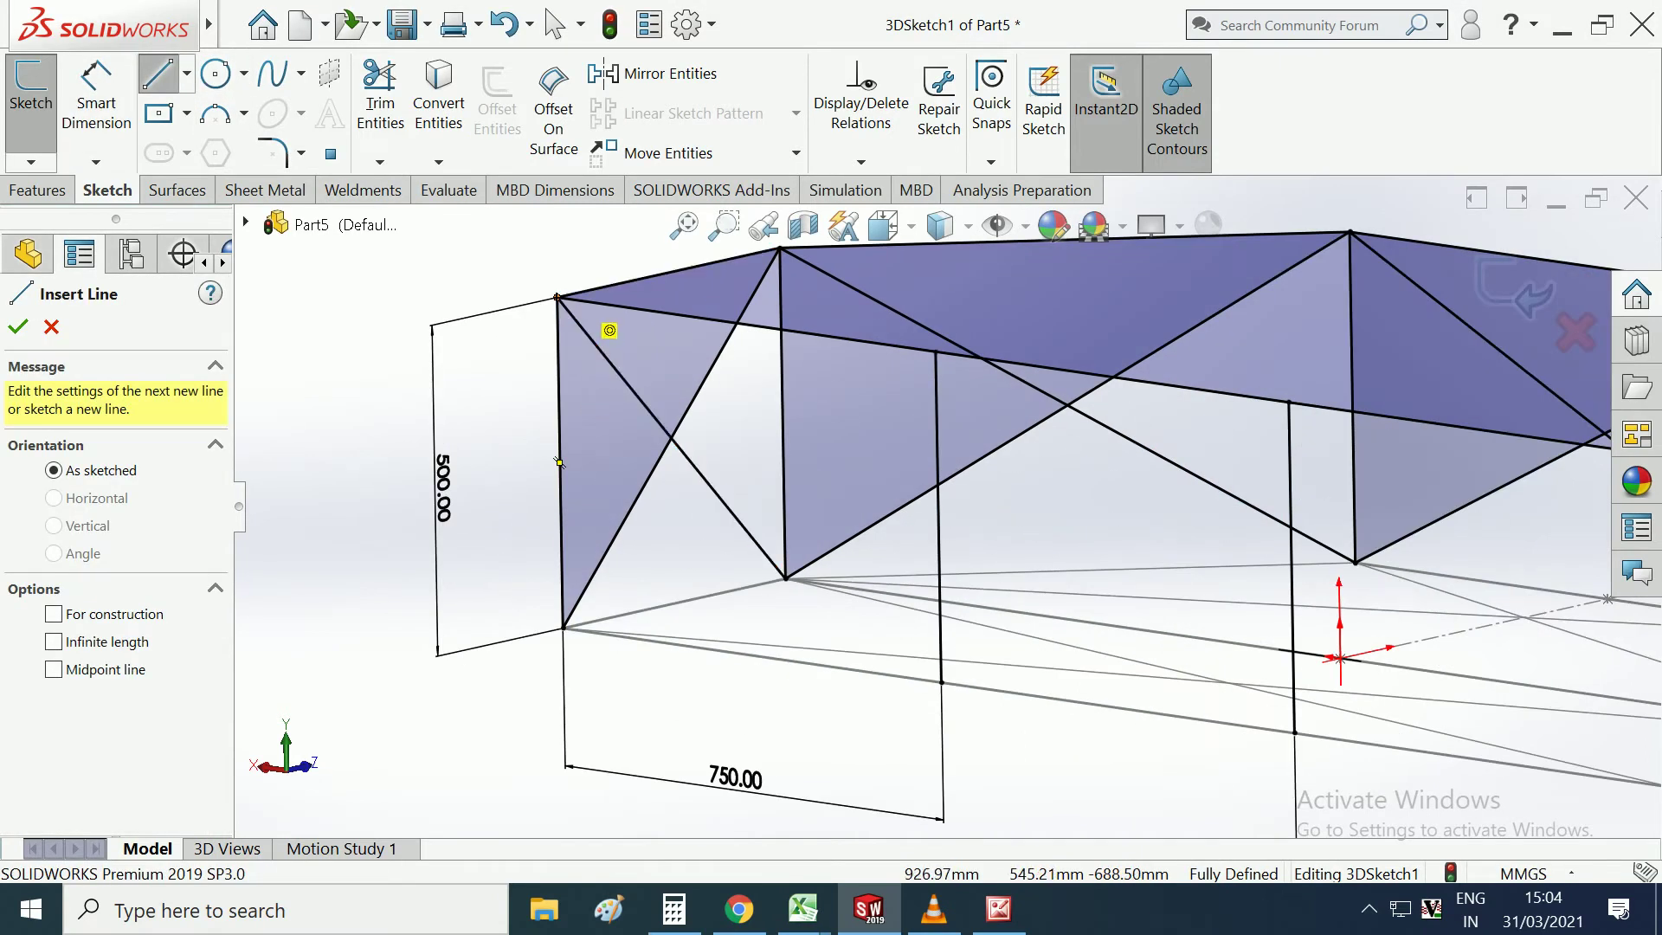
pyautogui.click(559, 298)
pyautogui.click(942, 682)
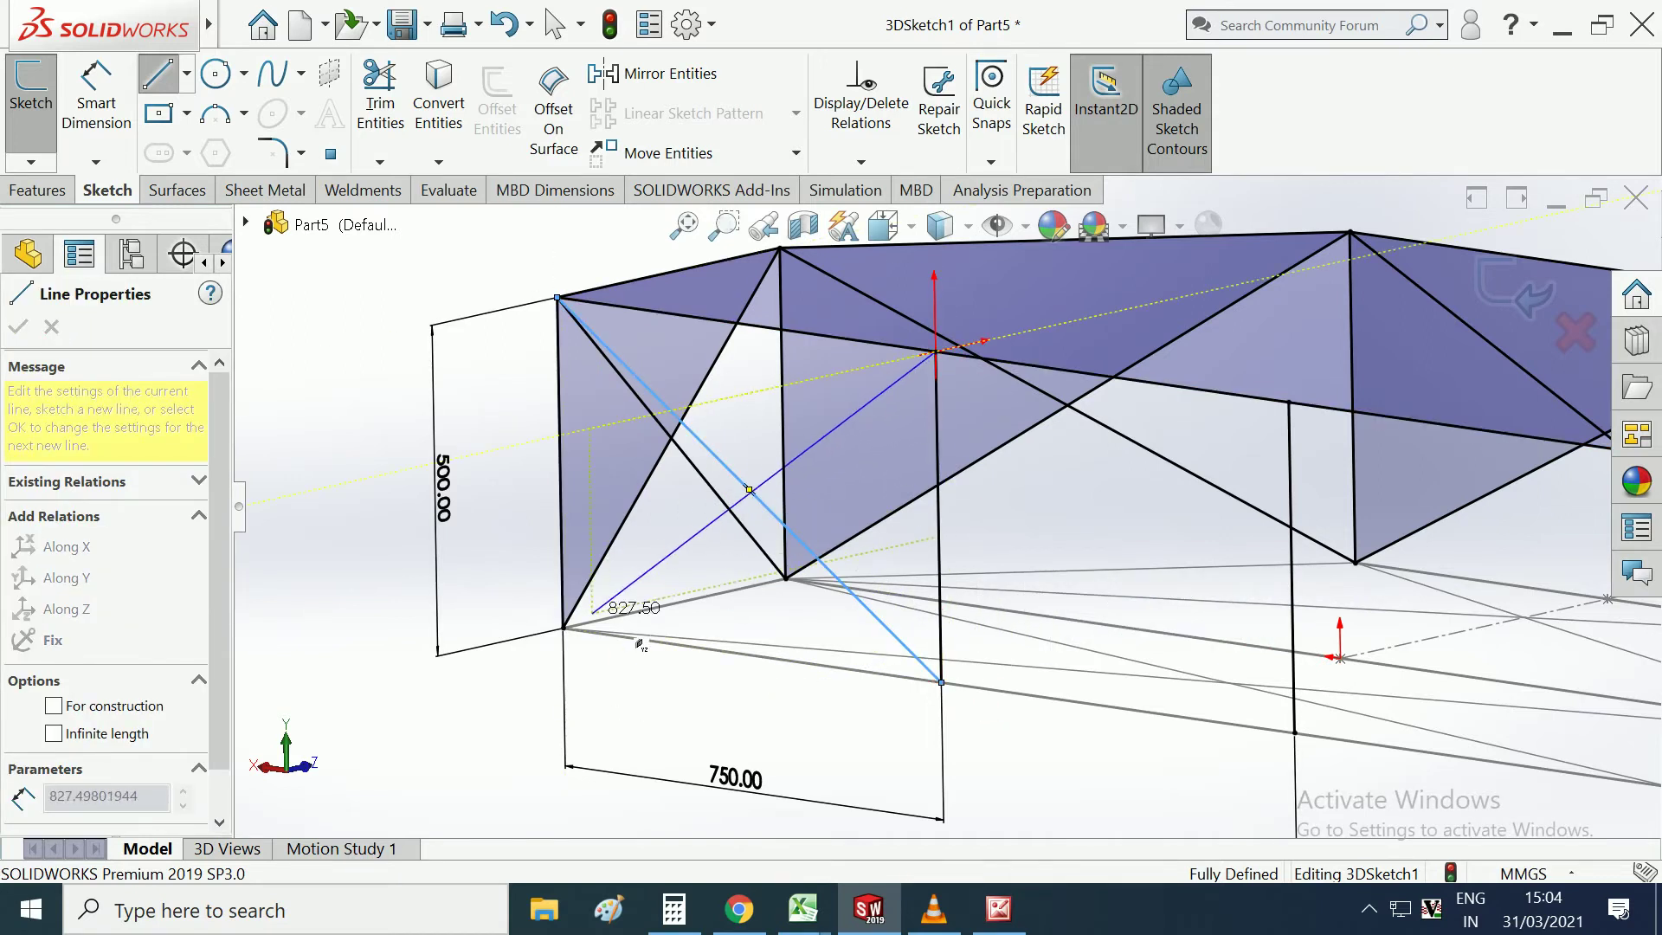
pyautogui.click(563, 627)
pyautogui.scroll(3, 1129, 605)
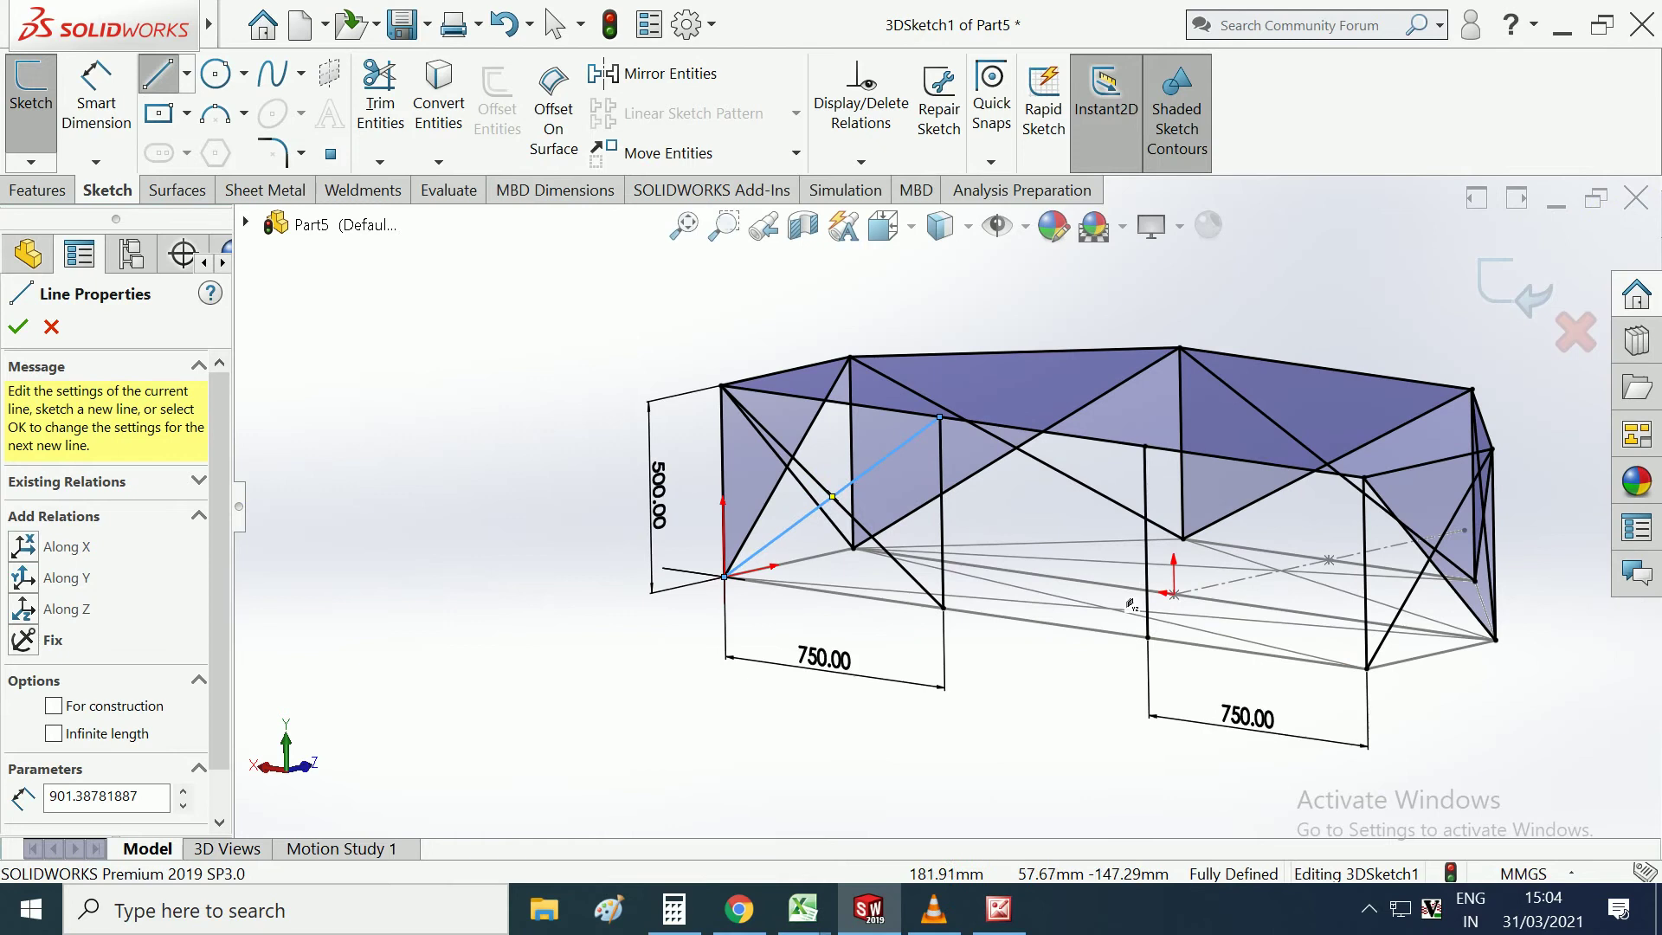
# Draw crossing diagonal braces in the right 750 mm bay.
pyautogui.click(1146, 445)
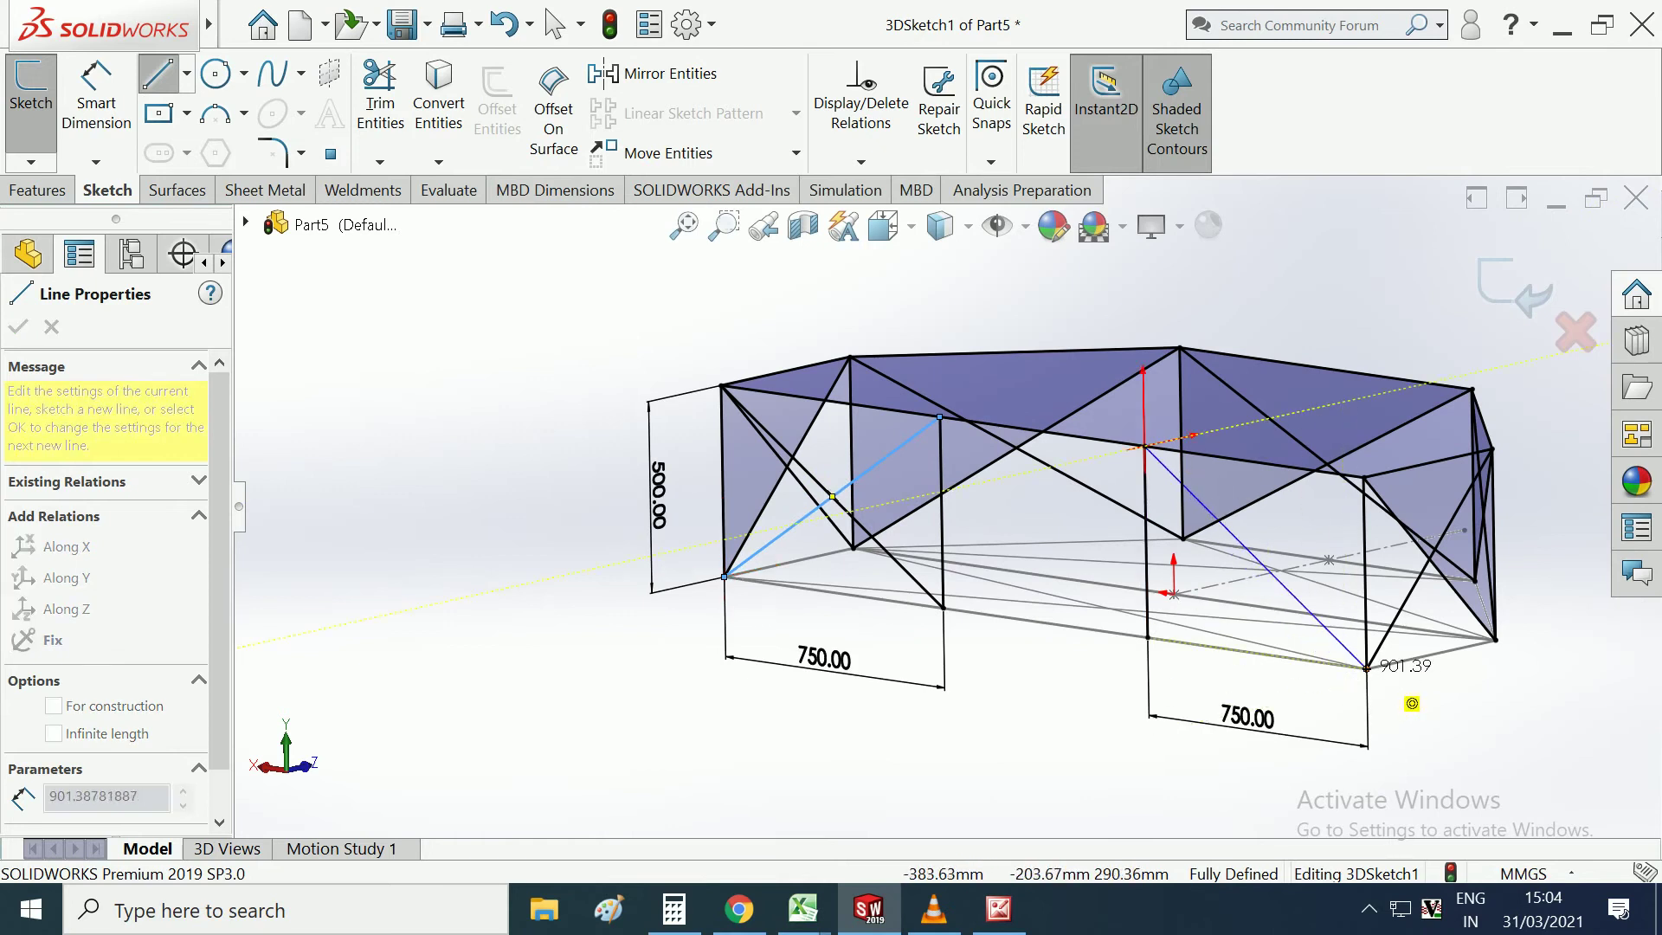
pyautogui.click(1366, 667)
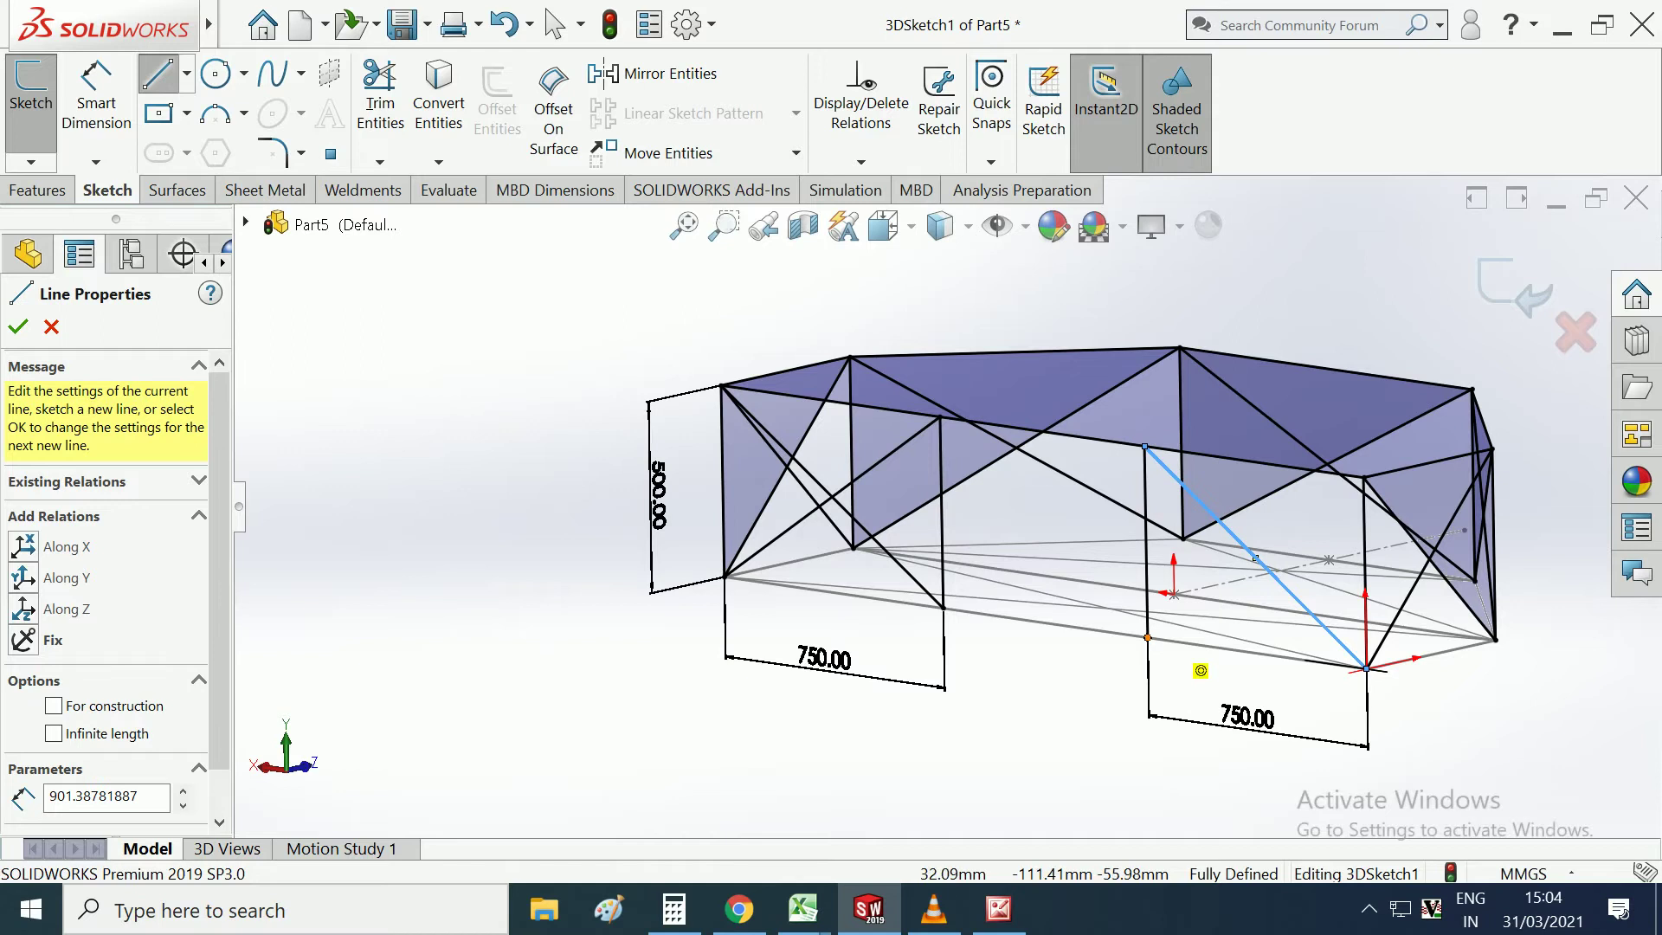
pyautogui.click(1148, 637)
pyautogui.click(1364, 476)
pyautogui.moveTo(1364, 476)
pyautogui.mouseDown(button='middle')
pyautogui.moveTo(939, 294)
pyautogui.moveTo(286, 269)
pyautogui.mouseUp(button='middle')
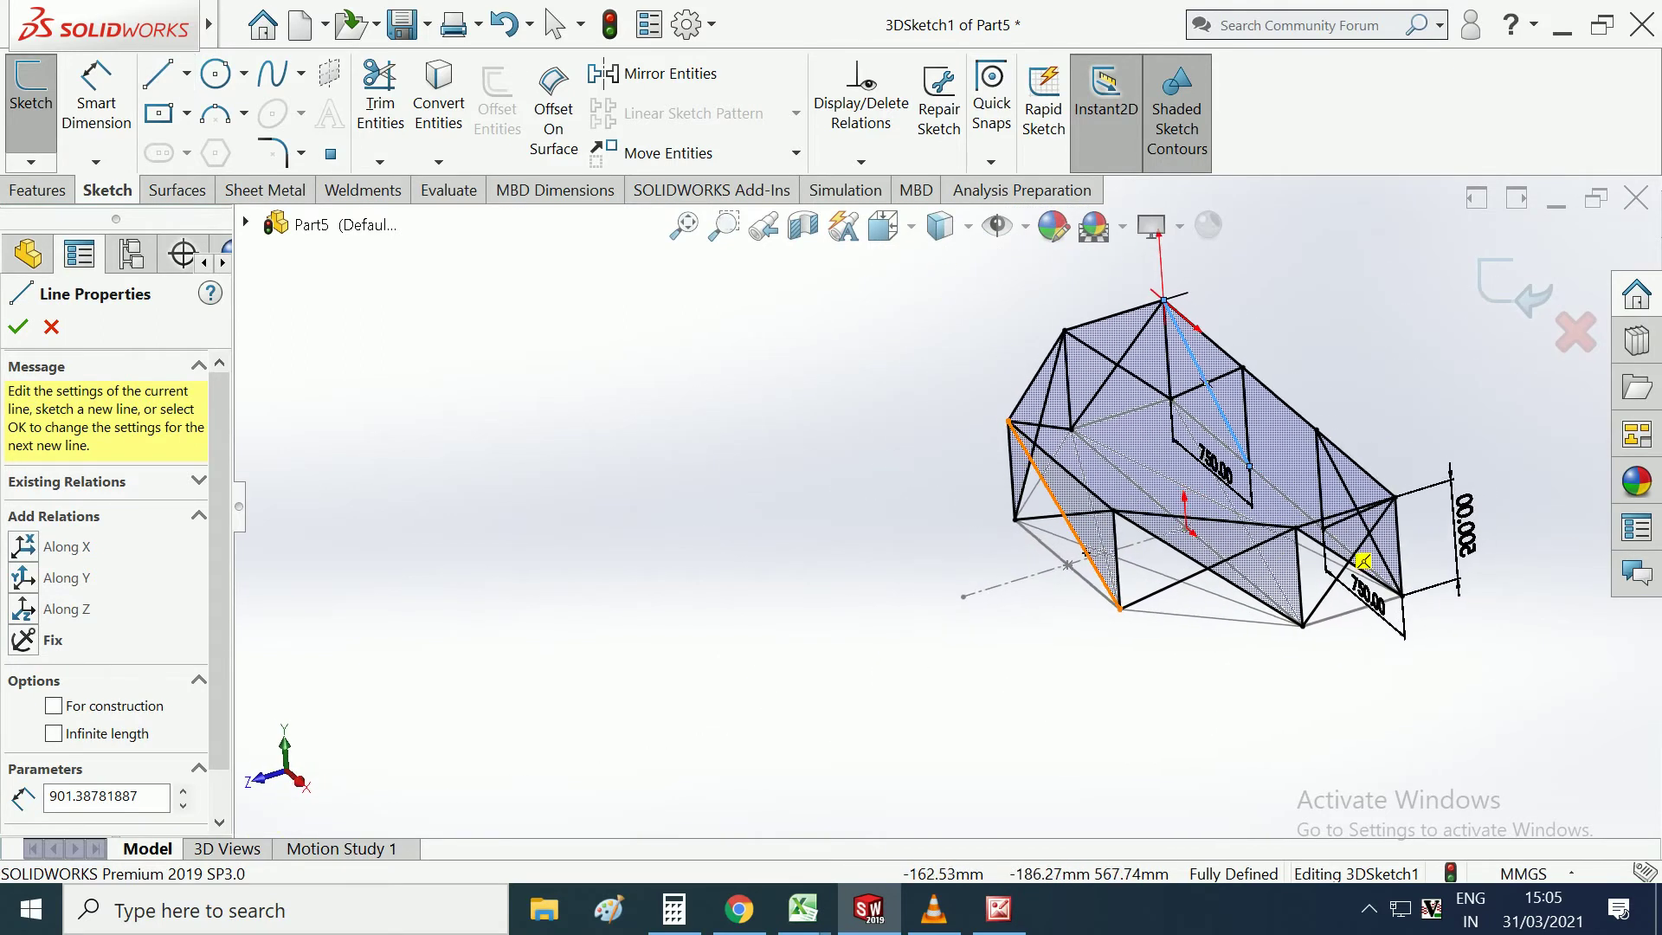
pyautogui.press('t')
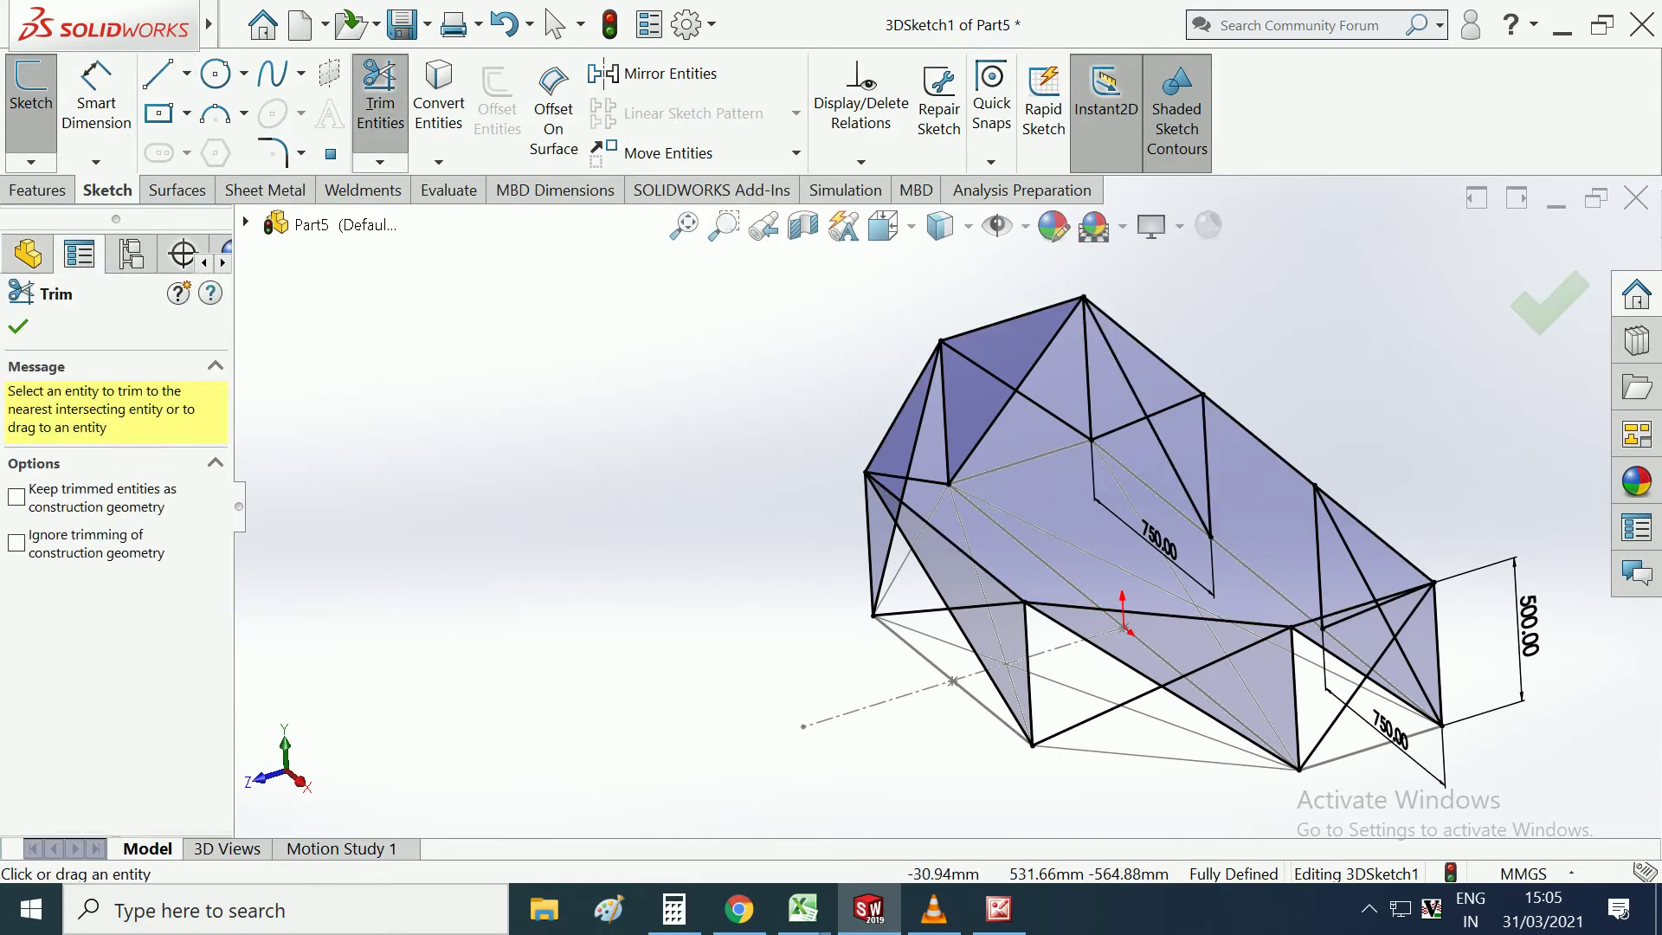
# Trim away the unwanted frame edge from the 3D sketch.
pyautogui.click(1259, 440)
pyautogui.moveTo(1126, 606); pyautogui.dragTo(1030, 623, button='middle')
pyautogui.moveTo(866, 606); pyautogui.dragTo(736, 606, button='middle')
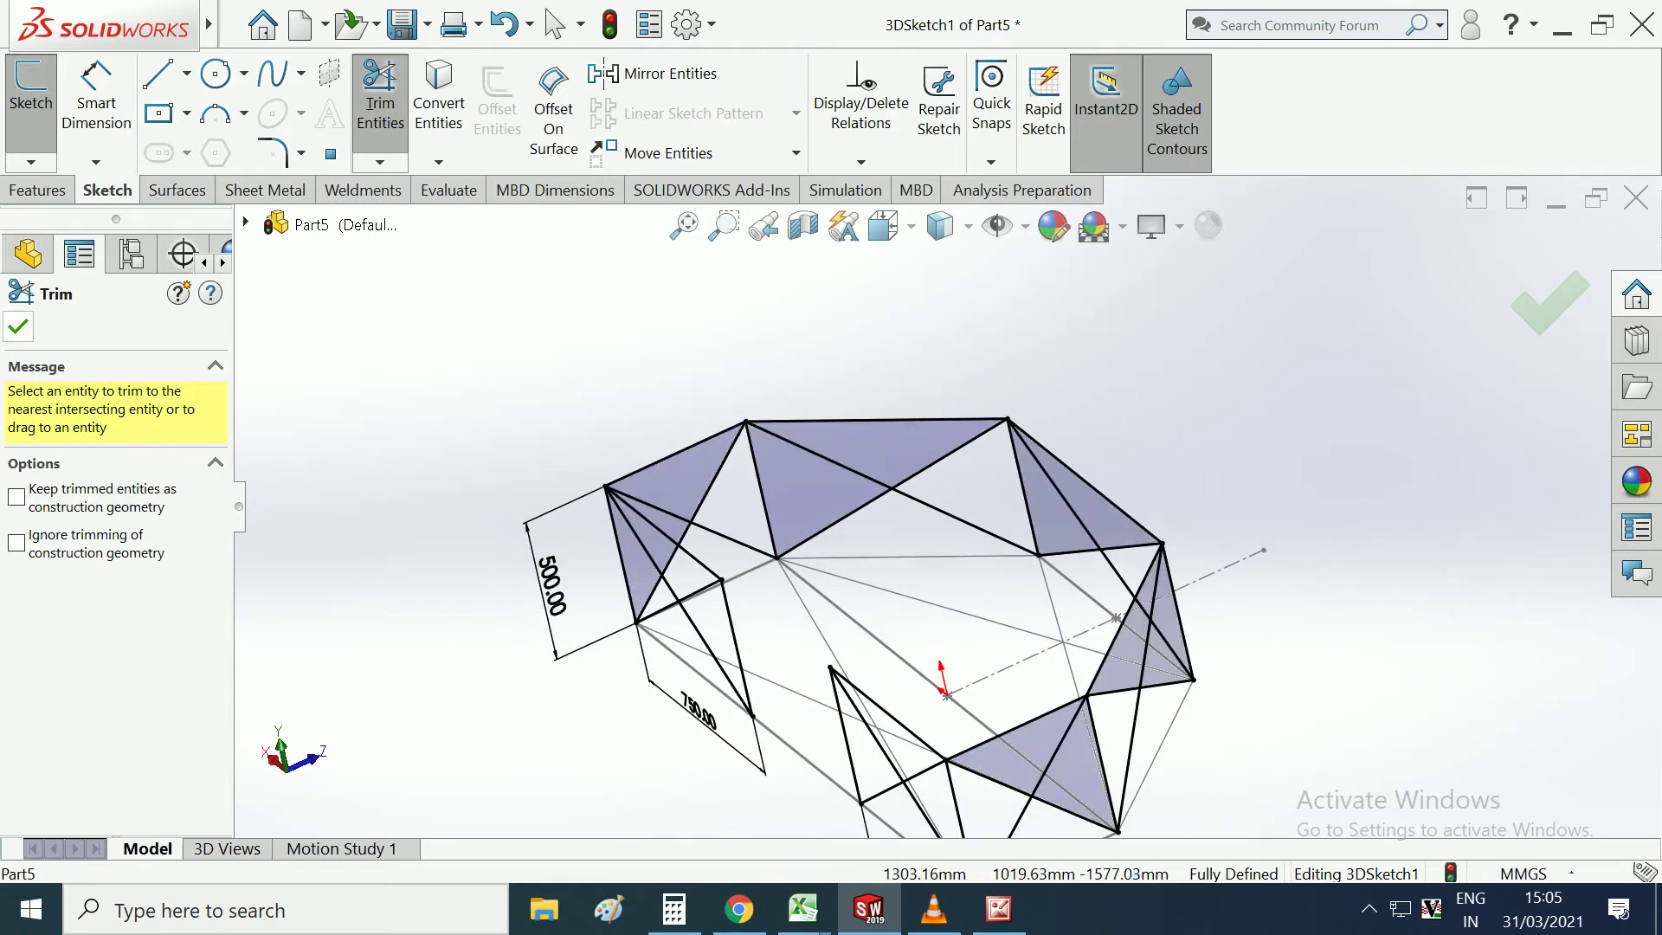
pyautogui.click(18, 326)
pyautogui.scroll(3, 949, 505)
pyautogui.moveTo(909, 606)
pyautogui.mouseDown(button='middle')
pyautogui.moveTo(909, 554)
pyautogui.moveTo(918, 606)
pyautogui.mouseUp(button='middle')
# Close the 3D truss sketch, select the Sketch1 line, and bring up the Weldments features.
pyautogui.click(1511, 286)
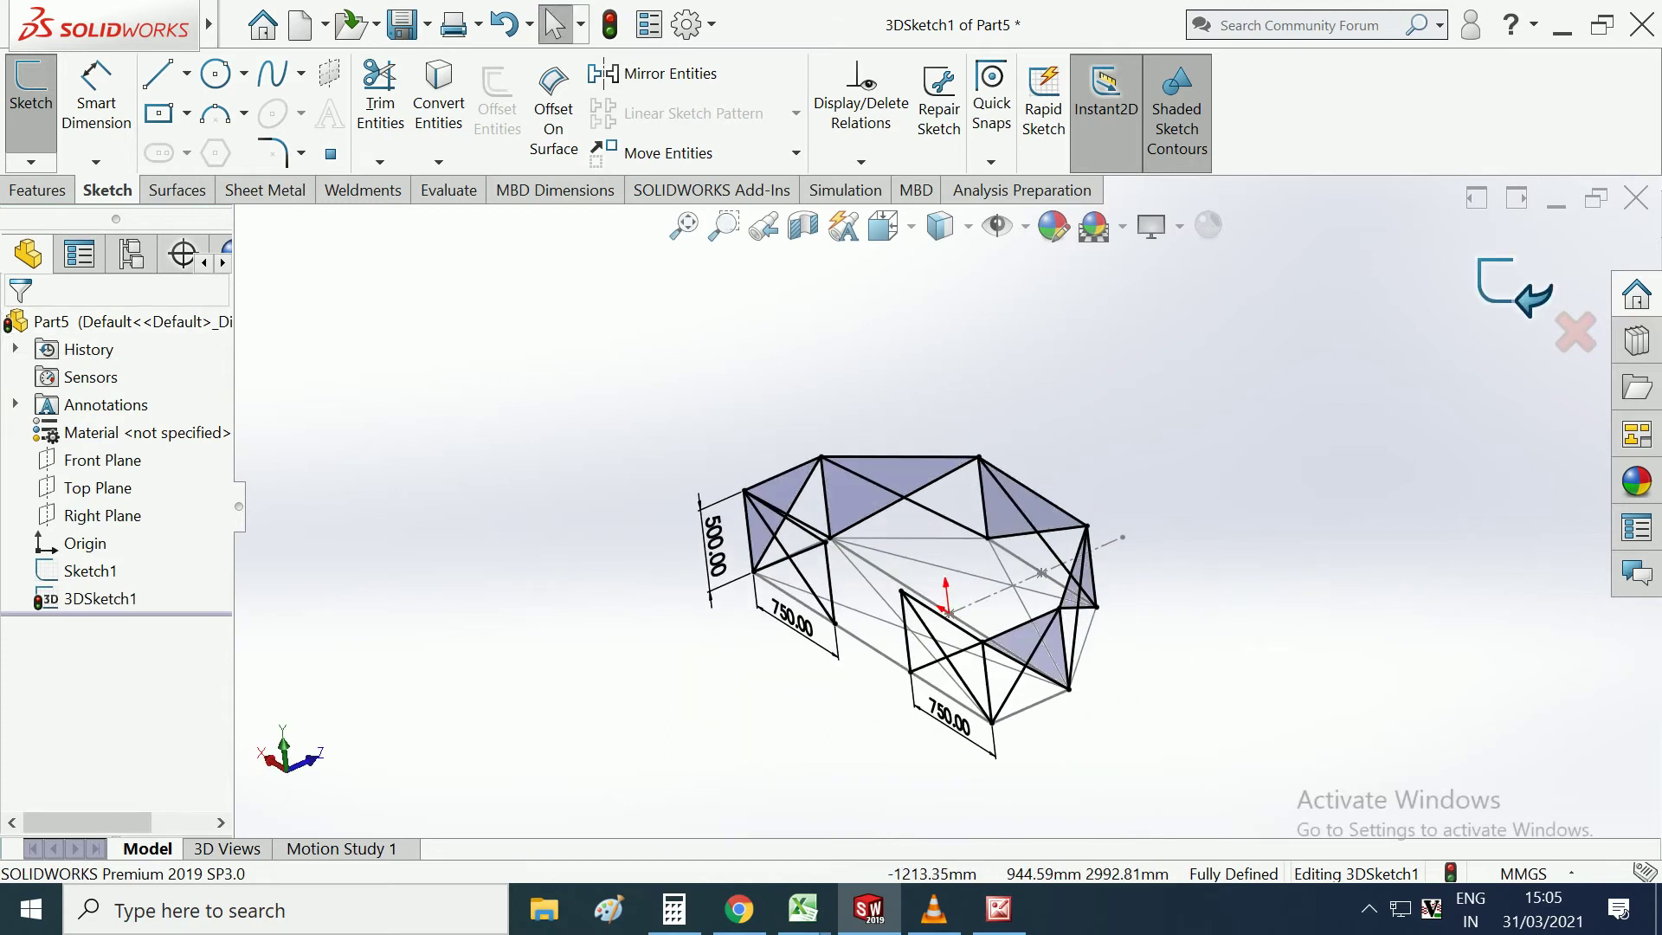
pyautogui.moveTo(918, 589)
pyautogui.mouseDown(button='middle')
pyautogui.moveTo(970, 554)
pyautogui.moveTo(1013, 598)
pyautogui.mouseUp(button='middle')
pyautogui.scroll(-3, 1195, 620)
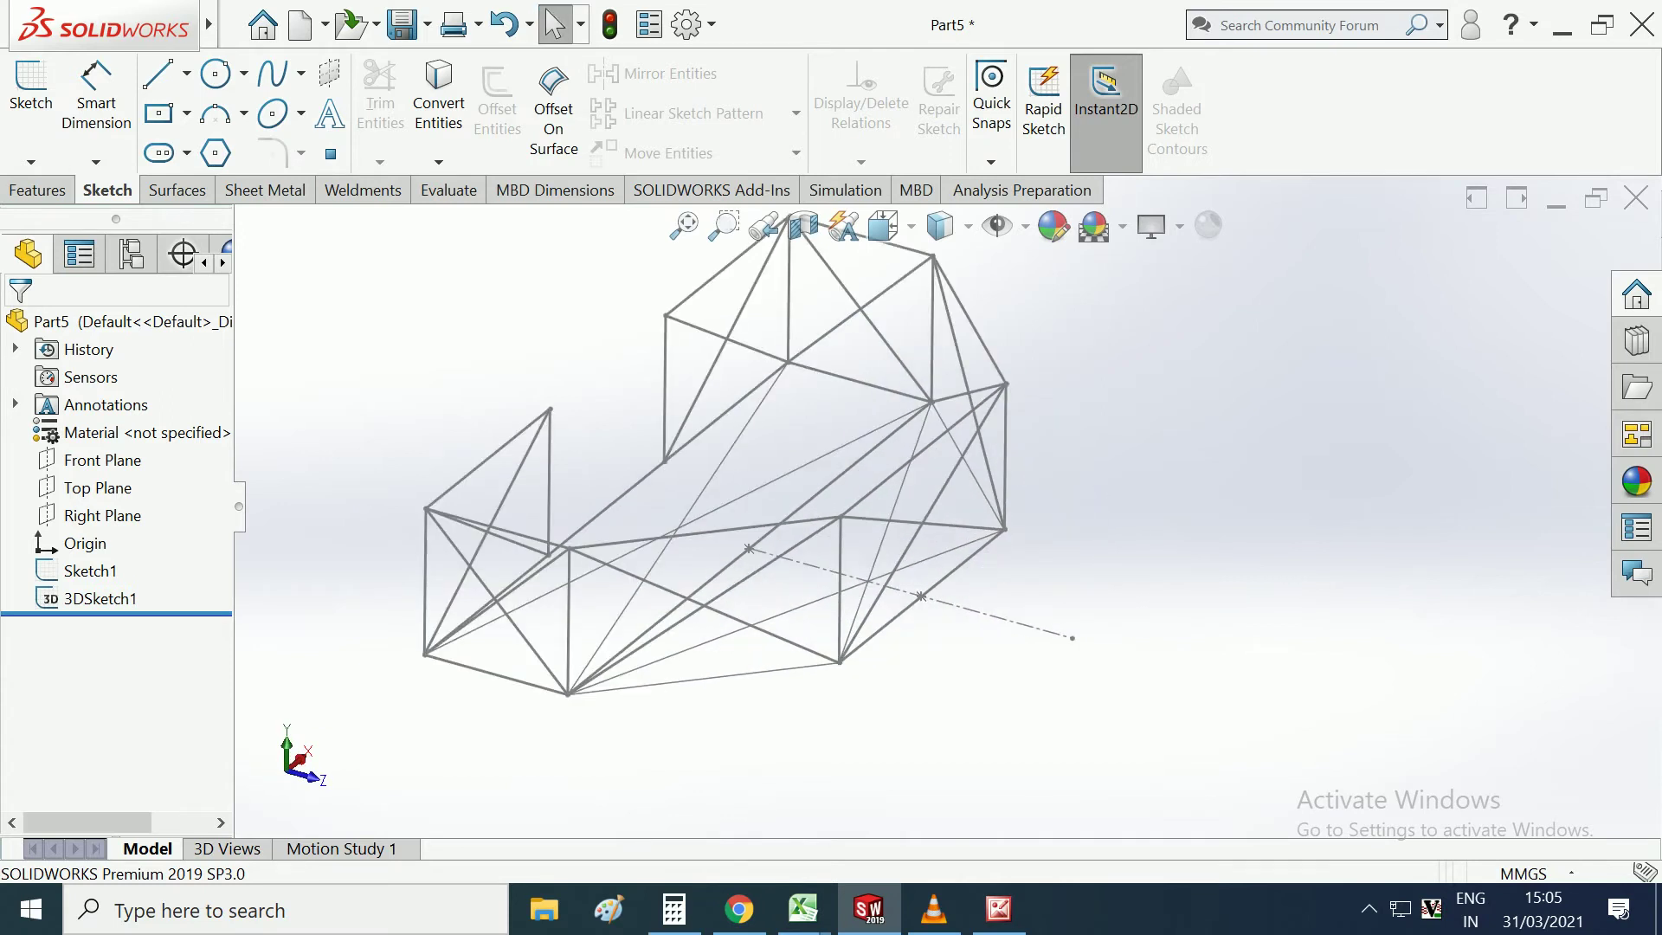
pyautogui.click(995, 617)
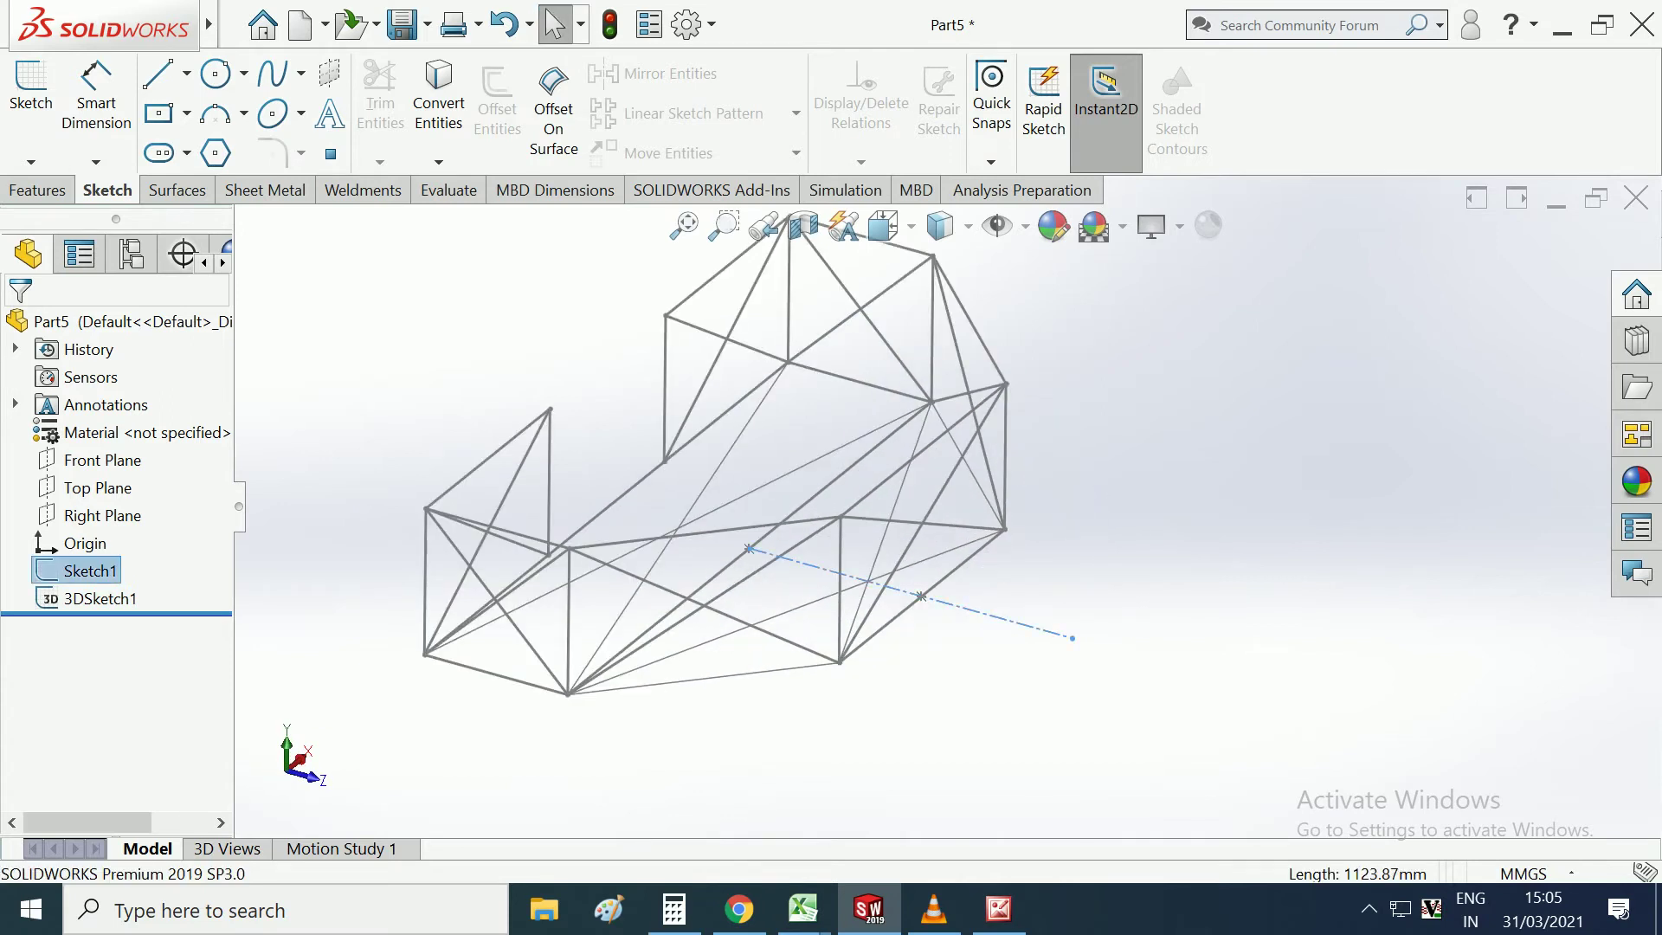
pyautogui.moveTo(921, 598); pyautogui.dragTo(1031, 606, button='middle')
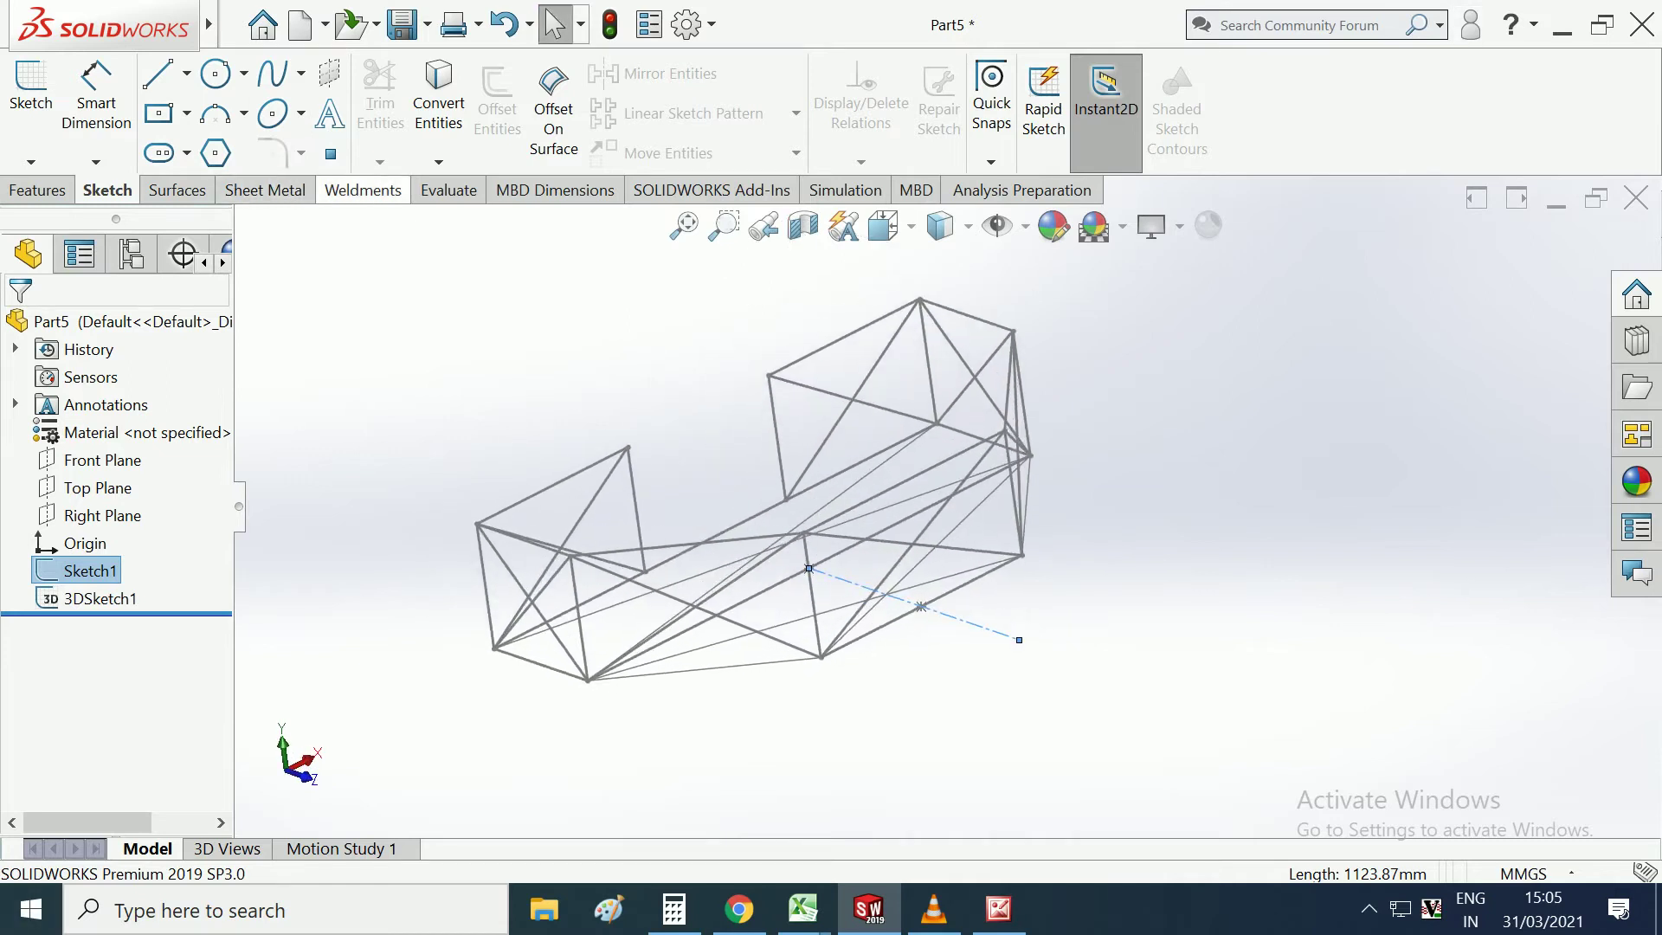
pyautogui.click(362, 190)
pyautogui.click(172, 96)
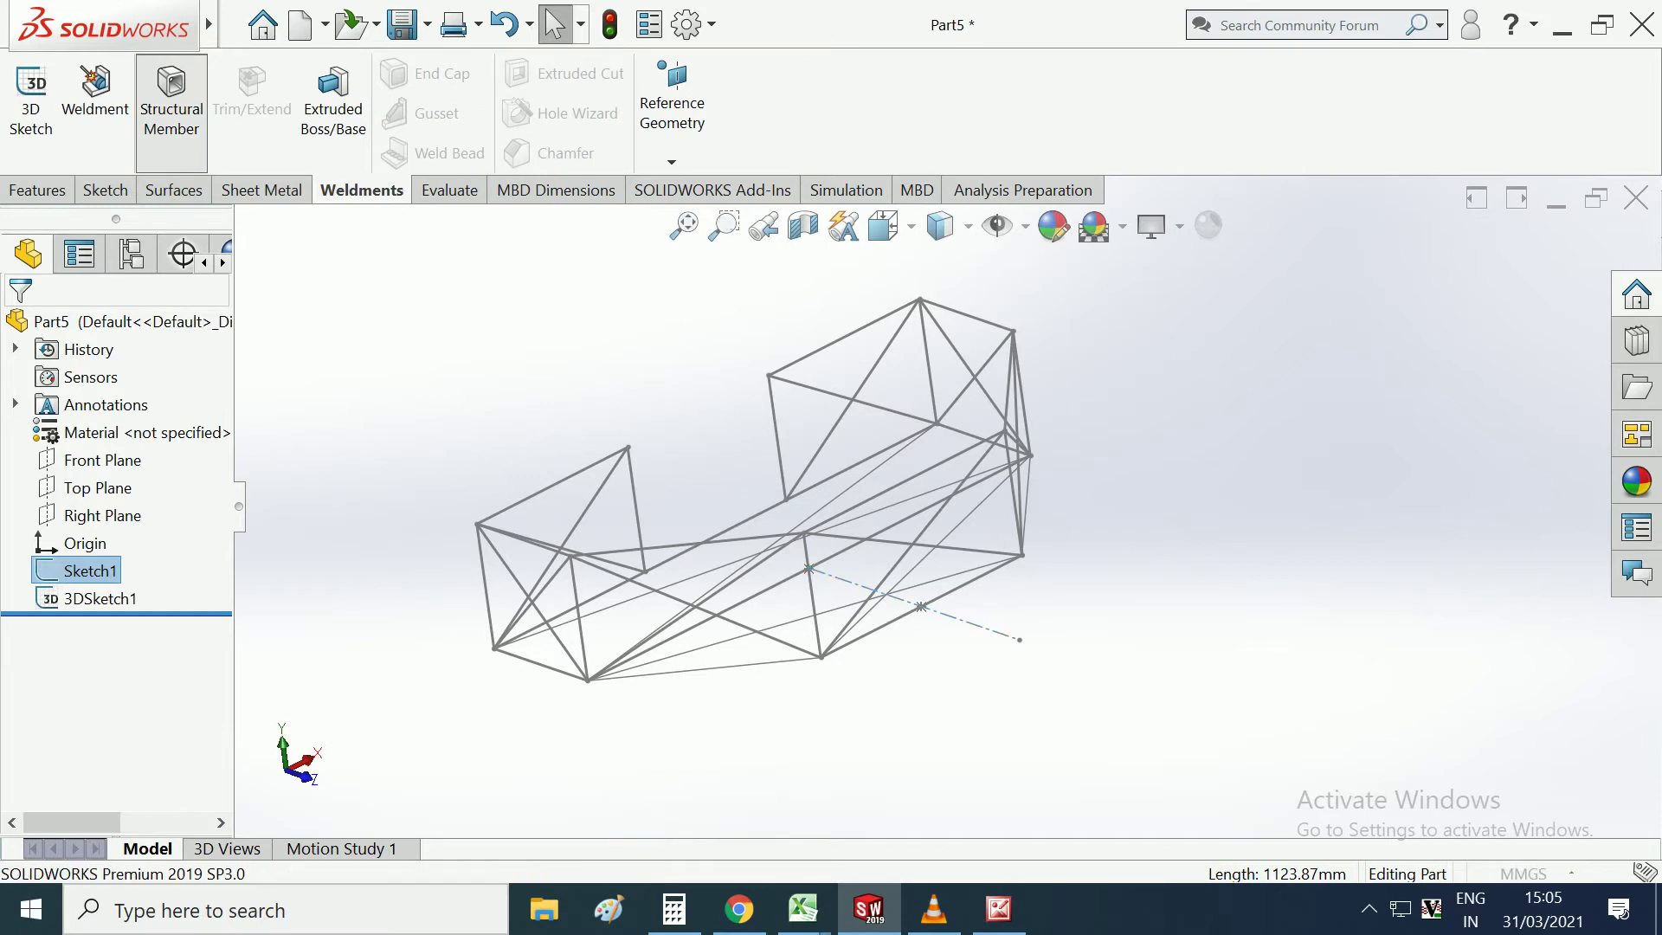
# Set the structural member profile to square tube, size 20 x 20 x 2.
pyautogui.click(112, 545)
pyautogui.click(52, 653)
pyautogui.click(112, 597)
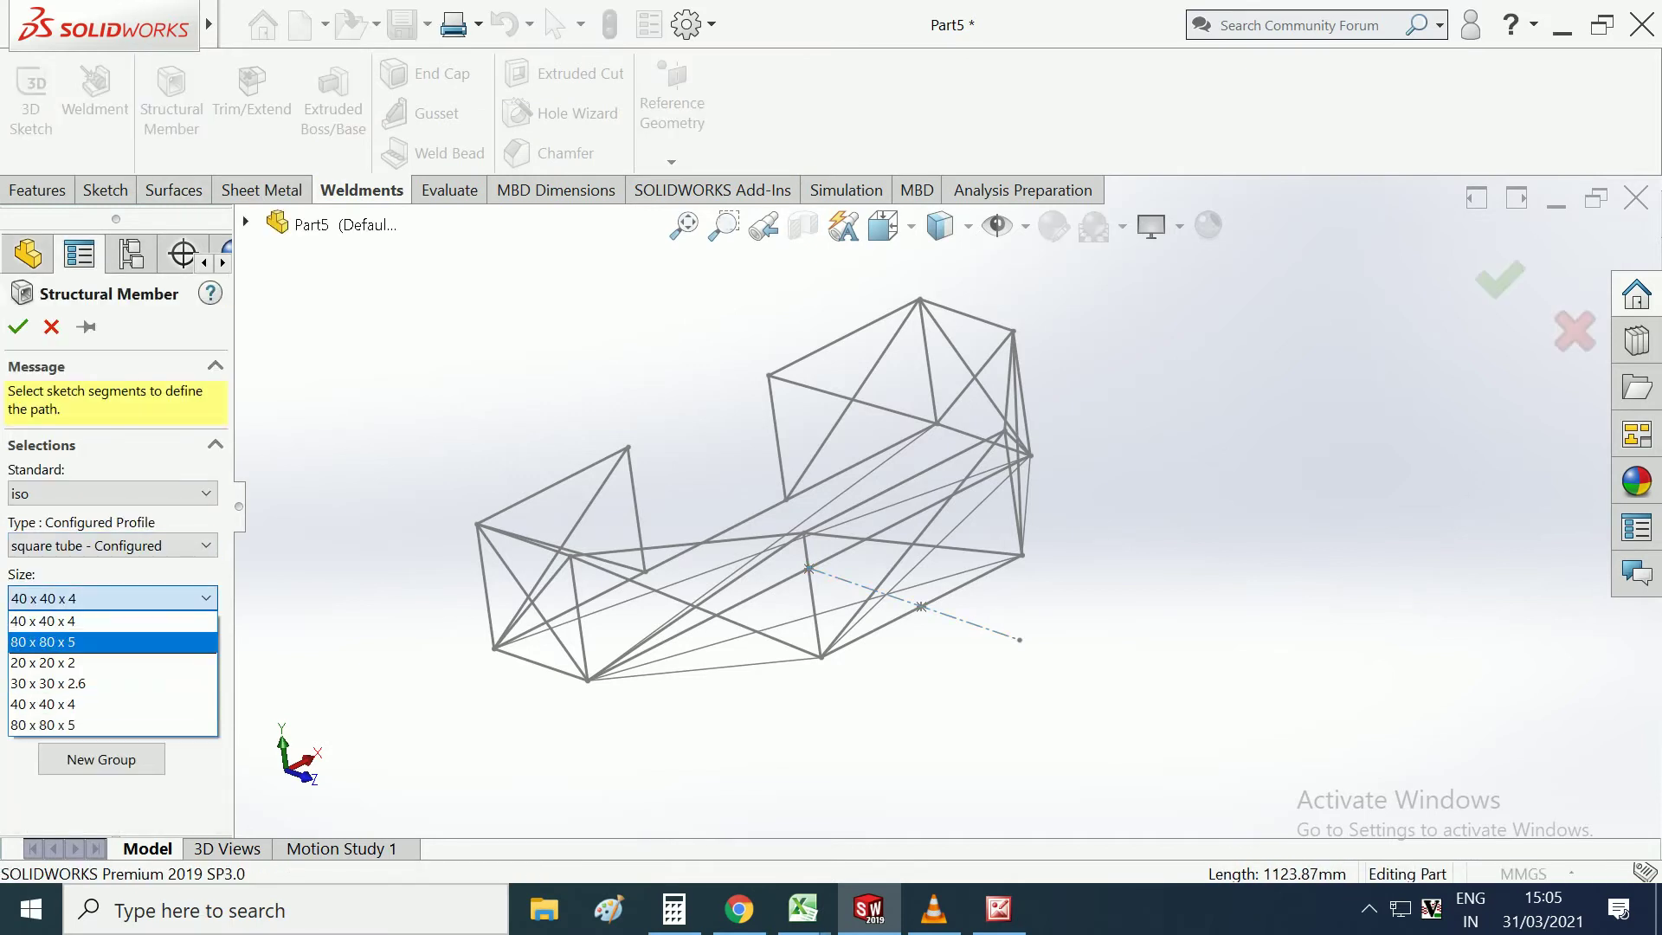
pyautogui.click(52, 662)
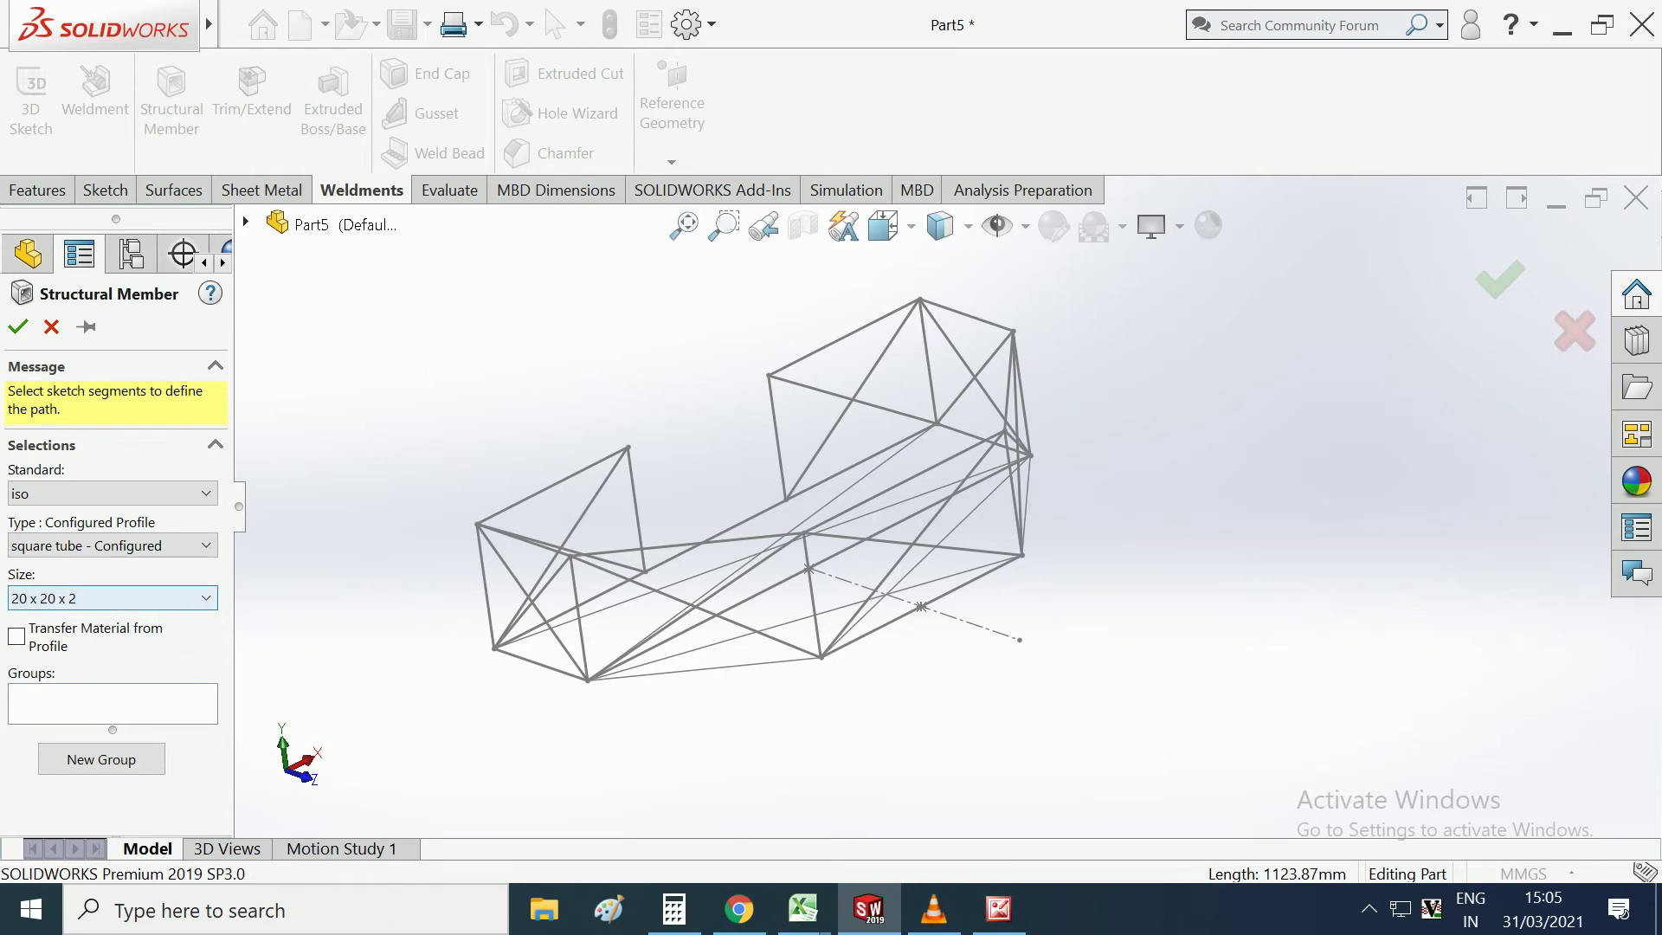
# Add the first frame segments and a lengthwise rail to Group1.
pyautogui.click(931, 427)
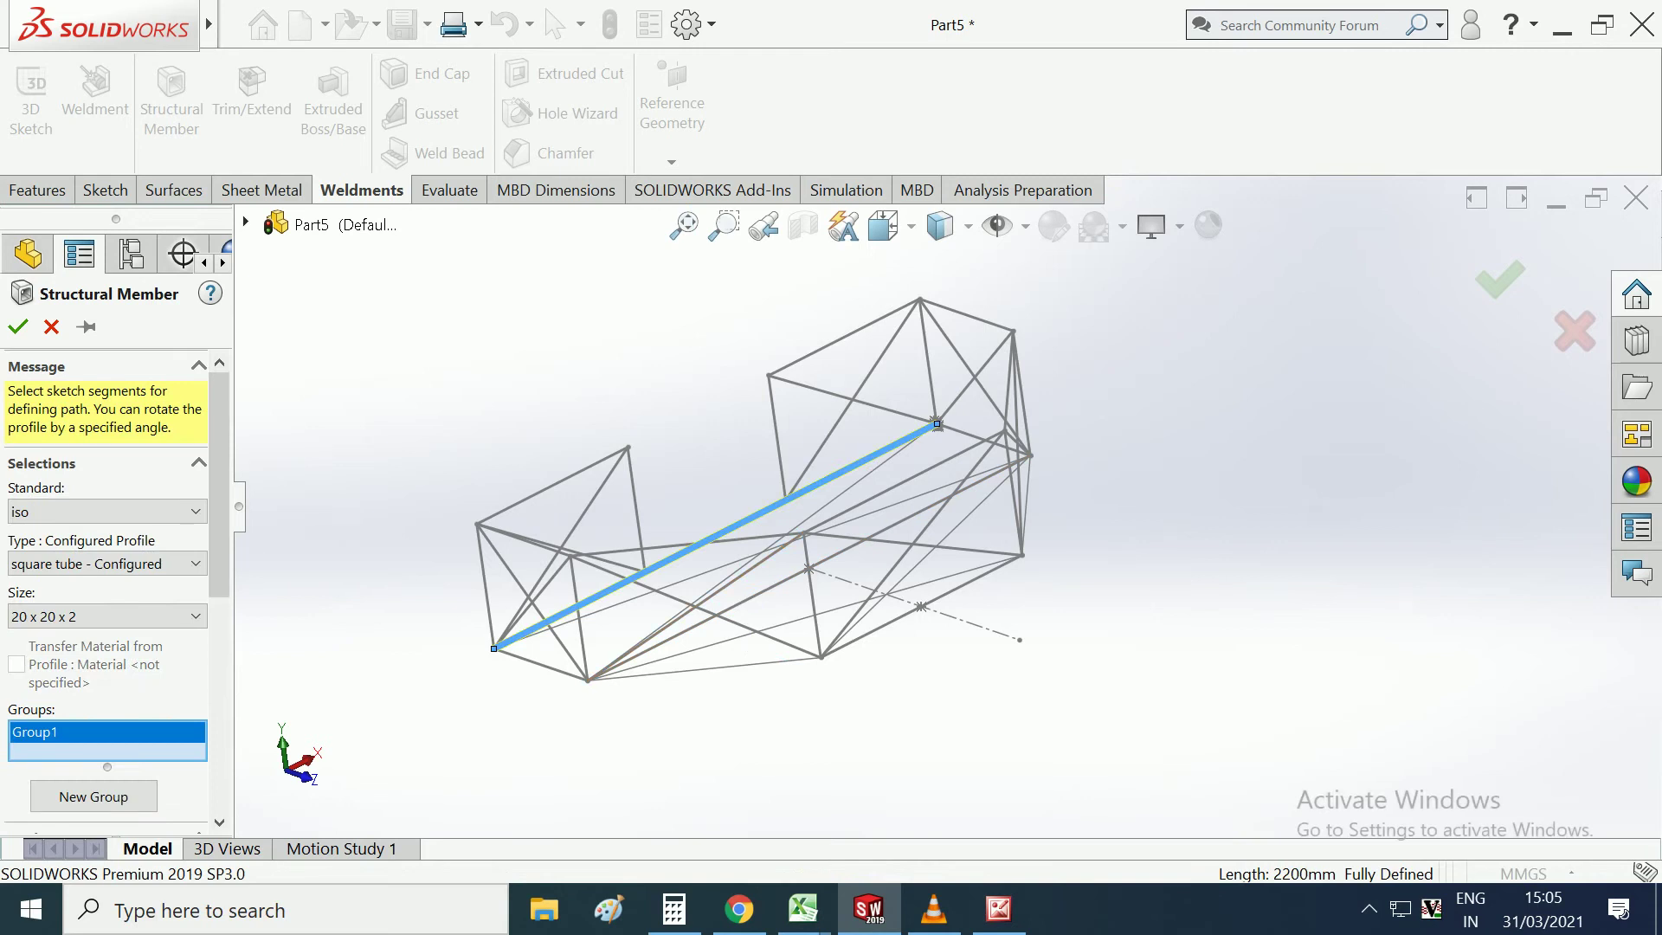
pyautogui.click(808, 568)
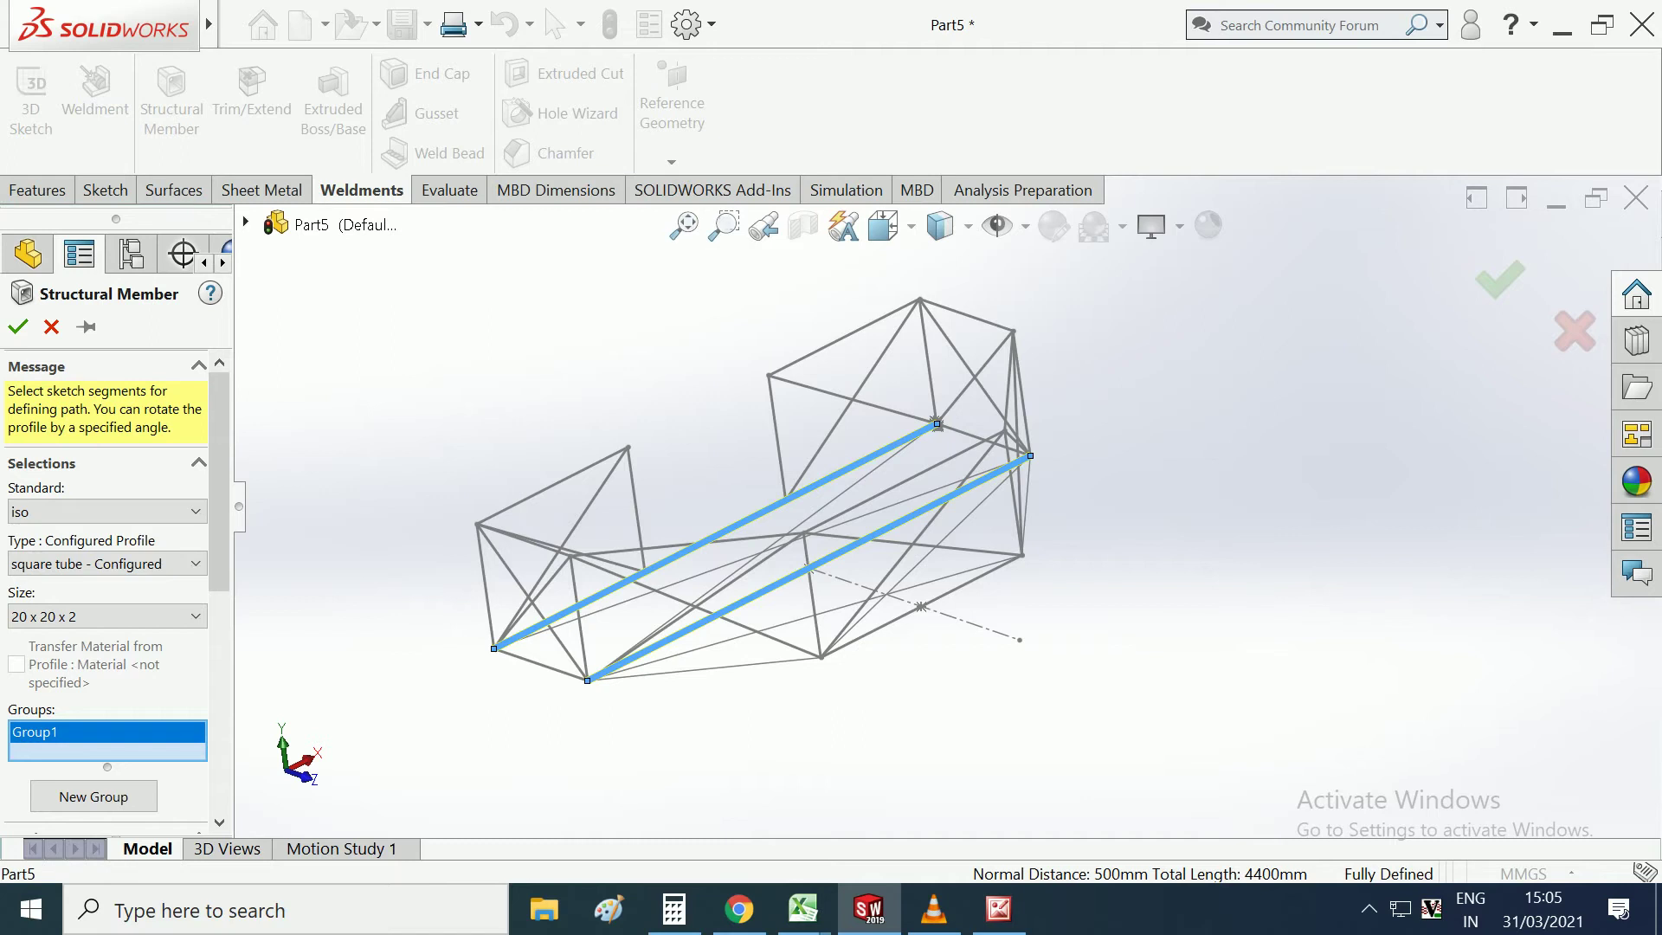
pyautogui.moveTo(938, 425); pyautogui.dragTo(794, 379, button='middle')
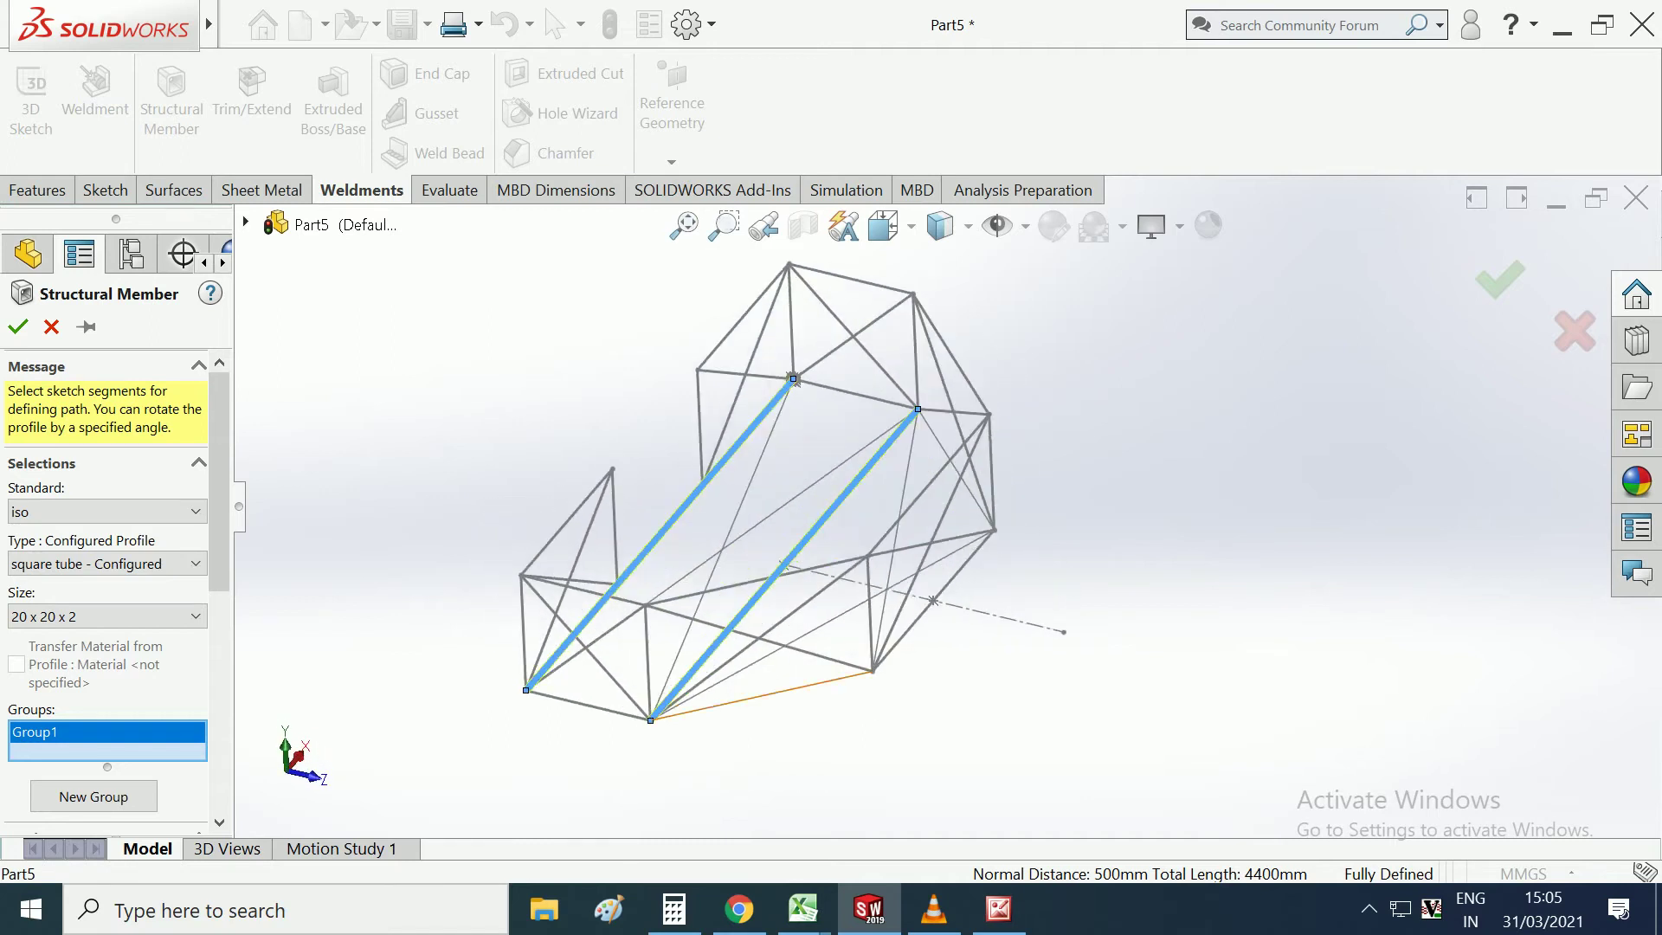
pyautogui.click(933, 600)
pyautogui.moveTo(794, 379)
pyautogui.mouseDown(button='middle')
pyautogui.moveTo(1032, 319)
pyautogui.moveTo(1156, 235)
pyautogui.moveTo(1054, 483)
pyautogui.mouseUp(button='middle')
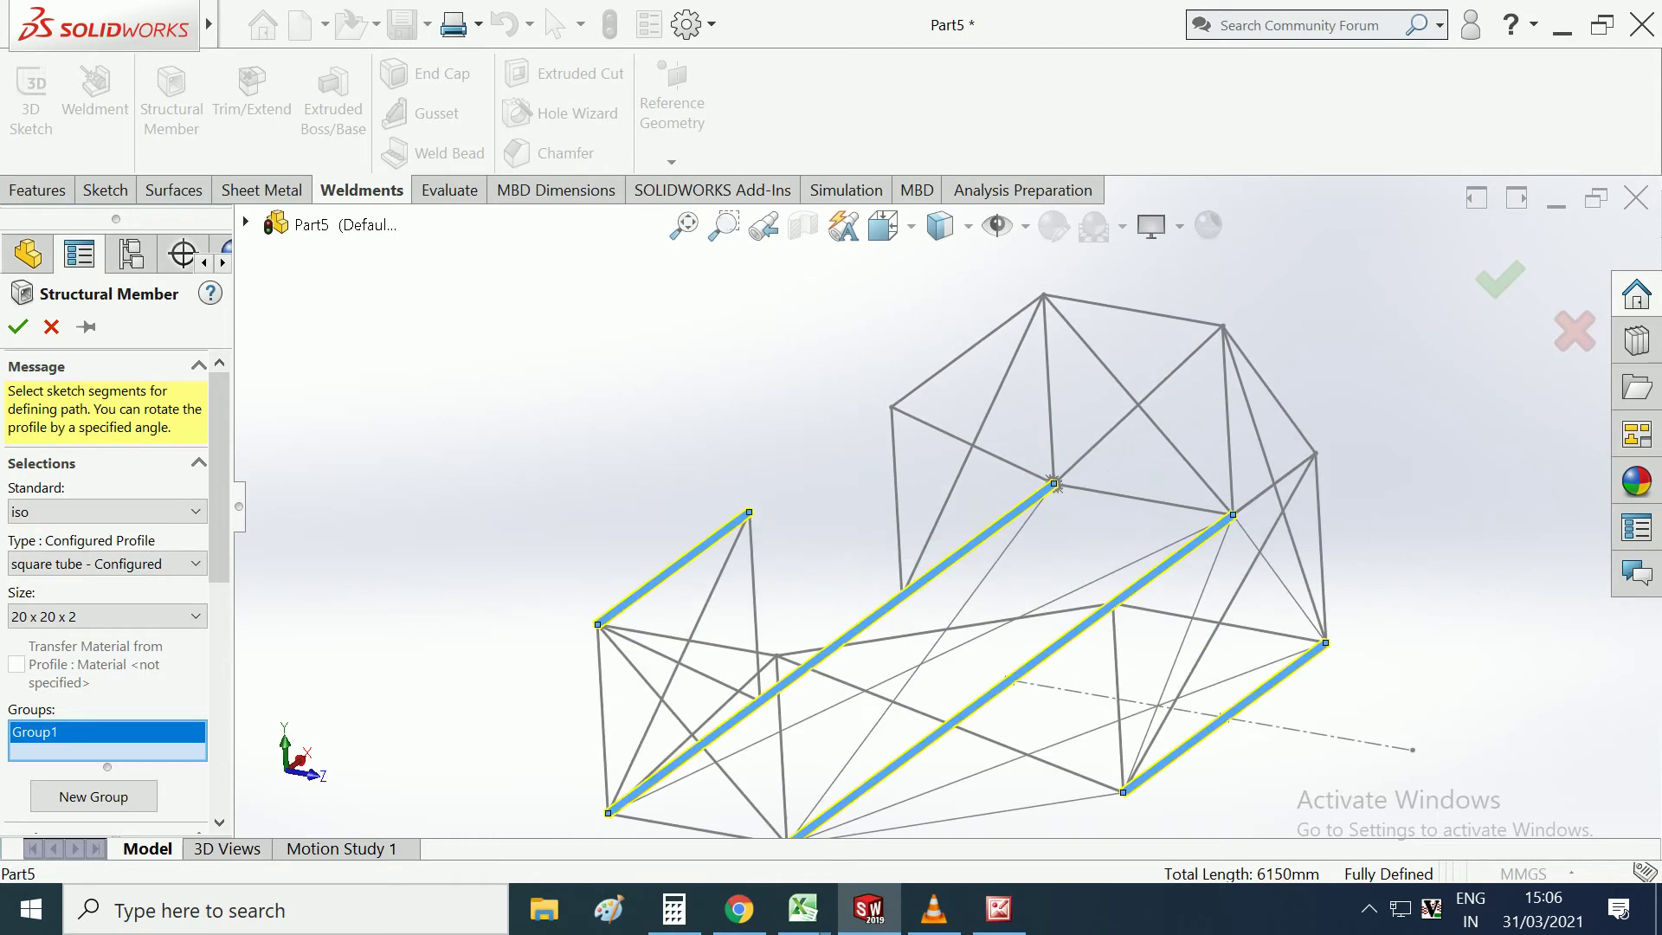
# Add the top edges to Group1 and start a second group.
pyautogui.click(967, 351)
pyautogui.moveTo(1054, 483)
pyautogui.mouseDown(button='middle')
pyautogui.moveTo(891, 462)
pyautogui.moveTo(1317, 512)
pyautogui.mouseUp(button='middle')
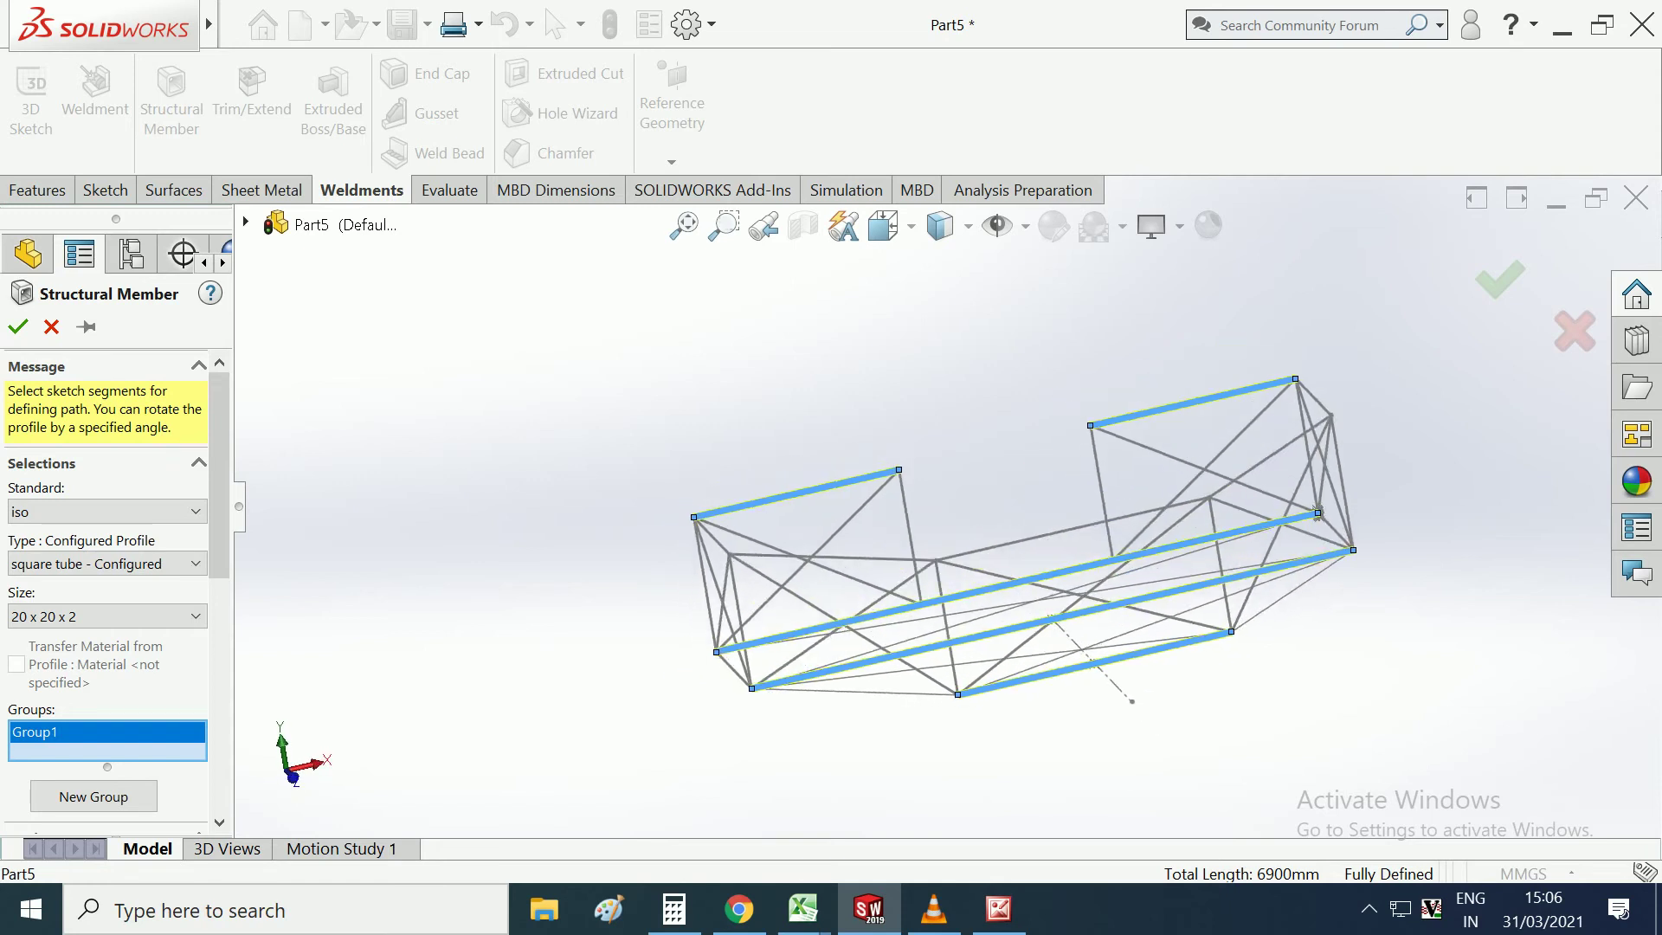
pyautogui.click(1169, 507)
pyautogui.moveTo(1169, 507); pyautogui.dragTo(1130, 468, button='middle')
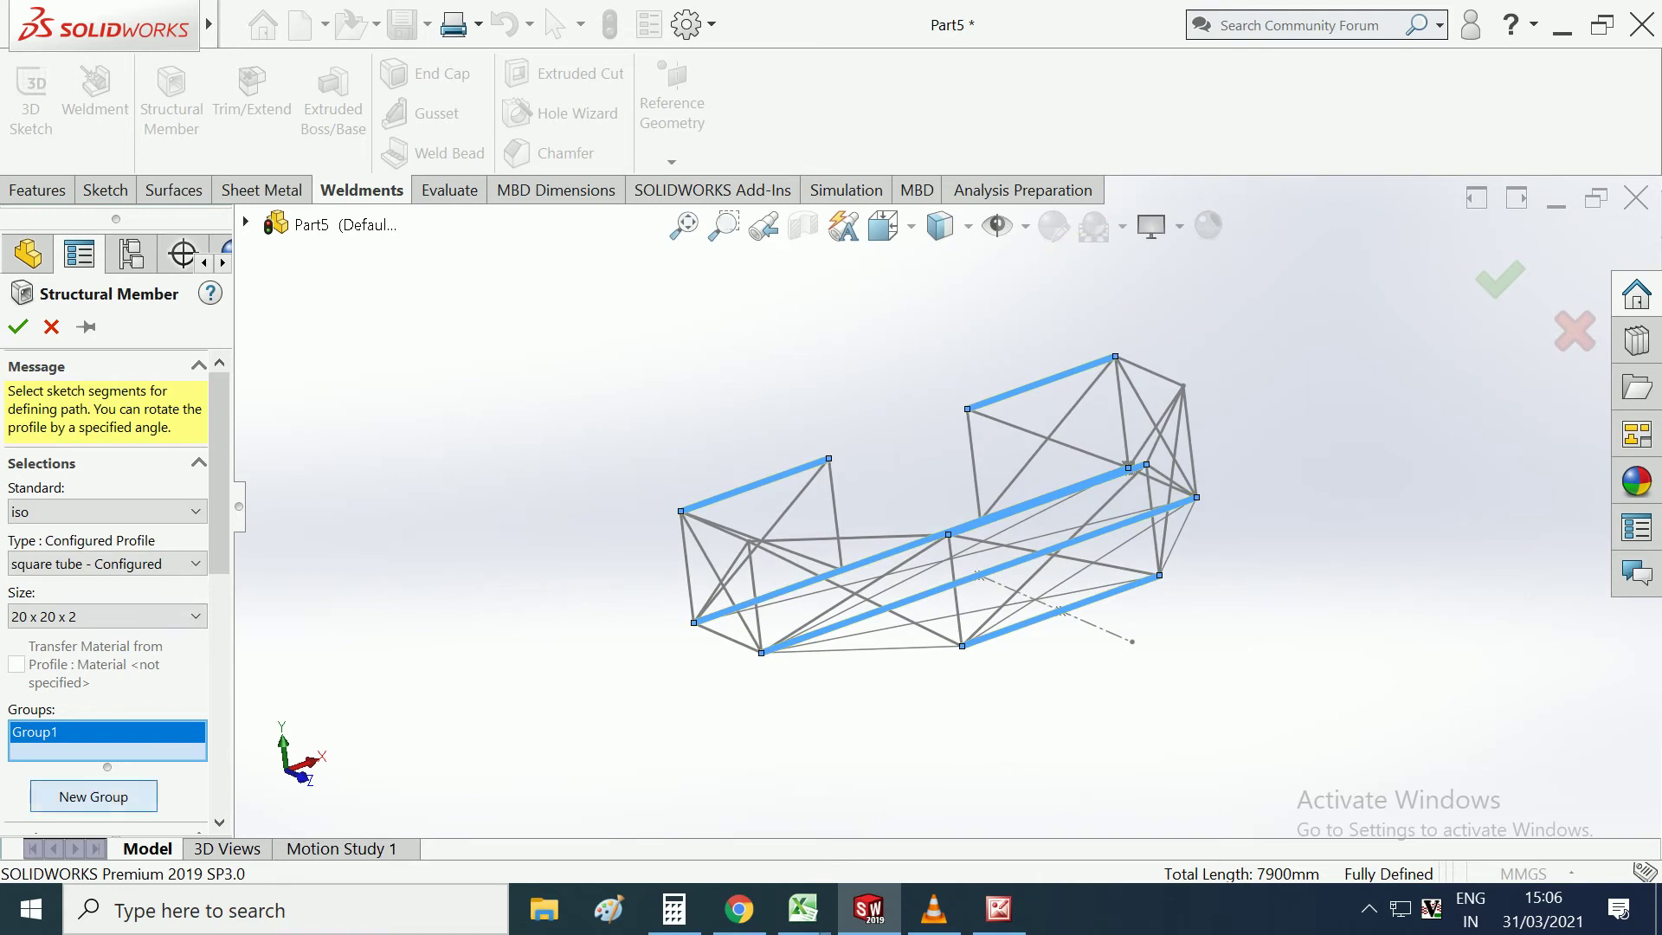
pyautogui.click(94, 797)
pyautogui.scroll(-3, 727, 593)
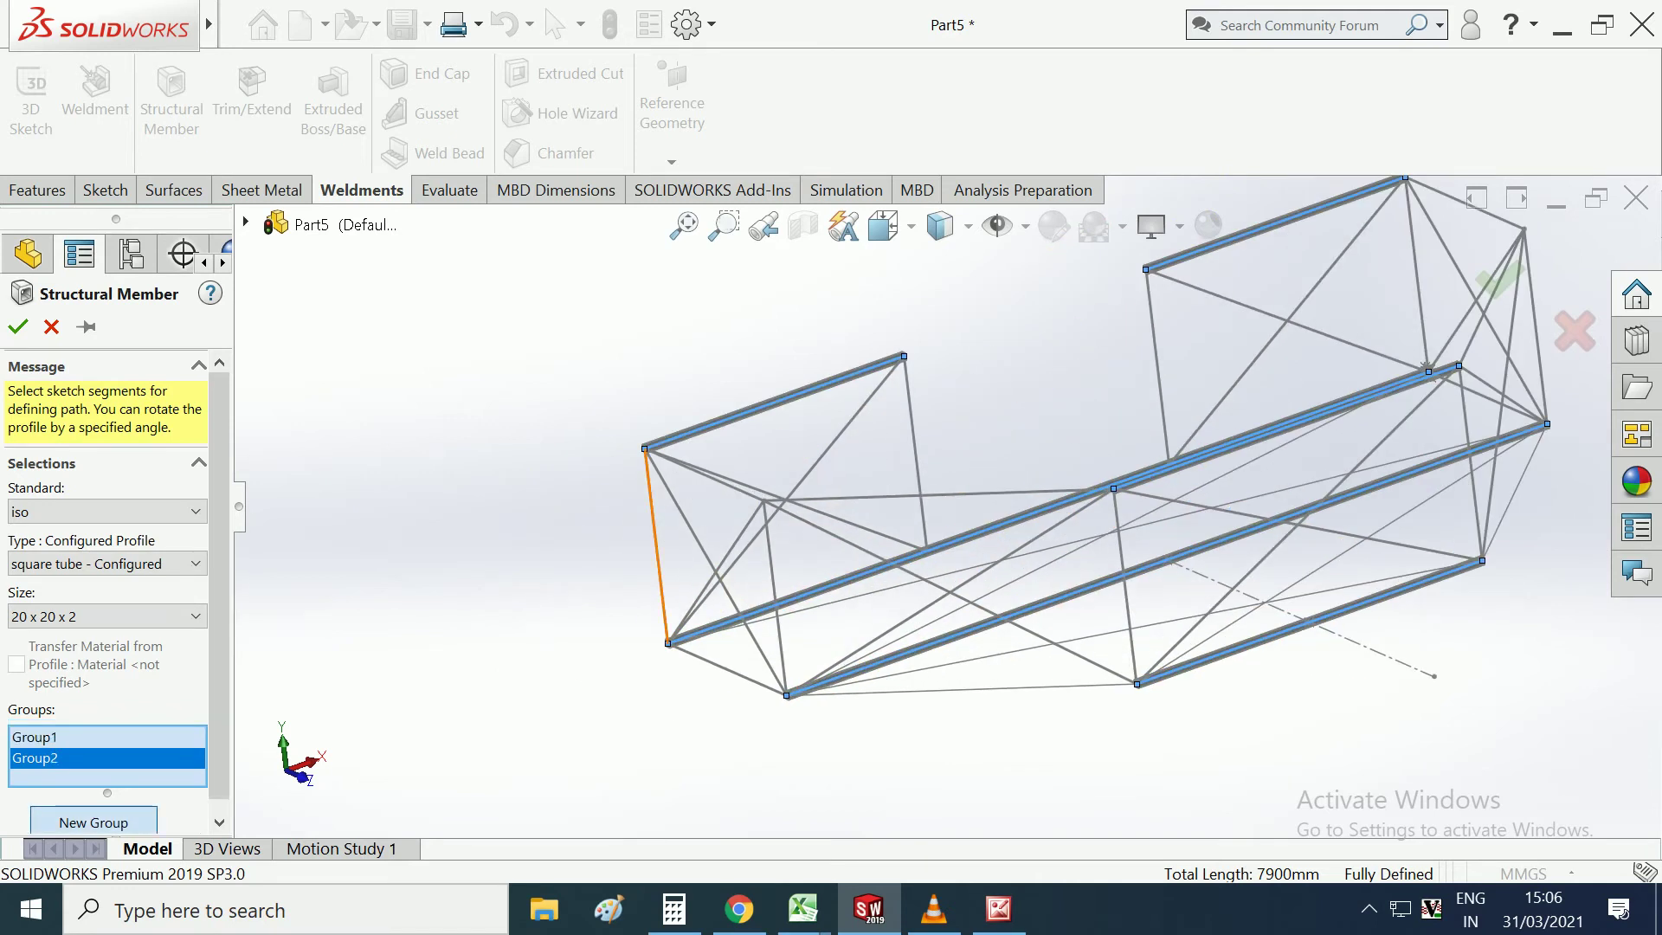
# Add the first five vertical posts to Group2.
pyautogui.click(666, 640)
pyautogui.click(915, 453)
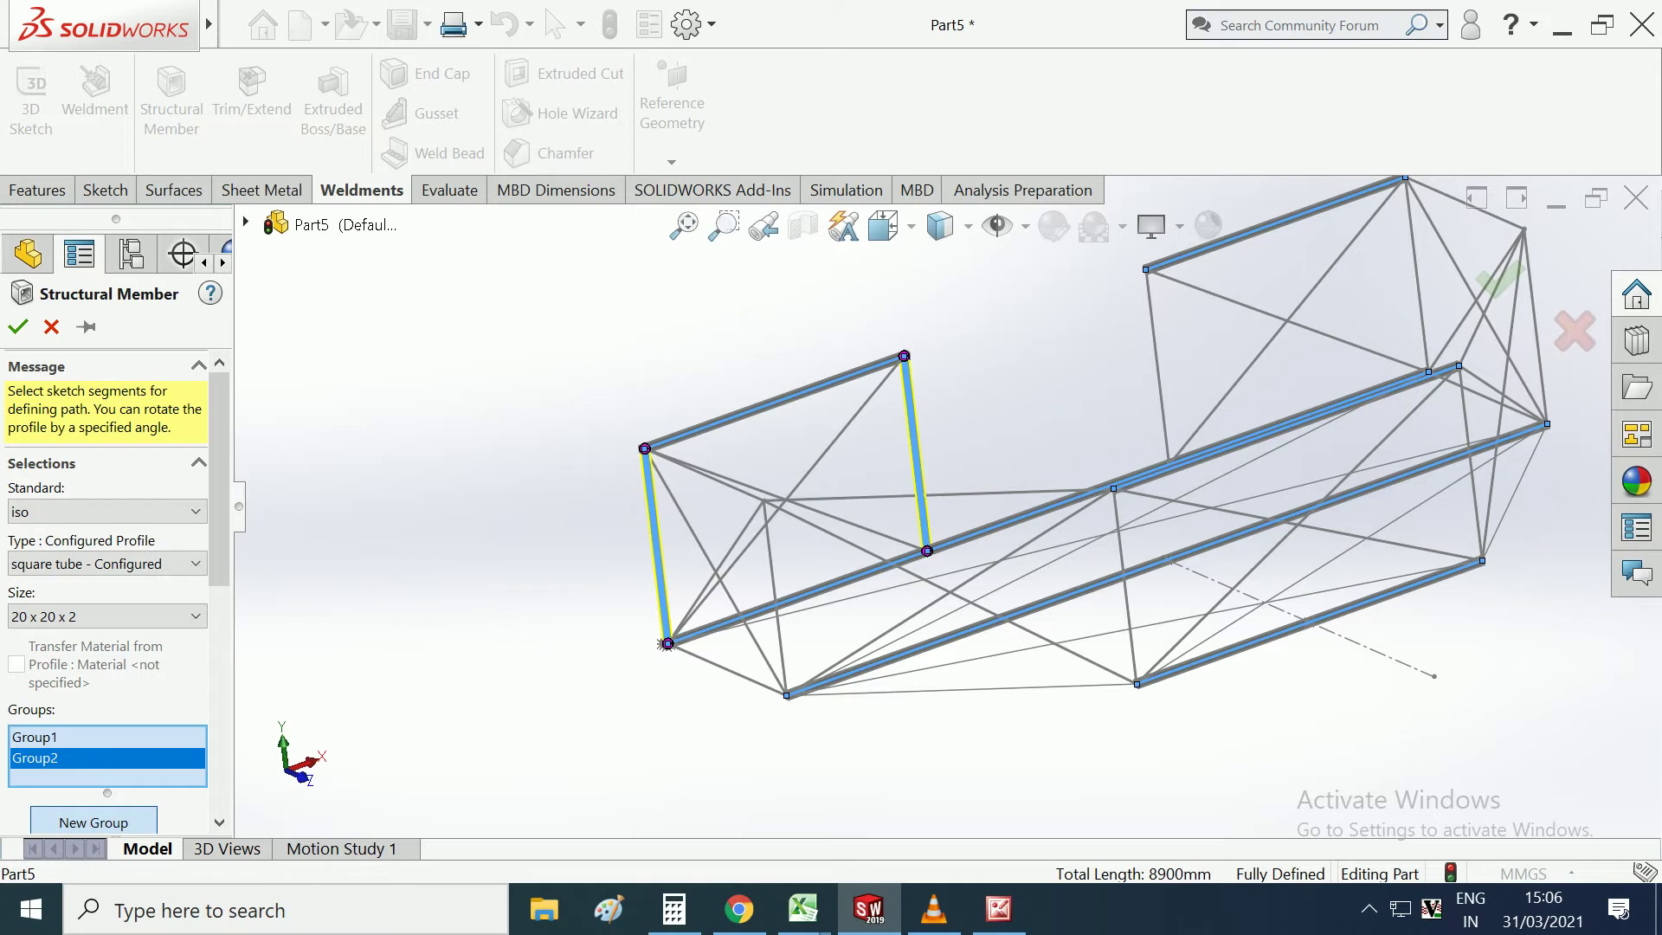
pyautogui.click(775, 597)
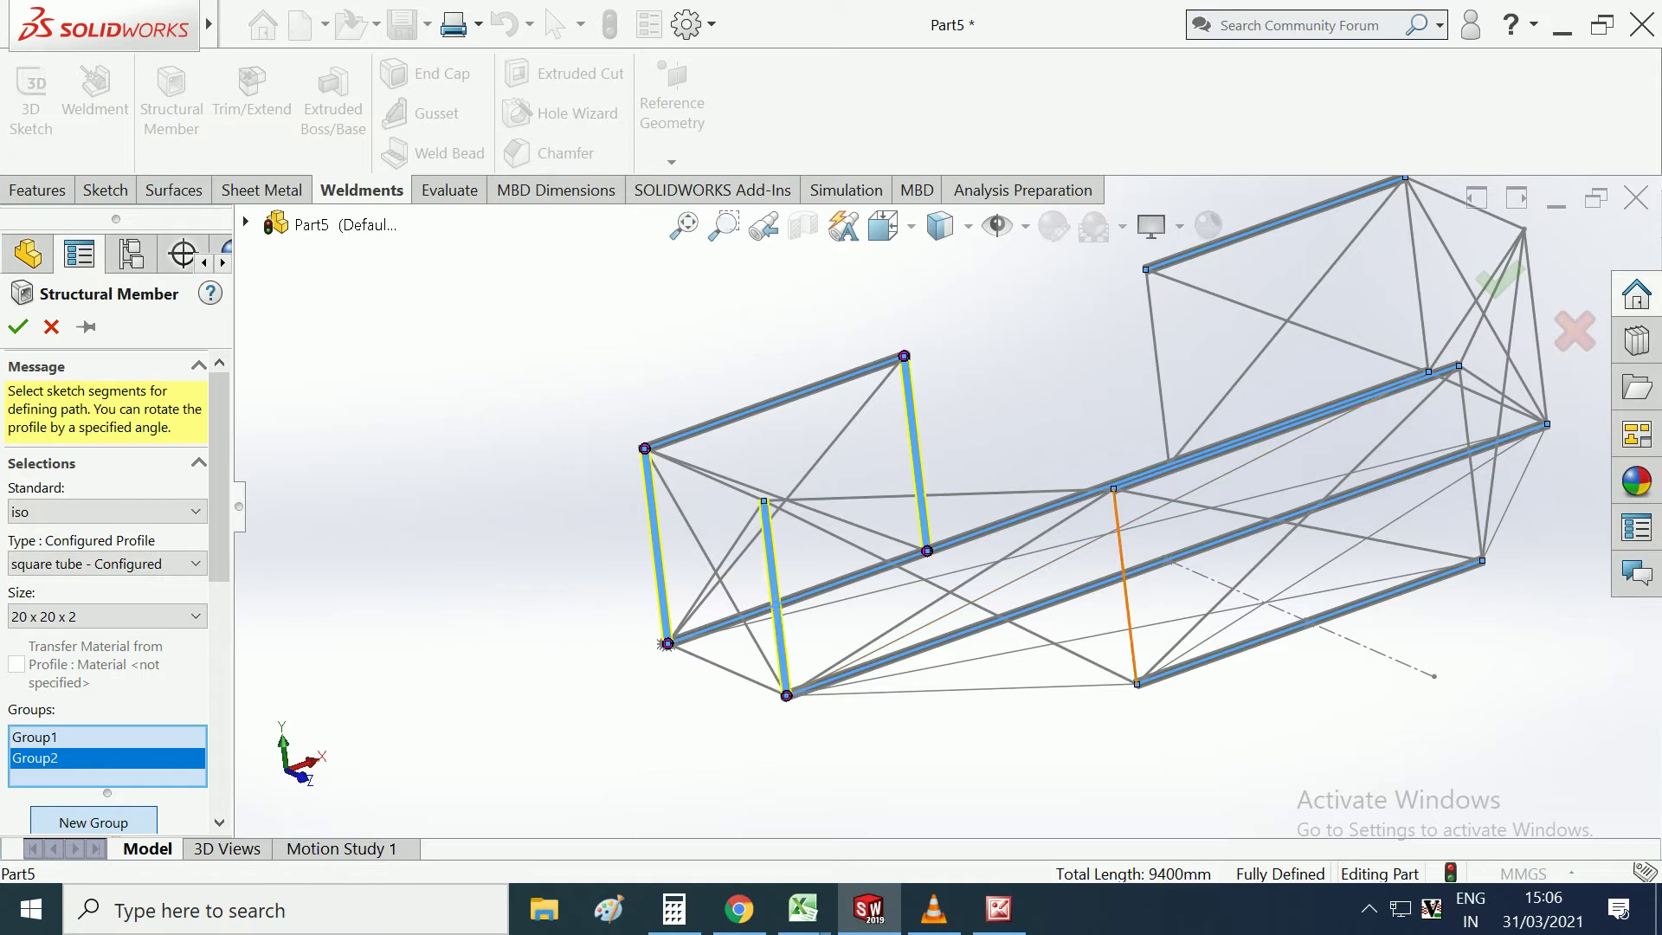
pyautogui.click(1125, 587)
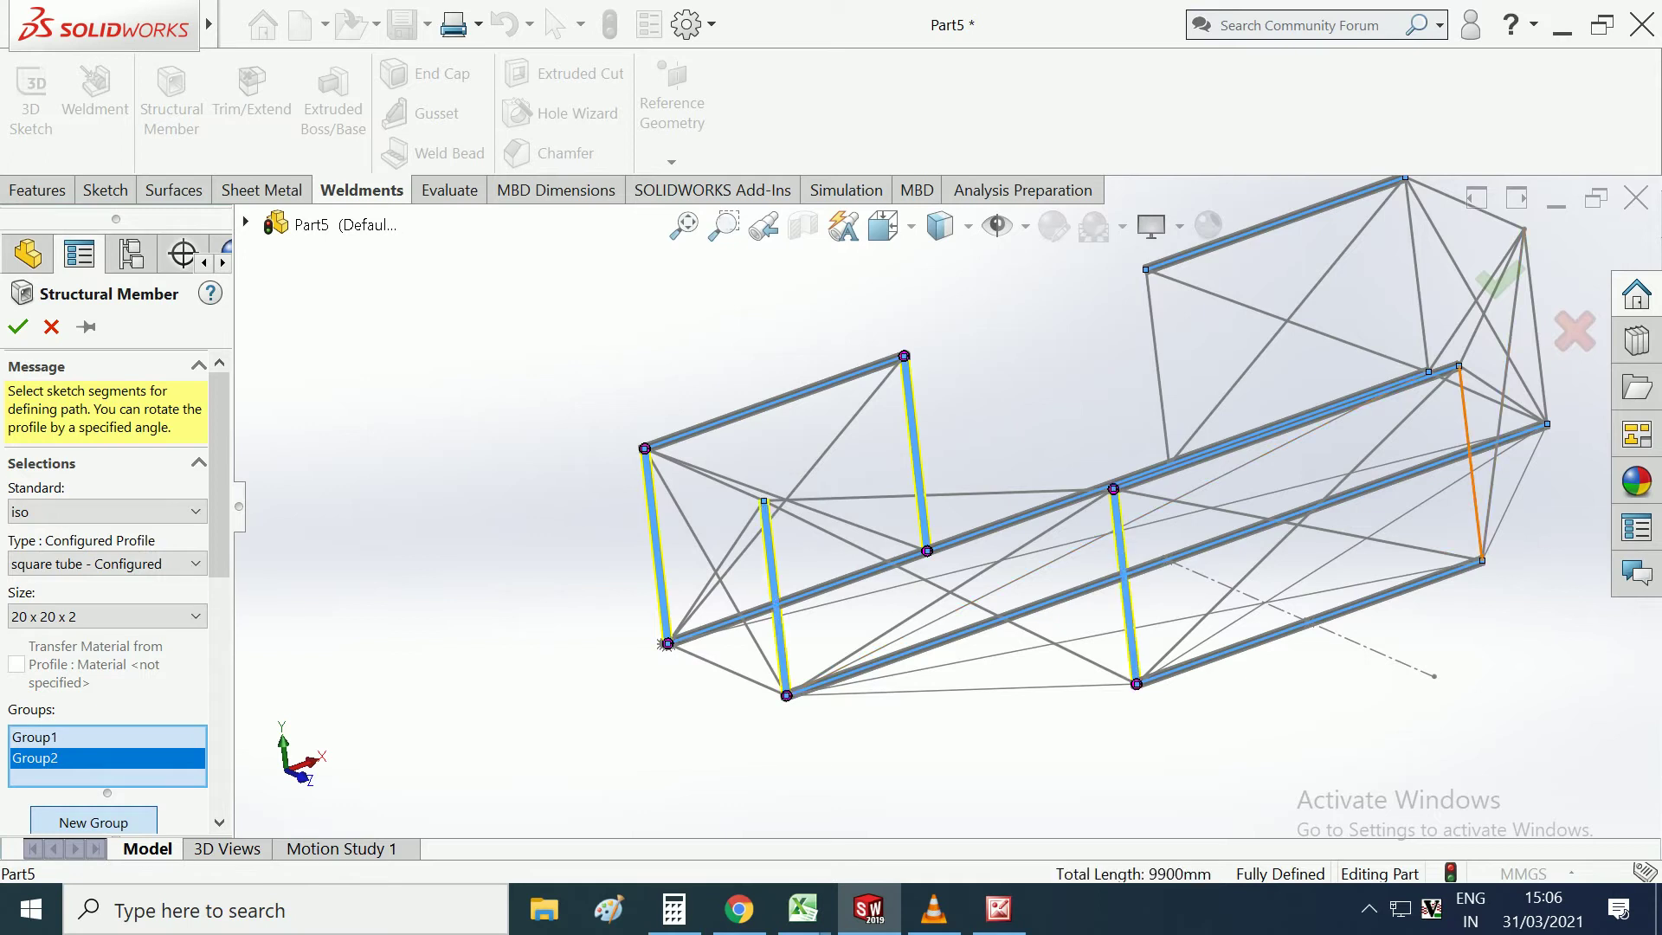
pyautogui.click(1471, 463)
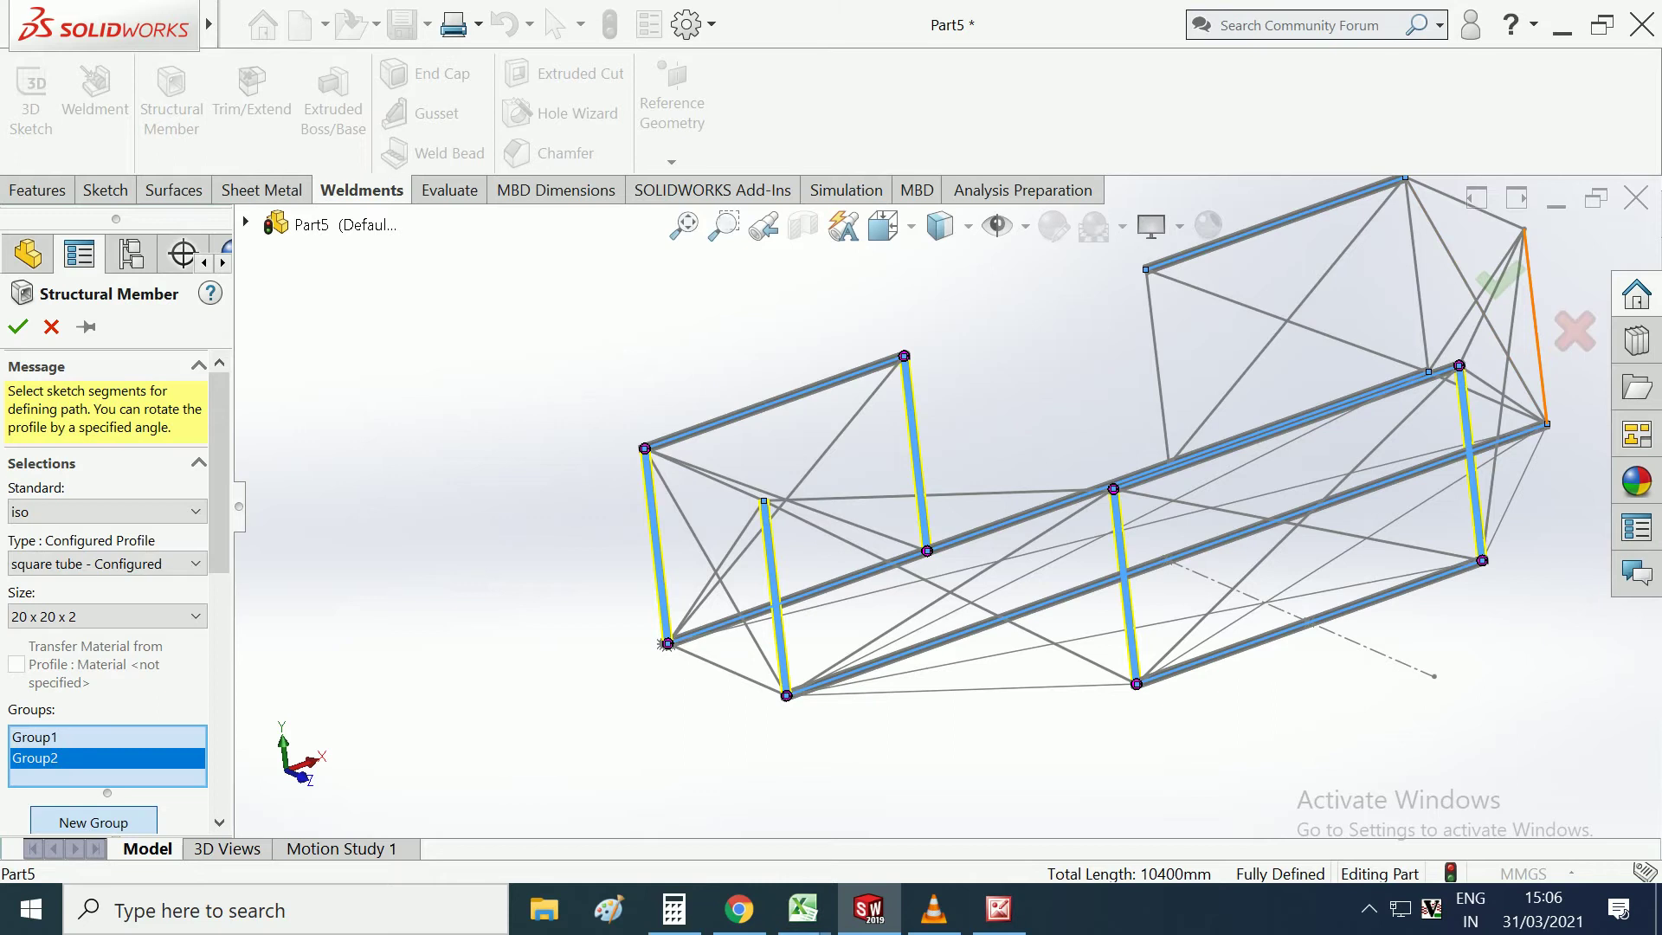
pyautogui.press('f')
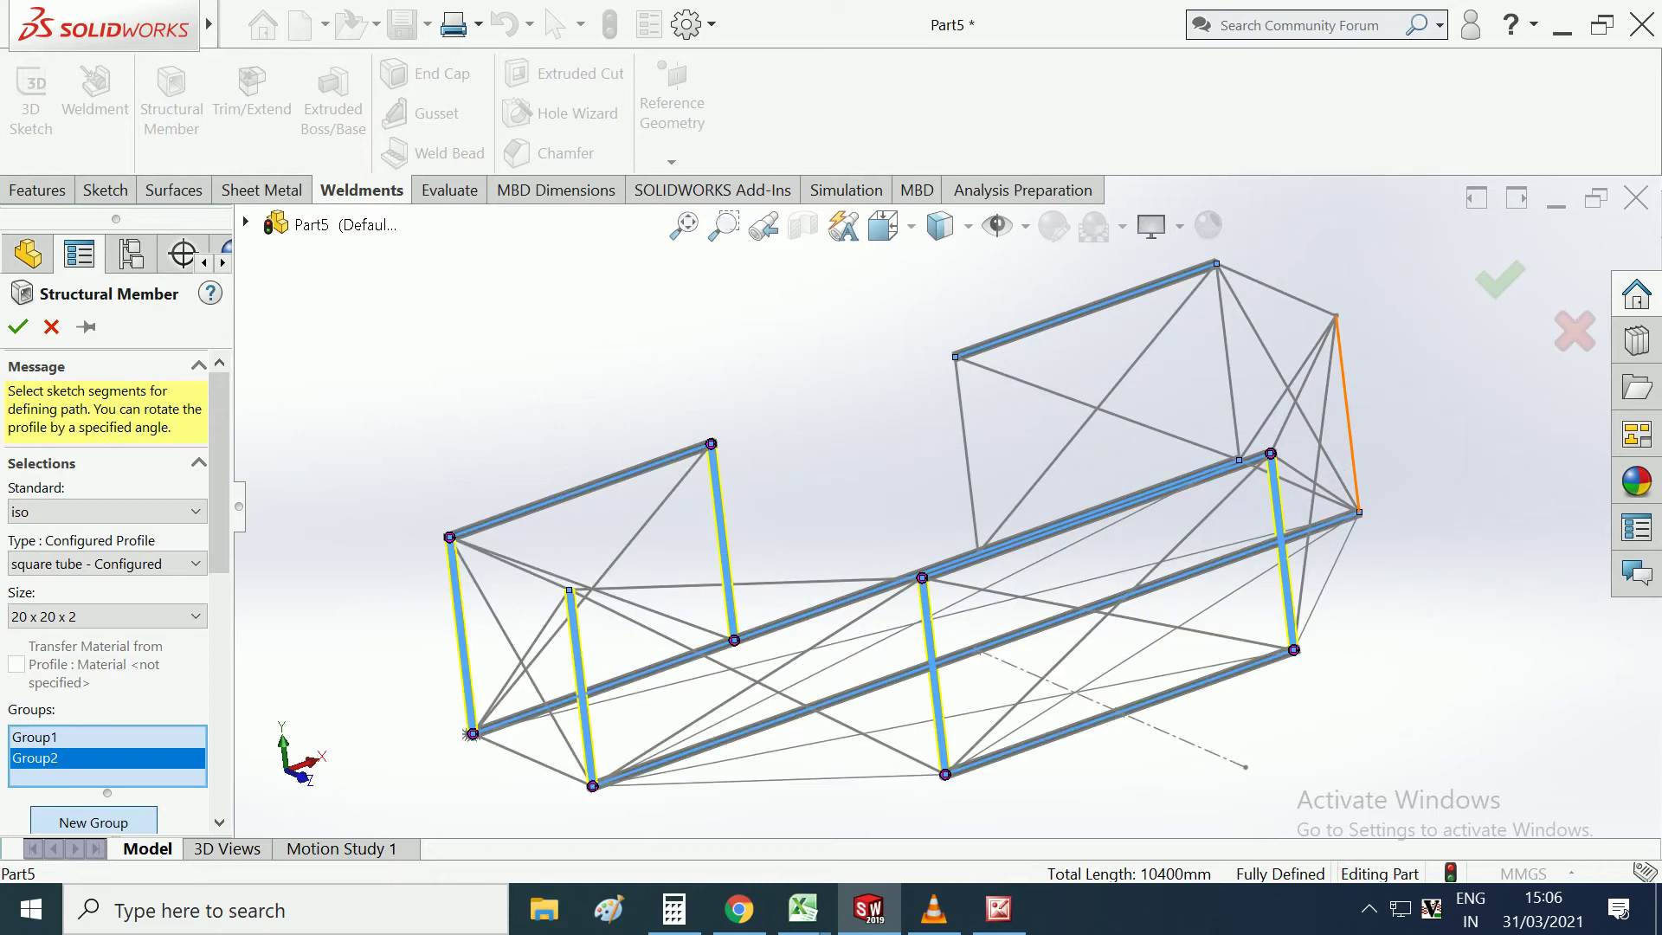
# Add the remaining right-side vertical posts to Group2 and start Group3.
pyautogui.click(1348, 414)
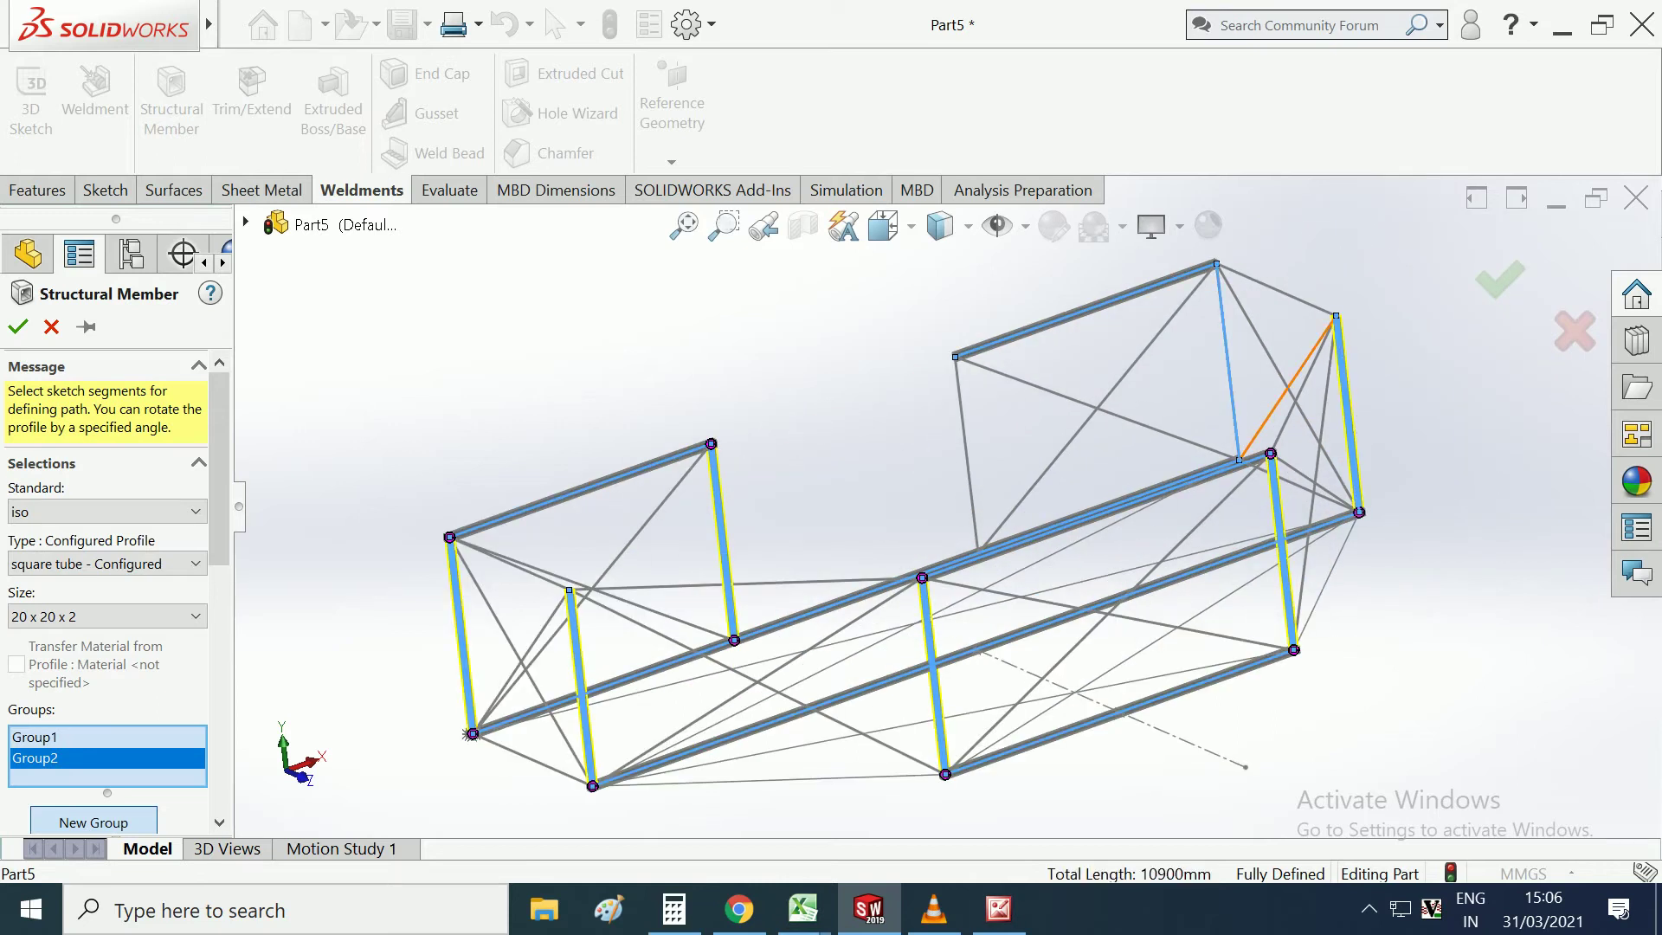
pyautogui.click(1227, 362)
pyautogui.click(967, 454)
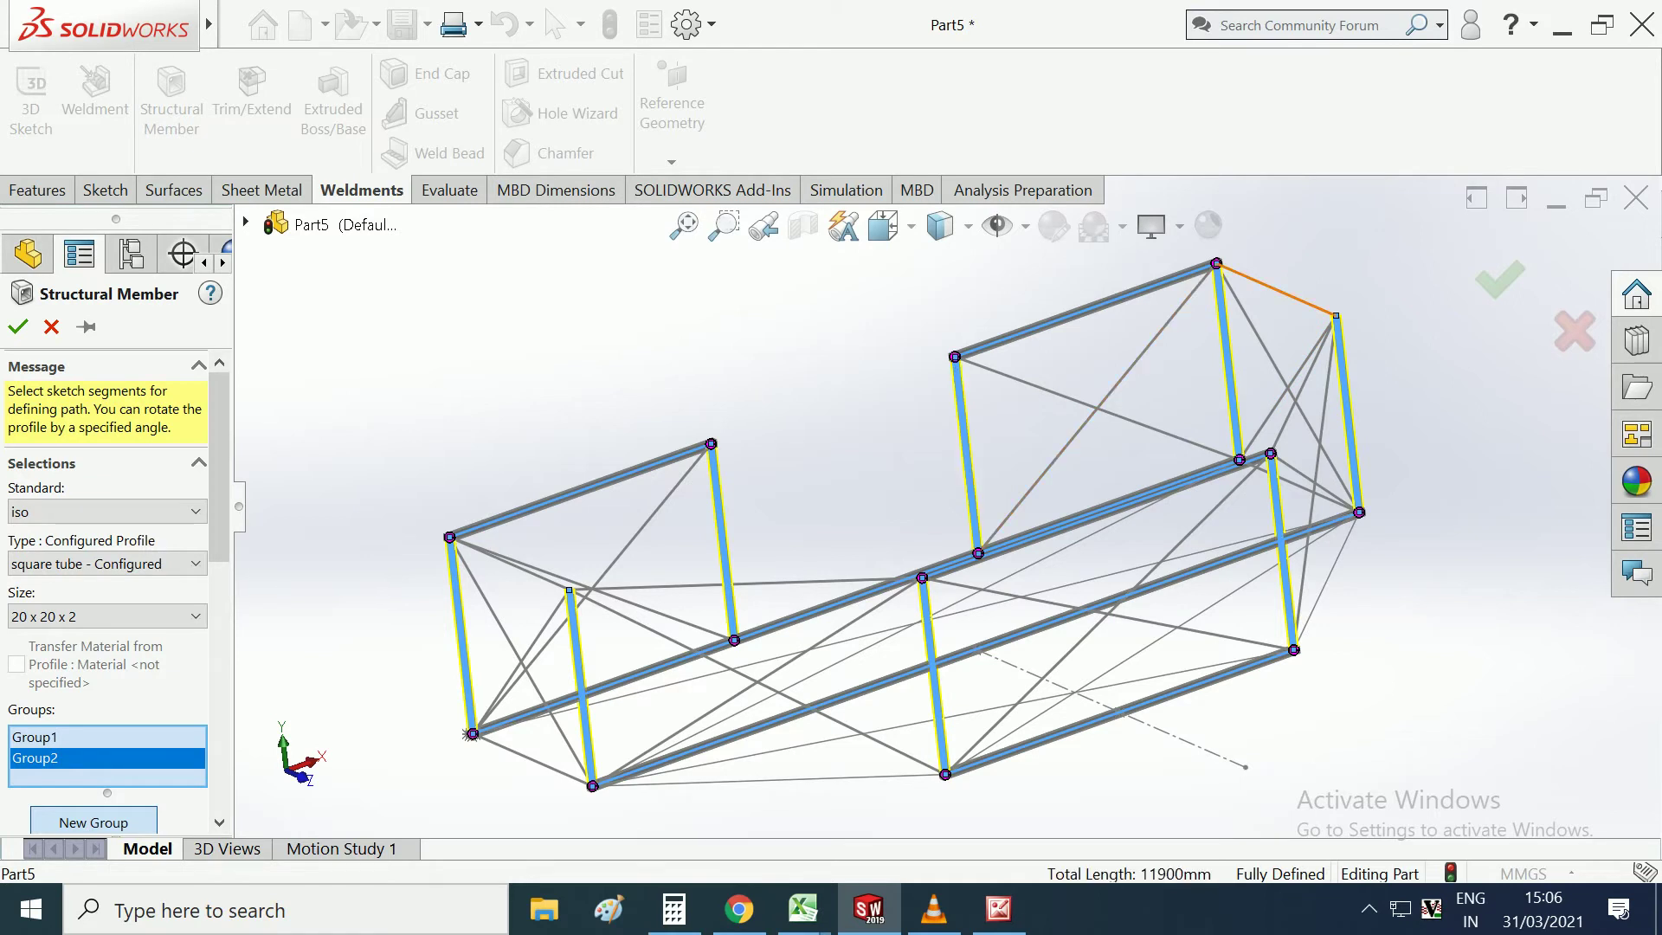
pyautogui.scroll(2, 979, 450)
pyautogui.scroll(-1, 978, 450)
pyautogui.moveTo(978, 450); pyautogui.dragTo(952, 450, button='middle')
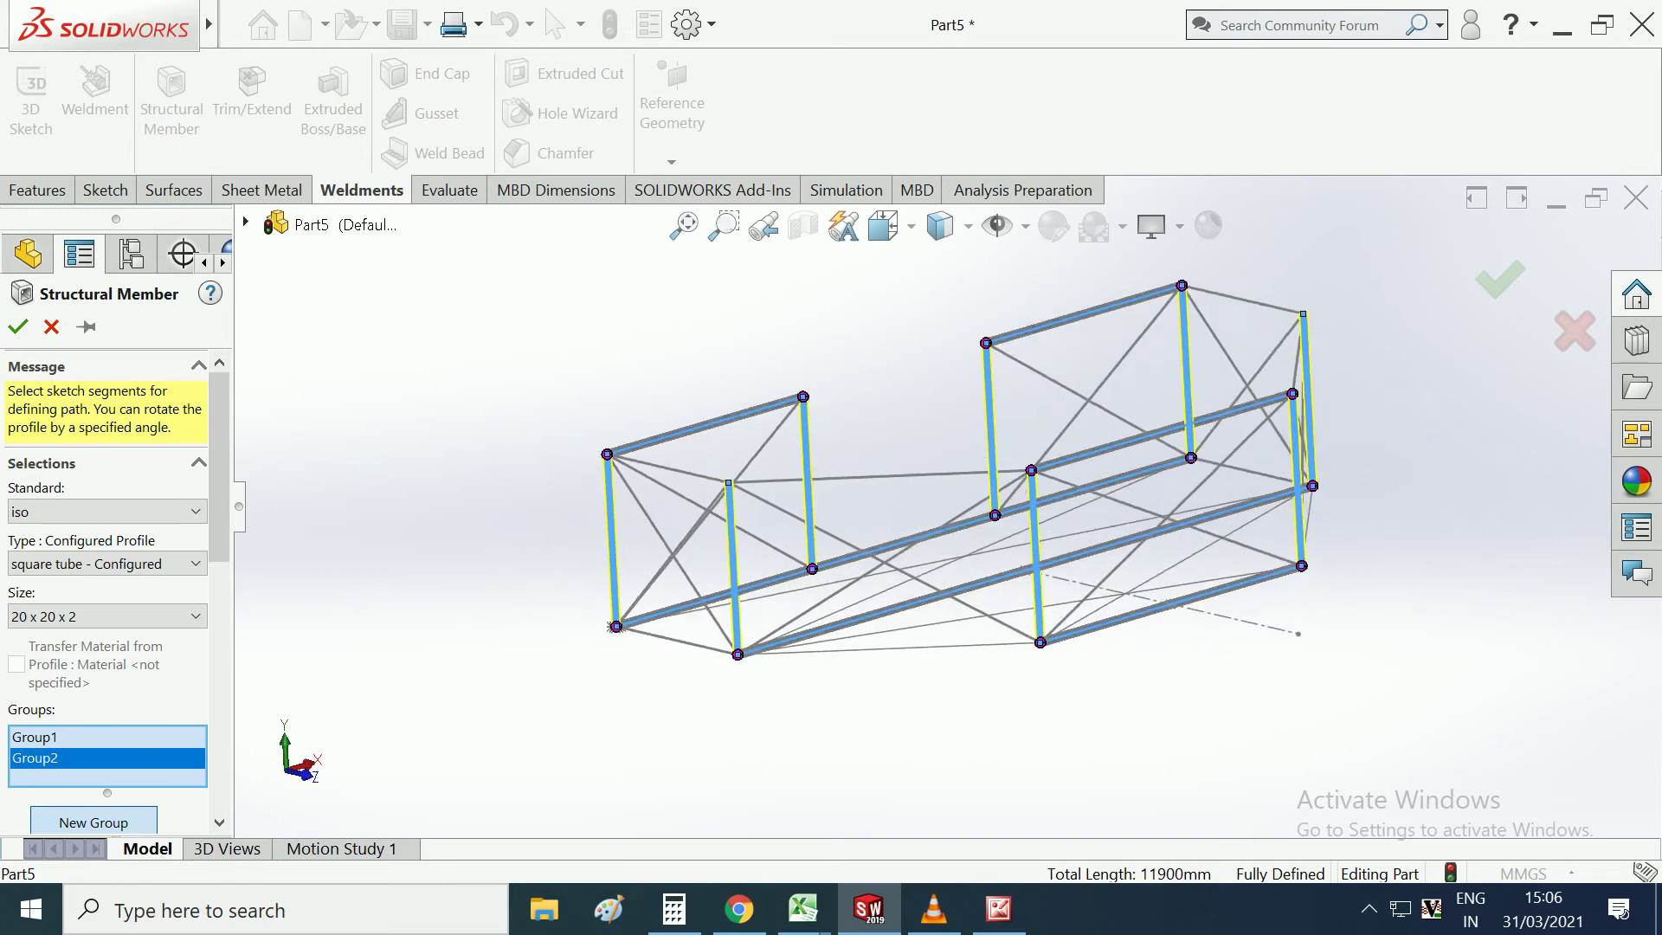
pyautogui.scroll(-1, 791, 681)
pyautogui.click(94, 823)
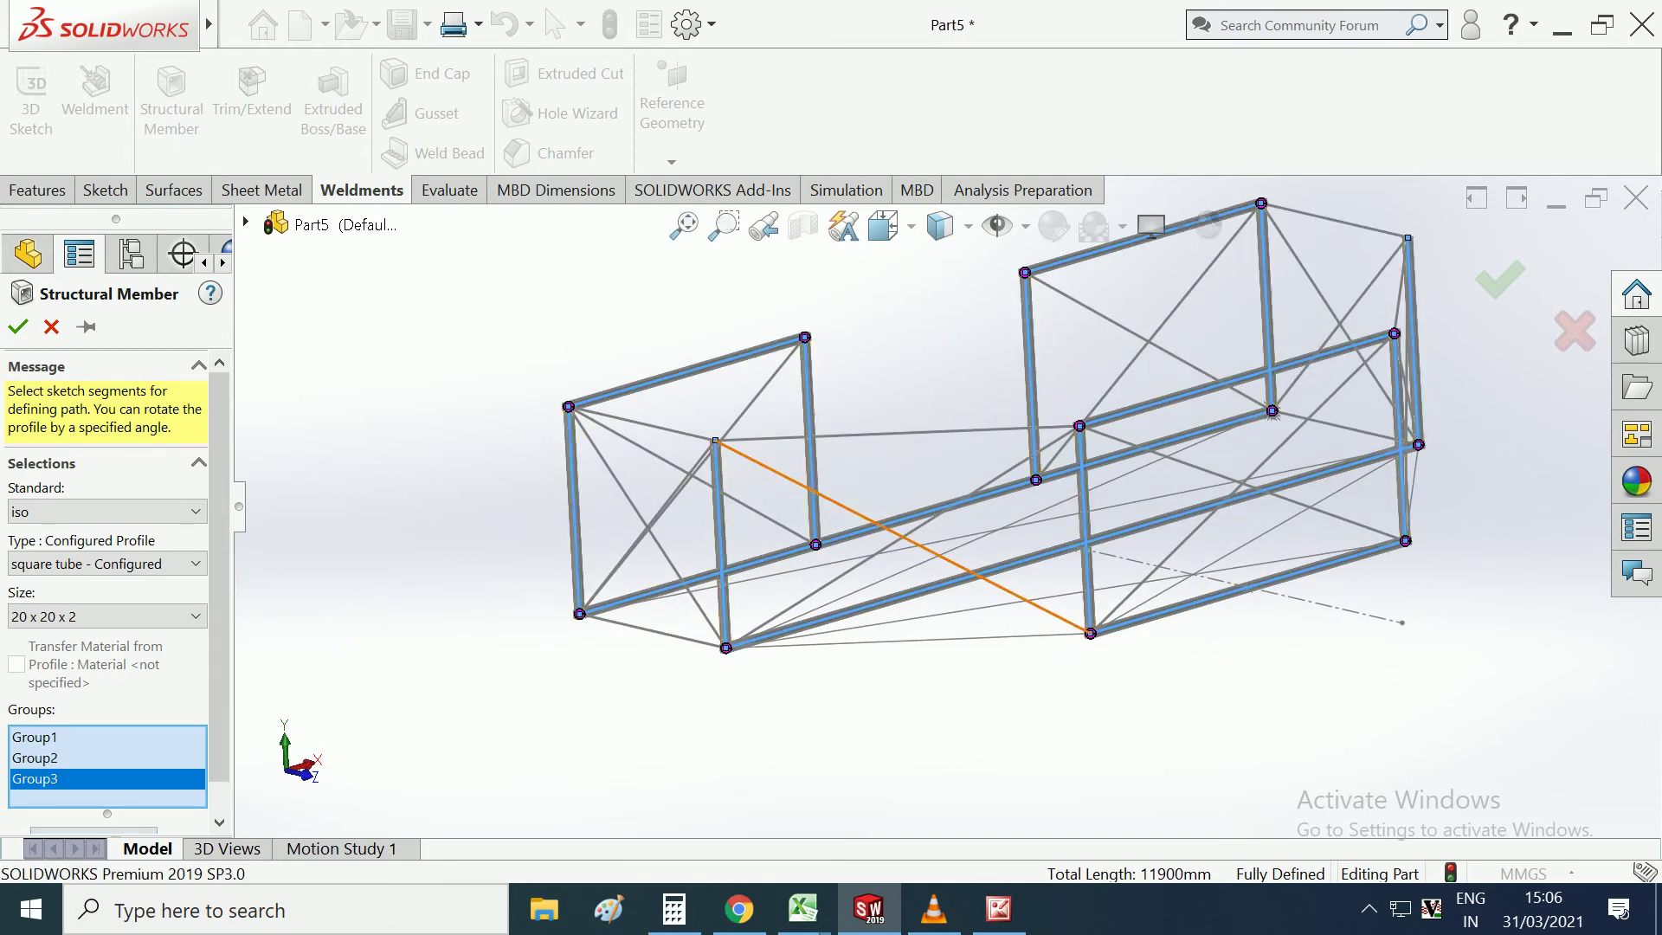
# Add four diagonal braces to Group3 as 20 x 20 x 2 square tubes.
pyautogui.moveTo(1272, 412)
pyautogui.mouseDown(button='middle')
pyautogui.moveTo(1181, 495)
pyautogui.moveTo(488, 364)
pyautogui.mouseUp(button='middle')
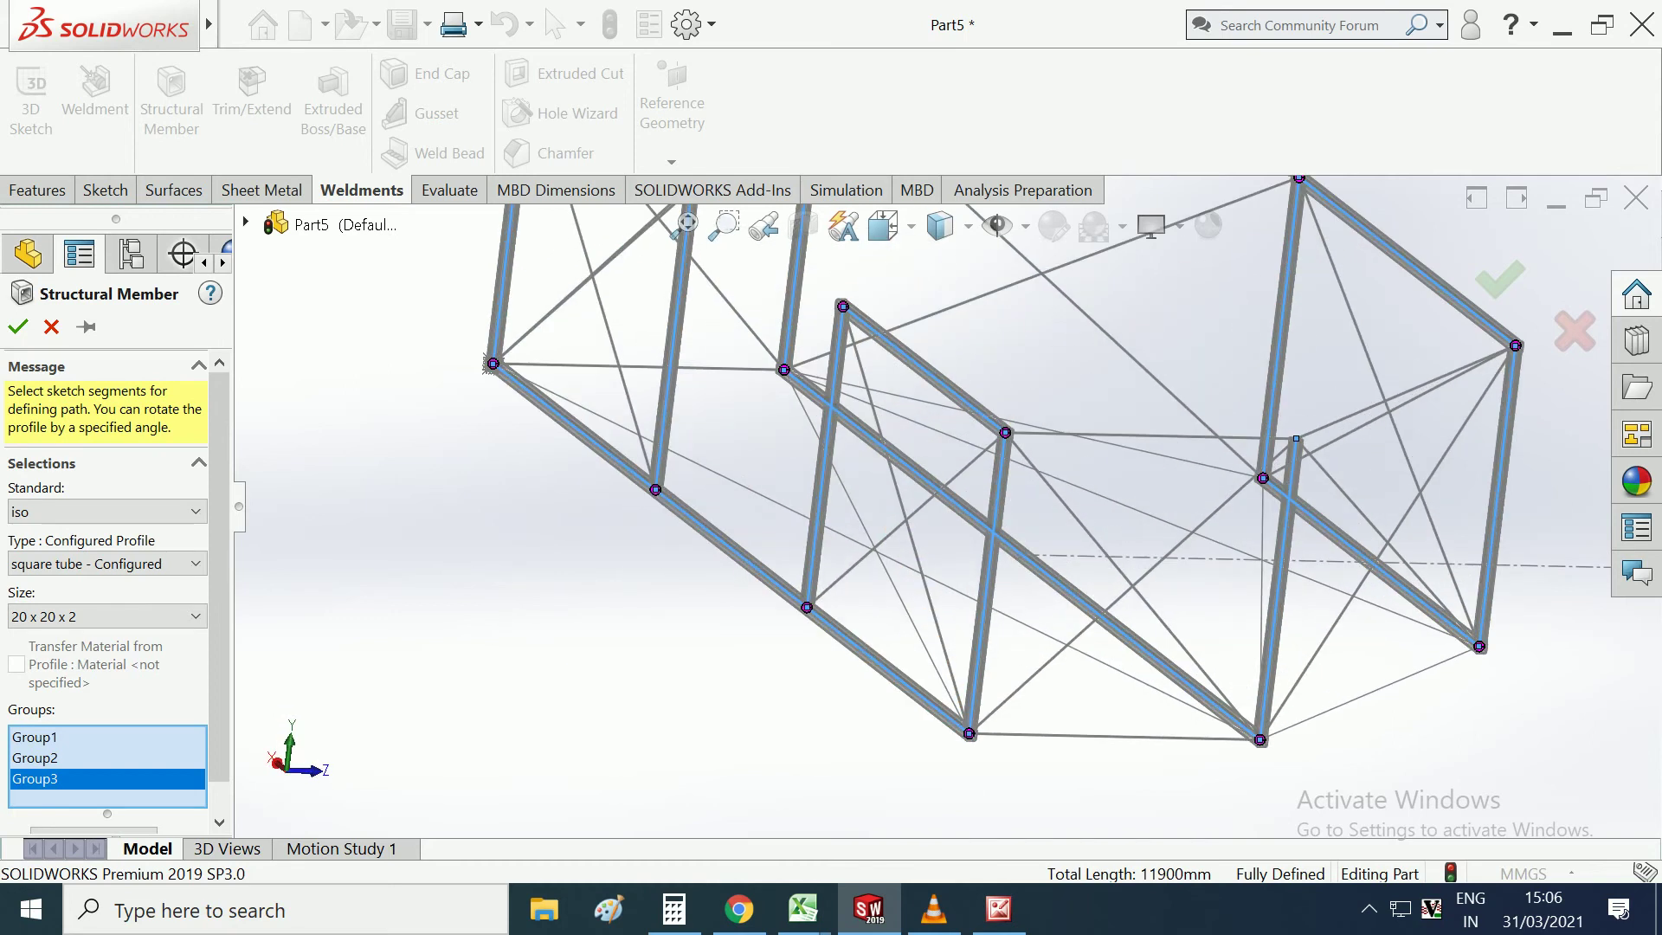
pyautogui.click(845, 313)
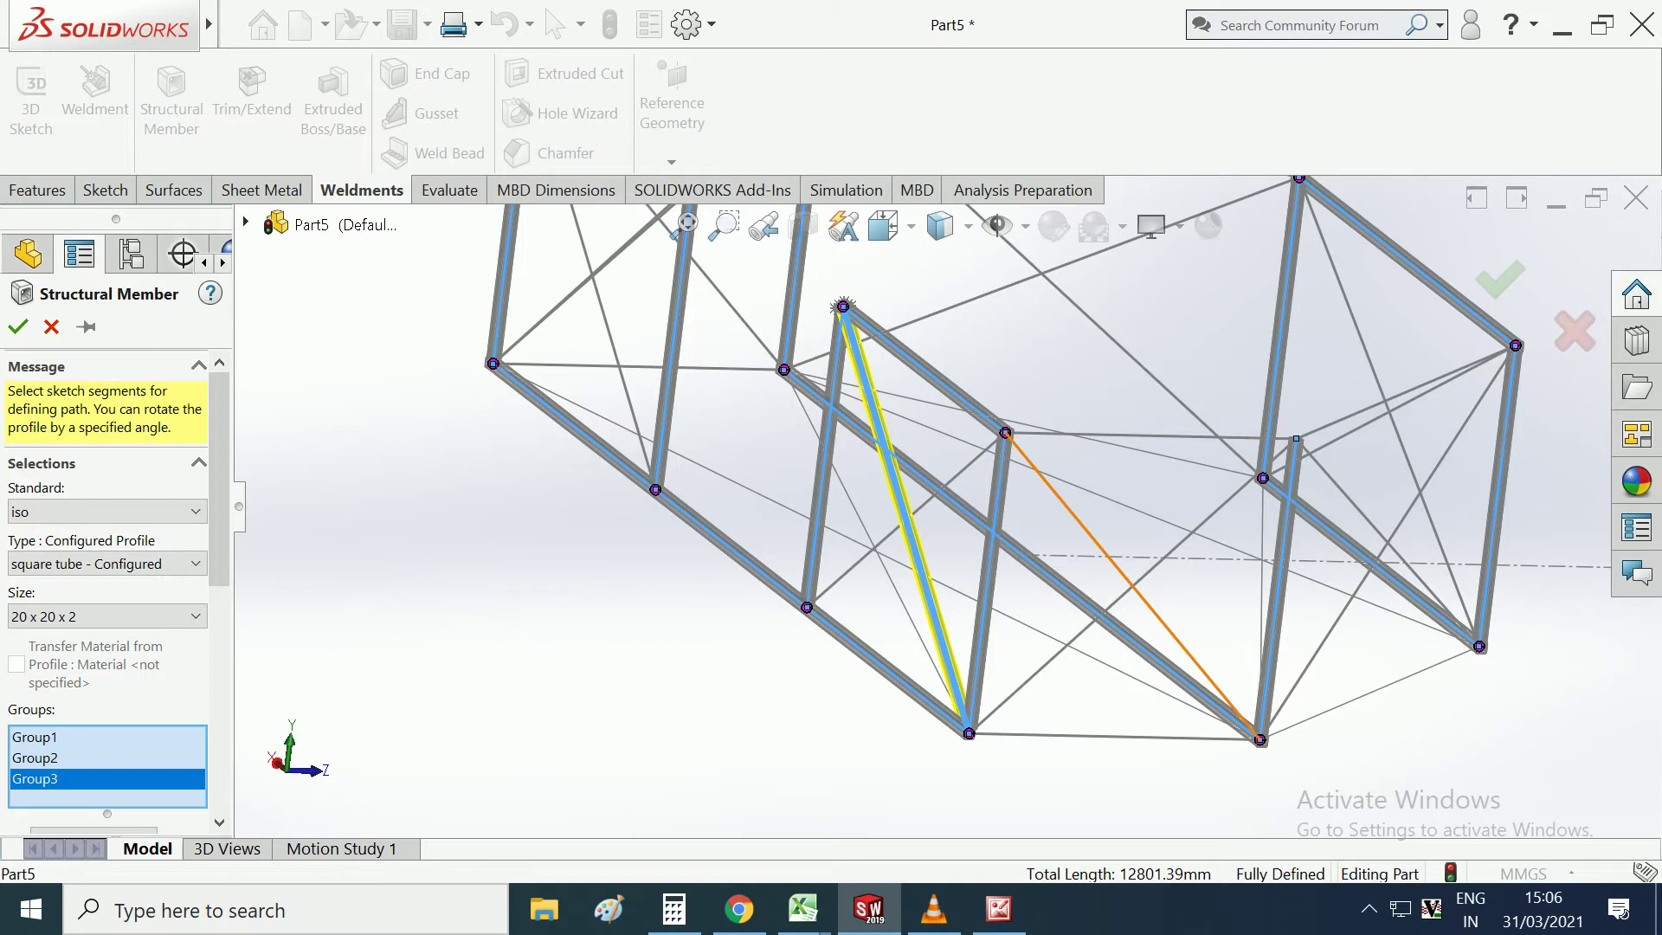
pyautogui.click(1121, 596)
pyautogui.moveTo(952, 520)
pyautogui.mouseDown(button='middle')
pyautogui.moveTo(866, 484)
pyautogui.moveTo(909, 476)
pyautogui.moveTo(865, 467)
pyautogui.mouseUp(button='middle')
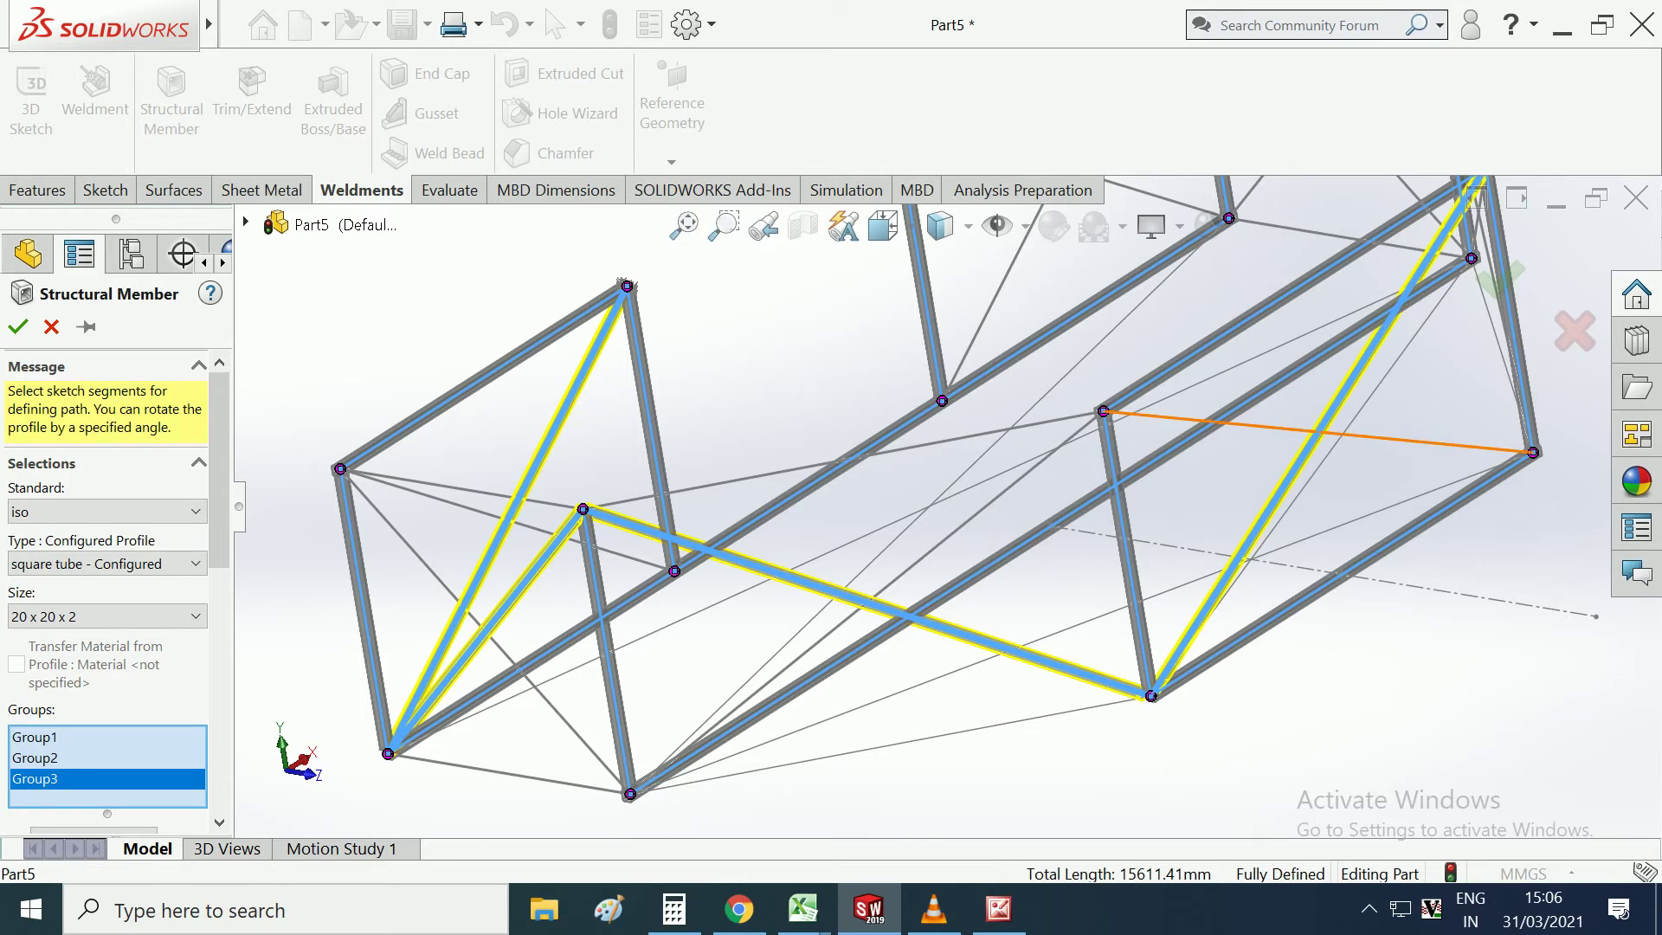
pyautogui.moveTo(1039, 520)
pyautogui.mouseDown(button='middle')
pyautogui.moveTo(779, 519)
pyautogui.moveTo(693, 485)
pyautogui.moveTo(658, 554)
pyautogui.mouseUp(button='middle')
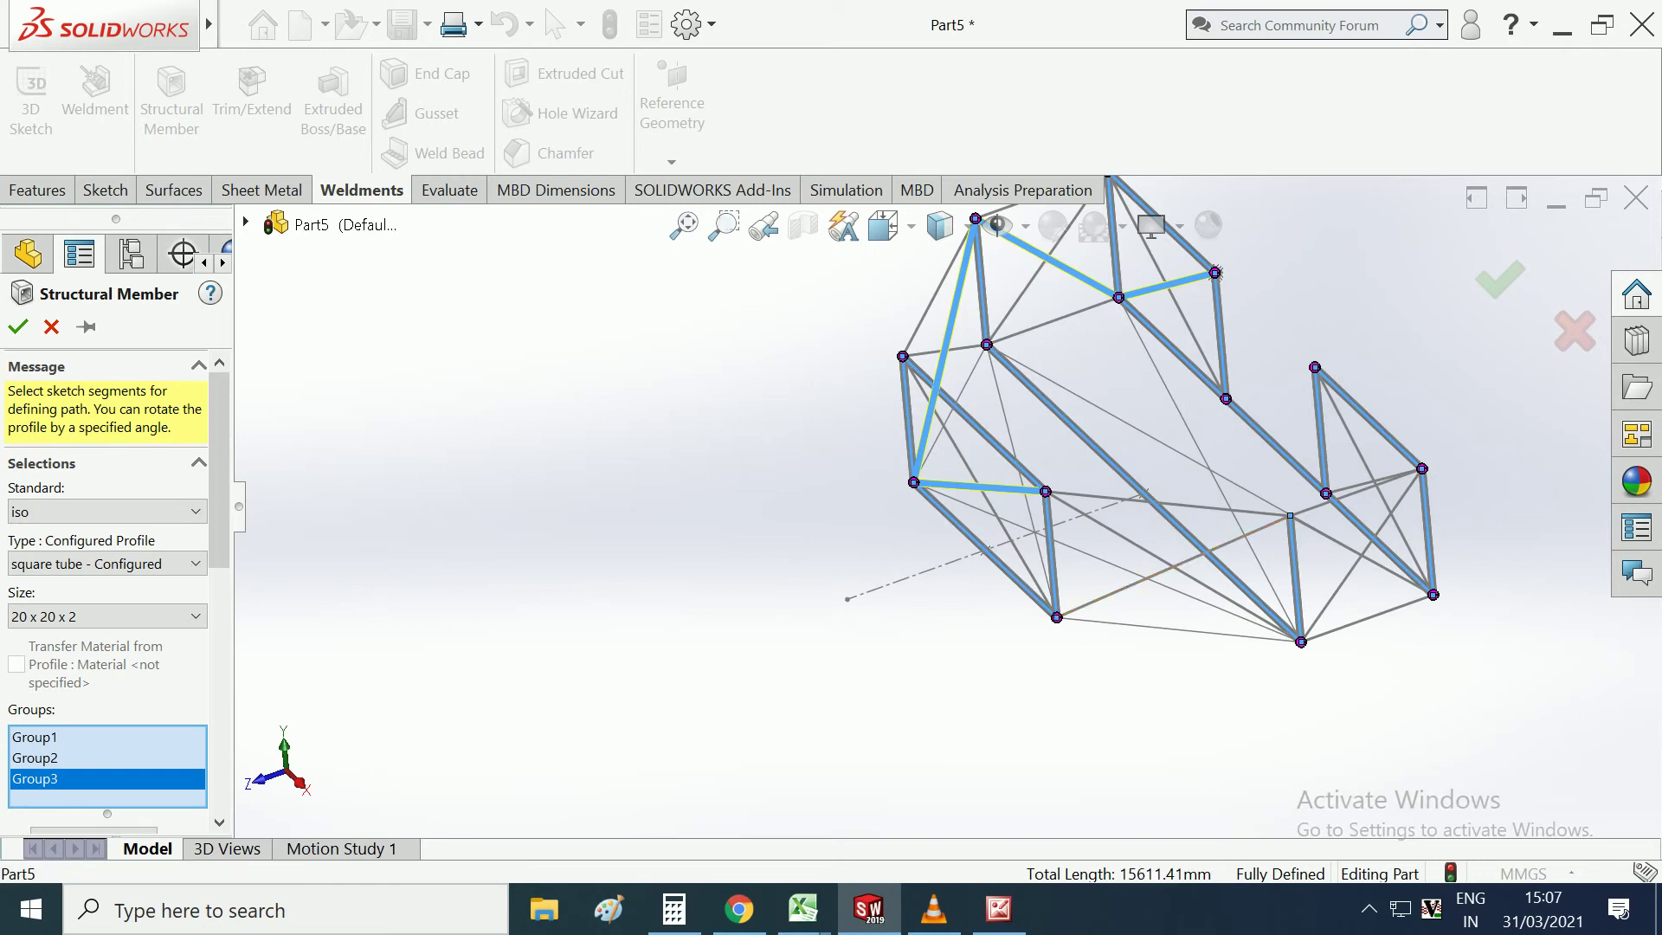
pyautogui.click(1165, 561)
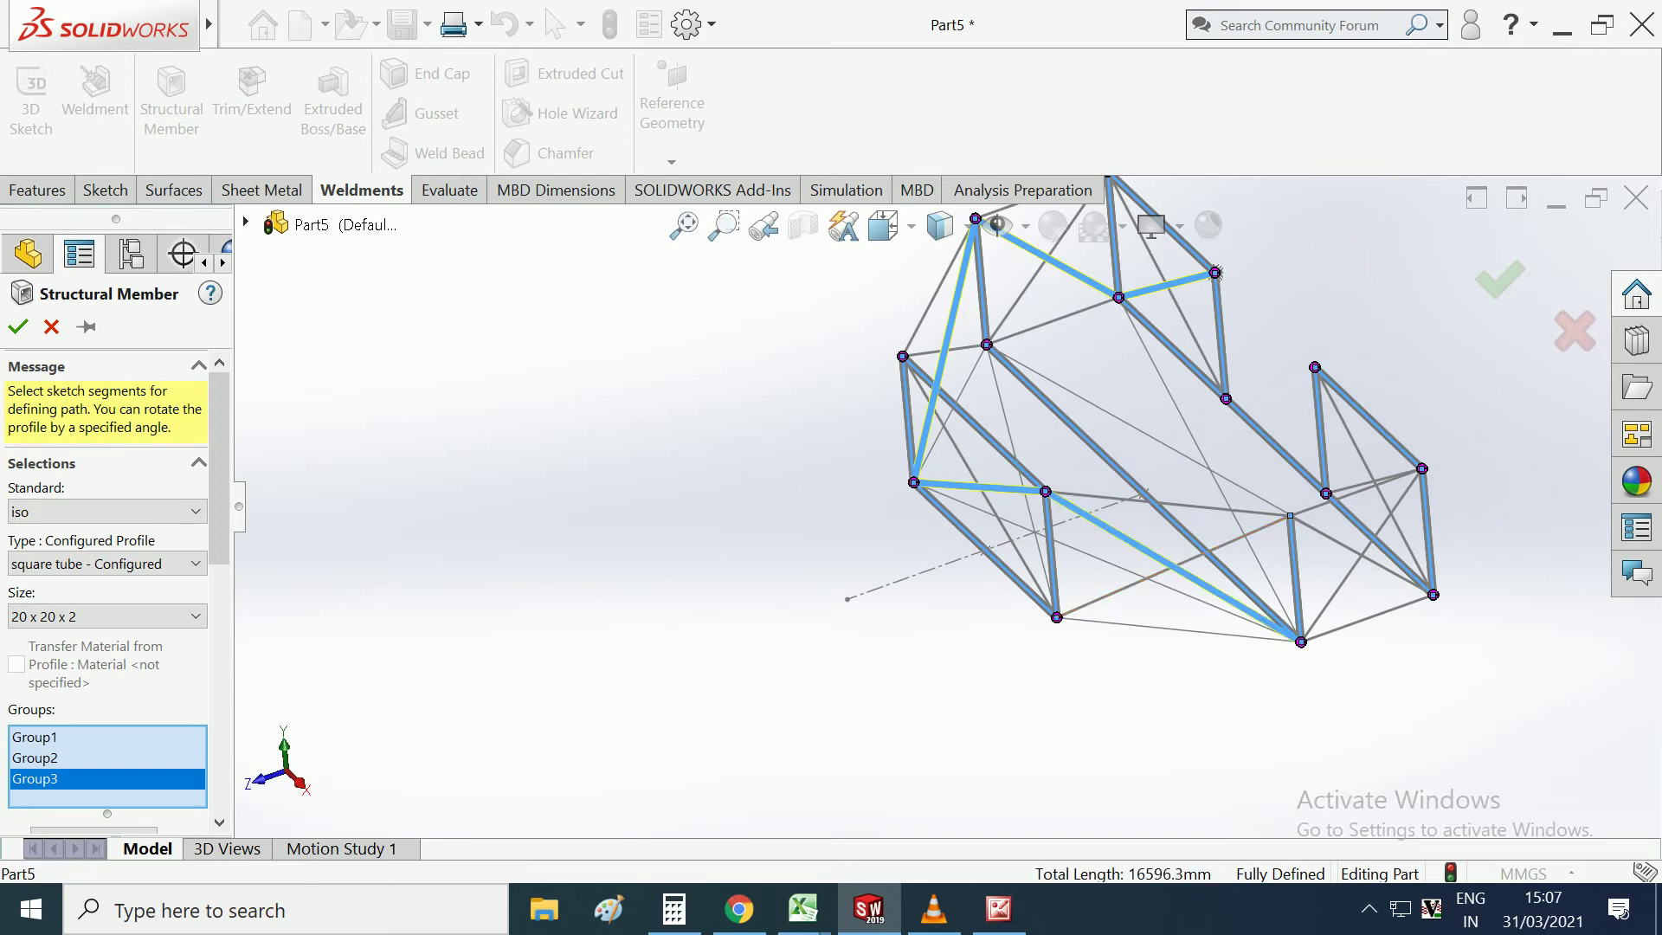
pyautogui.click(1362, 555)
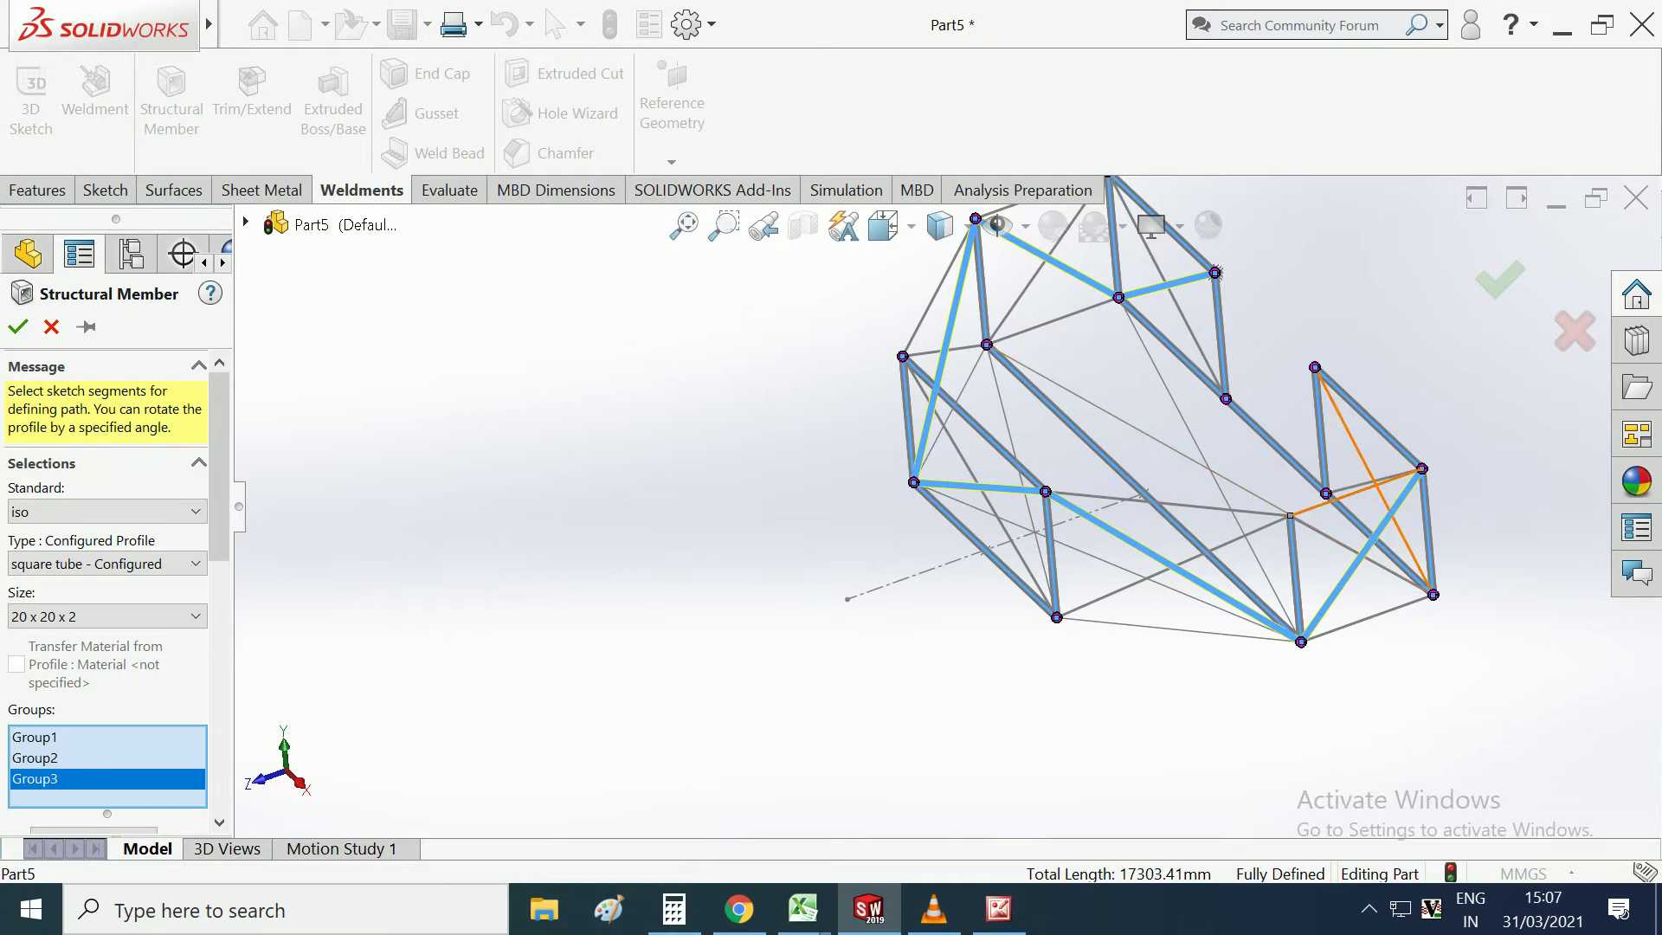
# Add one more diagonal to Group3, then start a fourth member group.
pyautogui.moveTo(1216, 272); pyautogui.dragTo(1269, 284, button='middle')
pyautogui.scroll(-3, 1246, 454)
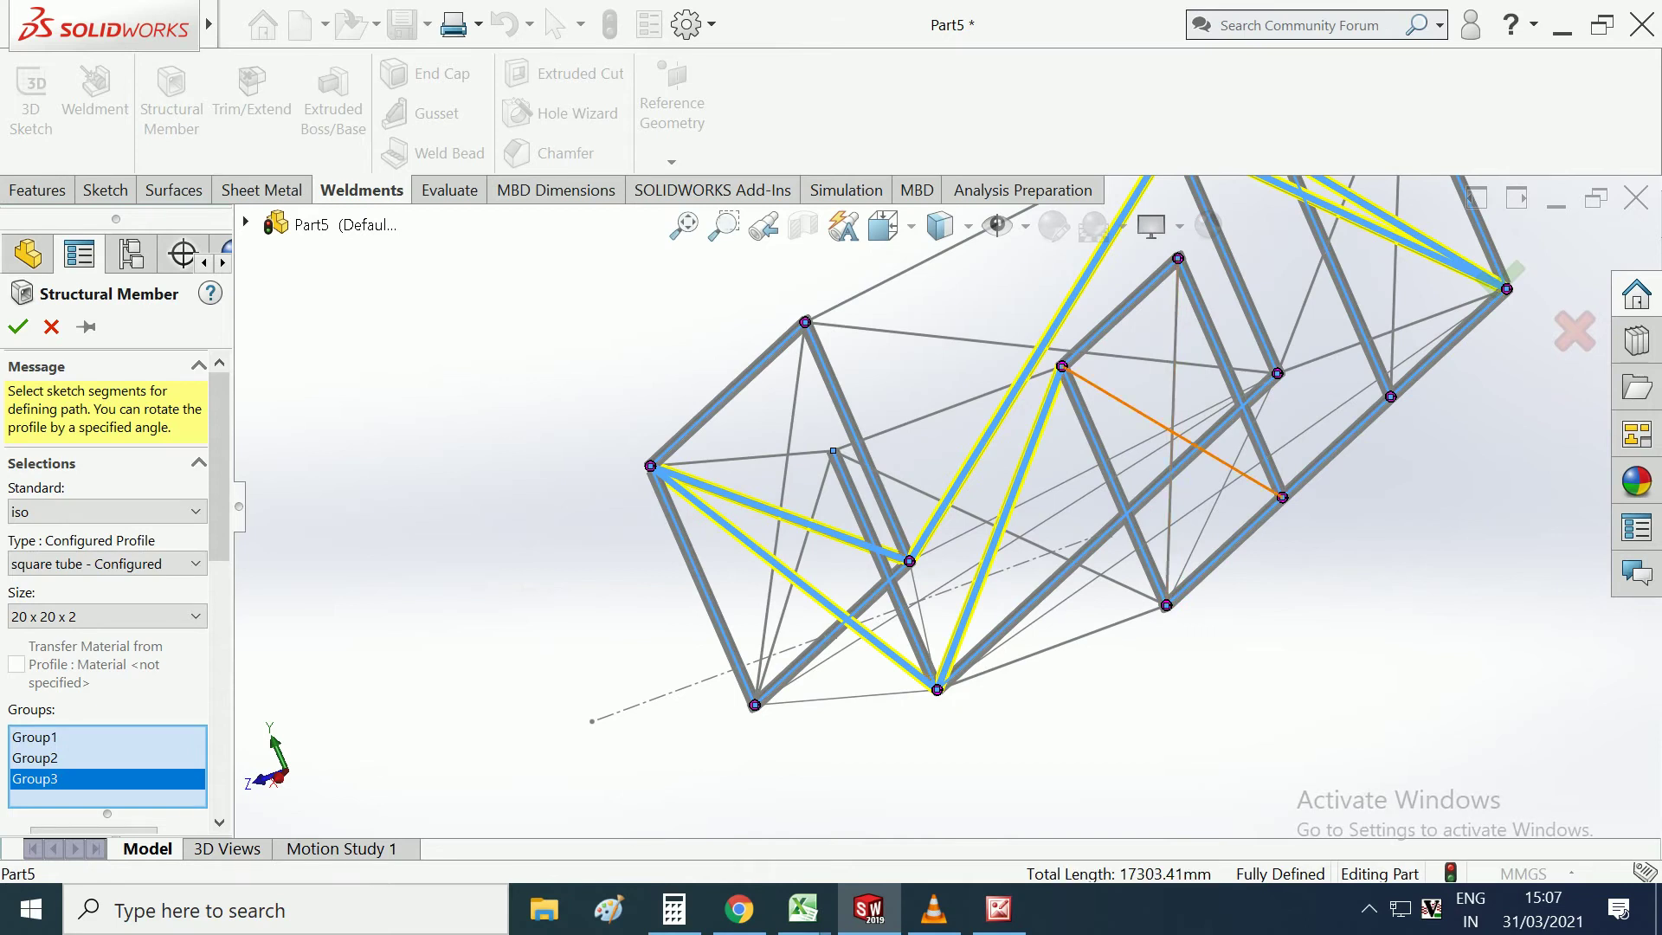
pyautogui.click(1173, 432)
pyautogui.scroll(2, 1173, 432)
pyautogui.moveTo(1172, 431)
pyautogui.mouseDown(button='middle')
pyautogui.moveTo(1063, 296)
pyautogui.moveTo(1192, 197)
pyautogui.mouseUp(button='middle')
pyautogui.scroll(-2, 1126, 260)
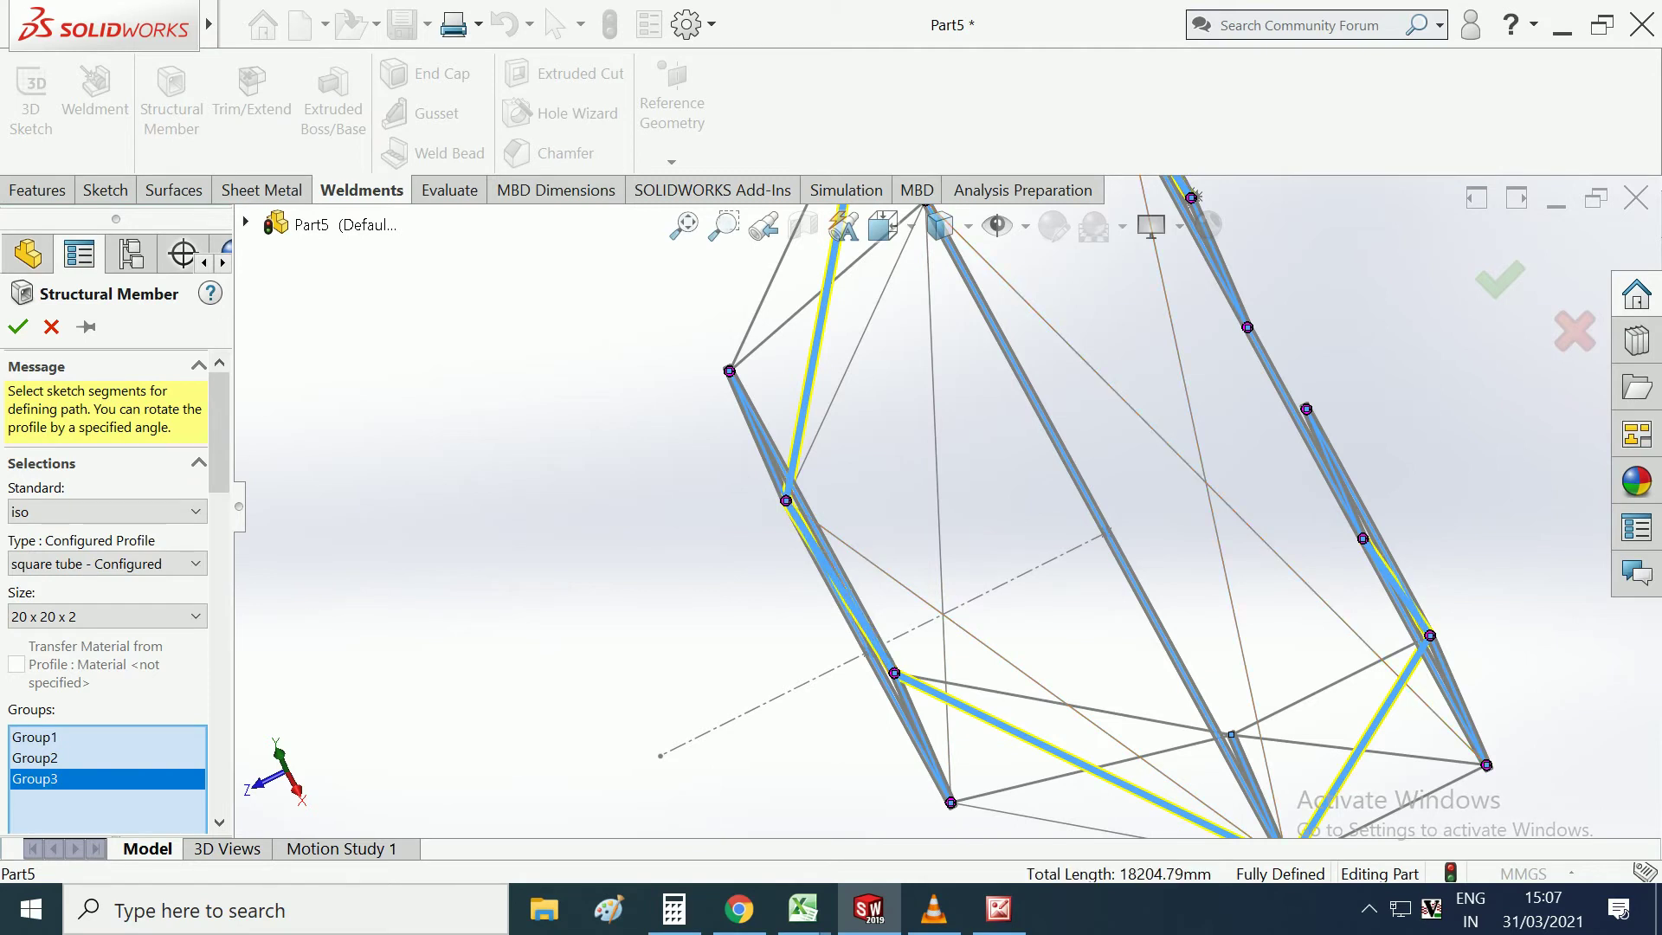
pyautogui.scroll(-5, 108, 520)
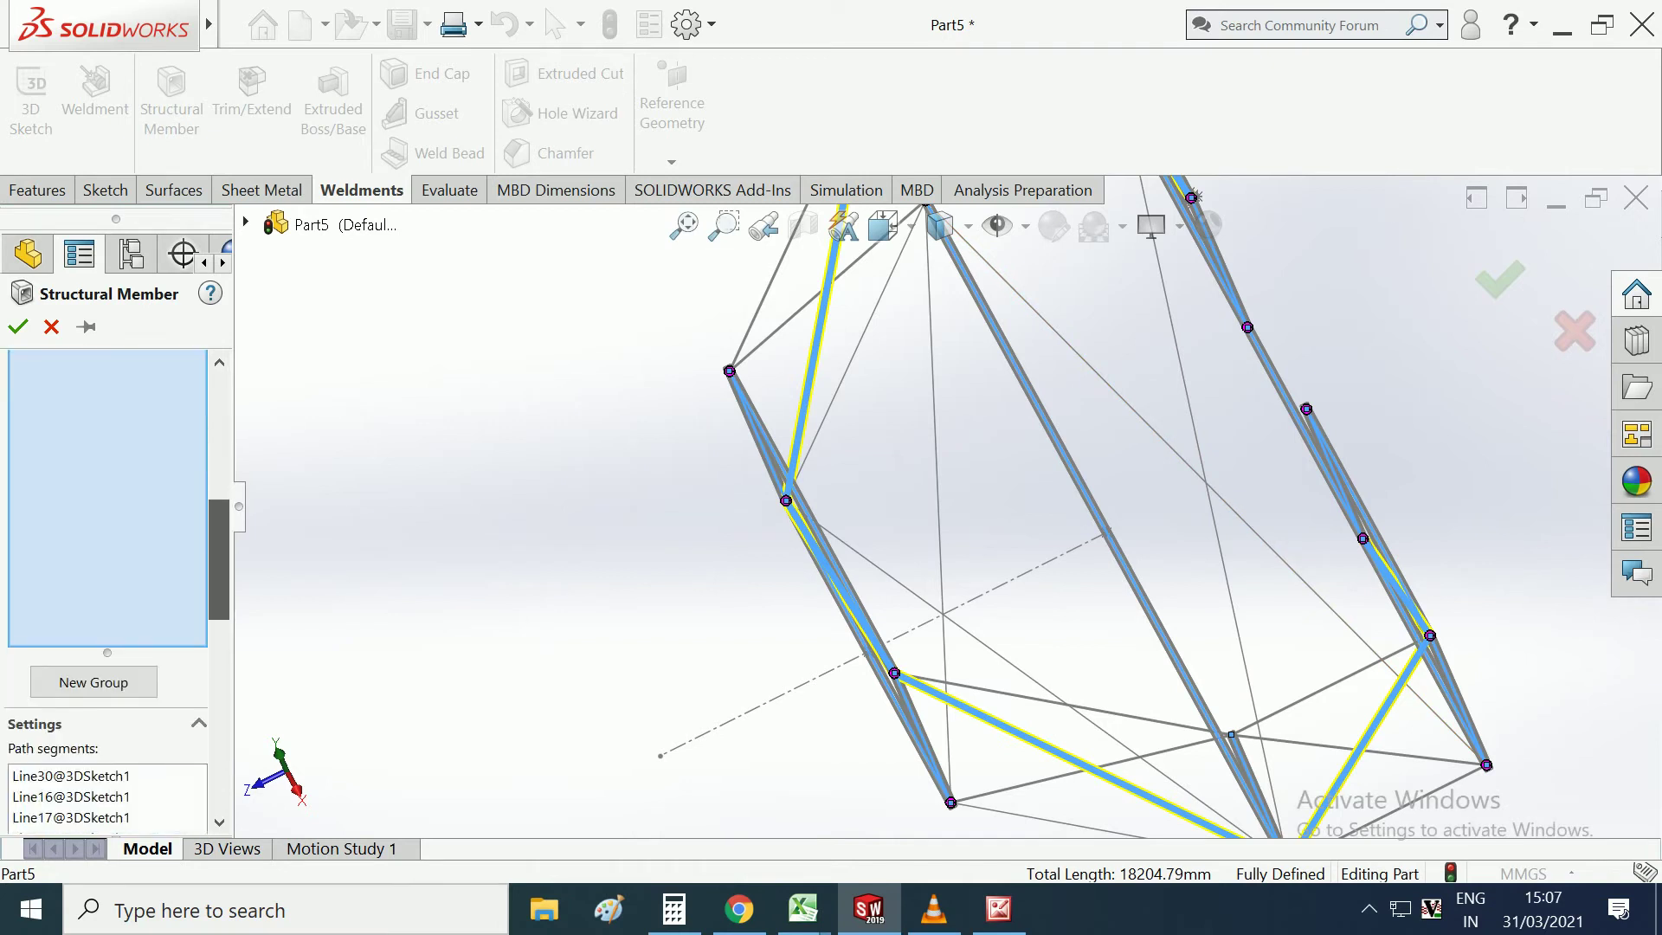
pyautogui.click(1486, 765)
pyautogui.moveTo(1486, 765)
pyautogui.mouseDown(button='middle')
pyautogui.moveTo(1566, 605)
pyautogui.moveTo(1479, 668)
pyautogui.mouseUp(button='middle')
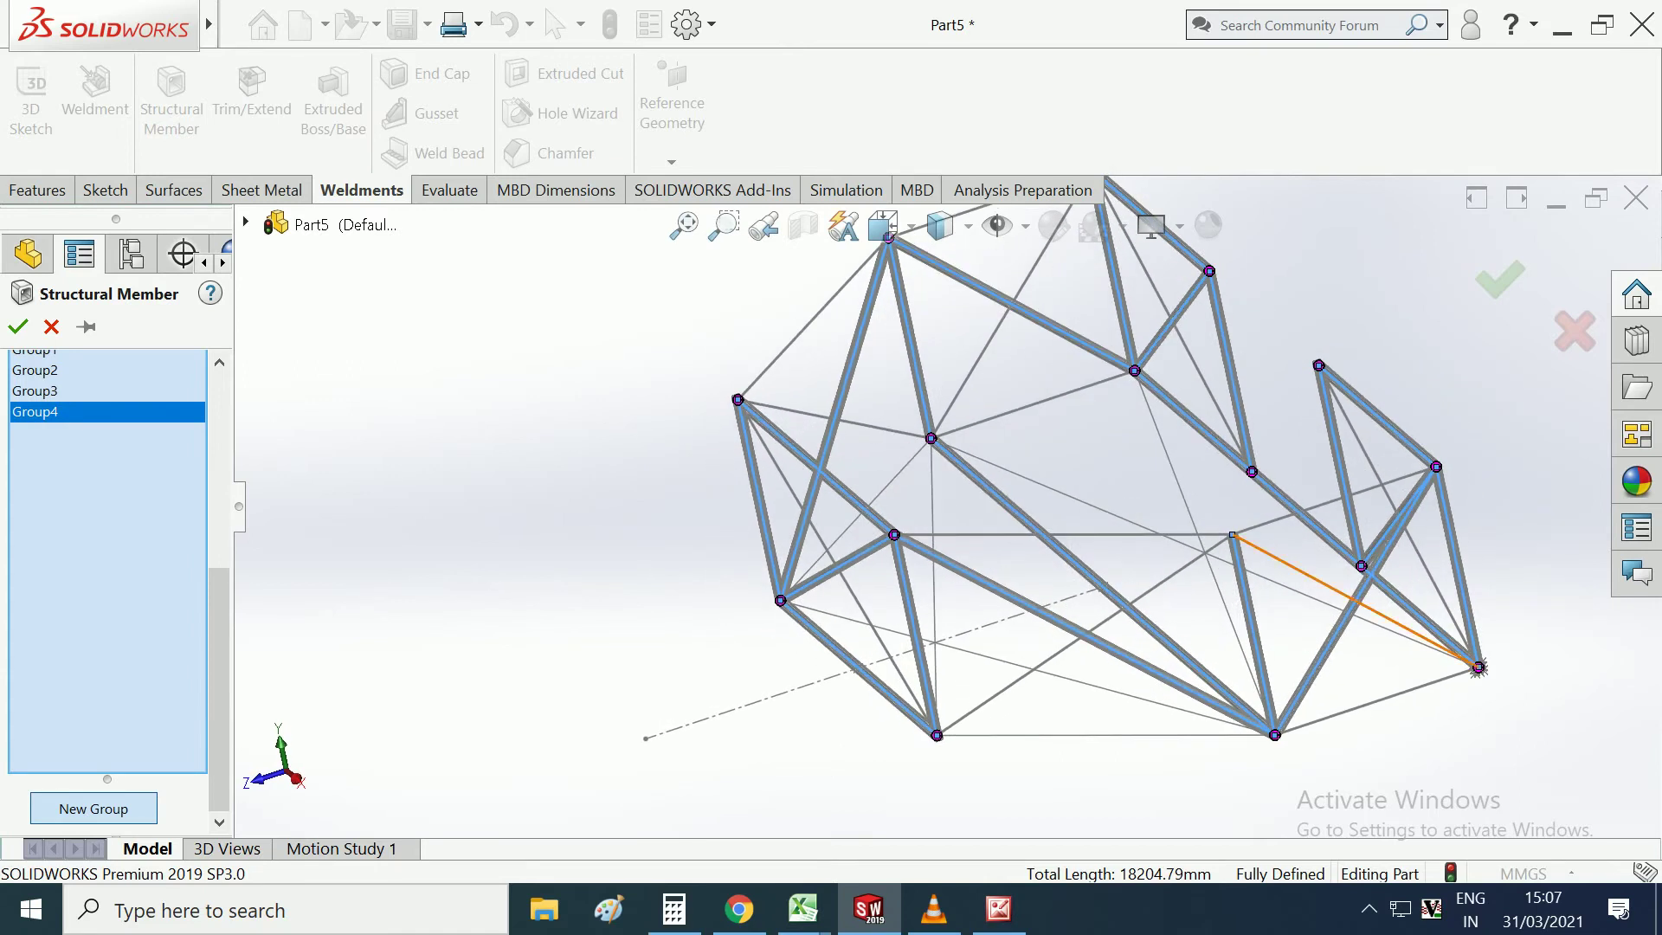
# Add two diagonals and two lower frame lines to Group4.
pyautogui.click(1478, 667)
pyautogui.click(1318, 366)
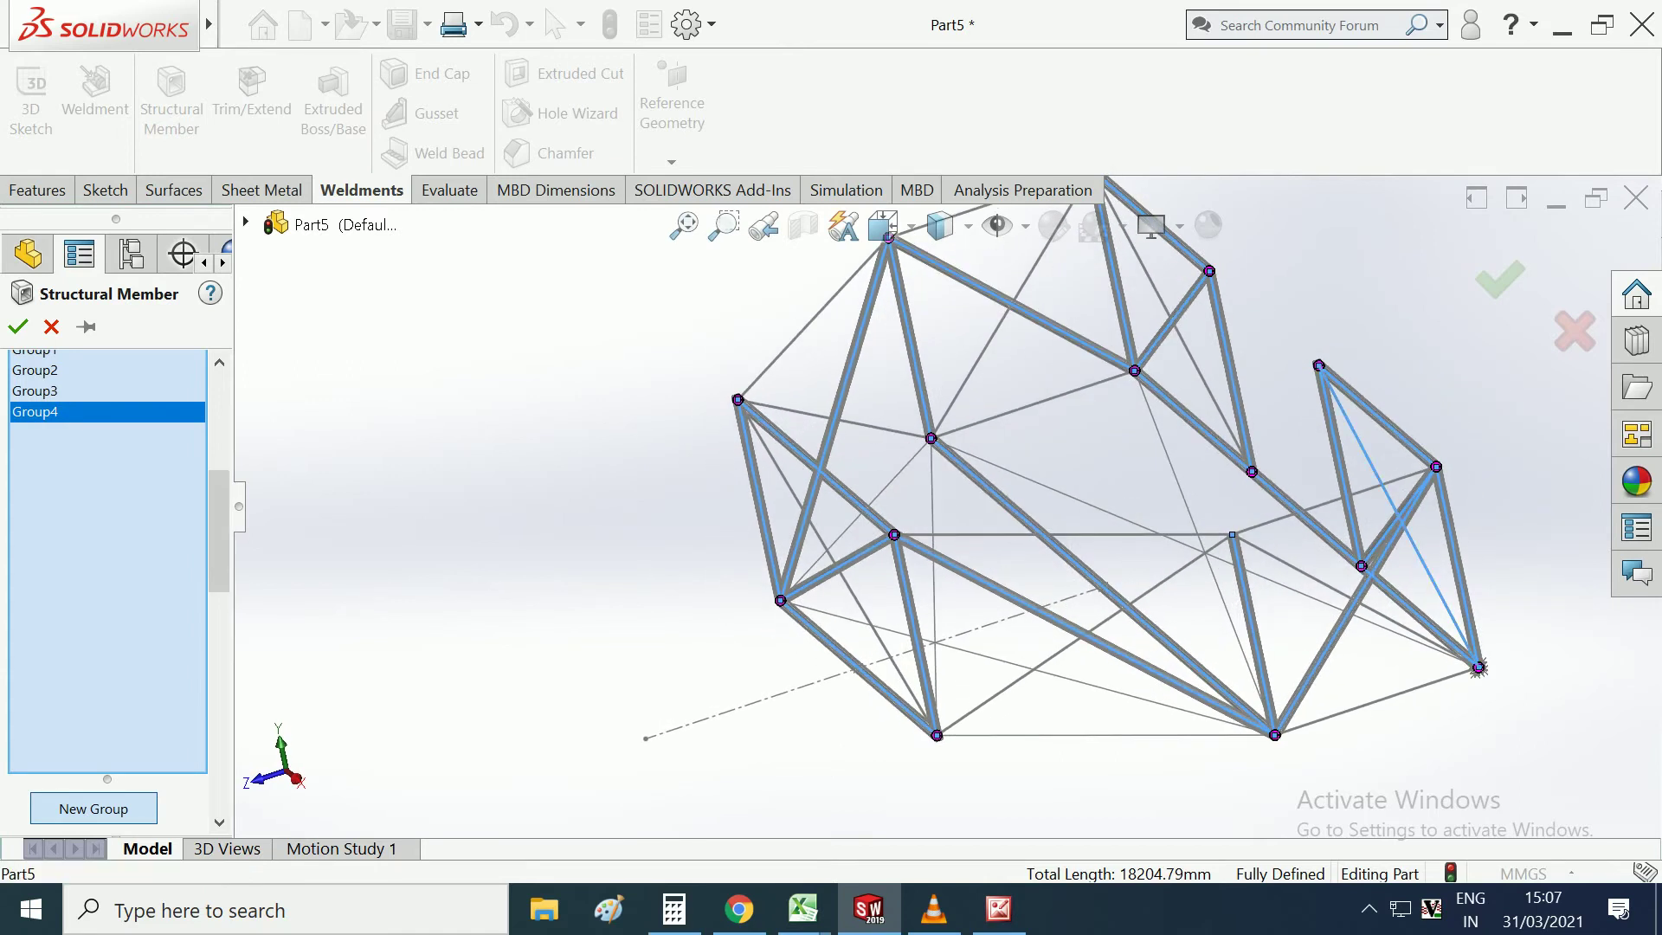
pyautogui.click(1455, 655)
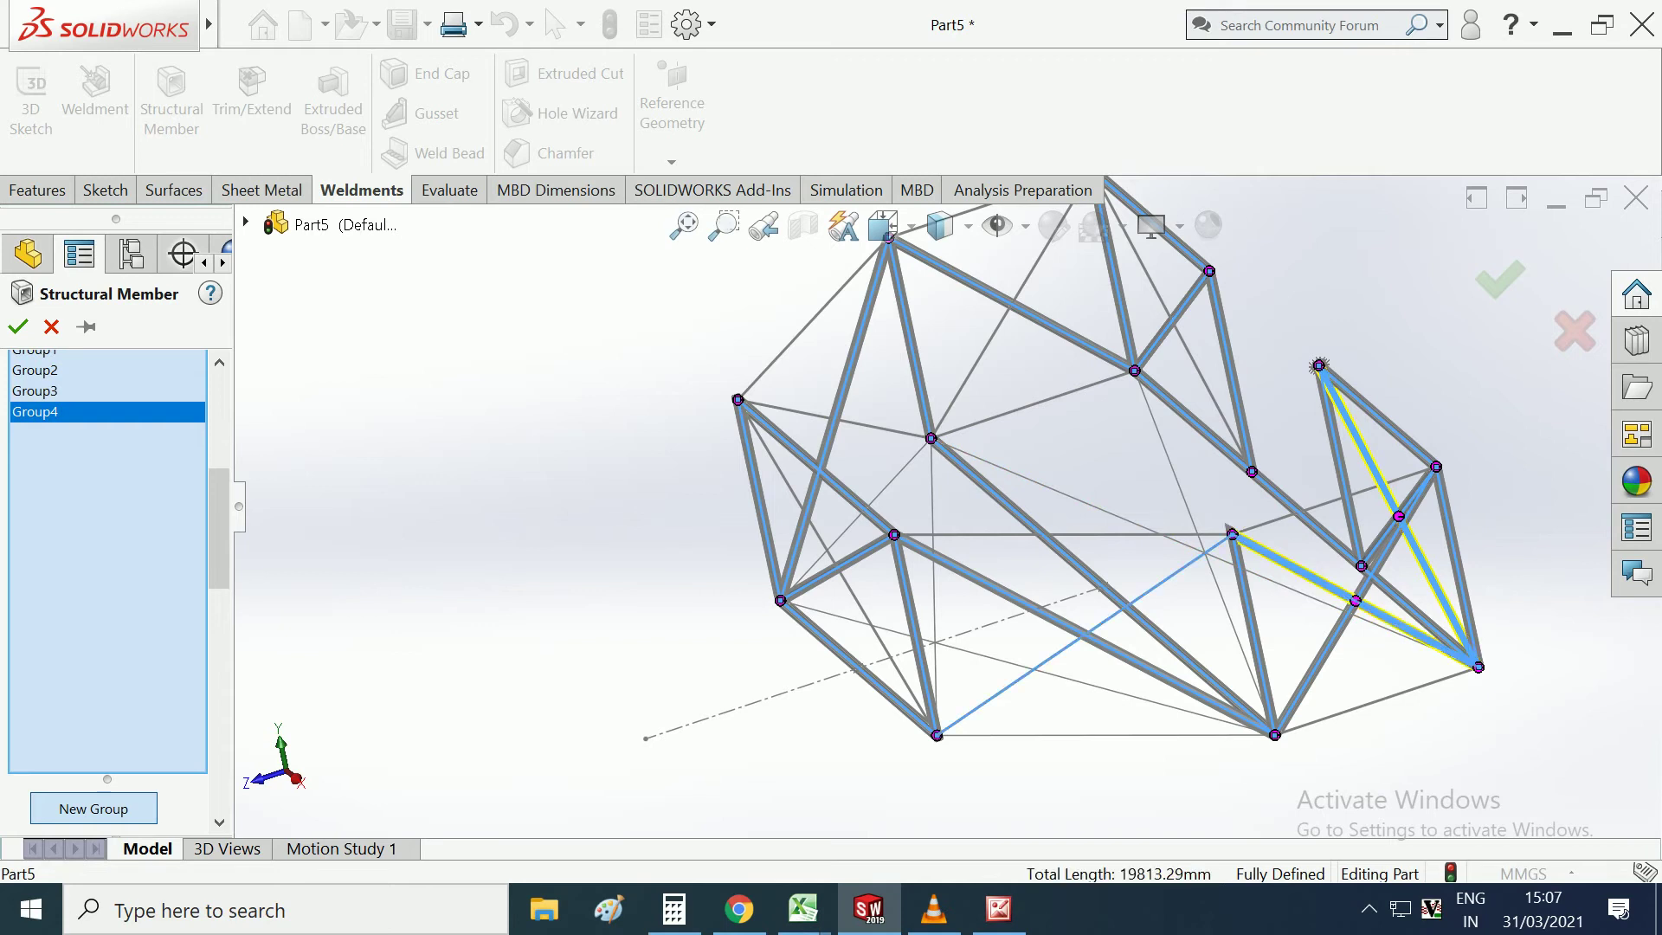
pyautogui.click(1082, 637)
pyautogui.moveTo(1082, 637); pyautogui.dragTo(1168, 606, button='middle')
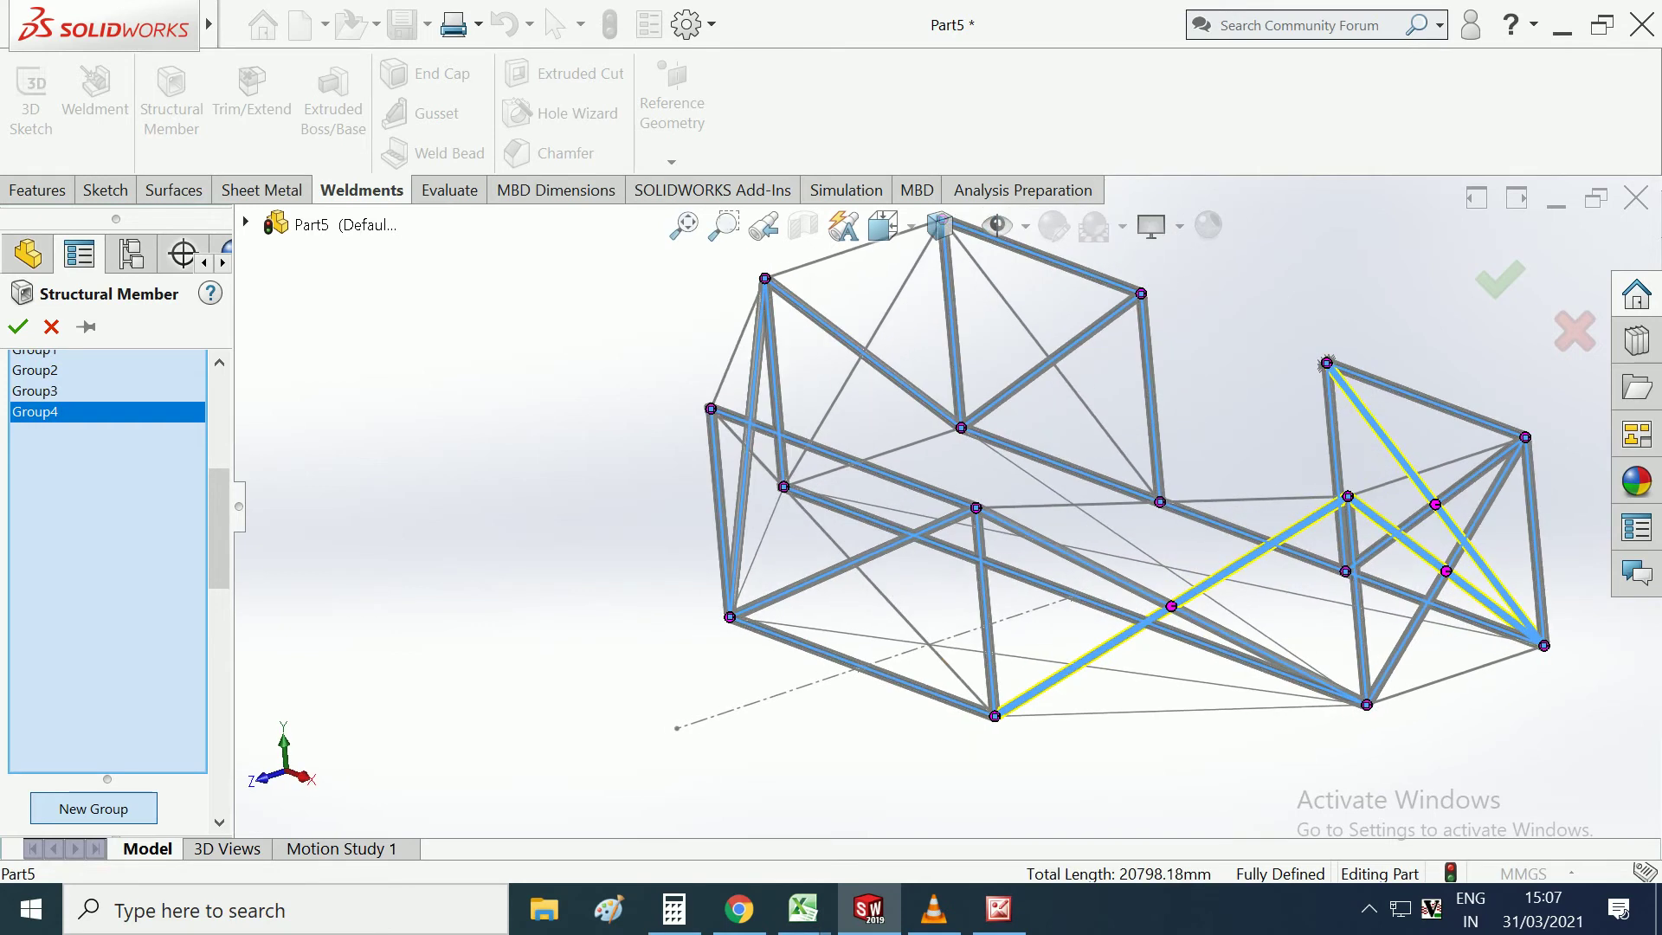
pyautogui.moveTo(953, 519); pyautogui.dragTo(848, 503, button='middle')
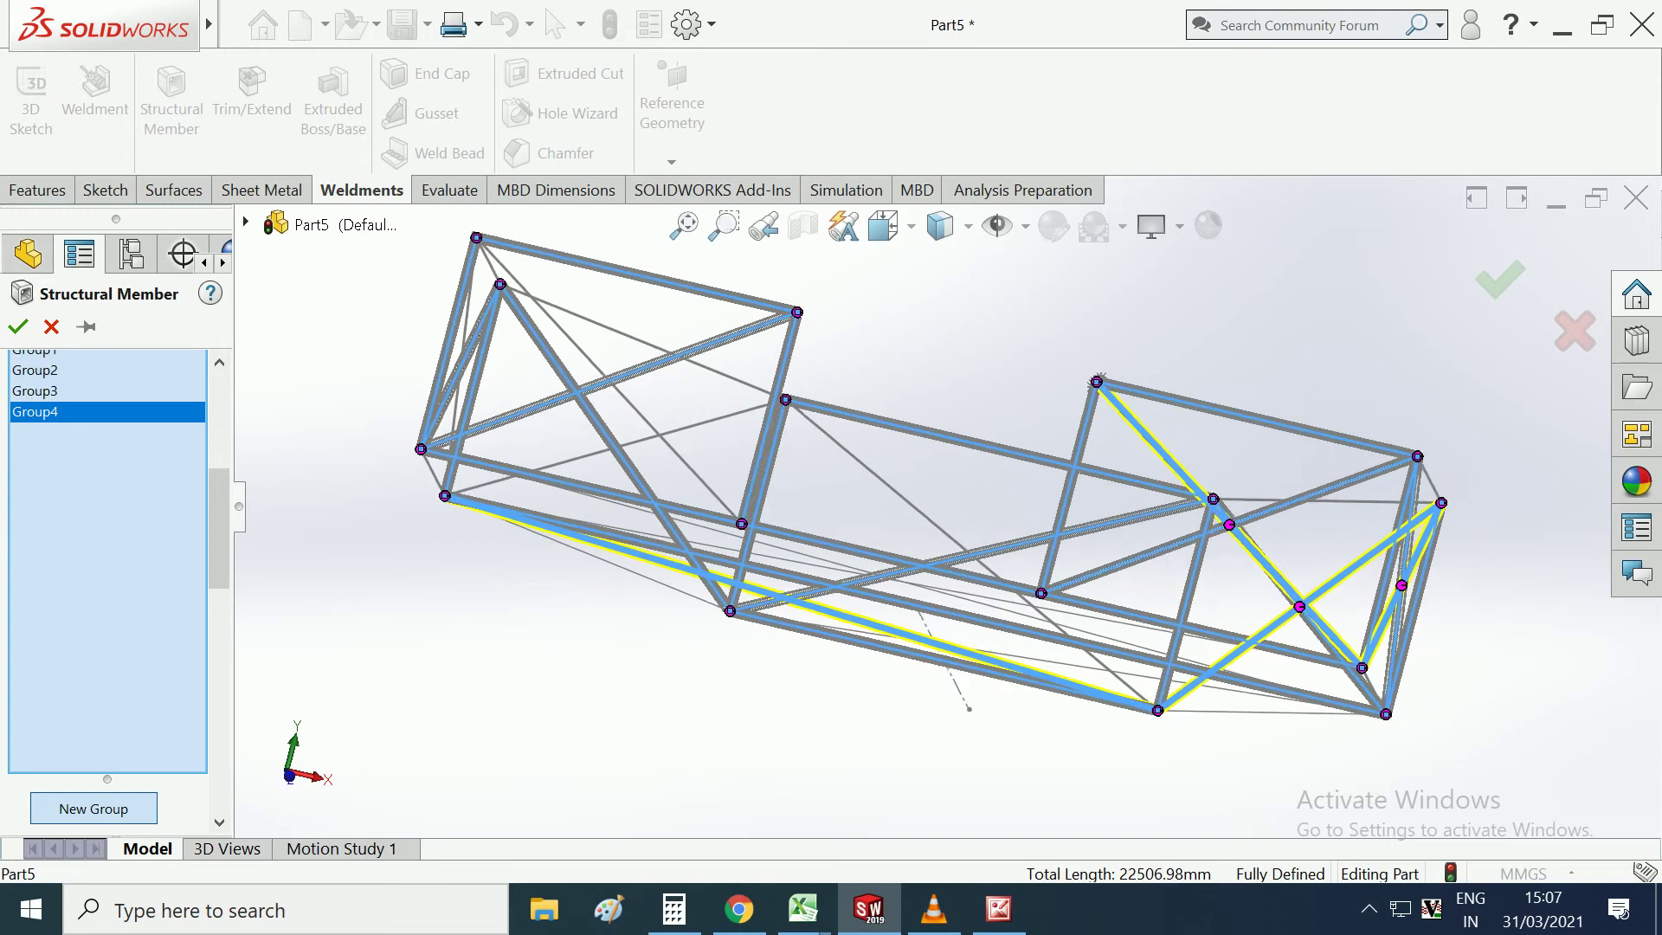
pyautogui.moveTo(952, 519)
pyautogui.mouseDown(button='middle')
pyautogui.moveTo(1082, 511)
pyautogui.moveTo(1169, 424)
pyautogui.mouseUp(button='middle')
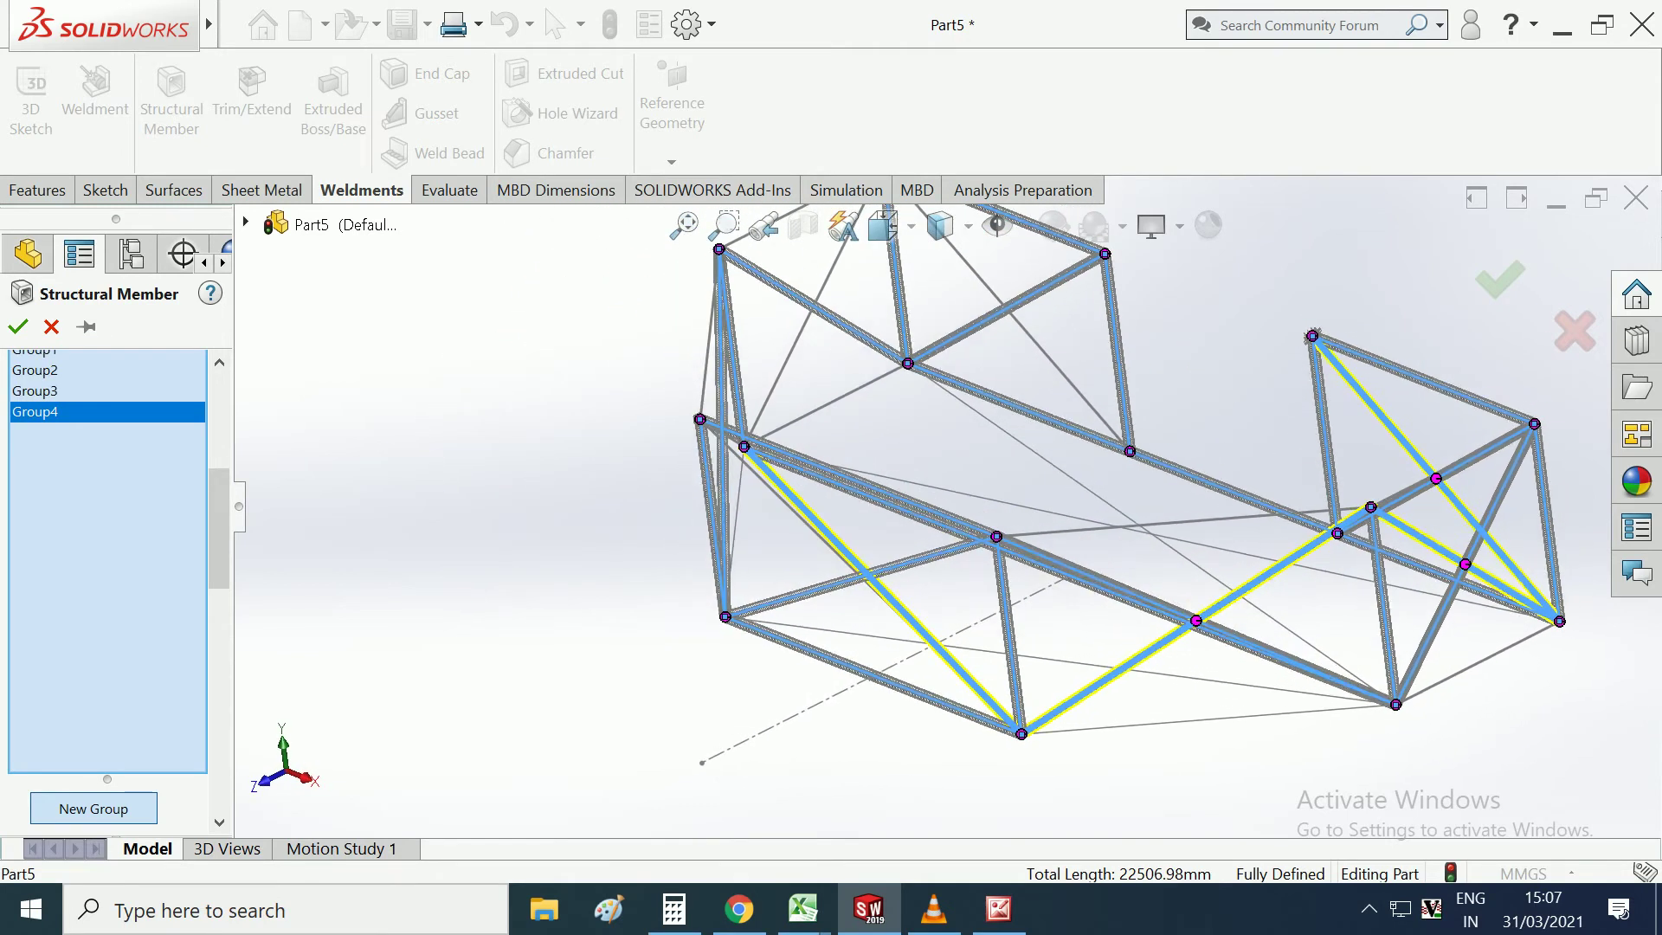
pyautogui.moveTo(1169, 424); pyautogui.dragTo(1083, 519, button='middle')
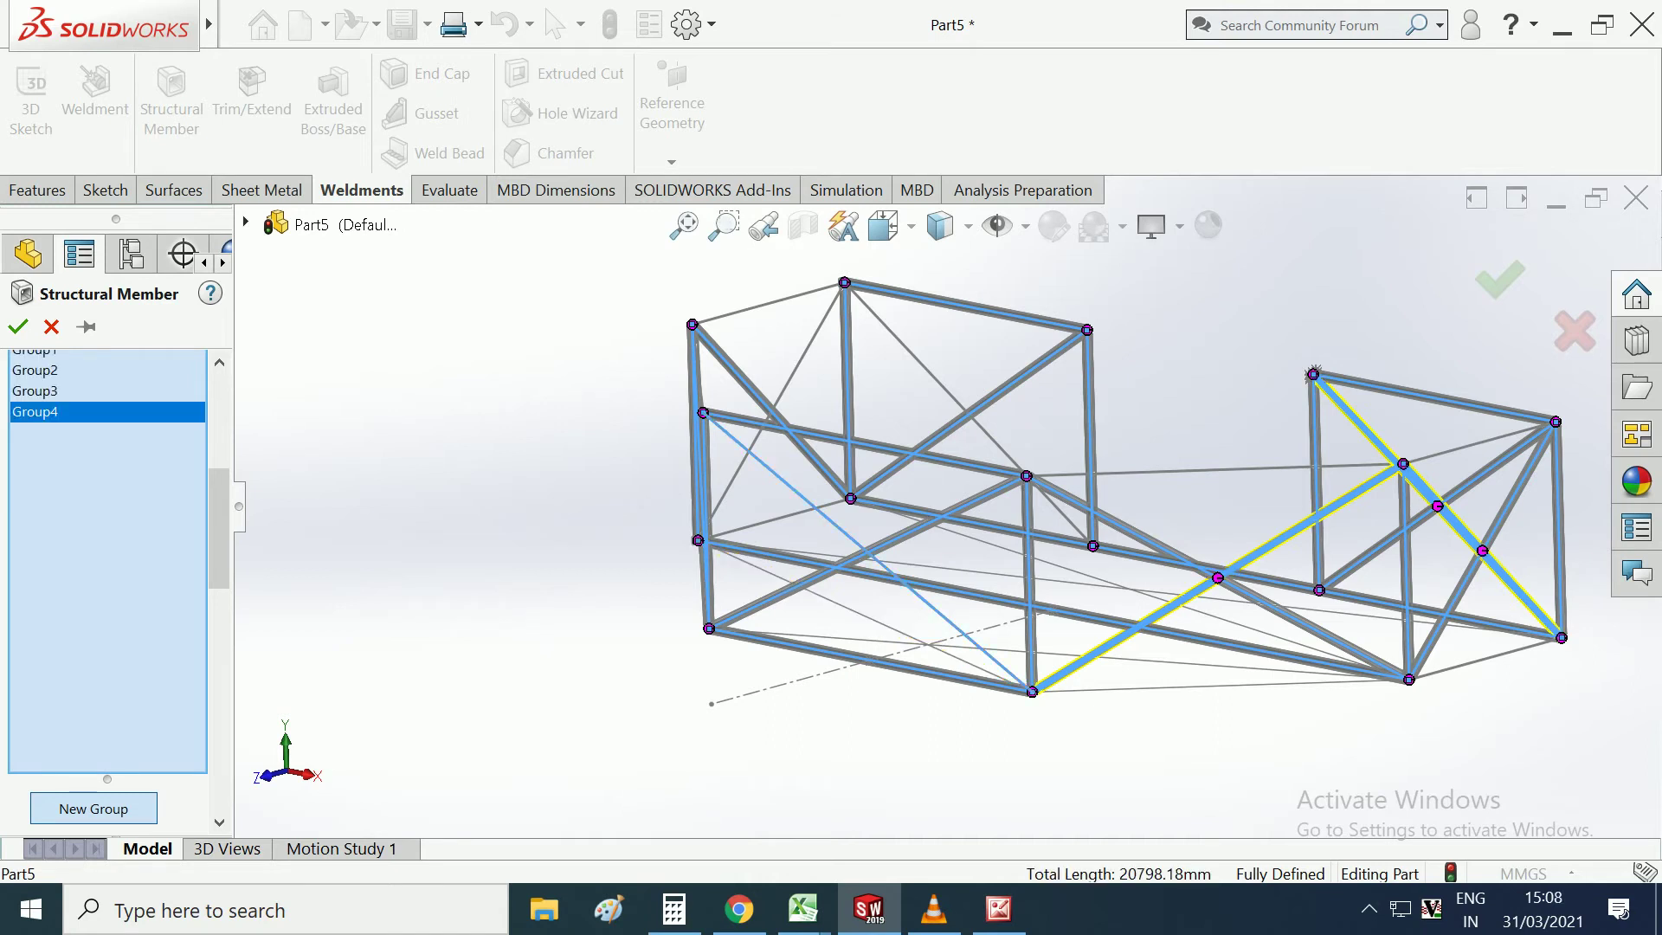
# Add the left diagonal to Group4 (total 24509.59 mm) and start Group5.
pyautogui.click(866, 550)
pyautogui.moveTo(866, 550); pyautogui.dragTo(970, 519, button='middle')
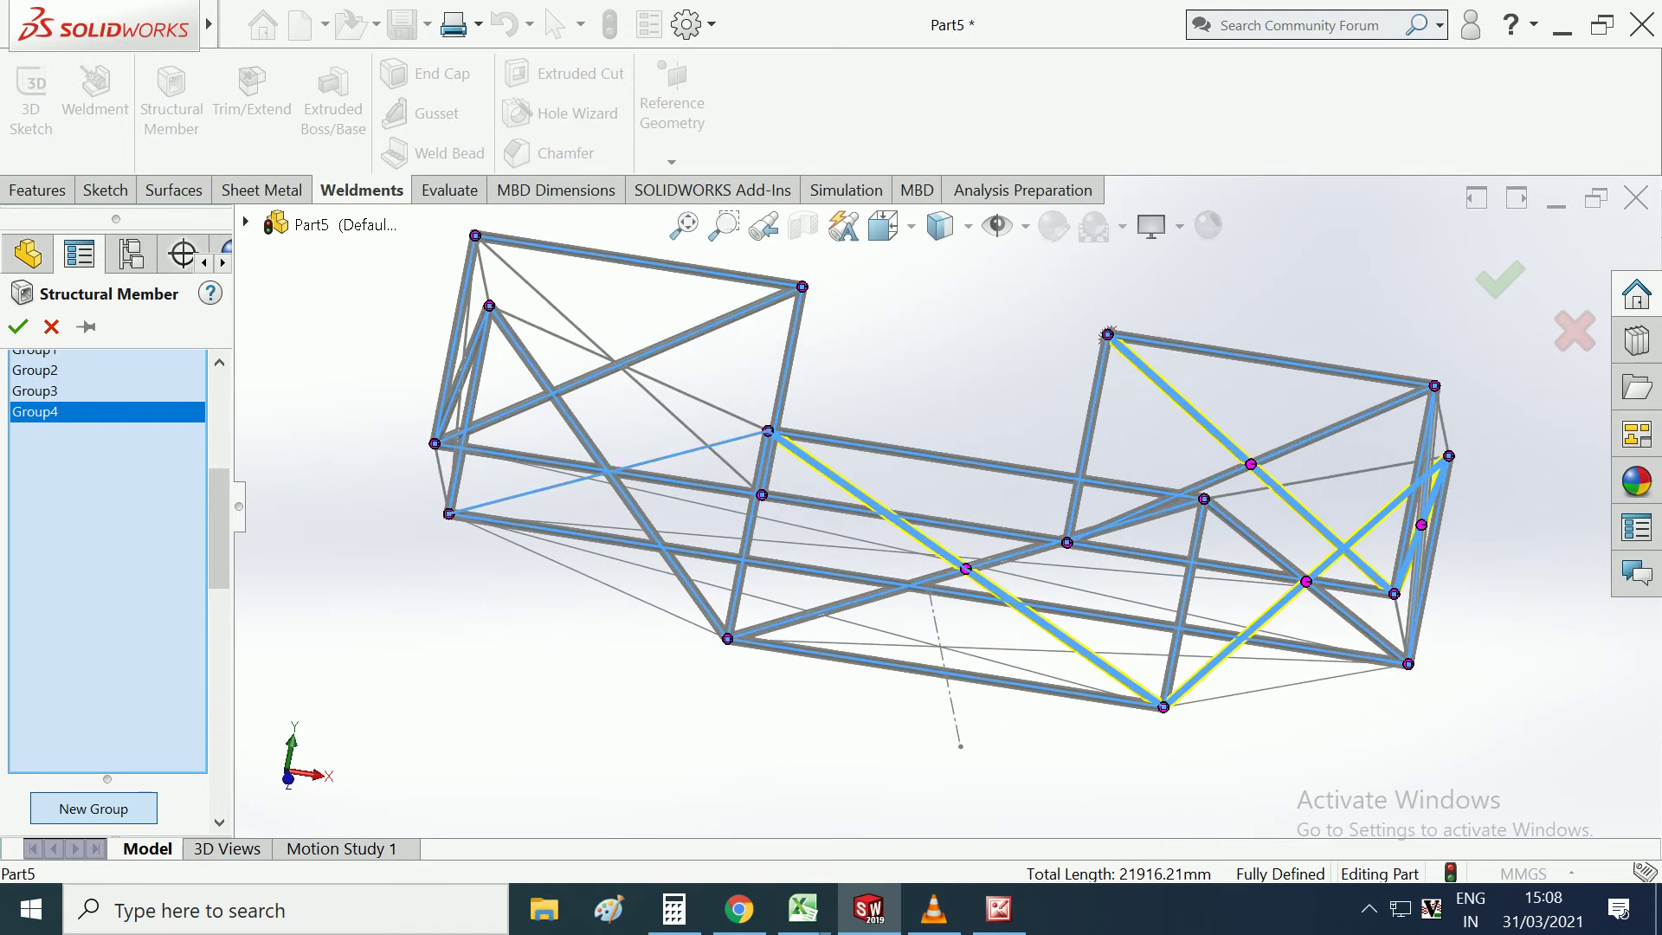
pyautogui.moveTo(952, 520); pyautogui.dragTo(823, 537, button='middle')
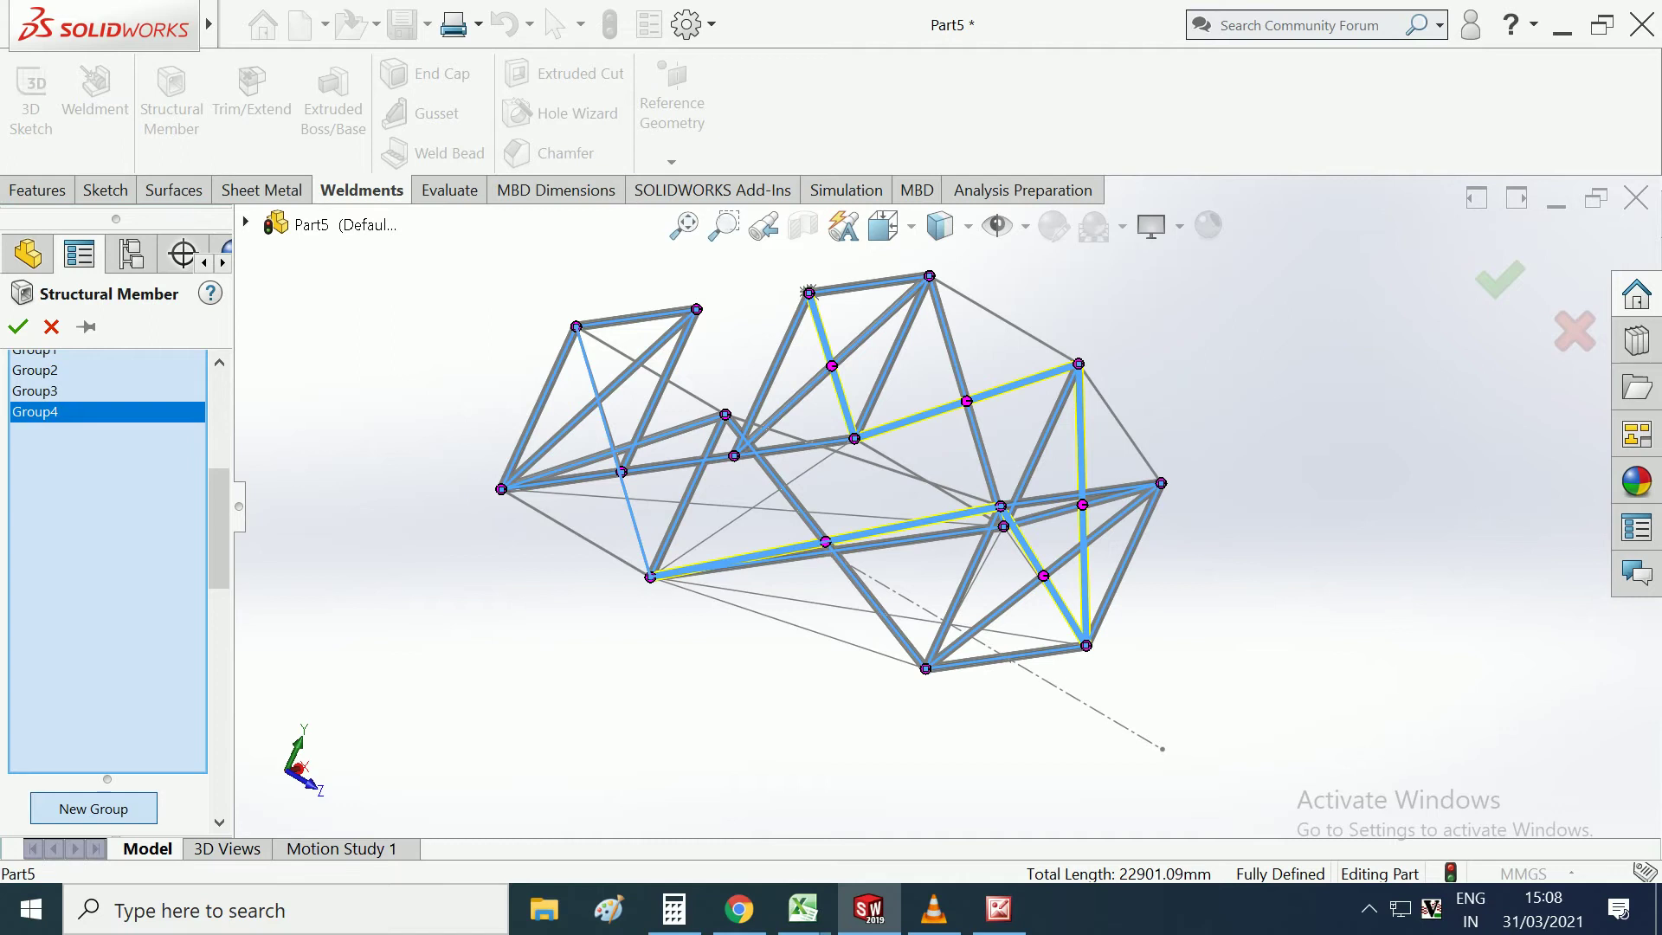
pyautogui.moveTo(866, 520)
pyautogui.mouseDown(button='middle')
pyautogui.moveTo(779, 555)
pyautogui.moveTo(806, 528)
pyautogui.moveTo(779, 536)
pyautogui.moveTo(849, 524)
pyautogui.moveTo(797, 533)
pyautogui.moveTo(849, 524)
pyautogui.moveTo(814, 532)
pyautogui.mouseUp(button='middle')
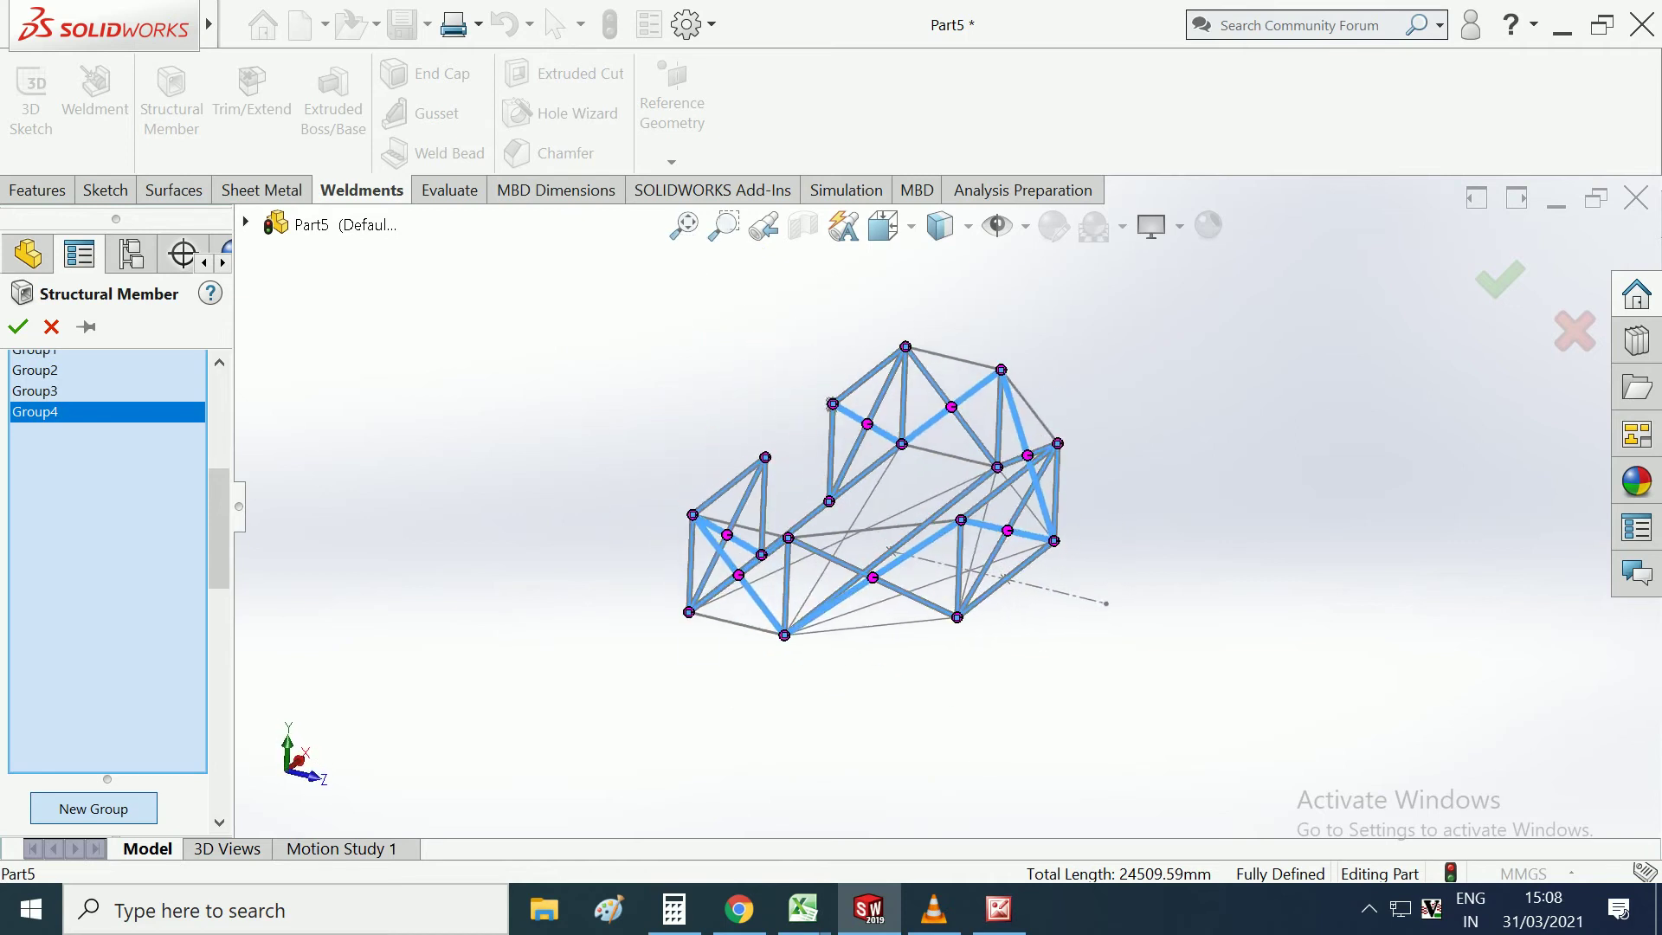
pyautogui.click(93, 809)
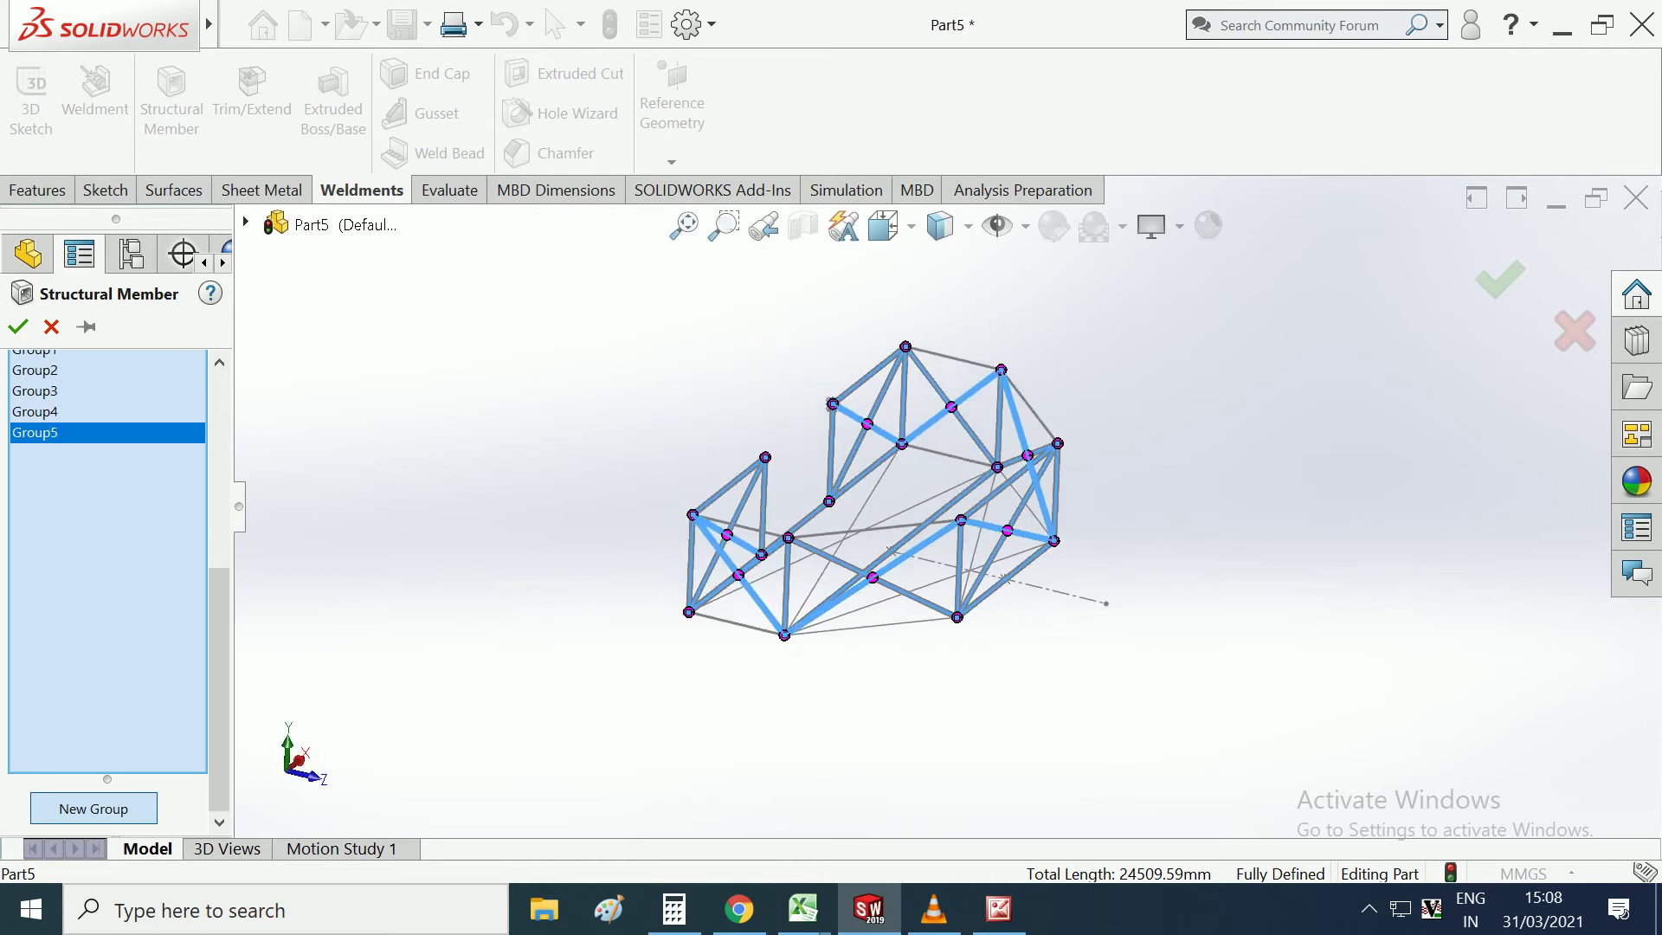
# Add the bottom-left and top-left frame lines to Group5.
pyautogui.moveTo(918, 416); pyautogui.dragTo(934, 409, button='middle')
pyautogui.scroll(-3, 747, 619)
pyautogui.scroll(-2, 747, 619)
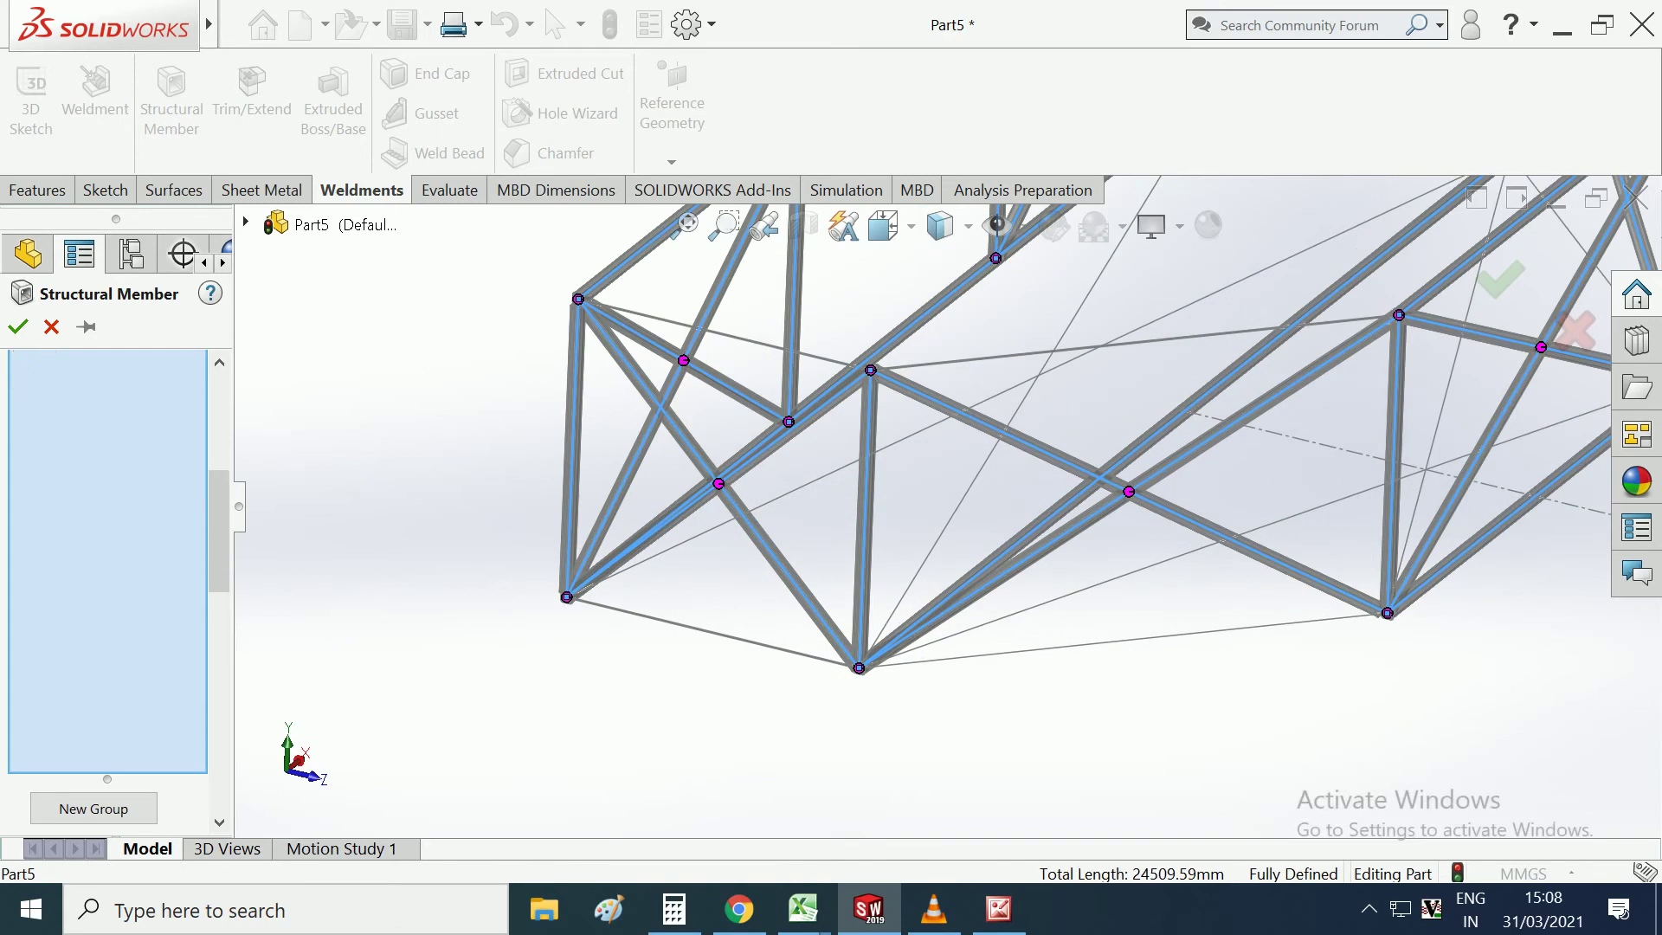
pyautogui.click(710, 632)
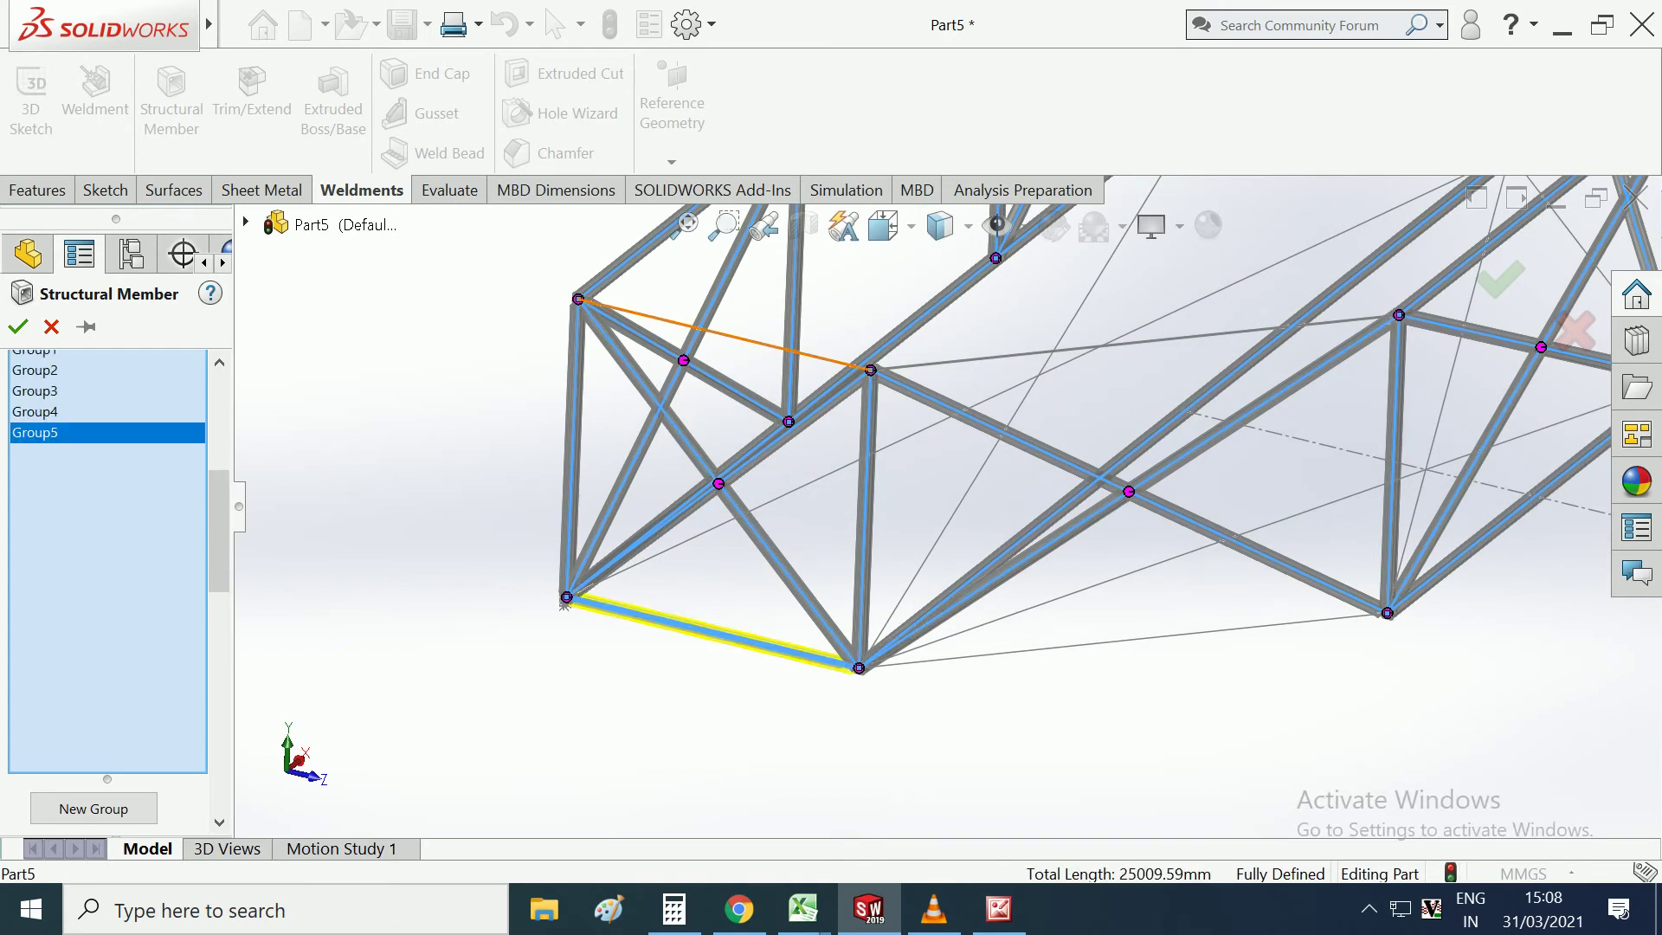
pyautogui.click(693, 326)
pyautogui.scroll(3, 866, 520)
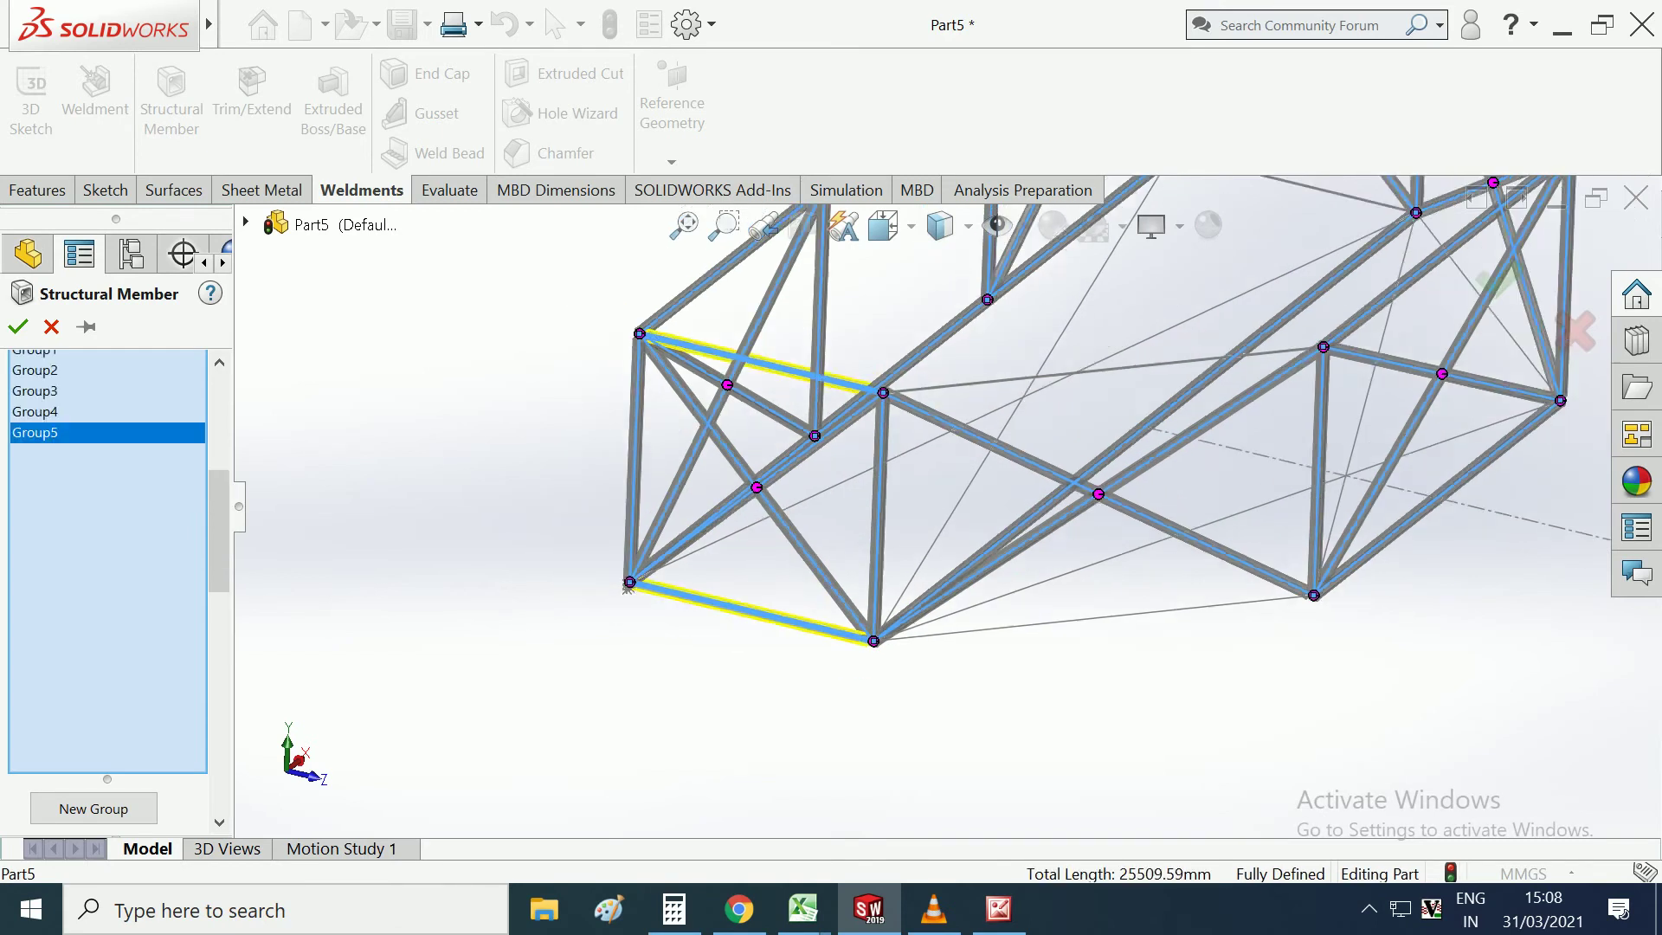
pyautogui.scroll(-2, 979, 518)
pyautogui.moveTo(983, 519); pyautogui.dragTo(944, 523, button='middle')
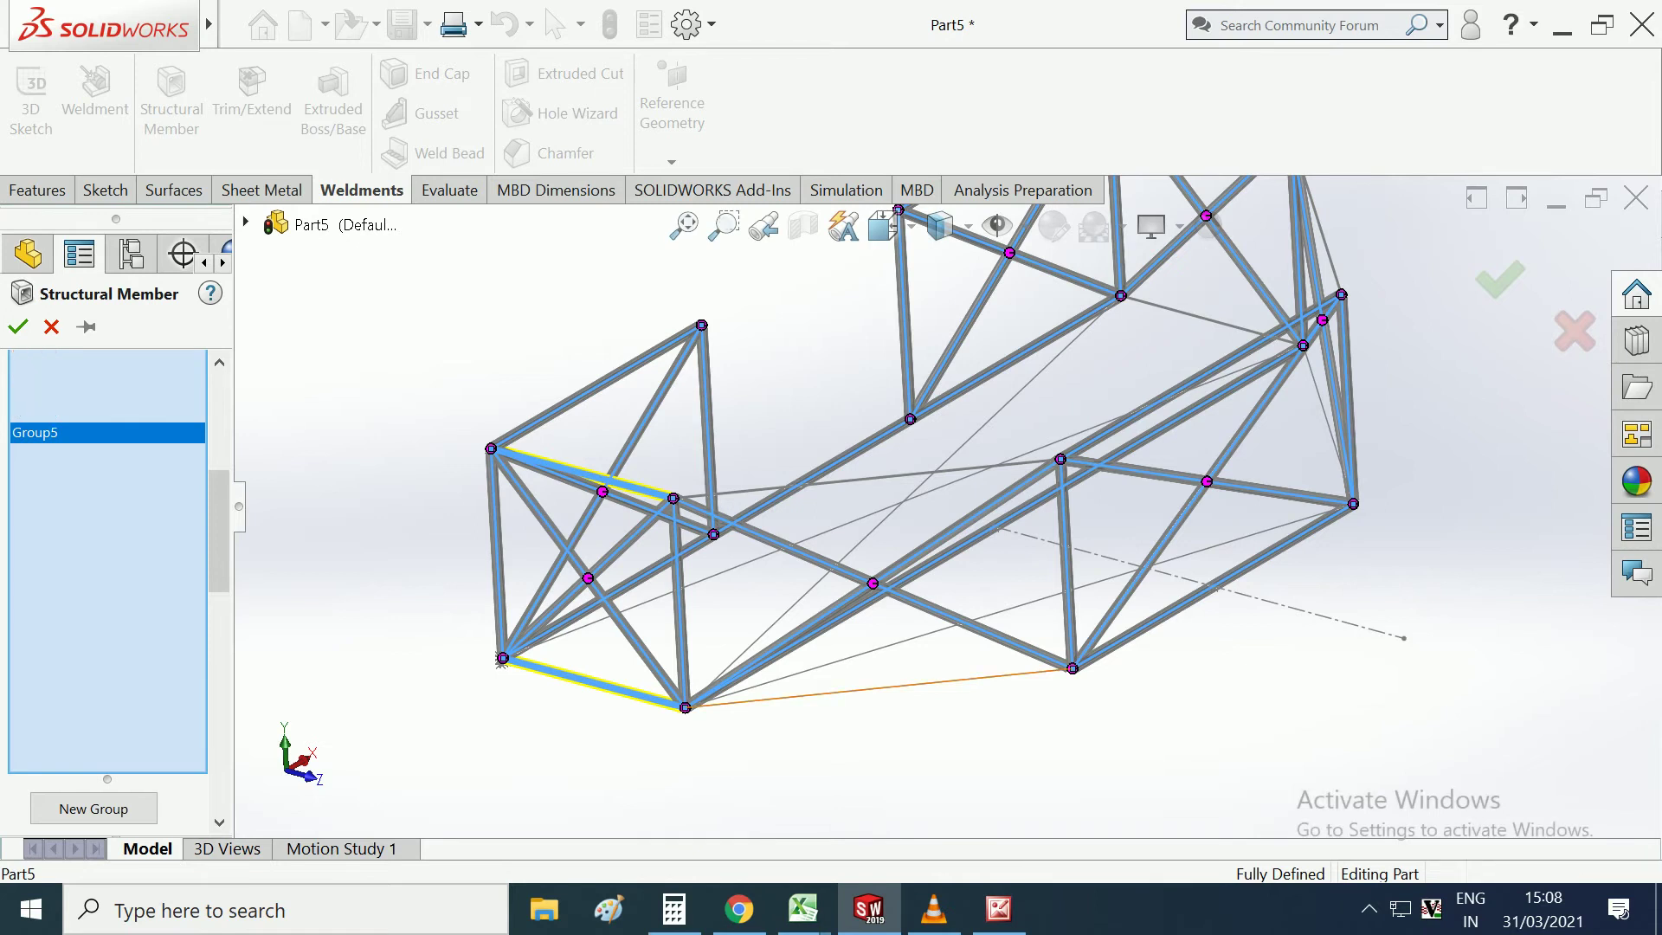
# Start Group6 and make the long diagonal line a member.
pyautogui.scroll(2, 962, 506)
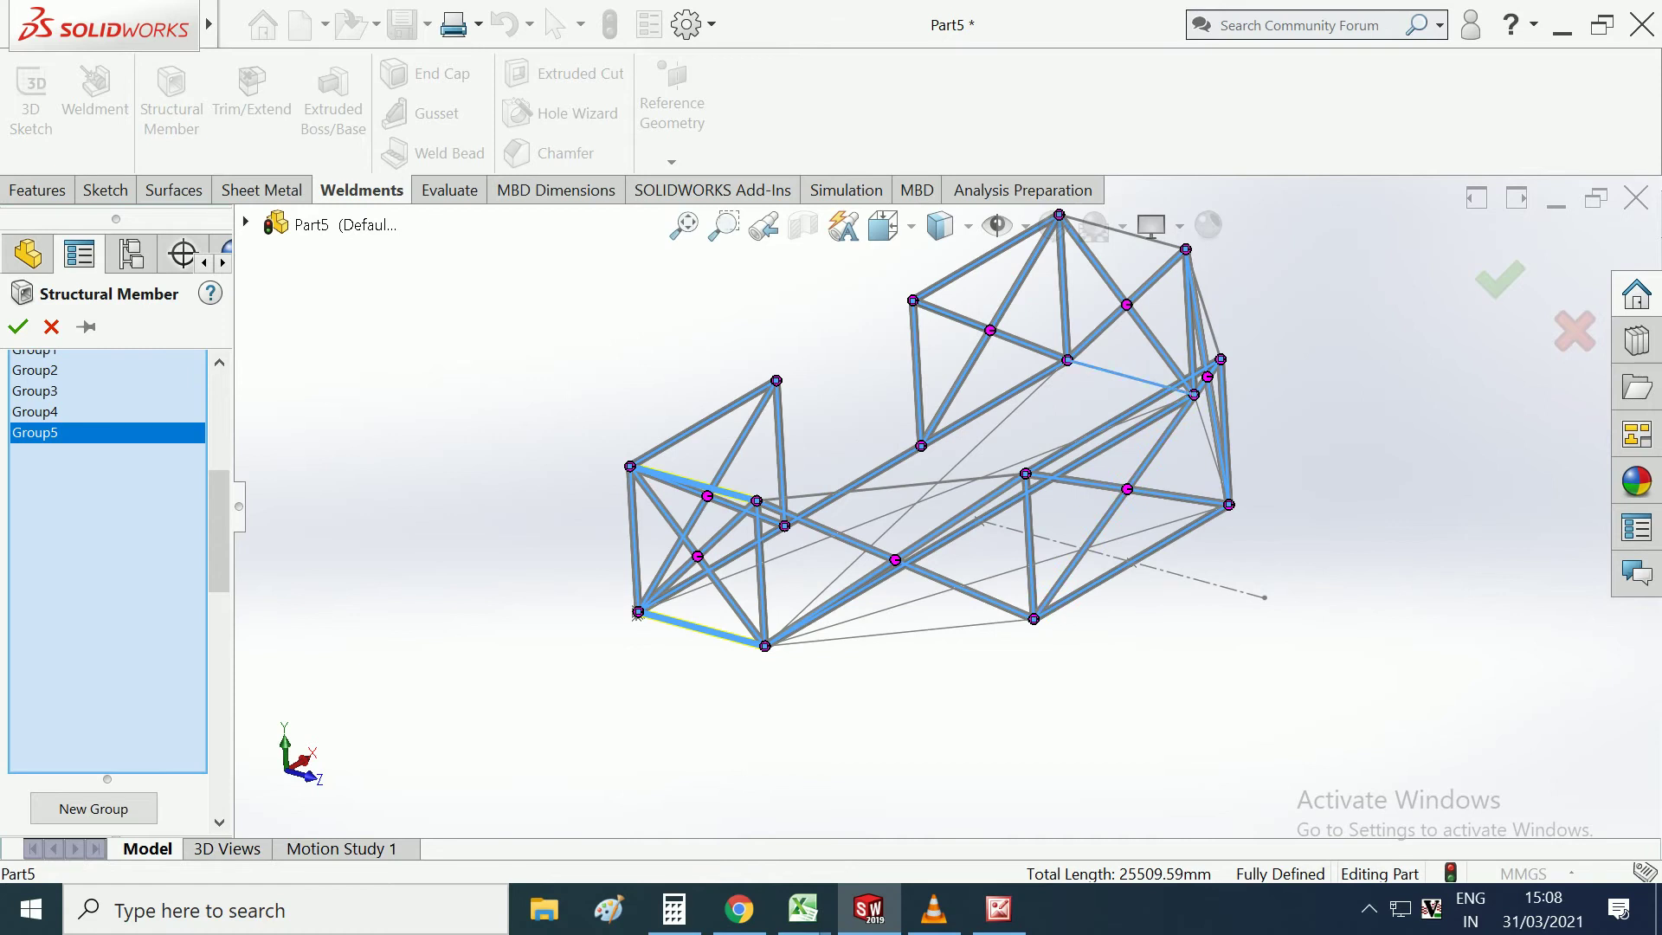
pyautogui.scroll(1, 943, 501)
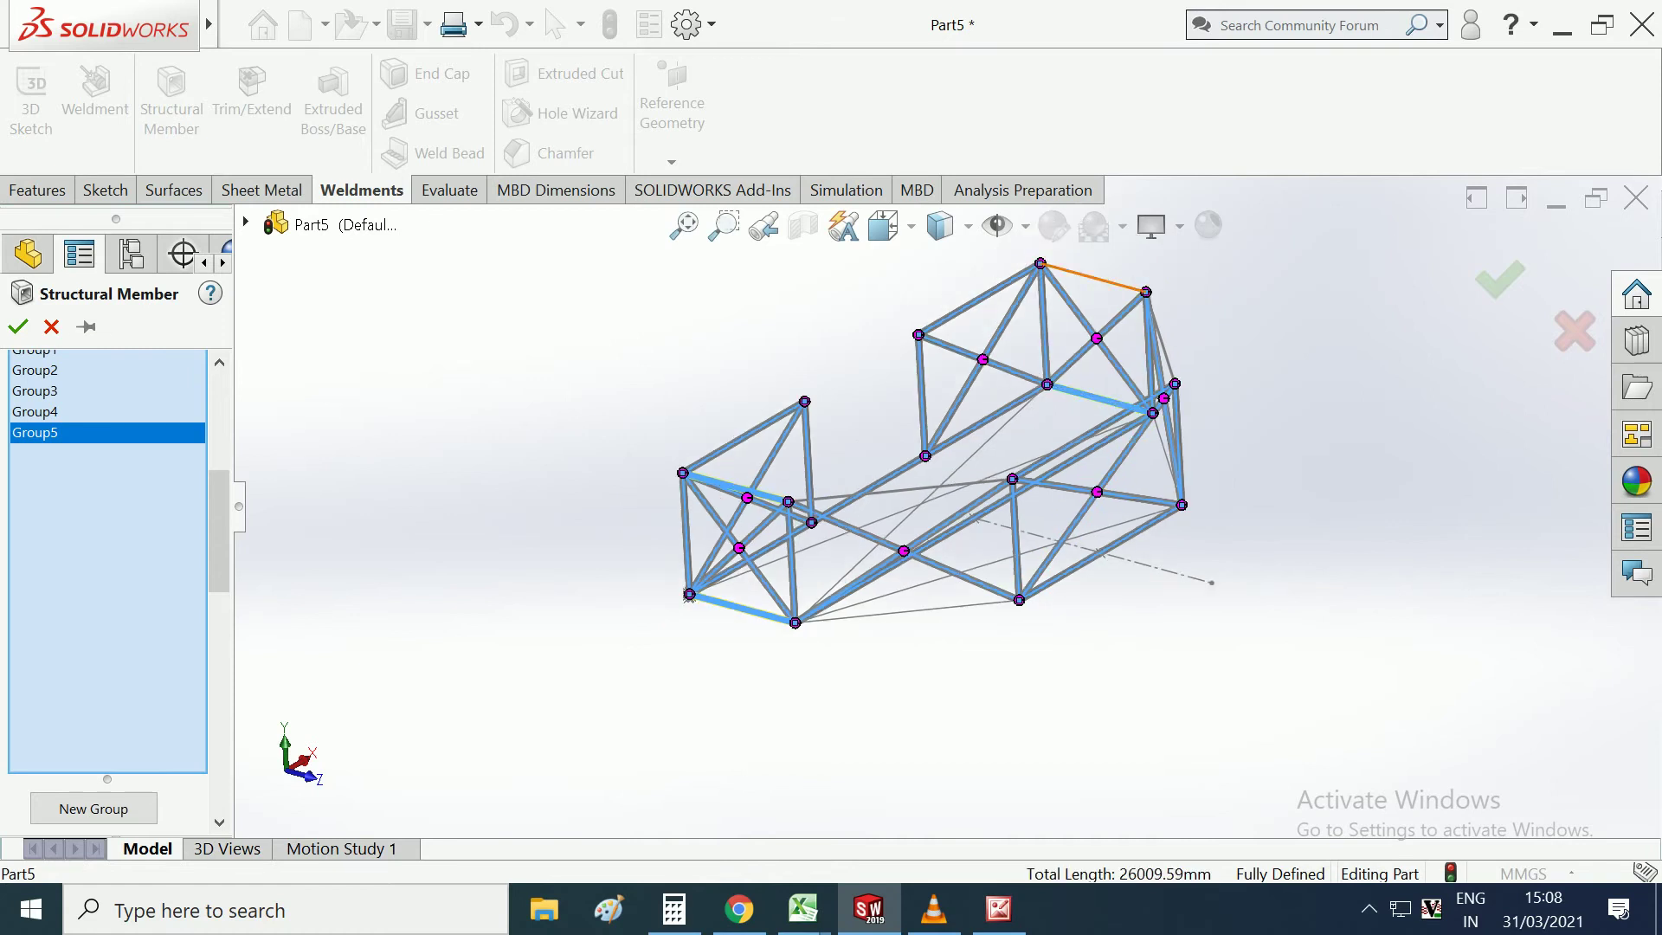
pyautogui.moveTo(935, 450); pyautogui.dragTo(944, 537, button='middle')
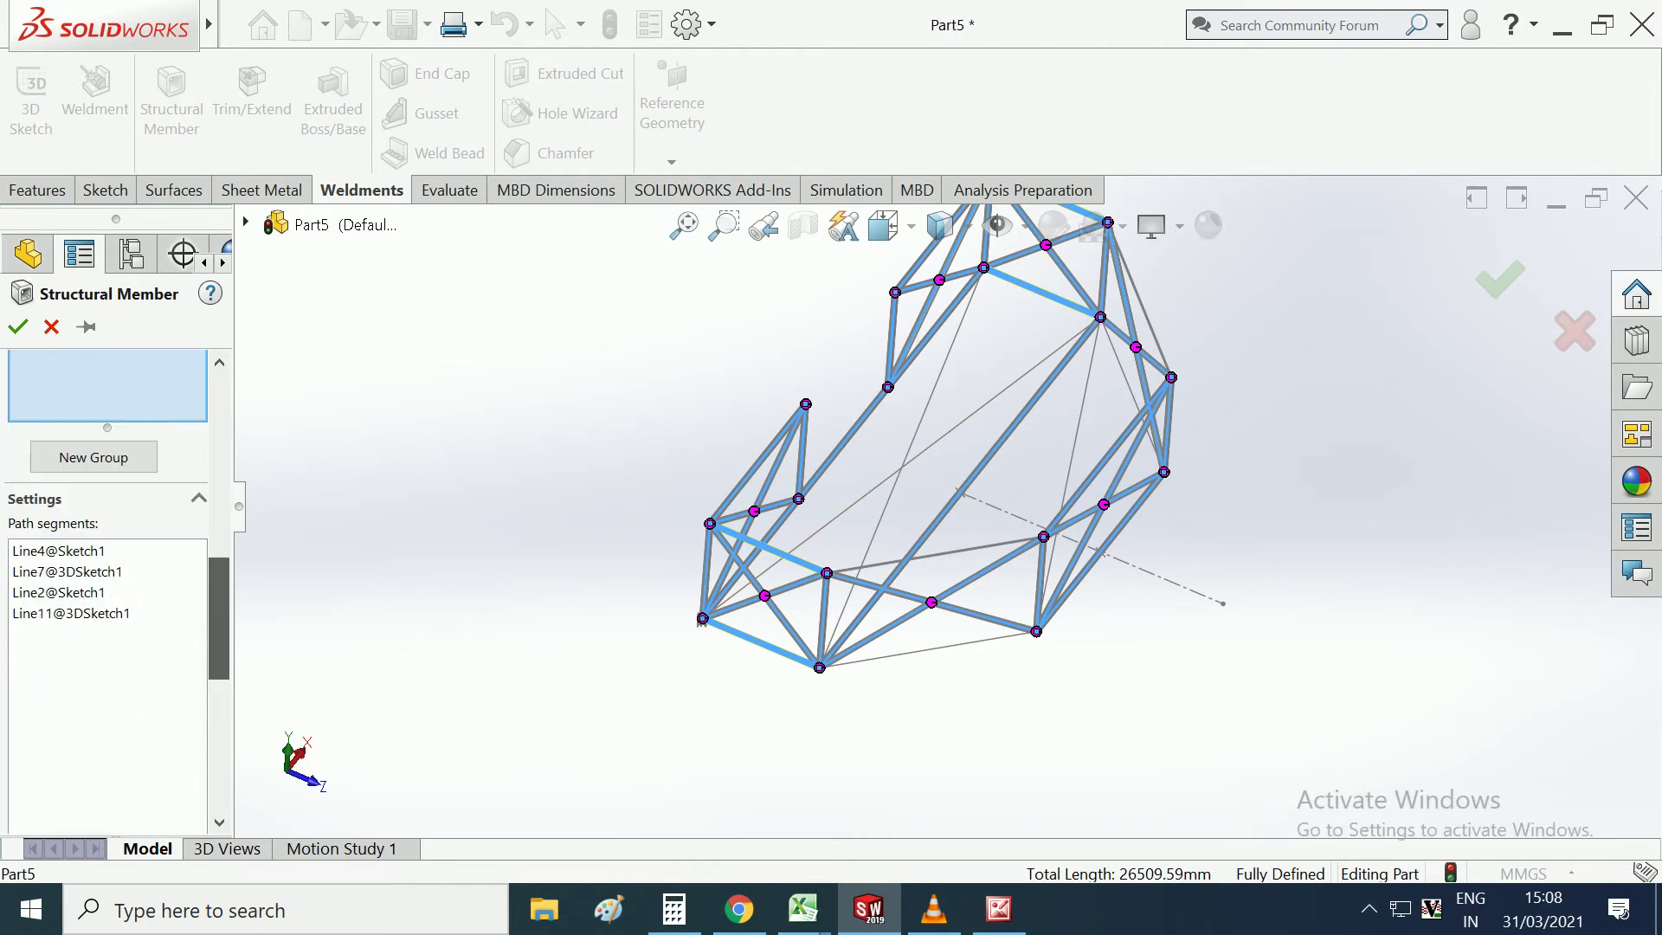
pyautogui.scroll(-3, 108, 589)
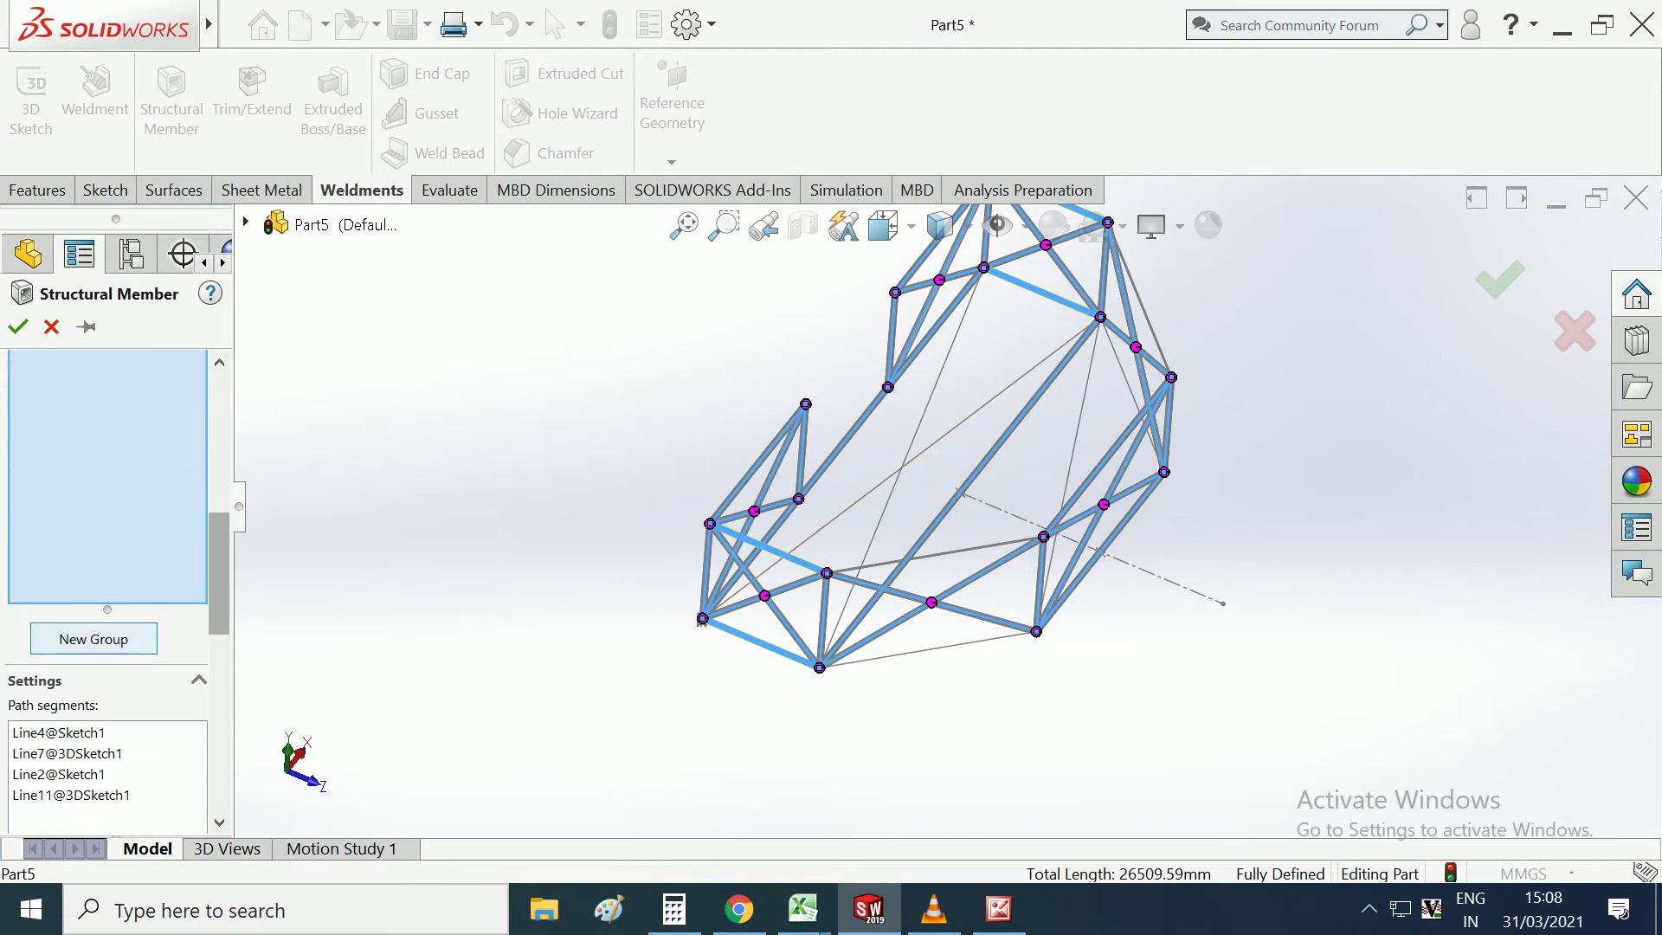
pyautogui.click(93, 639)
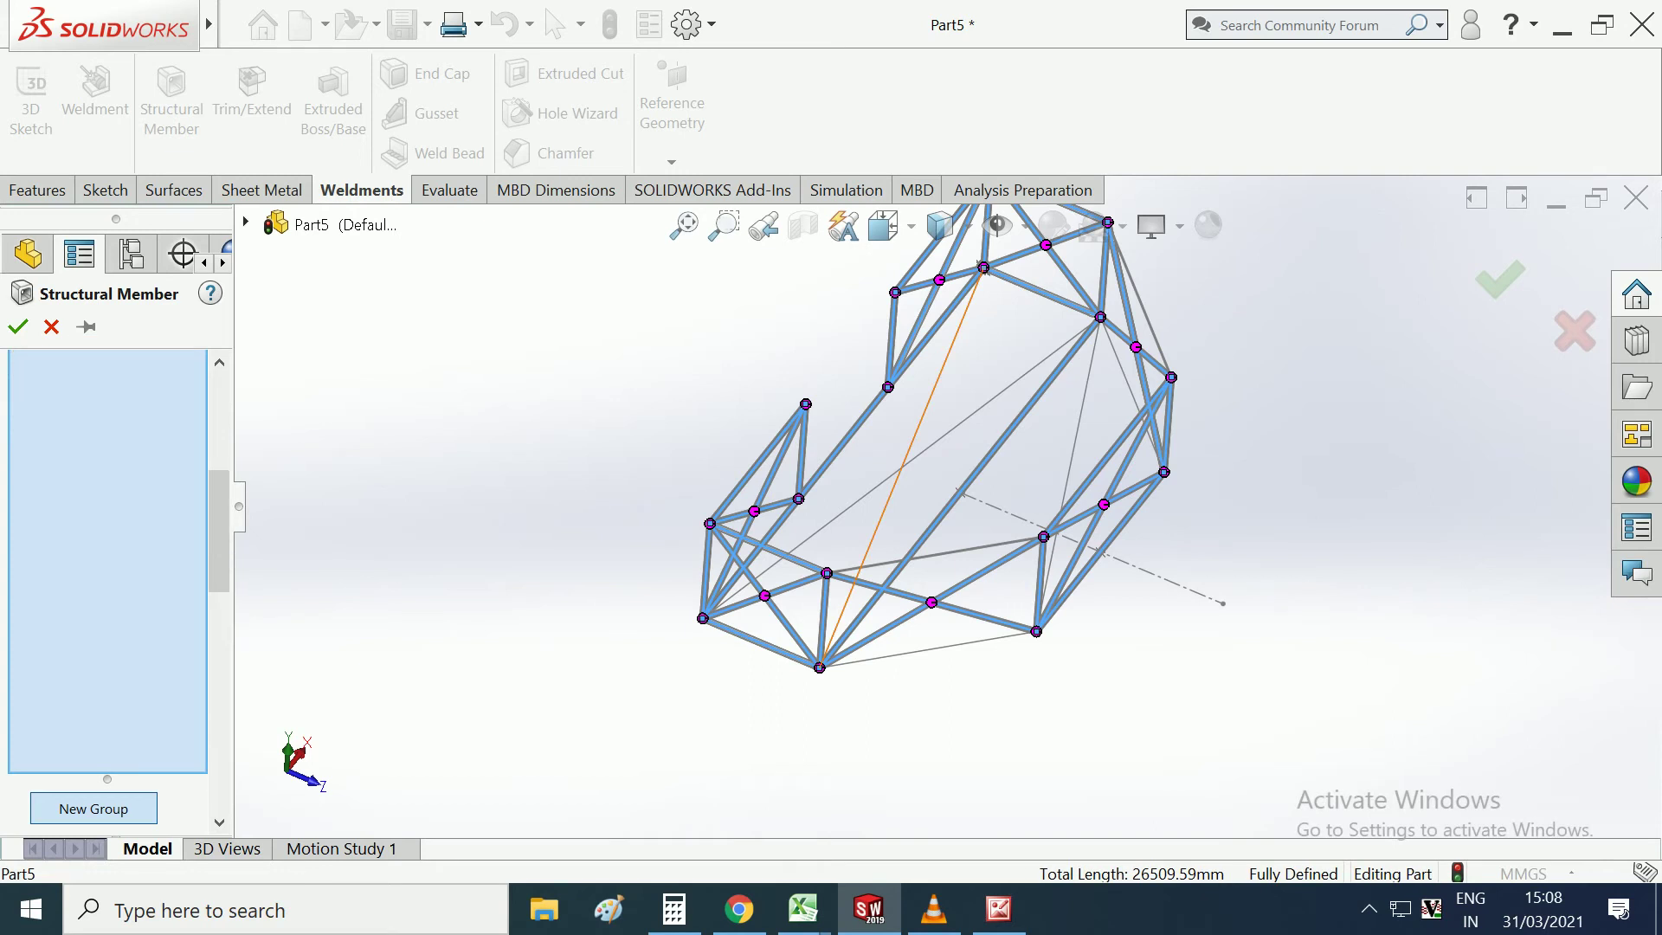
pyautogui.click(902, 467)
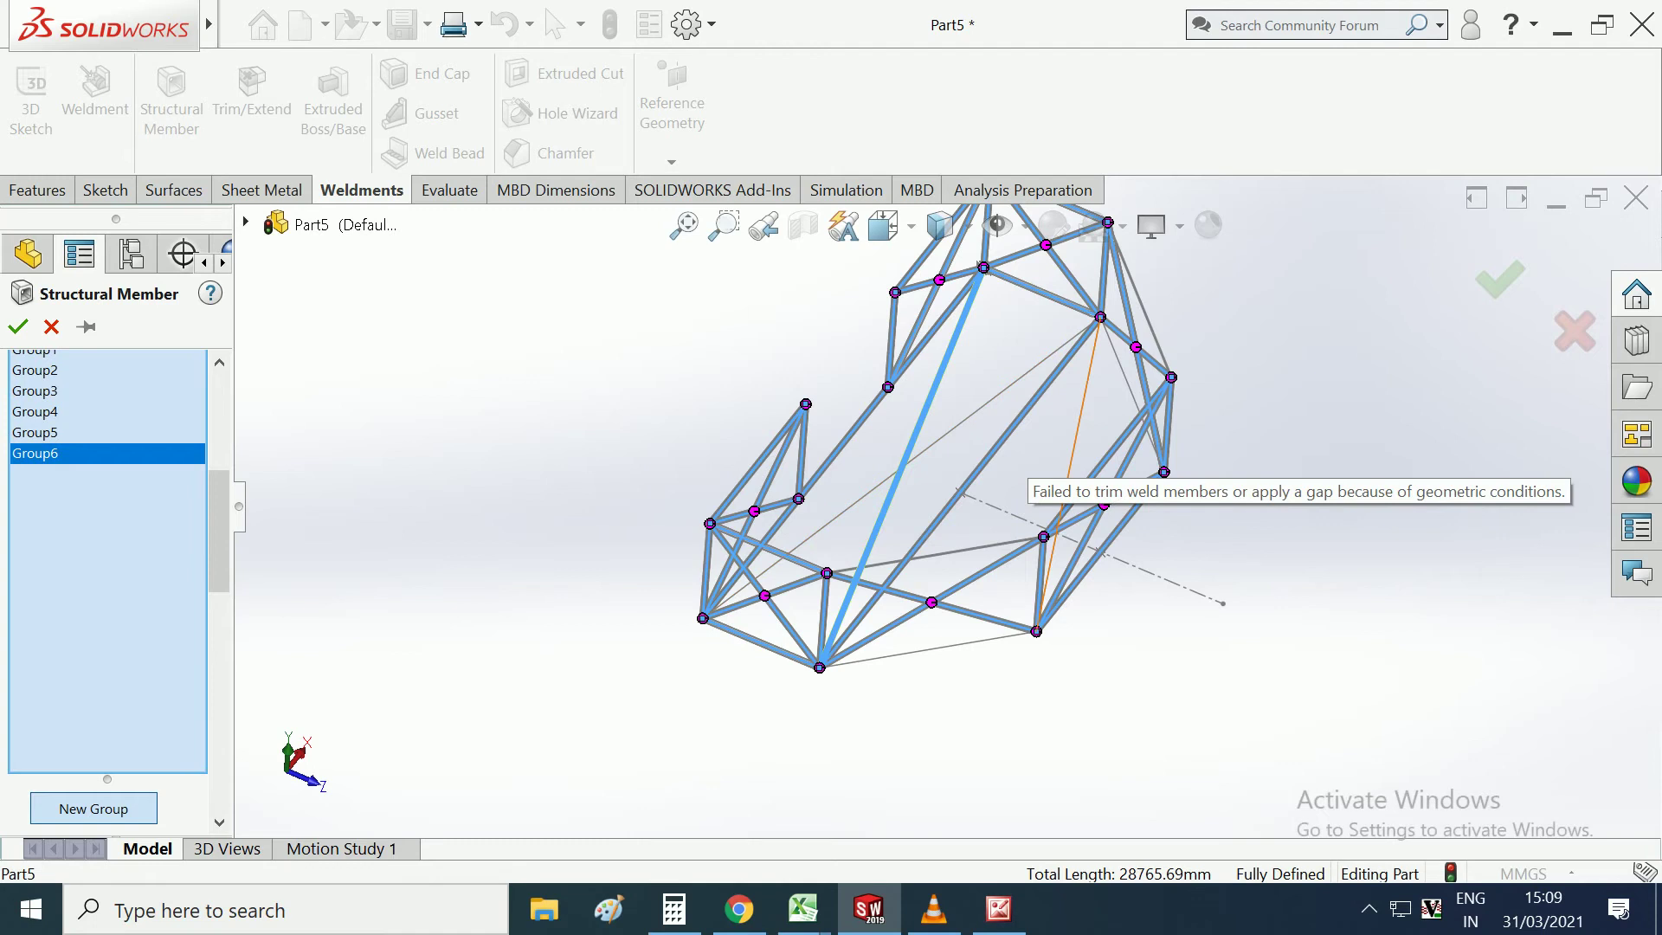
# Add another diagonal to Group6, then start Group7 with its own diagonal.
pyautogui.moveTo(1065, 472); pyautogui.dragTo(1091, 485, button='middle')
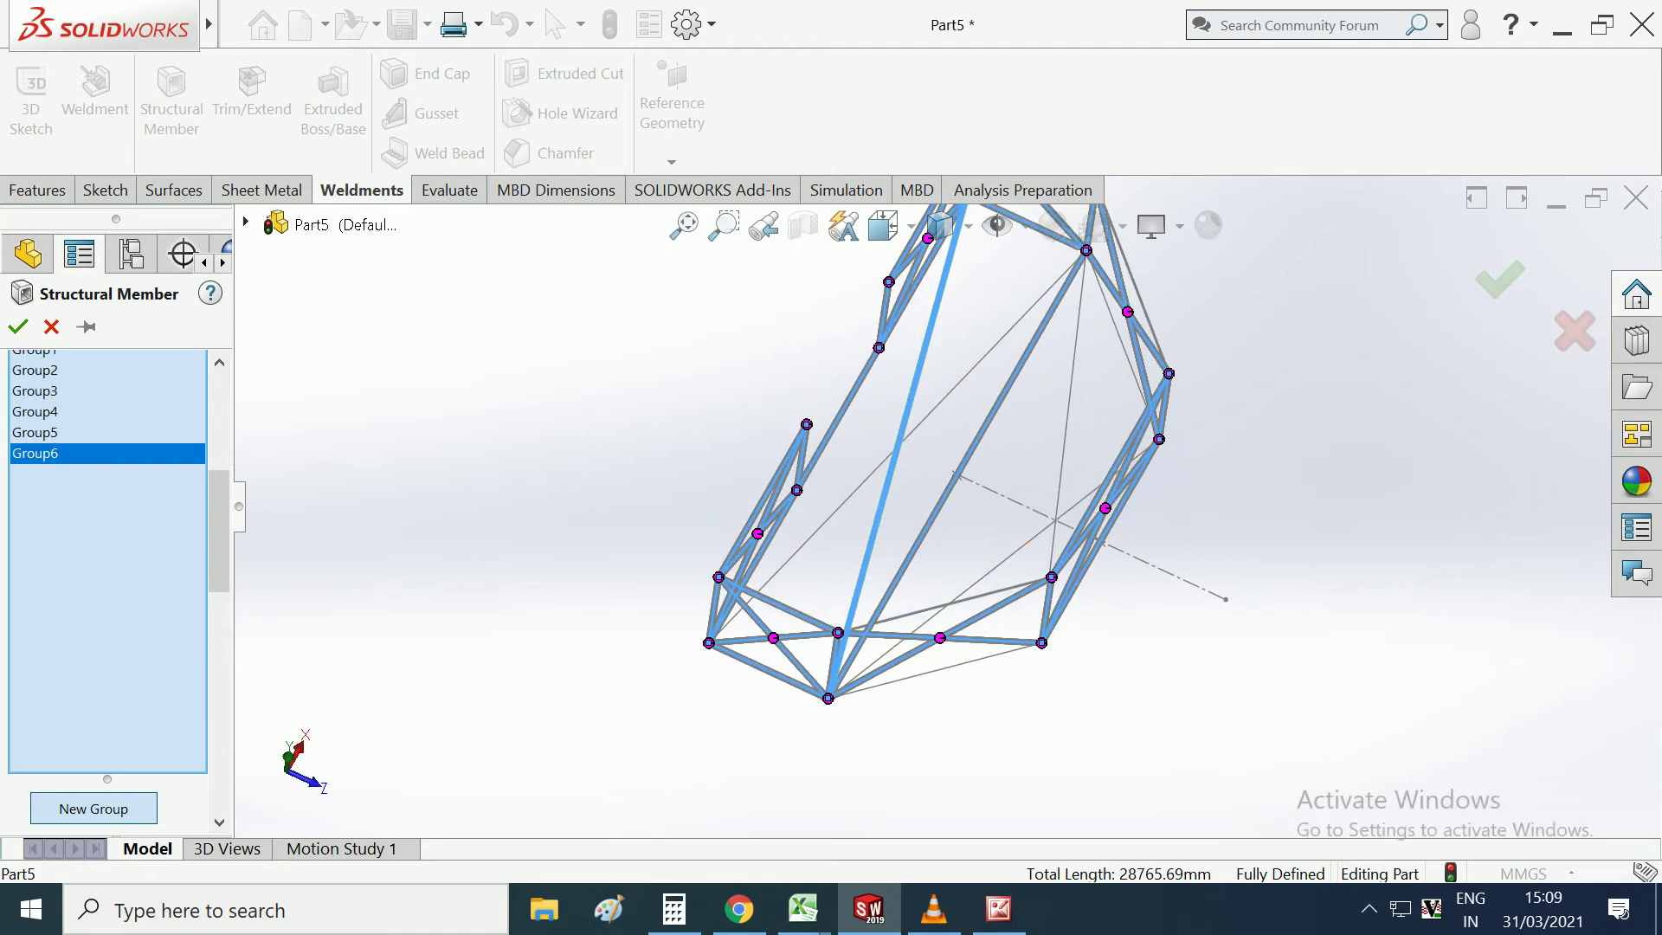
pyautogui.click(1086, 499)
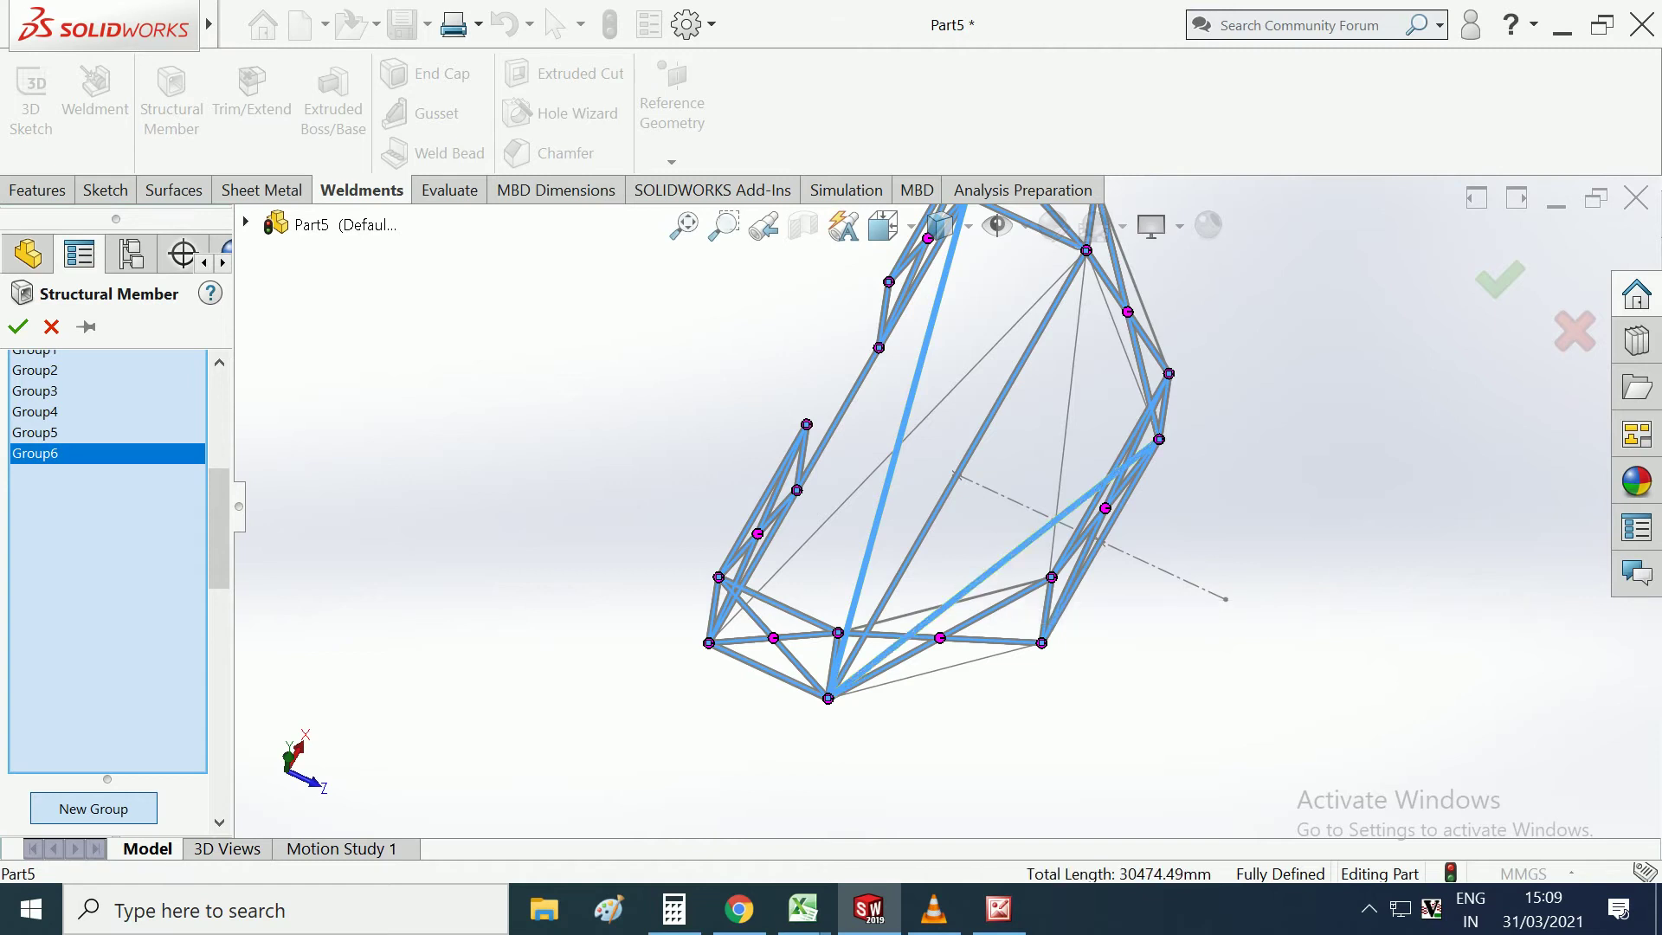
pyautogui.click(94, 809)
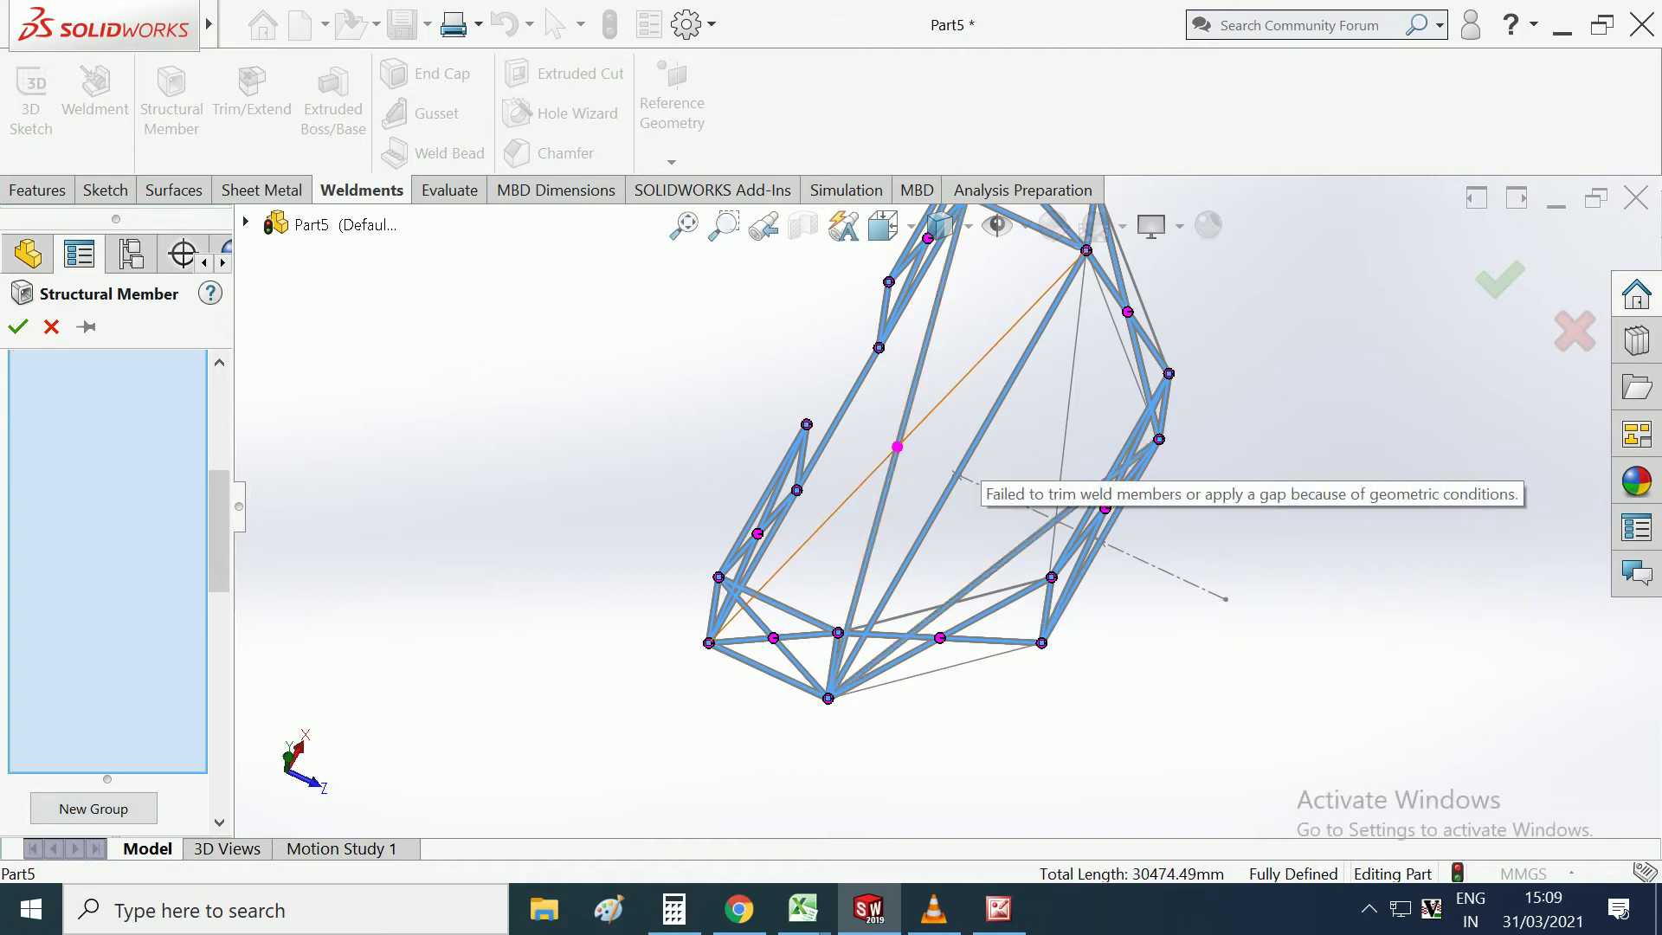
pyautogui.click(898, 447)
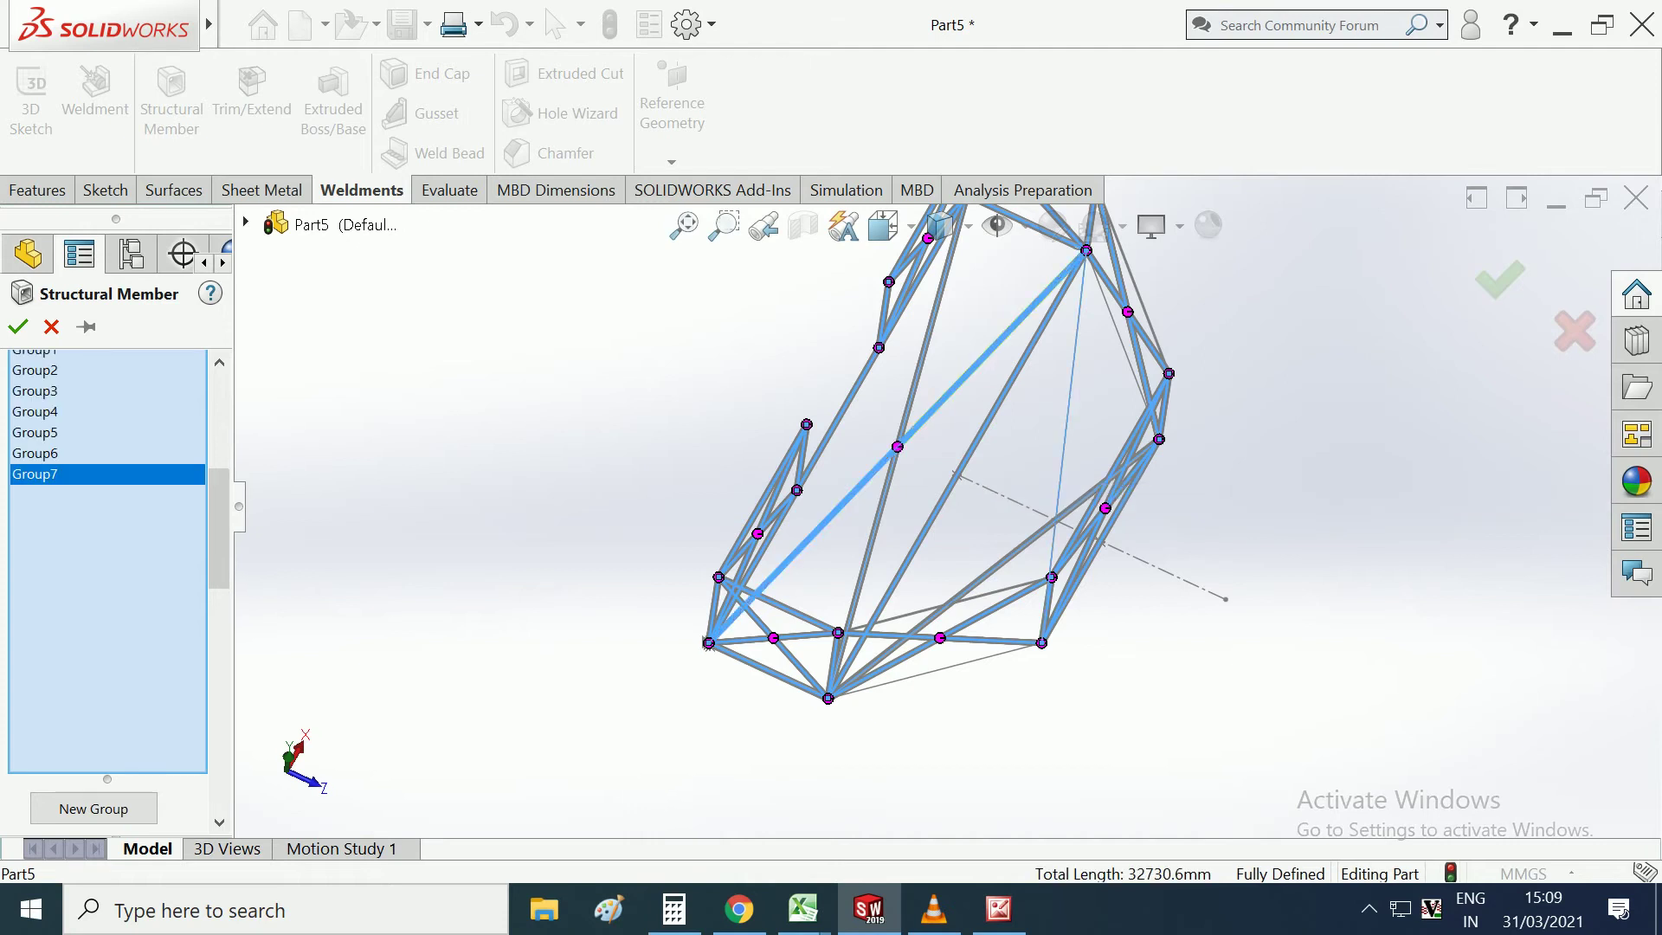
# Start an eighth member group, with total length at 34439.4 mm.
pyautogui.moveTo(935, 450); pyautogui.dragTo(1039, 477, button='middle')
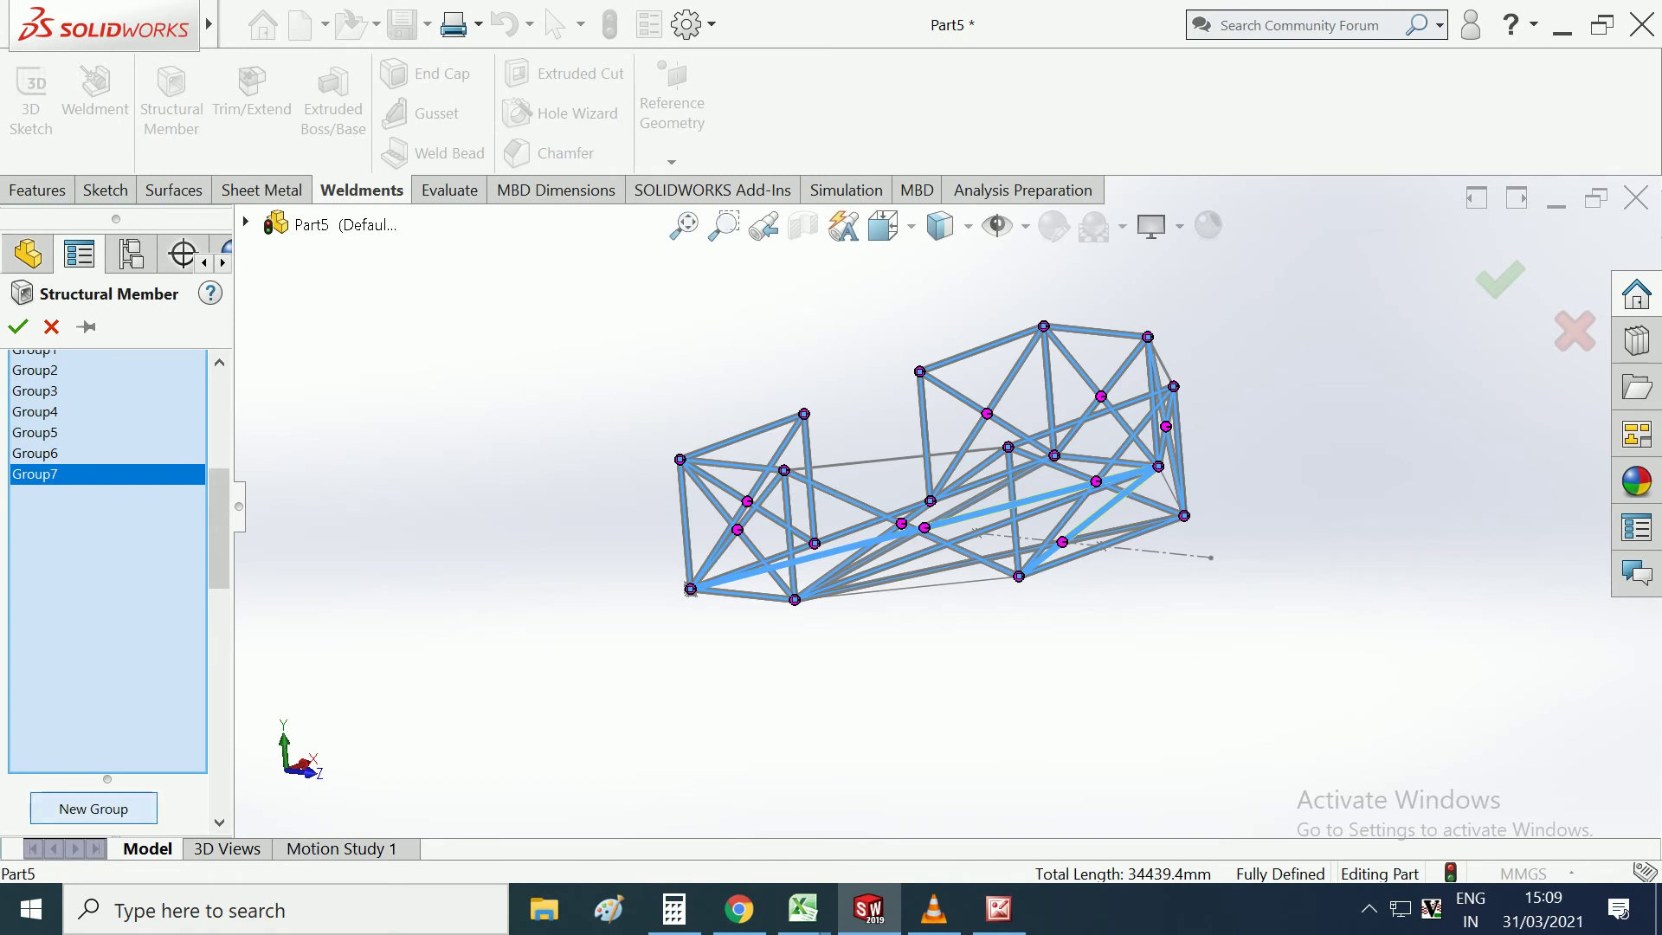
pyautogui.click(94, 809)
pyautogui.press('Left')
pyautogui.press('Left')
pyautogui.press('Left')
pyautogui.press('Left')
pyautogui.press('Up')
pyautogui.press('Up')
pyautogui.press('Up')
pyautogui.press('Up')
pyautogui.press('Down')
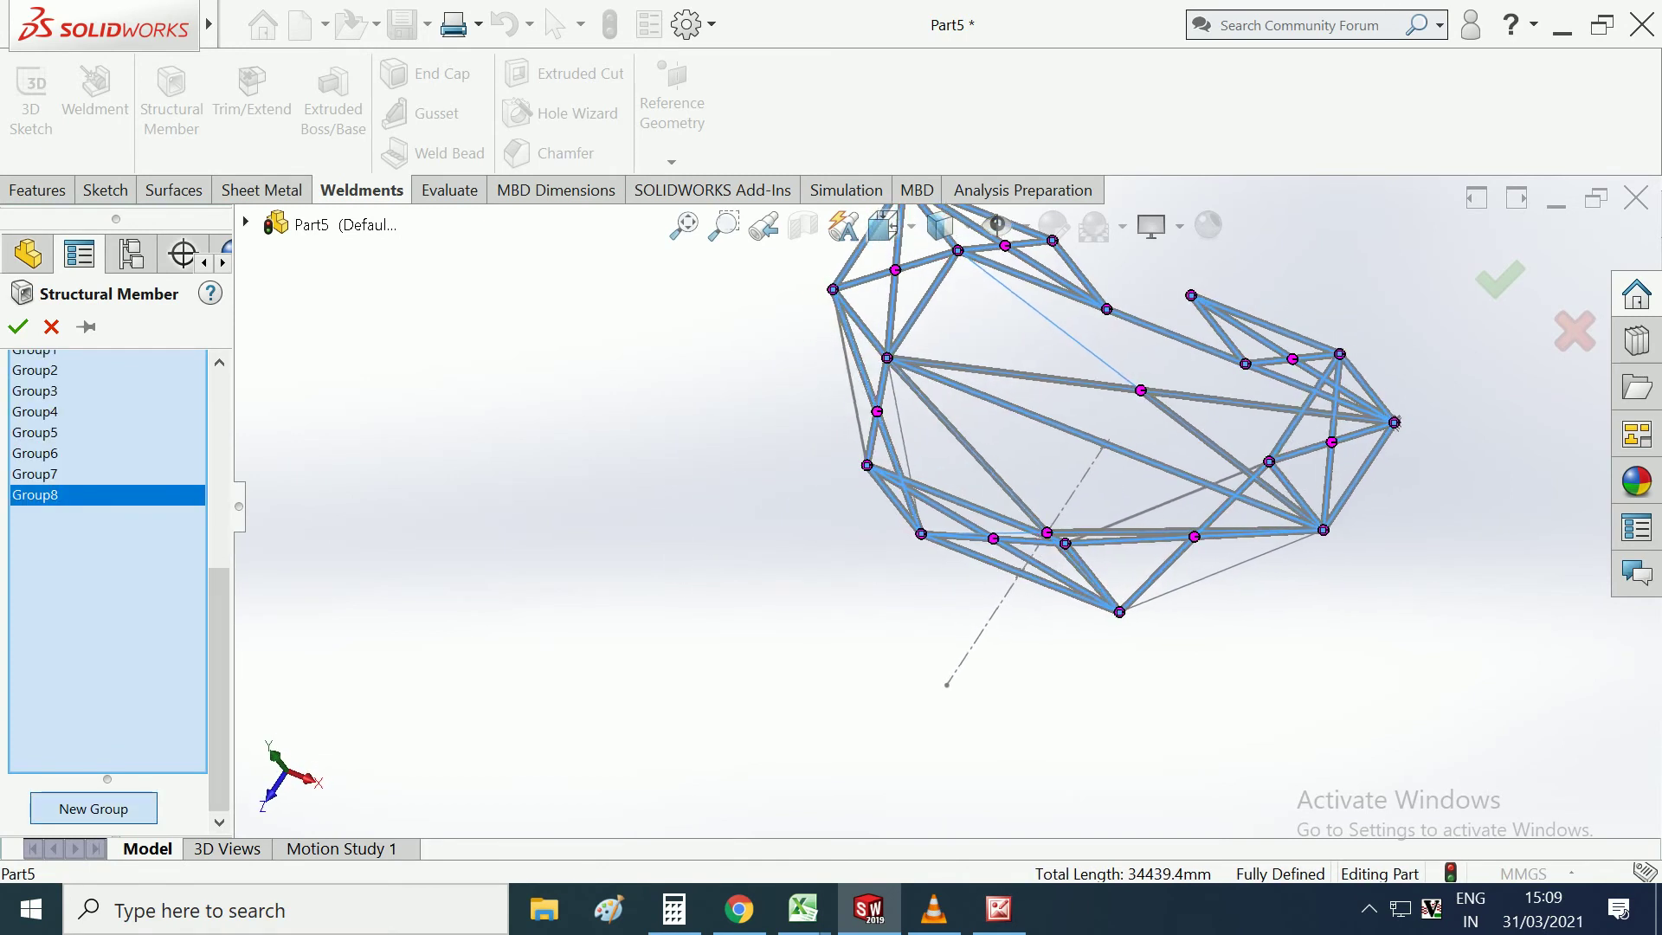
# Add two short frame lines to Group8 as members.
pyautogui.press('Down')
pyautogui.press('Down')
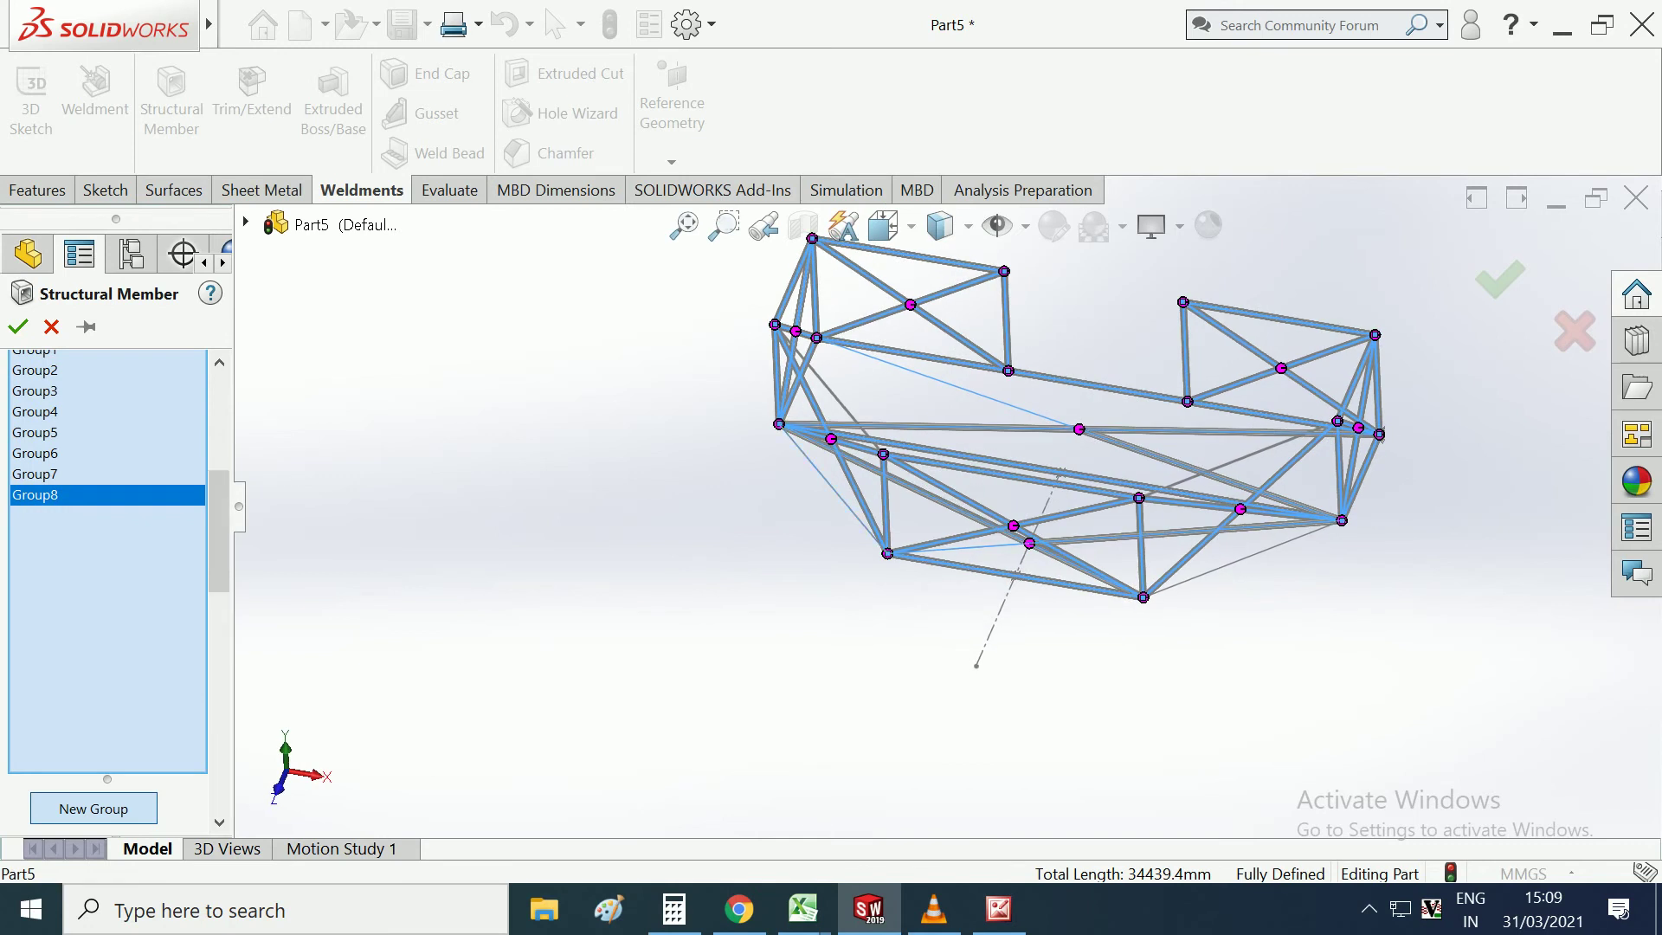
pyautogui.click(783, 431)
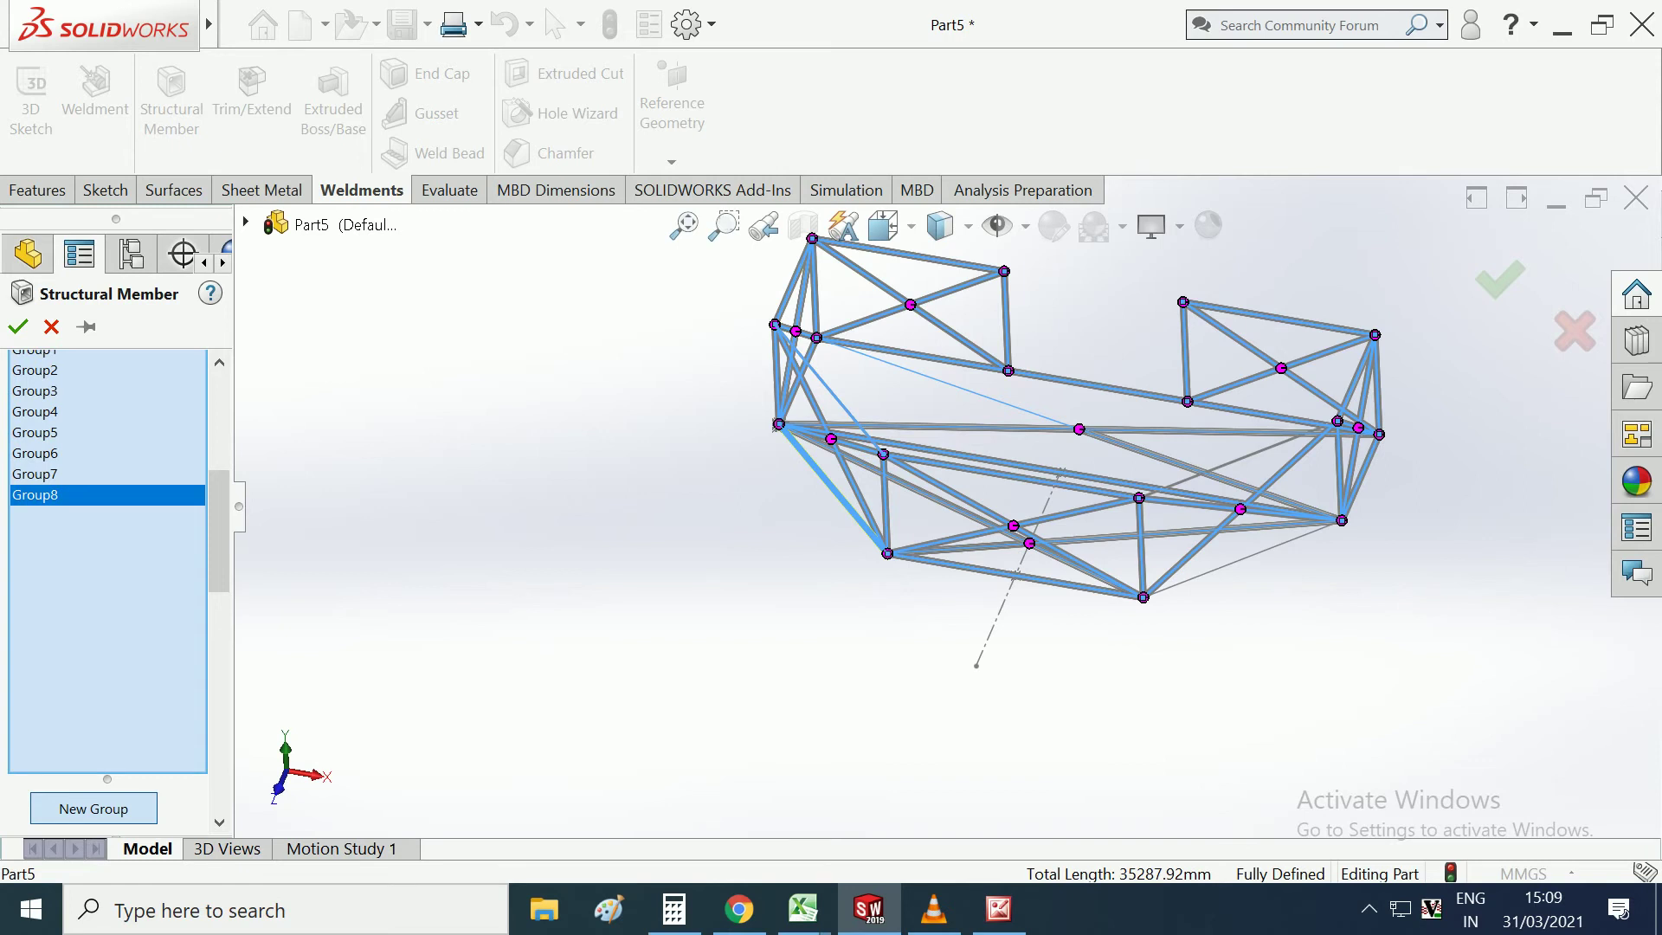
pyautogui.click(833, 392)
pyautogui.moveTo(1238, 459); pyautogui.dragTo(996, 484, button='middle')
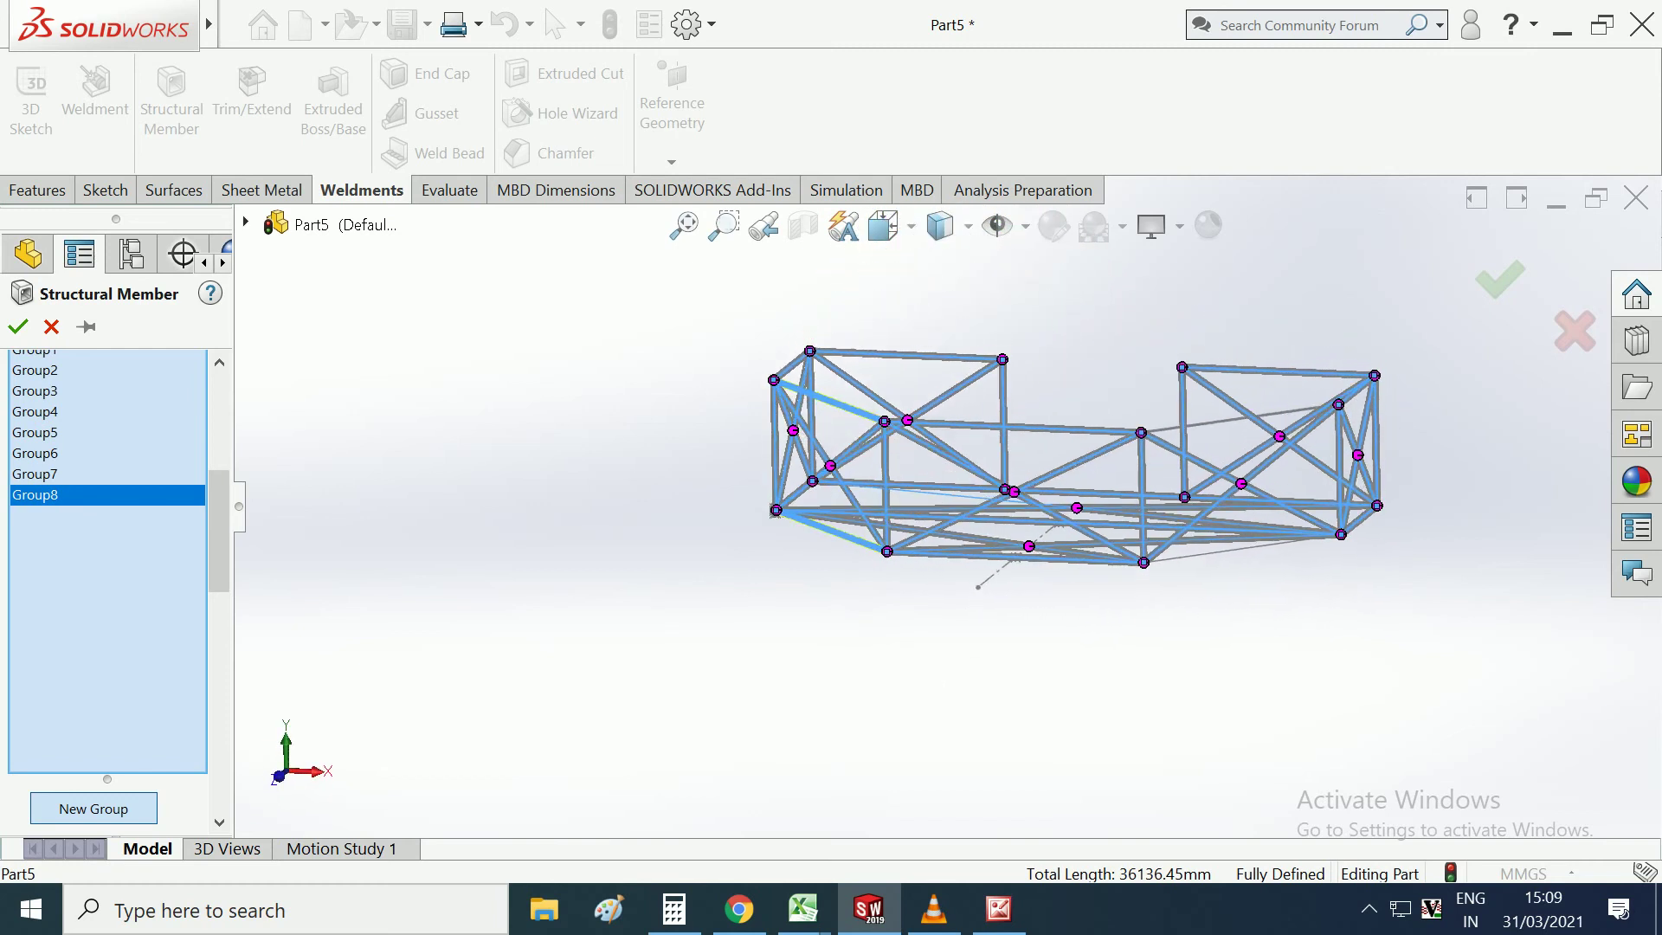
pyautogui.moveTo(775, 511); pyautogui.dragTo(862, 419, button='middle')
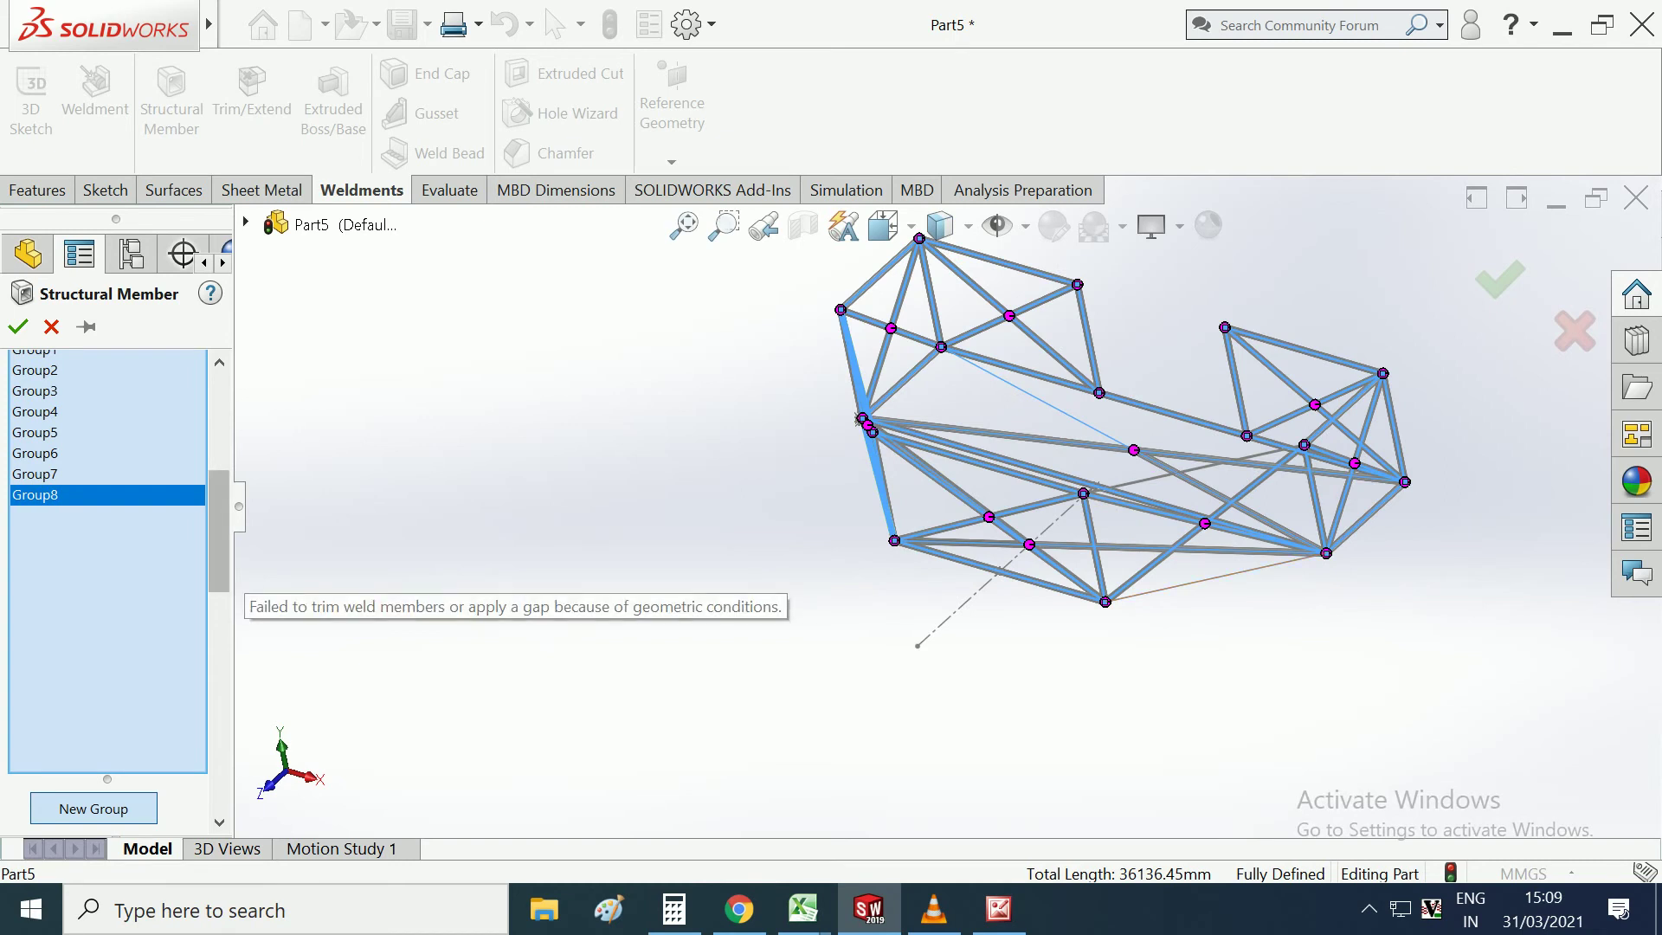
# Start Group9 and add the remaining frame line, reaching 37833.51 mm total.
pyautogui.click(1405, 482)
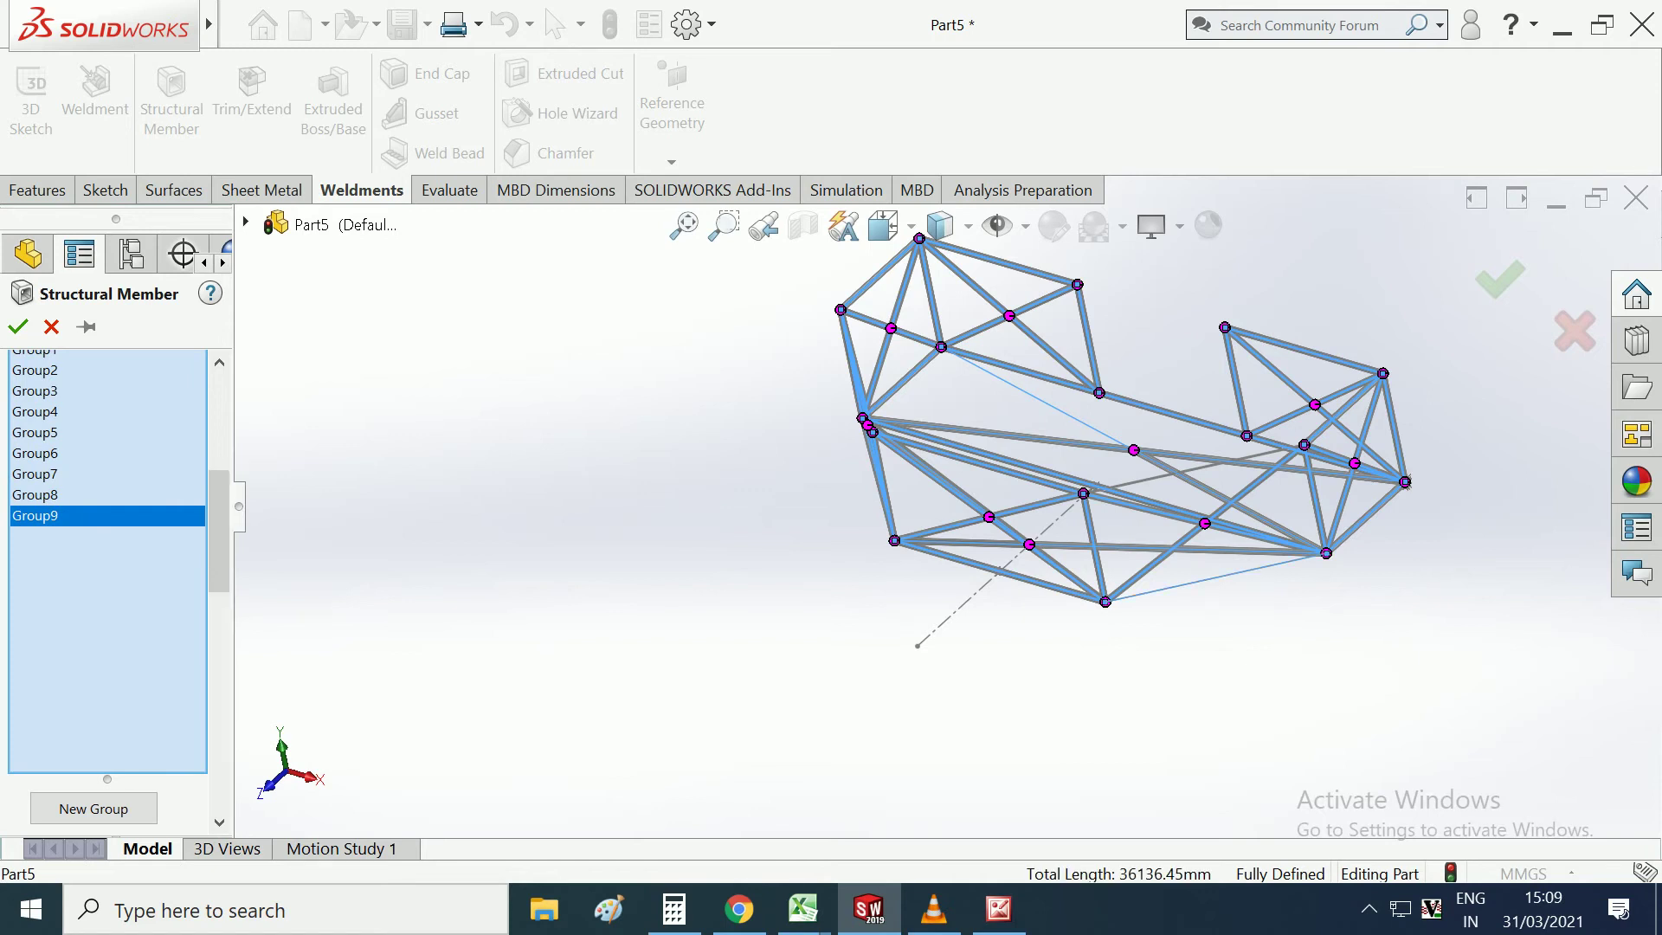
pyautogui.moveTo(1117, 628)
pyautogui.mouseDown(button='middle')
pyautogui.moveTo(987, 619)
pyautogui.moveTo(1012, 604)
pyautogui.mouseUp(button='middle')
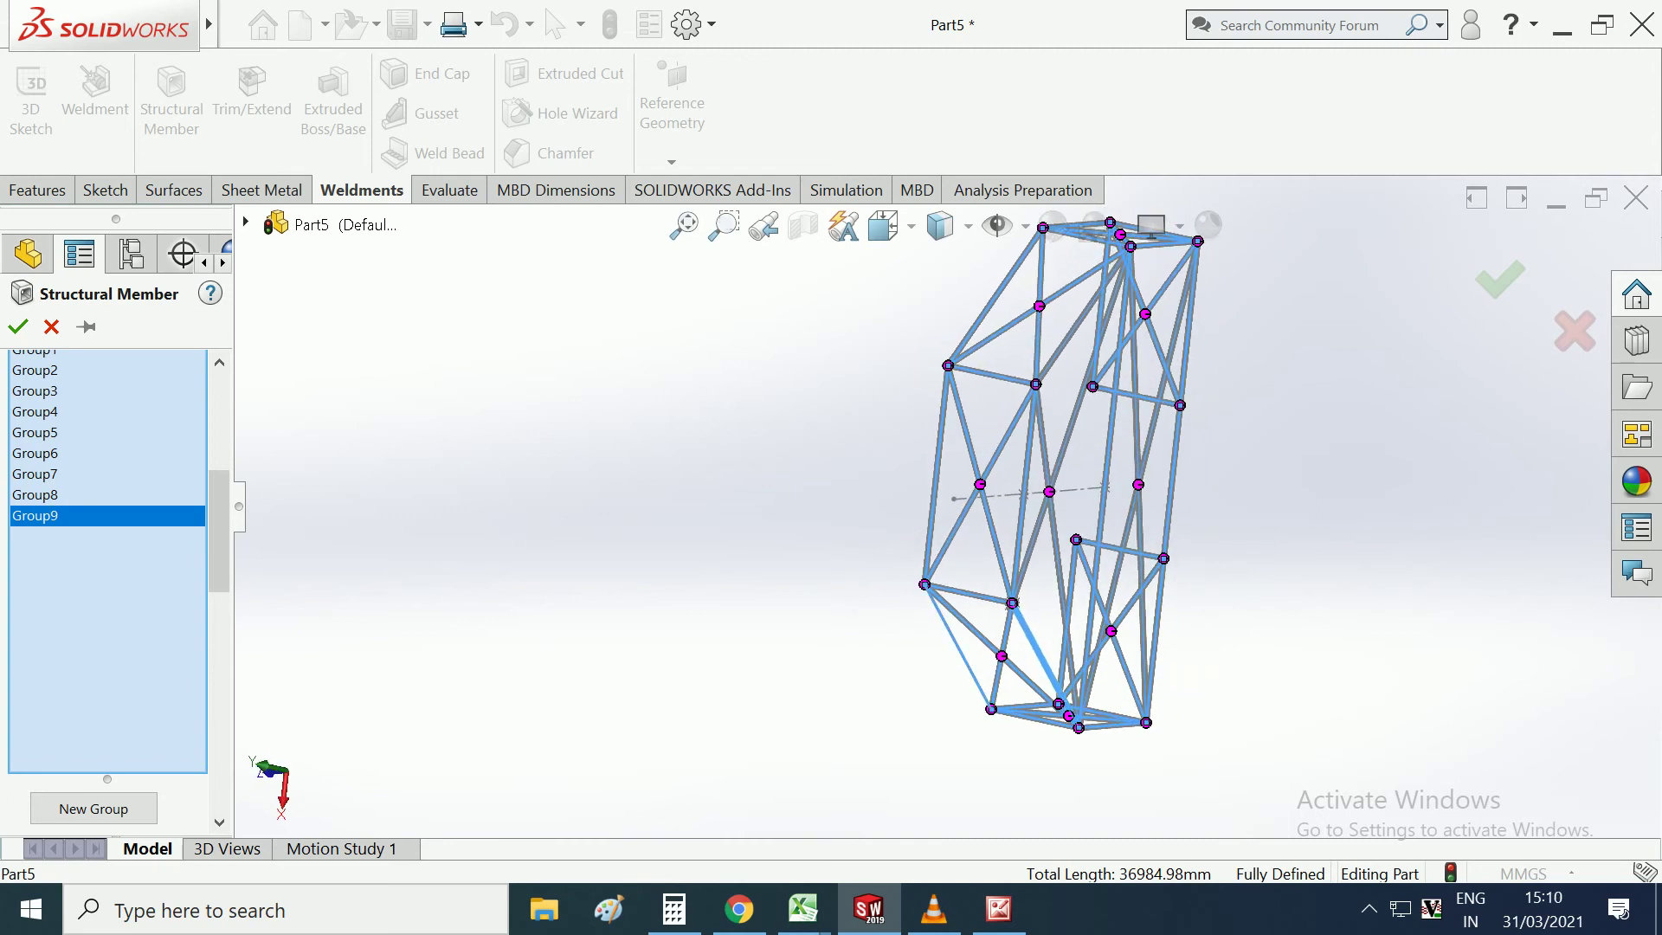
pyautogui.click(956, 646)
pyautogui.moveTo(956, 646)
pyautogui.mouseDown(button='middle')
pyautogui.moveTo(982, 608)
pyautogui.moveTo(944, 597)
pyautogui.mouseUp(button='middle')
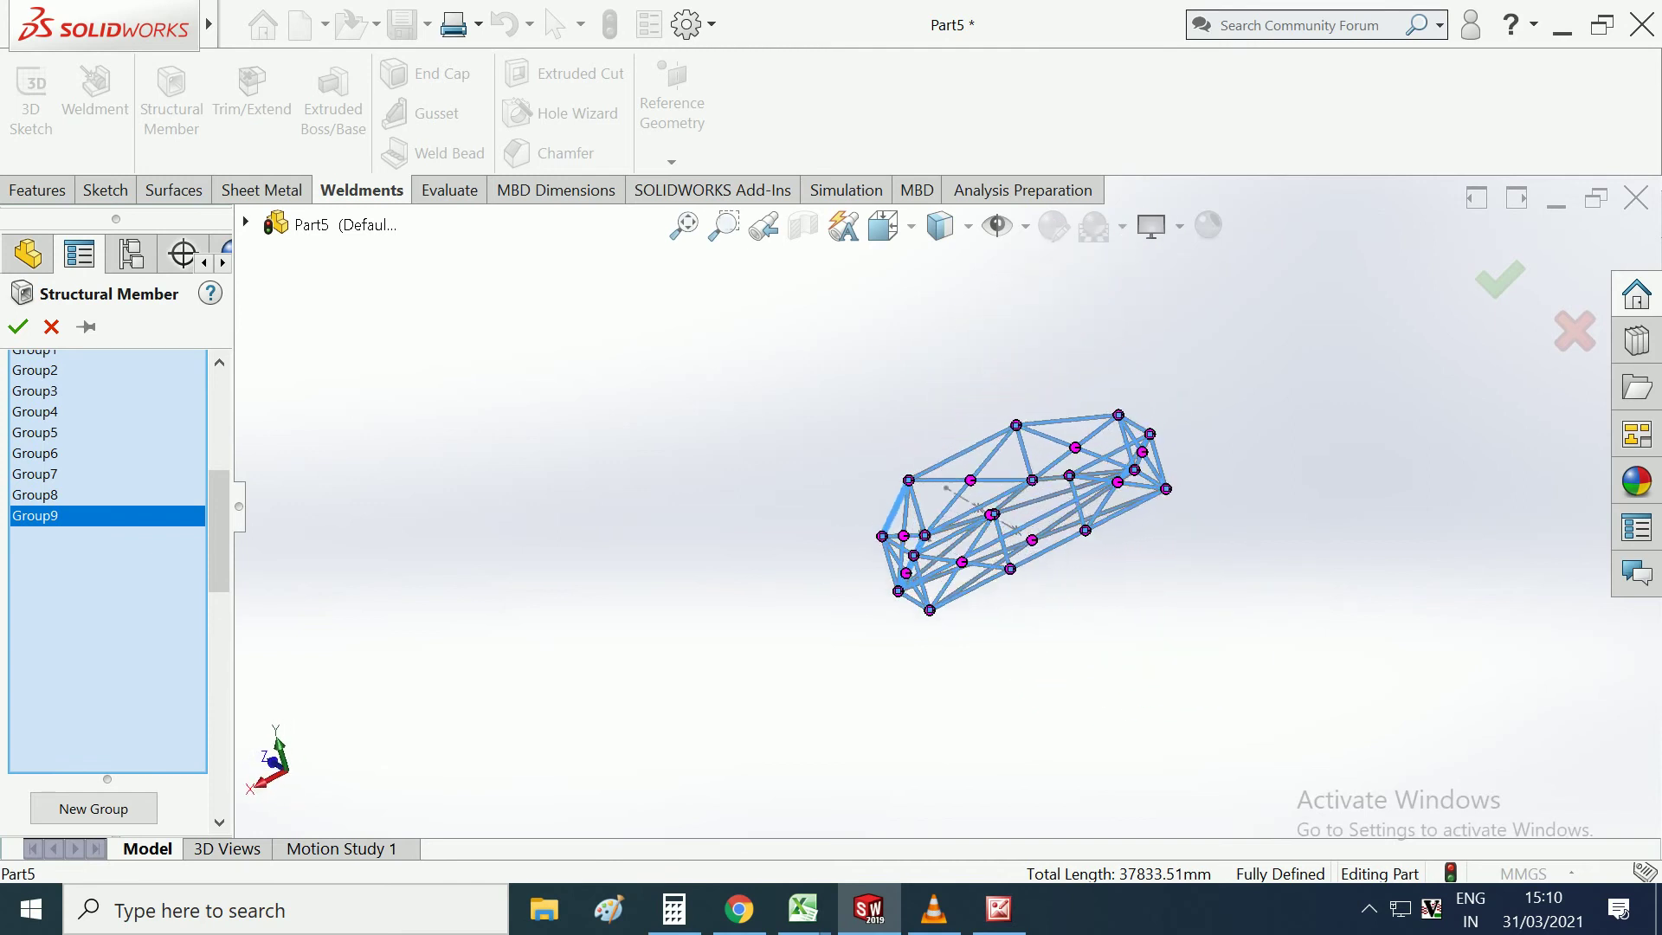
pyautogui.scroll(-3, 1140, 465)
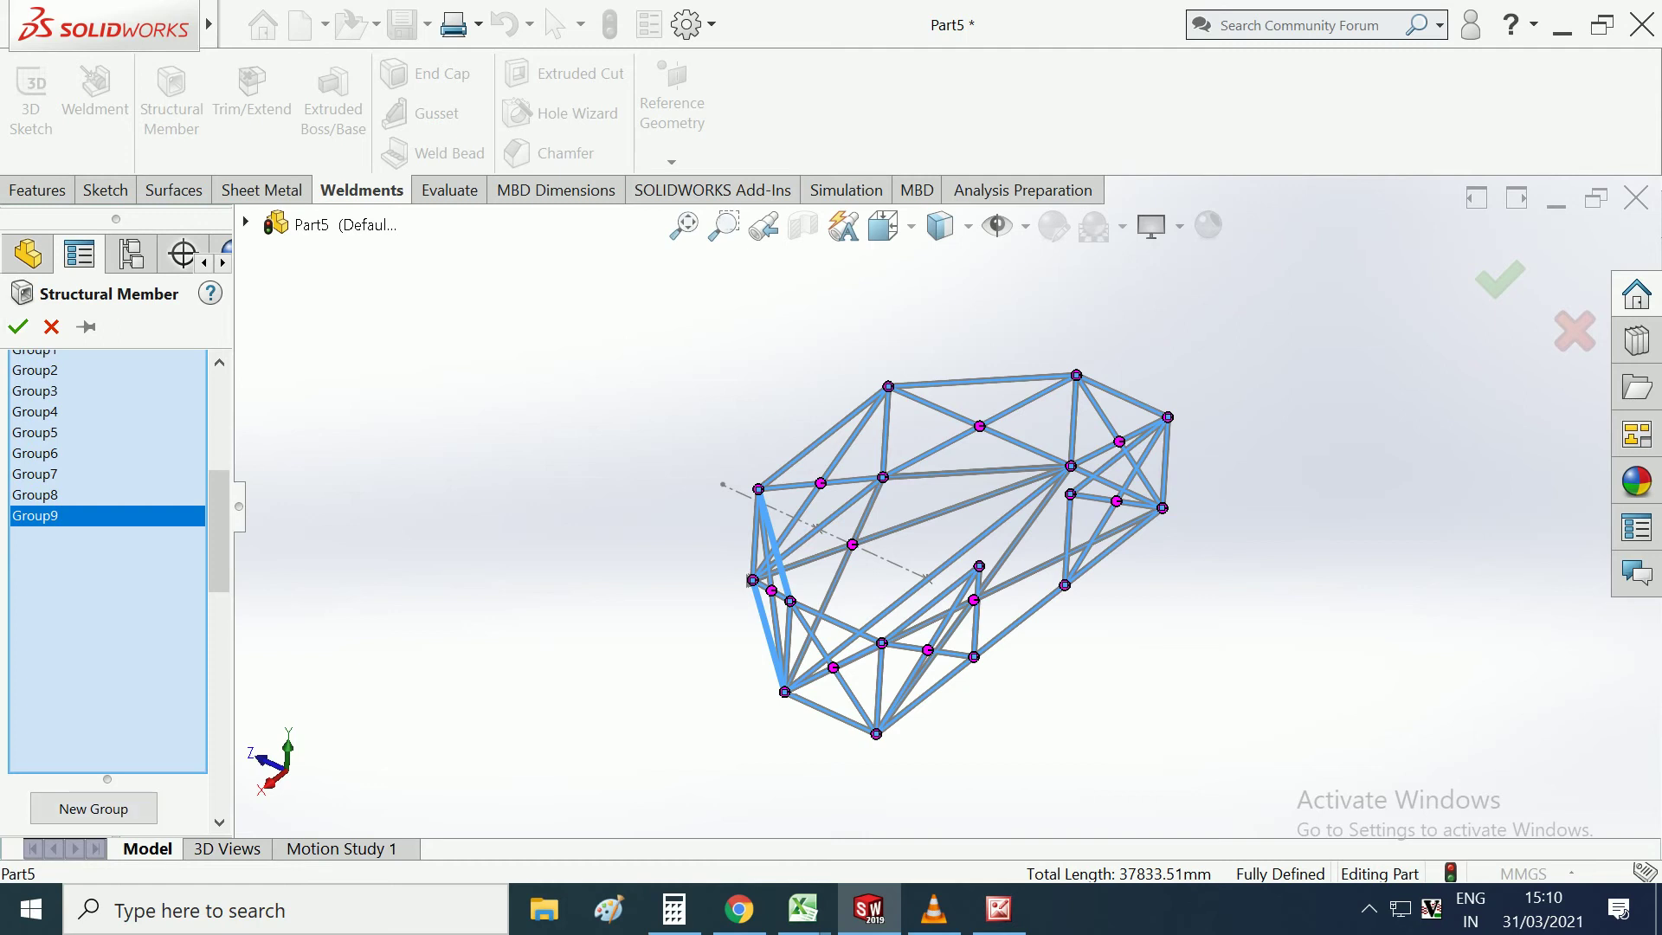
pyautogui.scroll(5, 108, 563)
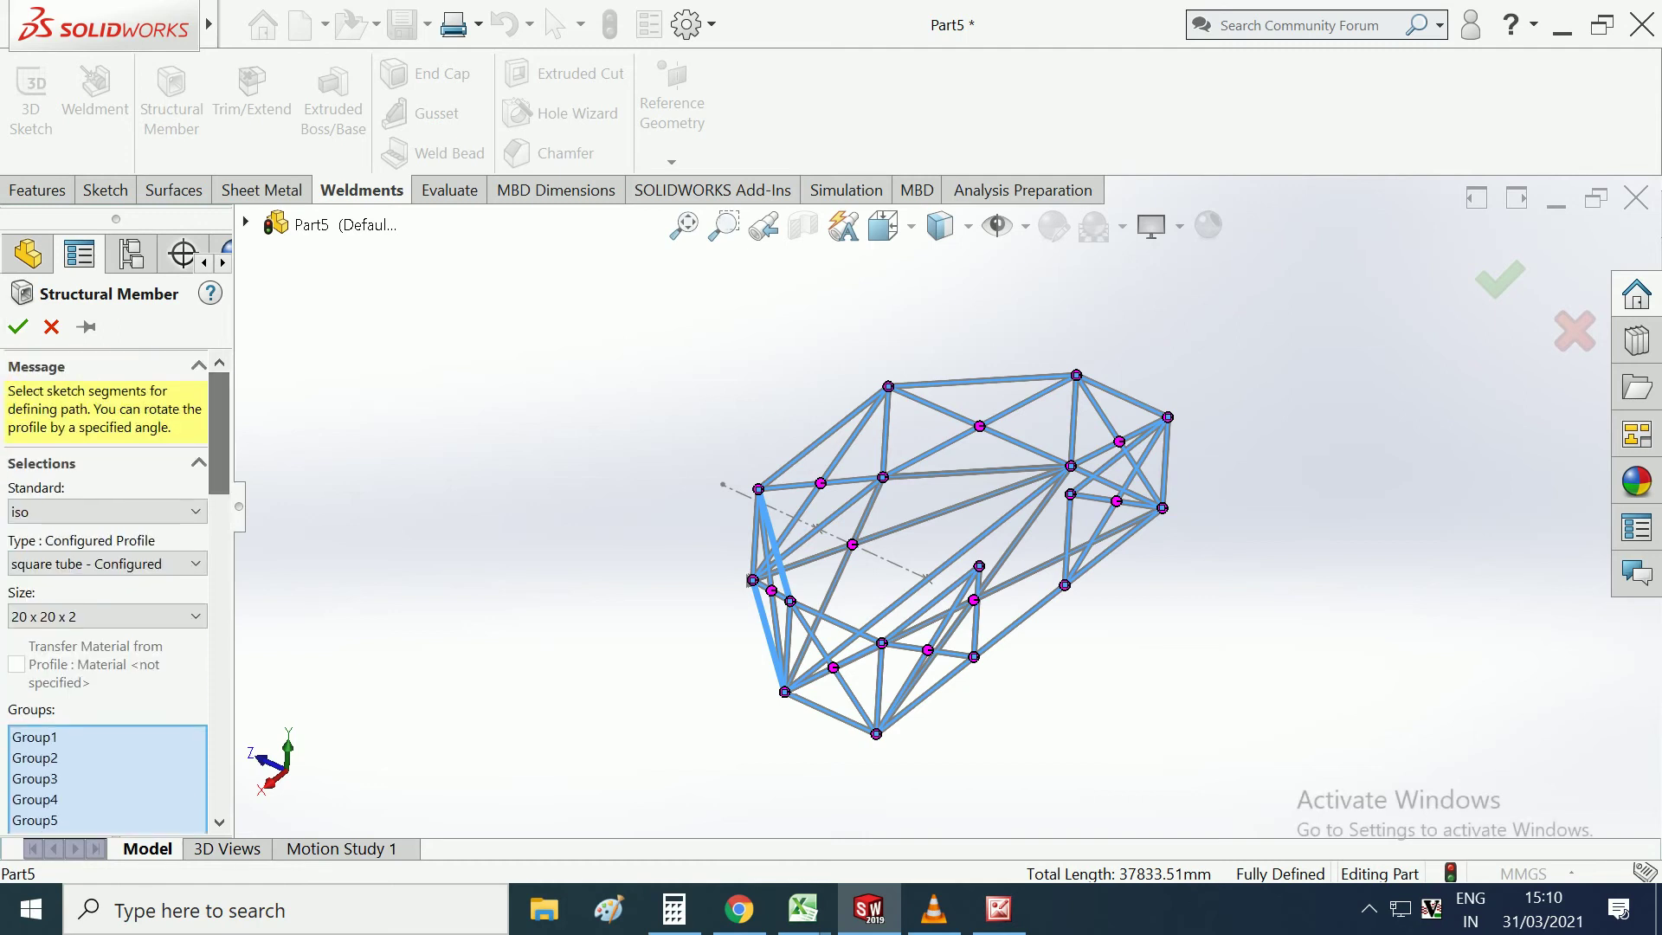
# Change the tube size to 30 x 30 x 2.6 and finish the structural members.
pyautogui.click(107, 616)
pyautogui.click(70, 724)
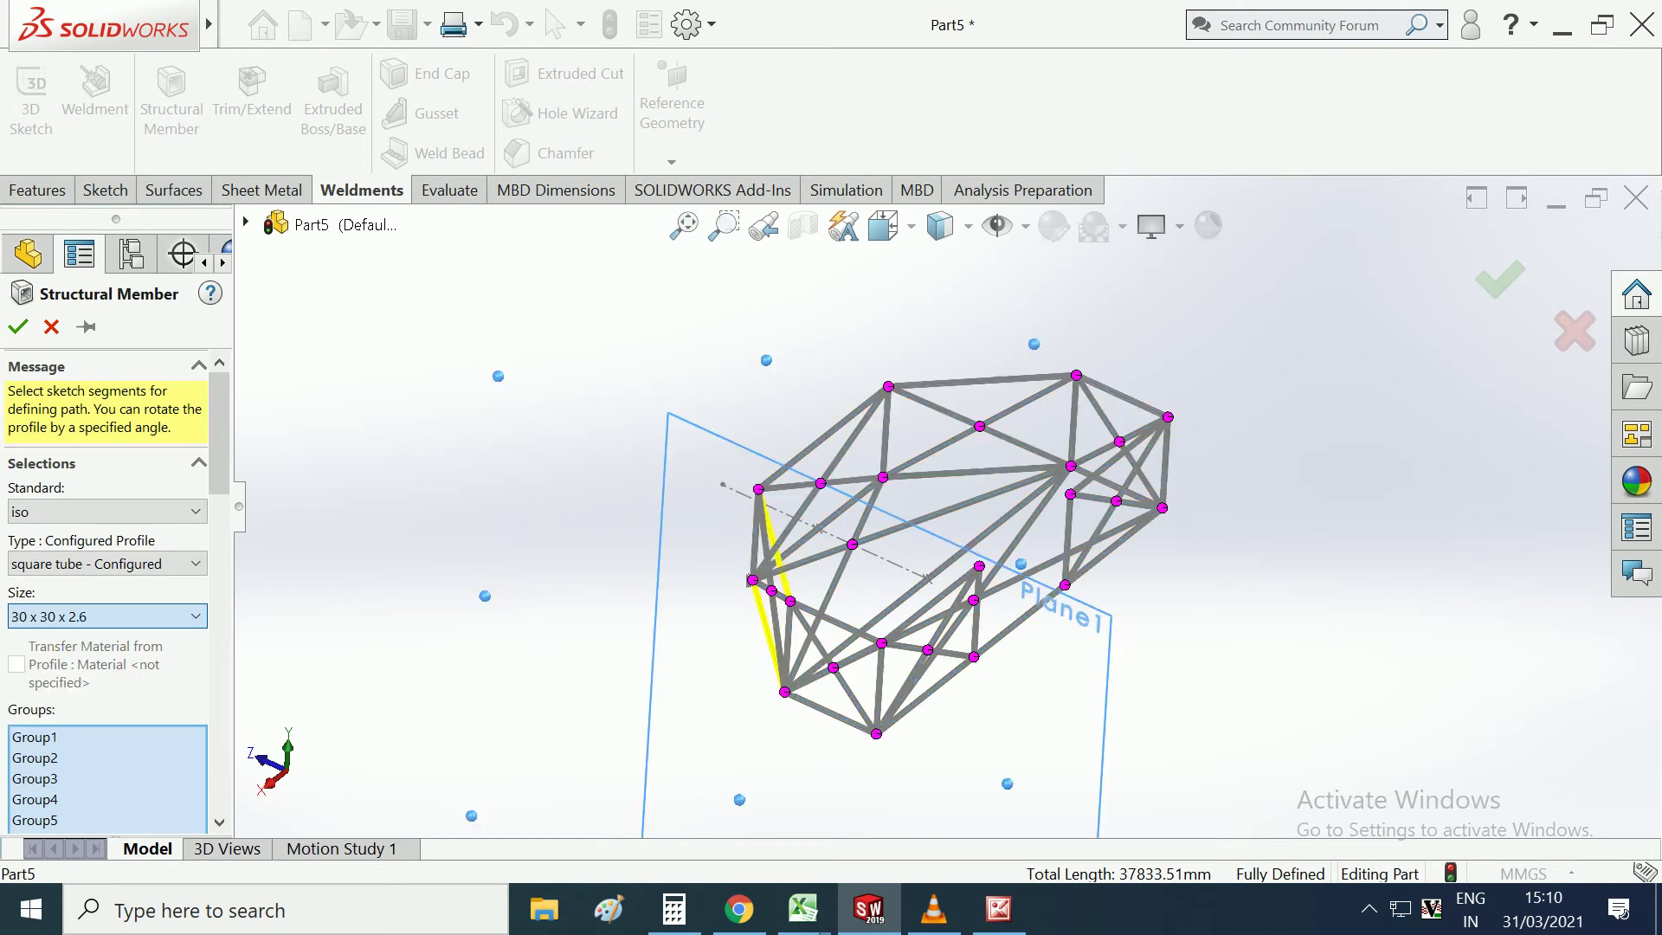
pyautogui.click(749, 580)
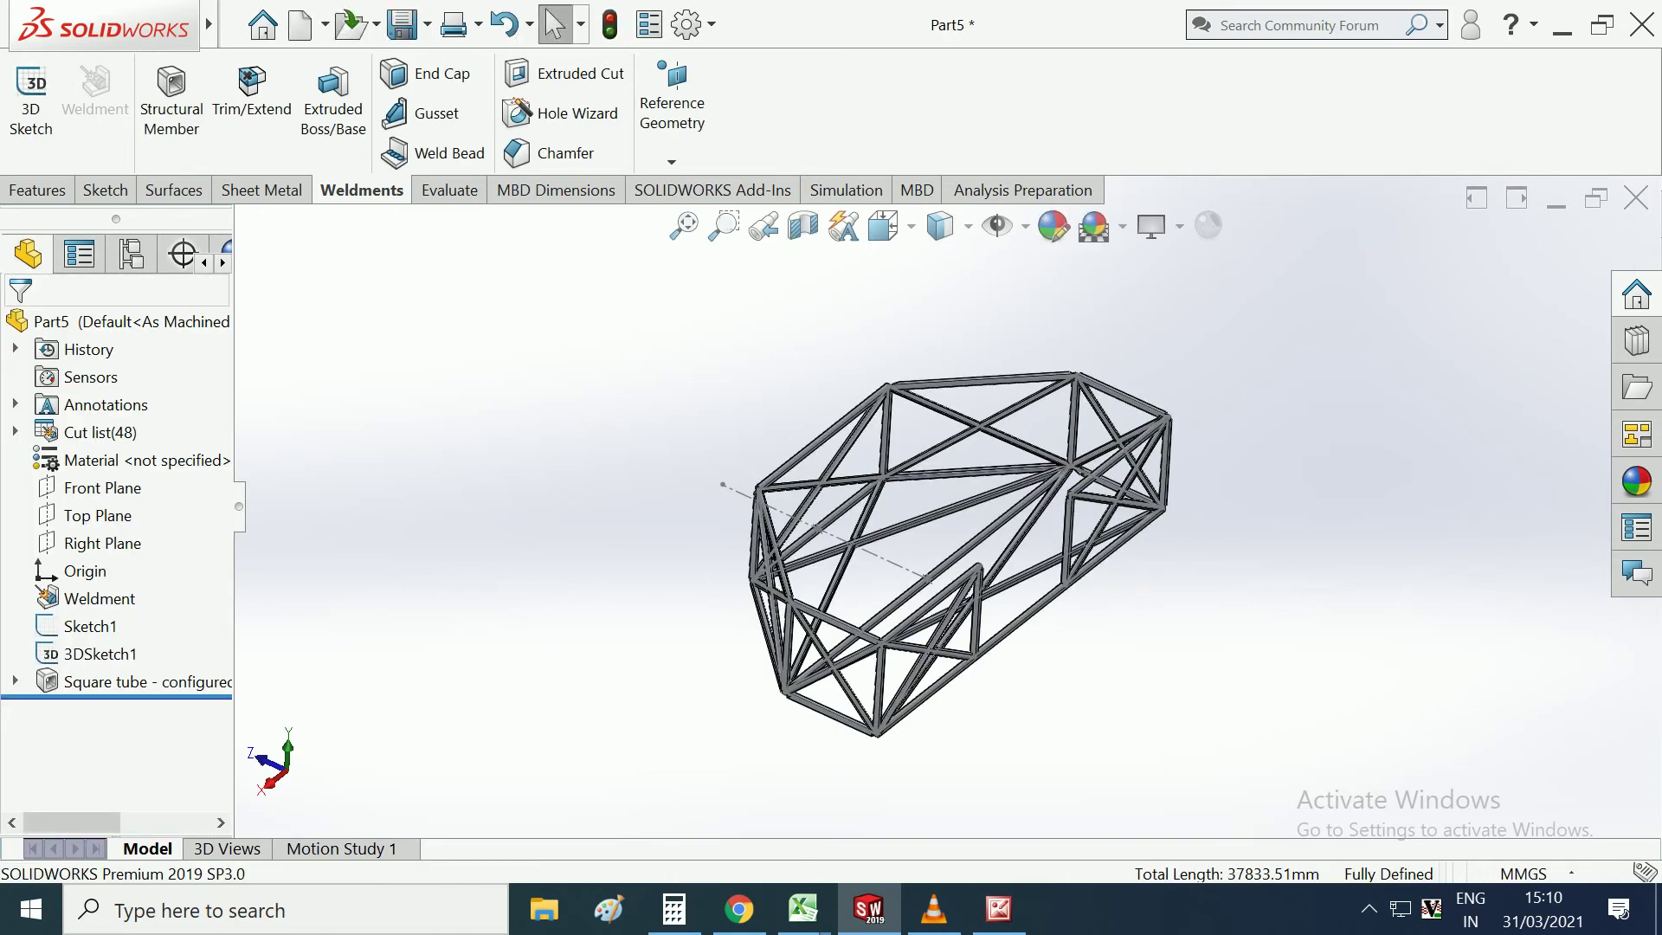
pyautogui.scroll(-5, 814, 572)
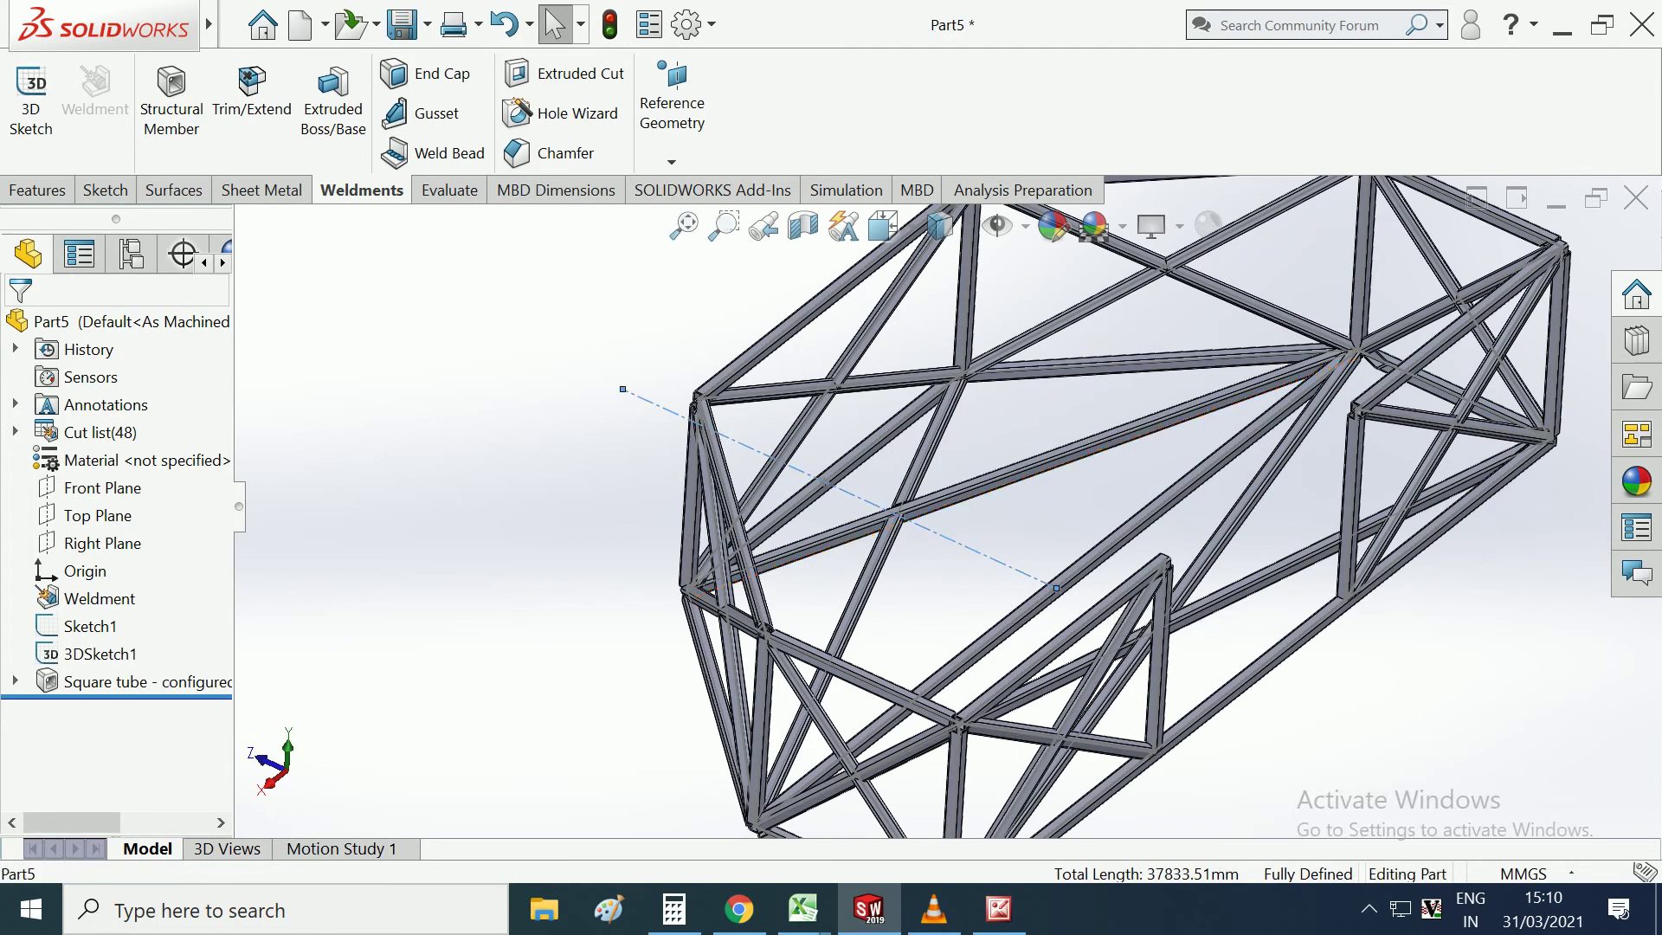
# Hide Sketch1 and orbit the frame to inspect the tubes.
pyautogui.rightClick(983, 549)
pyautogui.click(1040, 518)
pyautogui.scroll(2, 1039, 520)
pyautogui.scroll(2, 1039, 519)
pyautogui.moveTo(1039, 519); pyautogui.dragTo(1351, 554, button='middle')
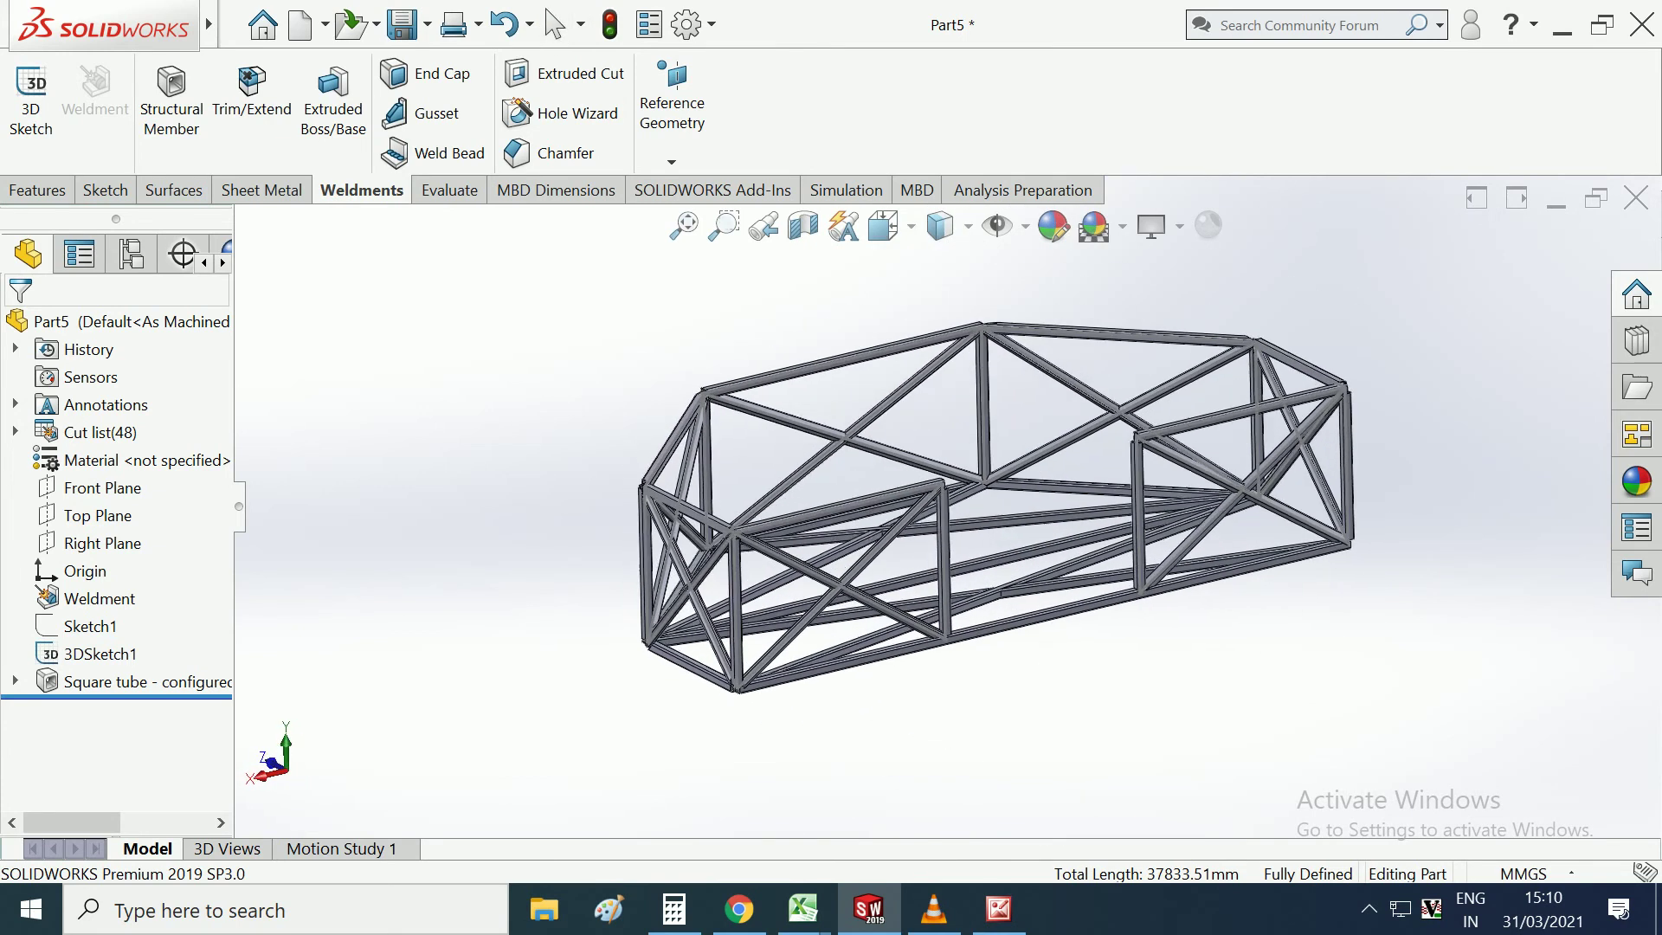
pyautogui.scroll(-2, 1082, 372)
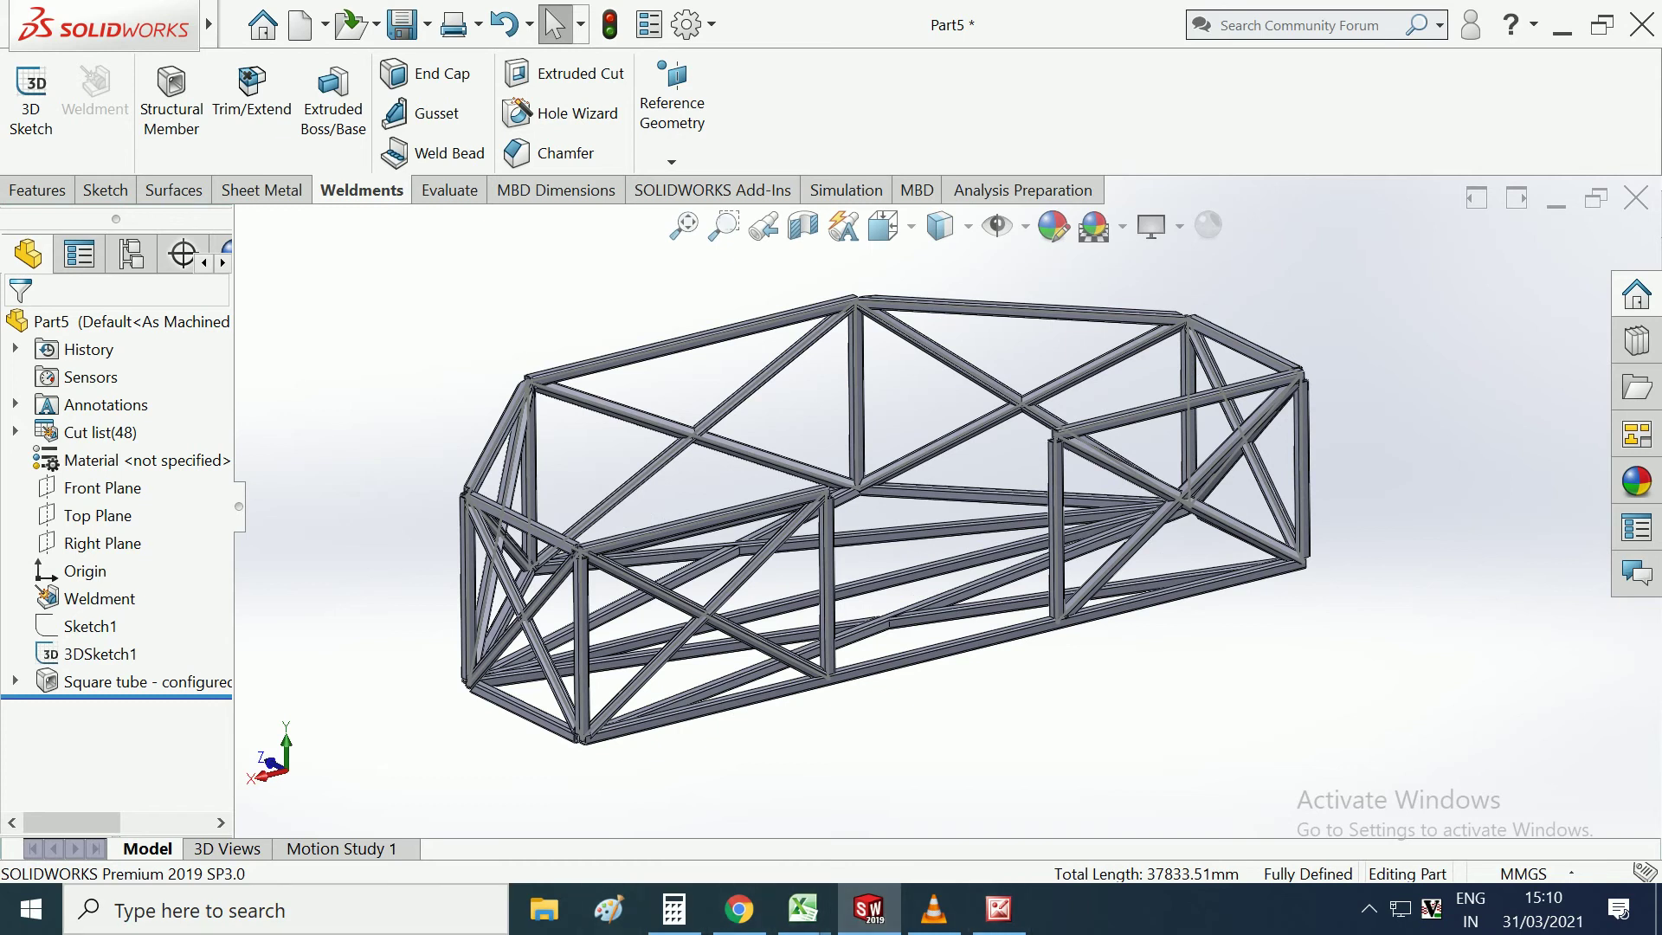
pyautogui.scroll(2, 719, 485)
pyautogui.hotkey('ctrl', 'Left')
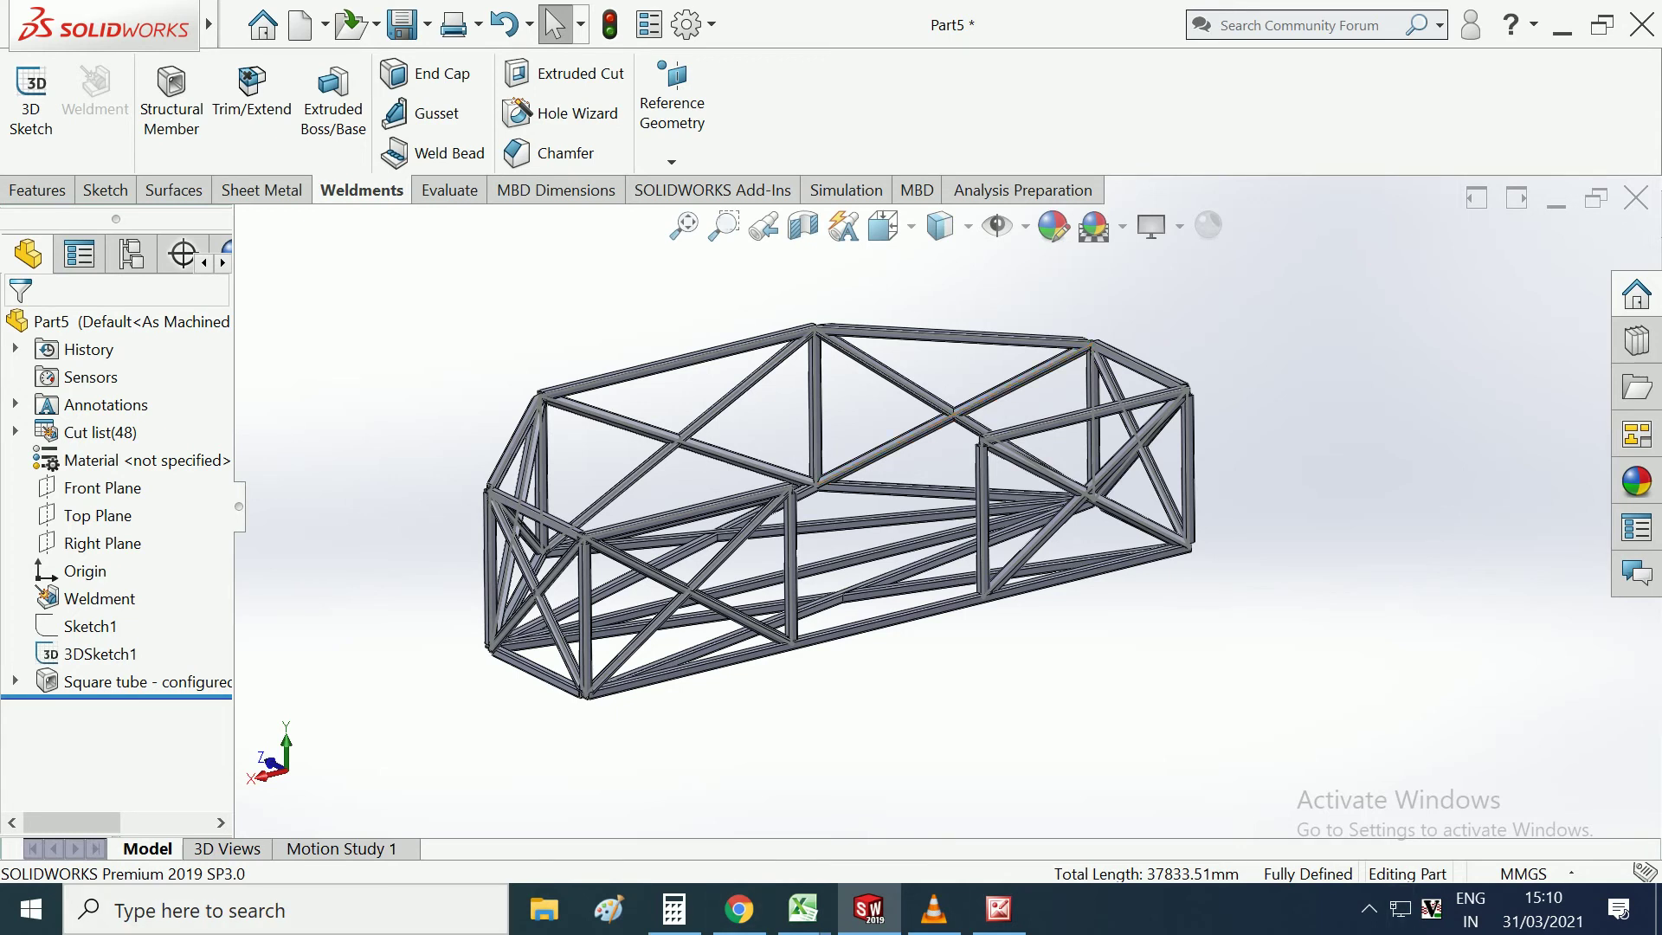
pyautogui.scroll(-3, 814, 463)
pyautogui.scroll(-3, 813, 463)
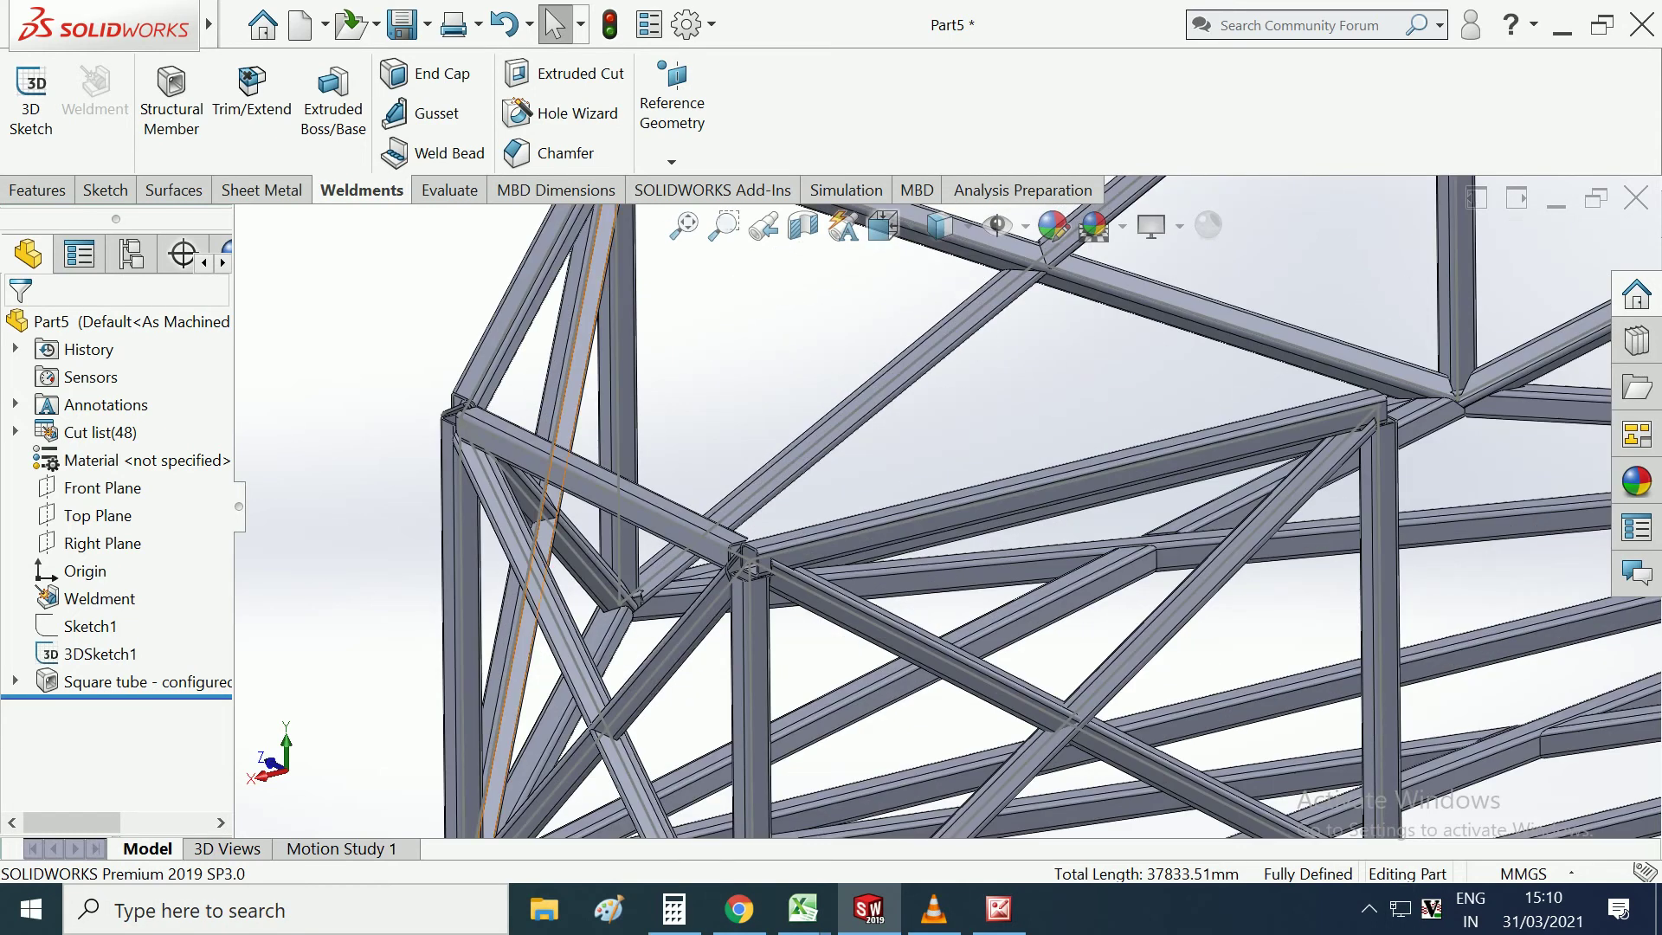
# Hide 3DSketch1 so only the square tubes remain, inspecting the frame from several angles.
pyautogui.rightClick(547, 446)
pyautogui.click(587, 459)
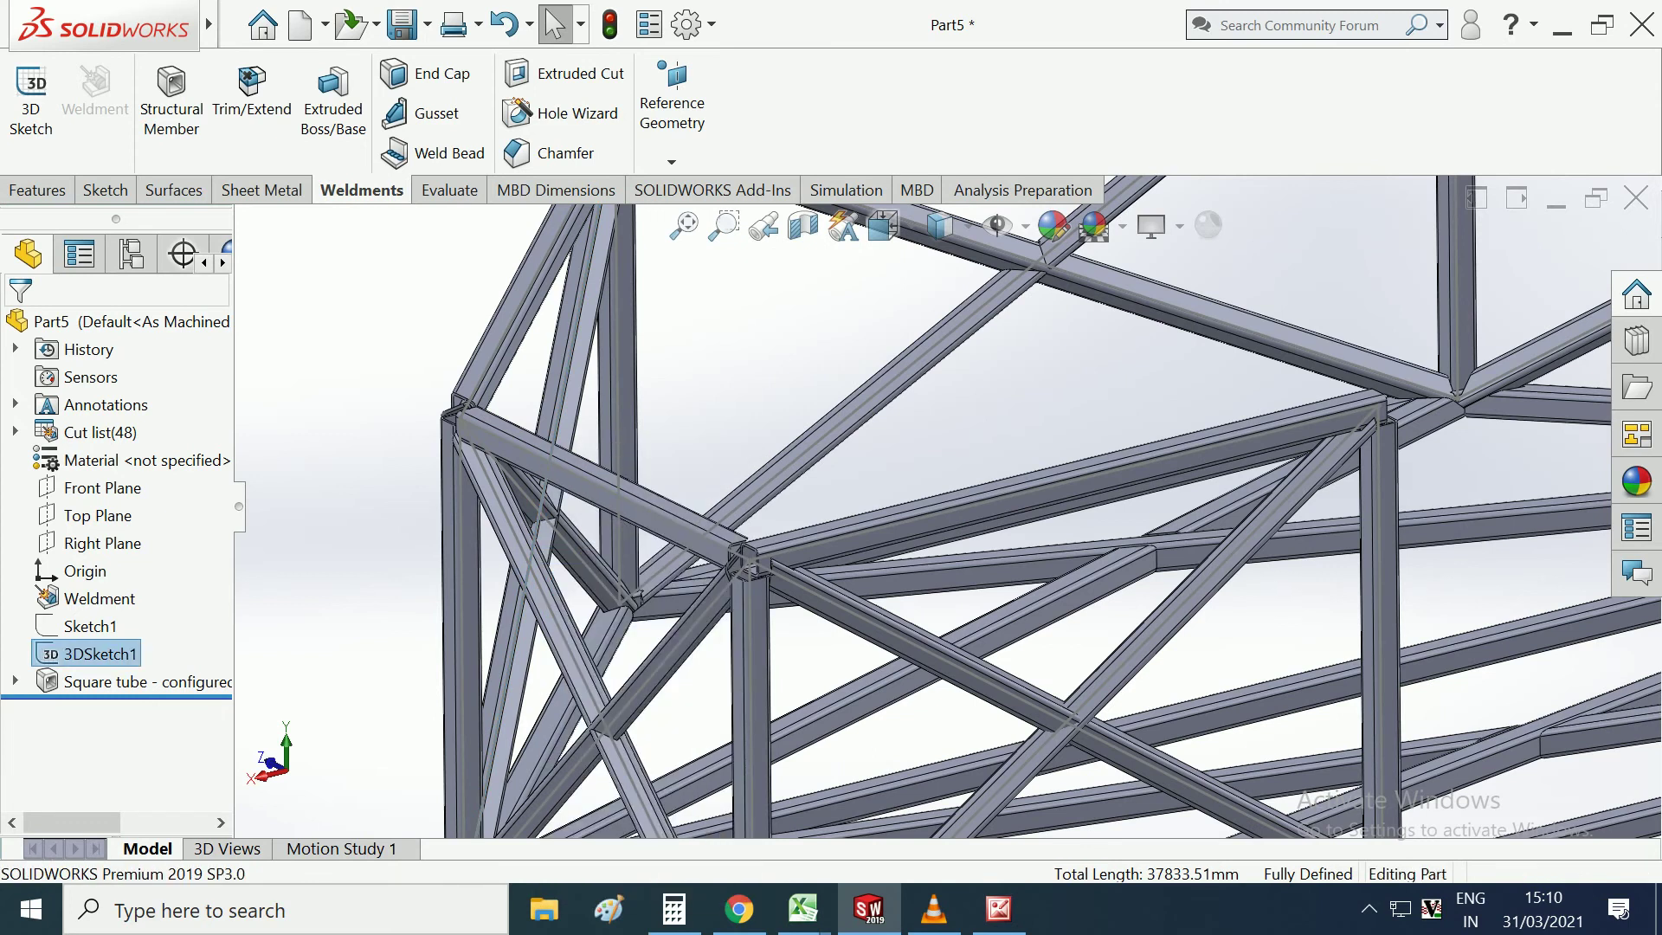
pyautogui.scroll(3, 845, 684)
pyautogui.scroll(3, 844, 684)
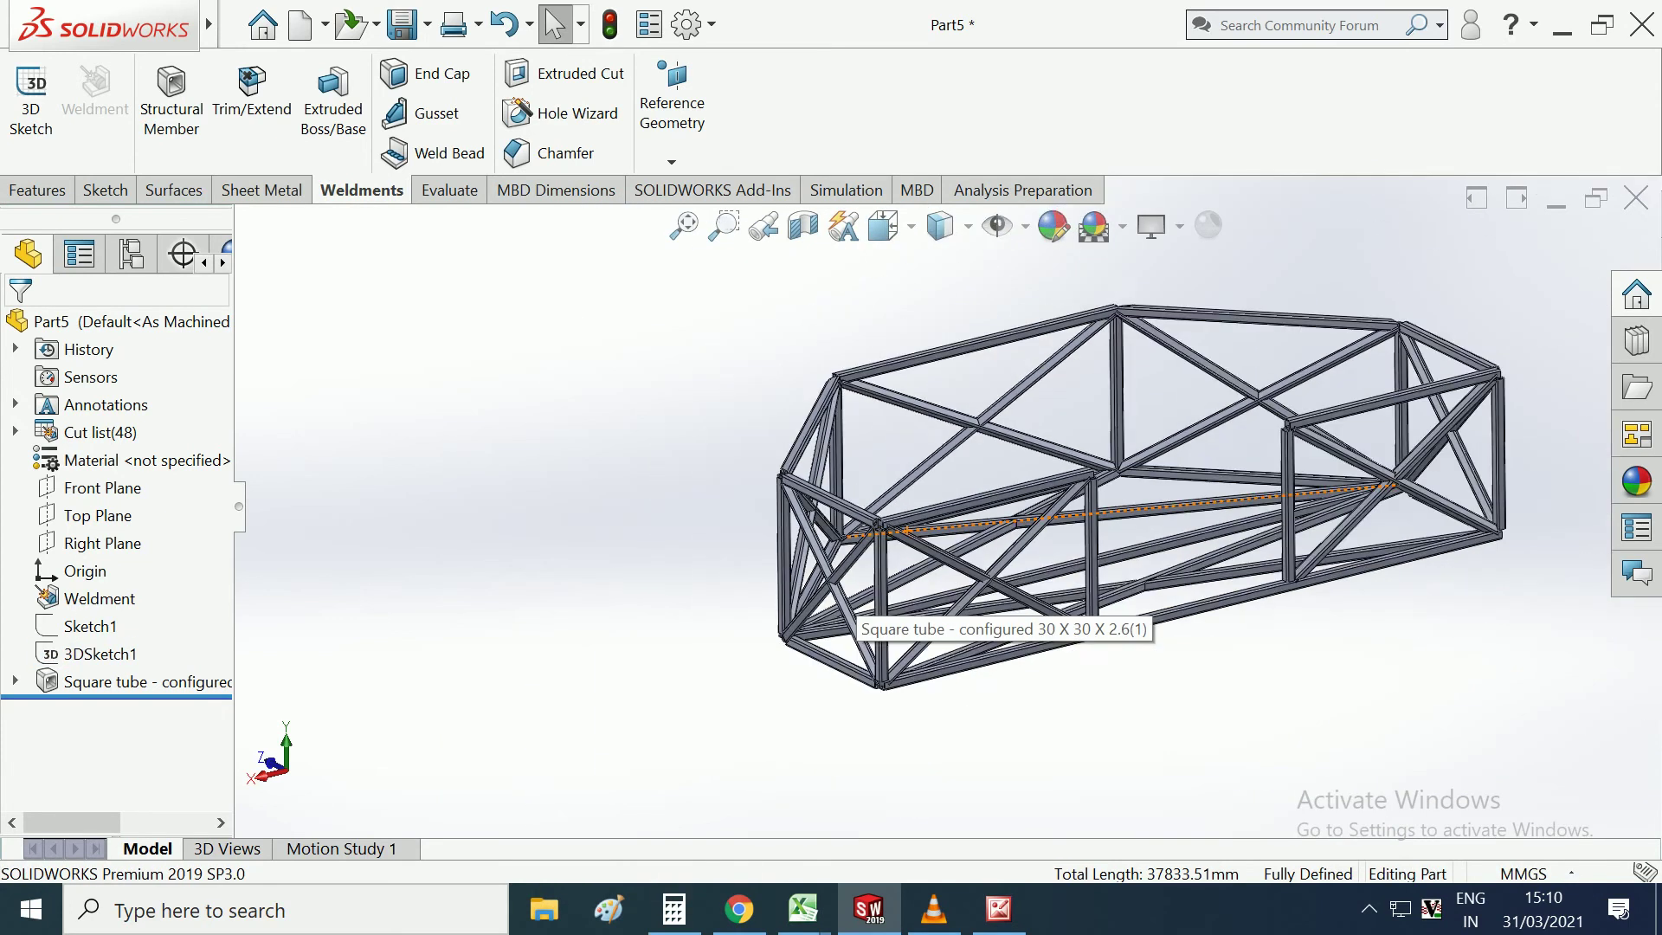
pyautogui.moveTo(953, 485); pyautogui.dragTo(870, 452, button='middle')
pyautogui.scroll(-2, 871, 452)
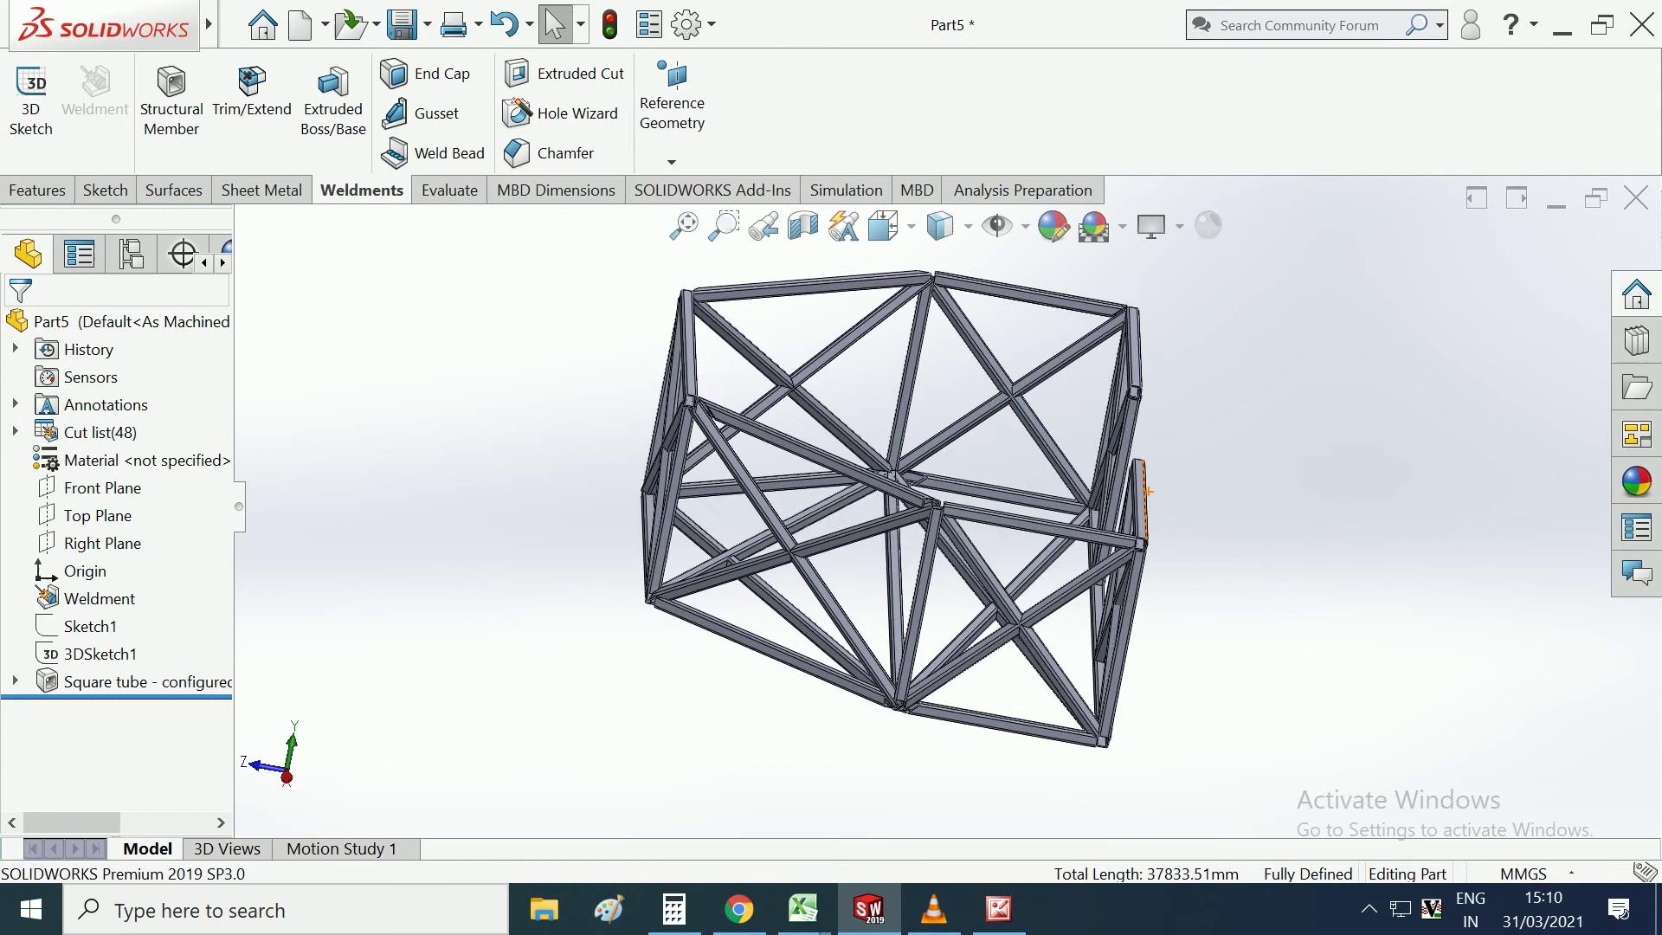
pyautogui.scroll(-3, 870, 452)
pyautogui.scroll(2, 870, 452)
pyautogui.scroll(2, 870, 452)
pyautogui.scroll(2, 871, 452)
pyautogui.scroll(1, 870, 452)
pyautogui.moveTo(918, 606); pyautogui.dragTo(822, 537, button='middle')
pyautogui.scroll(-3, 865, 563)
pyautogui.scroll(-1, 764, 489)
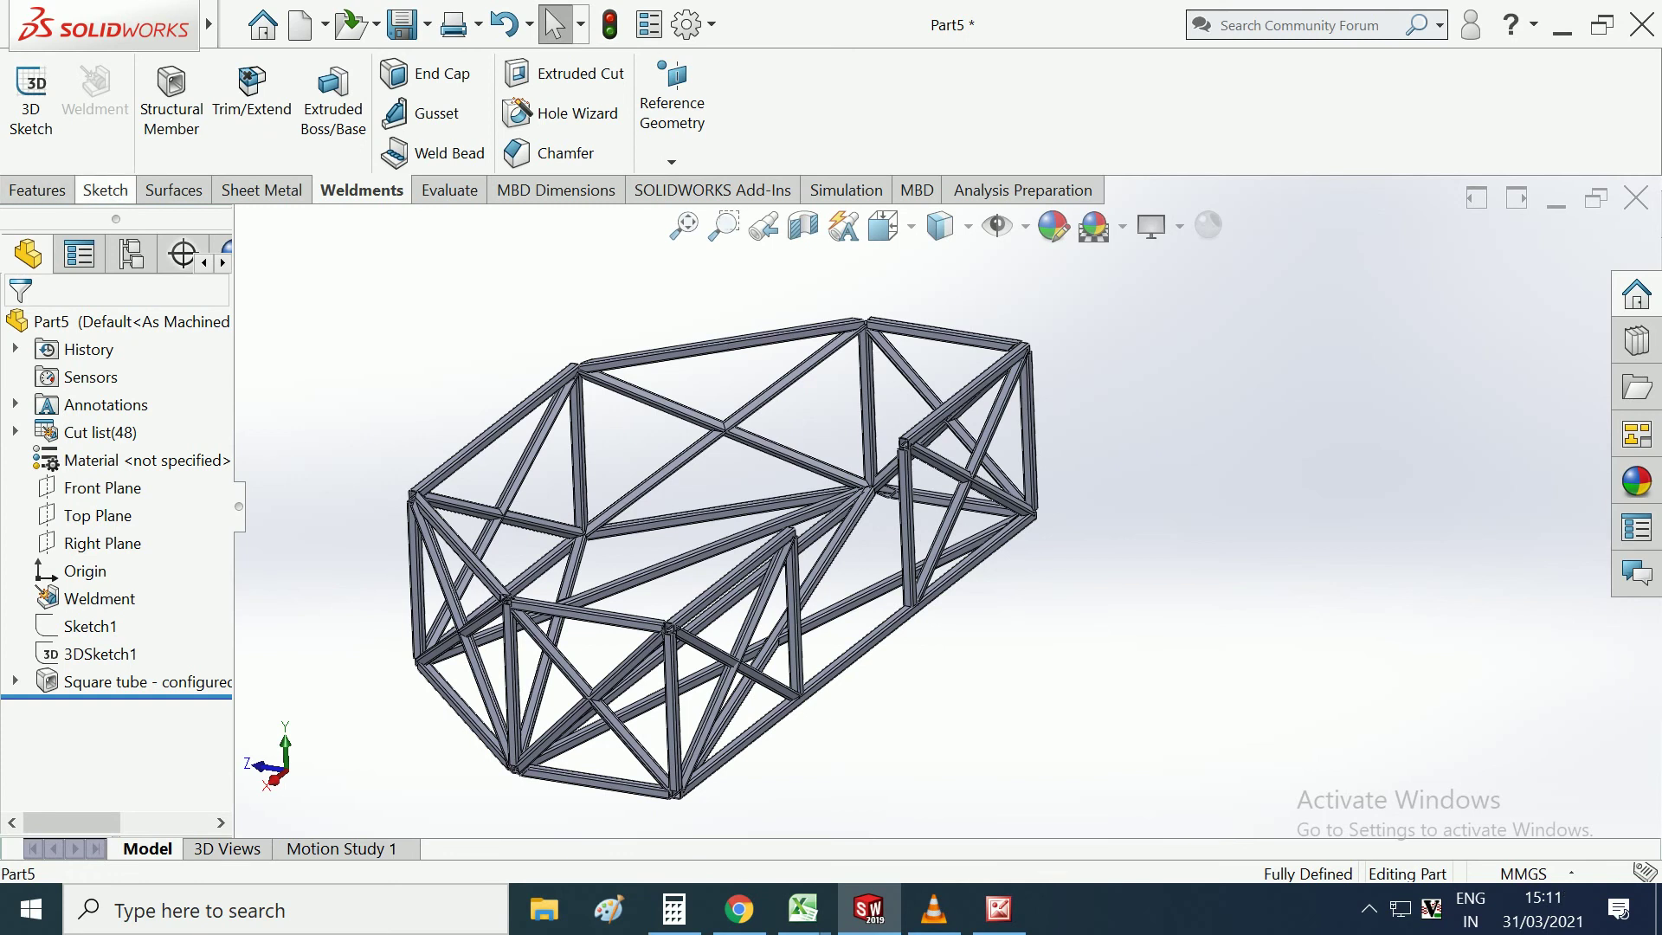
pyautogui.click(846, 190)
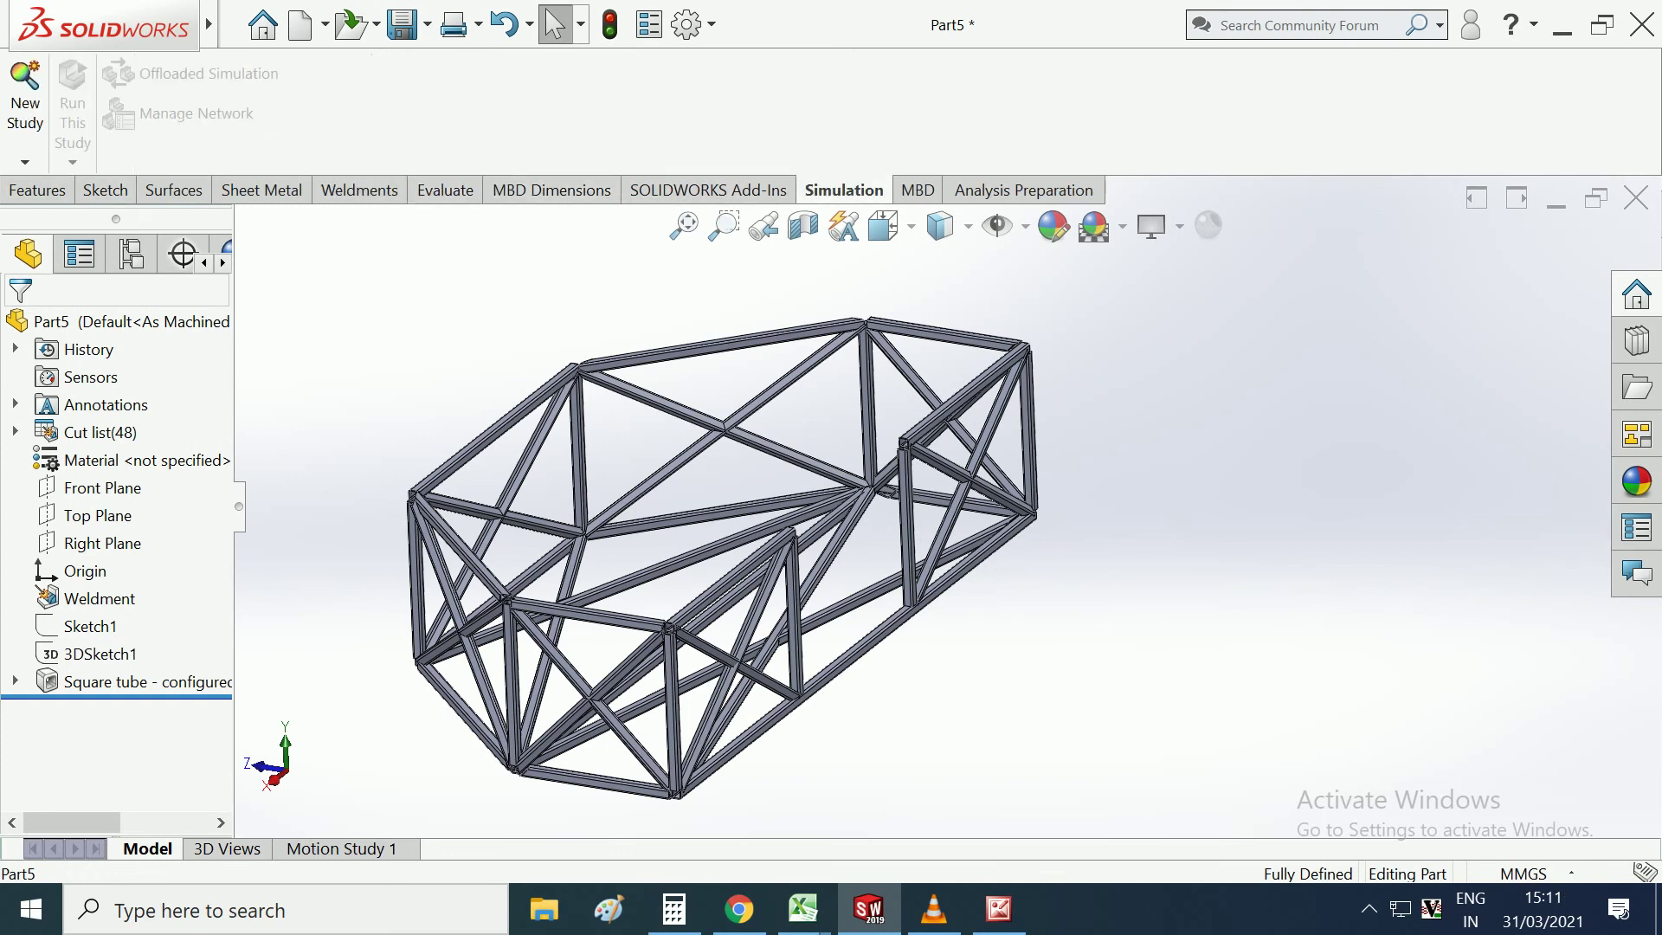
# Create a new Static study named Static 1 for the truss frame.
pyautogui.click(25, 162)
pyautogui.click(25, 162)
pyautogui.click(25, 162)
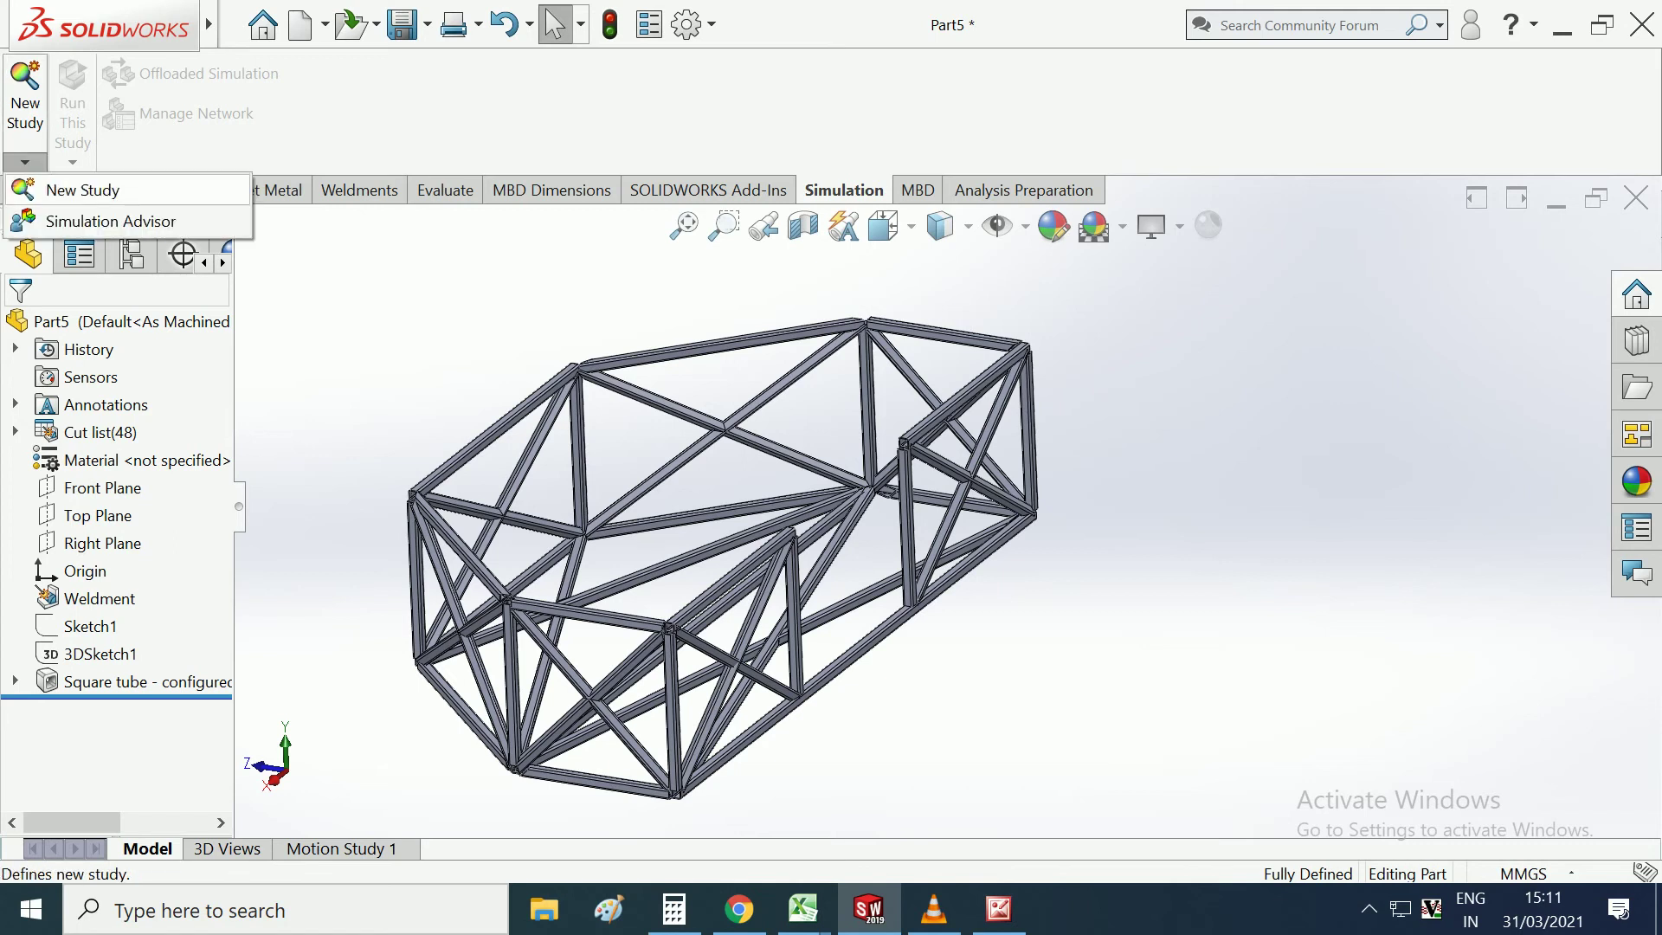
pyautogui.click(39, 190)
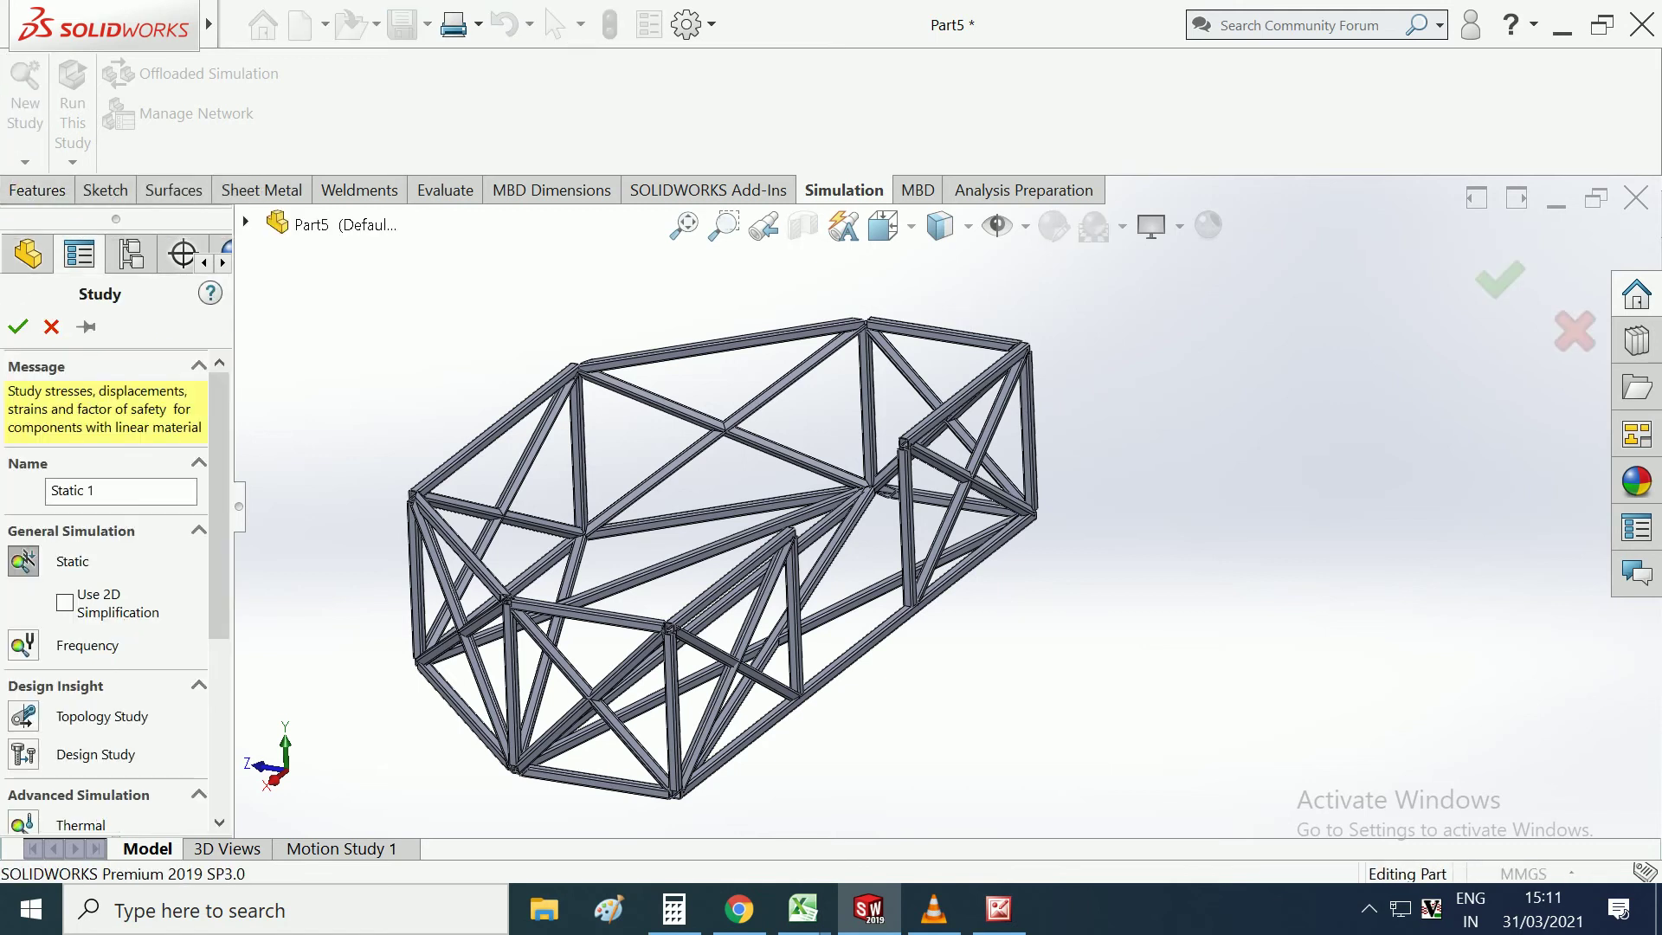
pyautogui.click(18, 326)
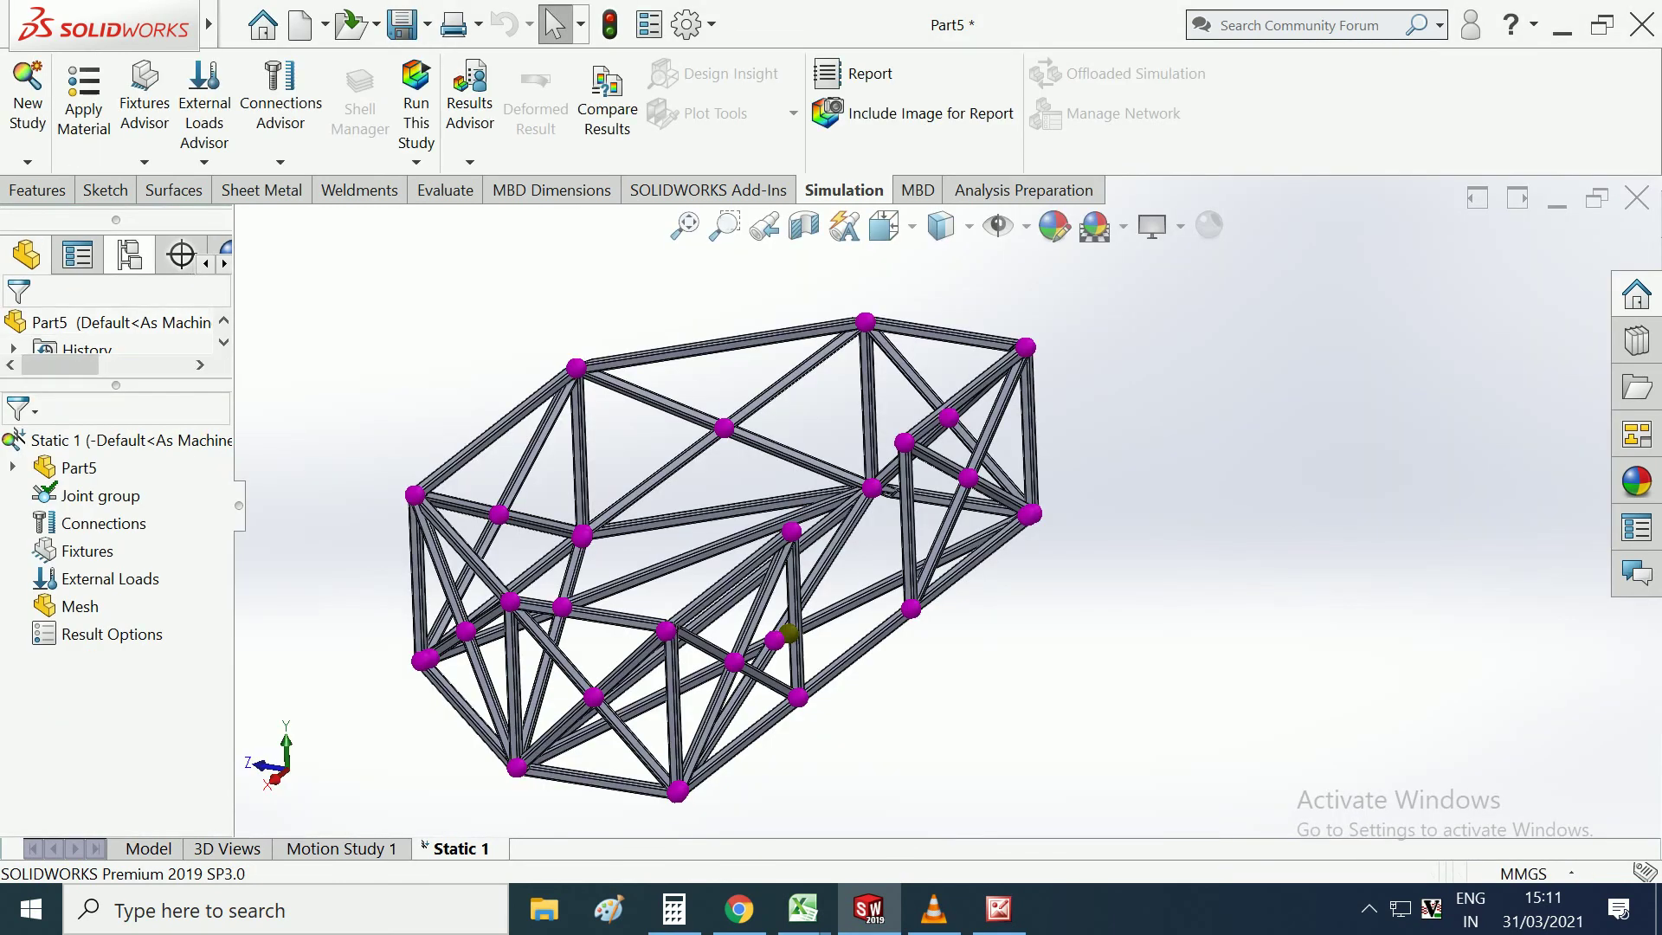
pyautogui.click(84, 108)
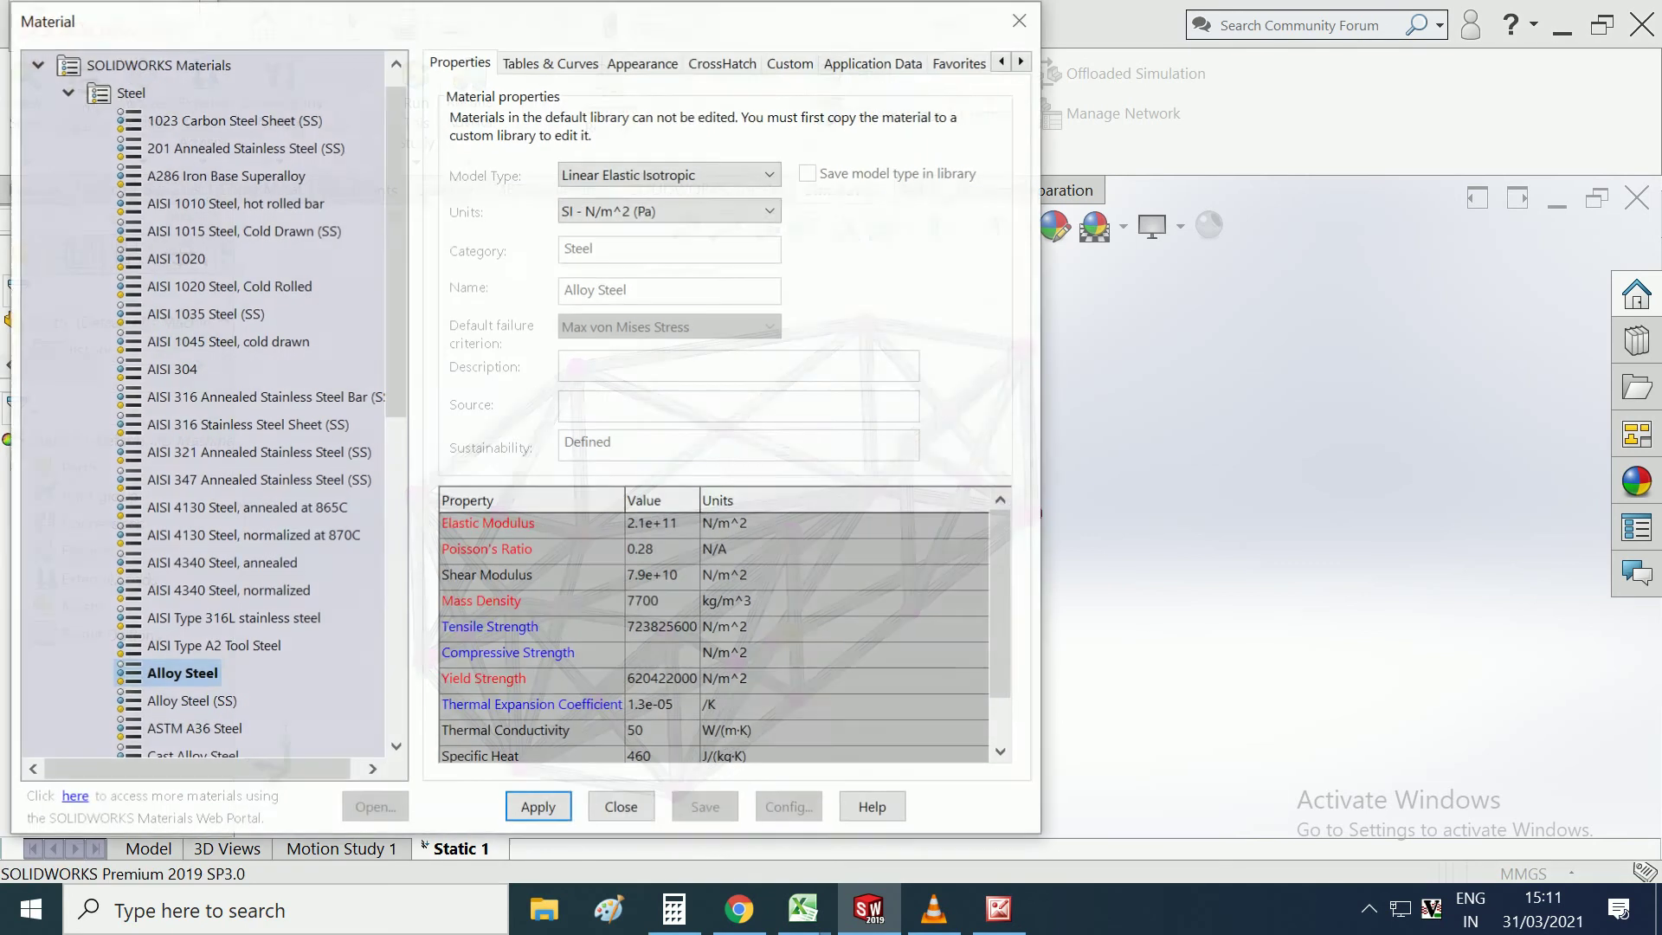
# Apply AISI 4130 Steel, normalized at 870C to the truss and close the library.
pyautogui.click(260, 535)
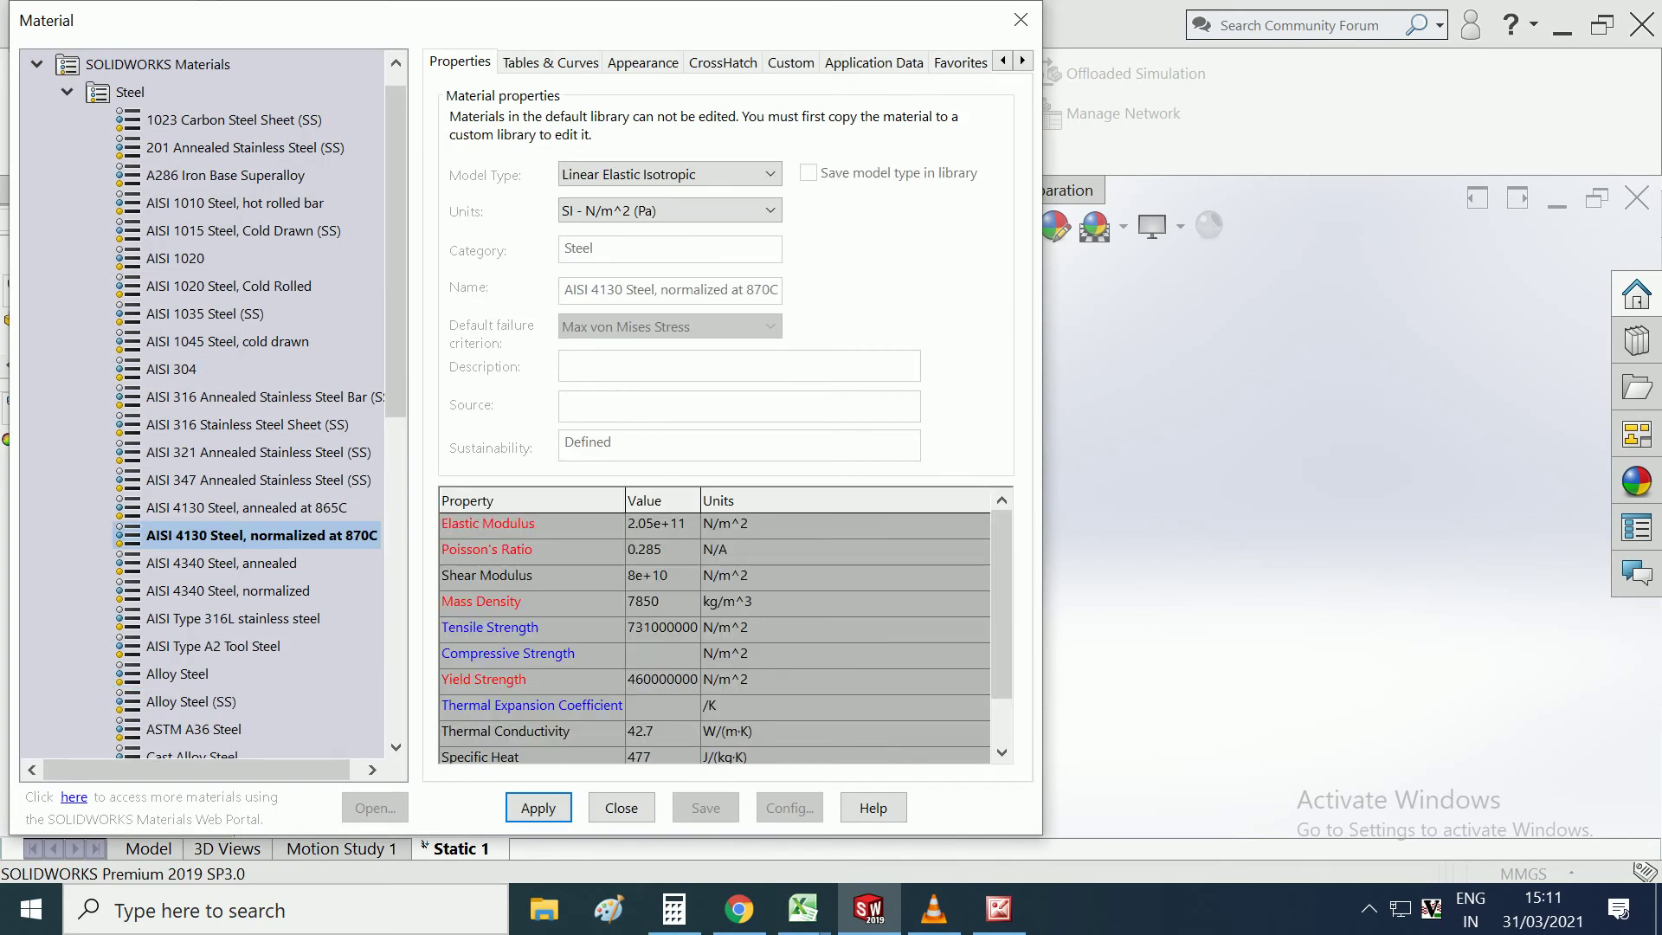
pyautogui.click(538, 808)
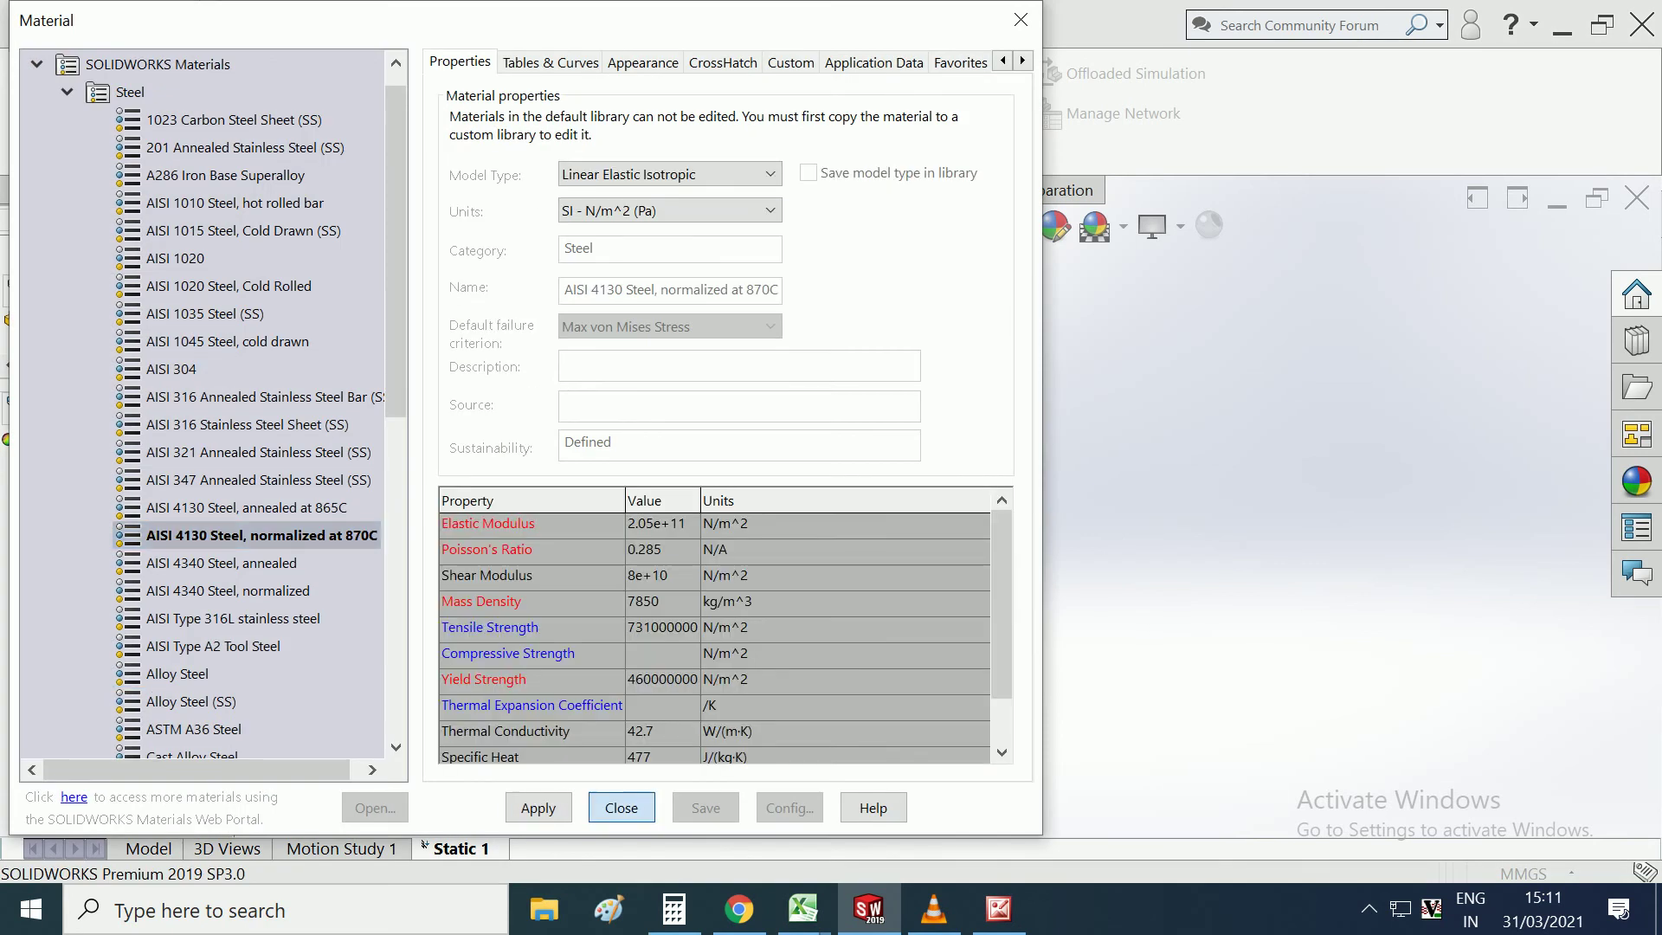
pyautogui.click(621, 808)
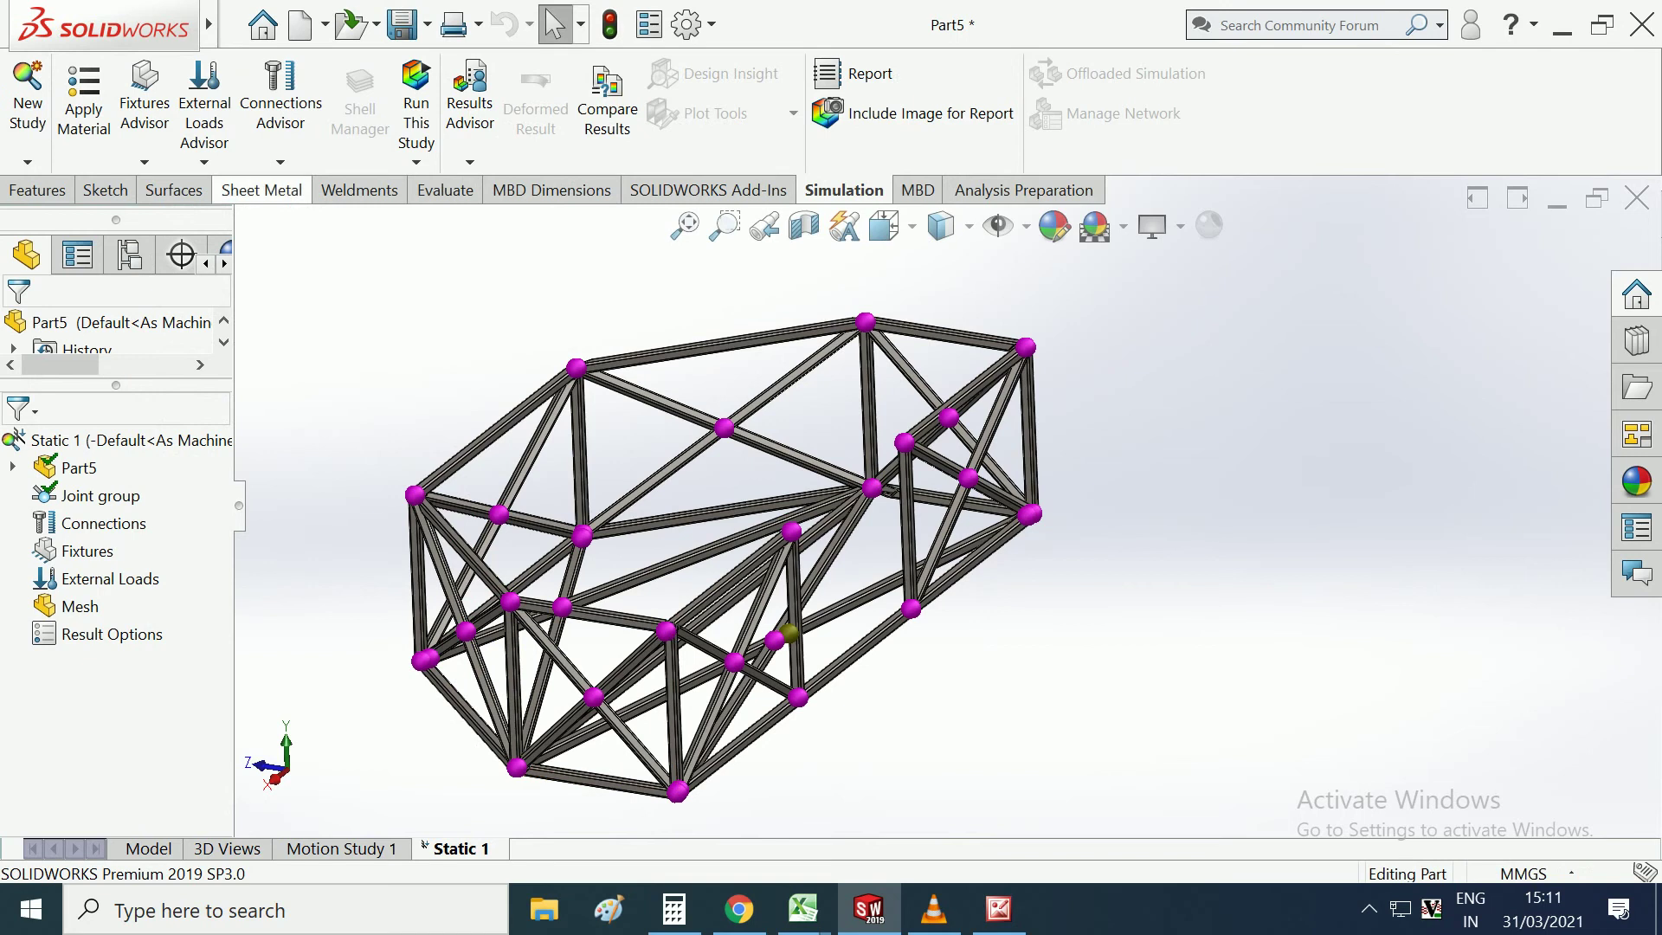
# Start a fixed-geometry fixture on bottom joints Joint<135,1>, Joint<77,1> and Joint<5,1>.
pyautogui.click(144, 162)
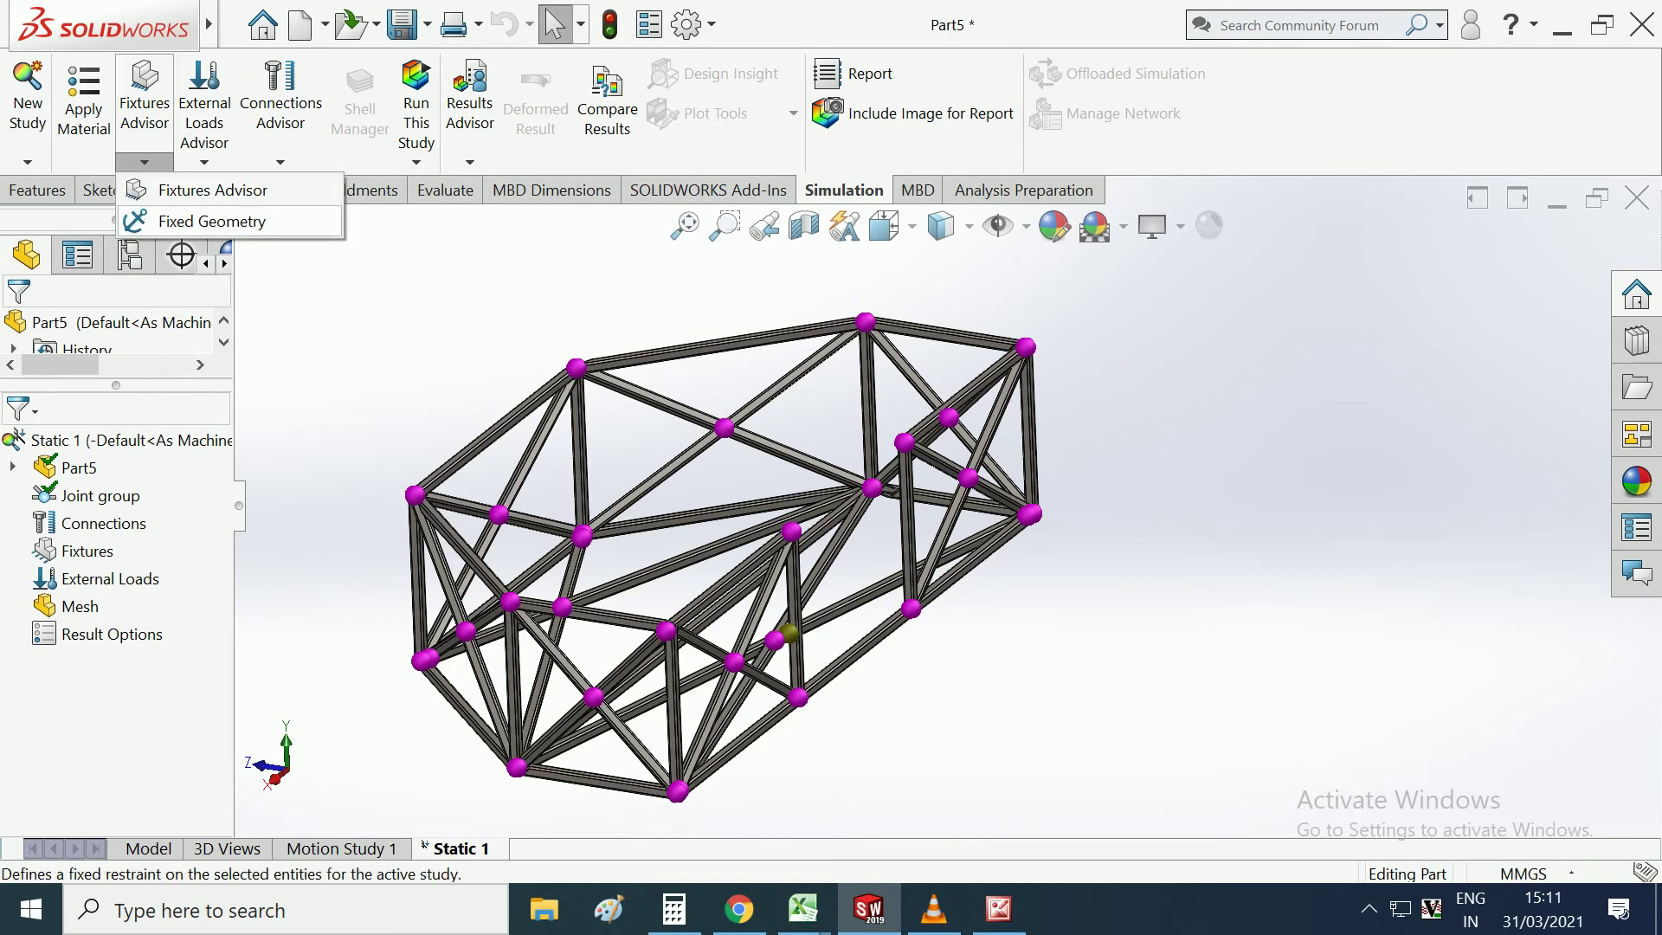
pyautogui.click(212, 221)
pyautogui.moveTo(719, 554); pyautogui.dragTo(779, 485, button='middle')
pyautogui.scroll(3, 779, 484)
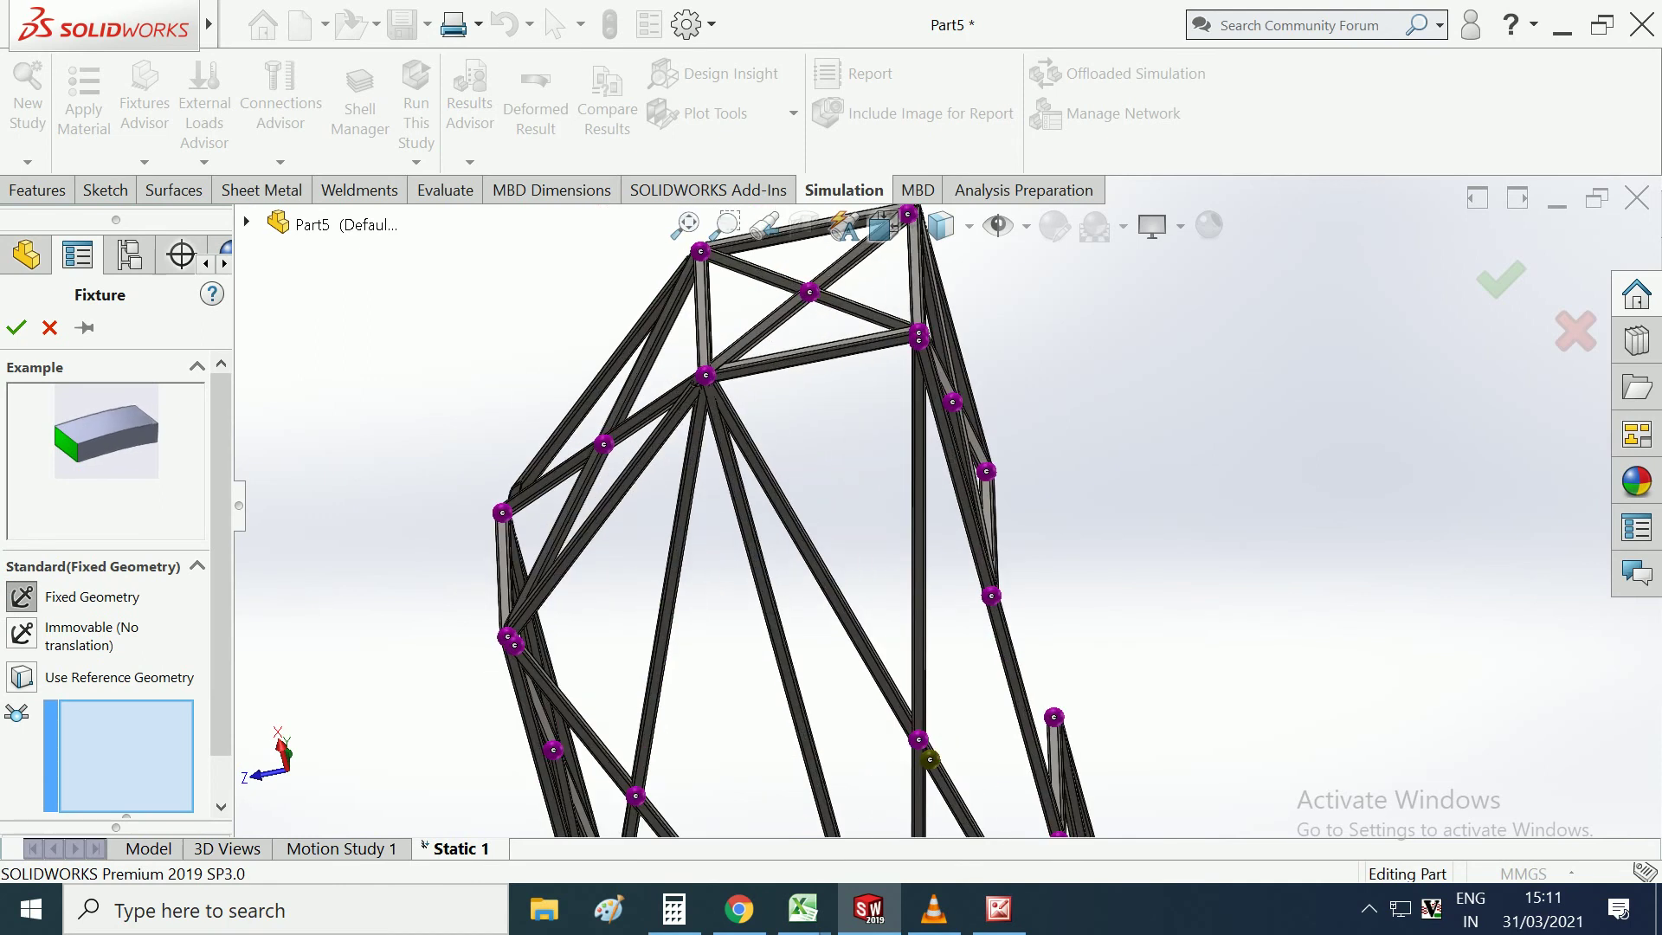
pyautogui.scroll(-3, 930, 390)
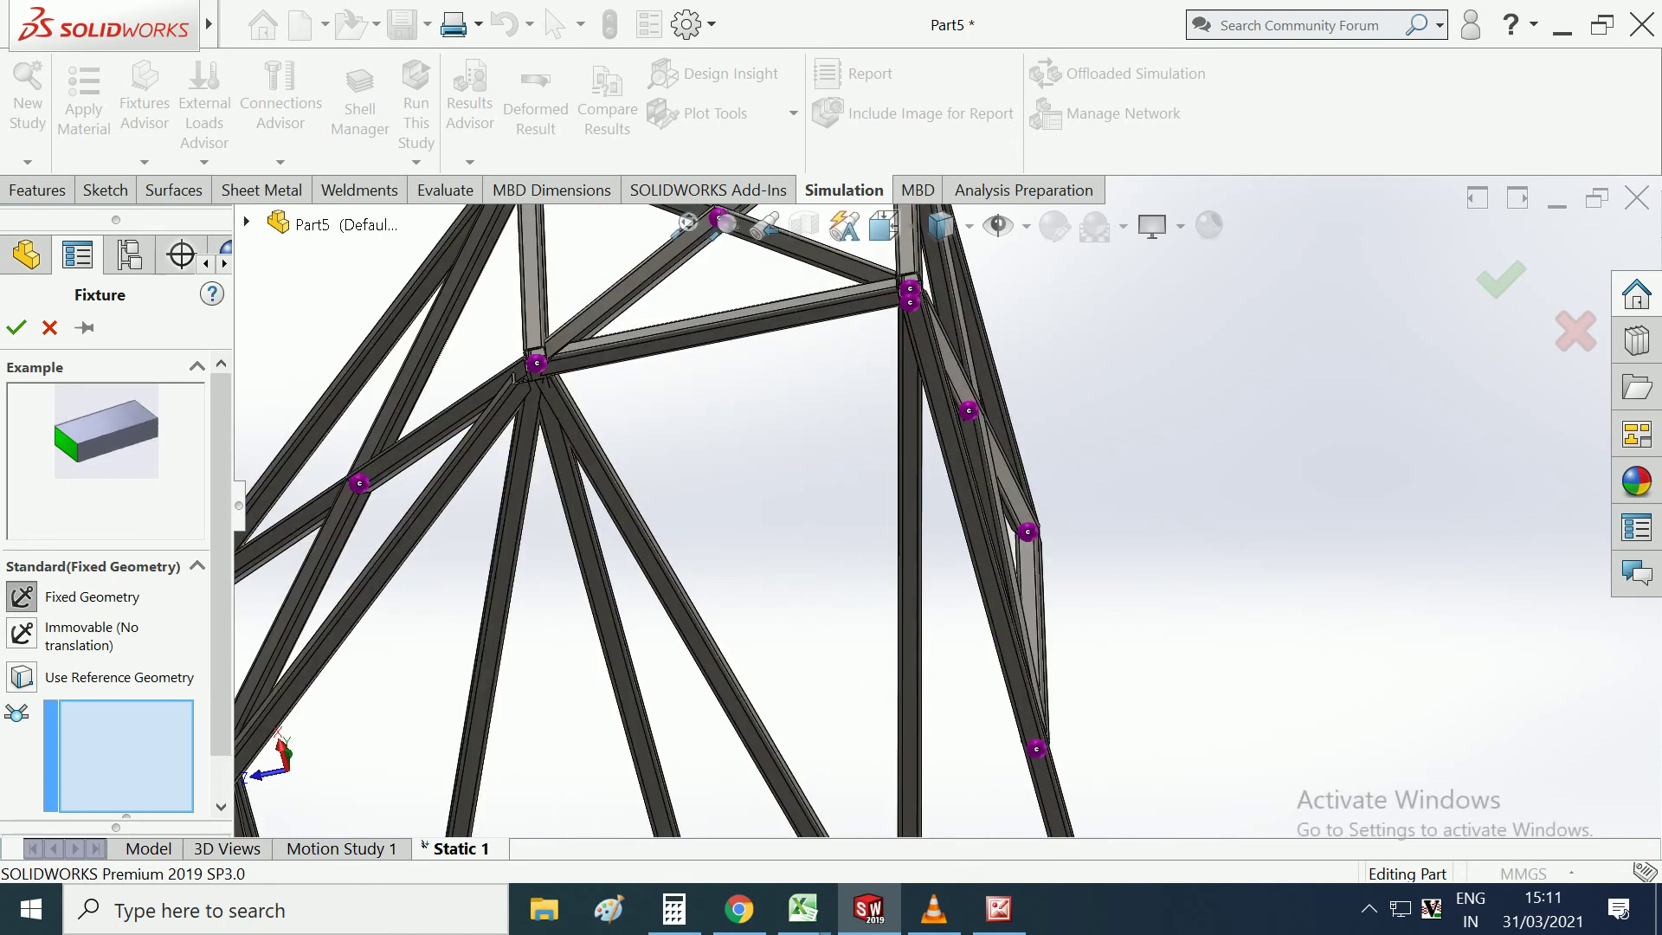
pyautogui.scroll(3, 948, 507)
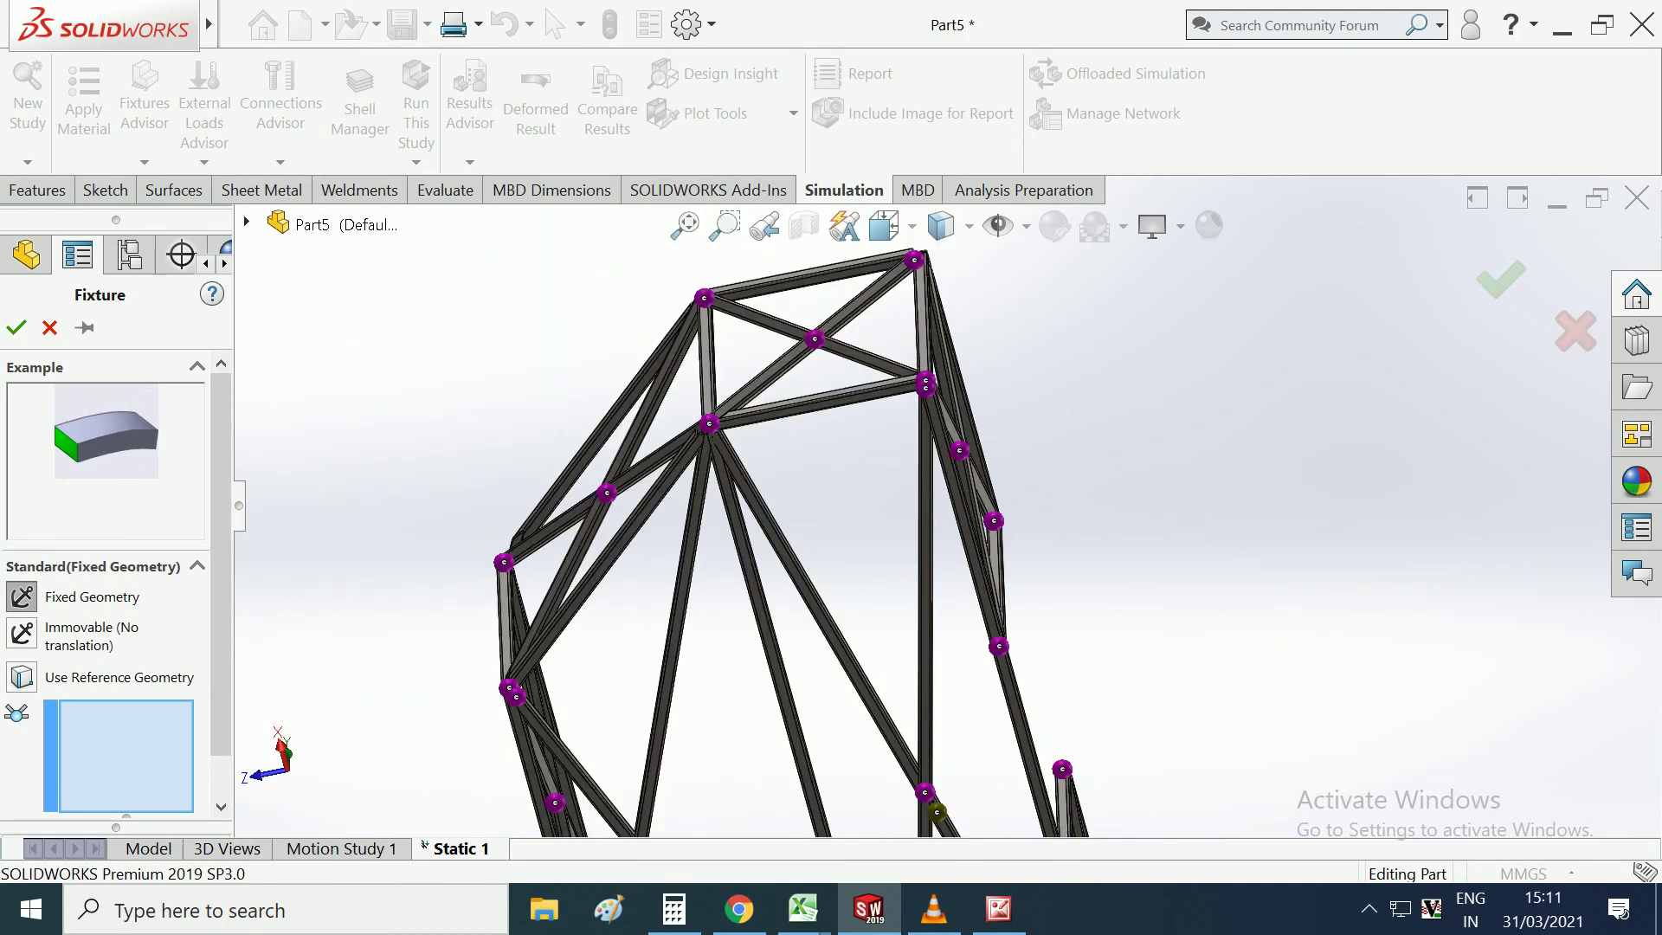
pyautogui.click(936, 811)
pyautogui.scroll(2, 927, 520)
pyautogui.scroll(2, 926, 520)
pyautogui.scroll(-2, 927, 519)
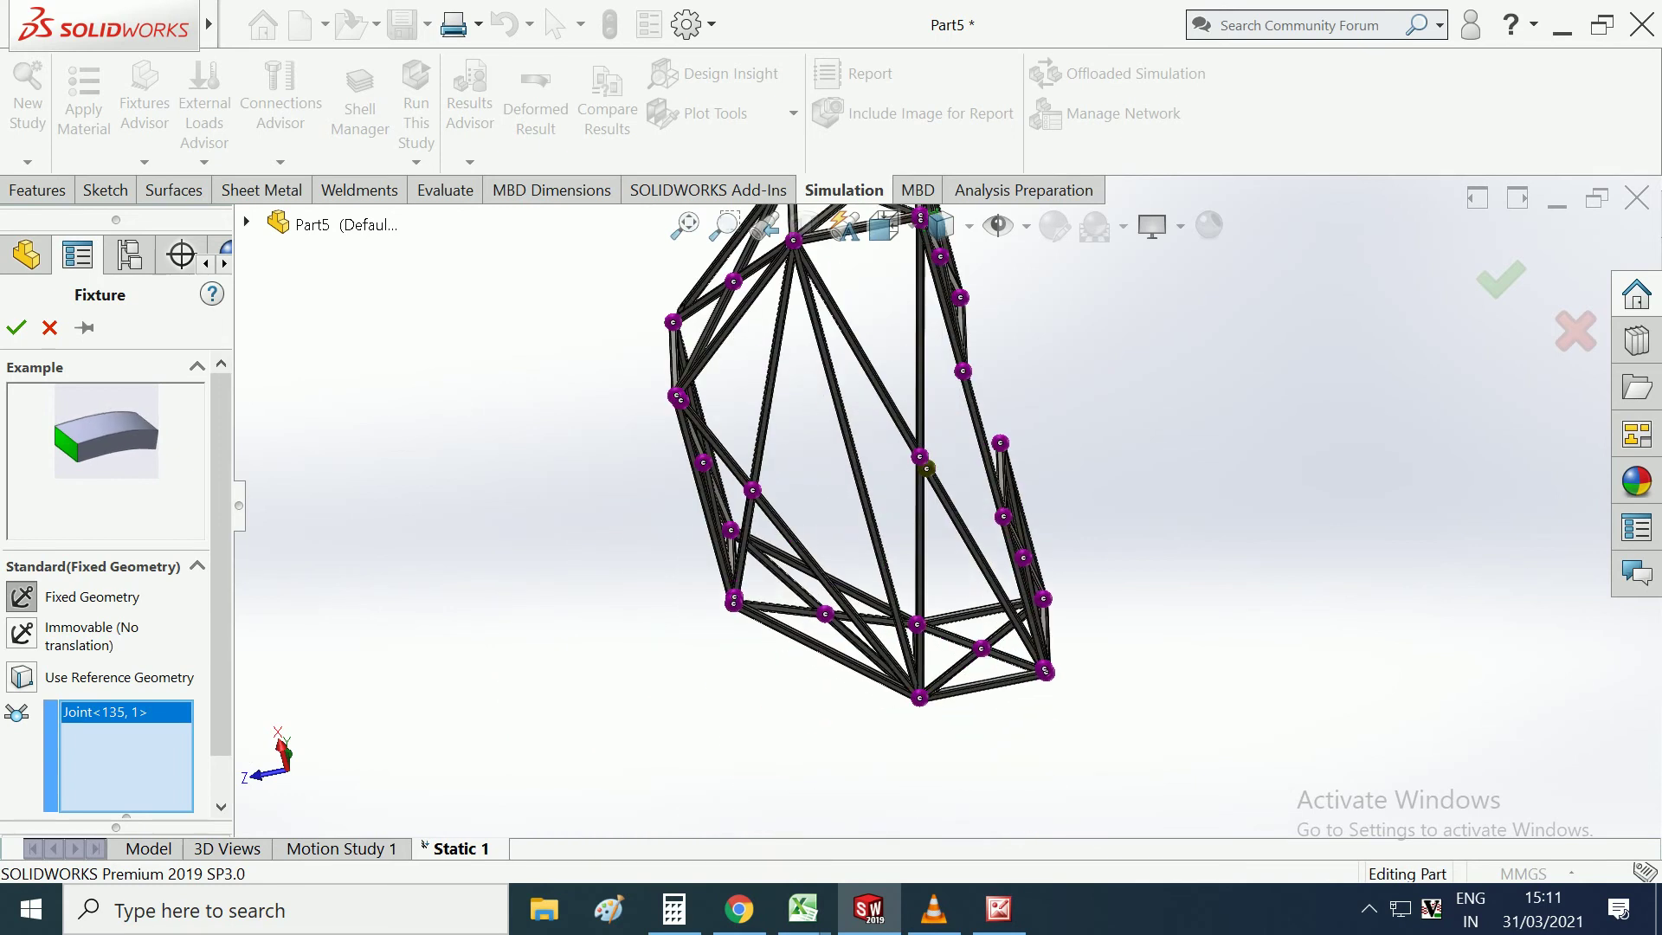
pyautogui.moveTo(866, 468)
pyautogui.mouseDown(button='middle')
pyautogui.moveTo(996, 485)
pyautogui.moveTo(961, 468)
pyautogui.mouseUp(button='middle')
pyautogui.scroll(-3, 953, 432)
pyautogui.scroll(-2, 952, 433)
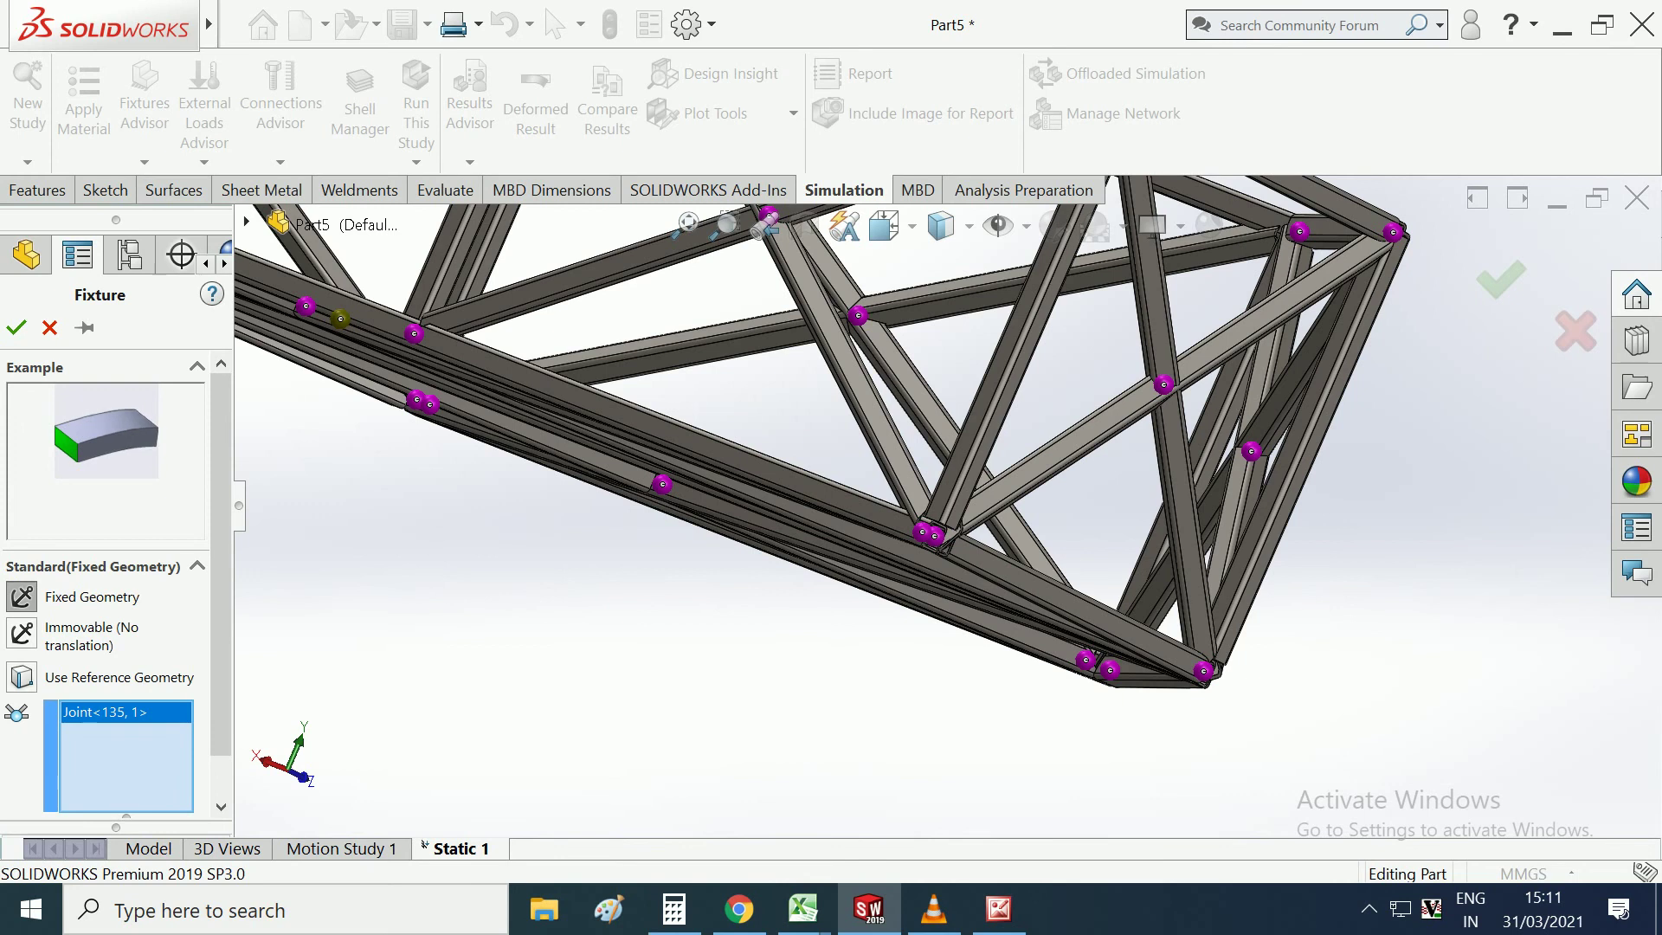
pyautogui.moveTo(865, 468)
pyautogui.mouseDown(button='middle')
pyautogui.moveTo(909, 520)
pyautogui.moveTo(952, 537)
pyautogui.mouseUp(button='middle')
pyautogui.click(1220, 292)
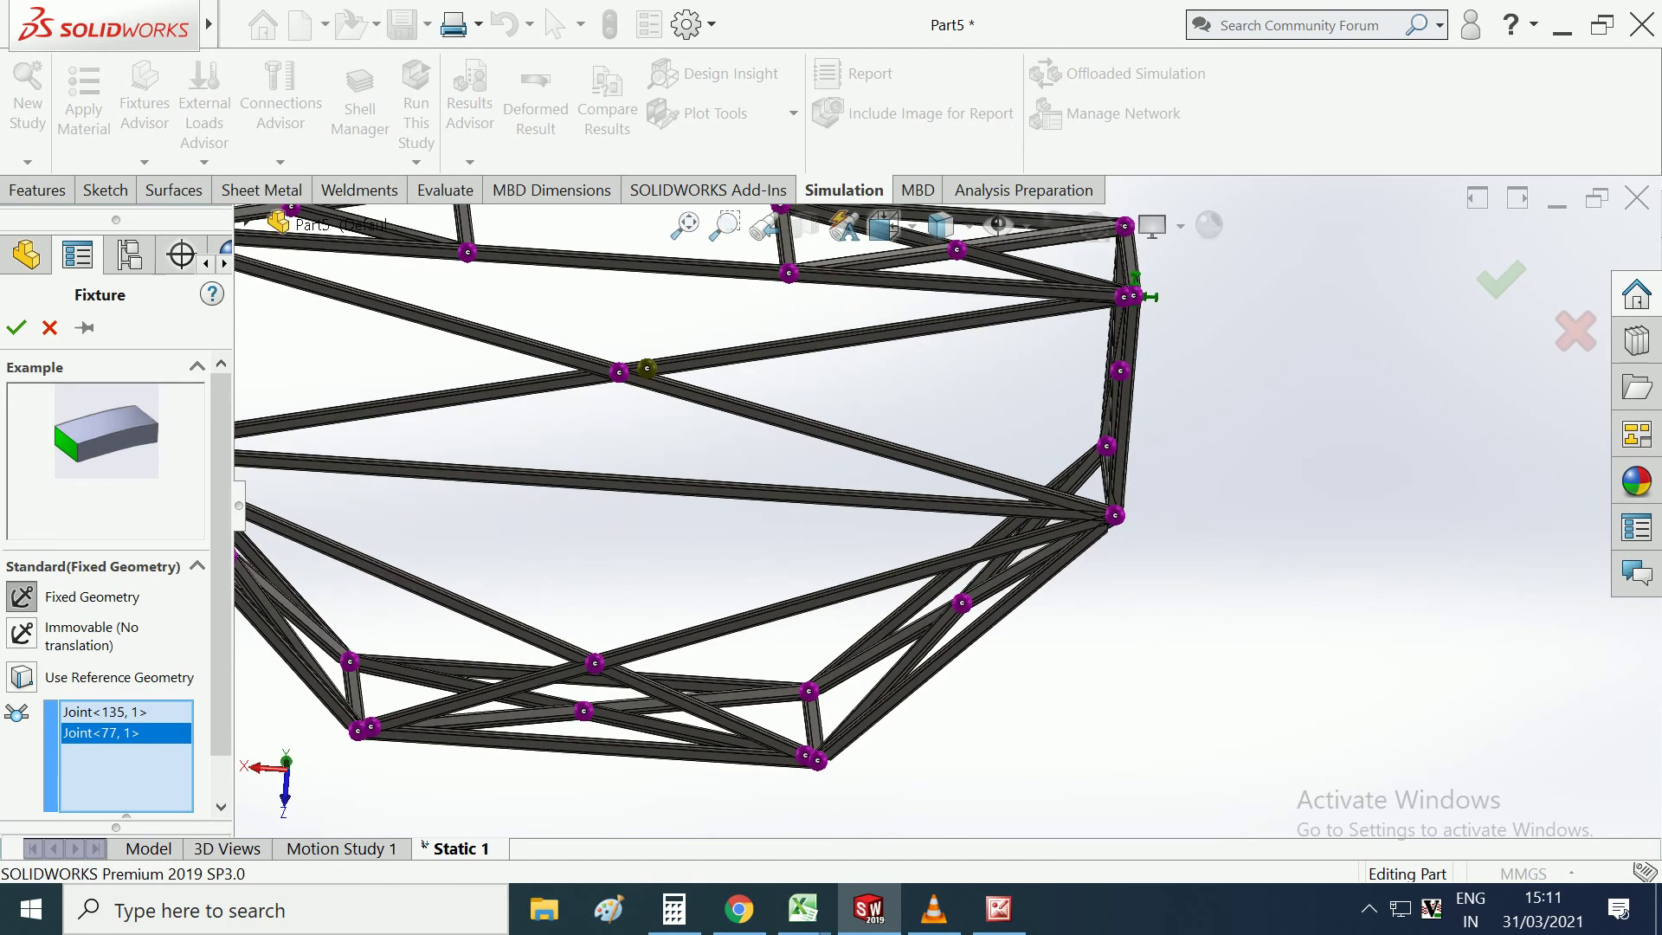
pyautogui.scroll(-5, 1087, 546)
pyautogui.click(1099, 520)
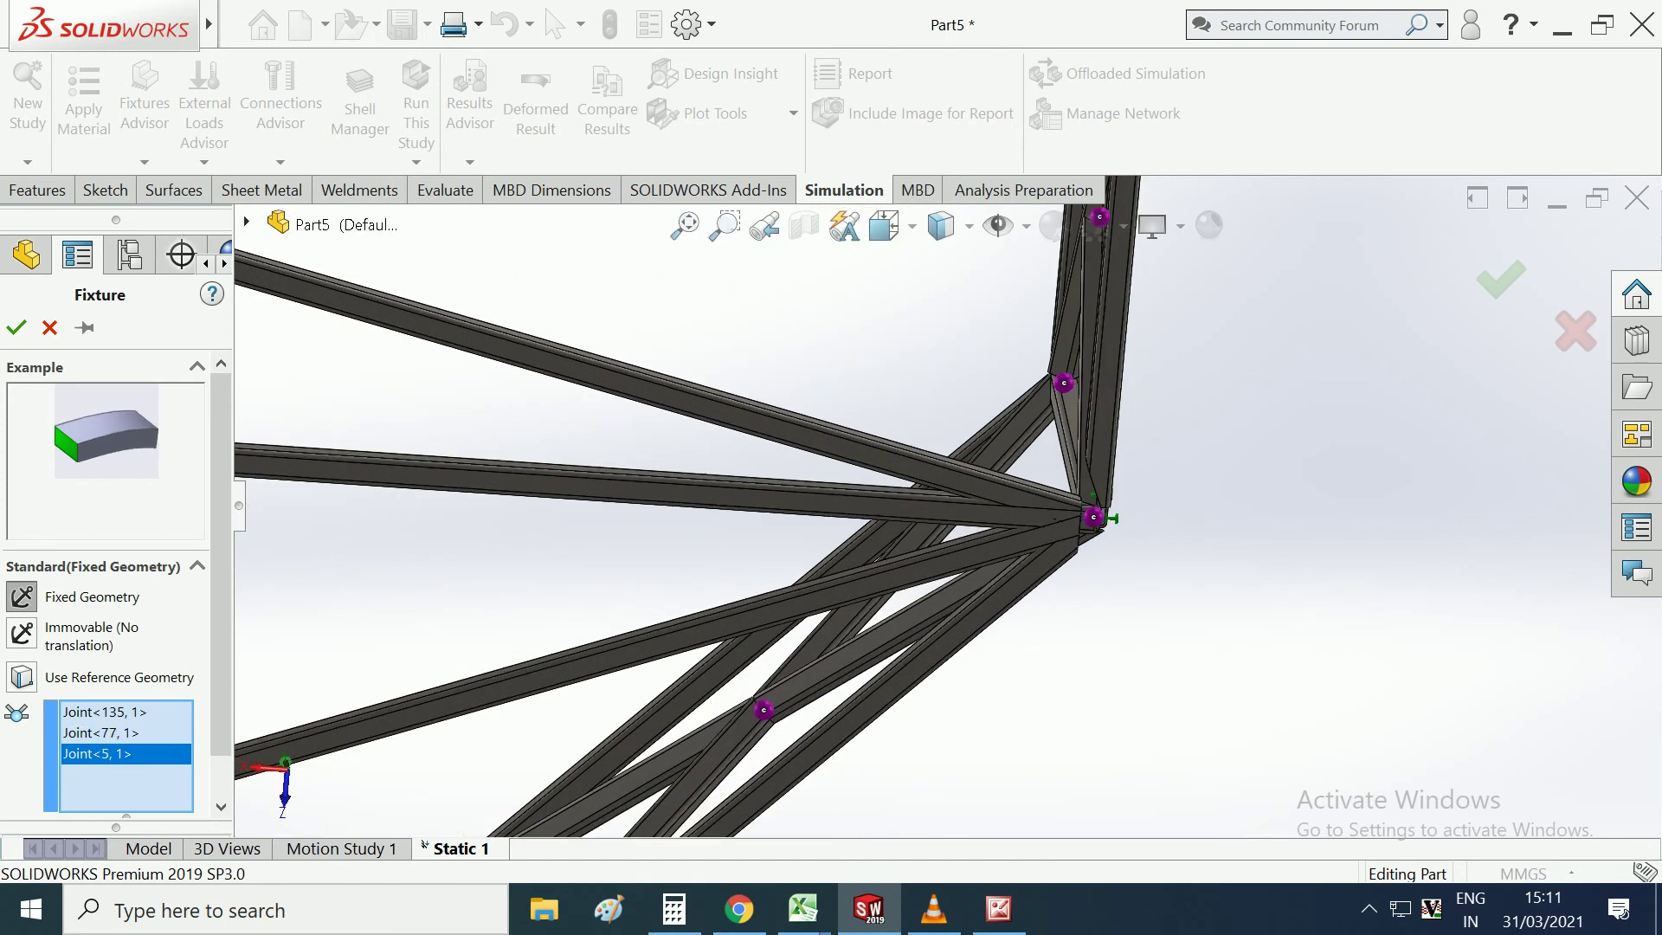
# Add bottom joints Joint<8,1>, Joint<118,1> and Joint<68,1> to the fixed support.
pyautogui.scroll(5, 1100, 520)
pyautogui.scroll(-2, 490, 478)
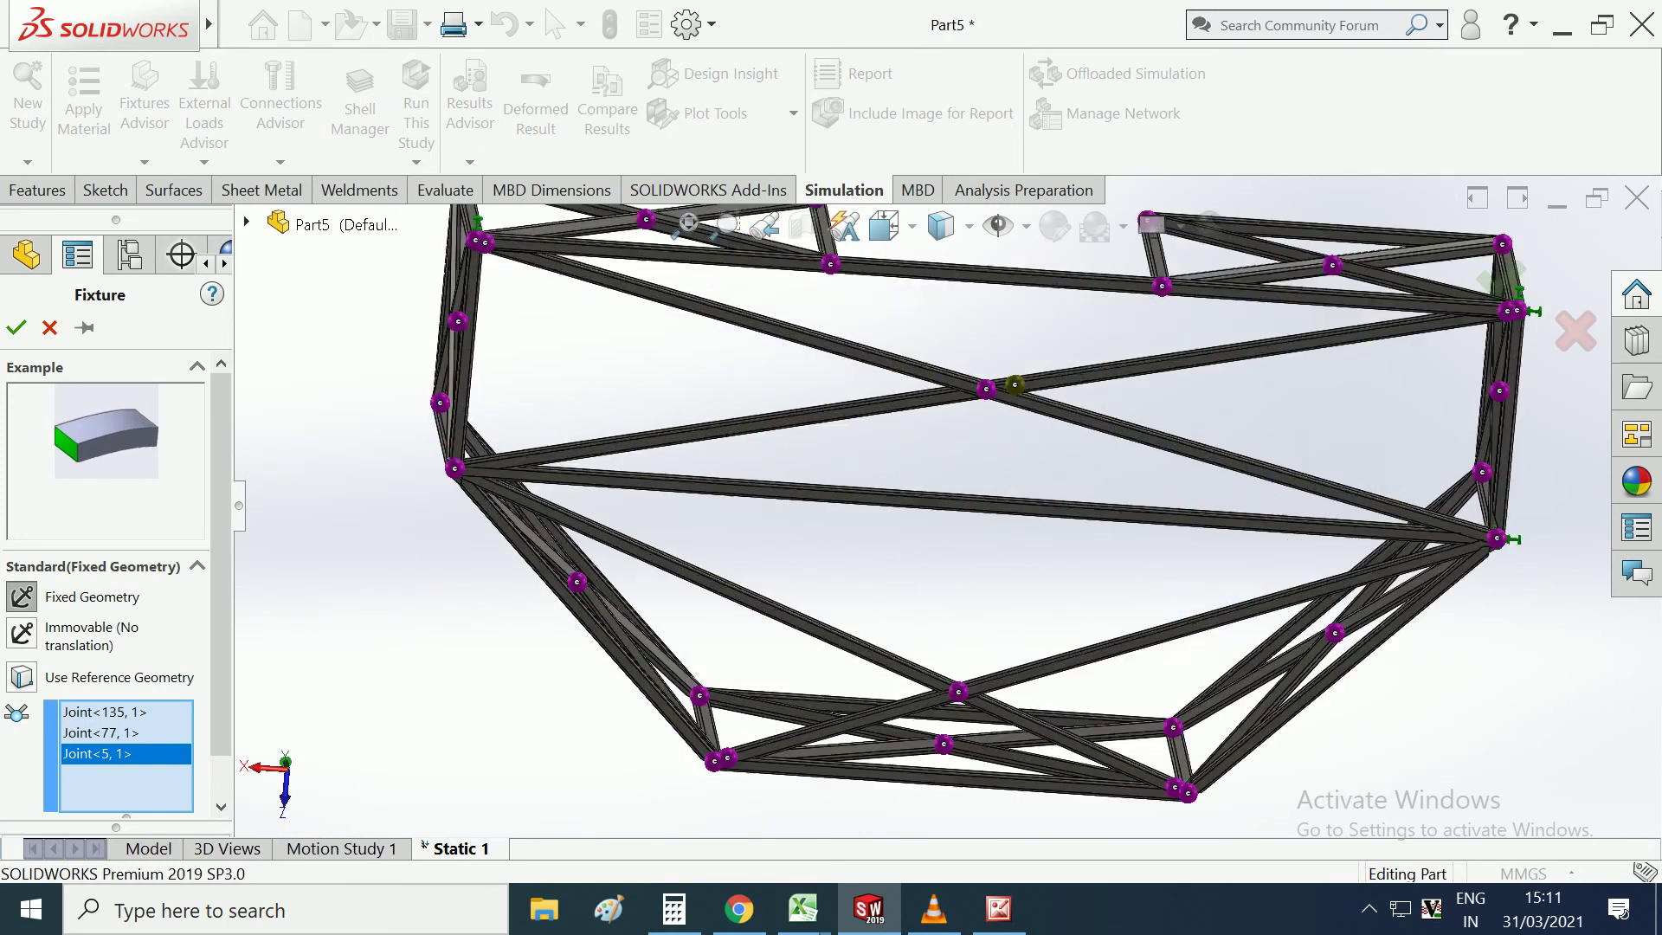
pyautogui.scroll(-3, 490, 478)
pyautogui.click(481, 471)
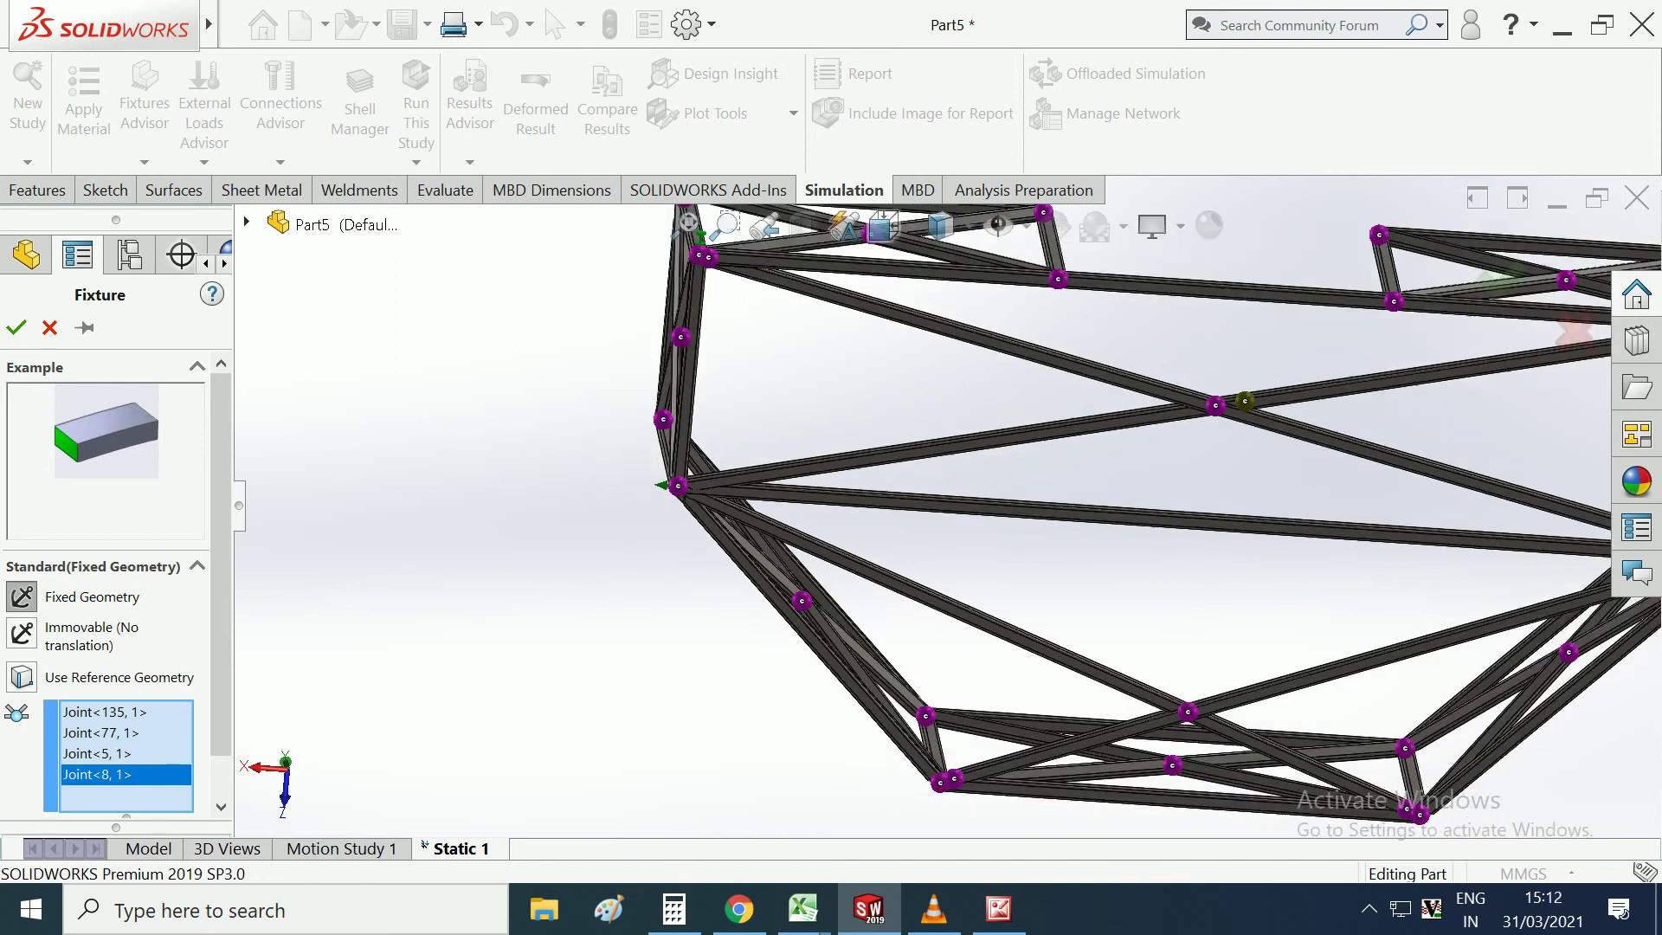
pyautogui.scroll(4, 944, 512)
pyautogui.moveTo(943, 381)
pyautogui.mouseDown(button='middle')
pyautogui.moveTo(917, 407)
pyautogui.moveTo(866, 412)
pyautogui.mouseUp(button='middle')
pyautogui.scroll(-2, 996, 766)
pyautogui.scroll(-2, 996, 767)
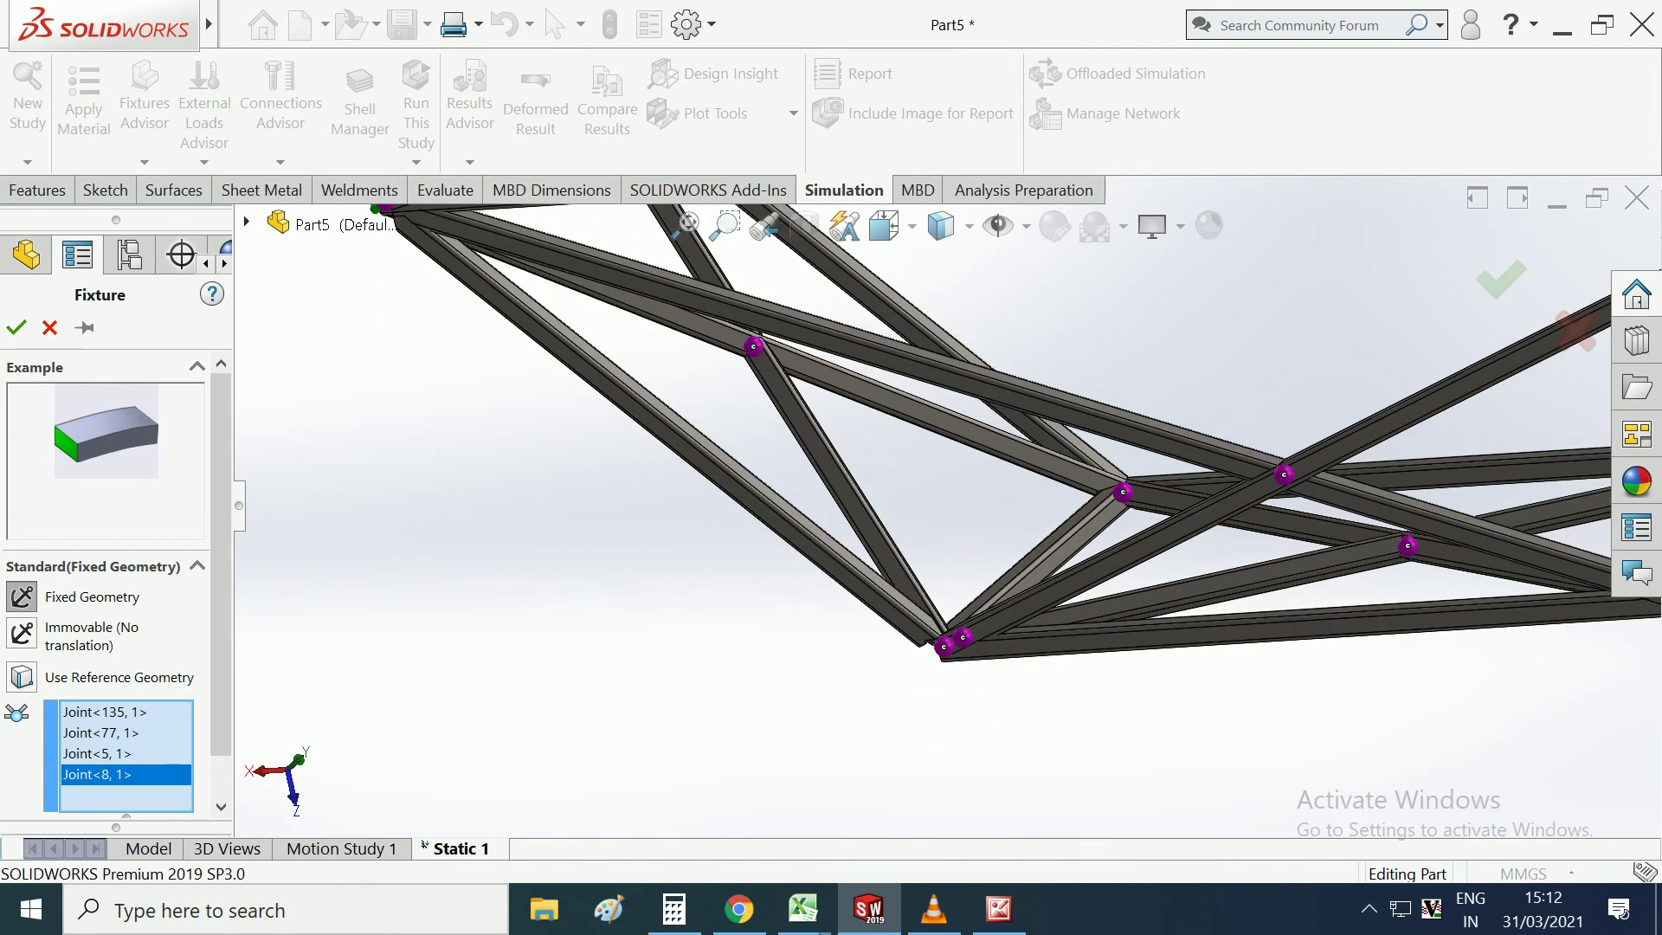
pyautogui.click(942, 646)
pyautogui.scroll(2, 943, 645)
pyautogui.scroll(2, 866, 520)
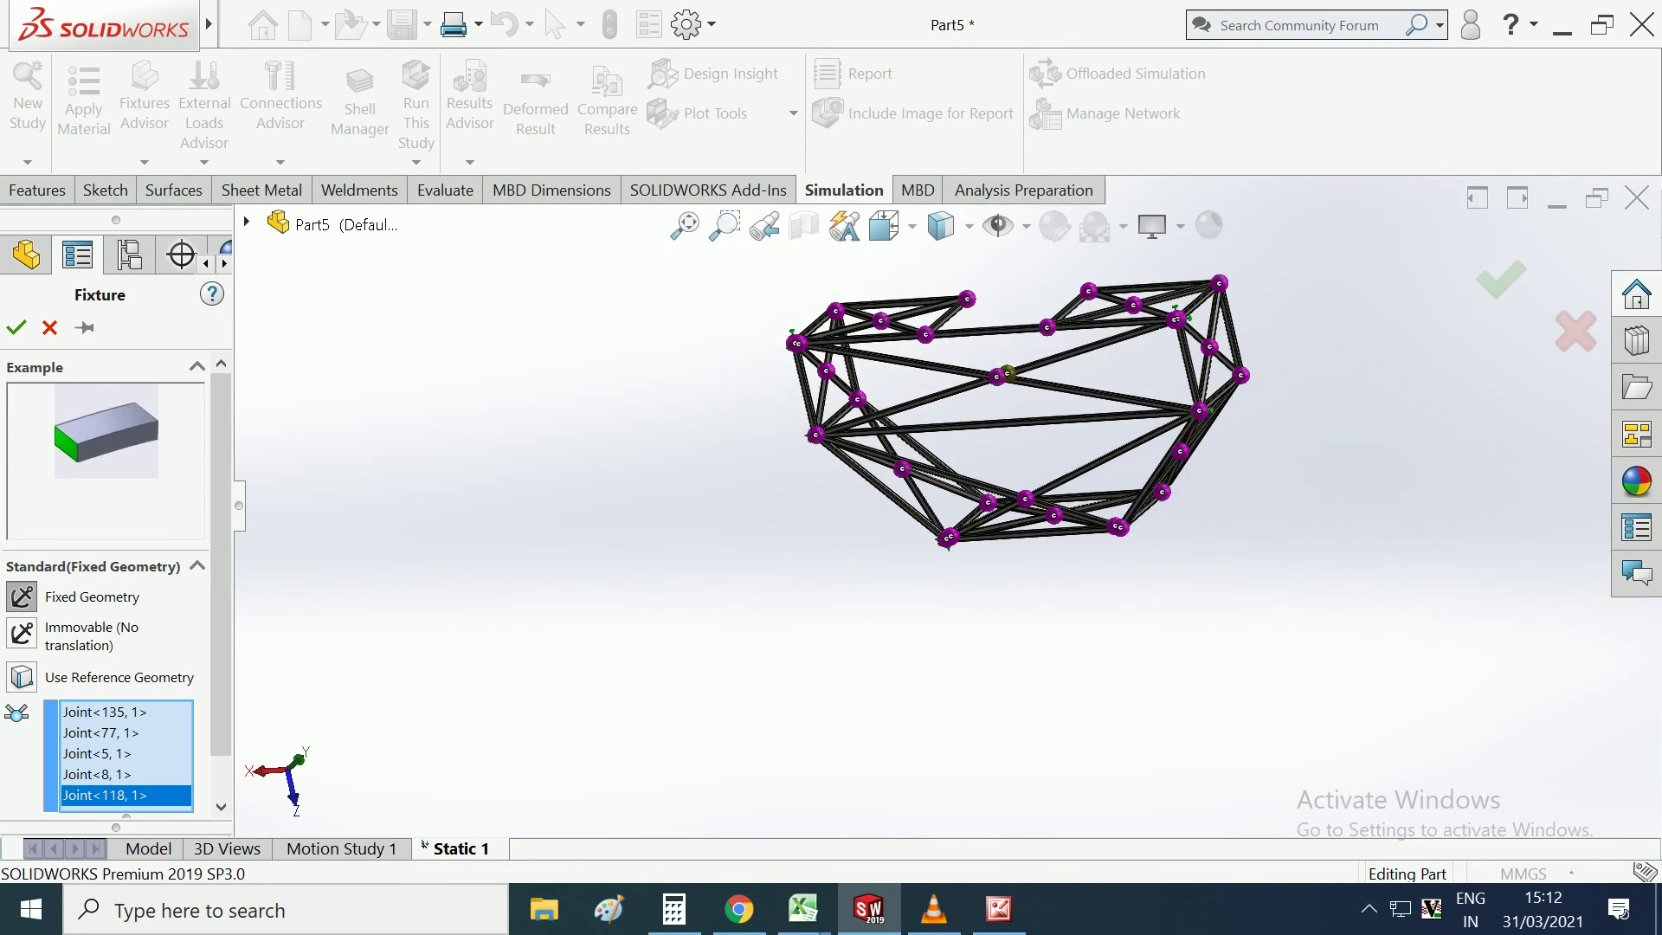
pyautogui.scroll(-4, 537, 516)
pyautogui.scroll(-1, 1011, 511)
pyautogui.click(843, 426)
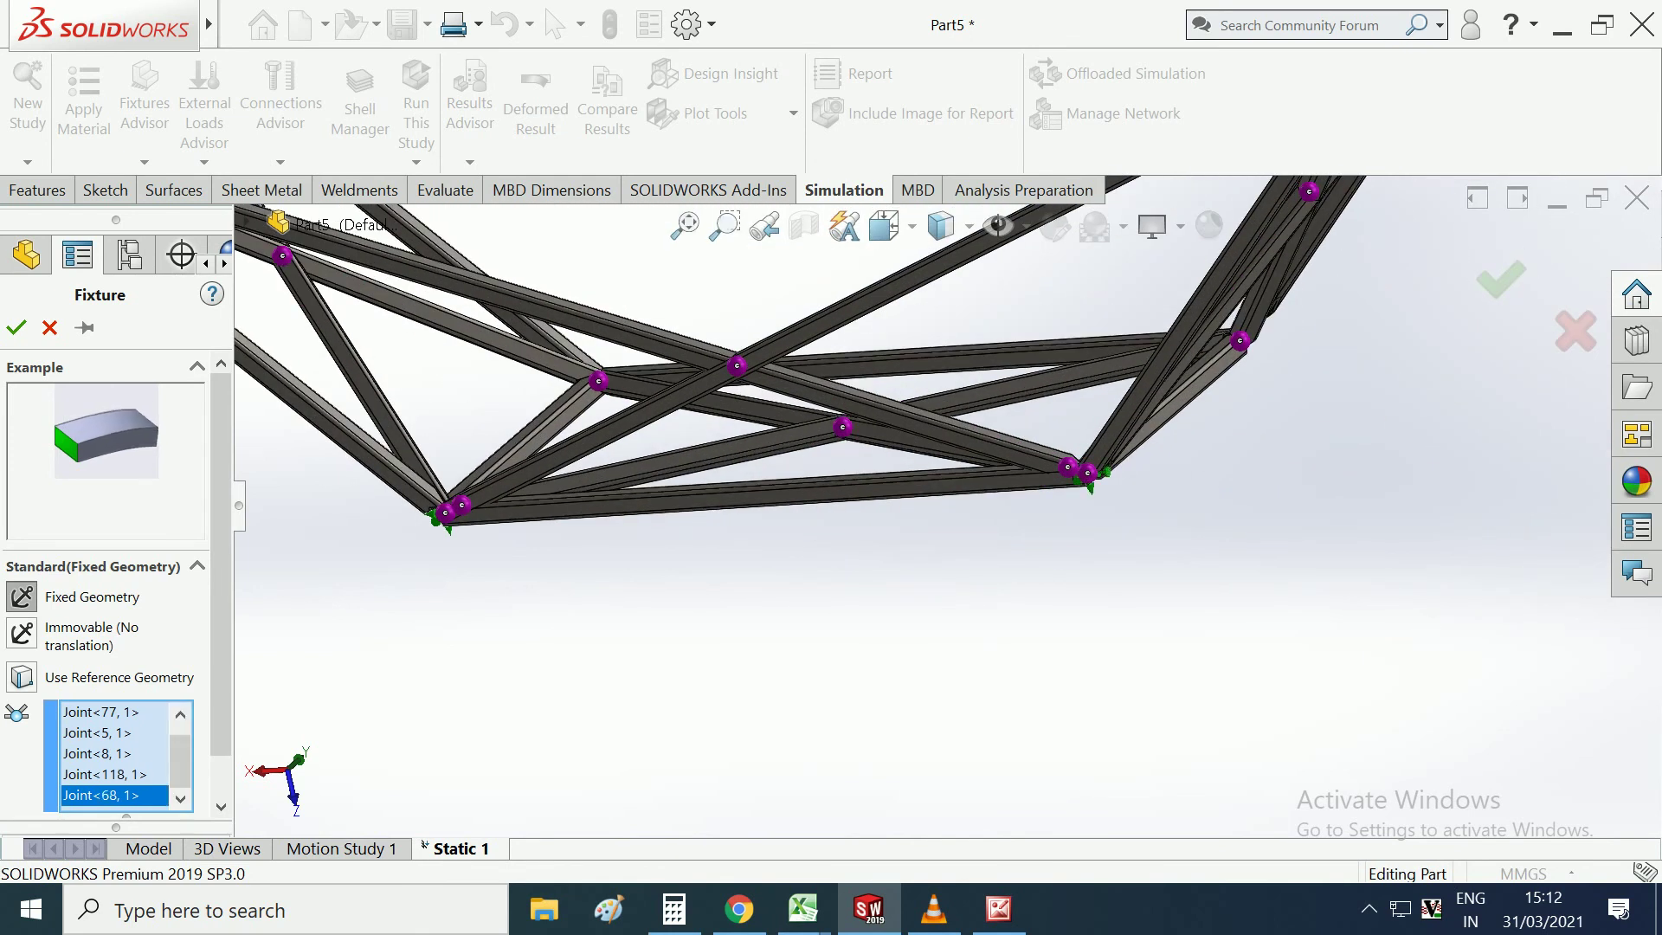
pyautogui.scroll(3, 900, 443)
pyautogui.scroll(2, 901, 443)
pyautogui.scroll(1, 901, 443)
# Add Joint<103,1> and Joint<134,1>, then confirm the fixture as Fixed-1.
pyautogui.hotkey('ctrl', '1')
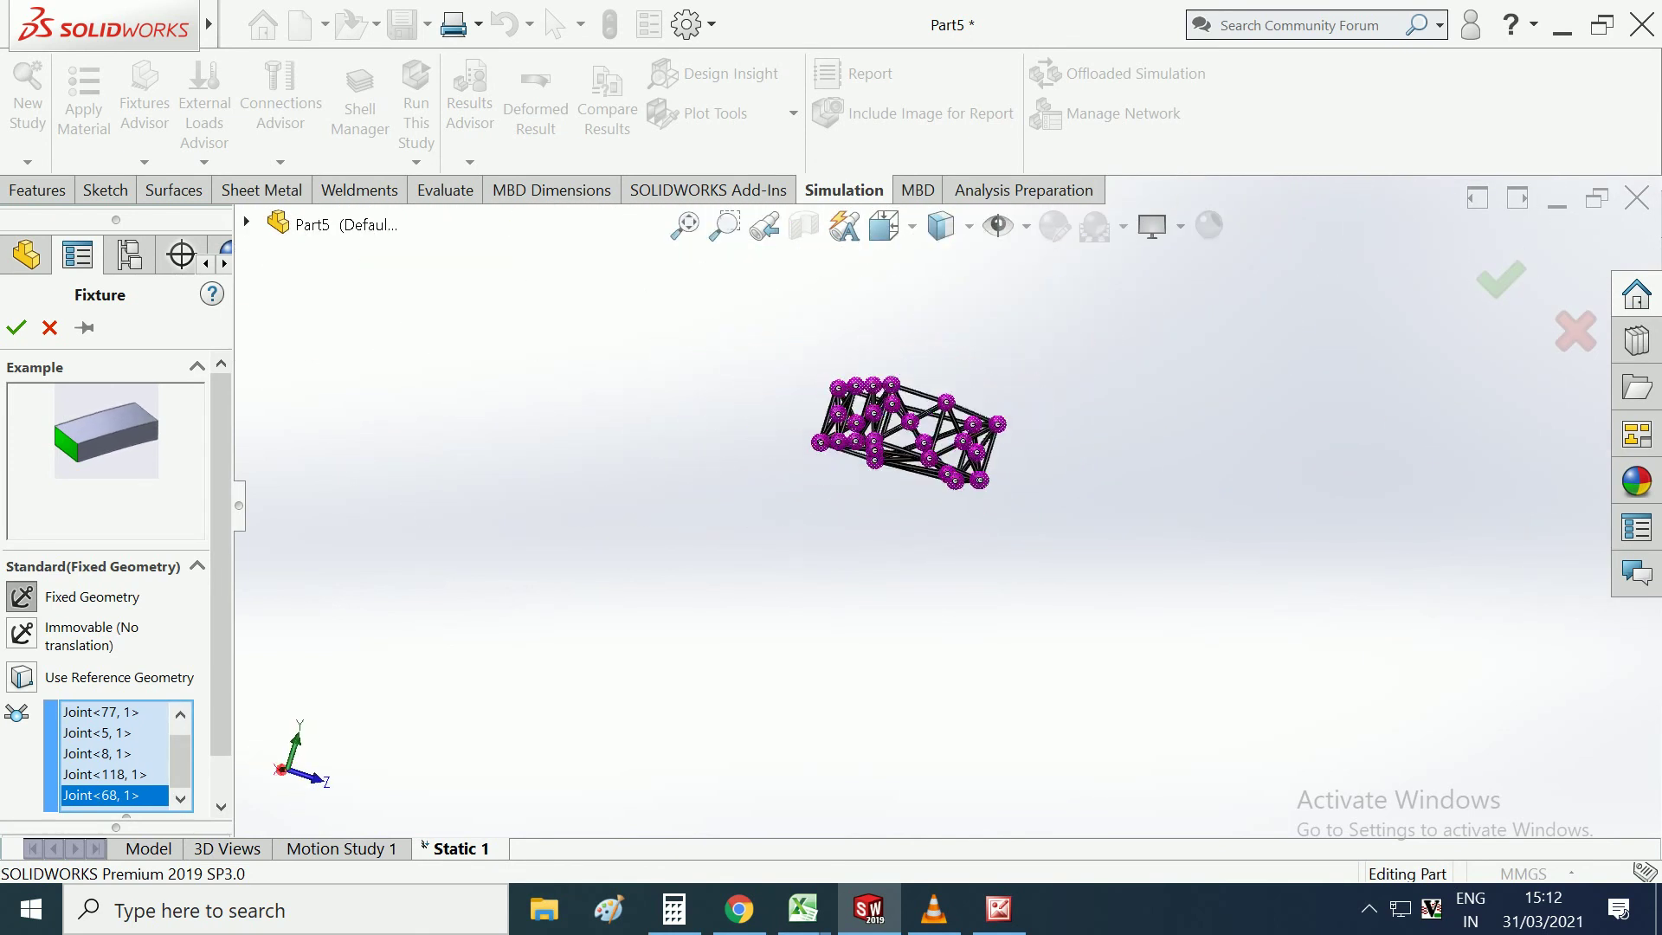
pyautogui.moveTo(909, 390); pyautogui.dragTo(909, 563, button='middle')
pyautogui.click(863, 382)
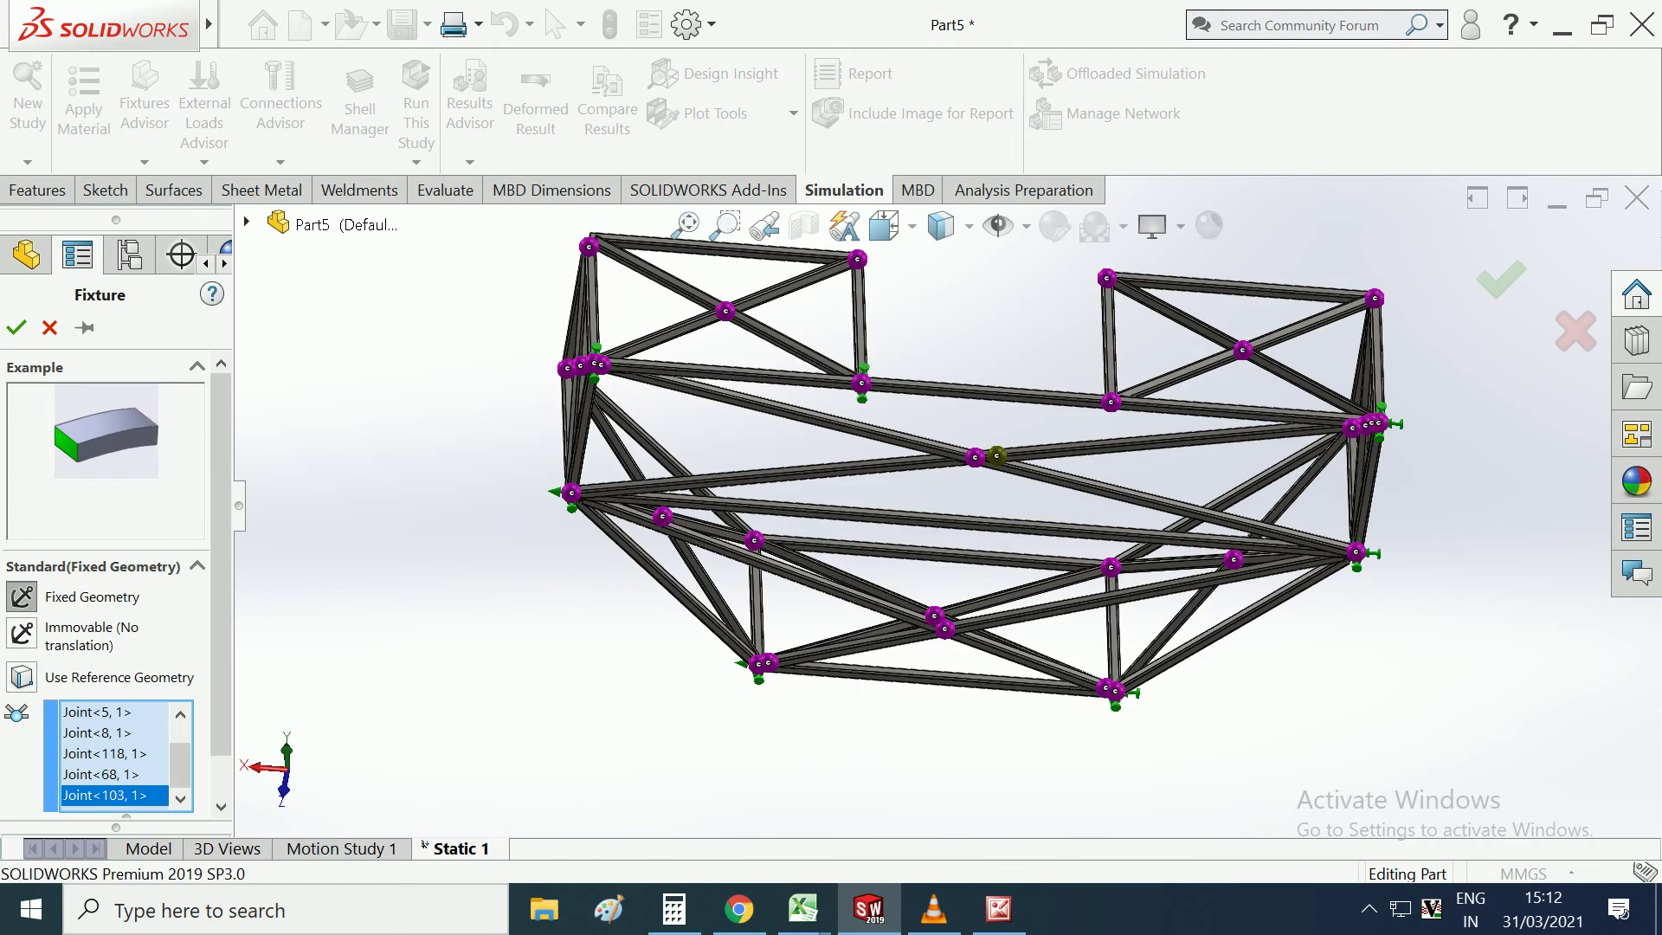
pyautogui.click(1112, 402)
pyautogui.scroll(5, 998, 456)
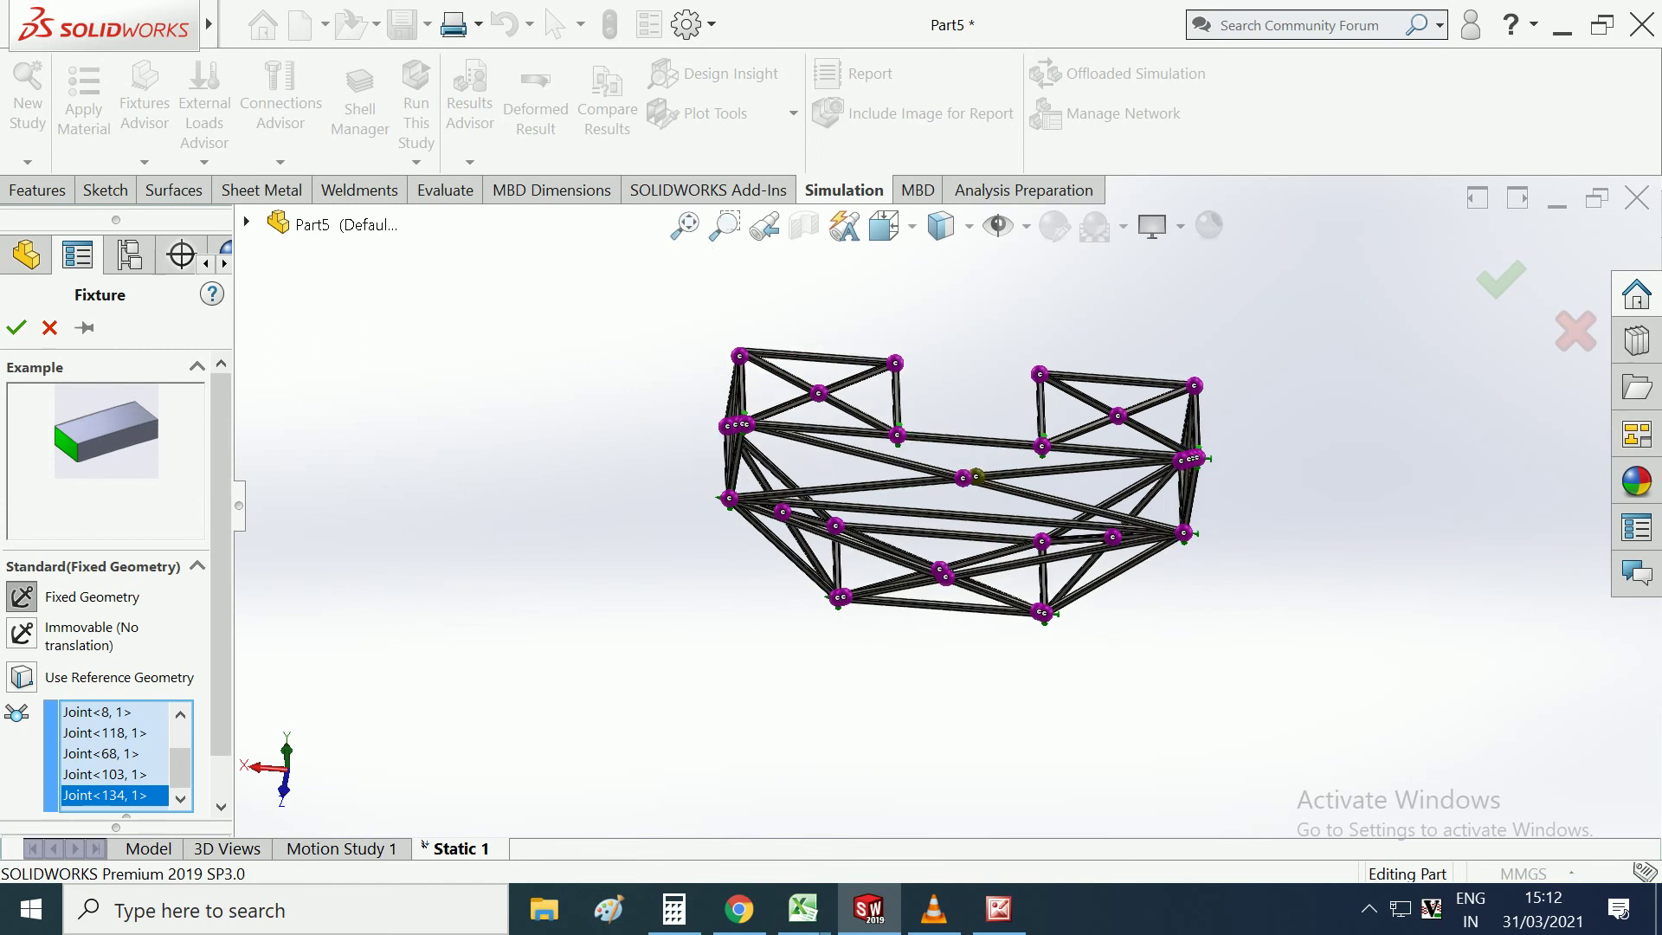
pyautogui.moveTo(997, 456); pyautogui.dragTo(931, 539, button='middle')
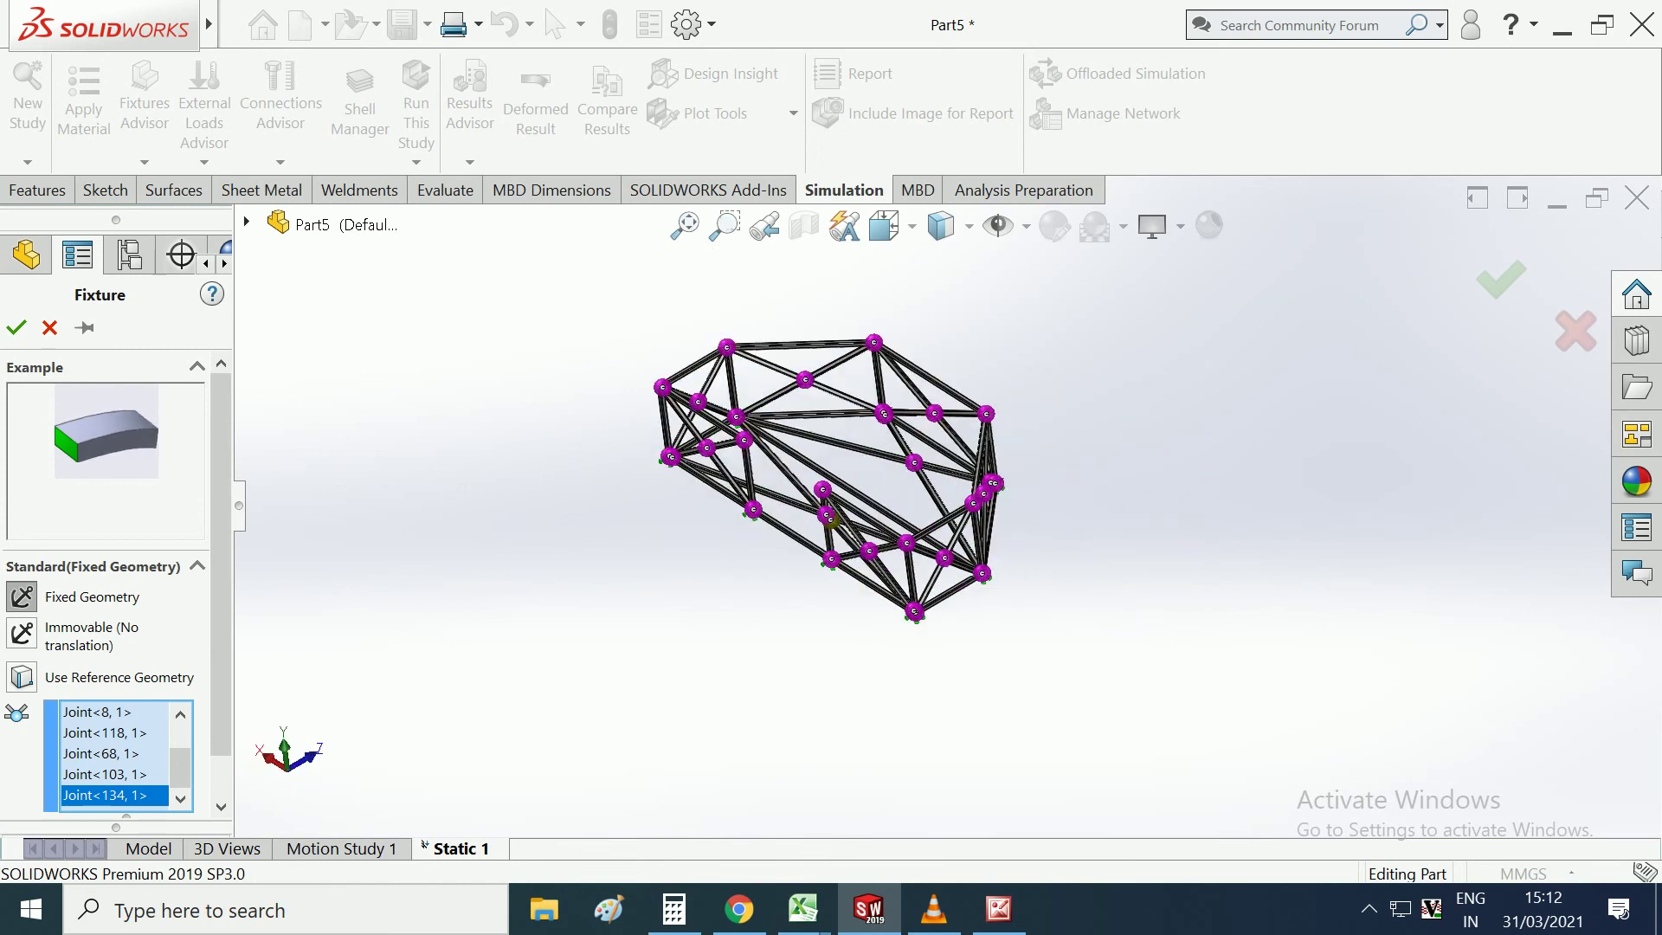
pyautogui.click(15, 327)
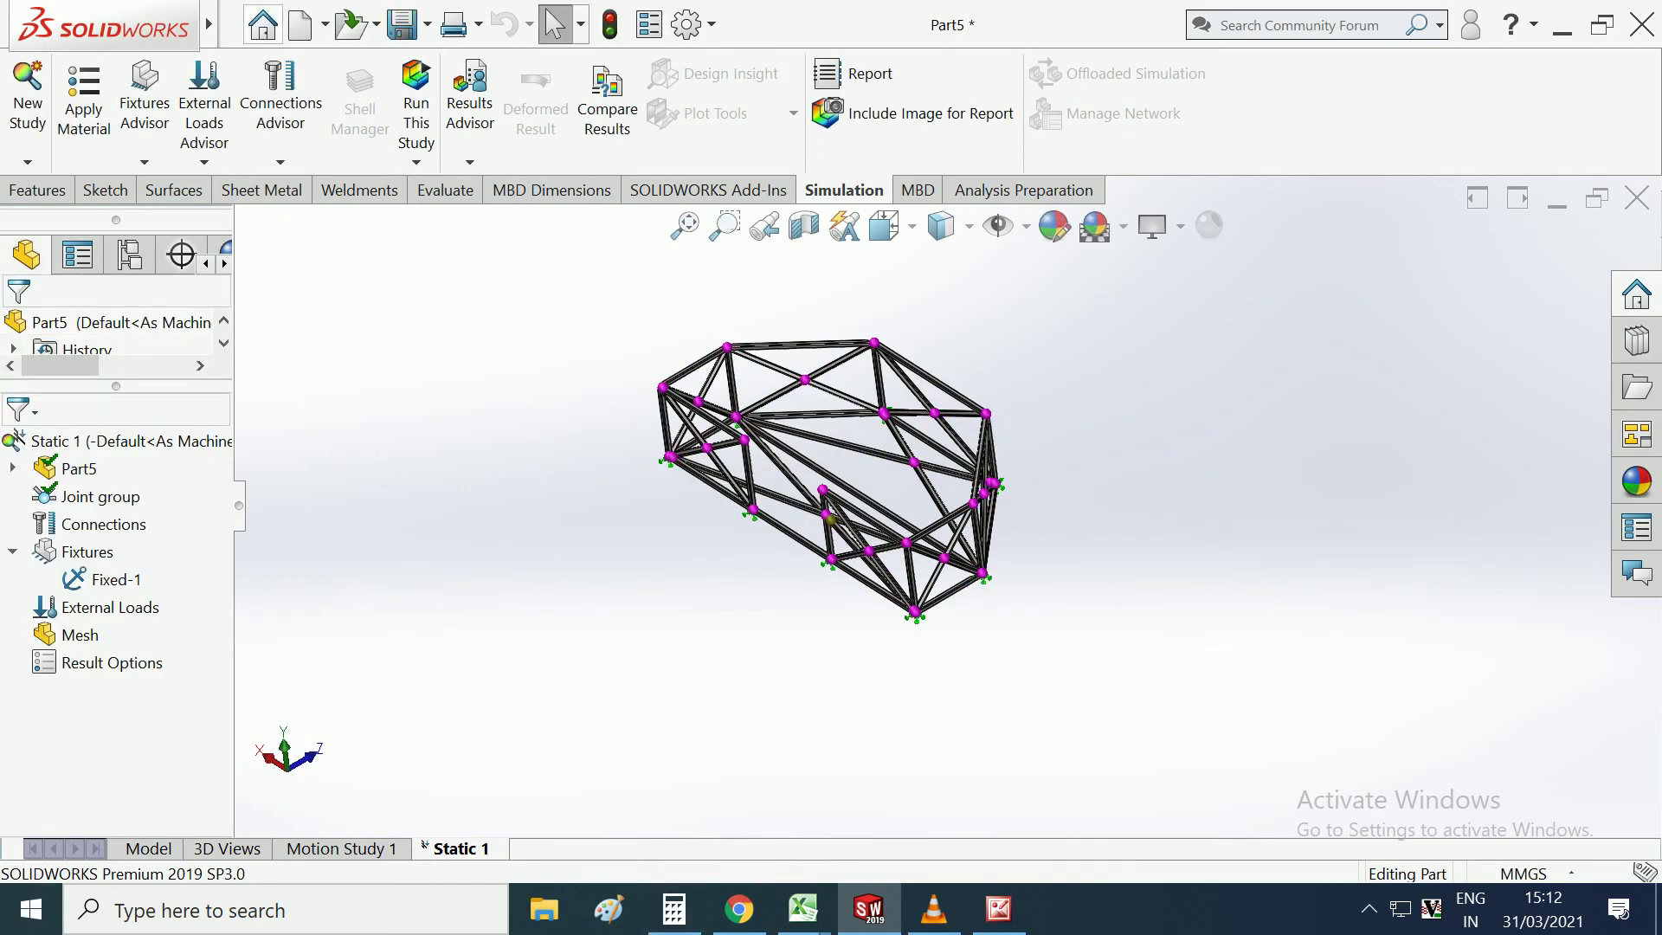
# Start a joint force load on Joint<99,1>, Joint<125,1>, Joint<47,1> and Joint<132,1>.
pyautogui.click(204, 162)
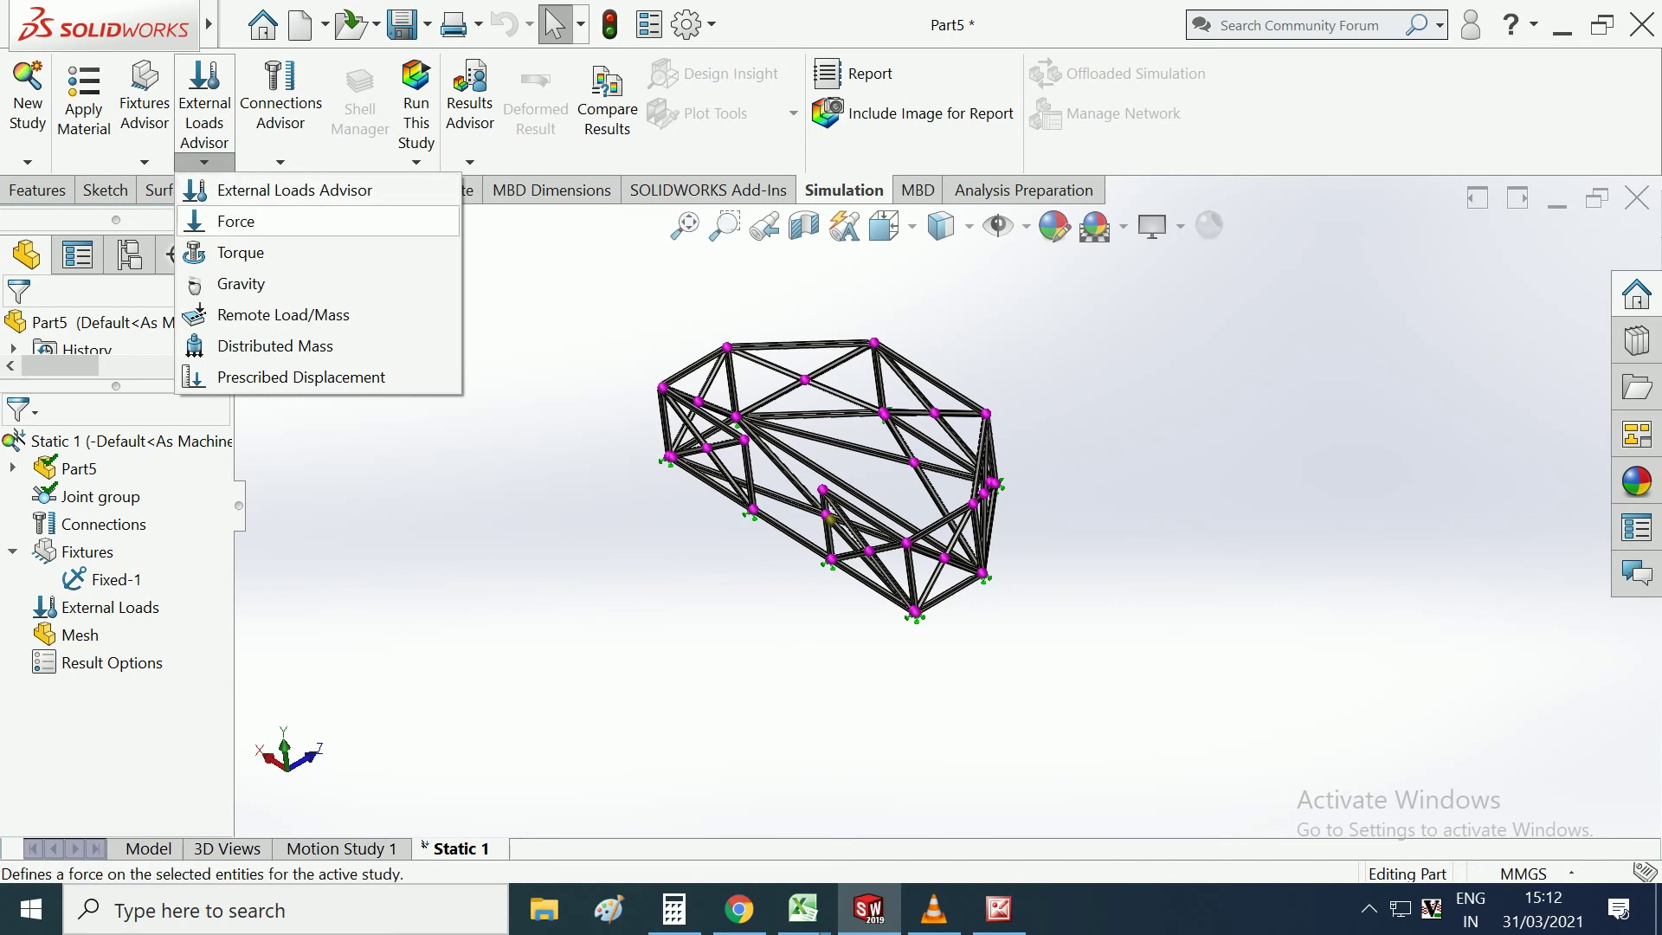
pyautogui.click(234, 221)
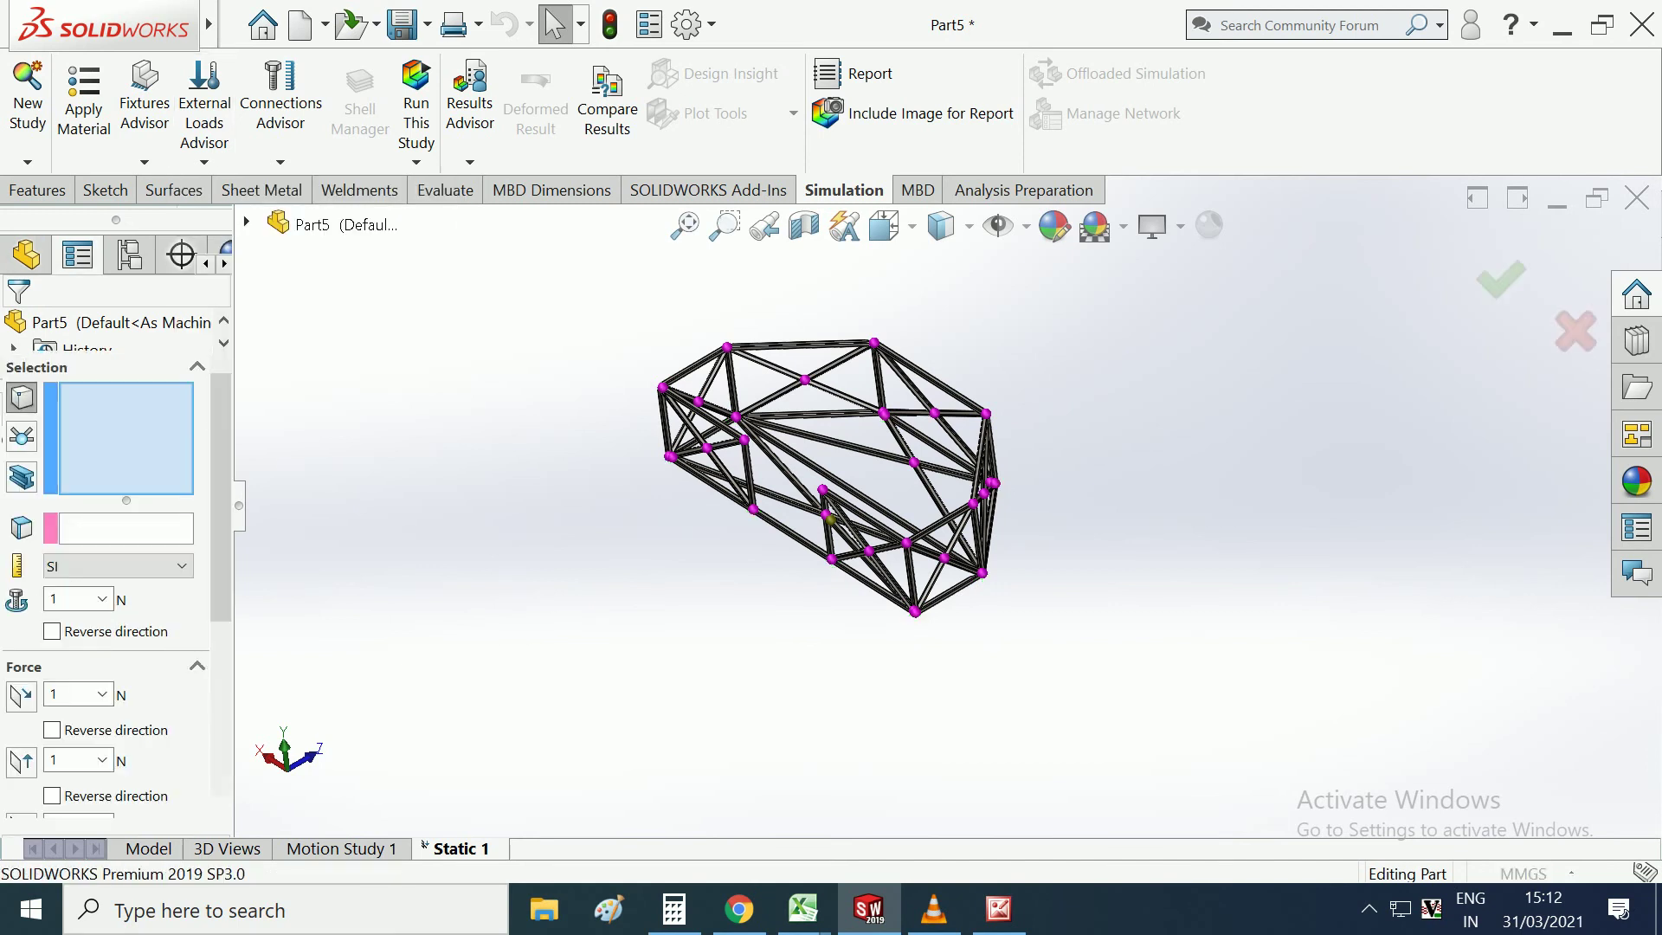
pyautogui.click(21, 435)
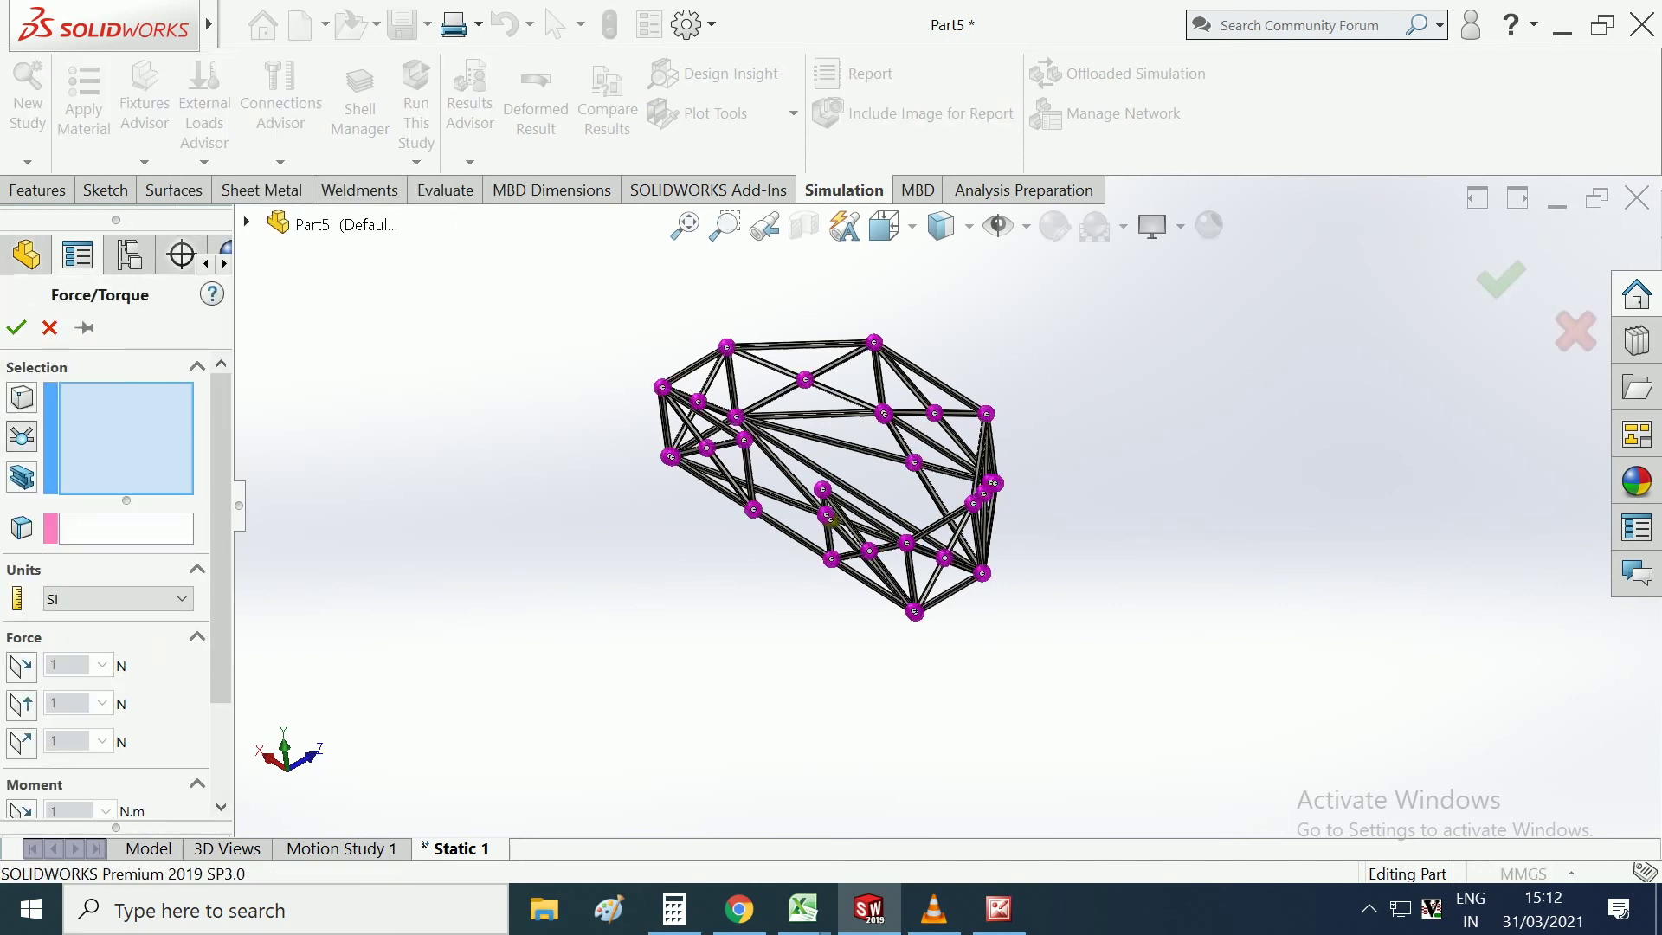
pyautogui.scroll(-3, 747, 421)
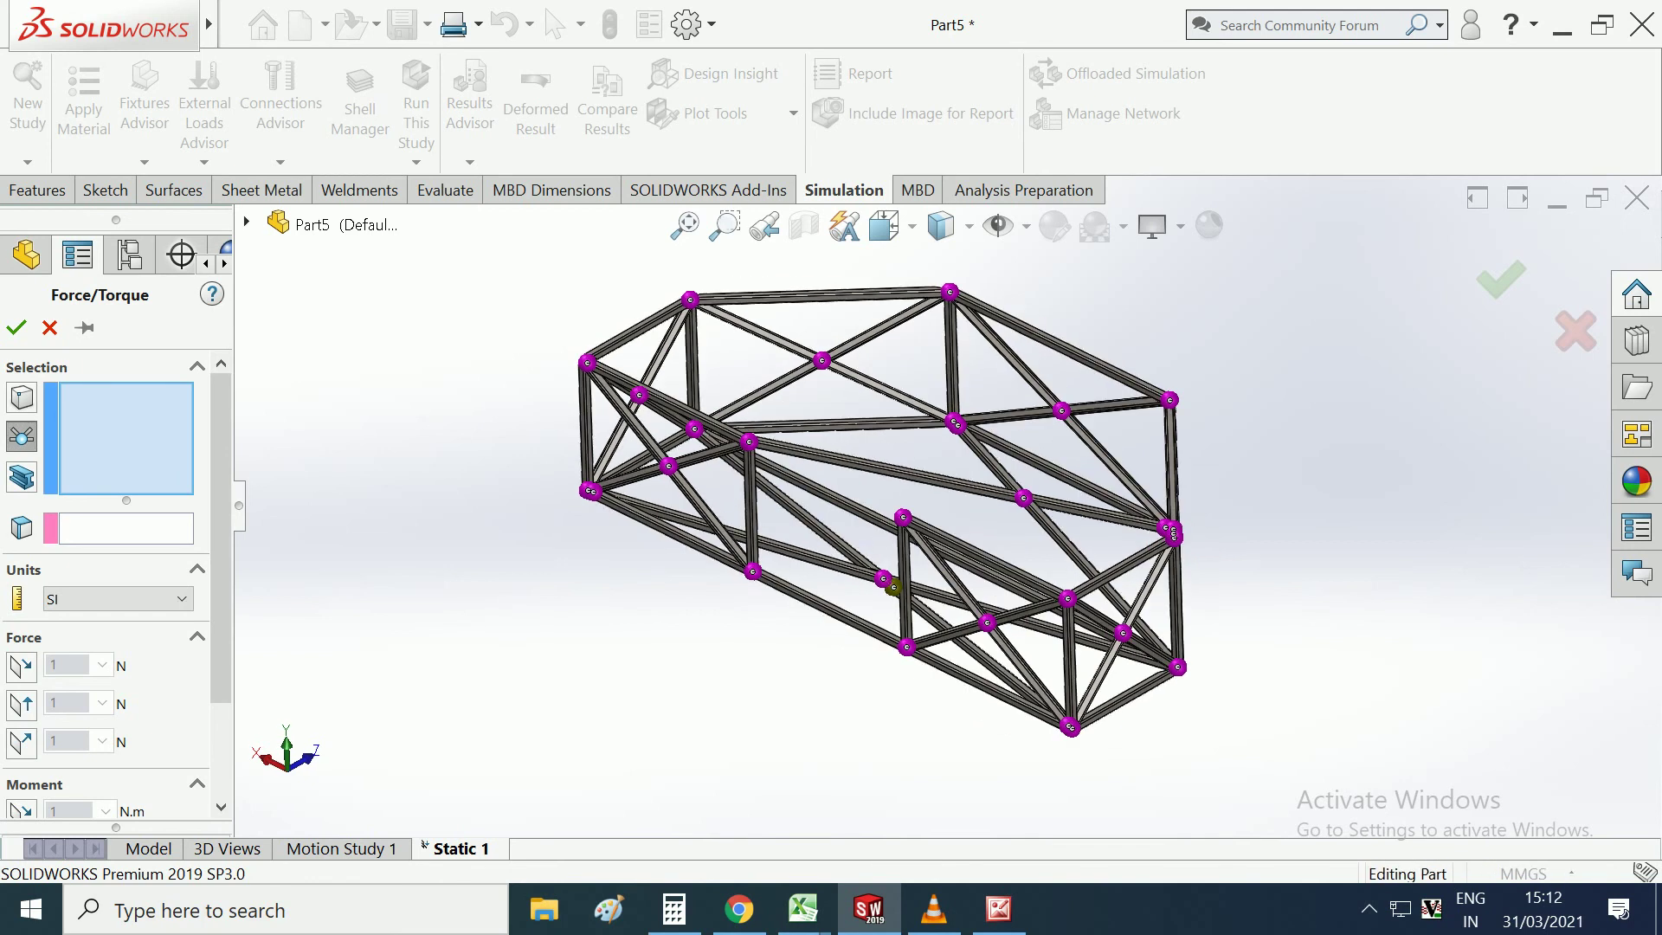
pyautogui.scroll(-3, 595, 313)
pyautogui.click(1152, 768)
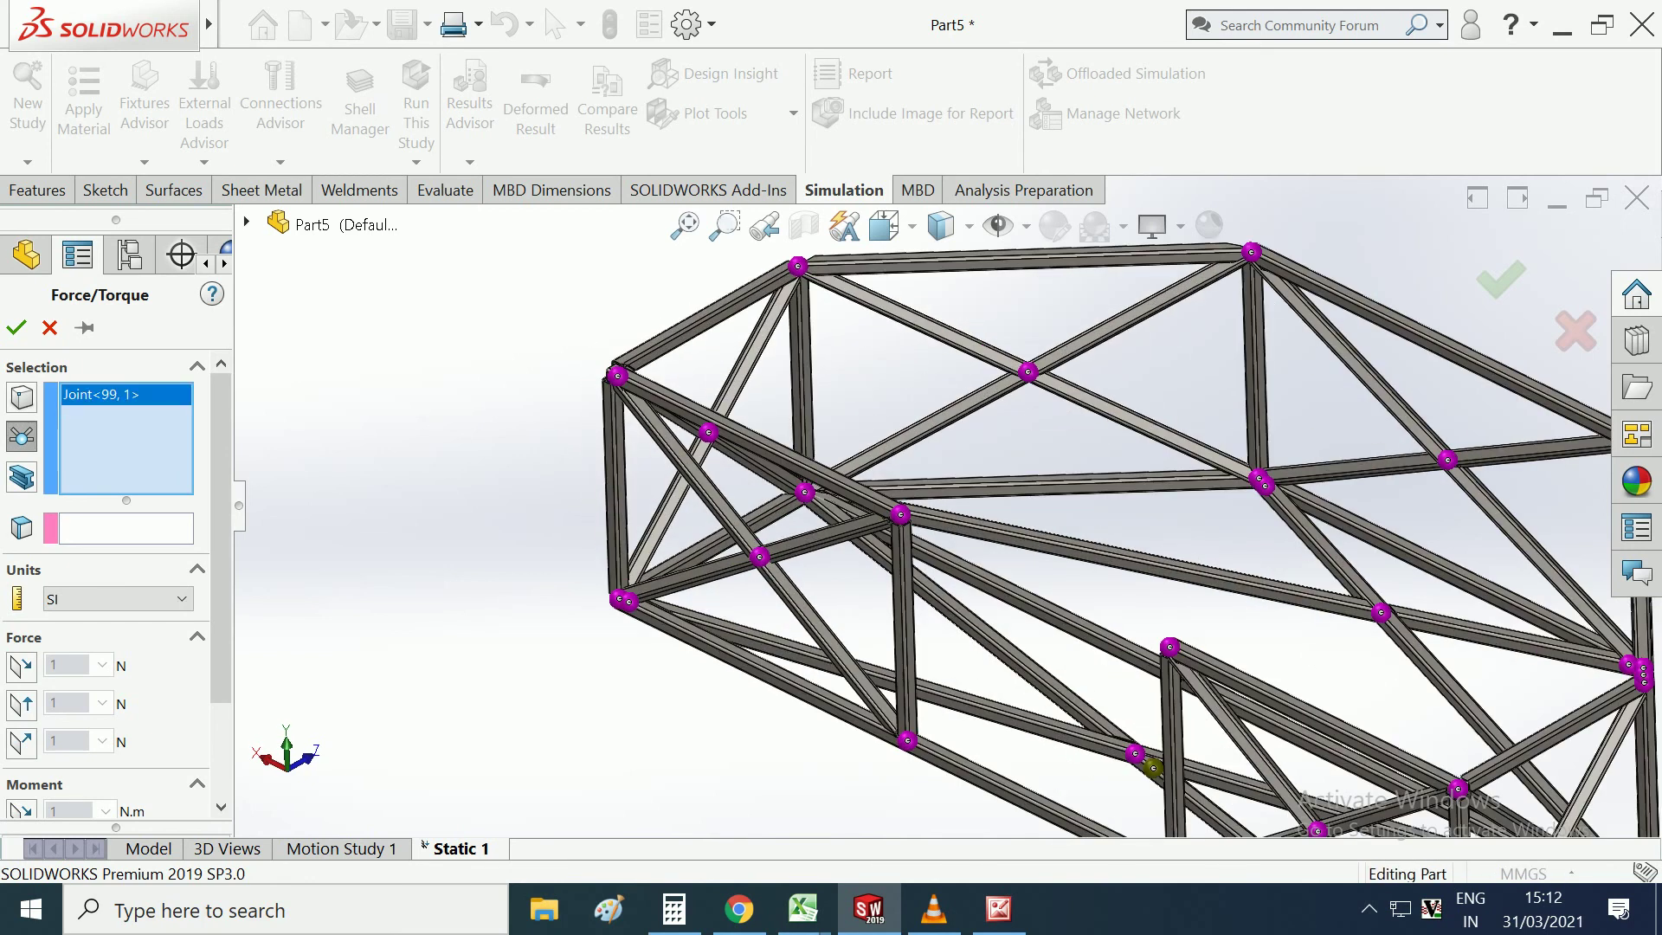
pyautogui.click(901, 514)
pyautogui.scroll(2, 948, 508)
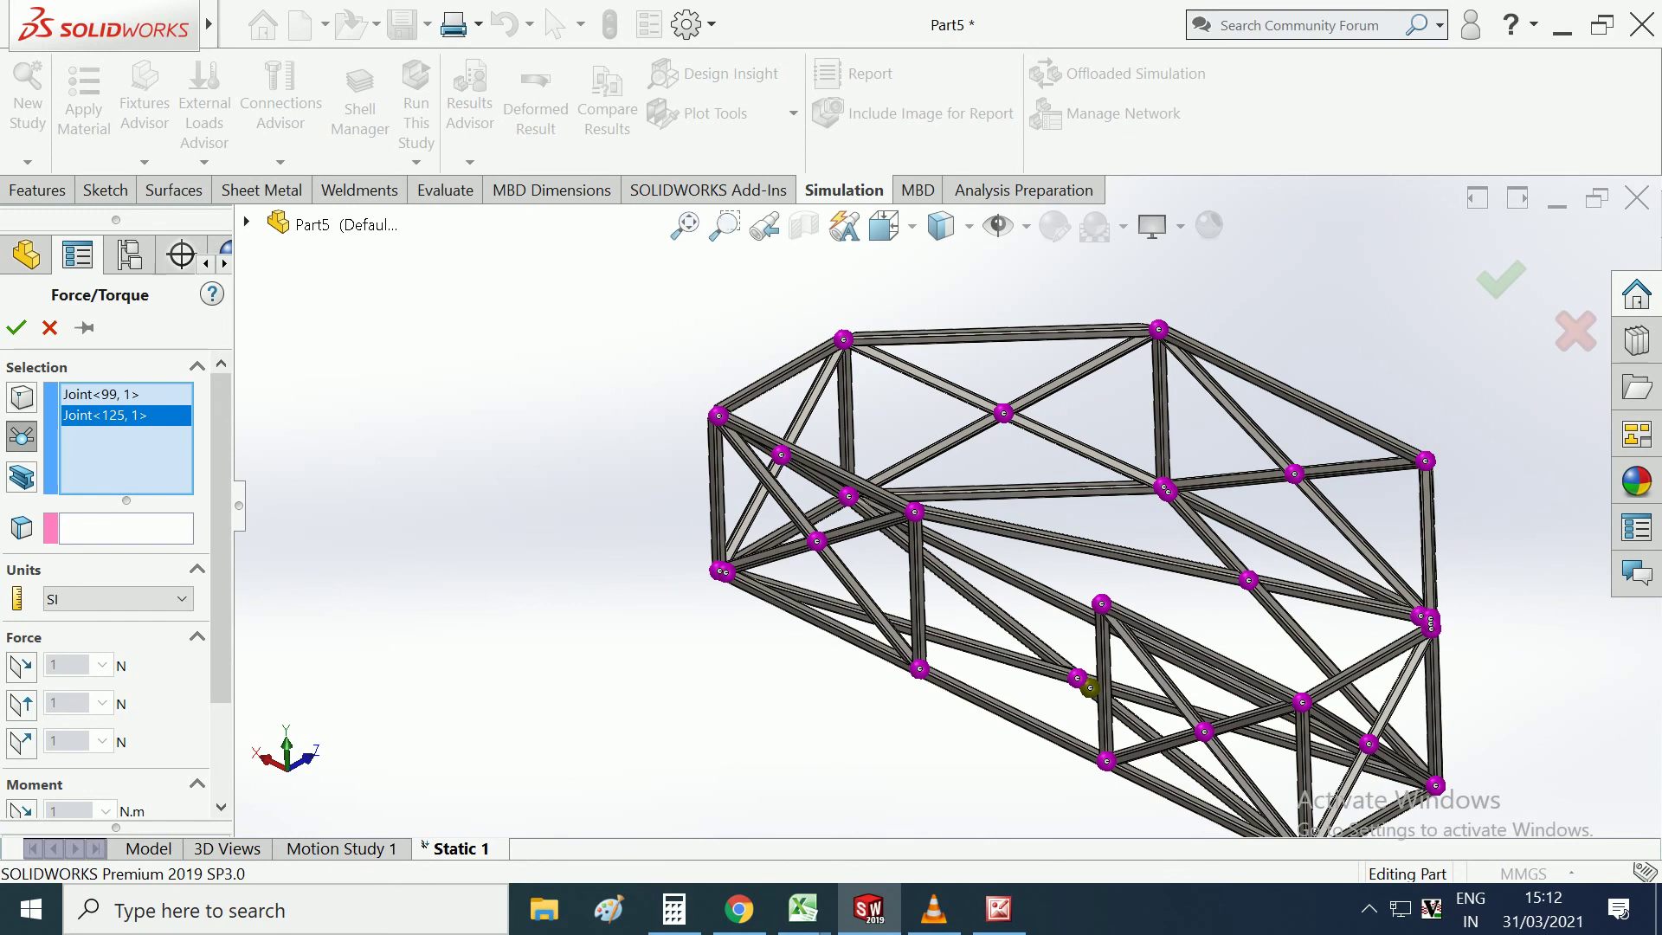
pyautogui.scroll(-1, 1212, 304)
pyautogui.scroll(-1, 1213, 303)
pyautogui.click(1134, 340)
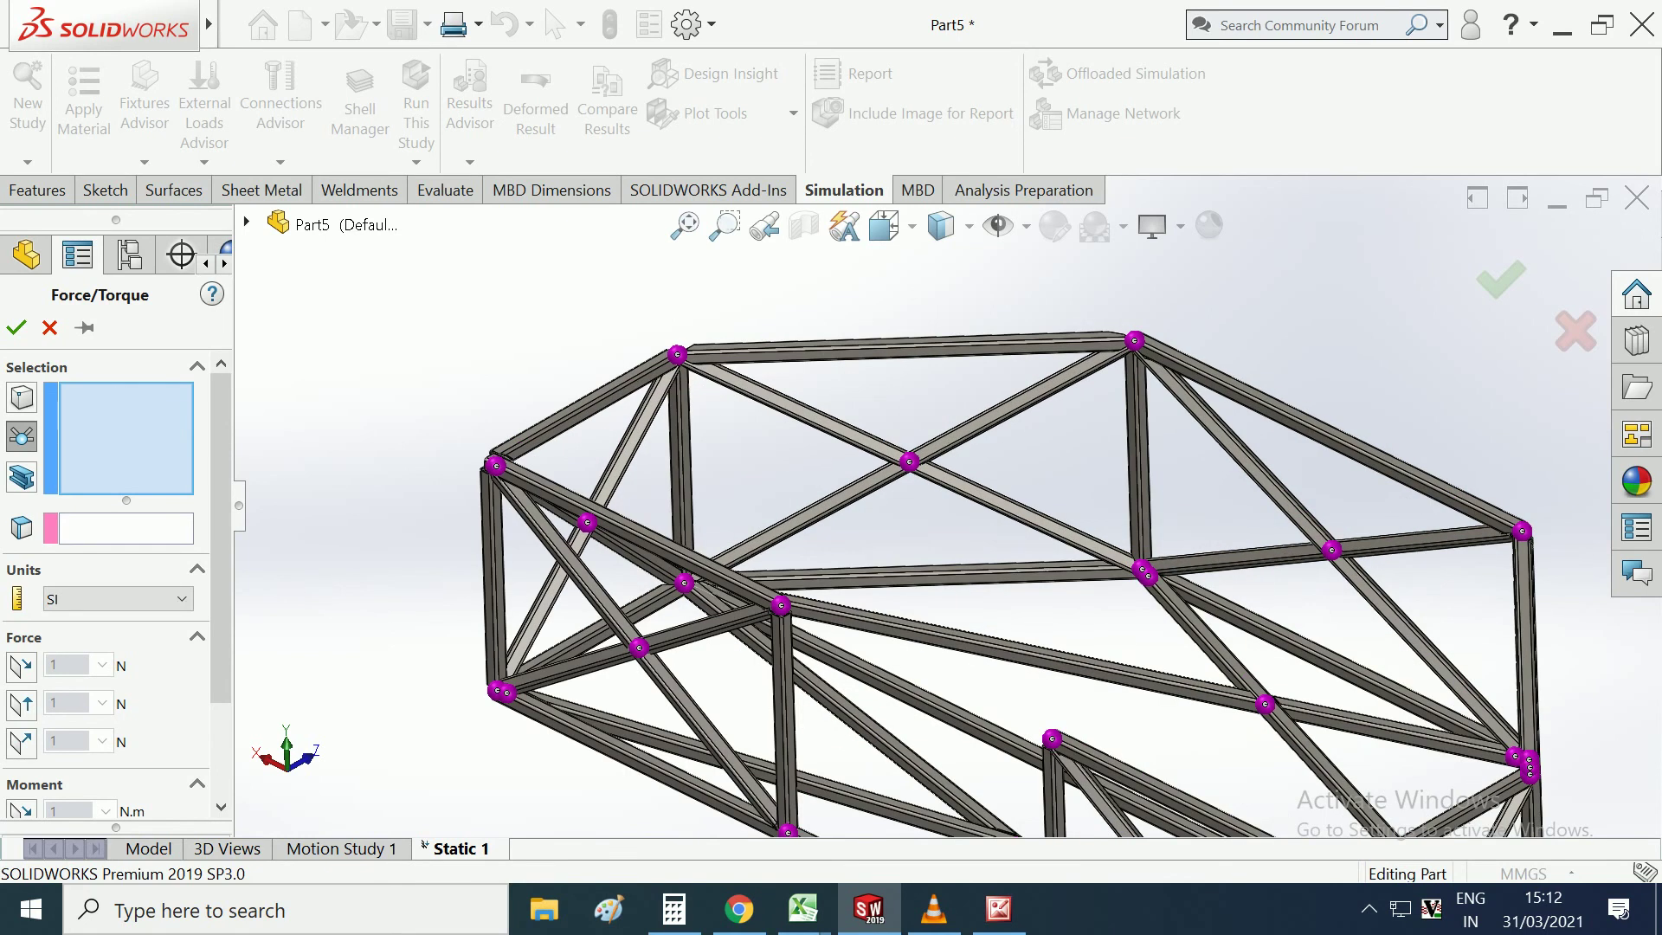
pyautogui.scroll(-2, 624, 318)
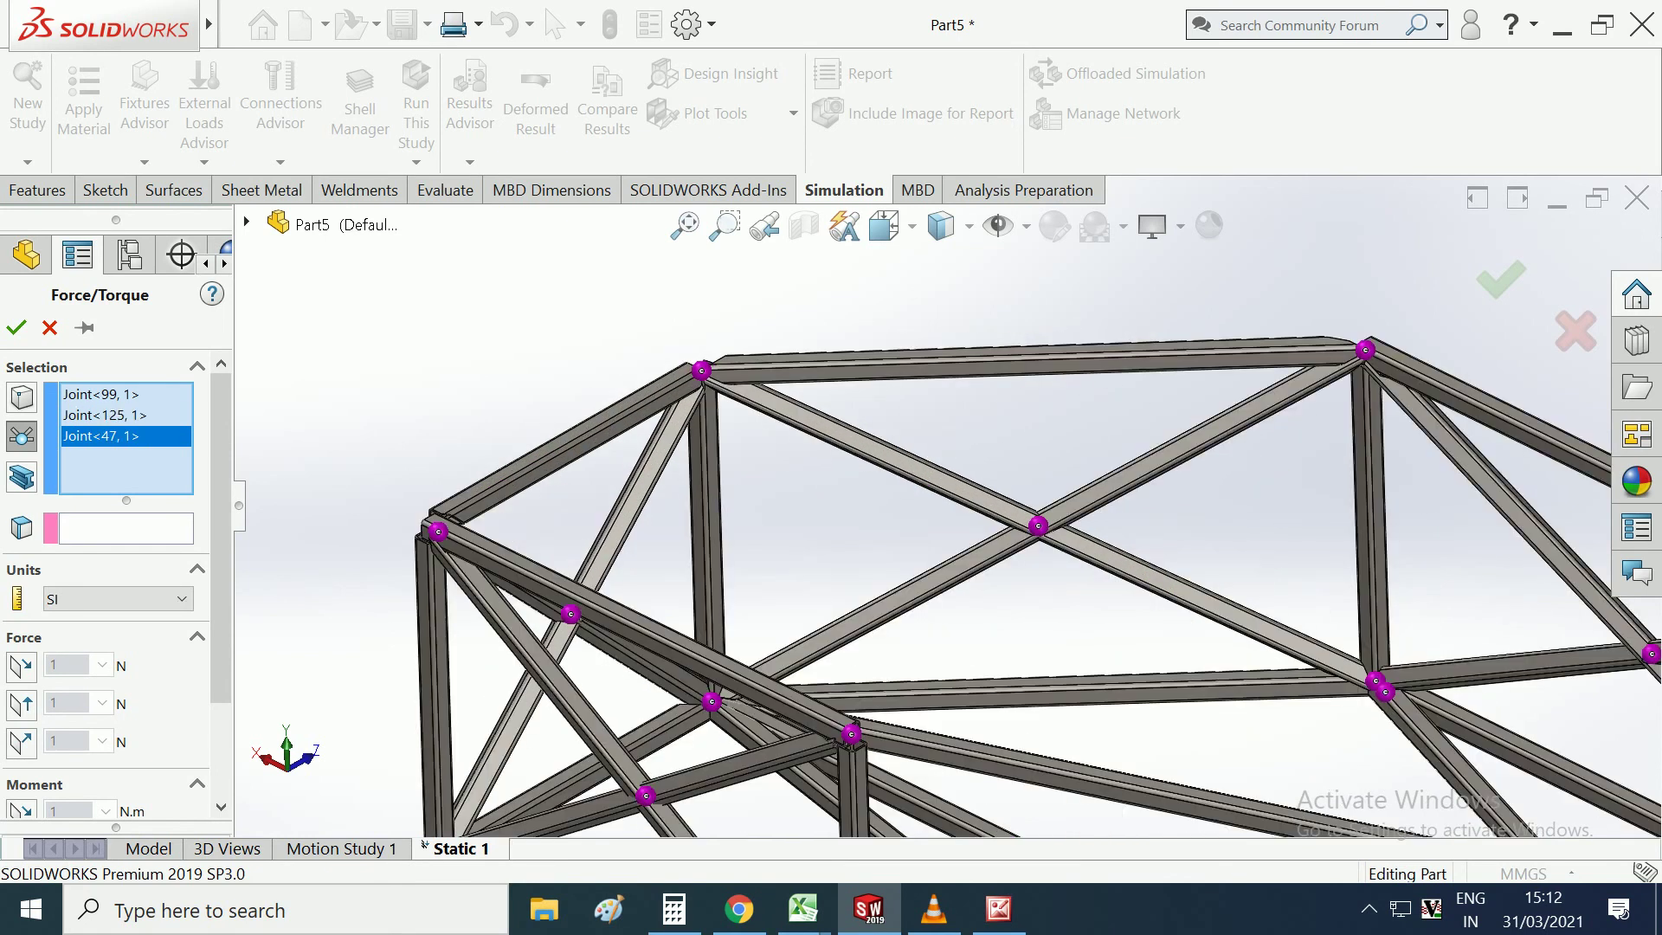
pyautogui.click(1038, 525)
# Add Joint<52,1>, Joint<117,1>, Joint<38,1>, Joint<35,1> and Joint<137,1>, enabling the first force component.
pyautogui.scroll(3, 1039, 563)
pyautogui.scroll(2, 1039, 563)
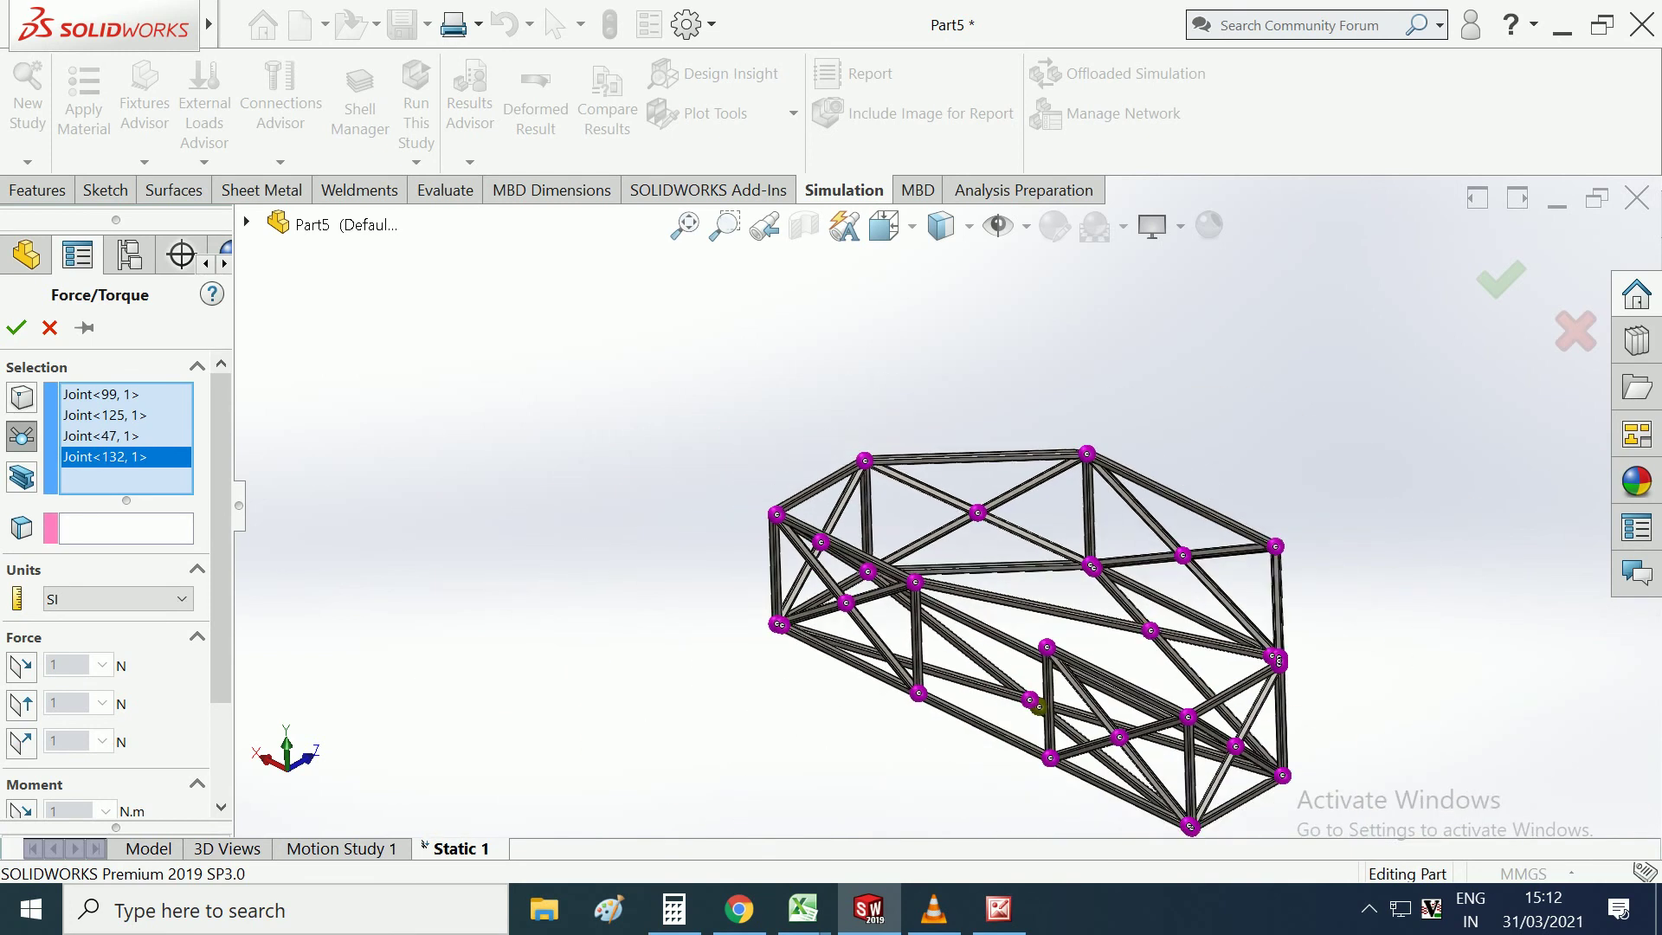
pyautogui.scroll(-5, 952, 562)
pyautogui.click(1159, 576)
pyautogui.scroll(2, 953, 563)
pyautogui.scroll(2, 952, 563)
pyautogui.scroll(-3, 1039, 563)
pyautogui.scroll(-2, 1038, 562)
pyautogui.scroll(2, 1315, 571)
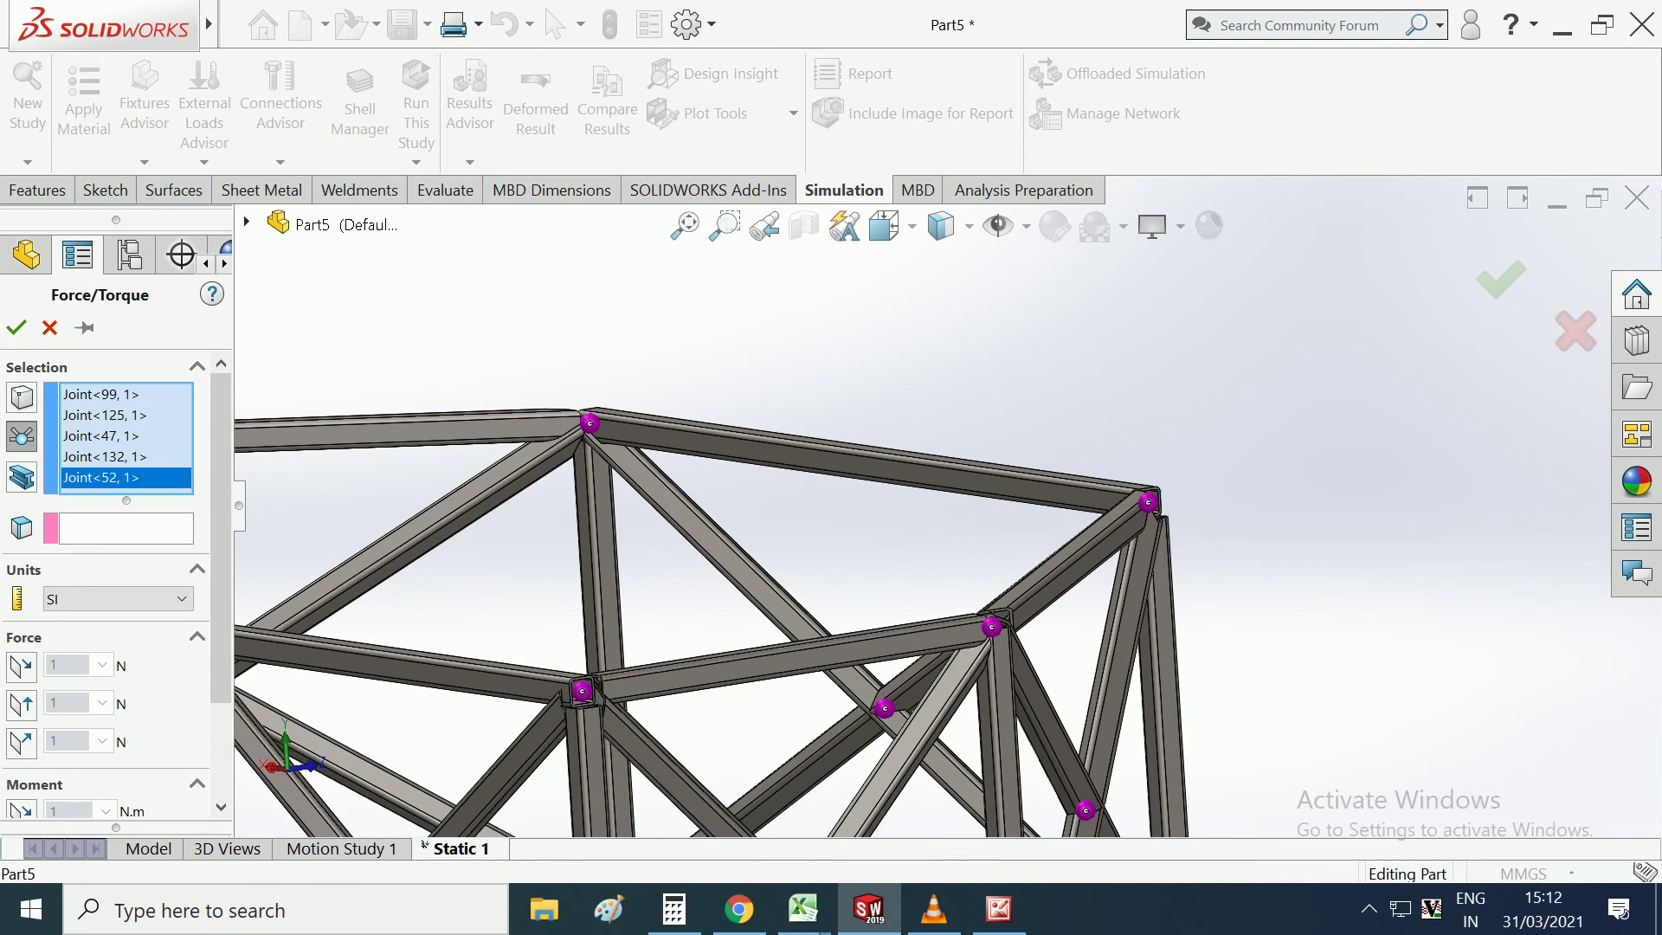
pyautogui.click(583, 690)
pyautogui.scroll(2, 948, 505)
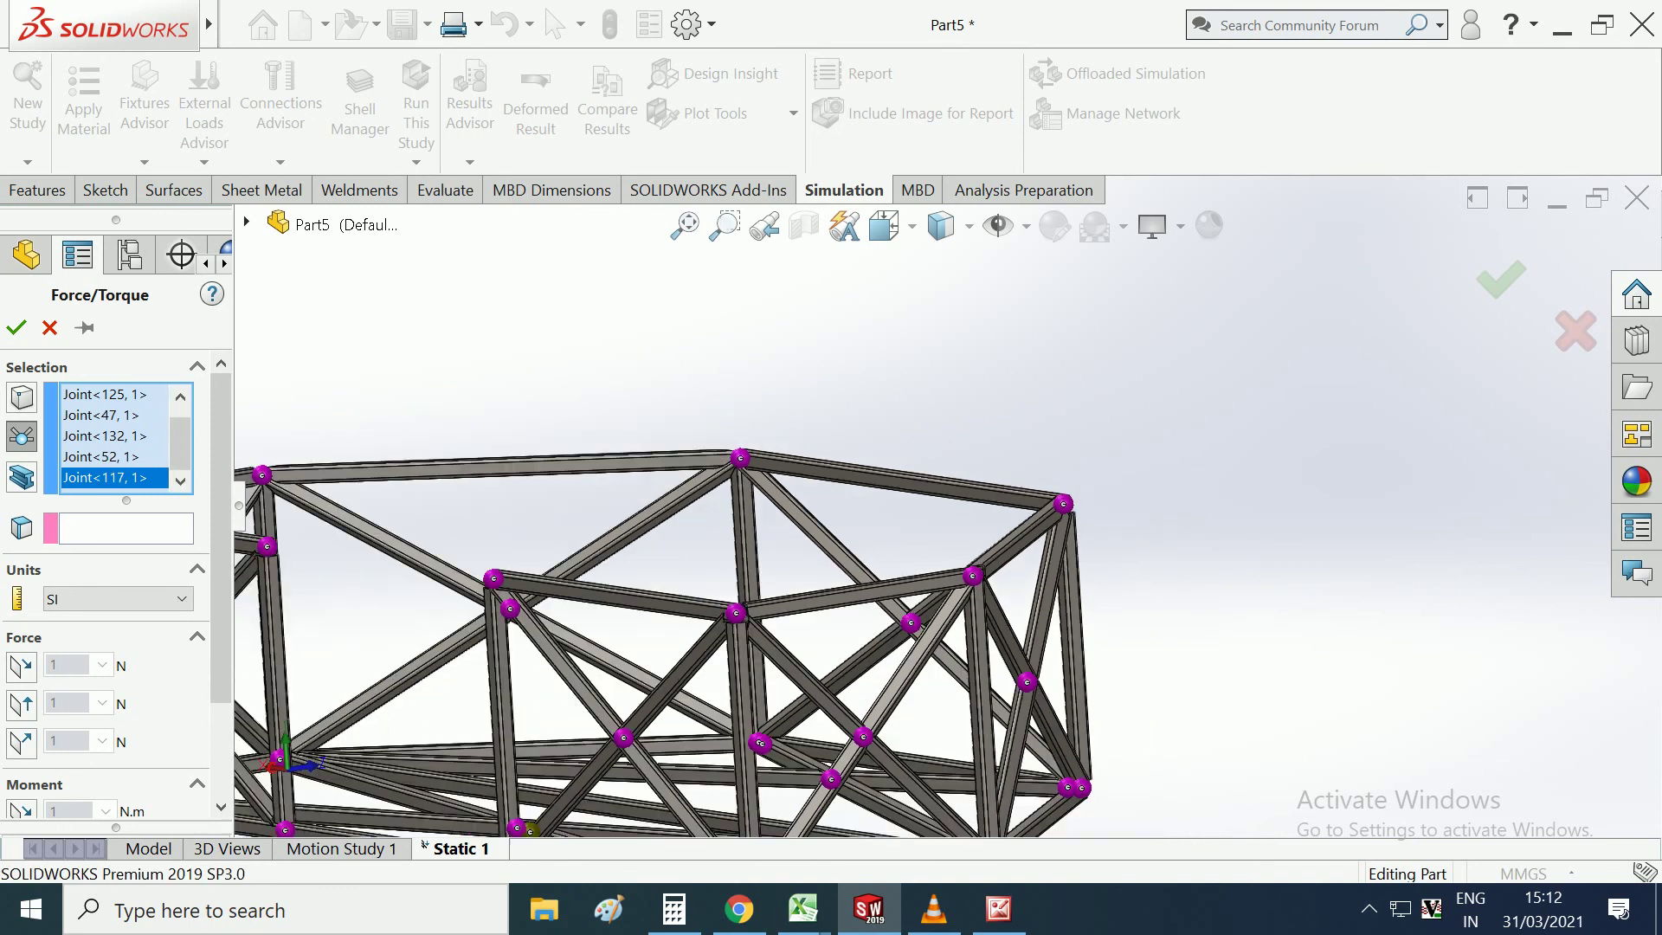
pyautogui.scroll(-2, 704, 640)
pyautogui.scroll(-1, 704, 640)
pyautogui.click(759, 592)
pyautogui.scroll(3, 935, 491)
pyautogui.scroll(-3, 530, 513)
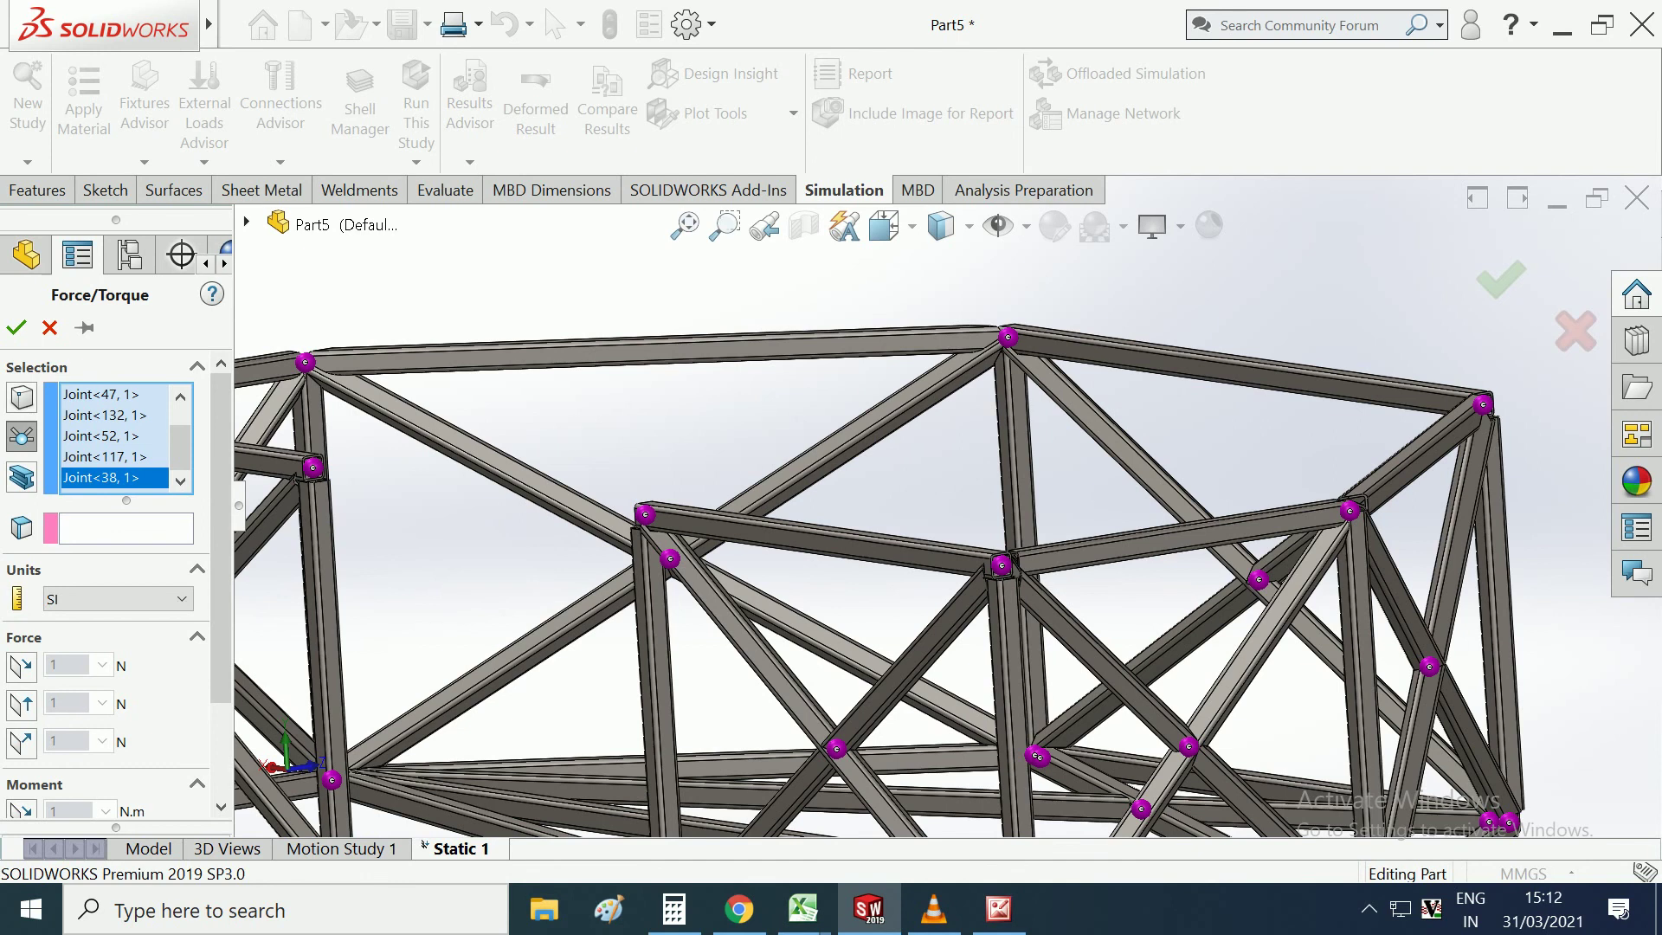
pyautogui.click(1001, 564)
pyautogui.scroll(3, 947, 506)
pyautogui.click(803, 726)
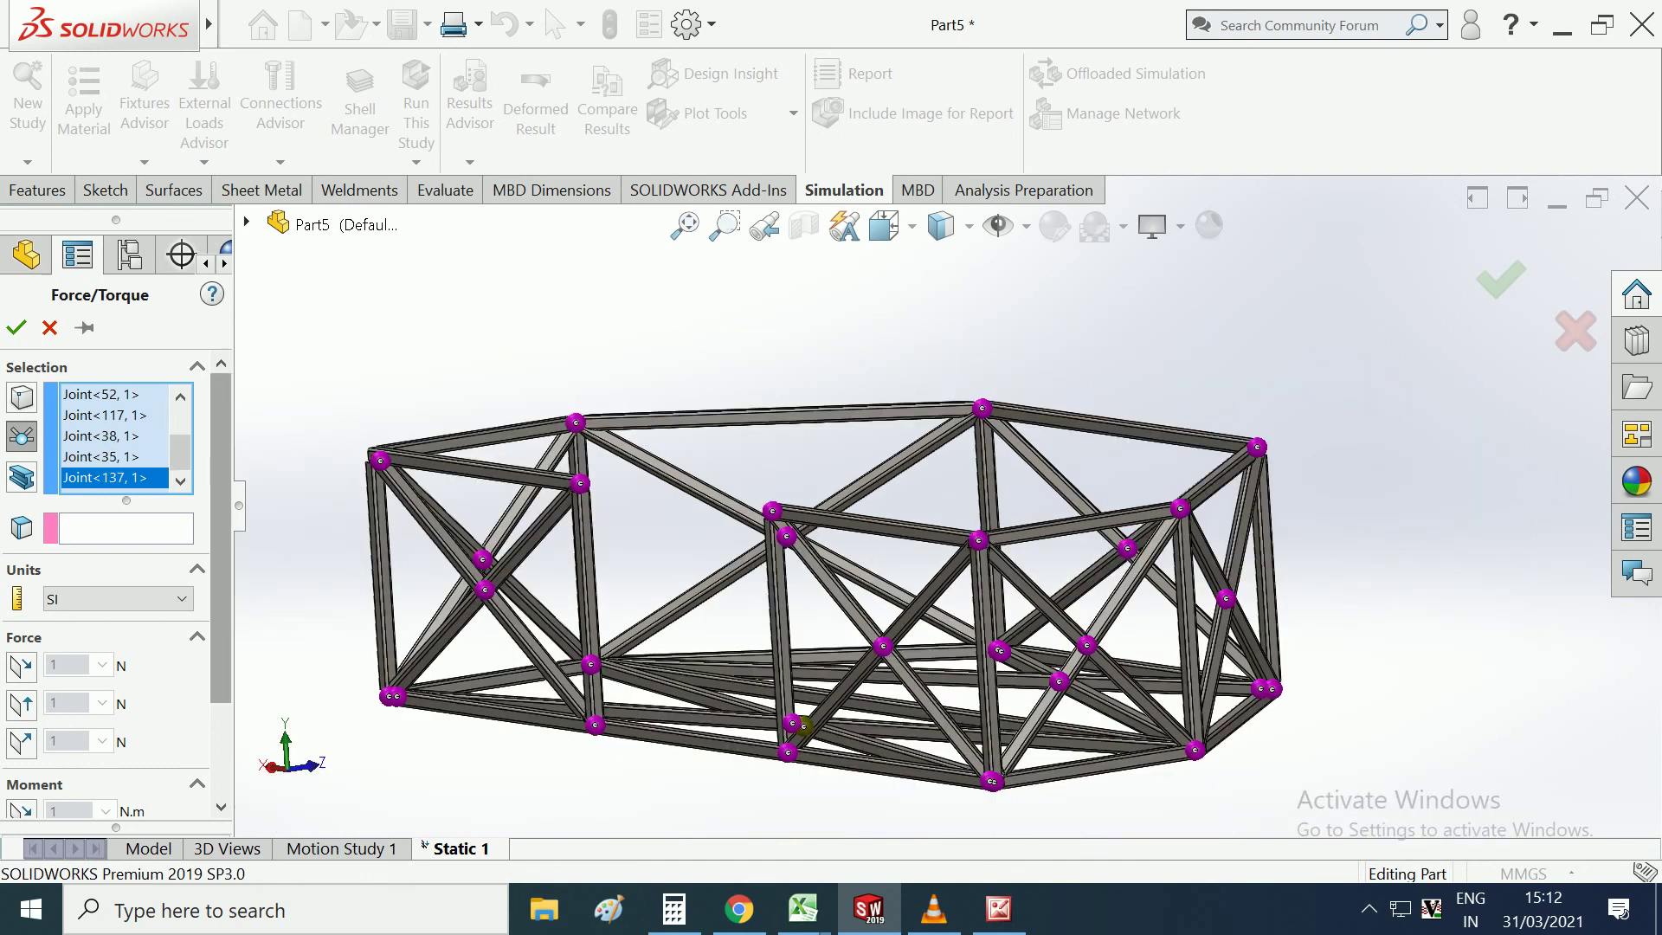
pyautogui.click(22, 666)
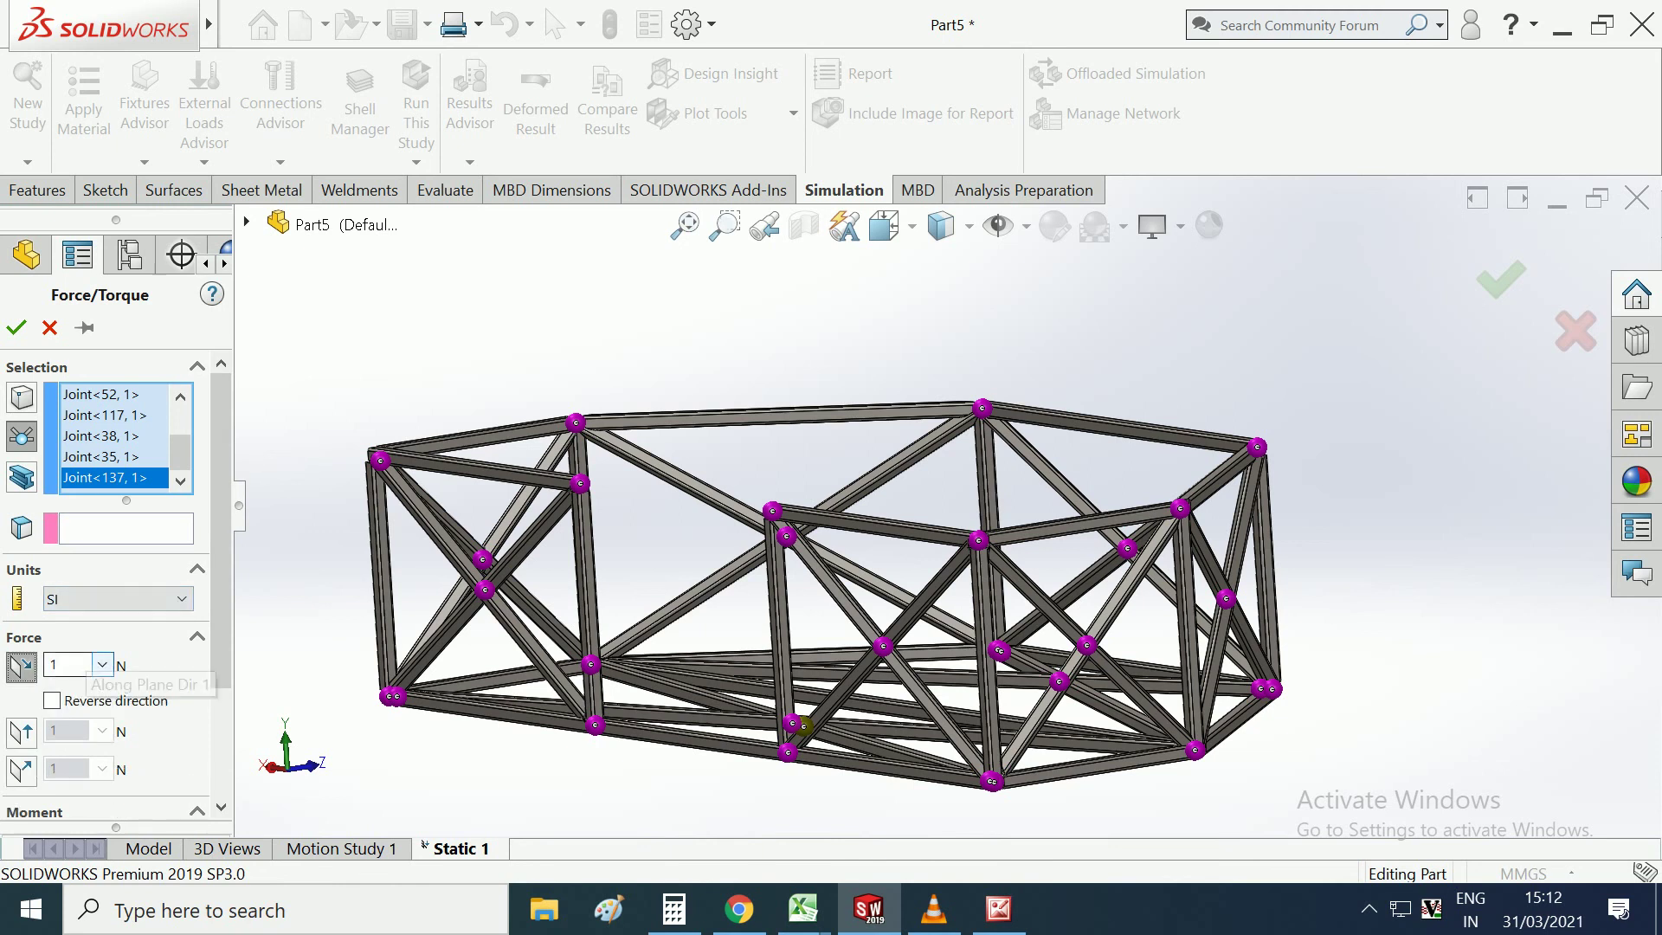
# Apply 175 N per joint along a vertical beam edge, reversed to point upward, as Force-1.
pyautogui.doubleClick(76, 665)
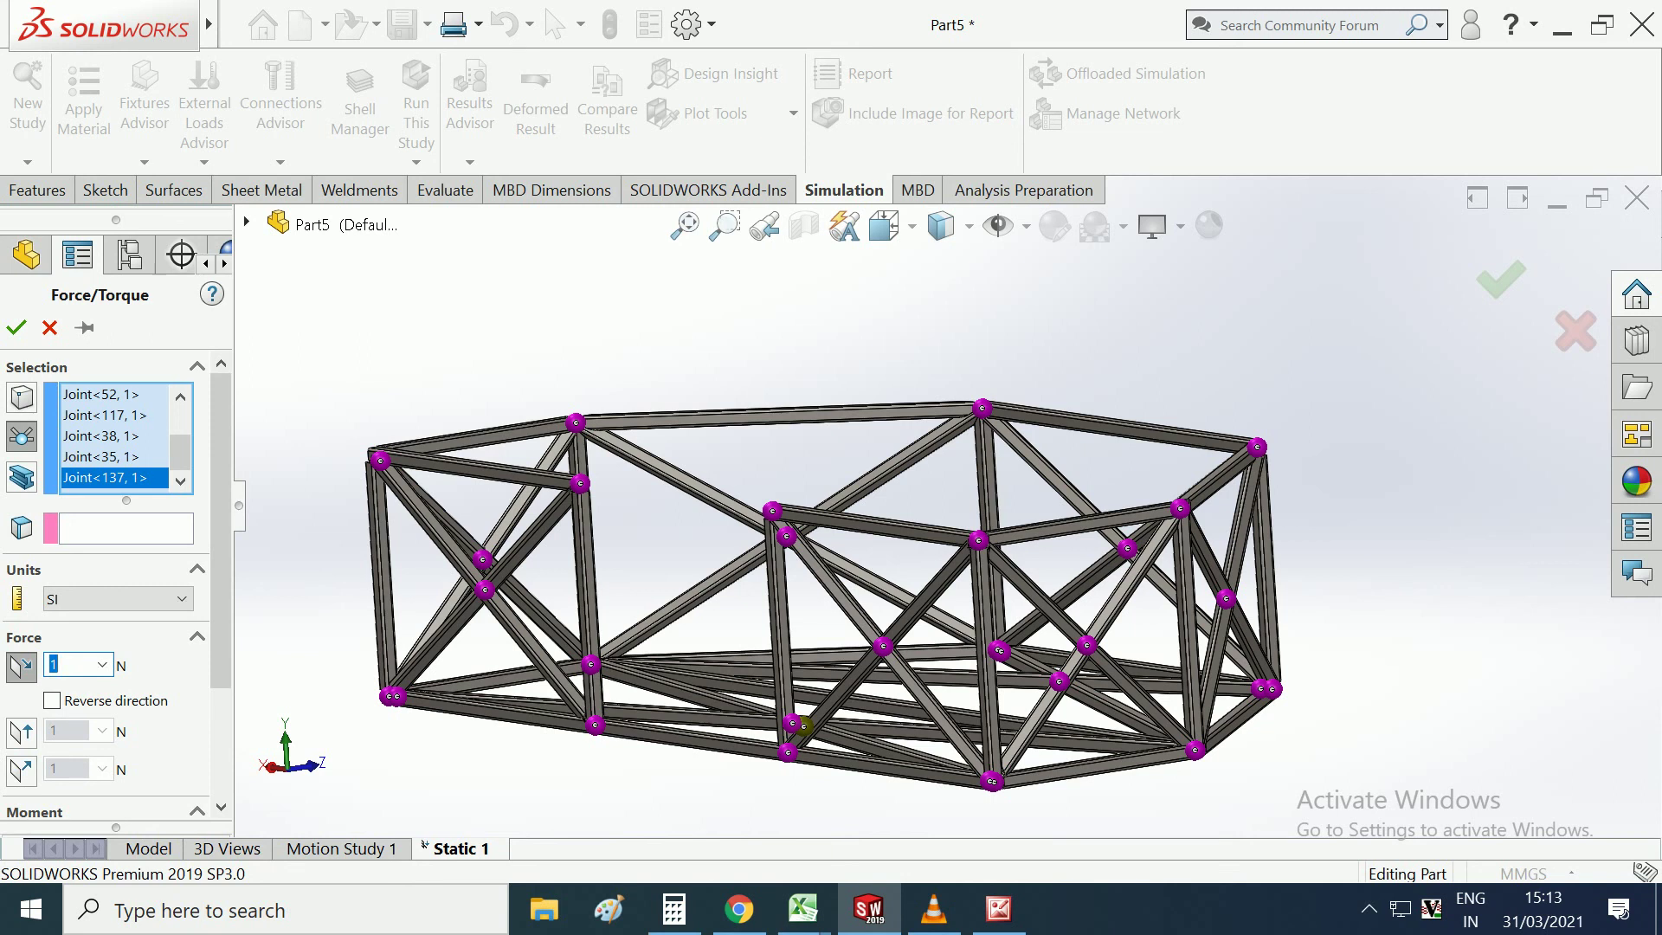
pyautogui.write('175')
pyautogui.click(125, 529)
pyautogui.scroll(-1, 974, 546)
pyautogui.scroll(-4, 975, 546)
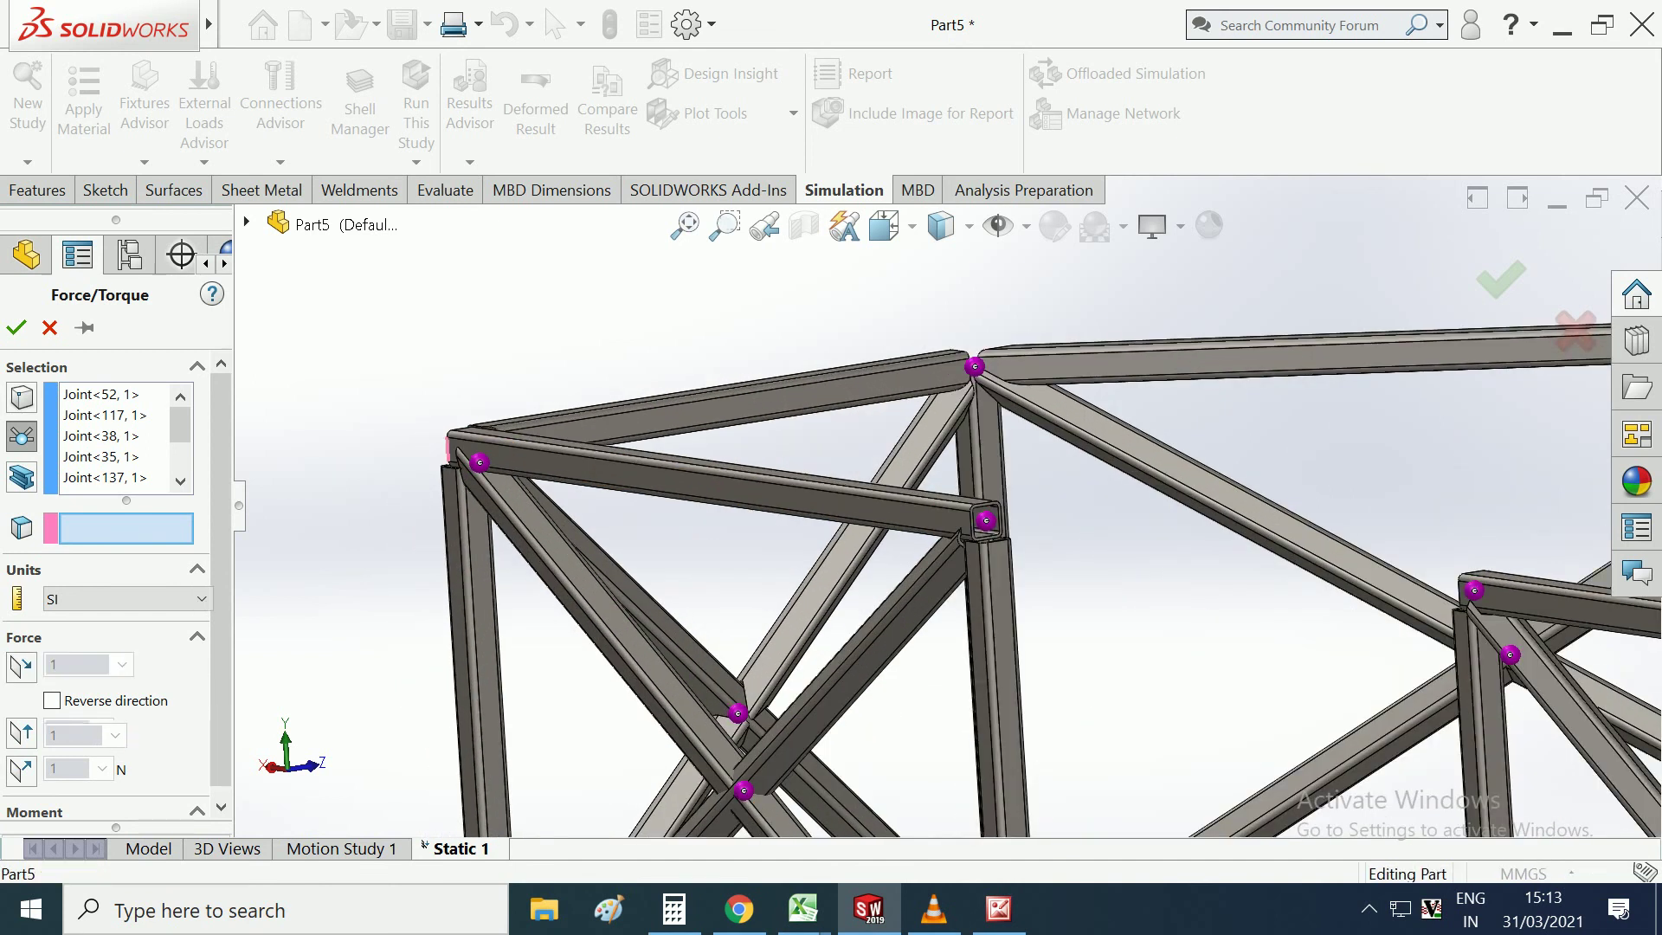
pyautogui.click(447, 451)
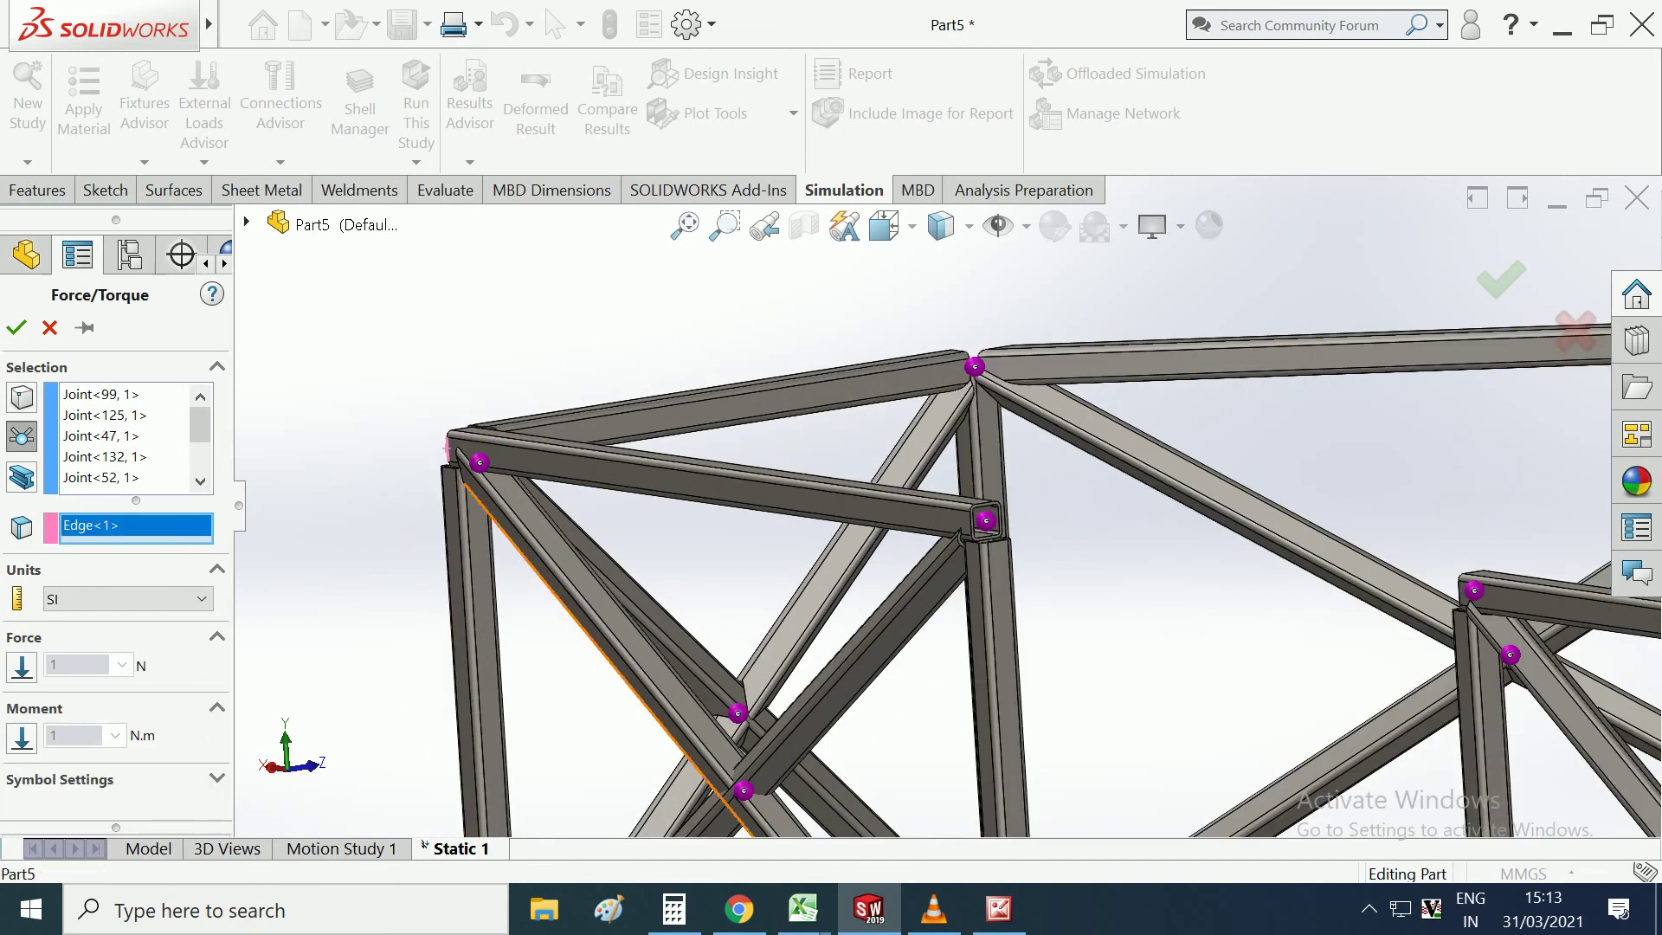
pyautogui.click(22, 666)
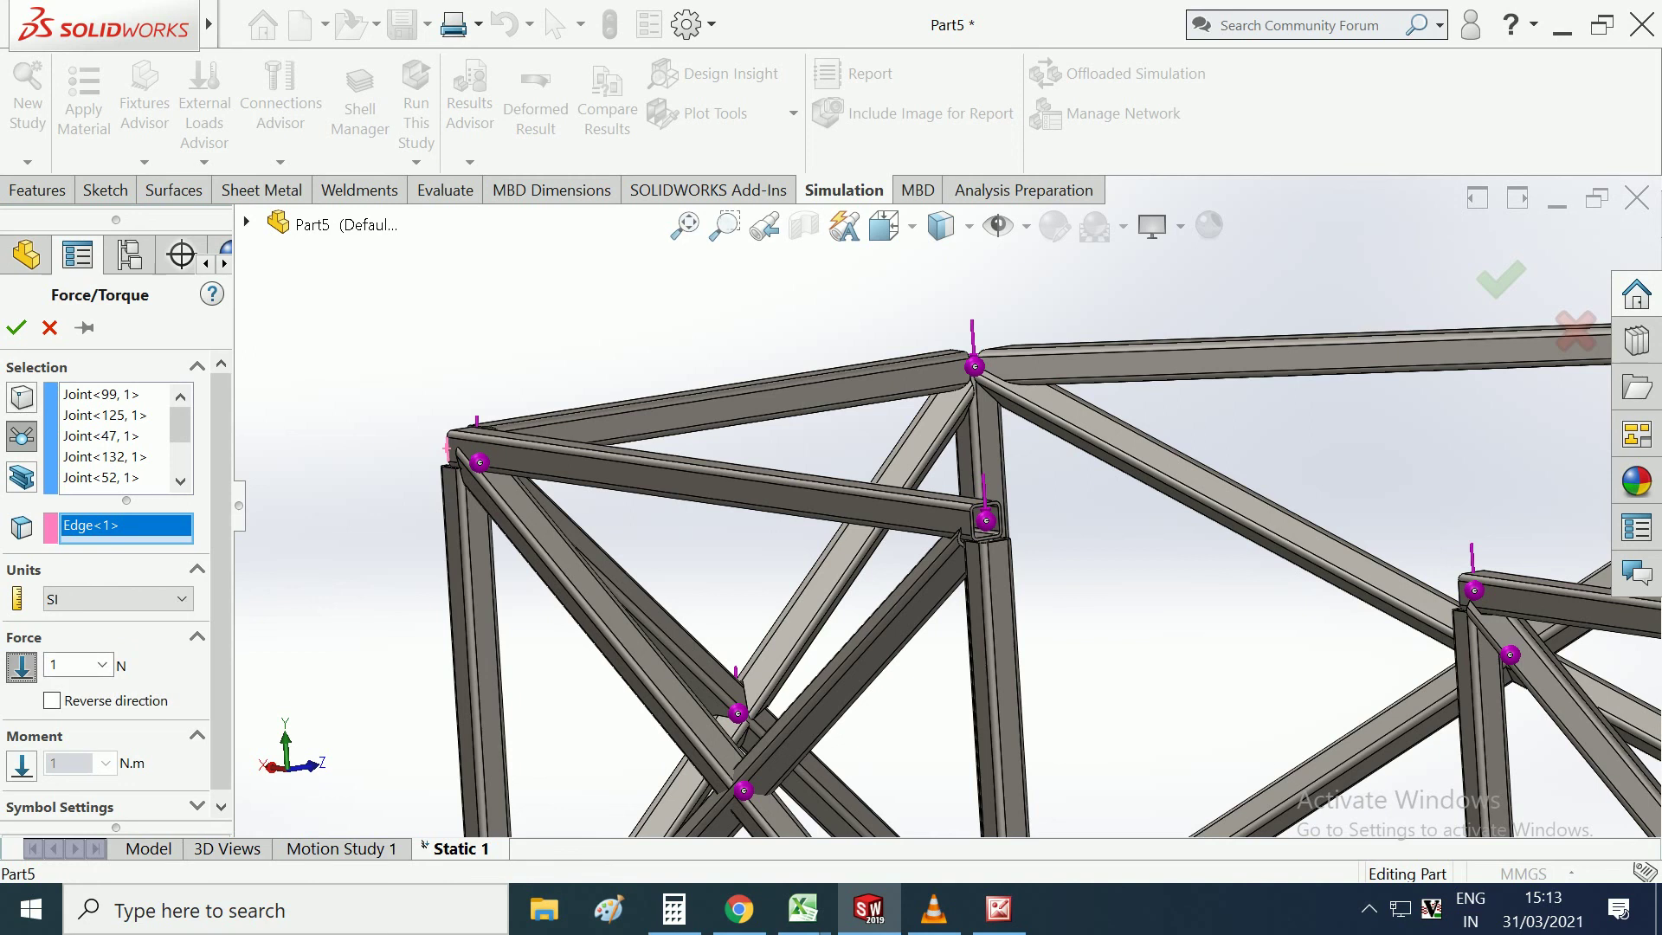
pyautogui.click(51, 700)
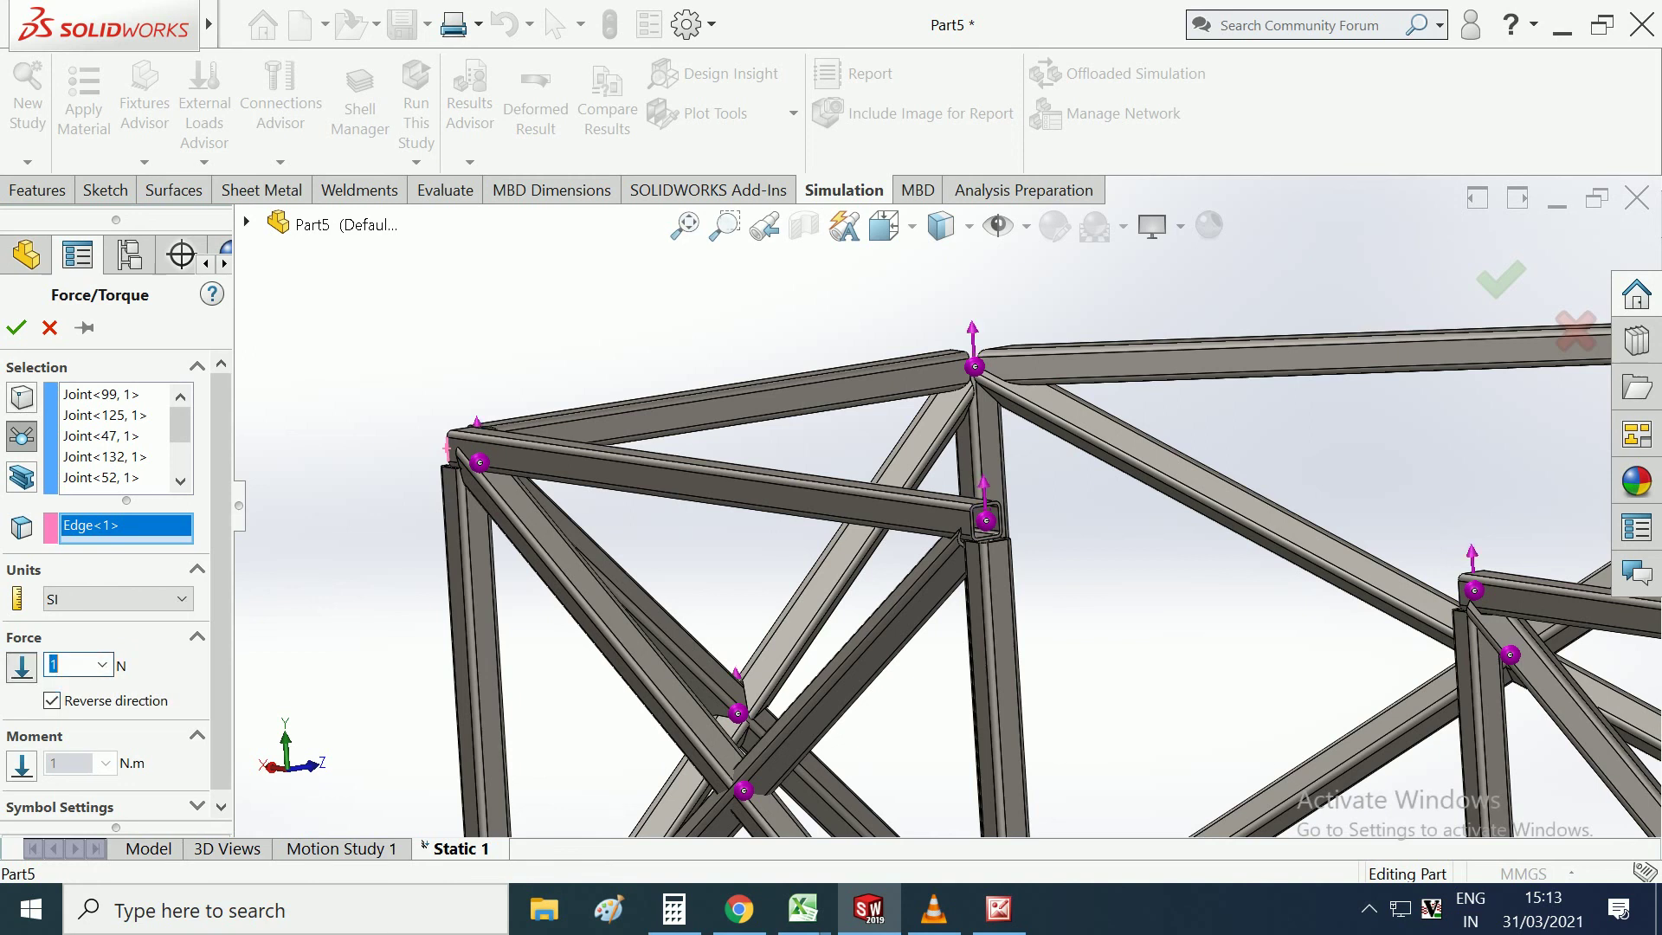
pyautogui.write('75')
pyautogui.click(15, 328)
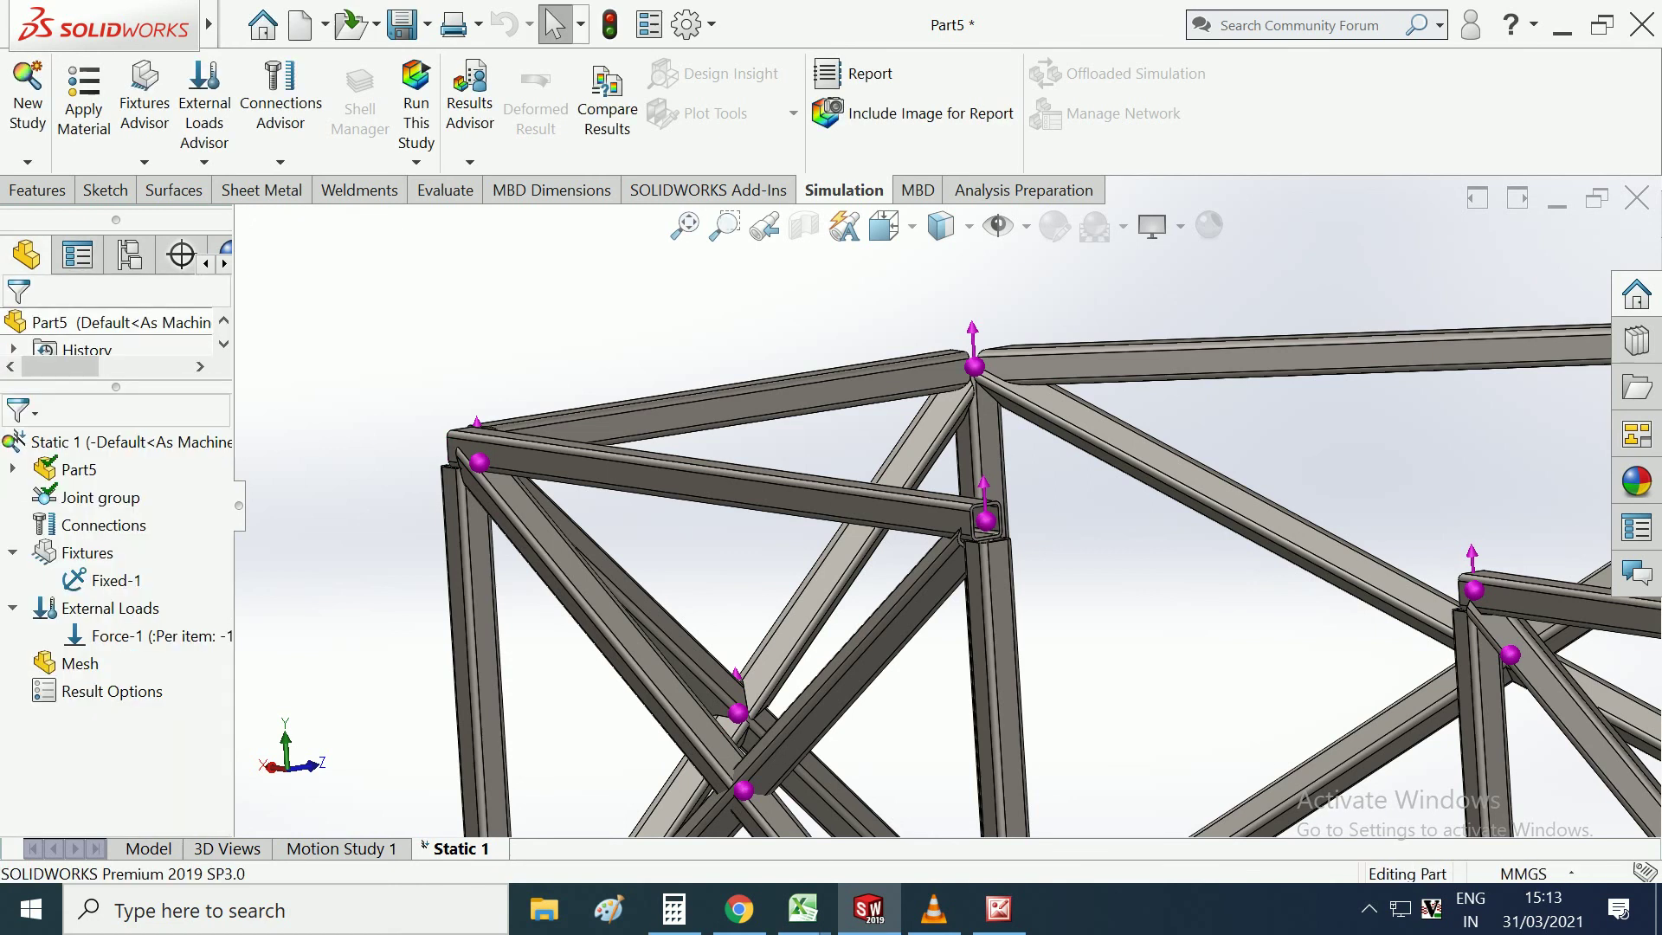
# Fit the truss in view, then mesh and run the Static 1 study.
pyautogui.press('f')
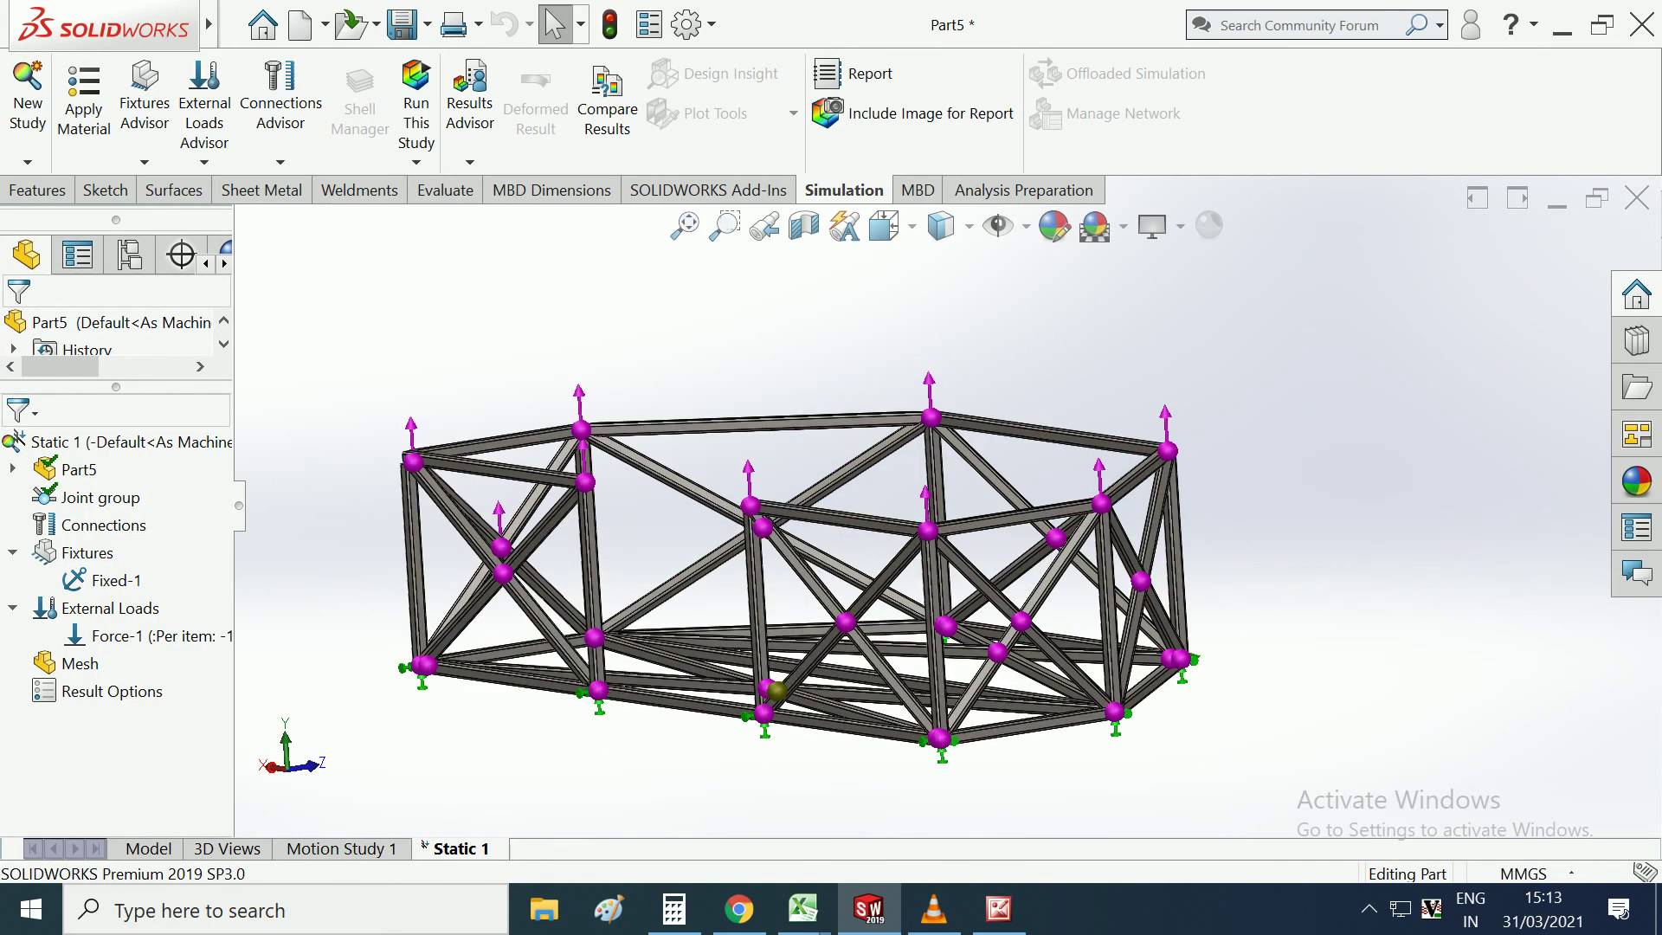
pyautogui.press('Right')
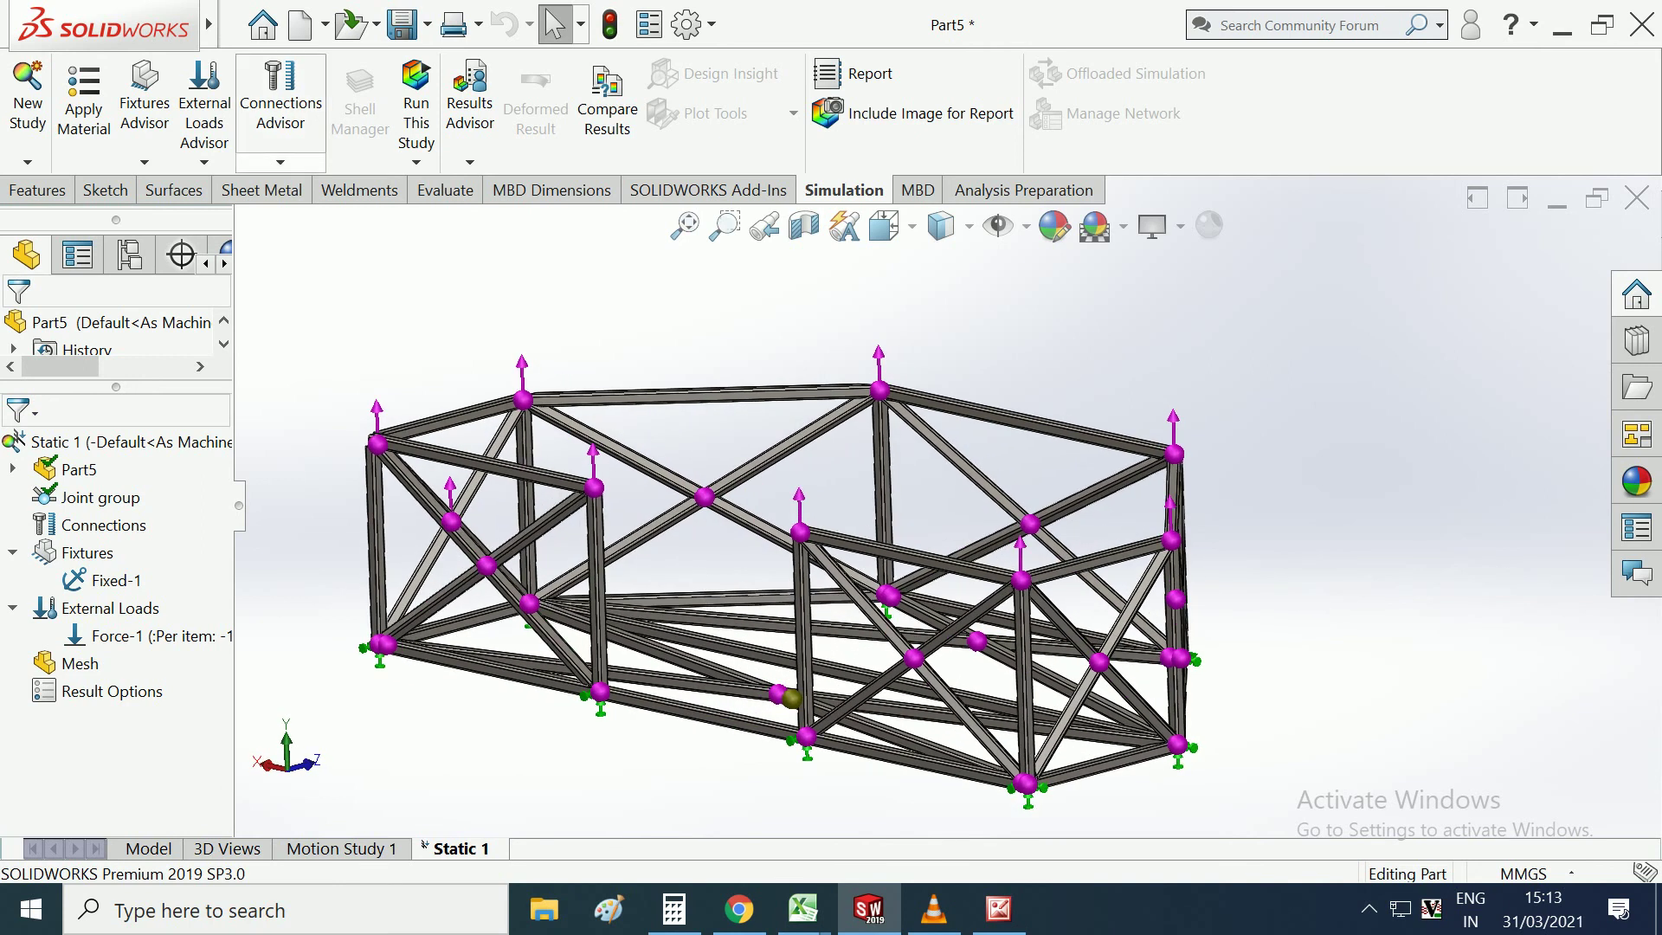
pyautogui.click(415, 162)
pyautogui.click(464, 181)
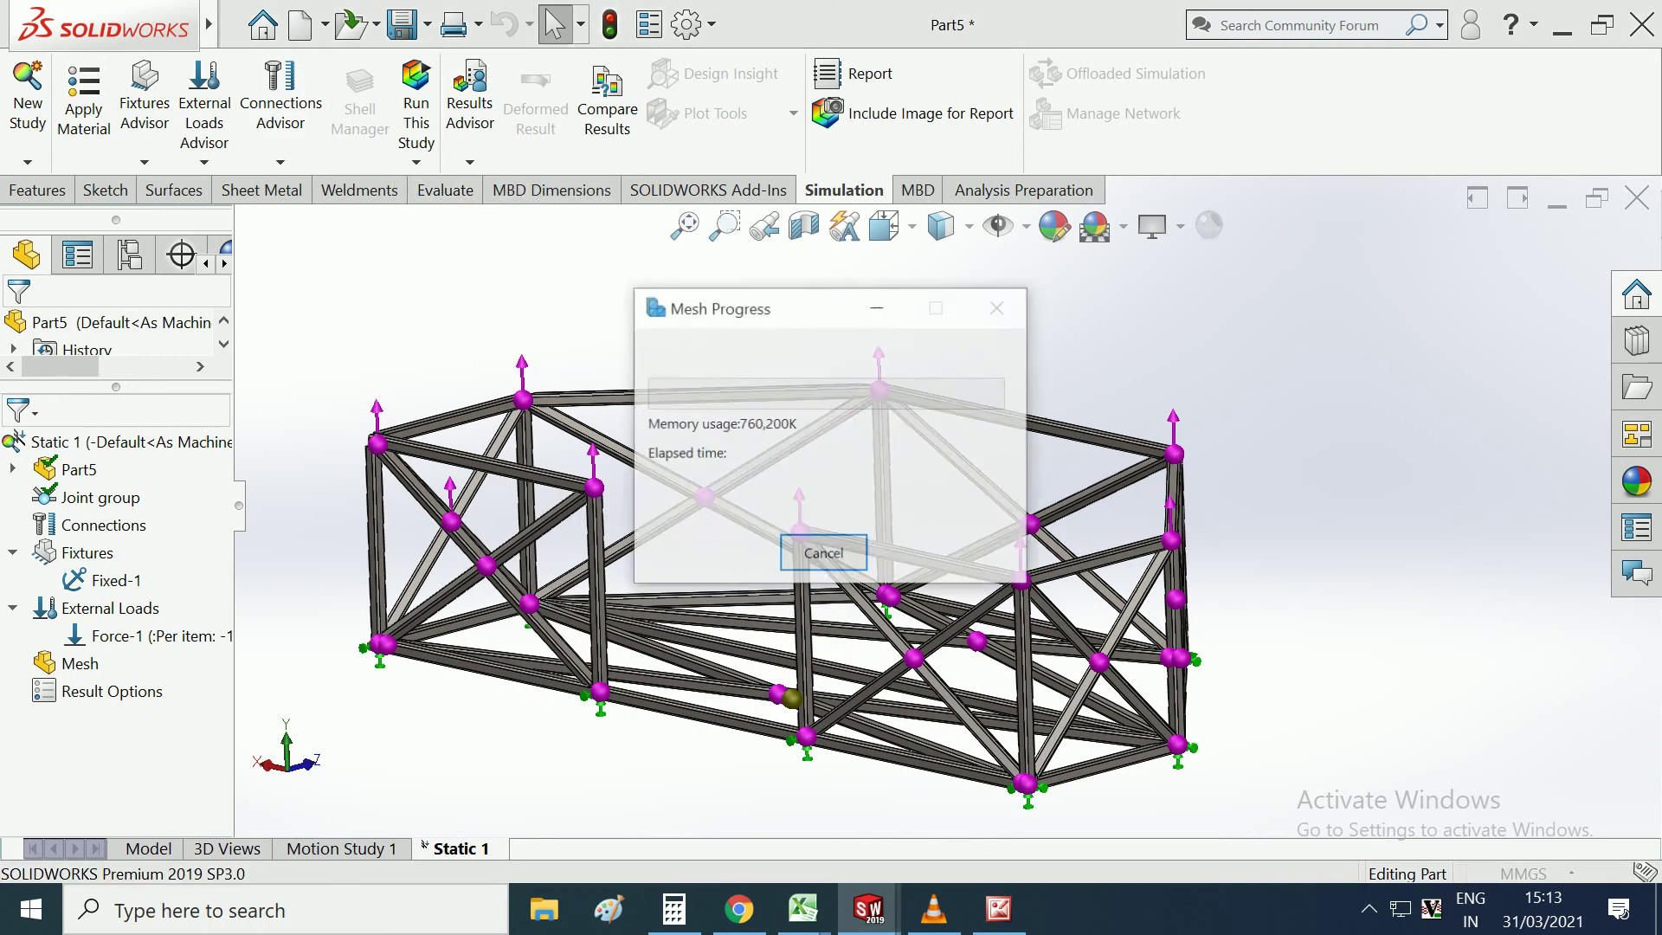